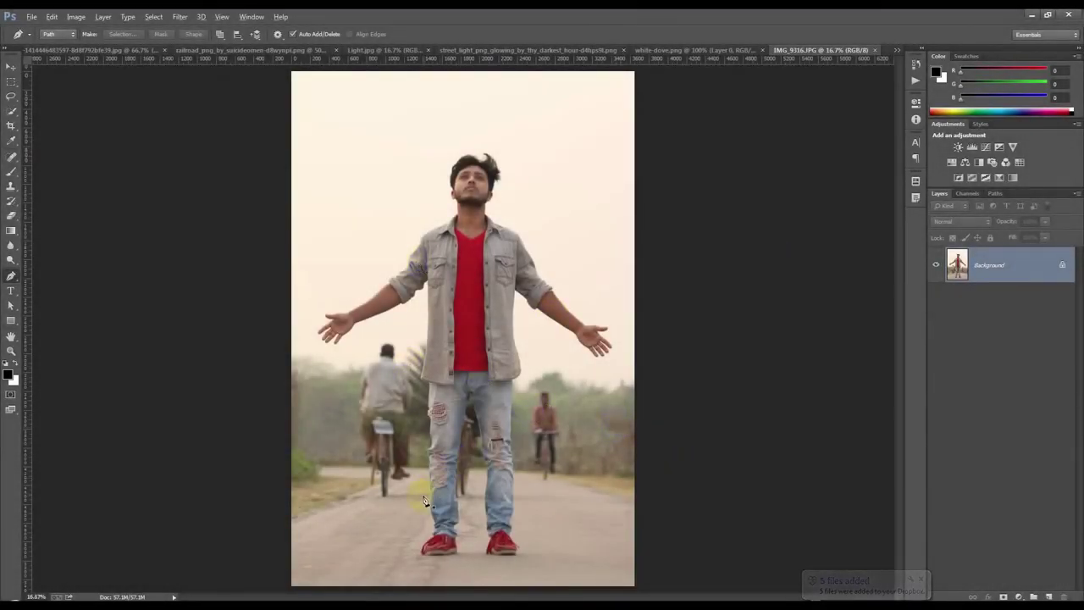
Step: Apply Auto Color to the photo of the man standing on the road
scroll(491, 267, "up", 2)
scroll(492, 267, "up", 2)
scroll(462, 268, "down", 1)
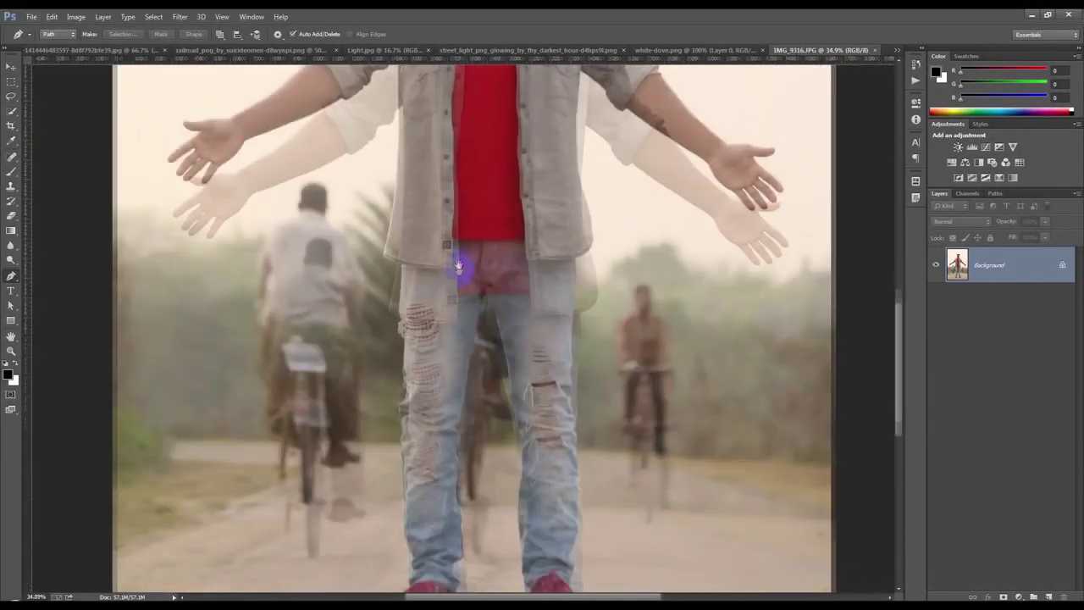
key("ctrl+0")
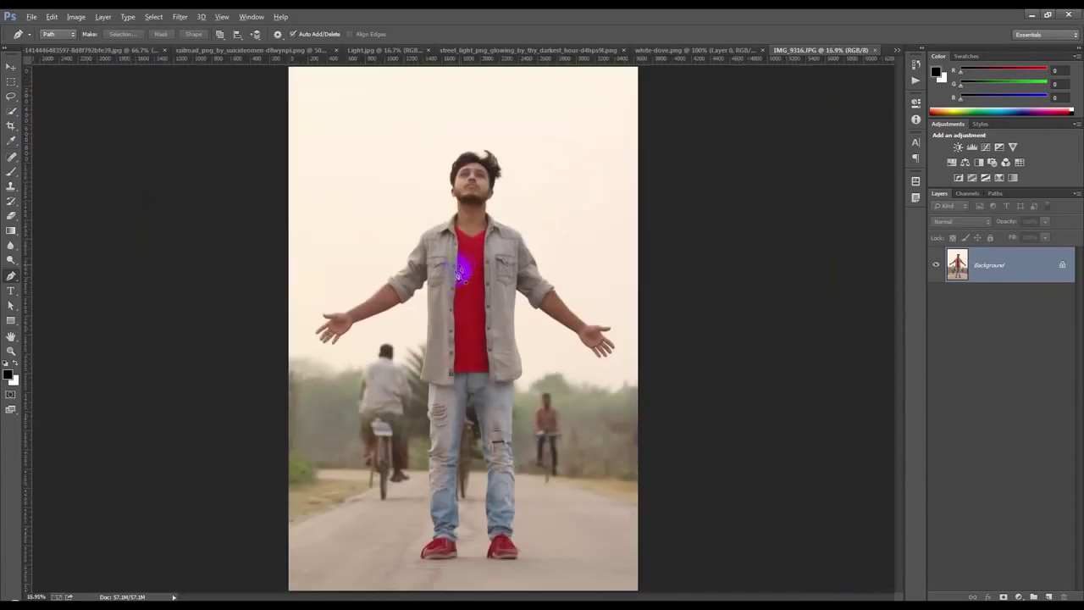
left_click(74, 17)
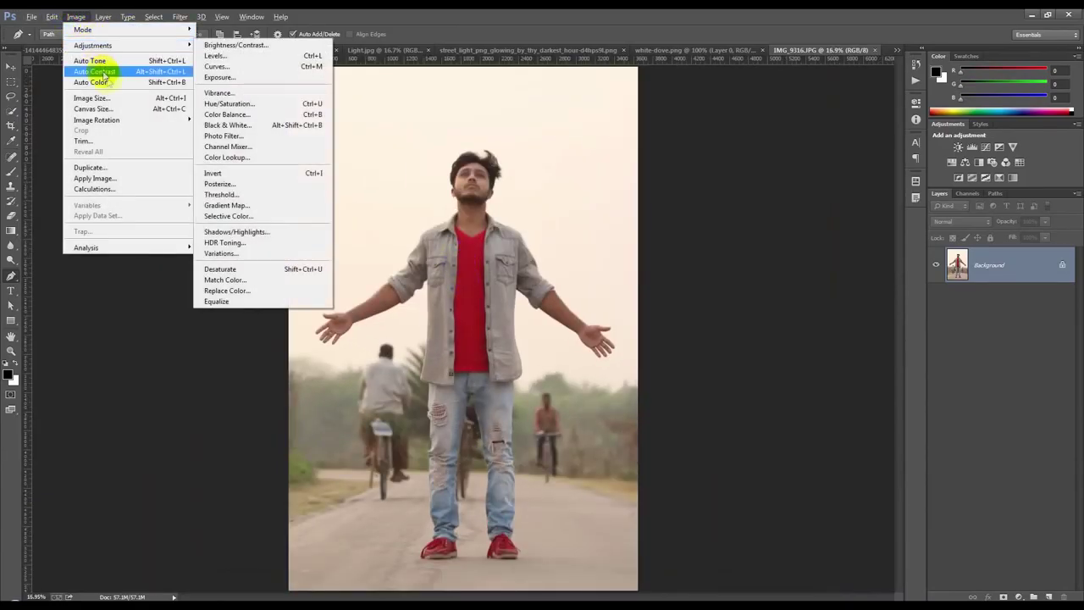
left_click(109, 83)
Step: Trace the man's outline with a closed Pen tool path, starting along the sole and lace of his shoe
left_click(448, 277)
scroll(435, 547, "up", 10)
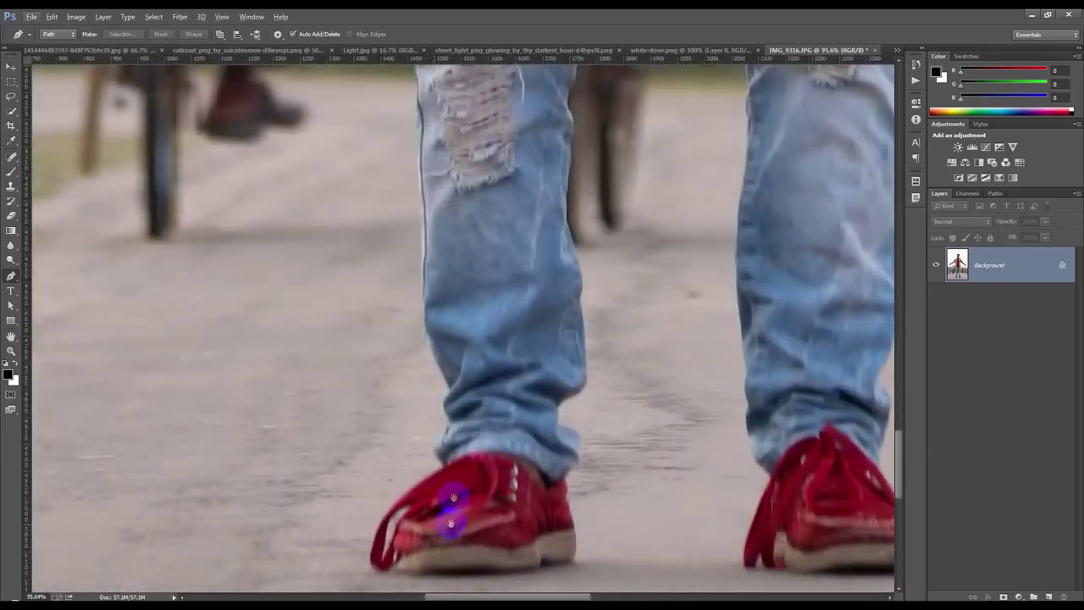
left_click_drag(451, 522, 591, 518)
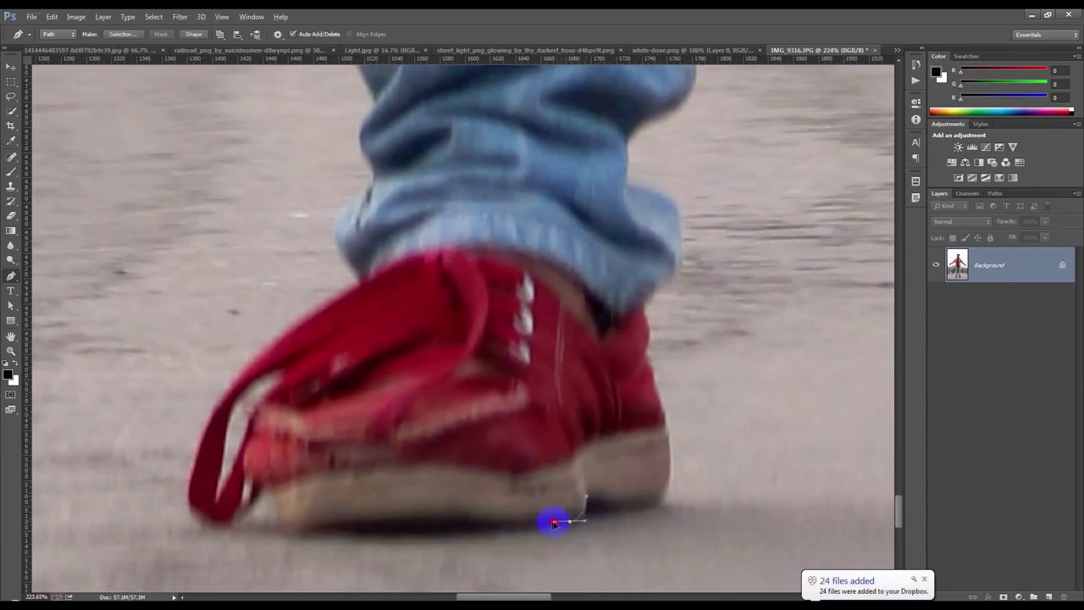
left_click(277, 524)
left_click(263, 485)
left_click(245, 510)
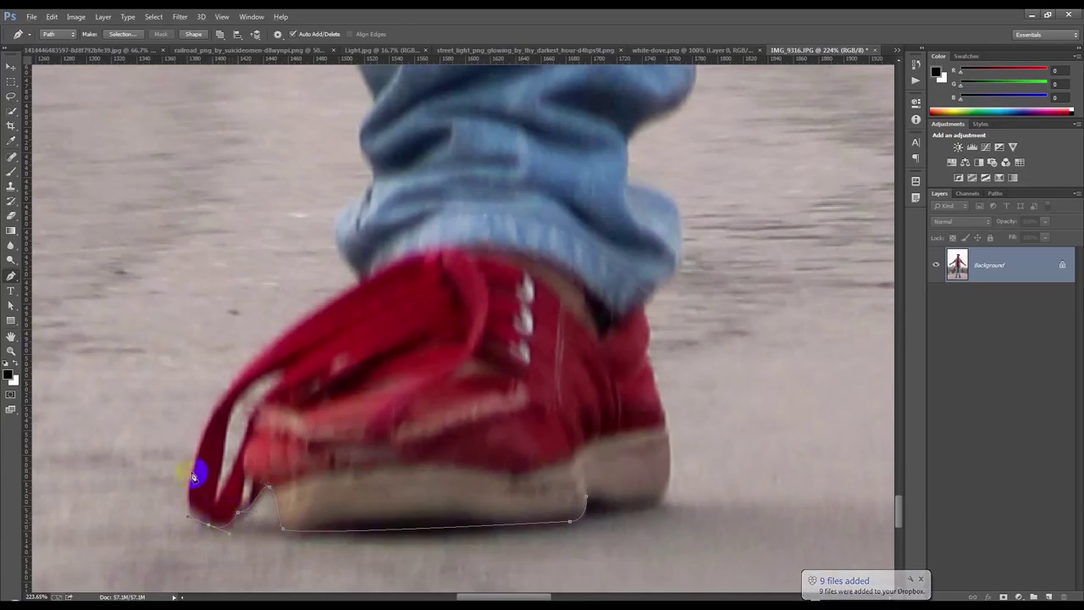
left_click(198, 439)
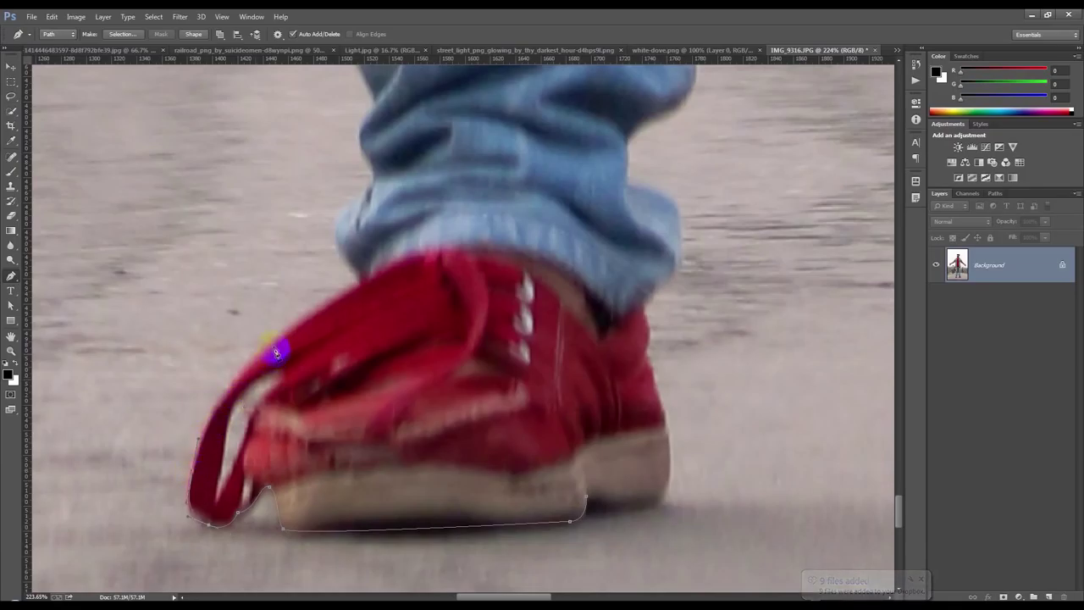
left_click_drag(306, 323, 326, 310)
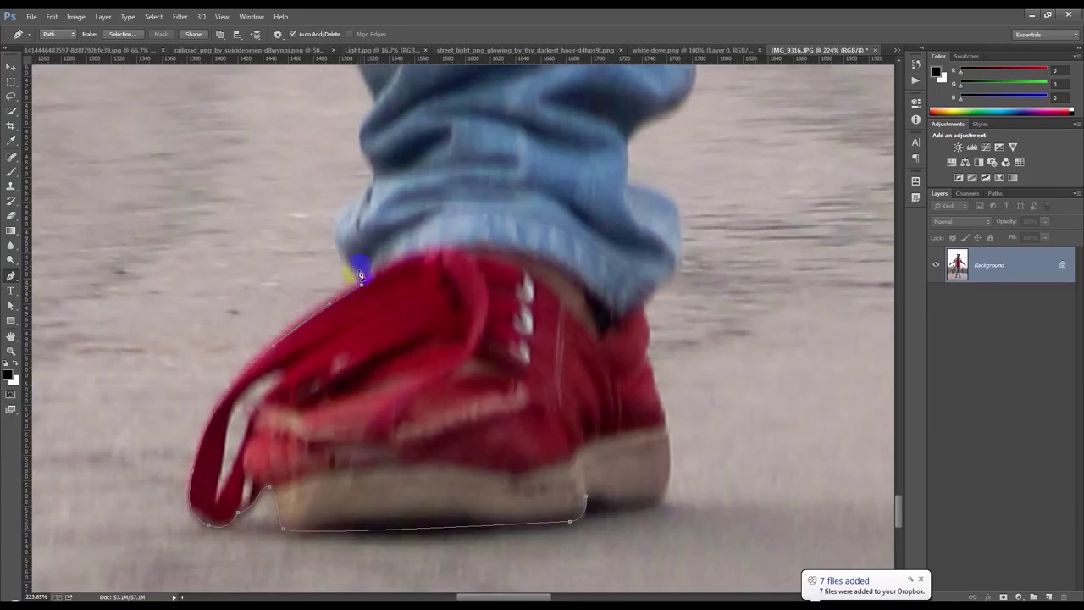
left_click_drag(346, 220, 367, 148)
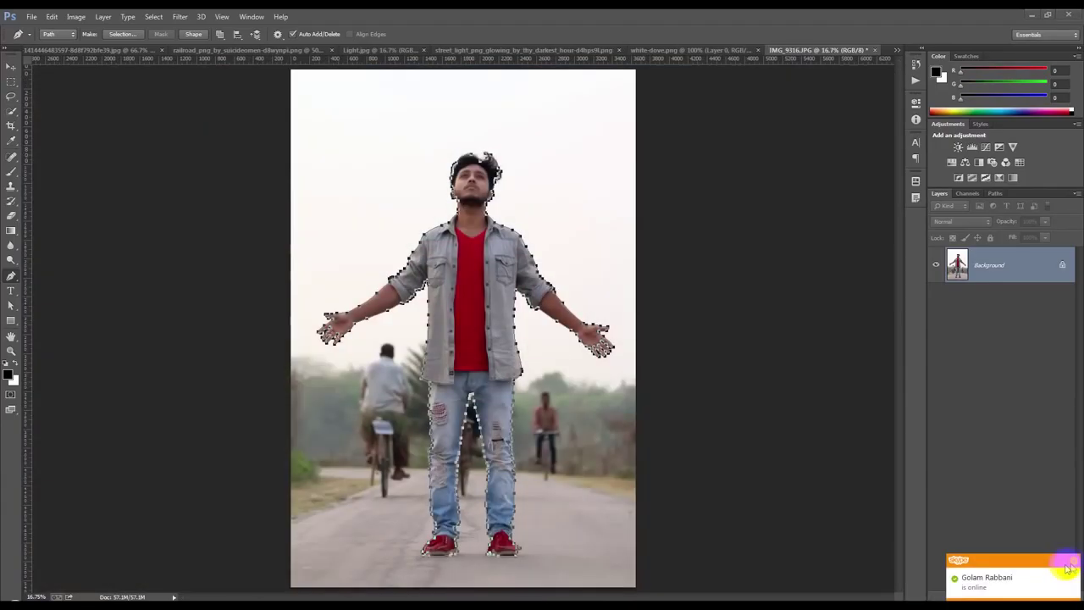
Step: Convert the path around the man into a new anti-aliased selection and add a layer mask from it
left_click(1074, 562)
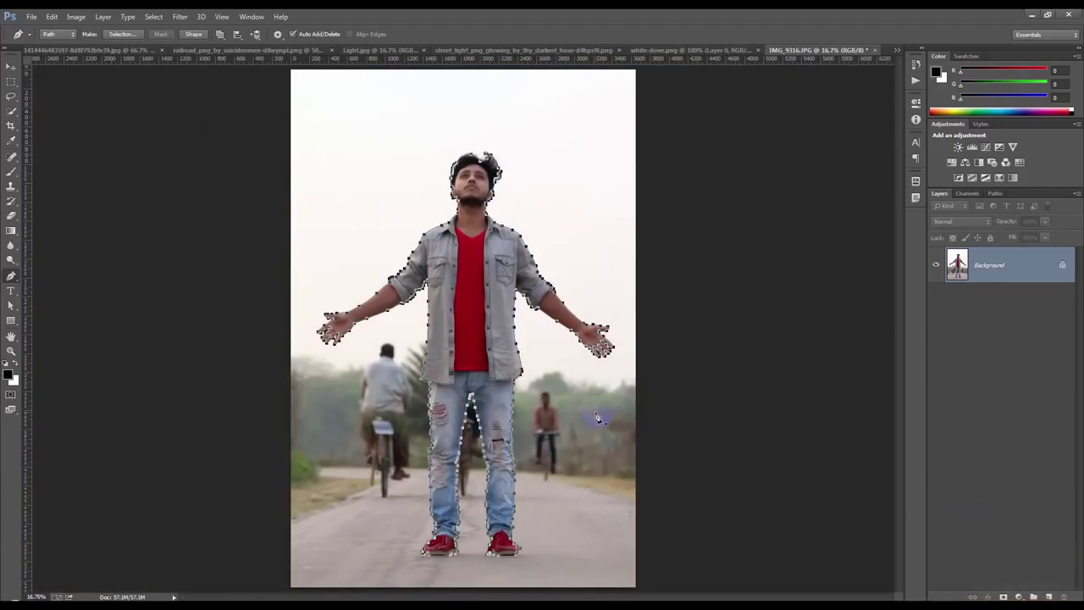
right_click(596, 417)
left_click(631, 182)
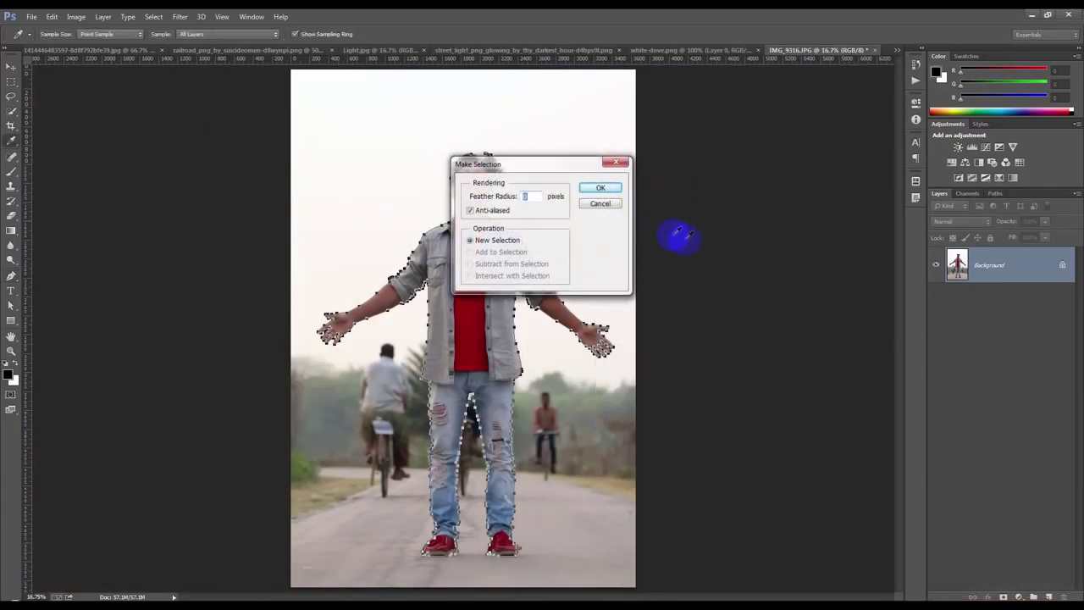
left_click(606, 190)
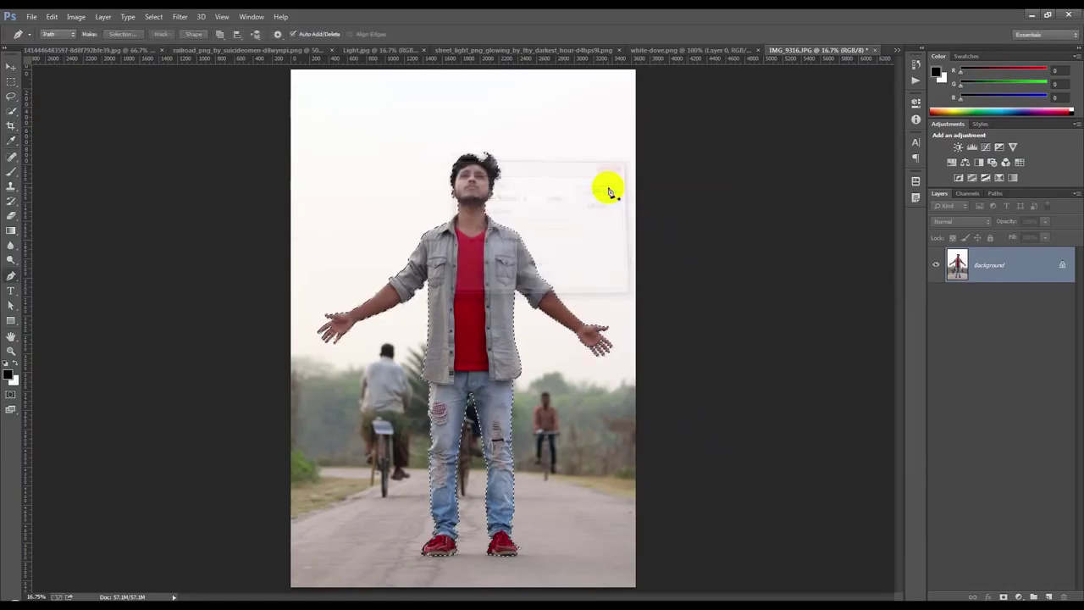
left_click(1004, 595)
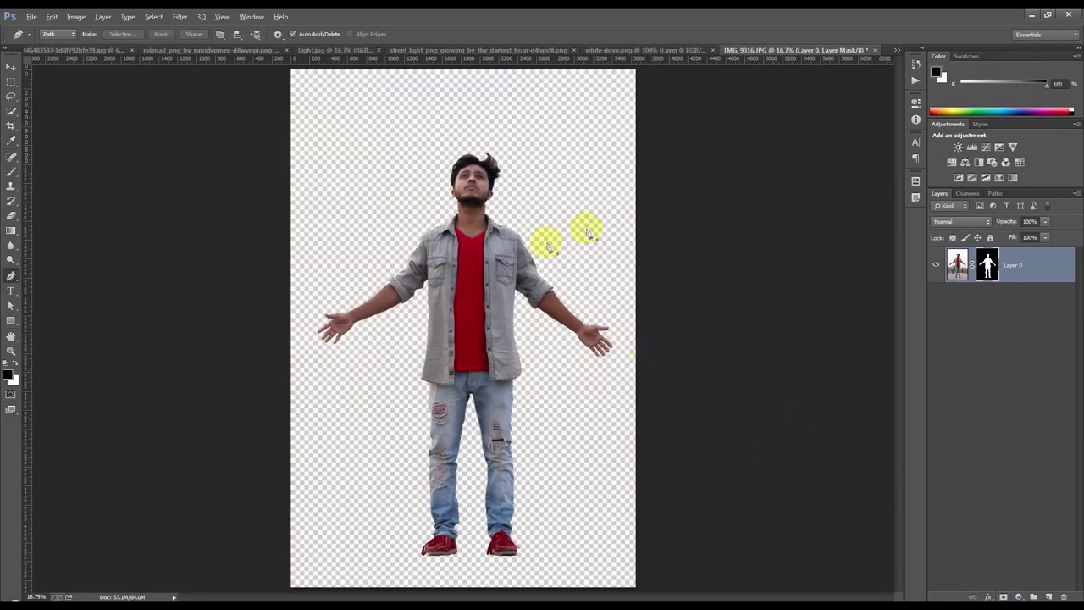
Step: Refine the layer mask around the man's hair with a size 35 refine radius brush, outputting to the layer mask
scroll(472, 127, "up", 12)
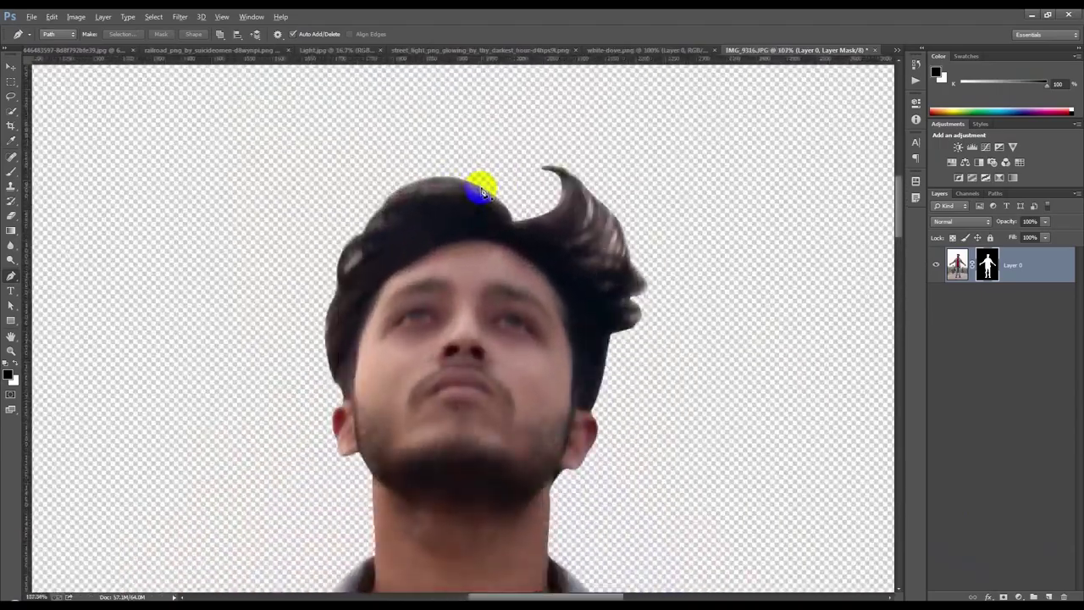
scroll(481, 190, "up", 1)
right_click(989, 275)
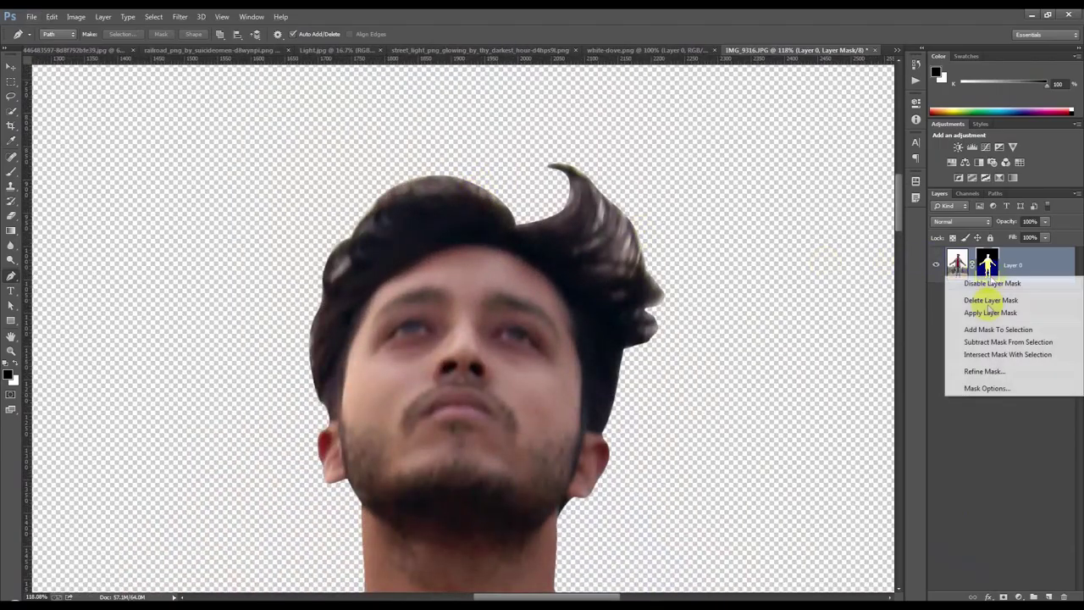
left_click(973, 367)
mouse_move(612, 432)
left_mouse_down()
mouse_move(606, 407)
mouse_move(627, 355)
mouse_move(666, 332)
mouse_move(671, 305)
mouse_move(644, 312)
mouse_move(664, 263)
mouse_move(629, 212)
mouse_move(554, 164)
mouse_move(557, 189)
mouse_move(529, 215)
mouse_move(479, 181)
mouse_move(425, 170)
mouse_move(367, 184)
mouse_move(343, 239)
mouse_move(341, 230)
mouse_move(323, 398)
left_mouse_up()
mouse_move(601, 209)
left_mouse_down()
mouse_move(629, 281)
mouse_move(629, 364)
mouse_move(598, 454)
mouse_move(574, 475)
mouse_move(567, 465)
mouse_move(570, 471)
left_mouse_up()
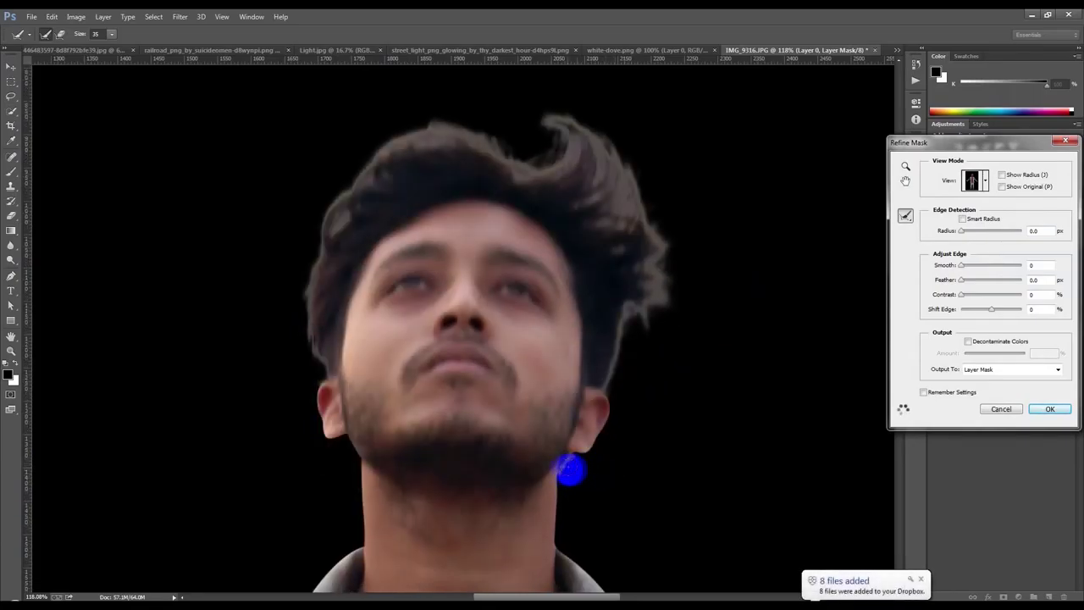
scroll(593, 487, "down", 7)
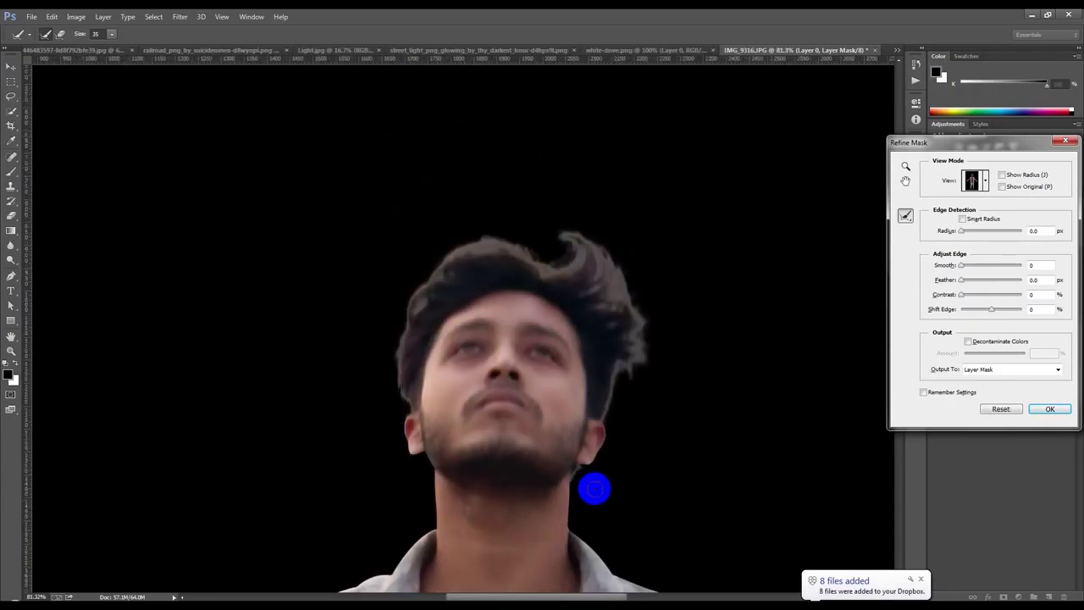
scroll(593, 494, "down", 4)
scroll(500, 496, "up", 3)
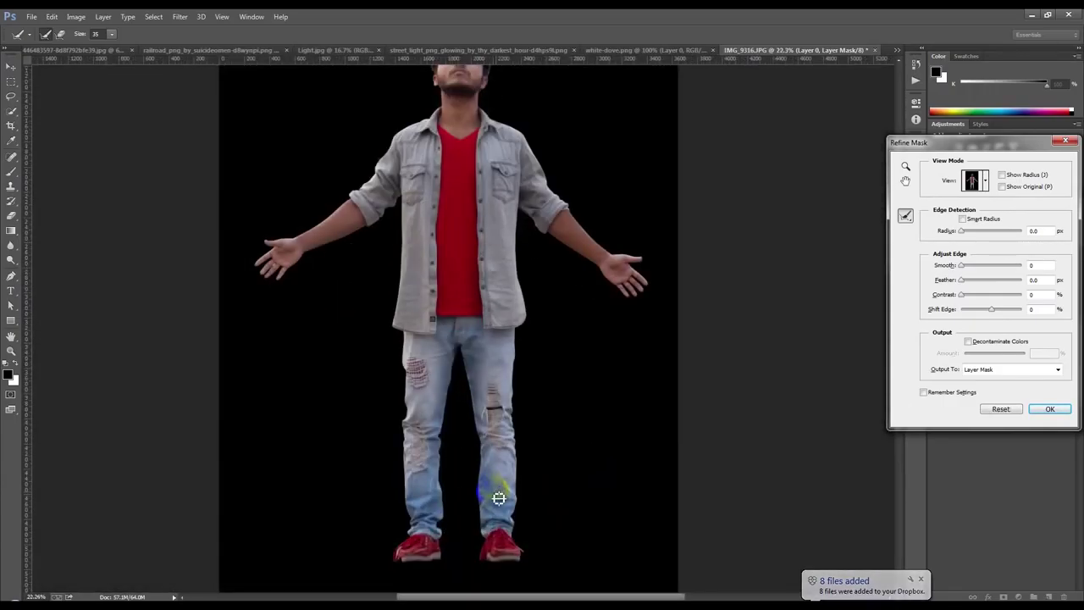
left_click(1047, 407)
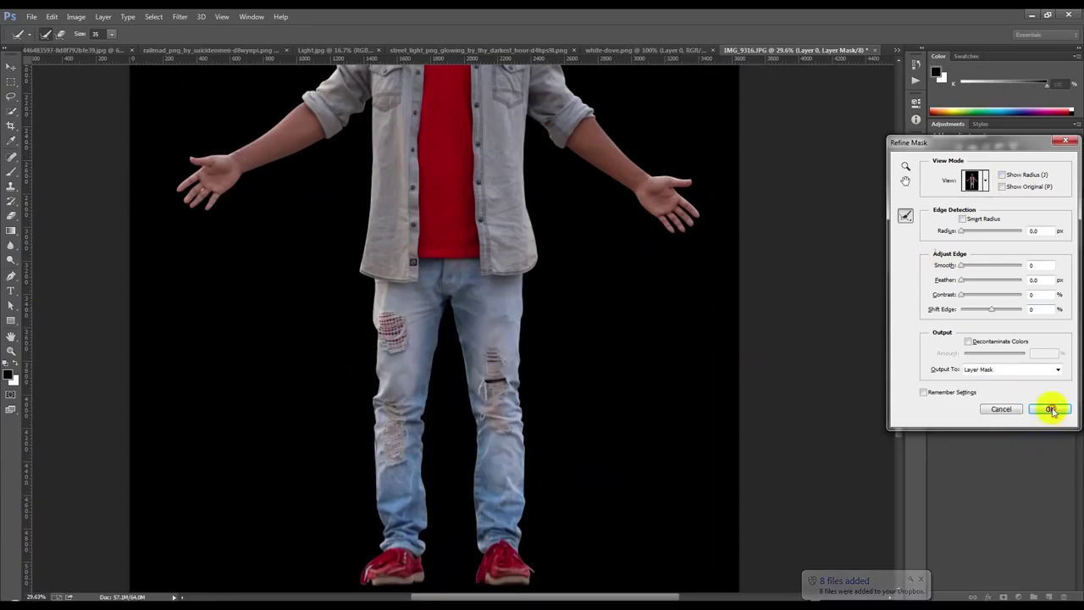
Step: Refine the layer mask along the frayed threads at the outer edge of the ripped thigh with a size 35 brush
scroll(428, 580, "up", 3)
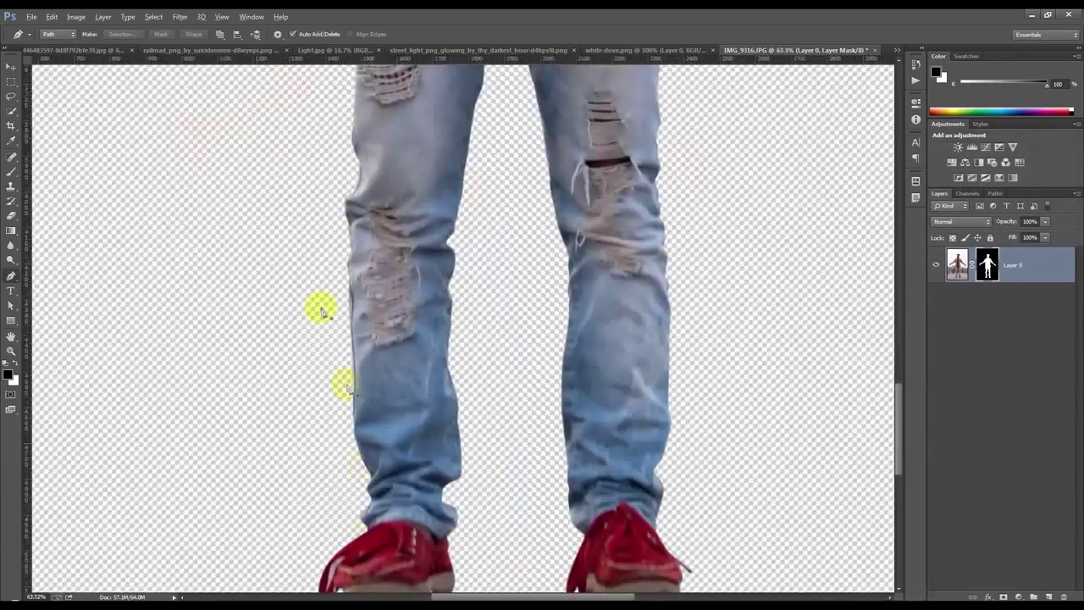
scroll(353, 346, "up", 3)
scroll(429, 205, "up", 5)
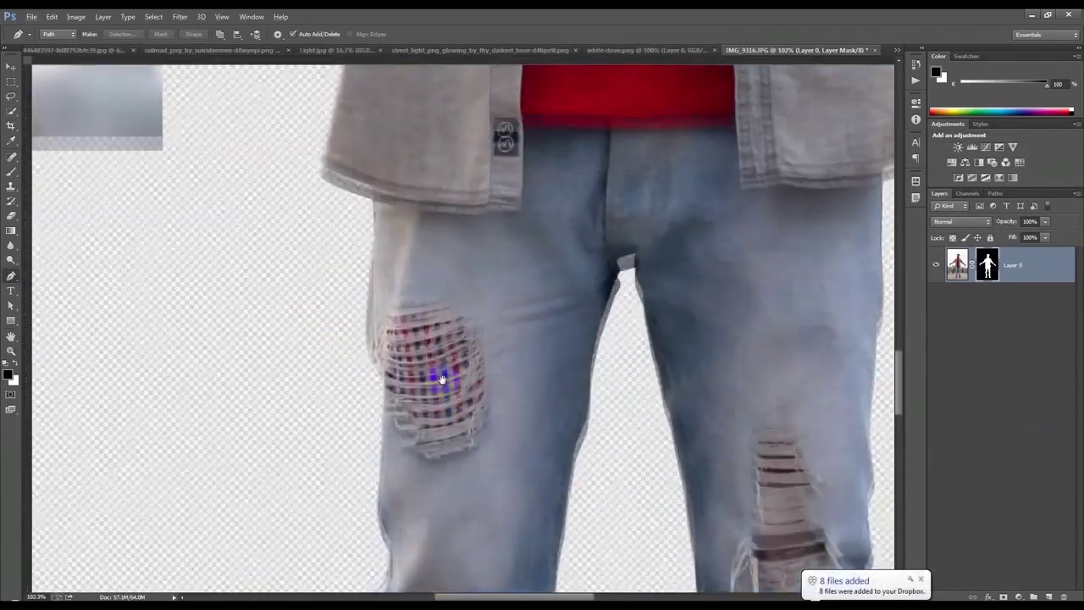
right_click(968, 265)
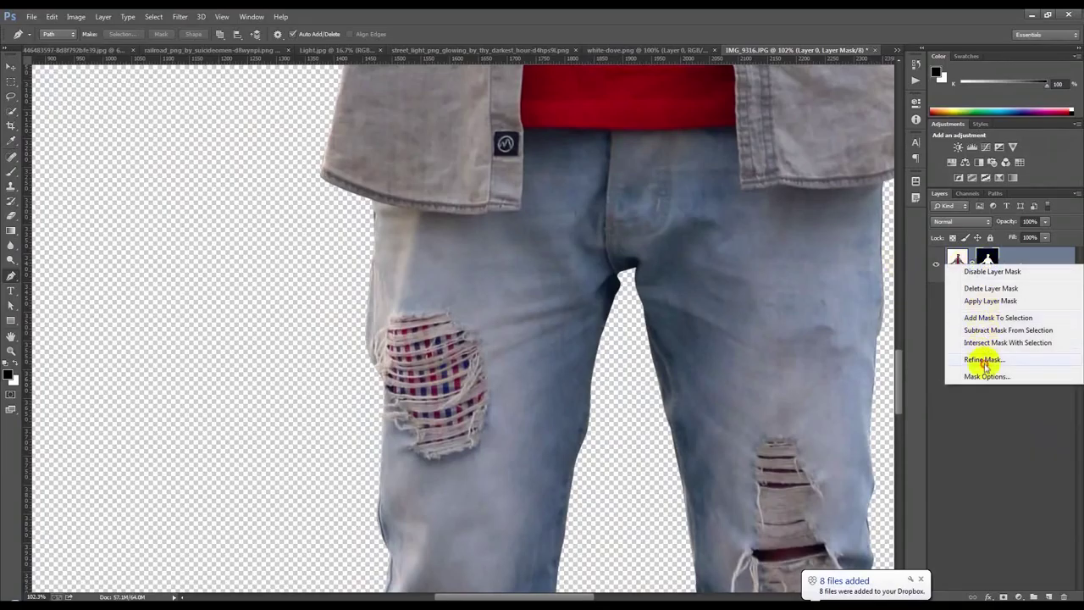
left_click(989, 358)
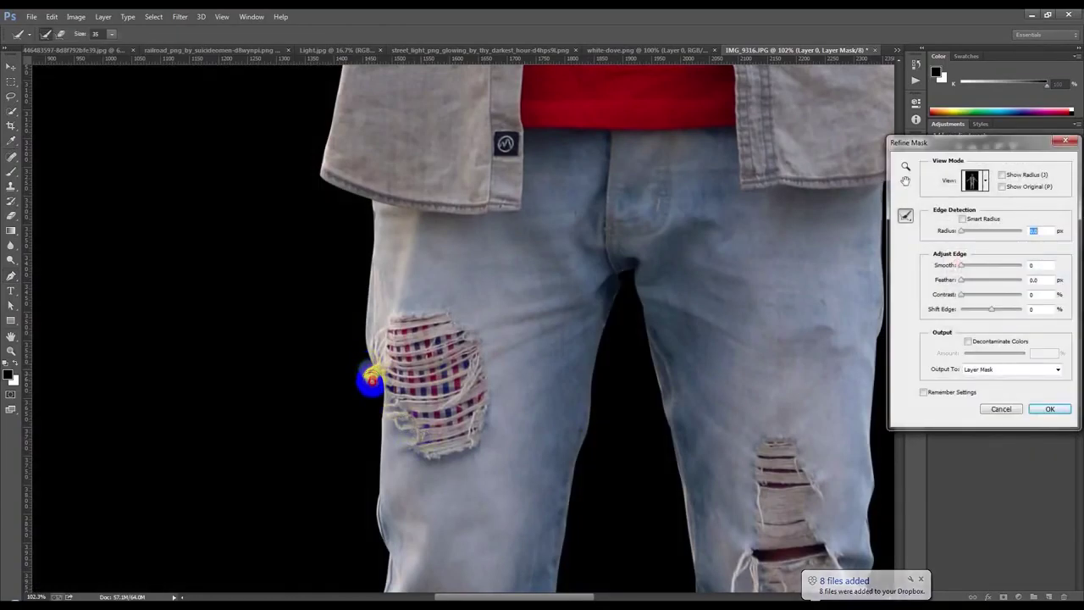
left_click_drag(360, 386, 374, 390)
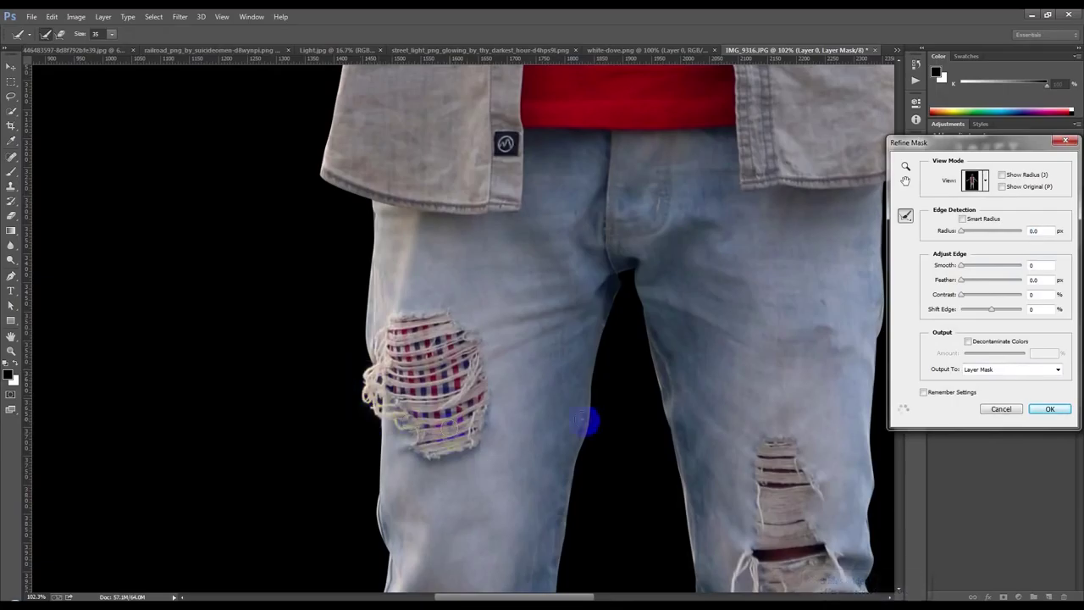
left_click(1049, 409)
Step: Outline the background gap inside the shoelace loop with a path, convert it to a selection and fill it black on the mask
left_click_drag(628, 437, 637, 254)
left_click_drag(585, 443, 633, 246)
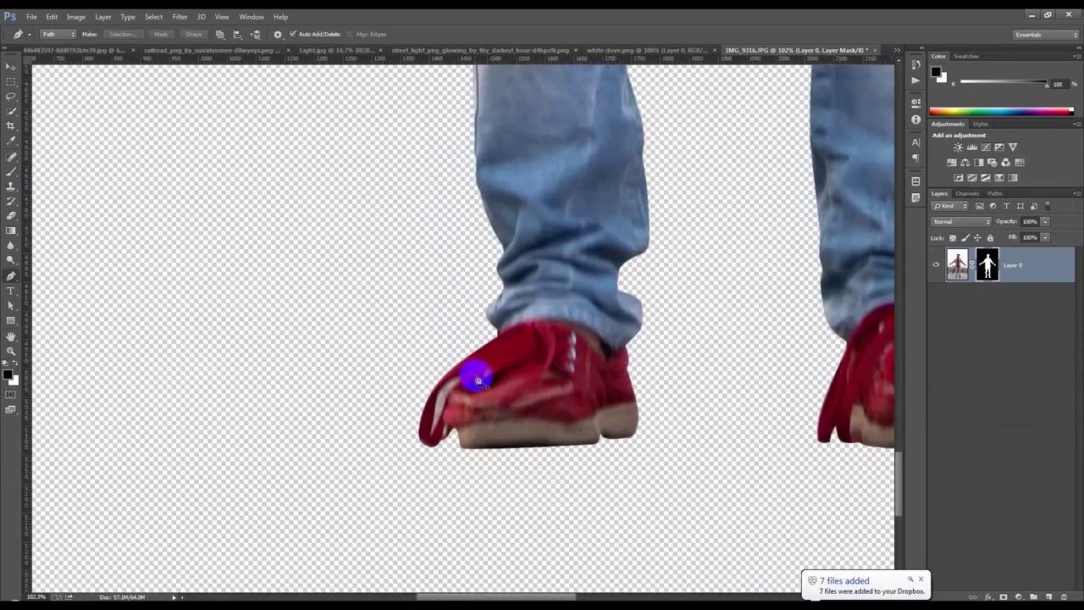
scroll(395, 404, "up", 5)
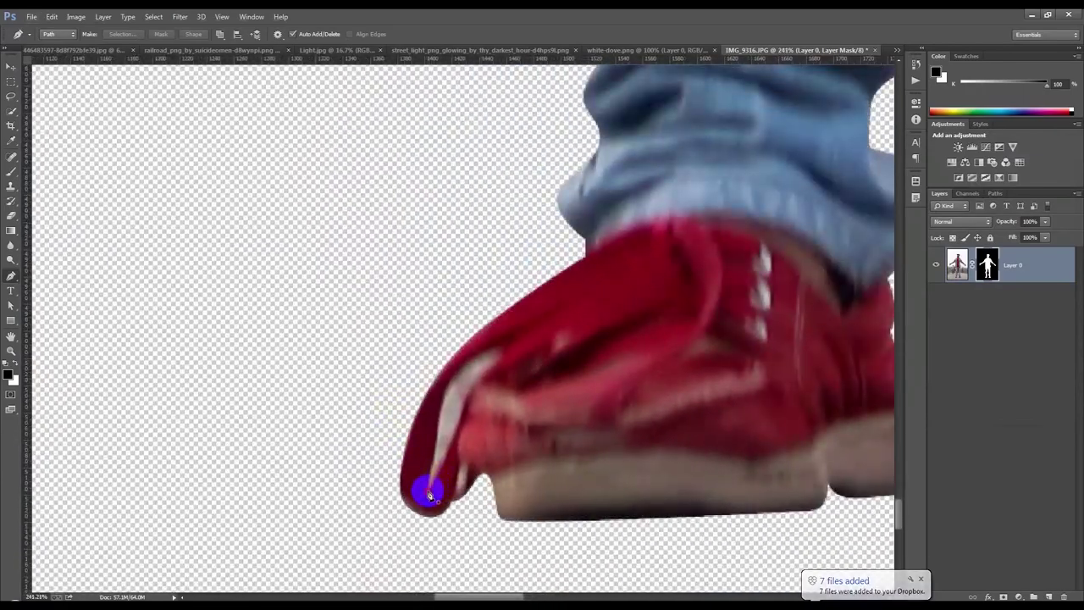
left_click_drag(429, 495, 442, 405)
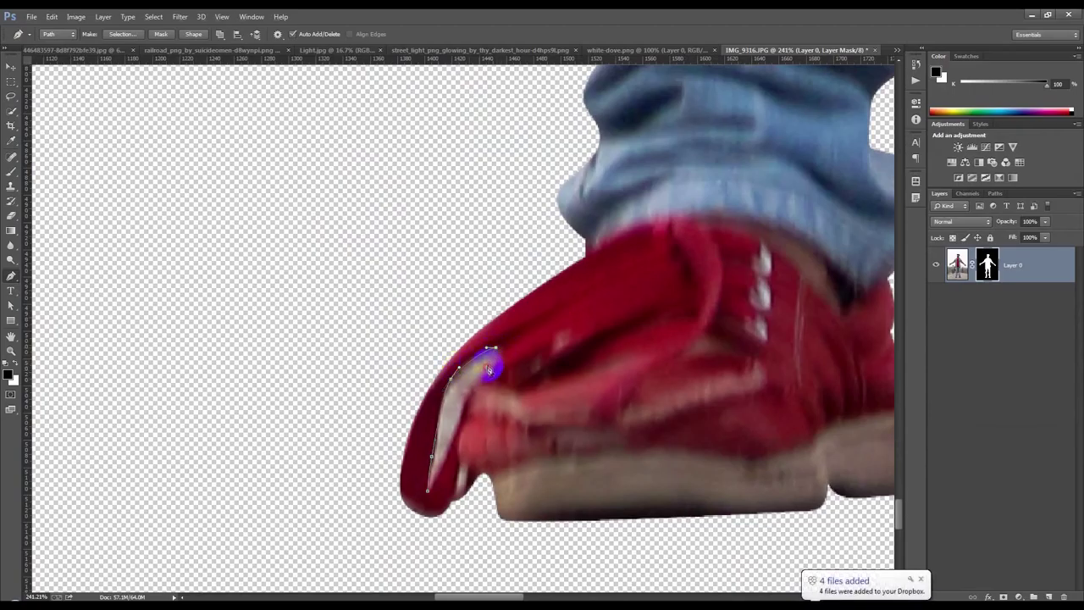
left_click_drag(458, 419, 413, 500)
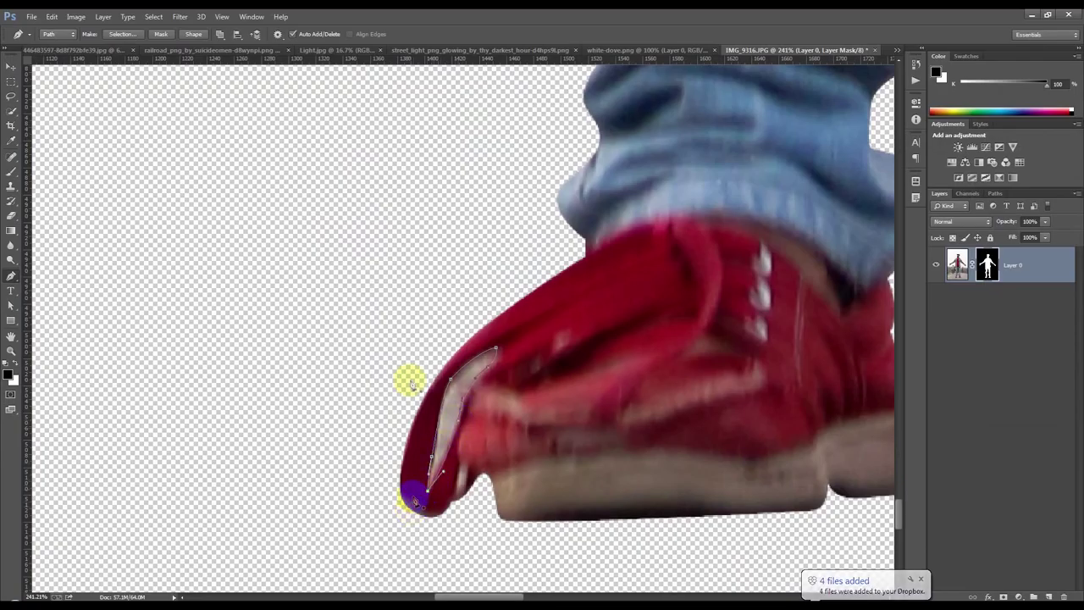
key("ctrl+Return")
key("alt+BackSpace")
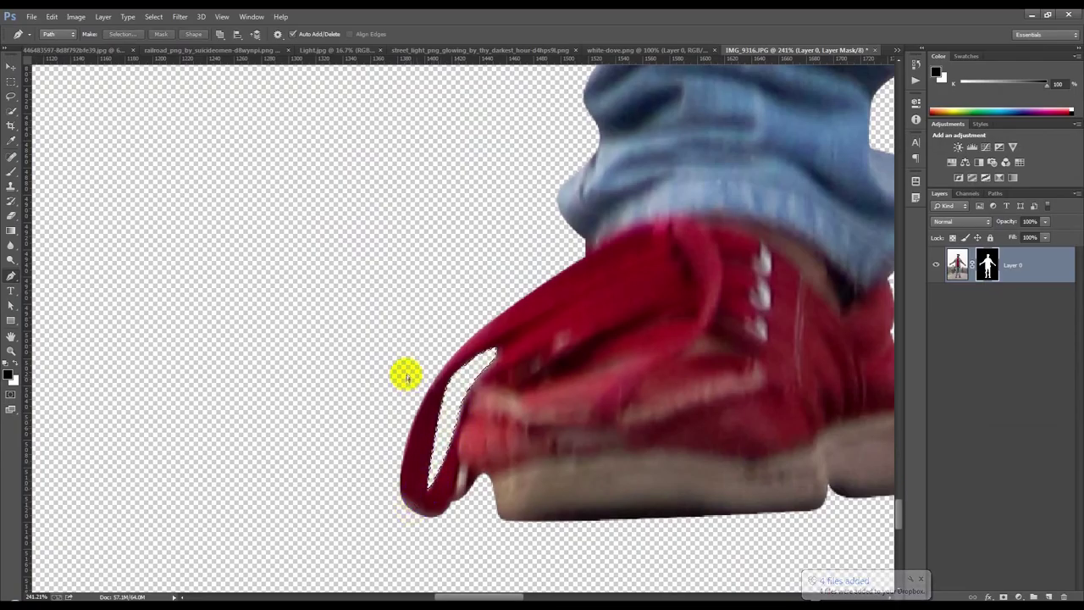
Step: Save the cutout as the Photoshop file IMG_9316 with layers kept
scroll(503, 458, "down", 6)
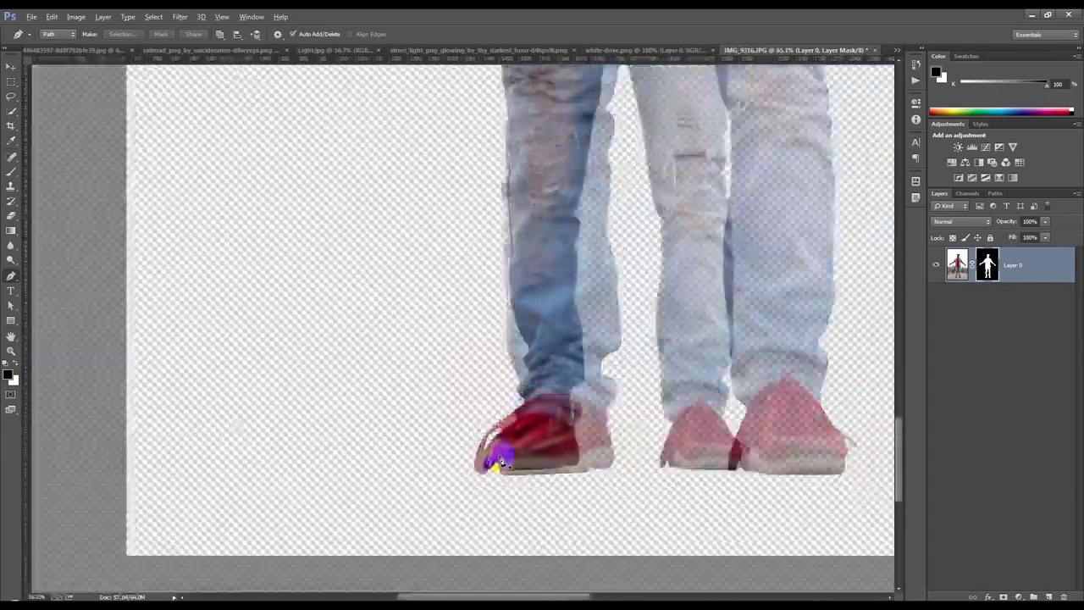
scroll(501, 459, "down", 7)
key("ctrl+0")
left_click(11, 67)
key("ctrl+shift+s")
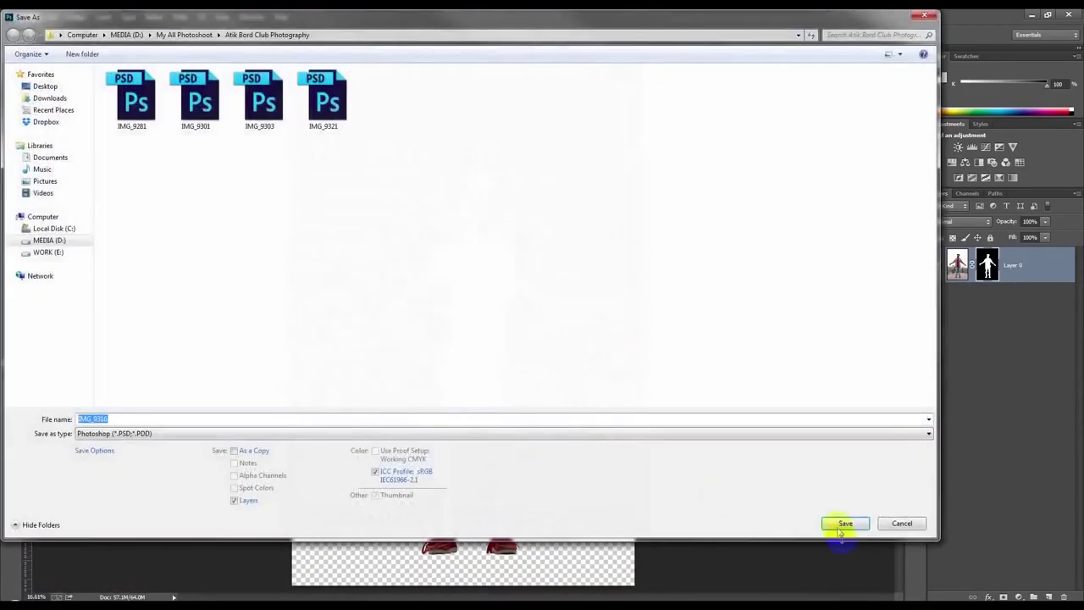
left_click(839, 523)
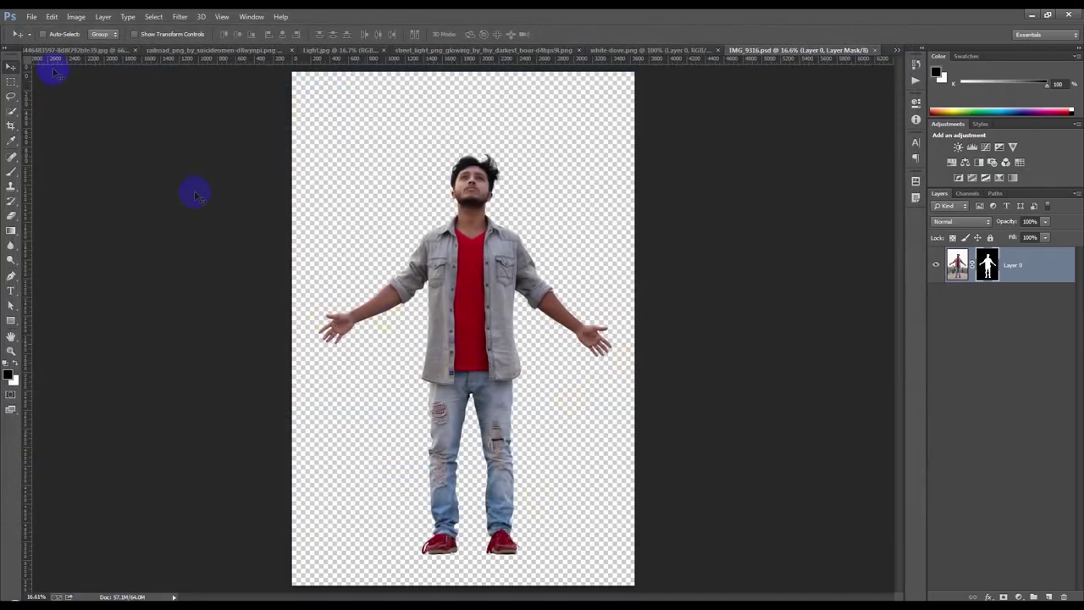
Step: Create a new blank landscape RGB document with a white background
left_click(30, 16)
left_click(38, 37)
left_click(488, 182)
left_click(472, 220)
left_click(655, 166)
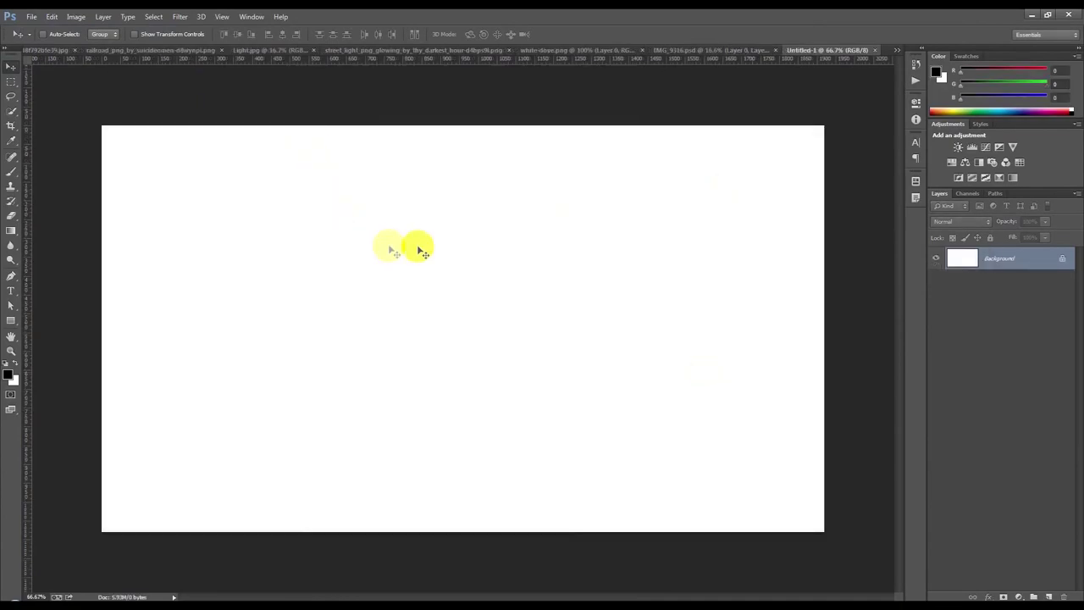
Step: Duplicate the sunset photo's background layer into the Untitled-1 document and switch to that document
left_click(53, 50)
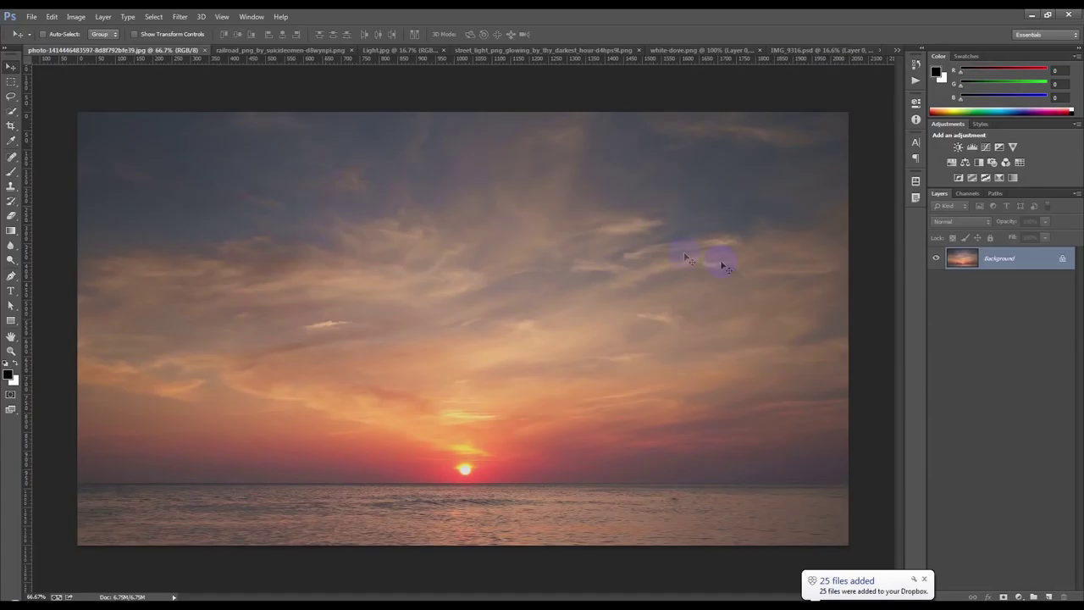
right_click(1035, 275)
left_click(972, 279)
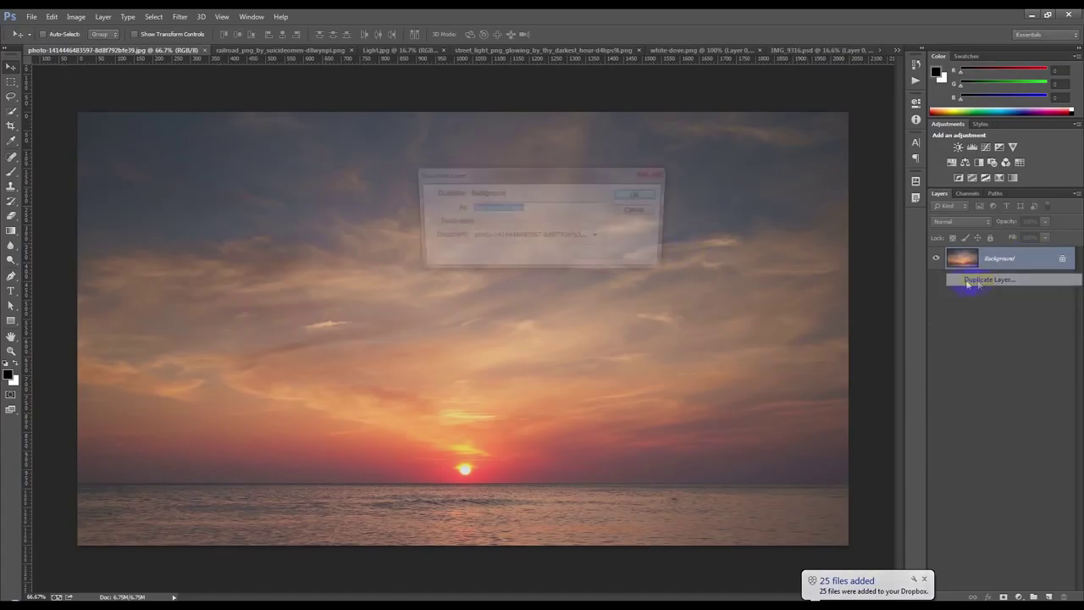
left_click(598, 236)
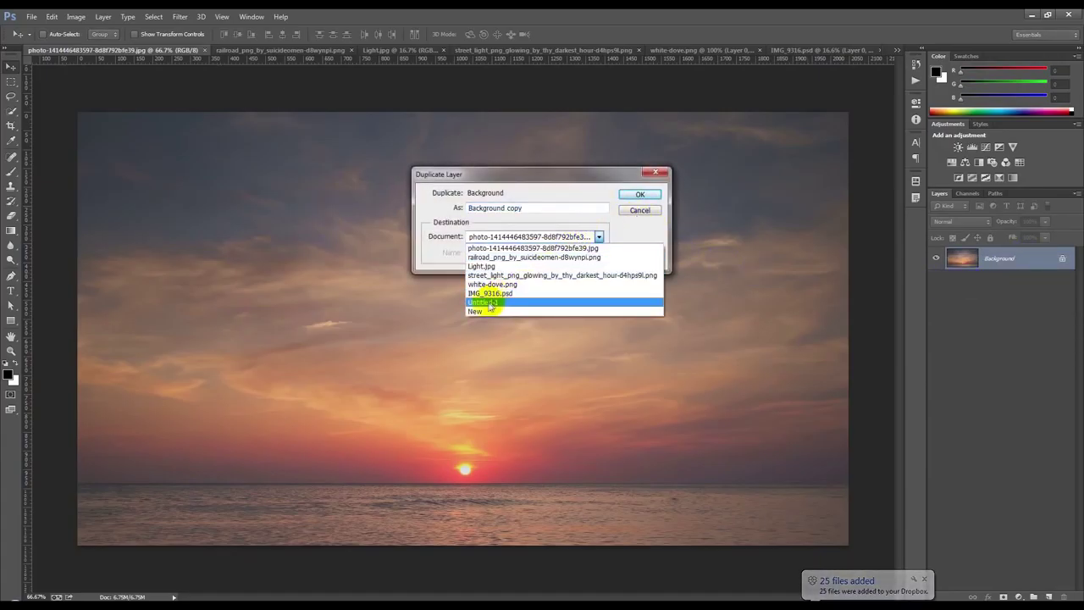
left_click(489, 303)
left_click(637, 195)
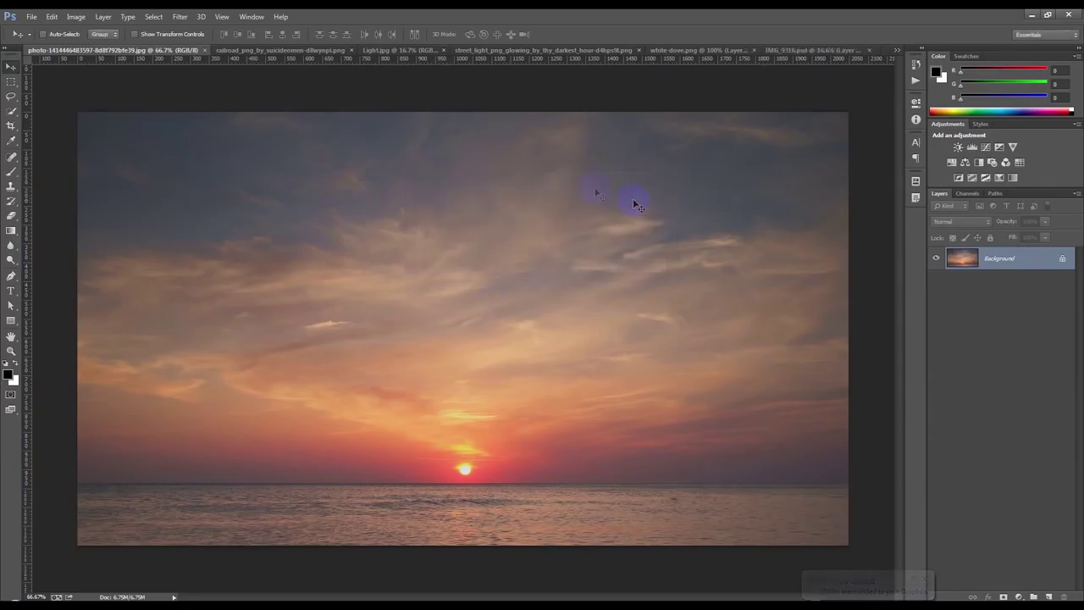
left_click(207, 51)
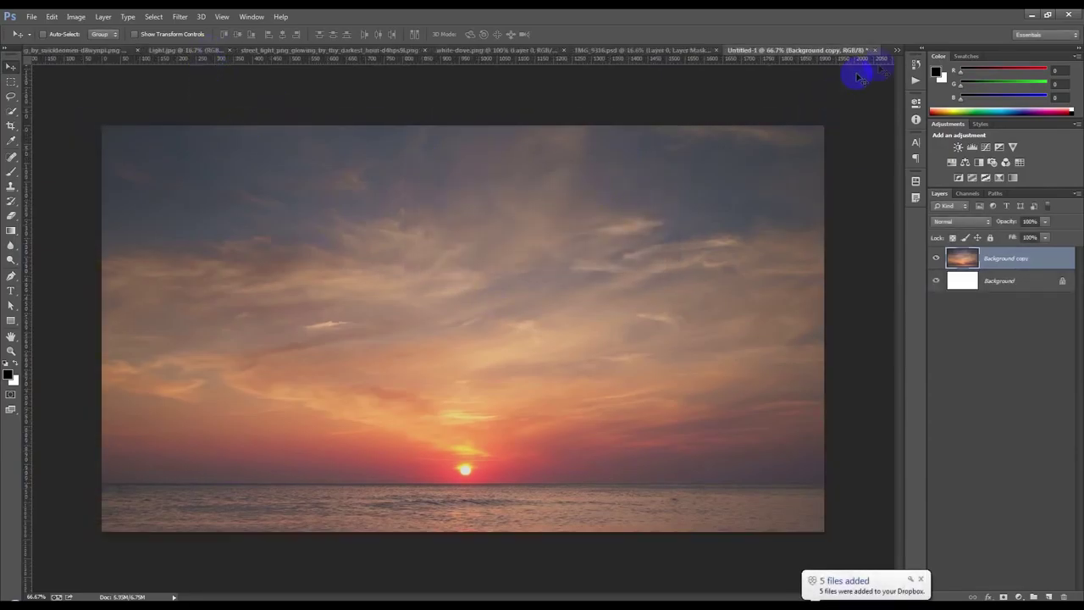
Step: Scale the sunset layer to 93.75% in width and height and fit it exactly to the canvas
left_click_drag(518, 375, 529, 406)
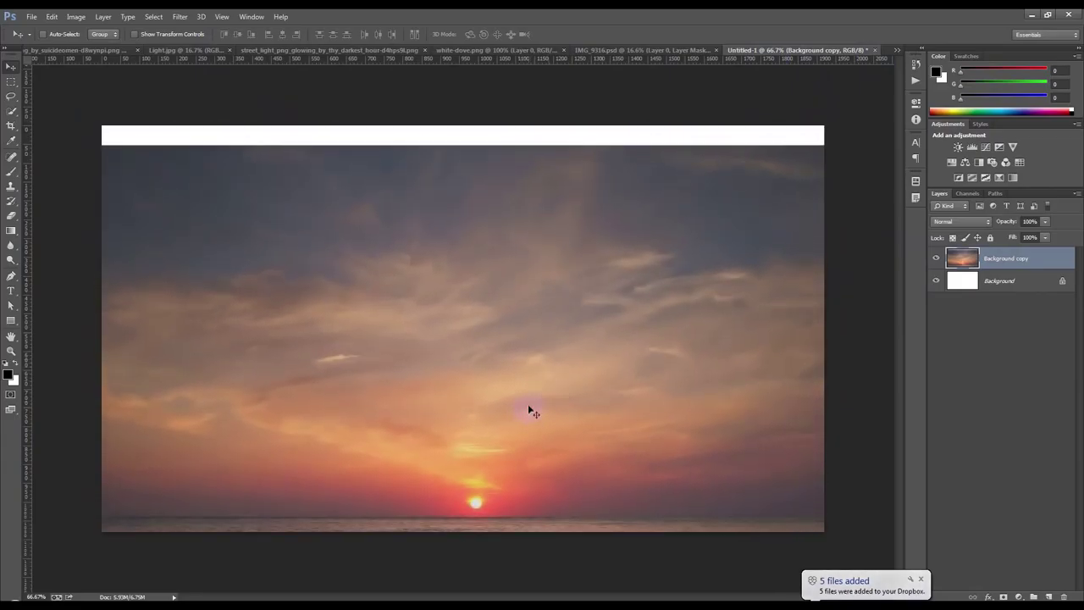
key("ctrl+t")
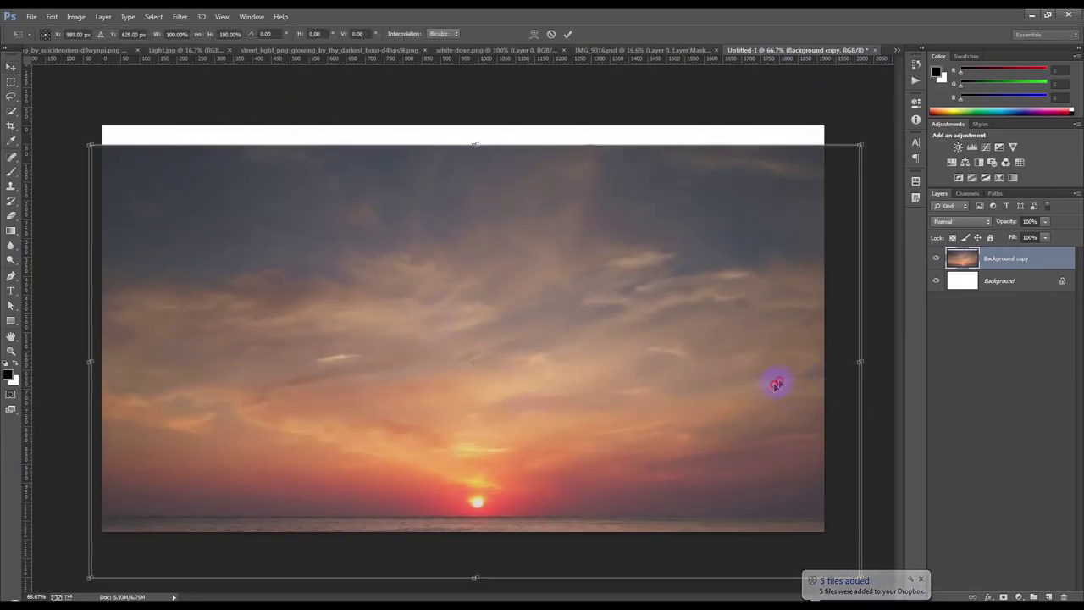
left_click_drag(776, 385, 782, 362)
left_click_drag(872, 559, 834, 512)
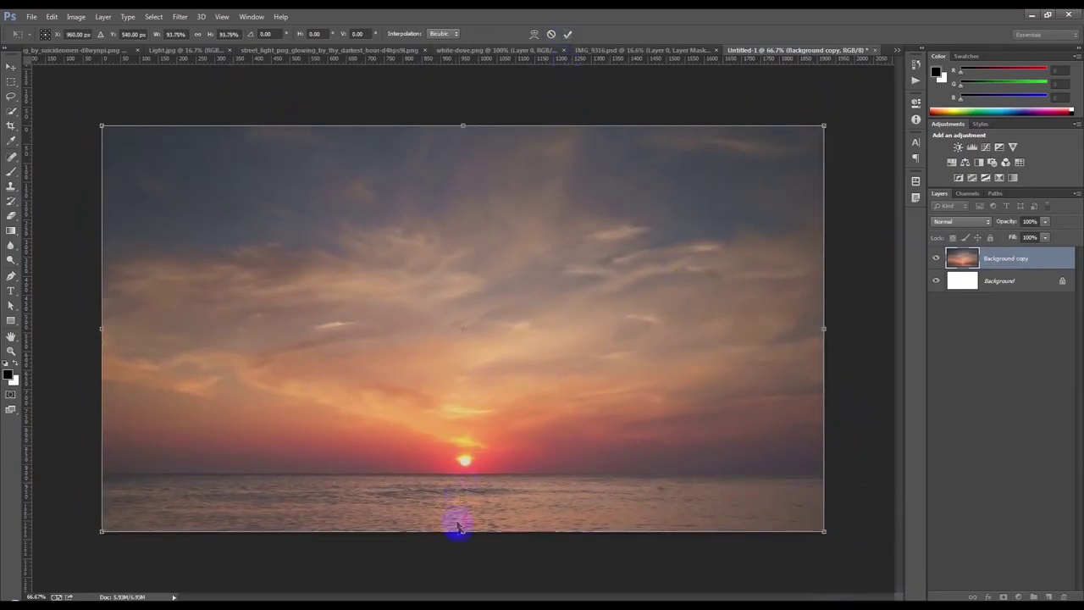
left_click_drag(462, 531, 464, 466)
key("ctrl+z")
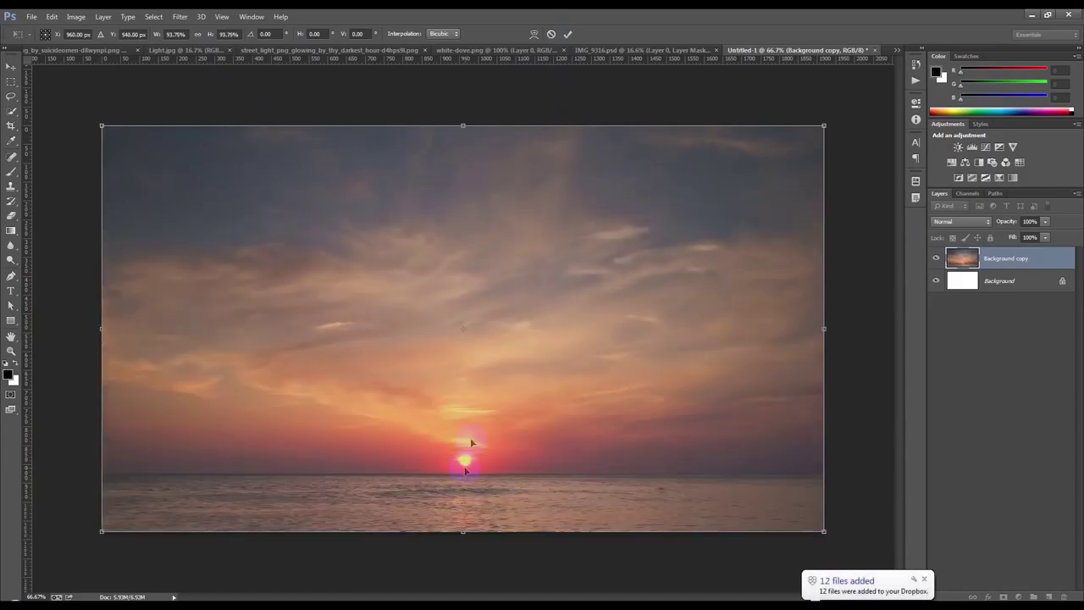
left_click(567, 34)
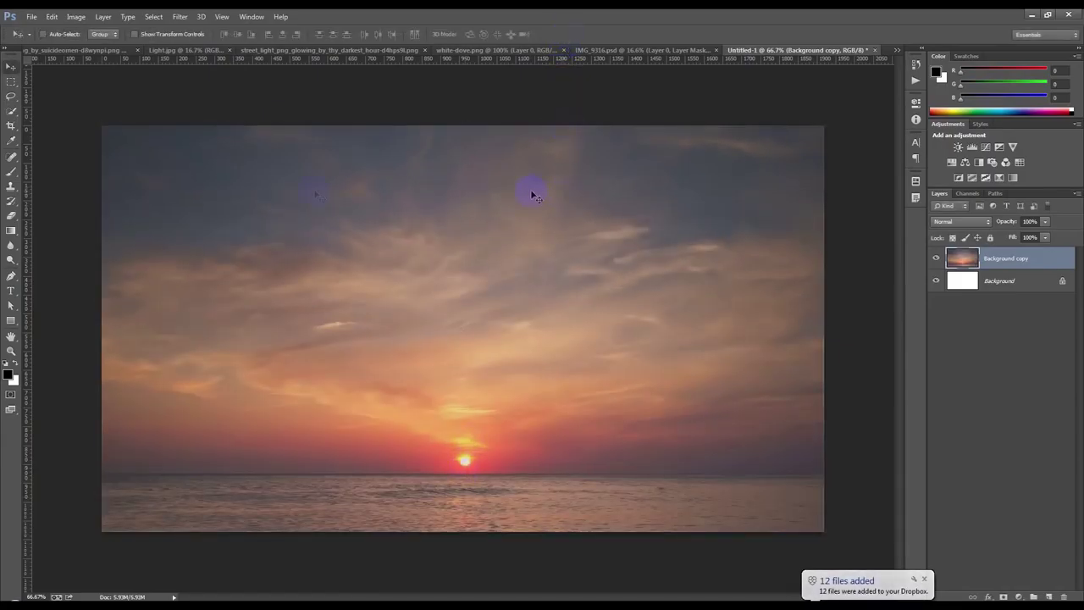
Step: Select the sky down to the horizon across the full width and mask out the sea on the sunset layer
left_click(11, 81)
left_click_drag(102, 127, 845, 471)
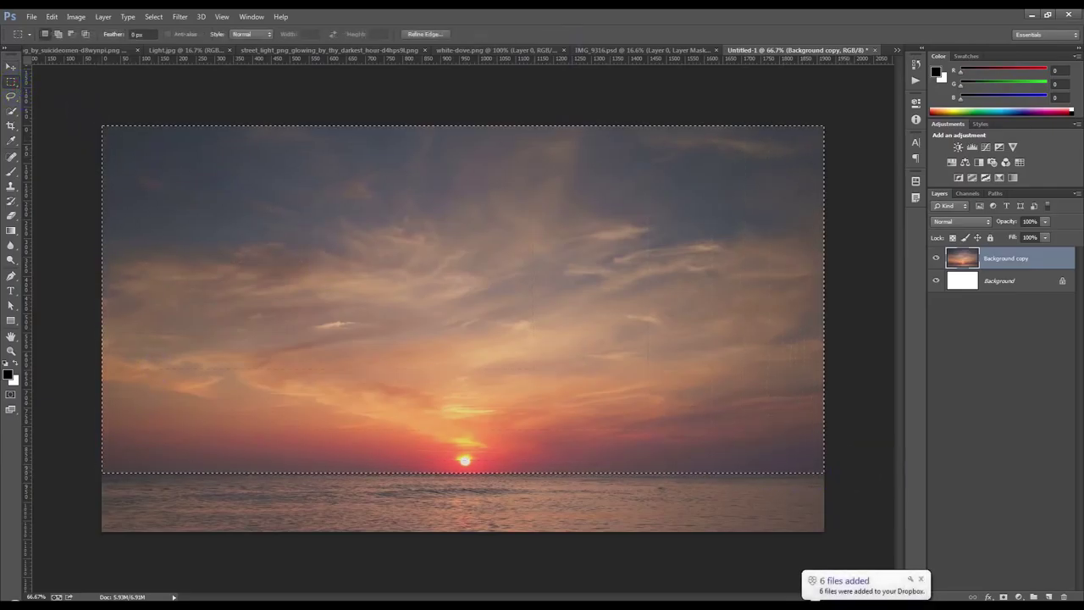
left_click(1003, 596)
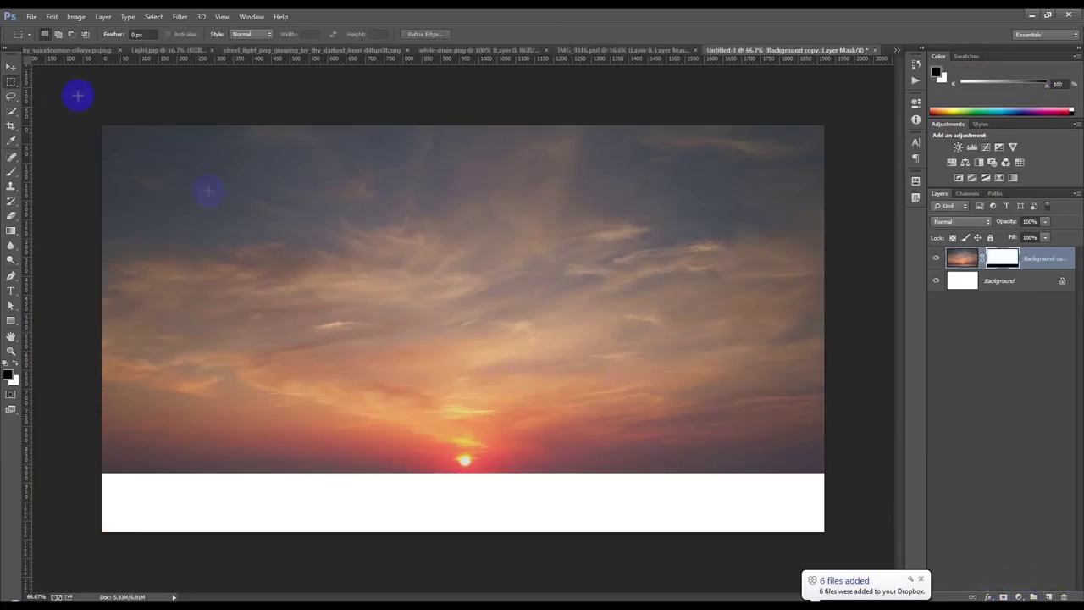
Step: Move the masked sky up so its horizon lies slightly below the canvas middle, and convert the layer to a Smart Object
left_click(17, 68)
left_click_drag(550, 351, 533, 220)
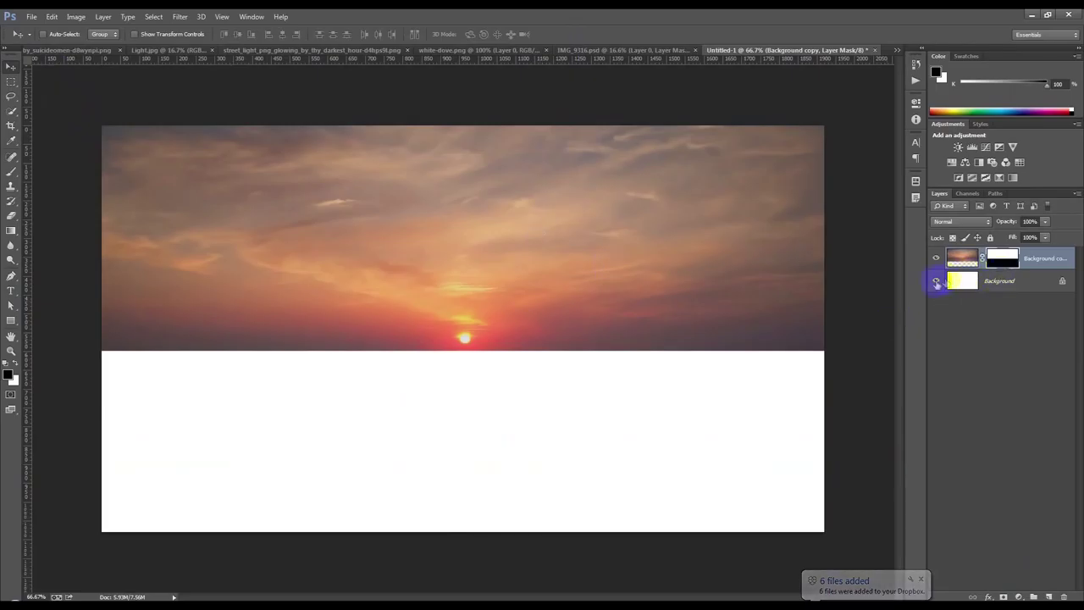
right_click(1035, 257)
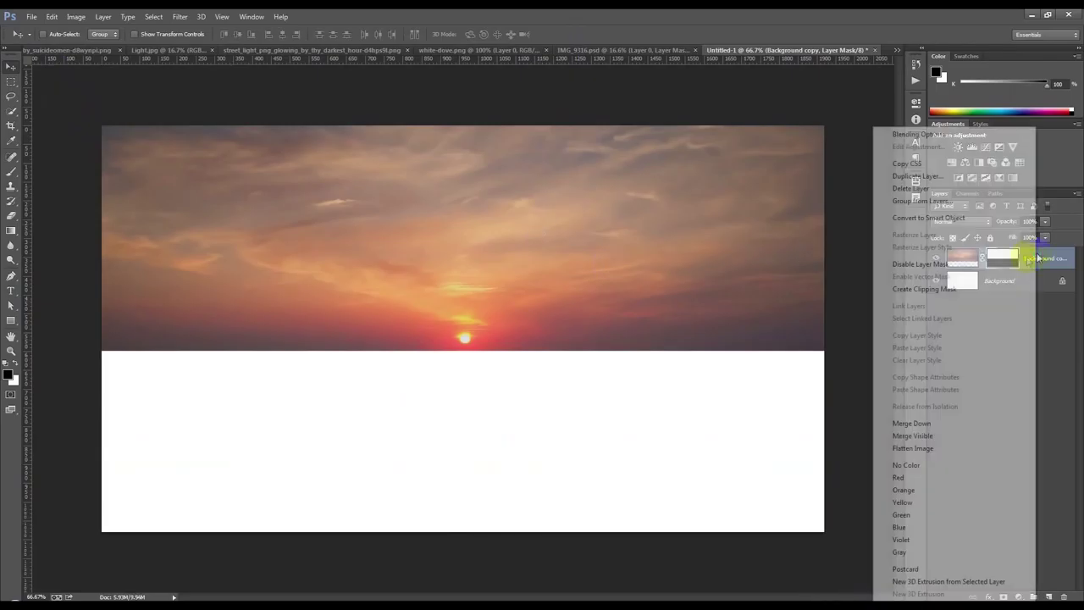
left_click(932, 220)
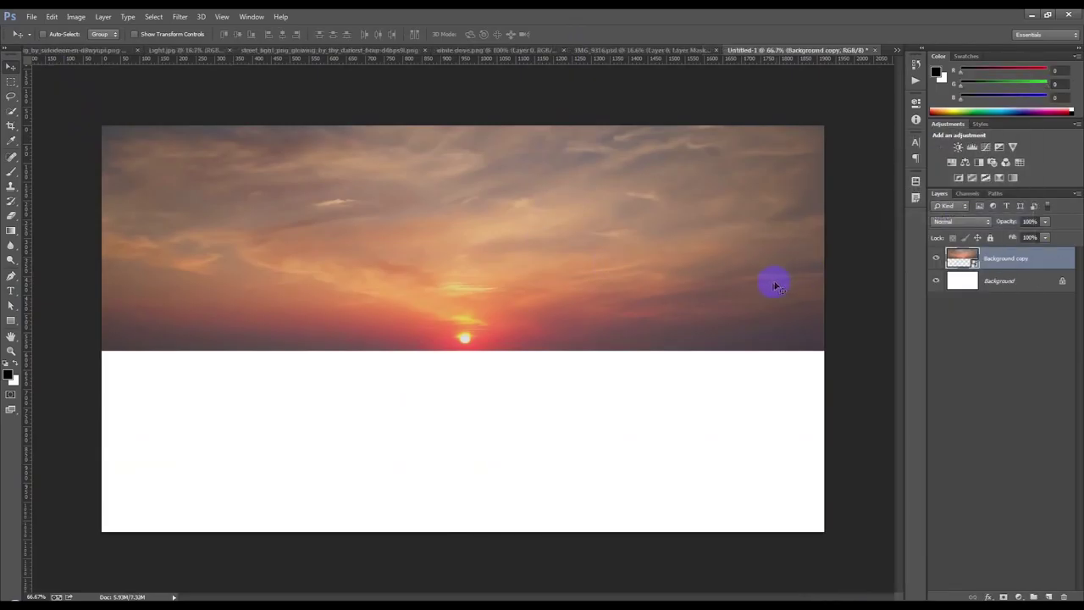
Step: Duplicate the sky layer, flip the copy vertically and place it directly below the horizon as a mirrored reflection
key("ctrl+j")
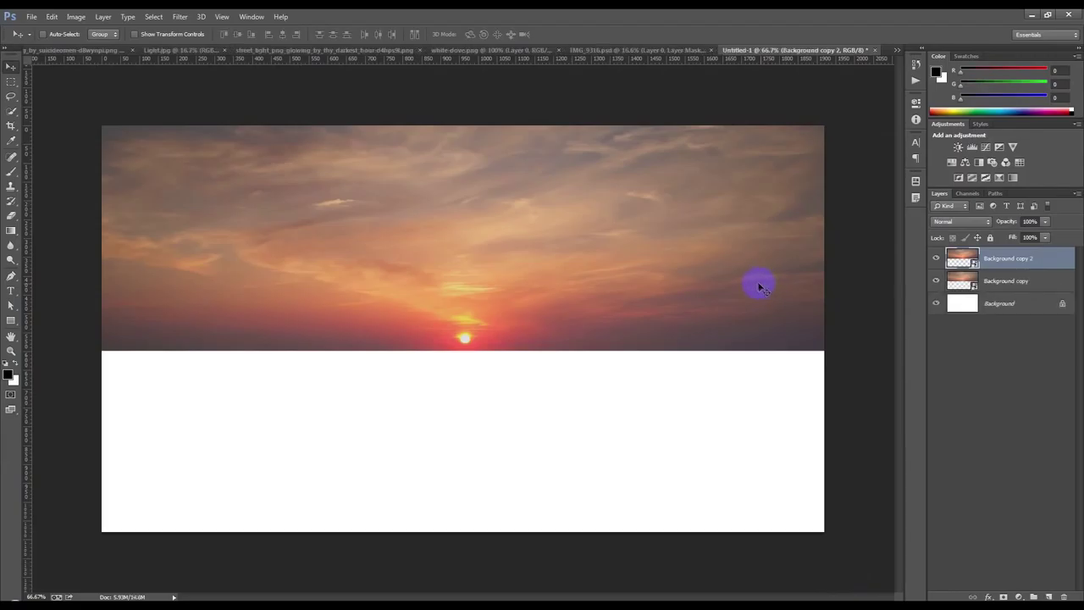
key("ctrl+t")
right_click(523, 320)
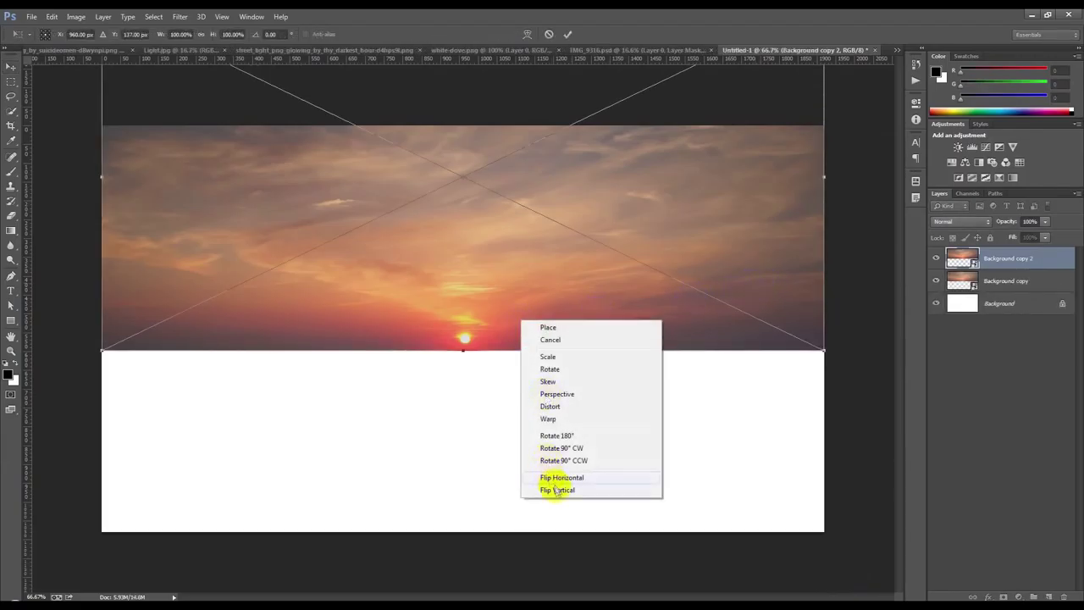
left_click(542, 489)
left_click_drag(547, 309, 558, 578)
left_click_drag(545, 377, 539, 427)
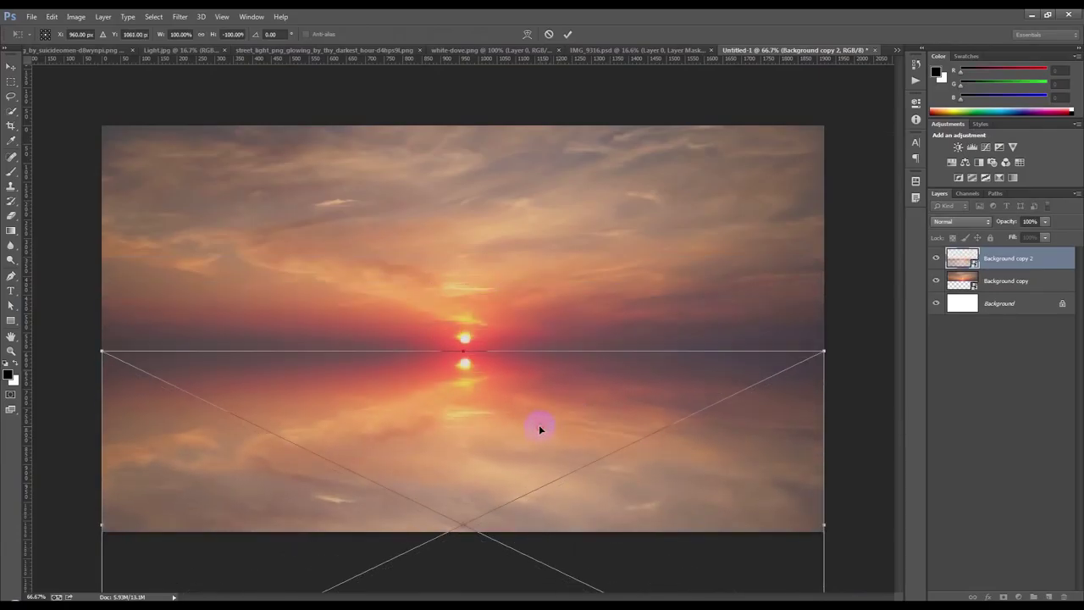
key("Return")
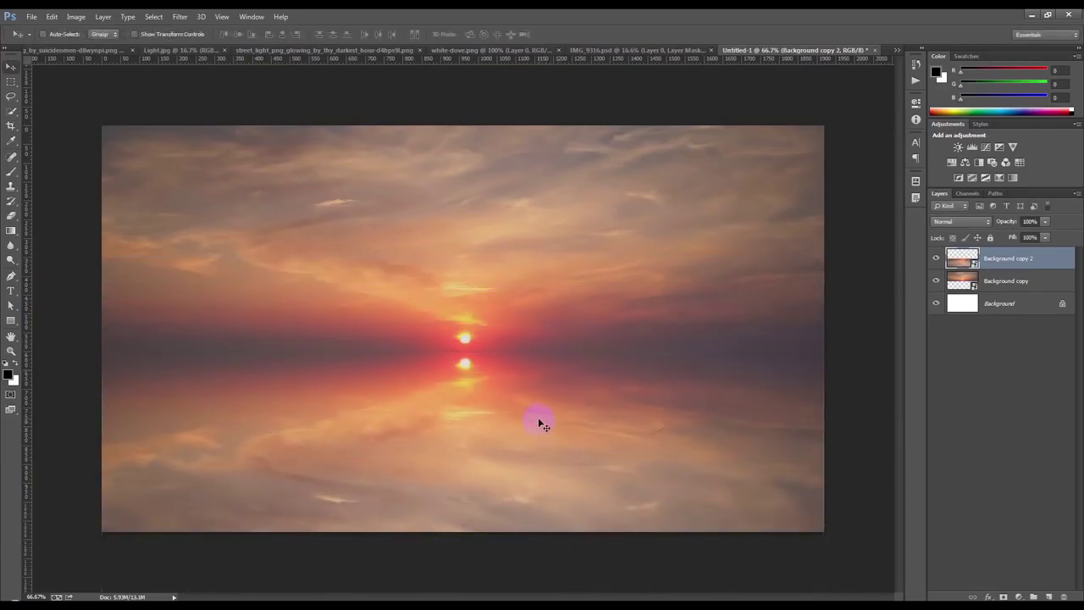
Step: Shift the sky and its reflection slightly upward together, and place the Background copy 2 layer beneath Background copy
left_click(1012, 282, "shift")
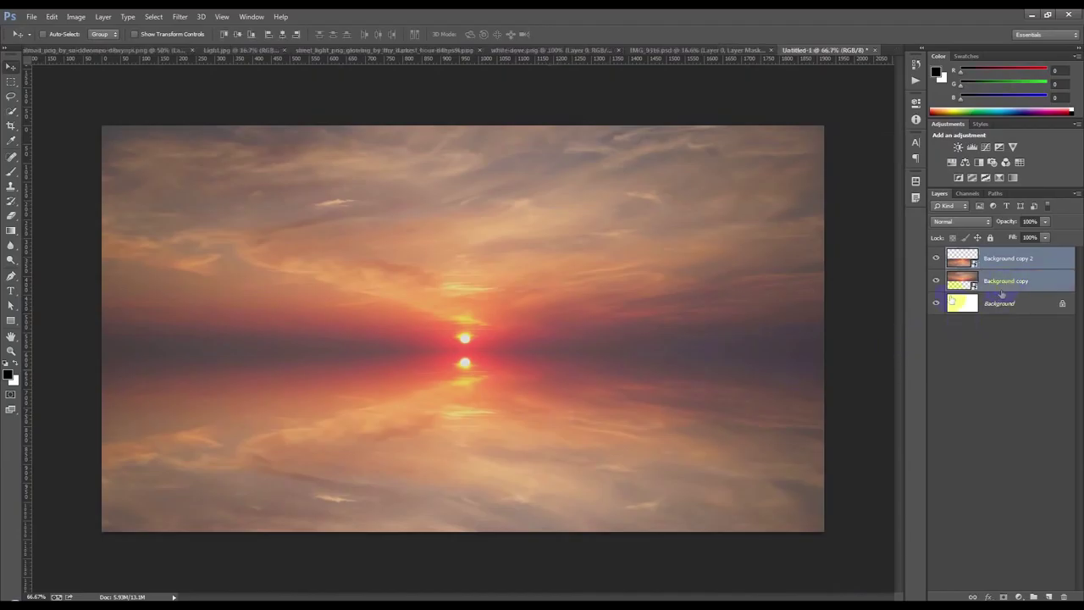
left_click_drag(659, 264, 659, 279)
left_click_drag(659, 297, 660, 242)
left_click(1002, 281)
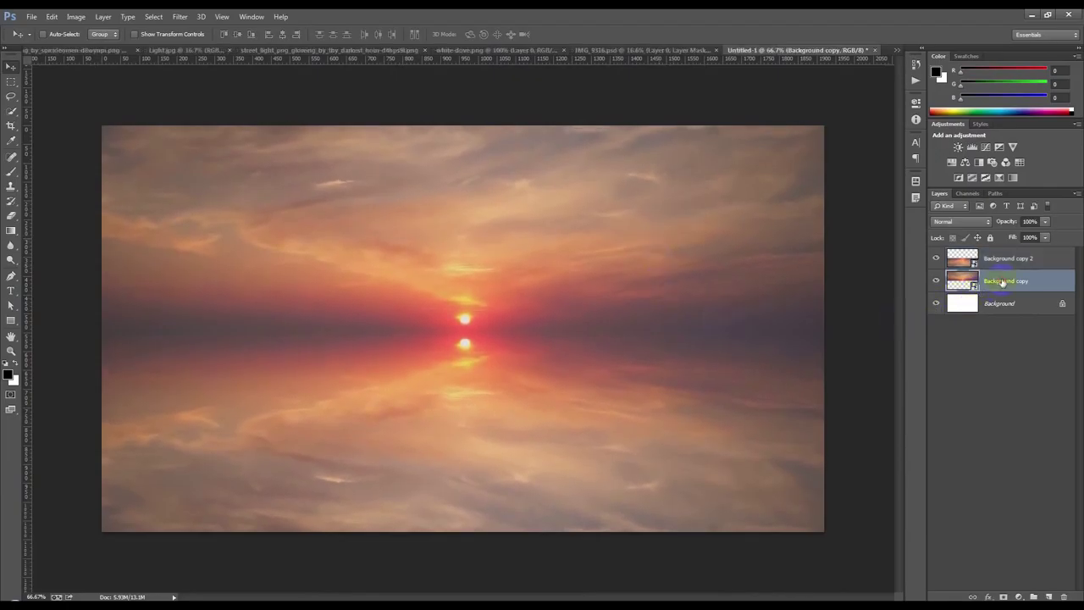
left_click_drag(1002, 259, 1005, 288)
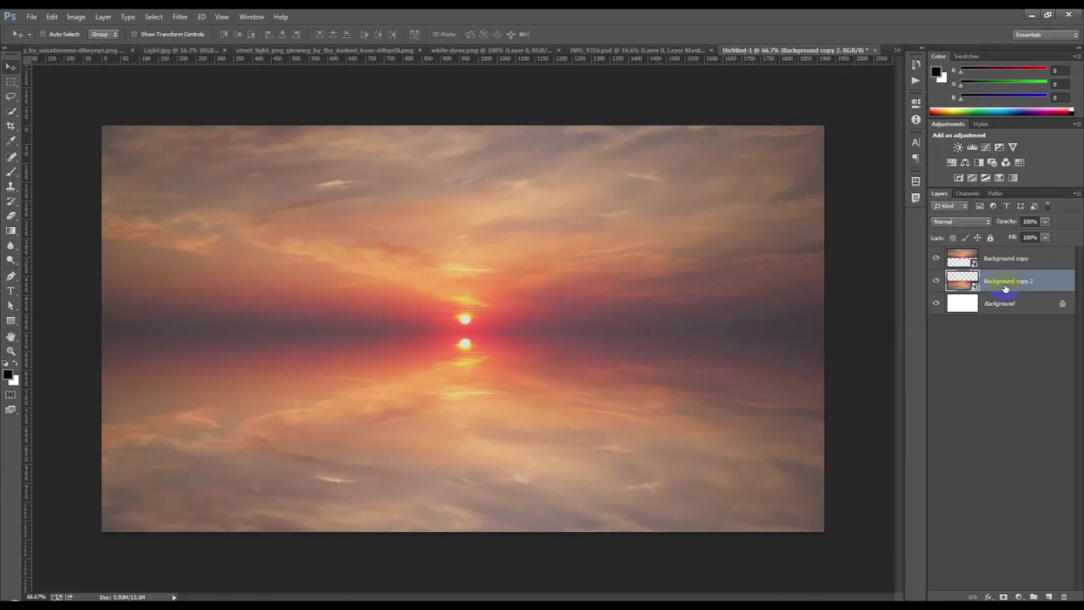
Step: Apply a Gaussian Blur with a radius of about 7 pixels to the reflection layer
left_click(186, 18)
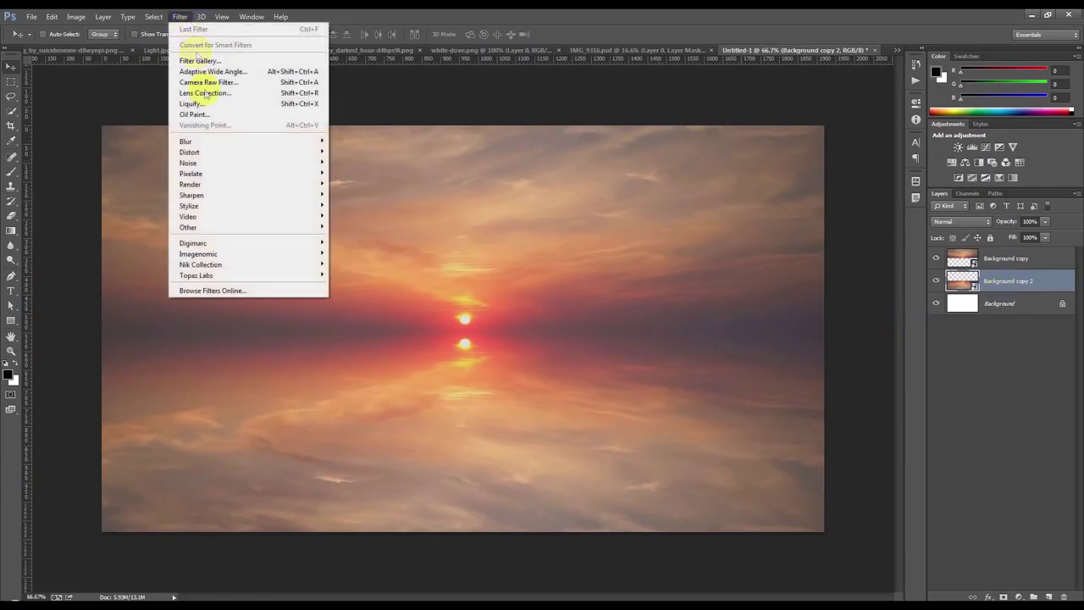
mouse_move(212, 140)
left_click(370, 222)
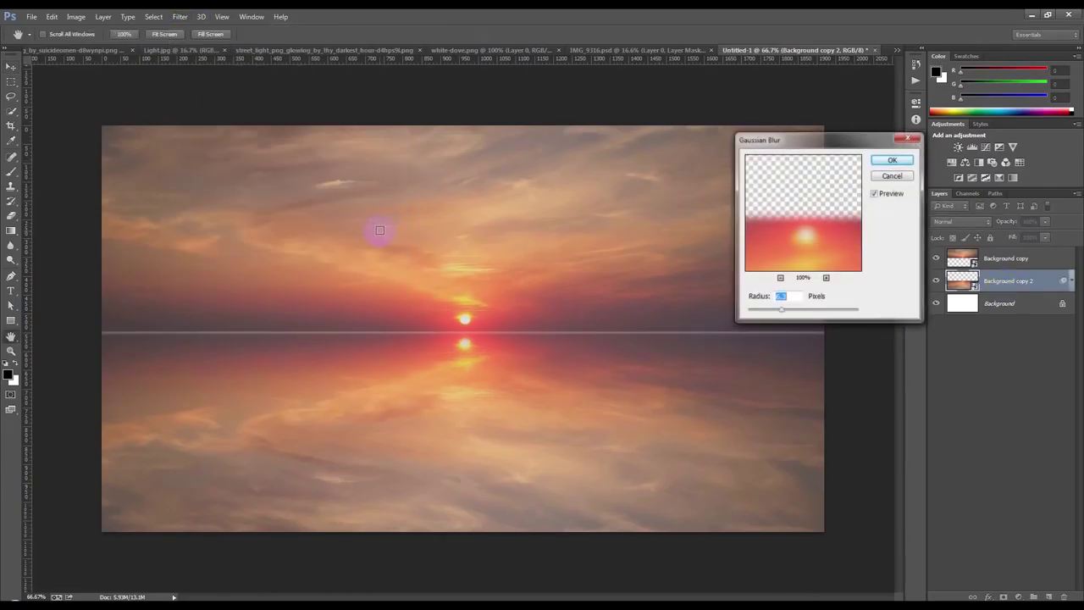
left_click_drag(757, 309, 787, 312)
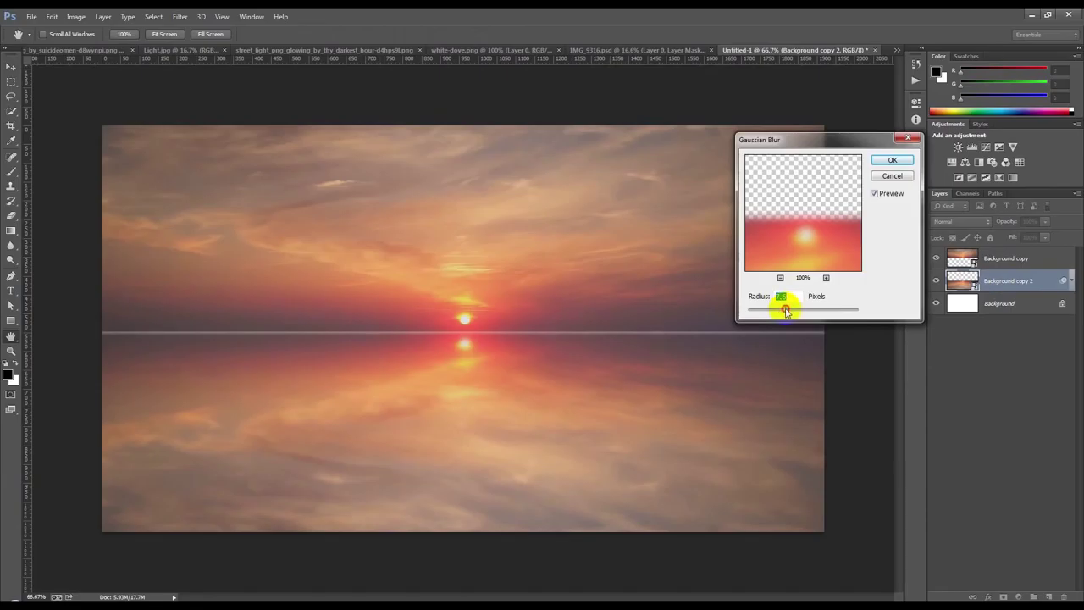
left_click(892, 160)
Step: Stretch the reflection's upper edge slightly above the horizon to close the light seam, and collapse its smart filter list
key("ctrl+t")
left_click_drag(459, 332, 464, 325)
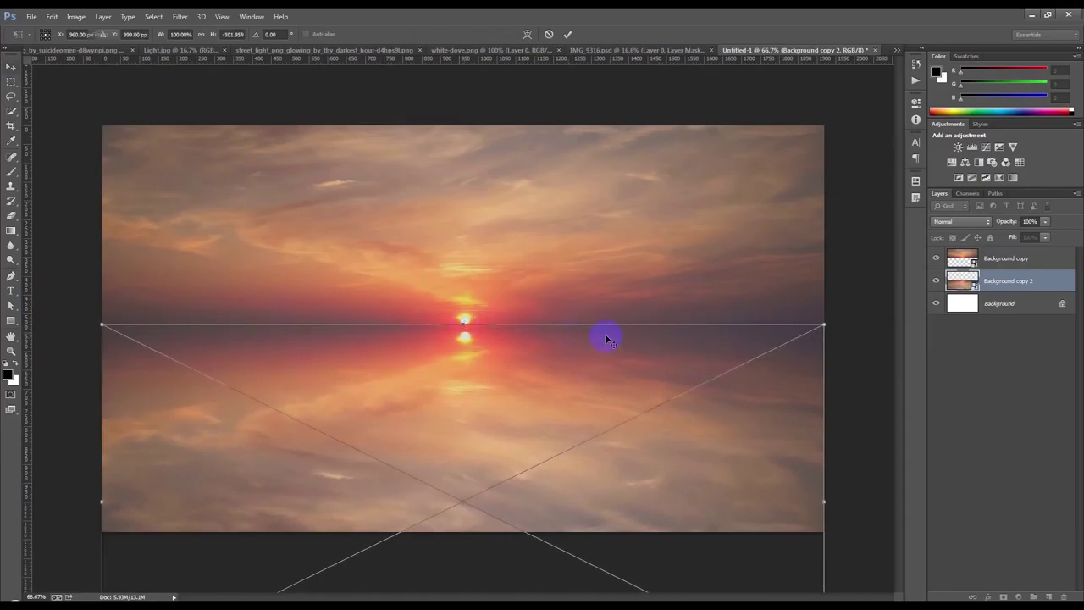
key("Return")
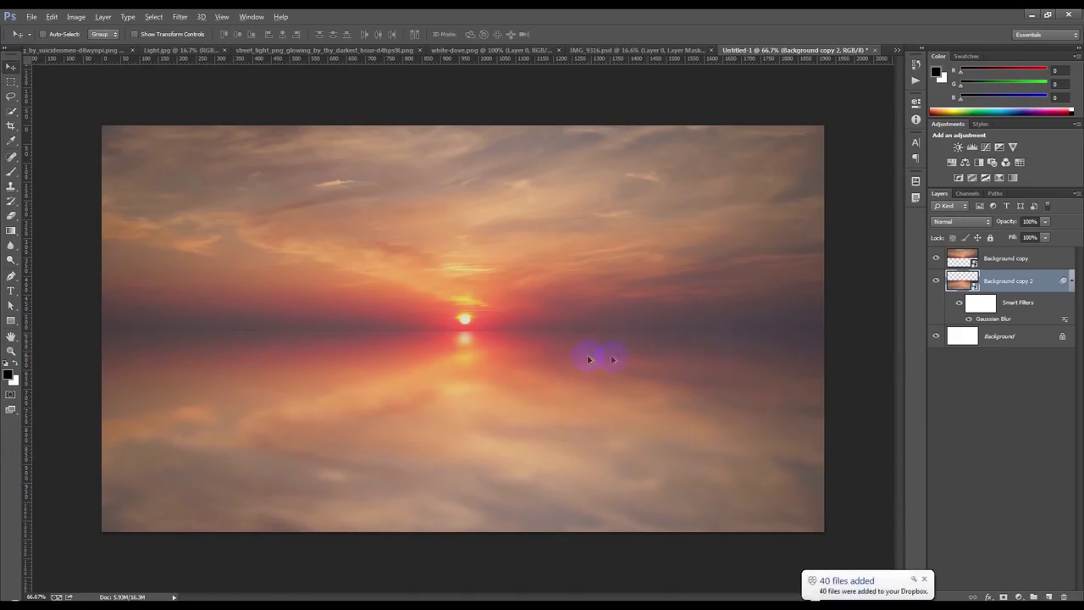
left_click(1072, 282)
Step: Add a layer mask to the Background copy sky layer and choose the Brush tool for it
left_click(1045, 255)
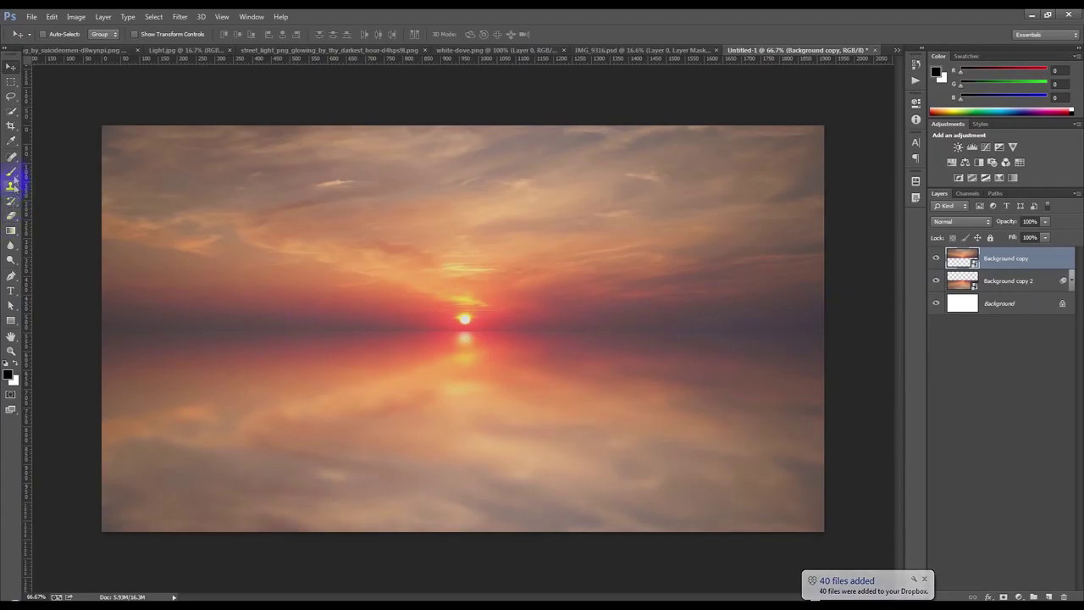
left_click(11, 172)
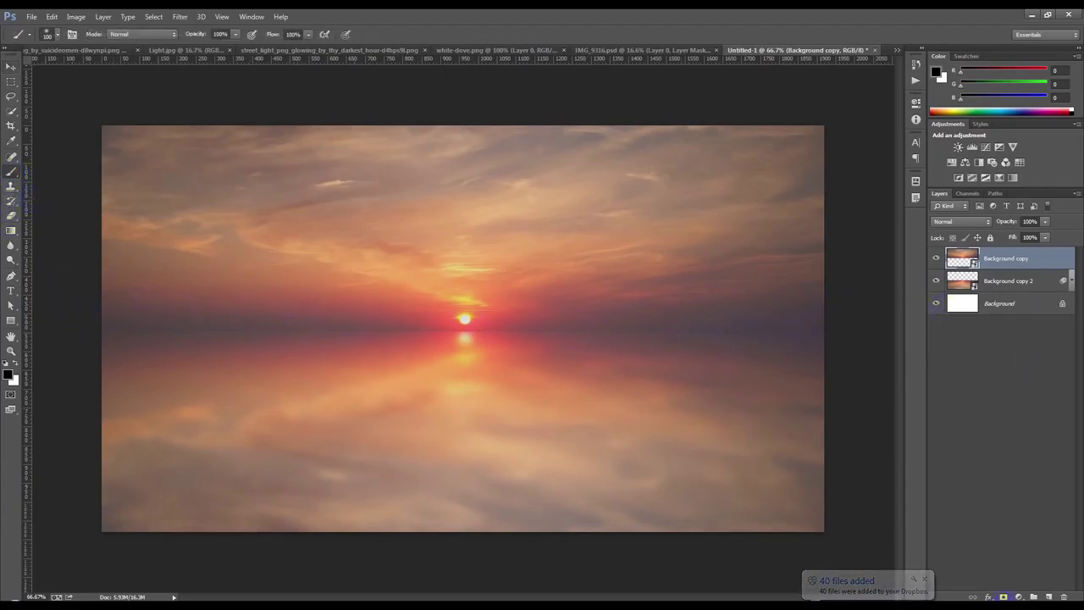
left_click(1004, 596)
mouse_move(110, 335)
left_mouse_down()
mouse_move(185, 334)
mouse_move(125, 338)
left_mouse_up()
key("ctrl+alt+z")
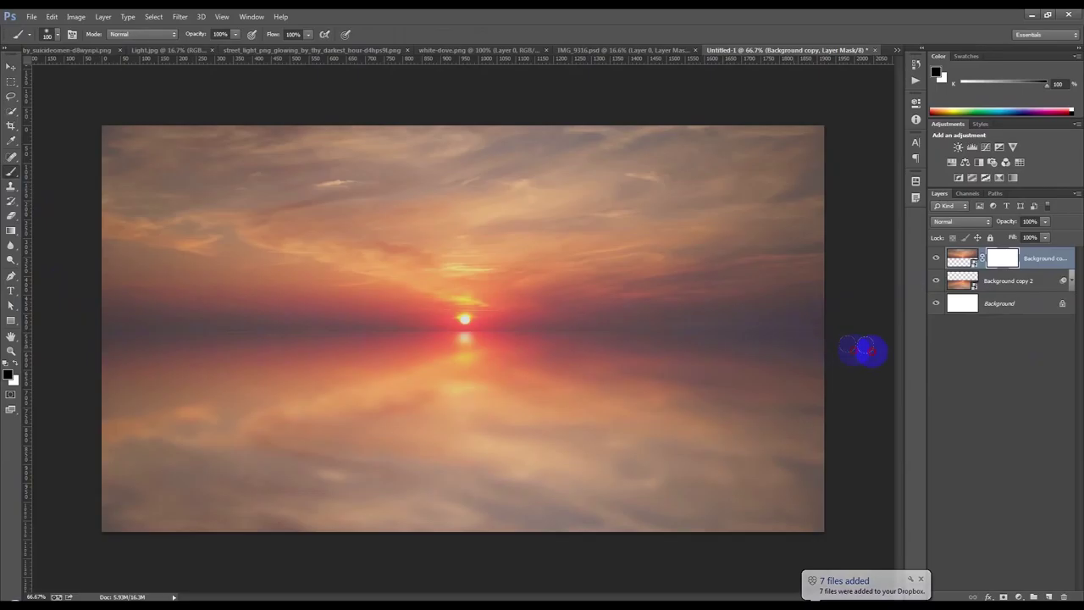
mouse_move(295, 350)
left_mouse_down()
mouse_move(701, 349)
mouse_move(494, 362)
left_mouse_up()
scroll(492, 365, "up", 6)
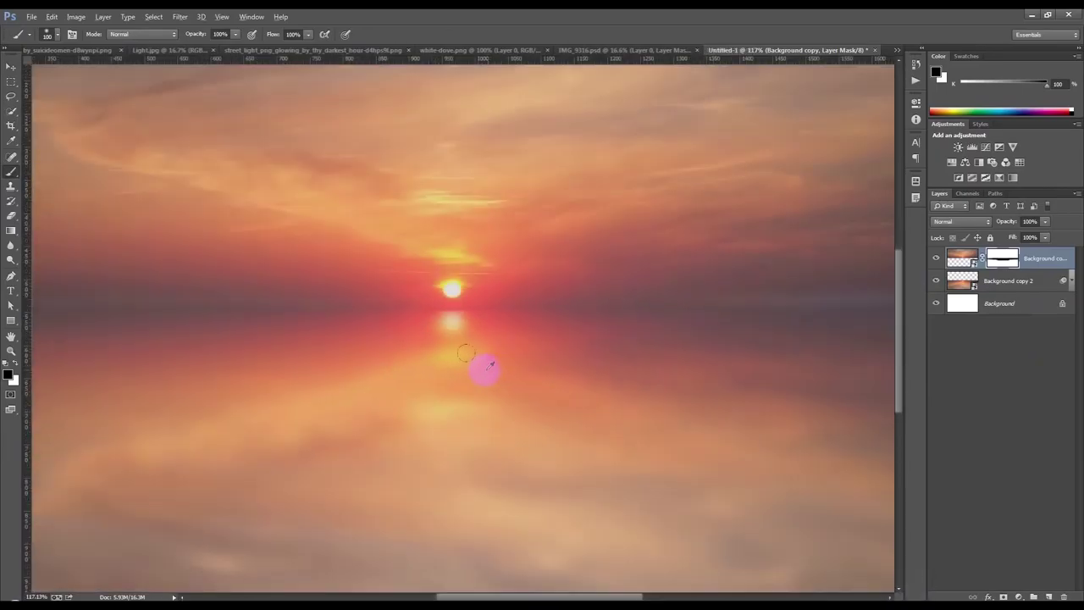
scroll(458, 360, "down", 3)
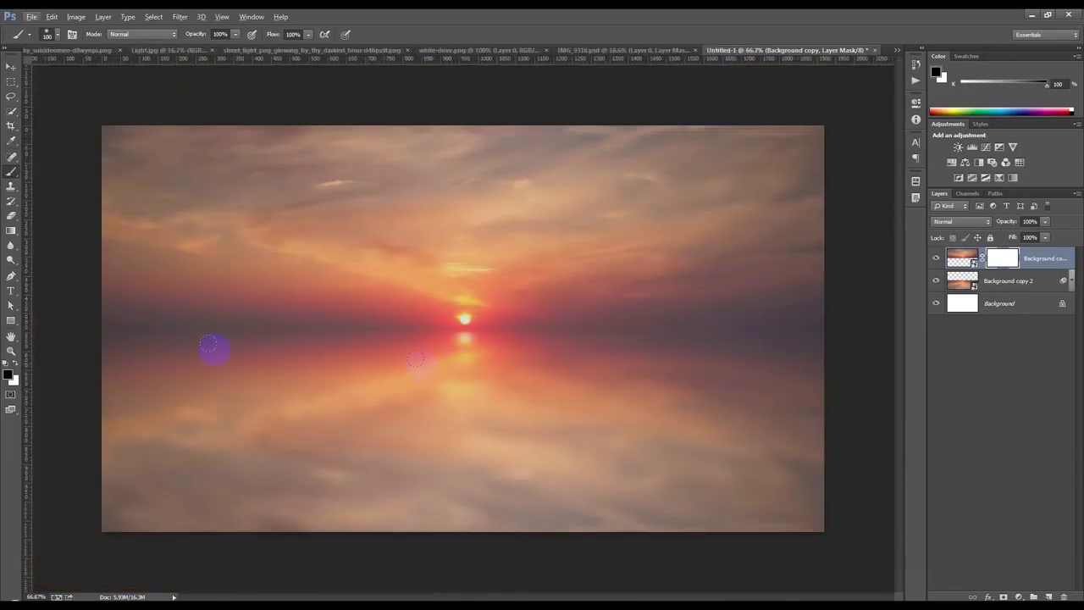
Step: Brush black along the full horizon on the sky layer's mask and adjust the sky's position against its reflection
left_click_drag(90, 337, 866, 336)
left_click(11, 66)
left_click_drag(437, 255, 423, 264)
key("shift+Up")
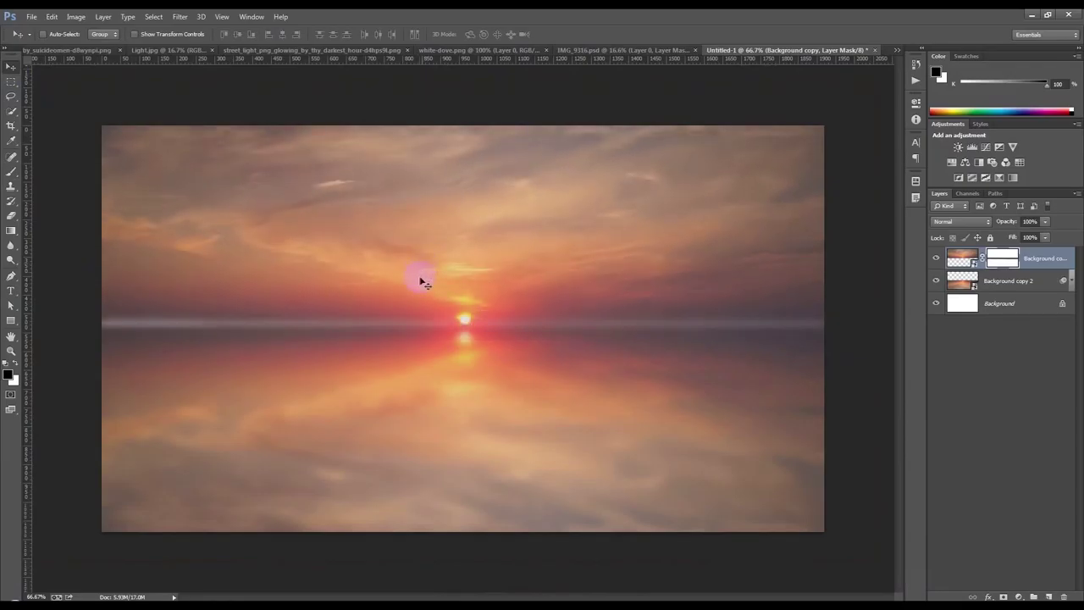
left_click(11, 171)
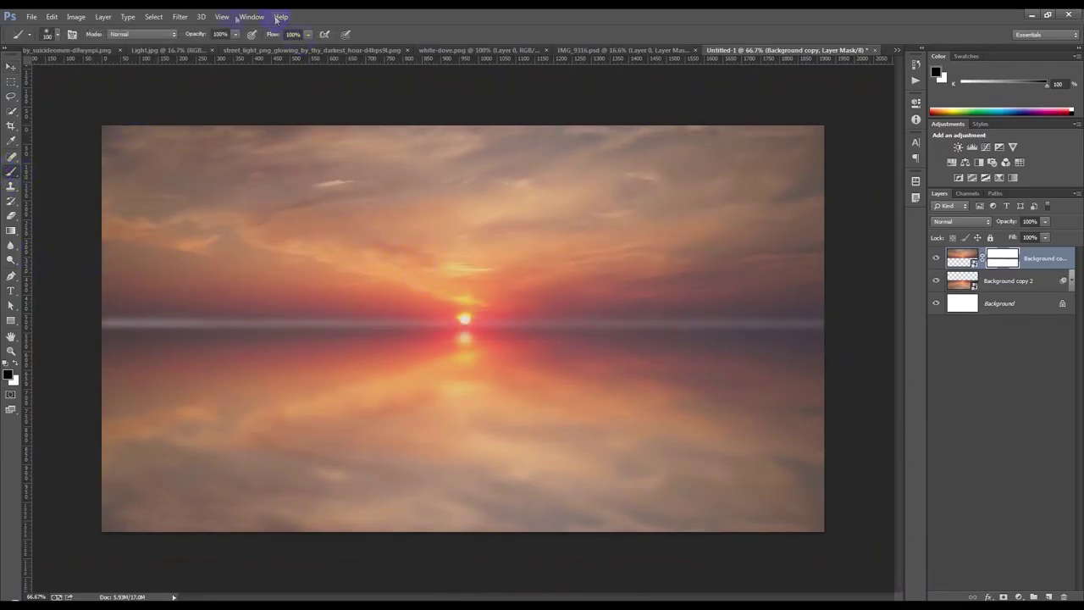
scroll(637, 416, "up", 1)
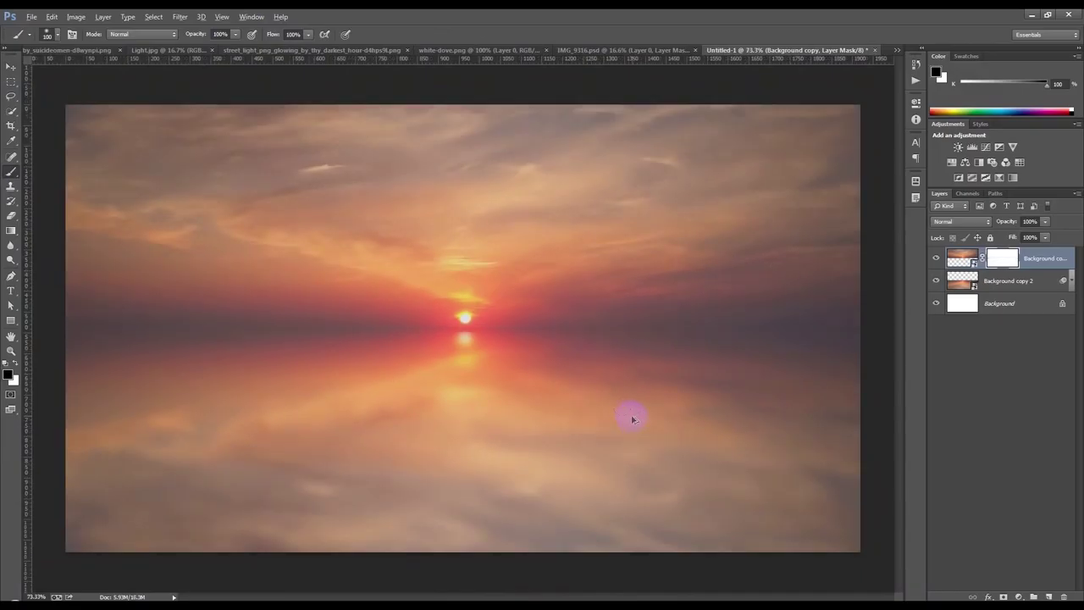
Step: Convert the masked Background copy sky layer to a smart object
left_click(9, 67)
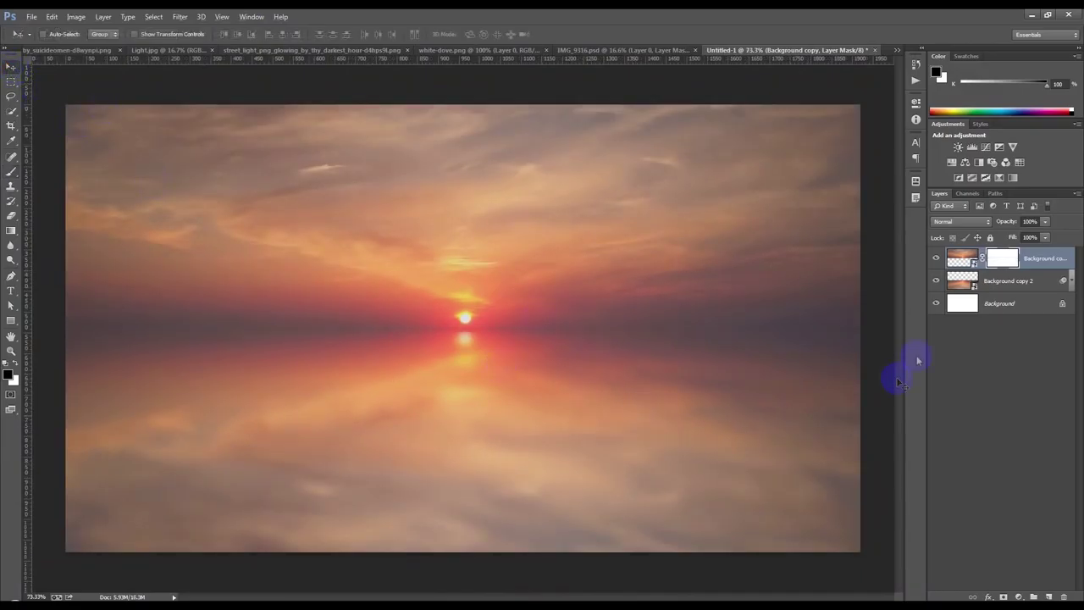
right_click(1033, 261)
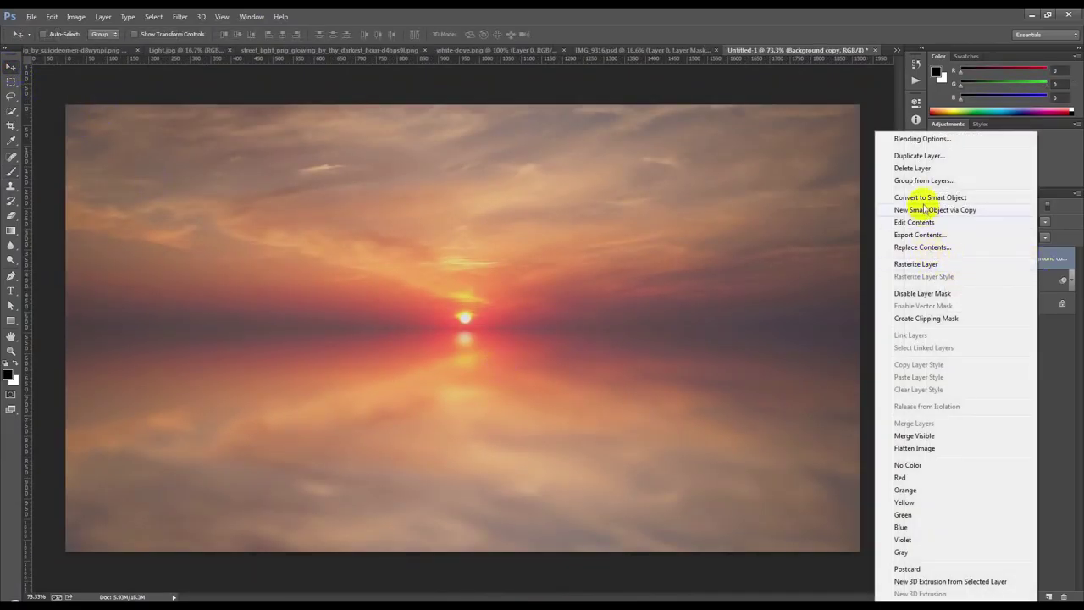
left_click(928, 210)
Step: Rasterize the Background copy layer and soften the full length of the horizon with the Blur tool at 50% strength
left_click(9, 247)
left_click(47, 243)
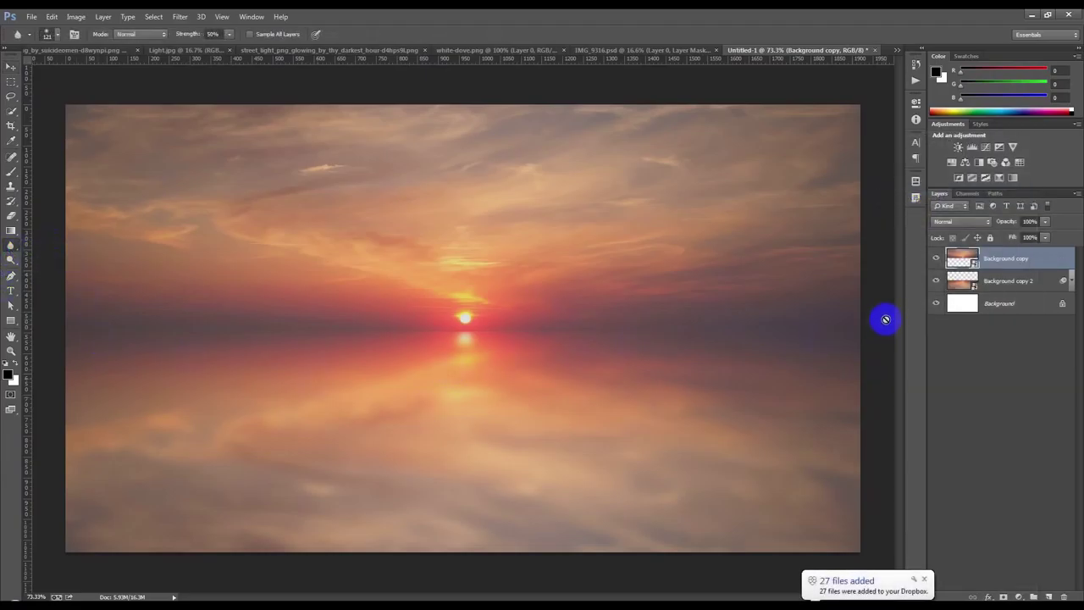
left_click(670, 317)
left_click(521, 239)
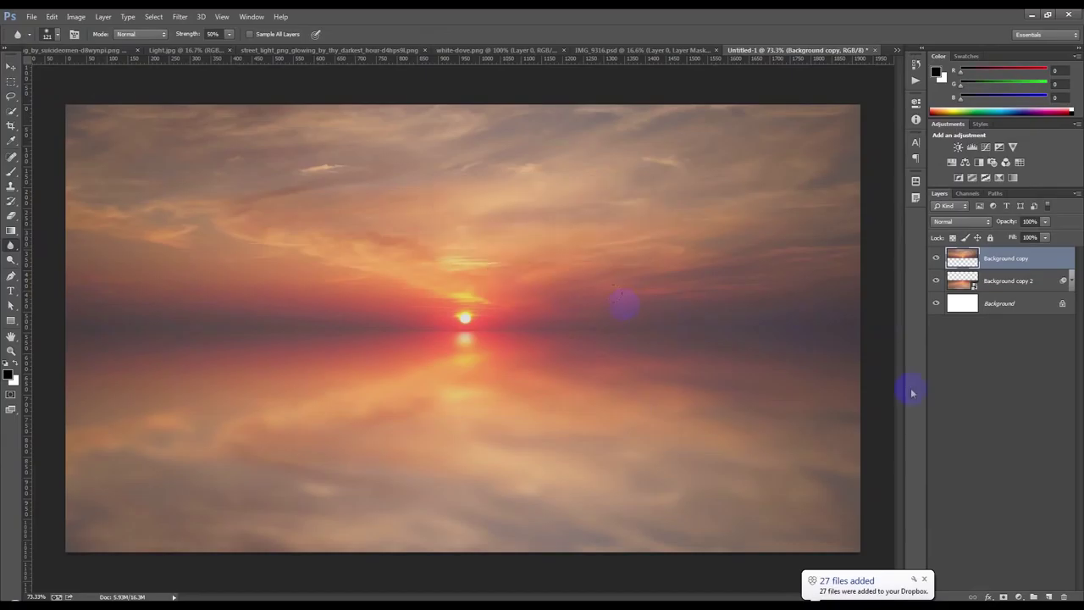
mouse_move(811, 330)
left_mouse_down()
mouse_move(227, 335)
mouse_move(257, 351)
mouse_move(13, 335)
mouse_move(491, 332)
left_mouse_up()
left_click_drag(844, 326, 598, 330)
mouse_move(232, 331)
left_mouse_down()
mouse_move(51, 331)
mouse_move(587, 332)
left_mouse_up()
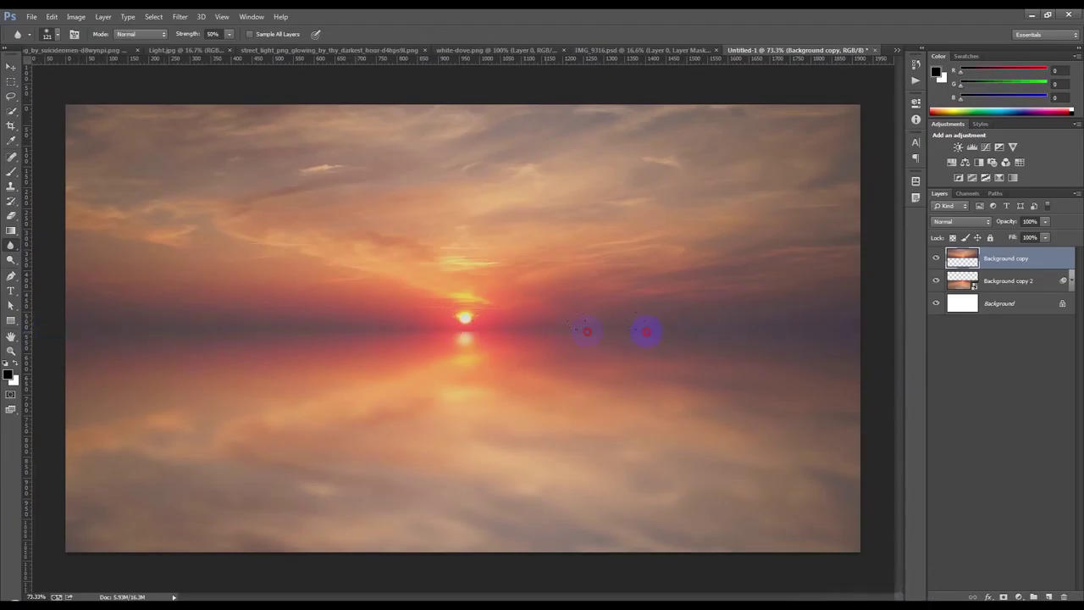
mouse_move(369, 331)
left_mouse_down()
mouse_move(51, 331)
mouse_move(95, 337)
left_mouse_up()
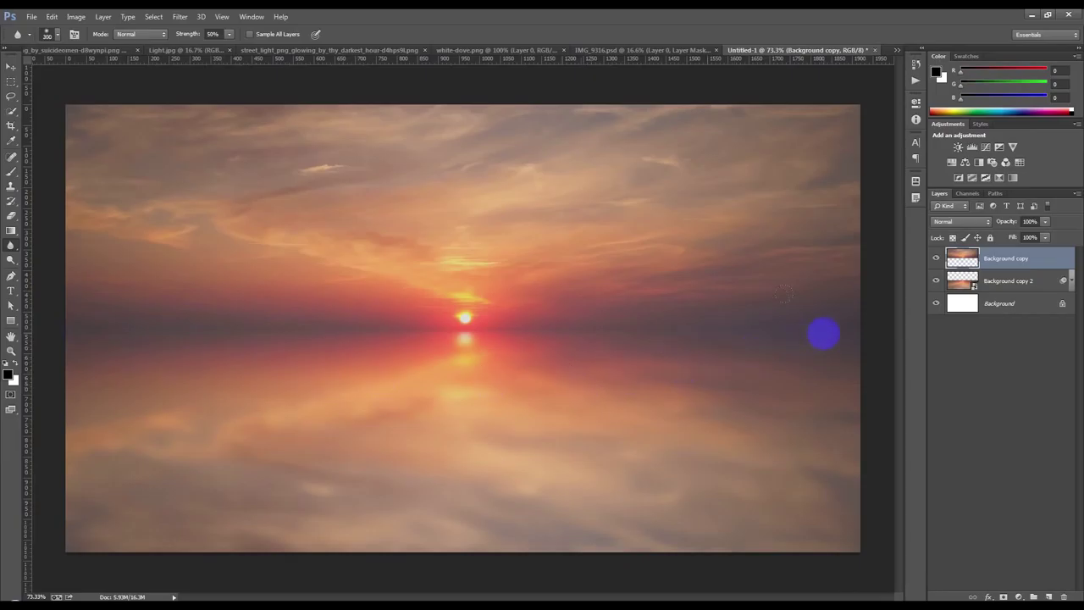
Step: Save the document to the Desktop as a Photoshop file named Manipulation
key("ctrl+shift+s")
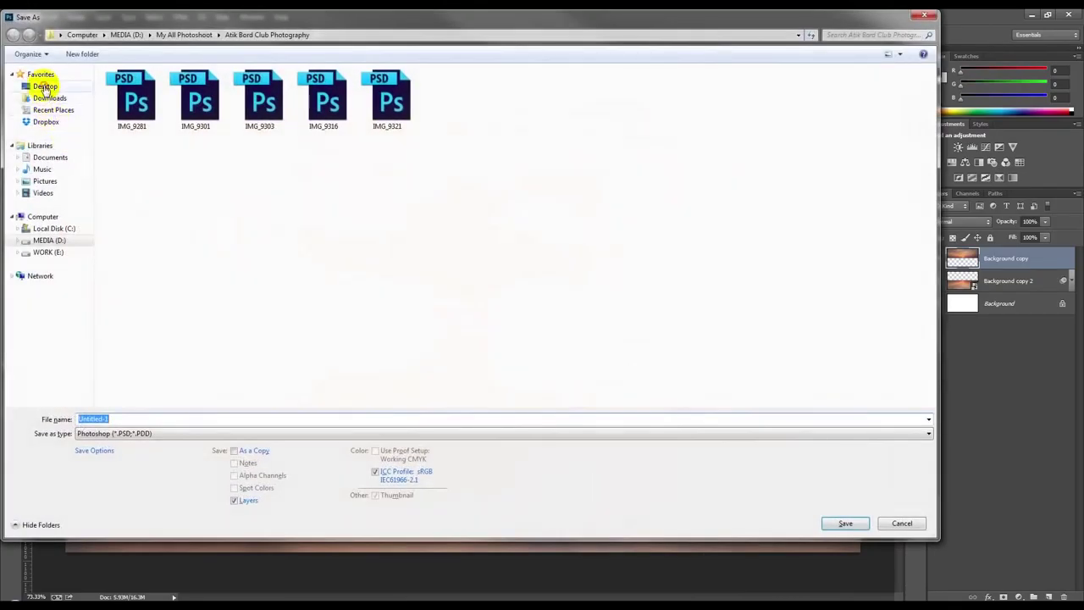
left_click(45, 85)
left_click(249, 416)
type("Manipulation")
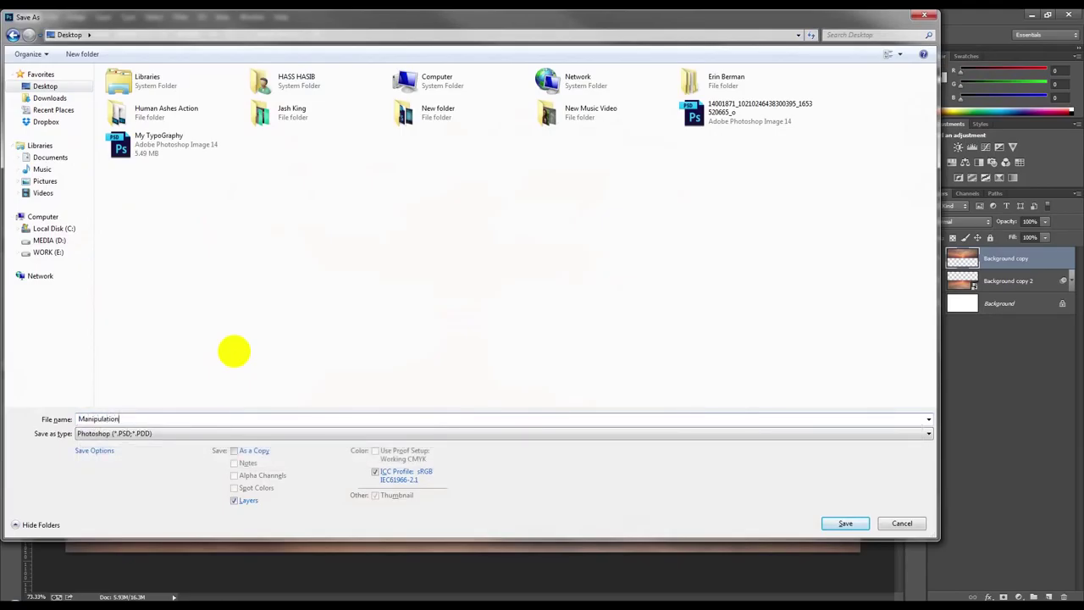
key("Return")
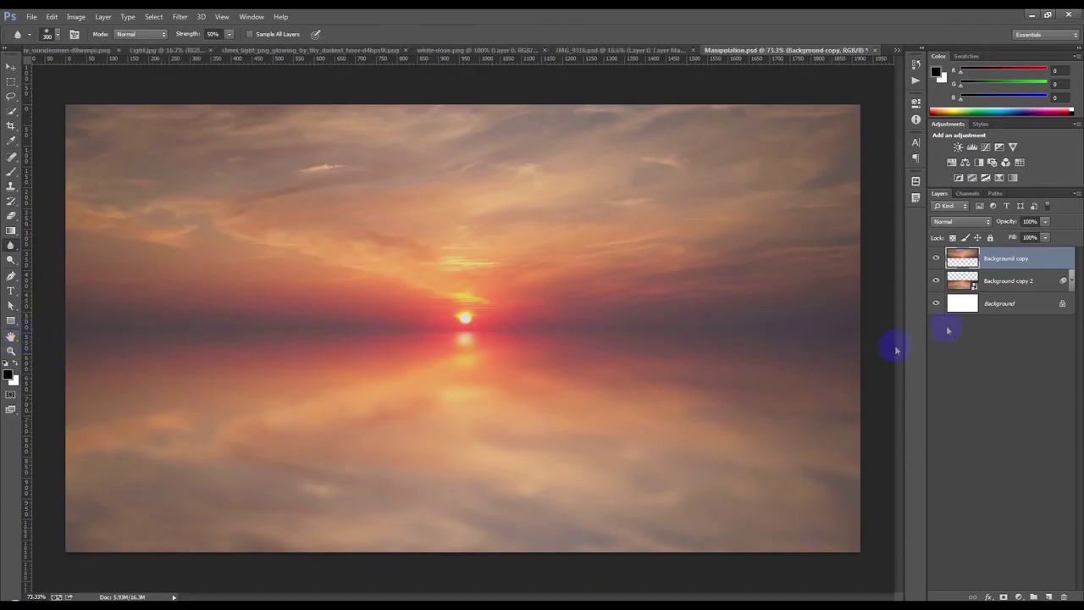
left_click(1064, 281)
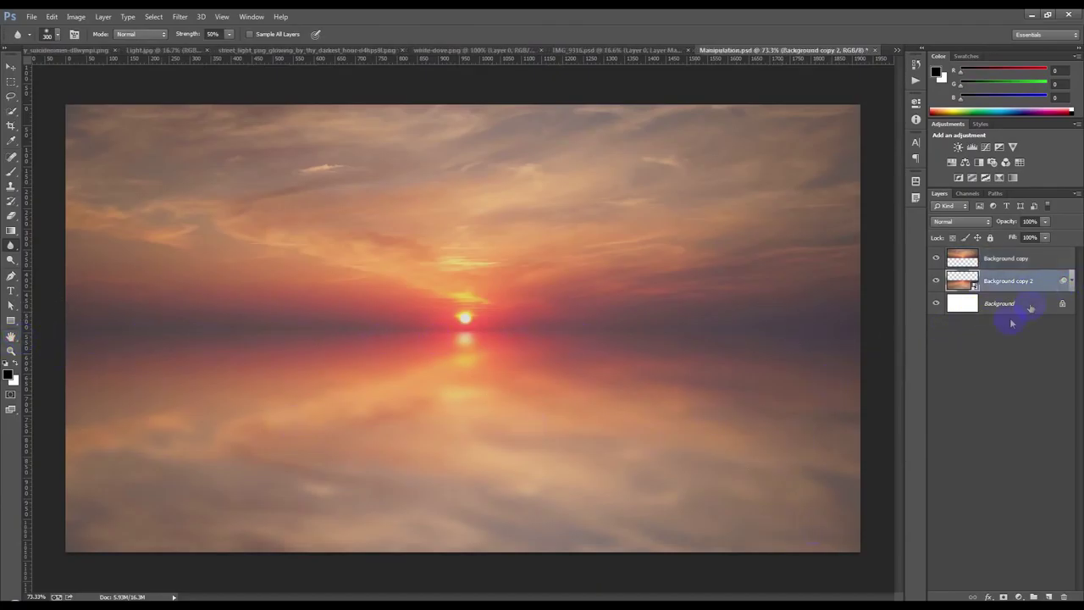
double_click(1057, 280)
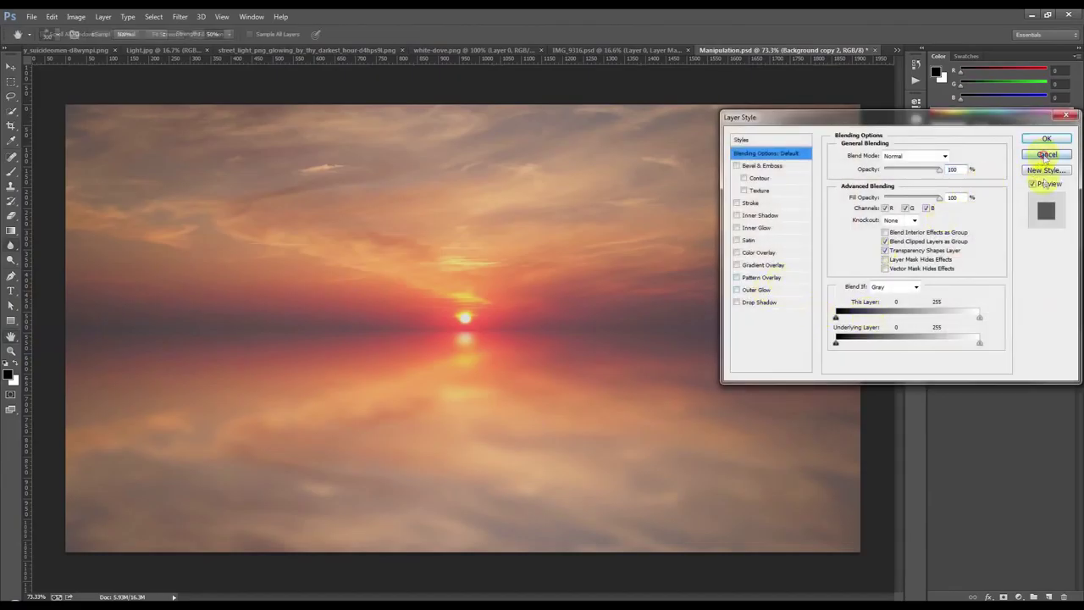
left_click(1047, 155)
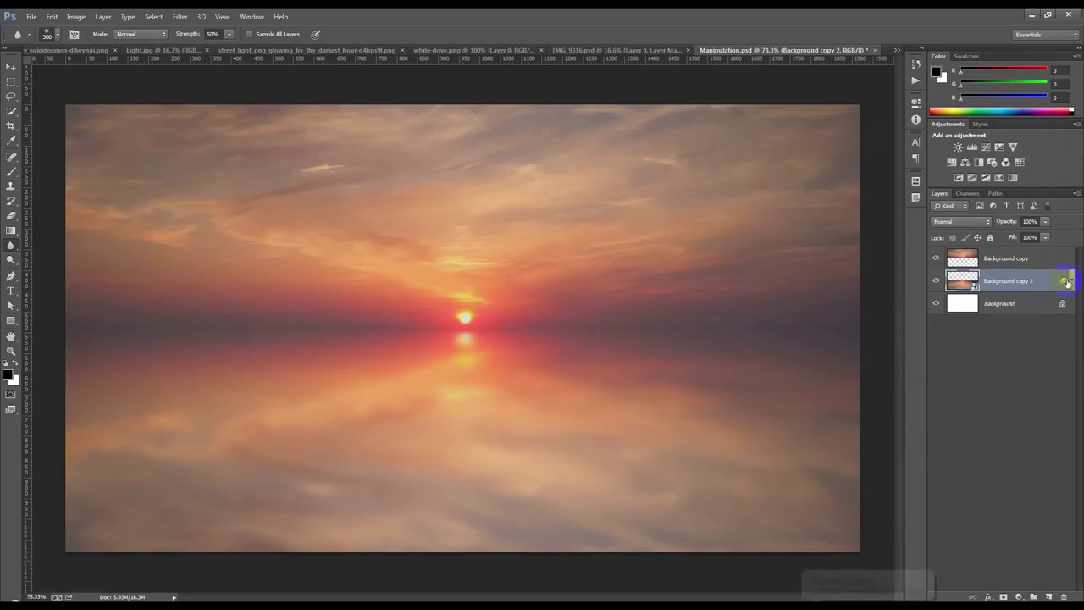
Step: Reopen the Gaussian Blur smart filter on the Background copy 2 reflection layer and slightly reduce its radius
left_click(1070, 281)
double_click(996, 319)
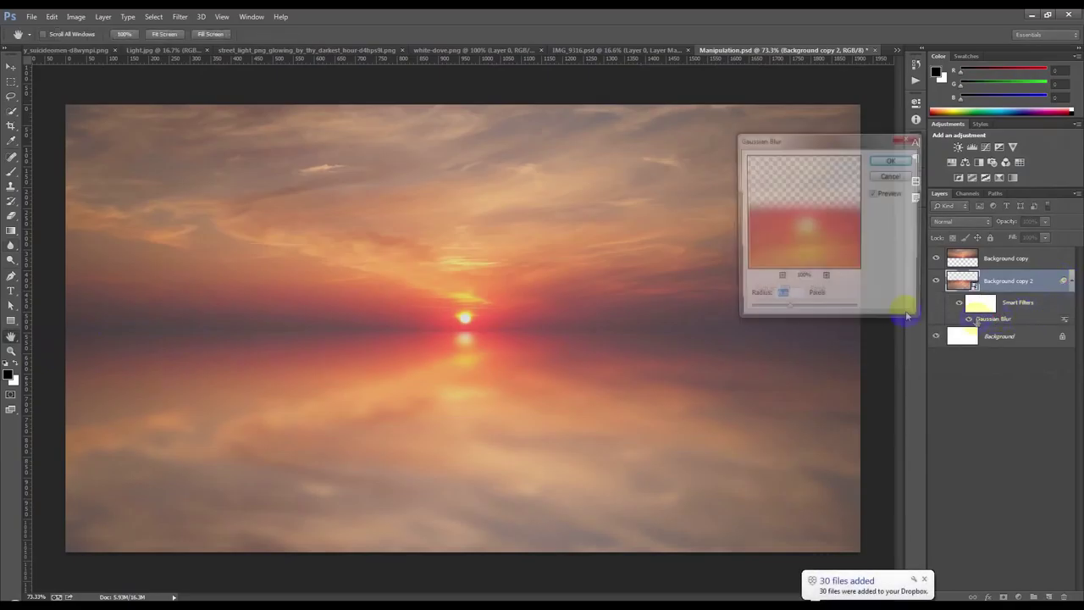
left_click_drag(791, 312, 785, 305)
left_click(887, 169)
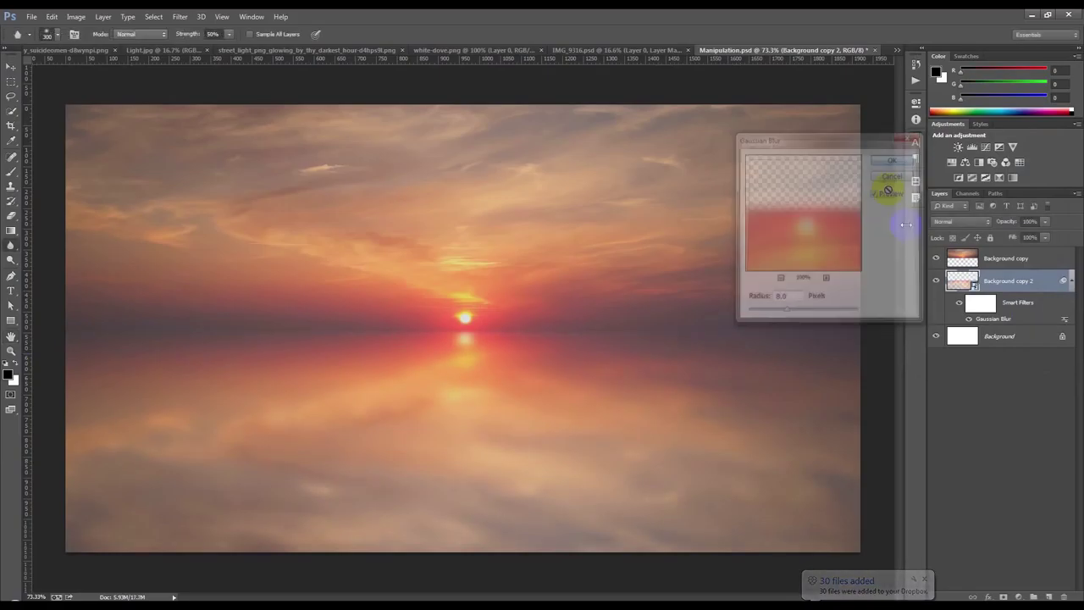
Step: Collapse the reflection layer's smart filter list and place Background copy 2 above Background copy
left_click(1004, 288)
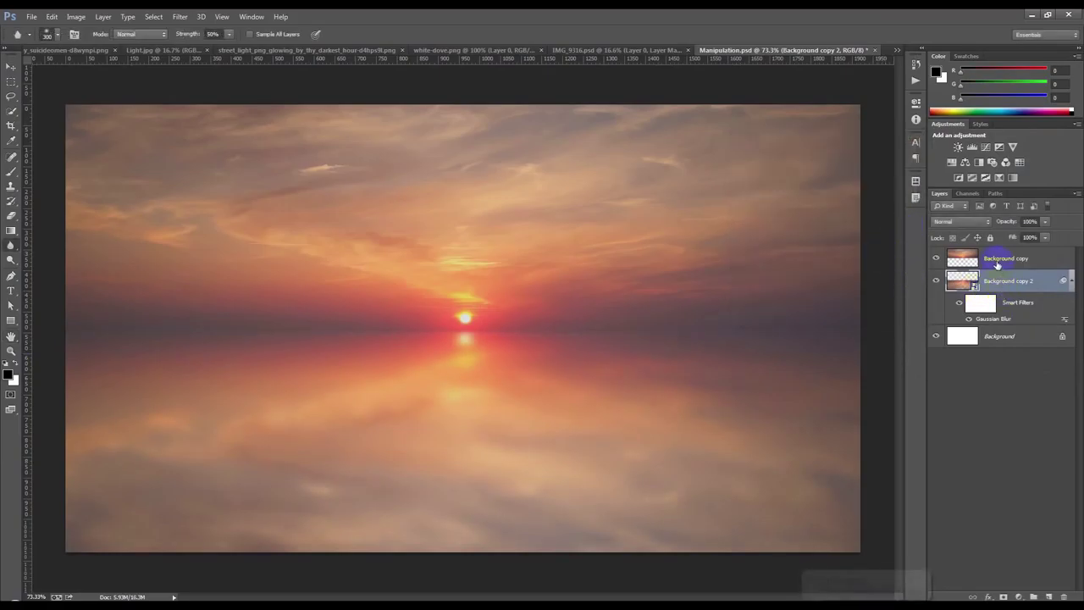
left_click(1071, 281)
left_click_drag(1005, 283, 986, 255)
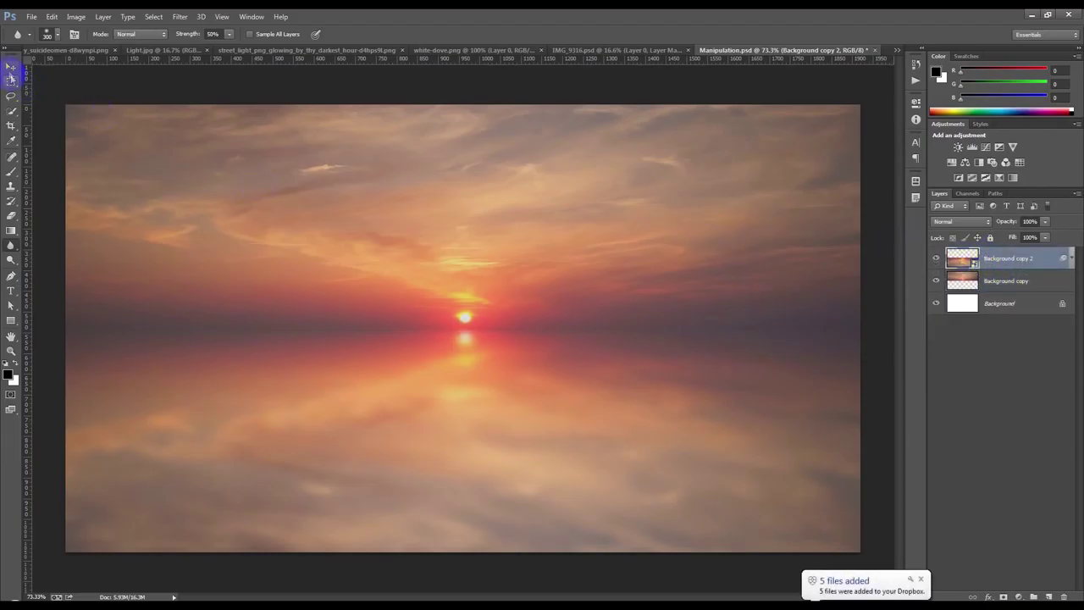
Step: Select both sky layers and shift them down together so the horizon sits below the middle of the canvas
left_click(11, 66)
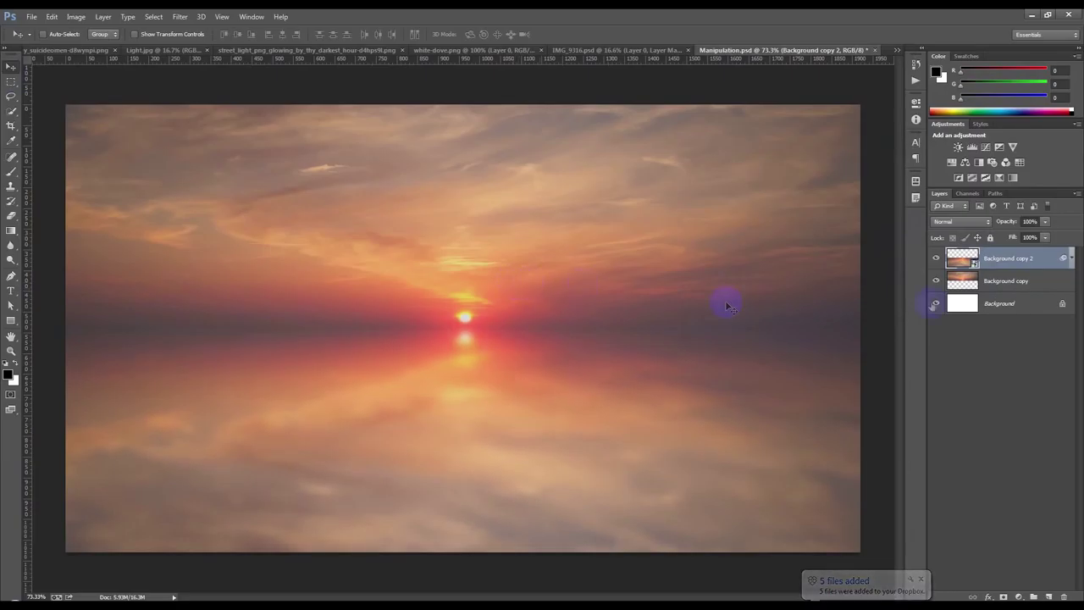
left_click(998, 285, "shift")
left_click_drag(709, 259, 713, 309)
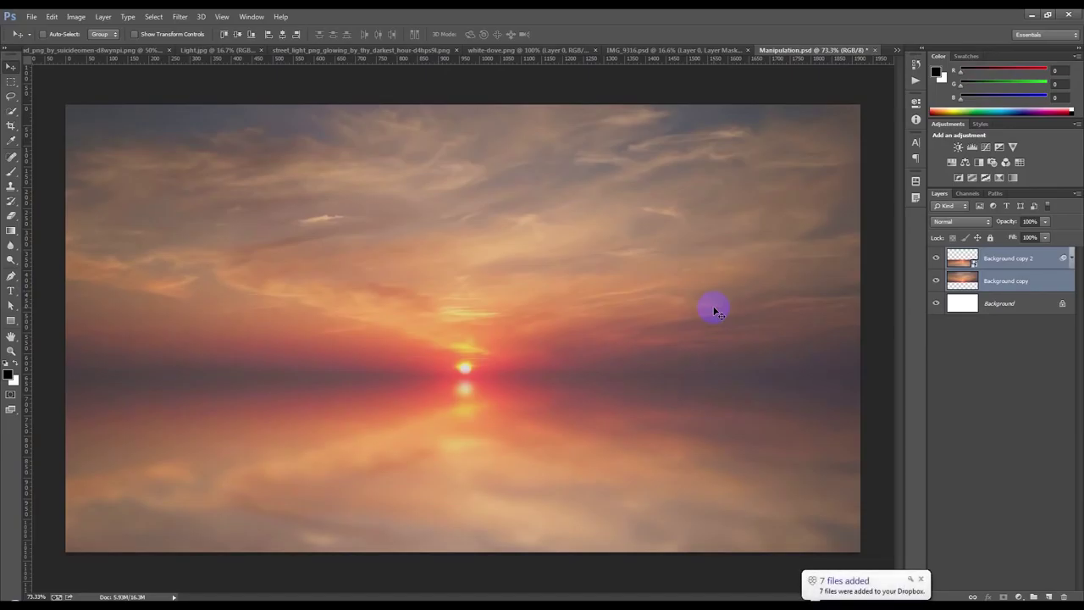
left_click(919, 580)
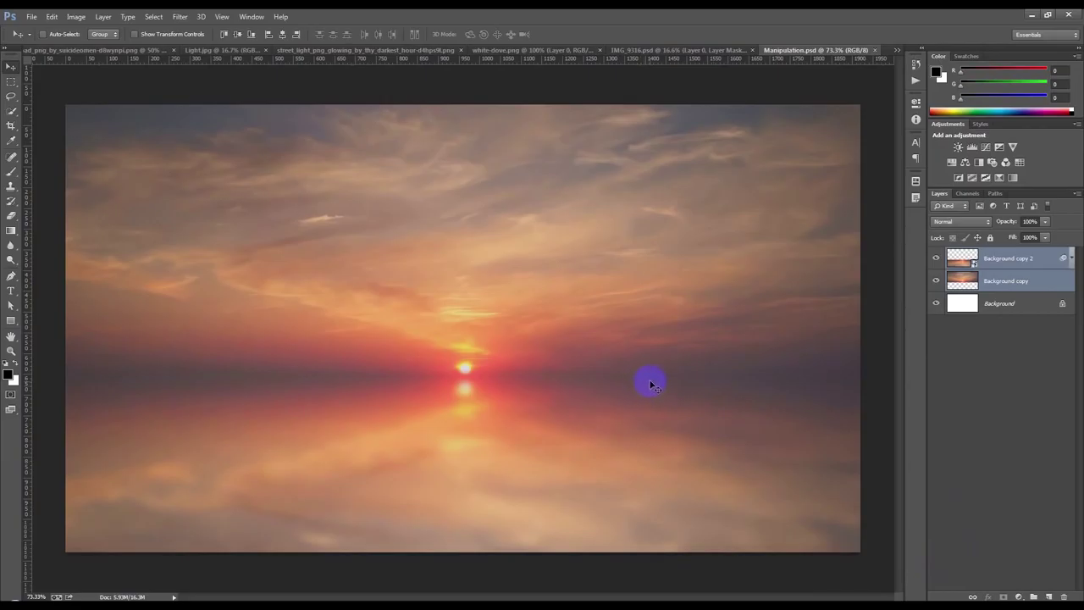
Step: Copy the railroad track image into the Manipulation document and close the railroad source file
left_click(102, 50)
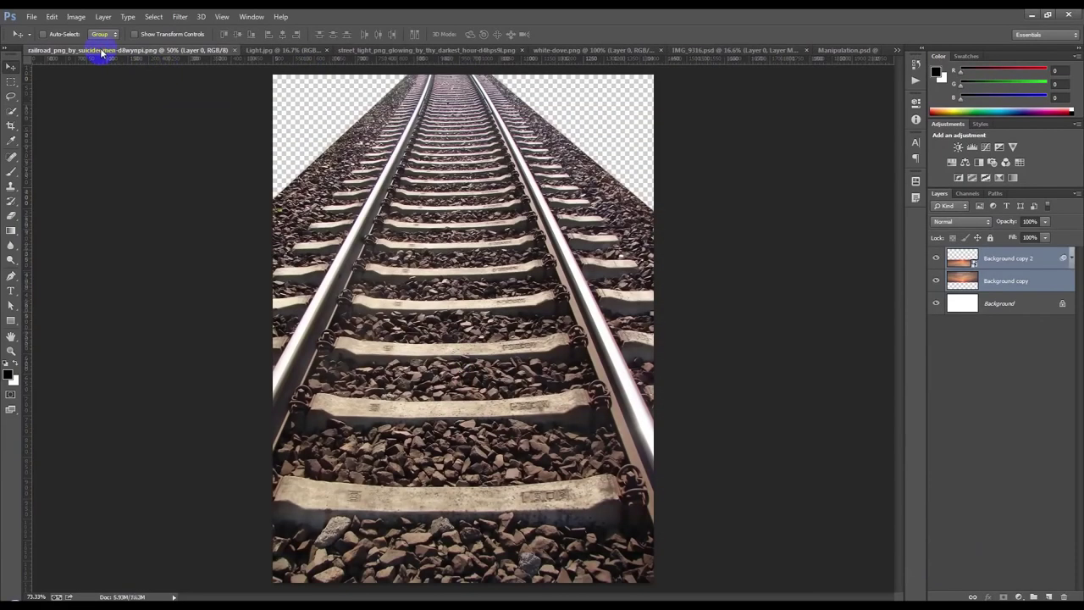
left_click_drag(447, 186, 516, 259)
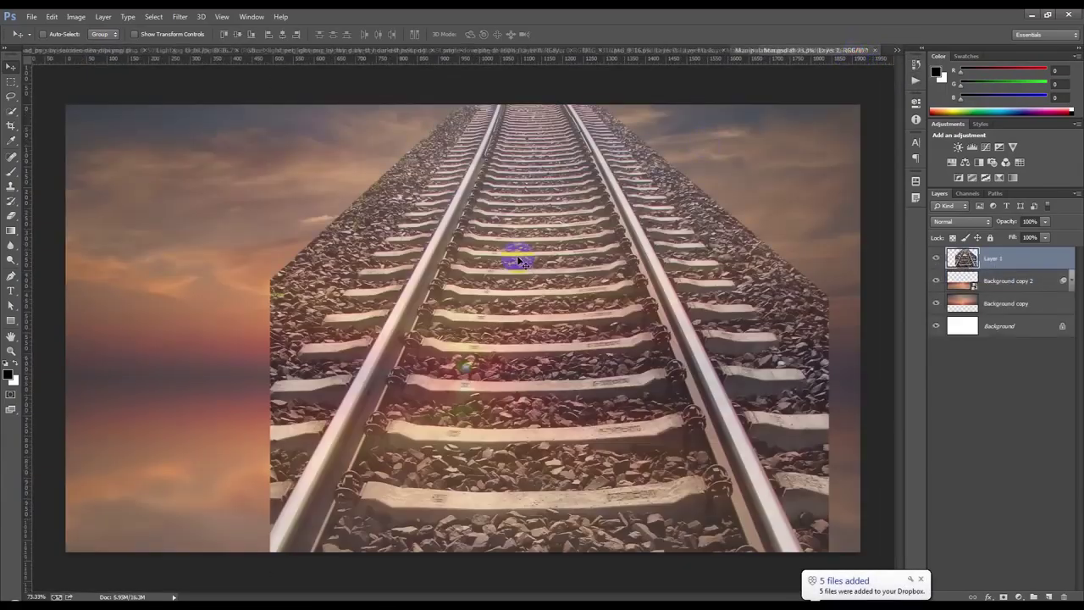
left_click(153, 53)
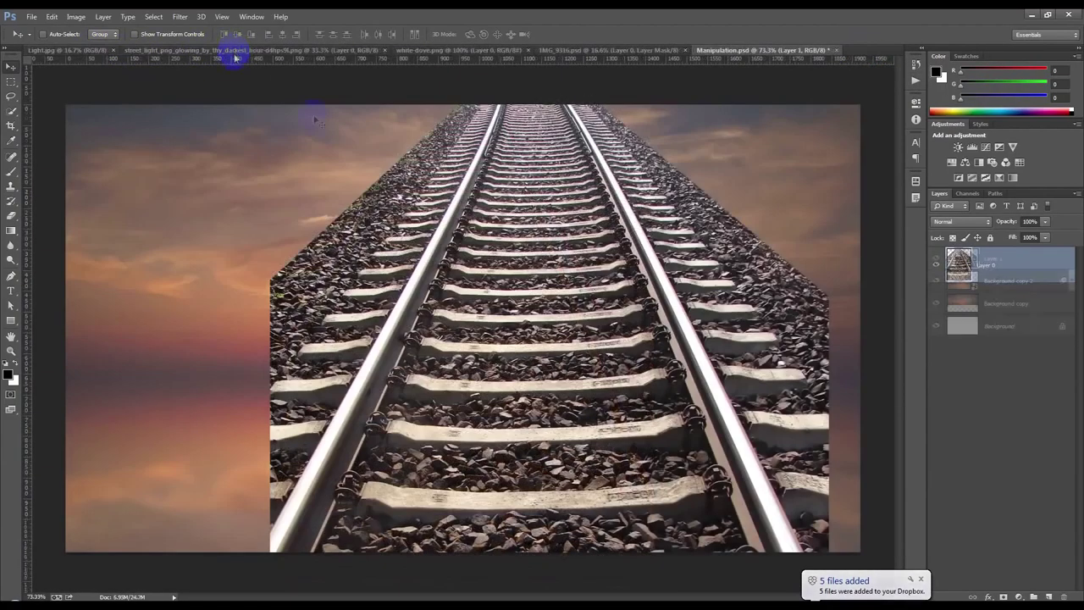
left_click(237, 50)
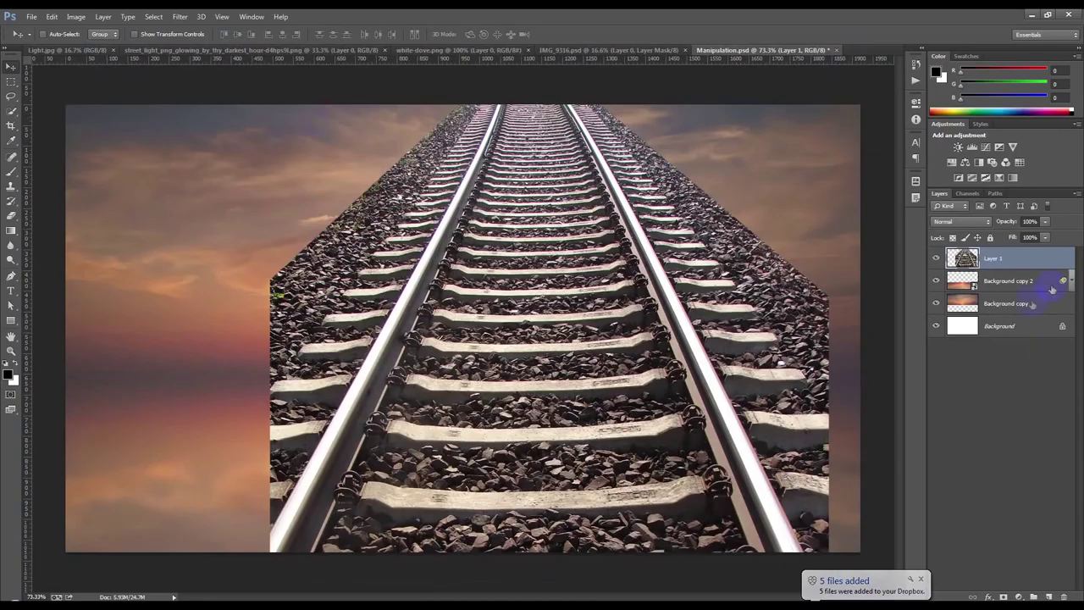
Step: Free-transform the railroad so its far end meets the horizon below the sun, and compress its height to about 56%
key("ctrl+t")
scroll(639, 282, "down", 3)
left_click_drag(590, 285, 537, 490)
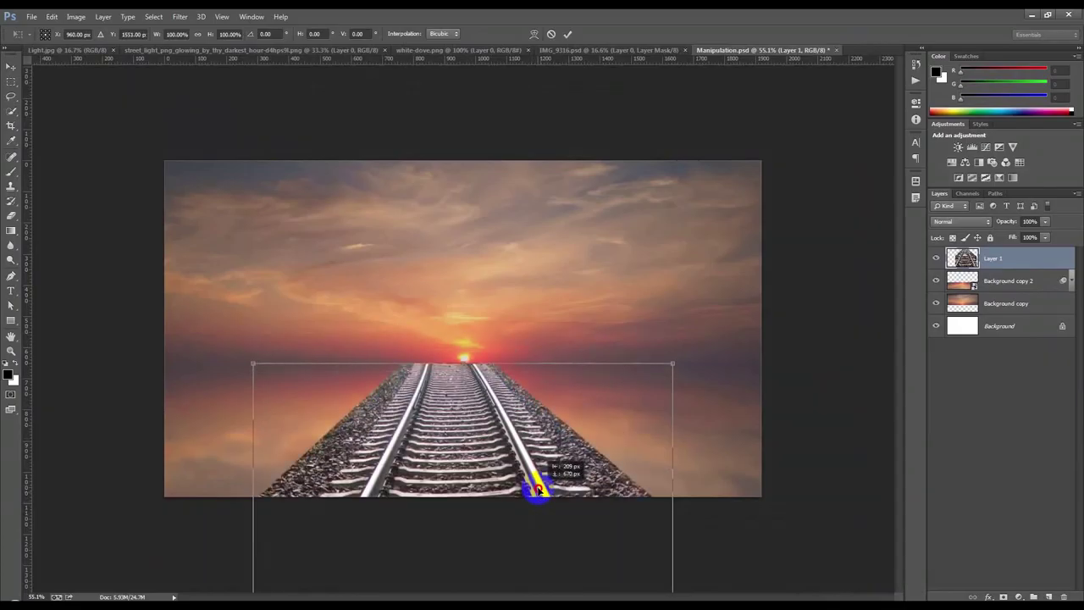
left_click_drag(464, 361, 474, 414)
Step: Widen the railroad's near end in perspective, align its far edge with the horizon, and apply the transform
scroll(476, 415, "down", 5)
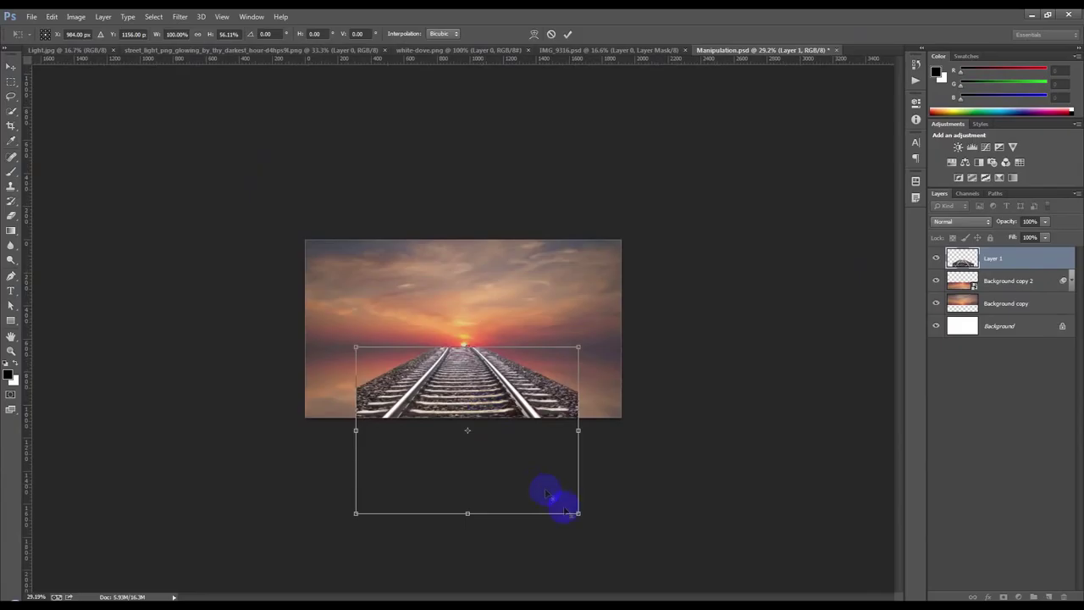
left_click_drag(577, 513, 602, 516)
scroll(470, 379, "up", 2)
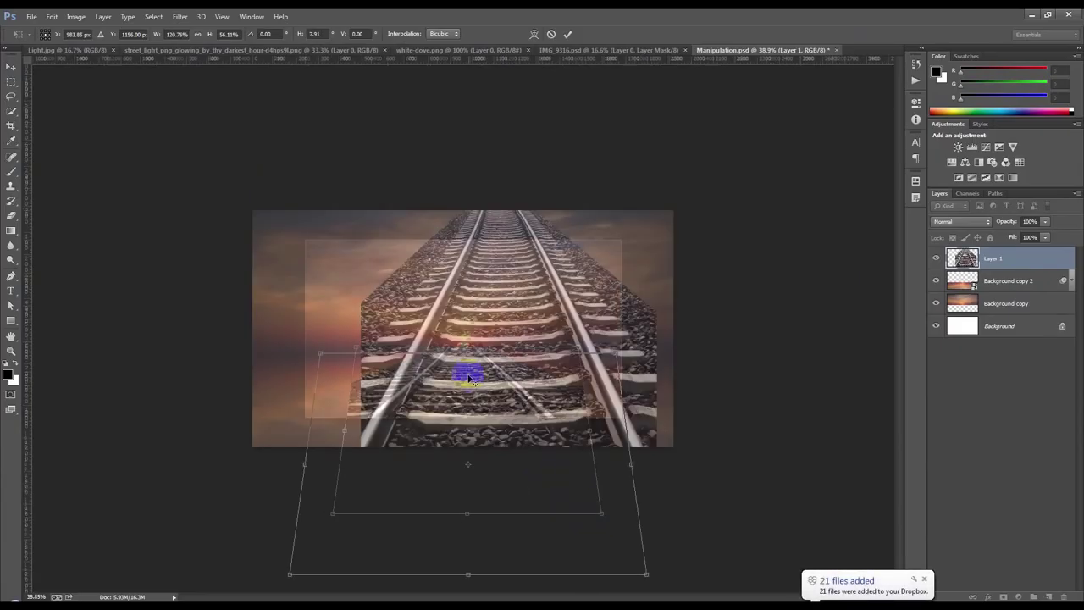
scroll(468, 379, "up", 1)
left_click_drag(469, 358, 474, 357)
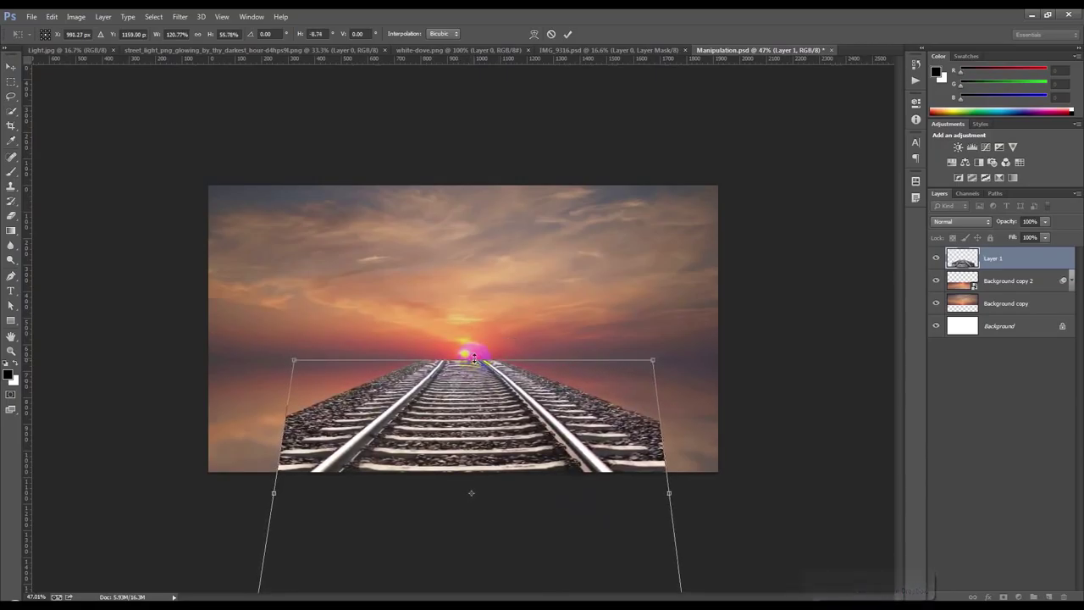
key("Return")
Step: Add a layer mask to the railroad layer and choose the Brush tool for it
scroll(476, 362, "up", 2)
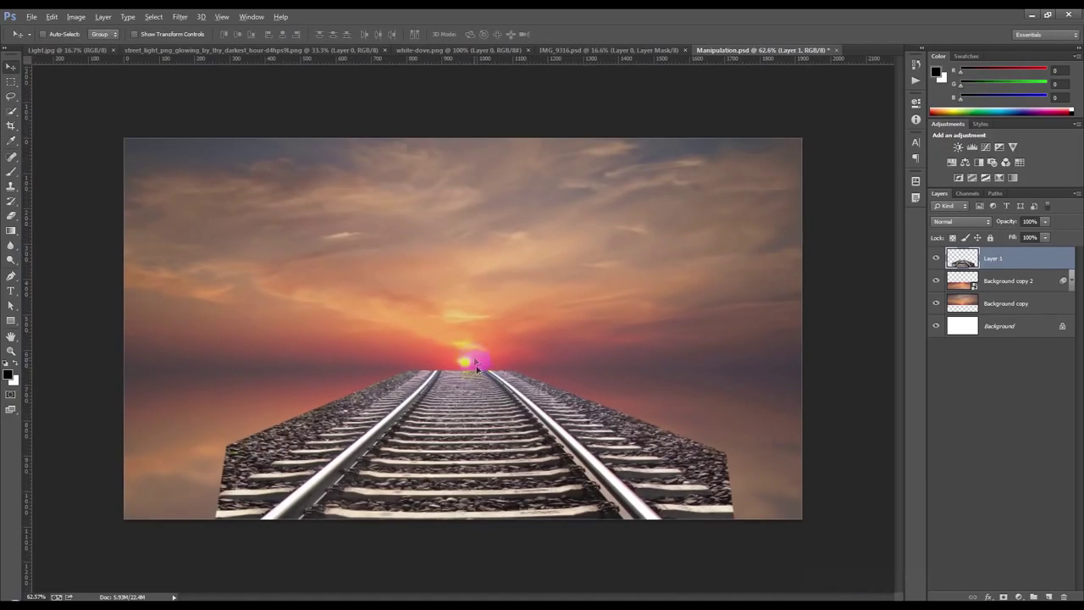
left_click(1004, 594)
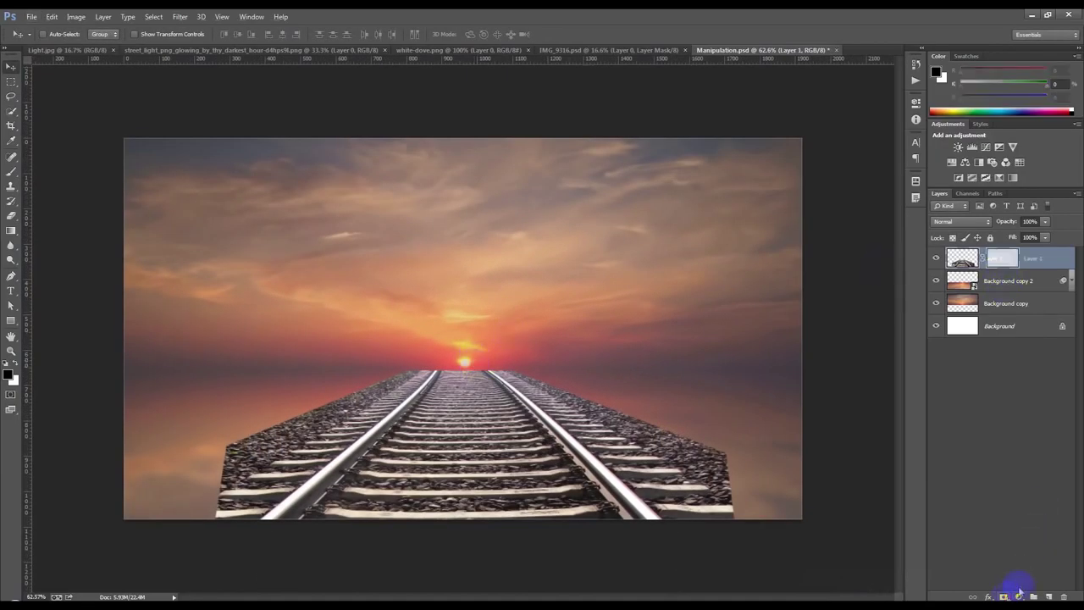
left_click(18, 172)
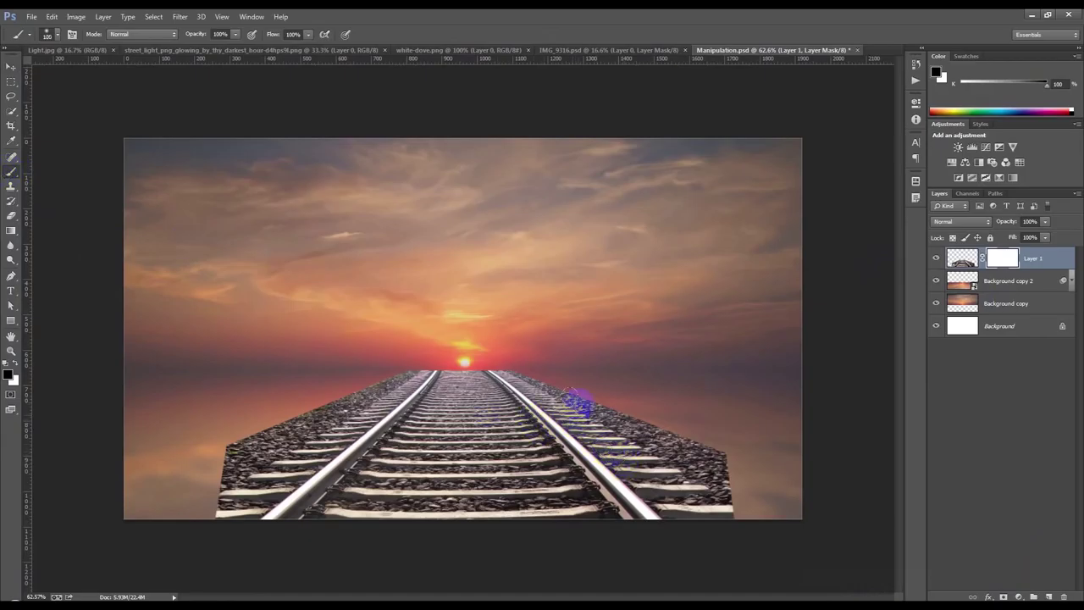
Step: Paint black on the railroad mask with a brush of size 175 to fade the gravel edges on both sides of the track
key("bracketright")
mouse_move(772, 513)
left_mouse_down()
mouse_move(703, 397)
mouse_move(707, 409)
left_mouse_up()
mouse_move(650, 367)
left_mouse_down()
mouse_move(656, 401)
mouse_move(623, 365)
left_mouse_up()
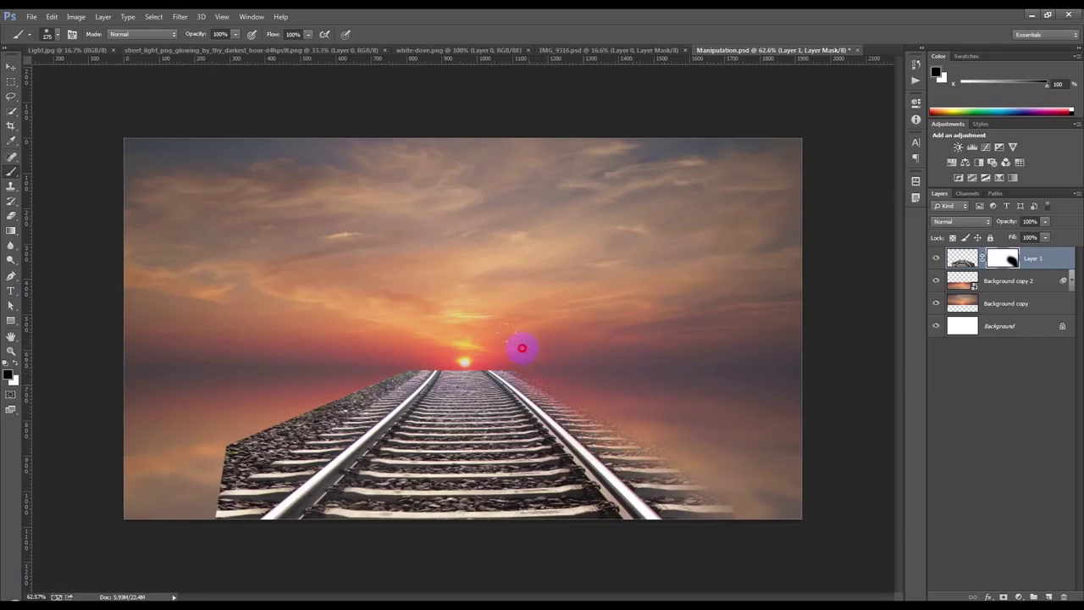
mouse_move(650, 437)
left_mouse_down()
mouse_move(762, 516)
mouse_move(589, 453)
left_mouse_up()
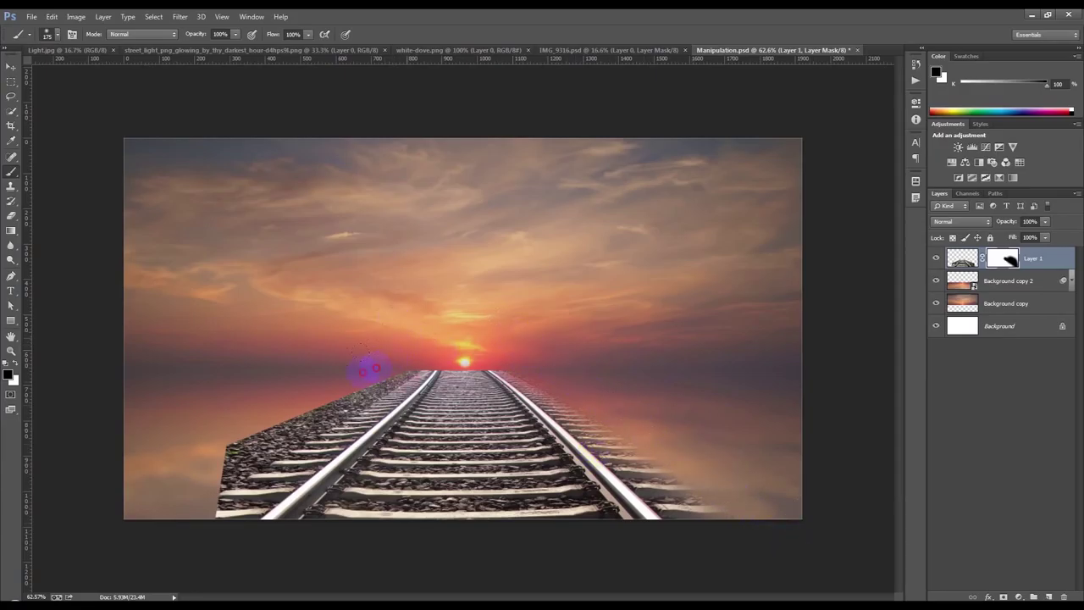
mouse_move(345, 364)
left_mouse_down()
mouse_move(322, 370)
mouse_move(347, 375)
mouse_move(217, 450)
mouse_move(222, 508)
left_mouse_up()
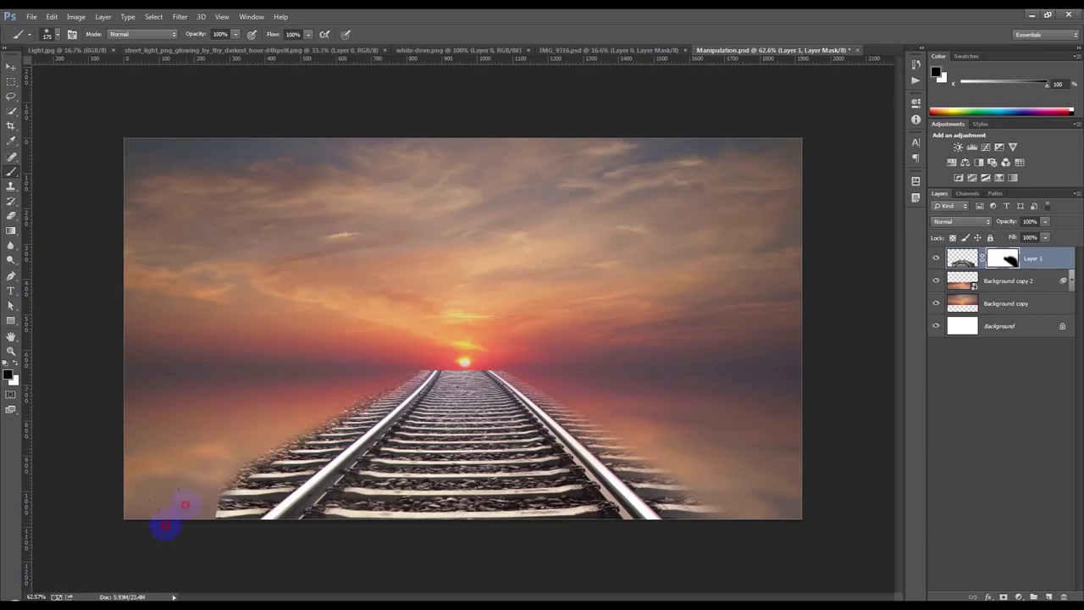
mouse_move(186, 430)
left_mouse_down()
mouse_move(163, 501)
mouse_move(315, 363)
mouse_move(201, 470)
mouse_move(225, 440)
mouse_move(338, 373)
mouse_move(180, 485)
left_mouse_up()
Step: Soften the railroad mask's gravel edge and far end by painting black with a 175 brush at 31% opacity
left_click_drag(198, 36, 158, 48)
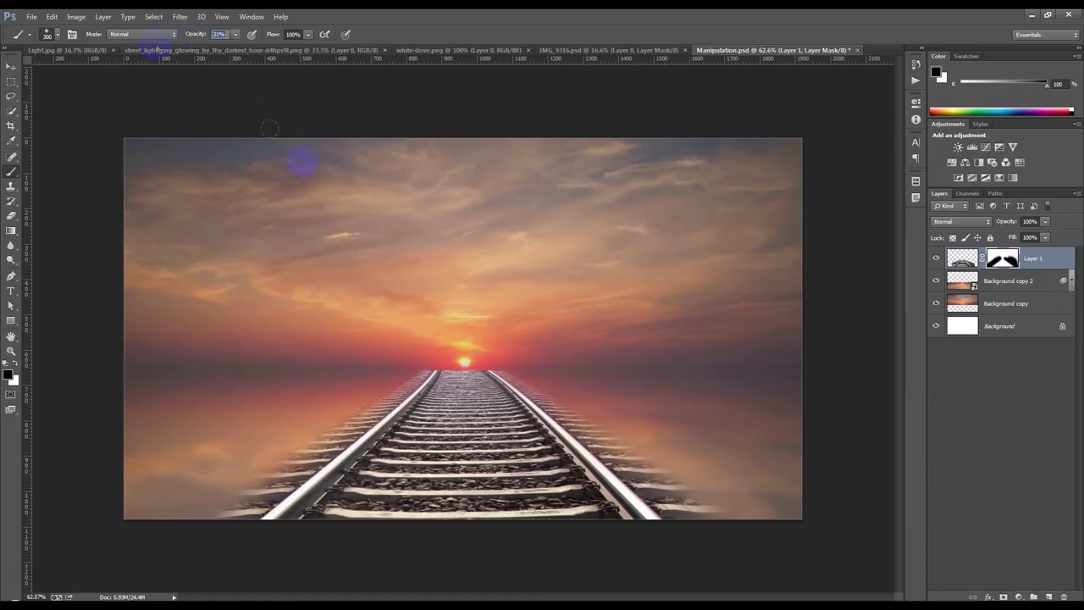
scroll(566, 426, "up", 3)
key("bracketleft")
left_click(727, 511)
left_click(685, 465)
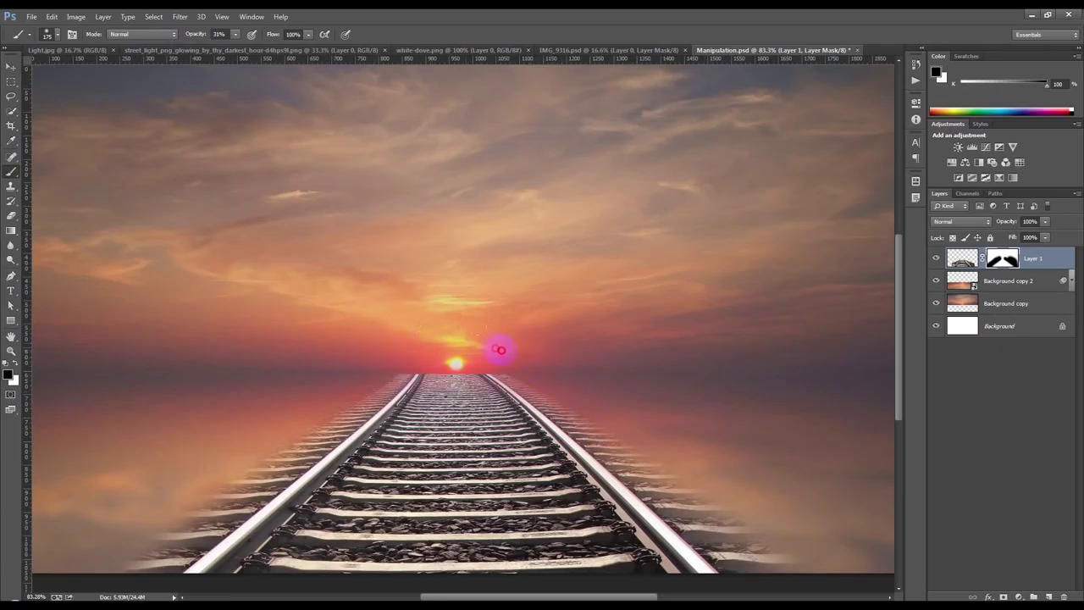
left_click(526, 354)
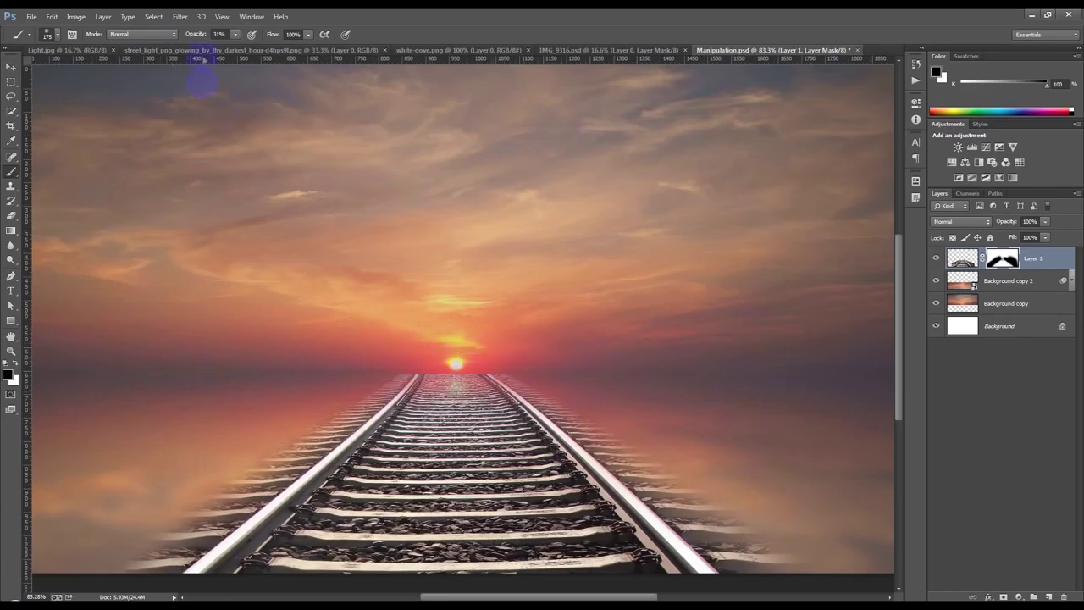
Step: Paint black on the railroad mask along the horizon at 100% brush opacity to hide the track's hard far edge
left_click_drag(194, 38, 313, 68)
left_click(337, 359)
left_click(367, 359)
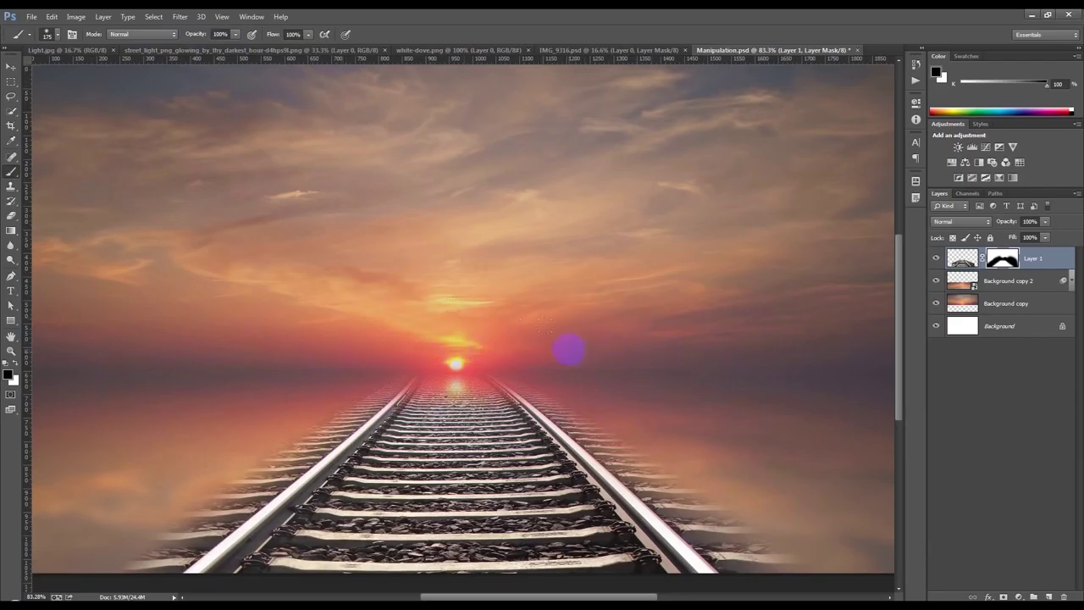
left_click(520, 336)
left_click(482, 338)
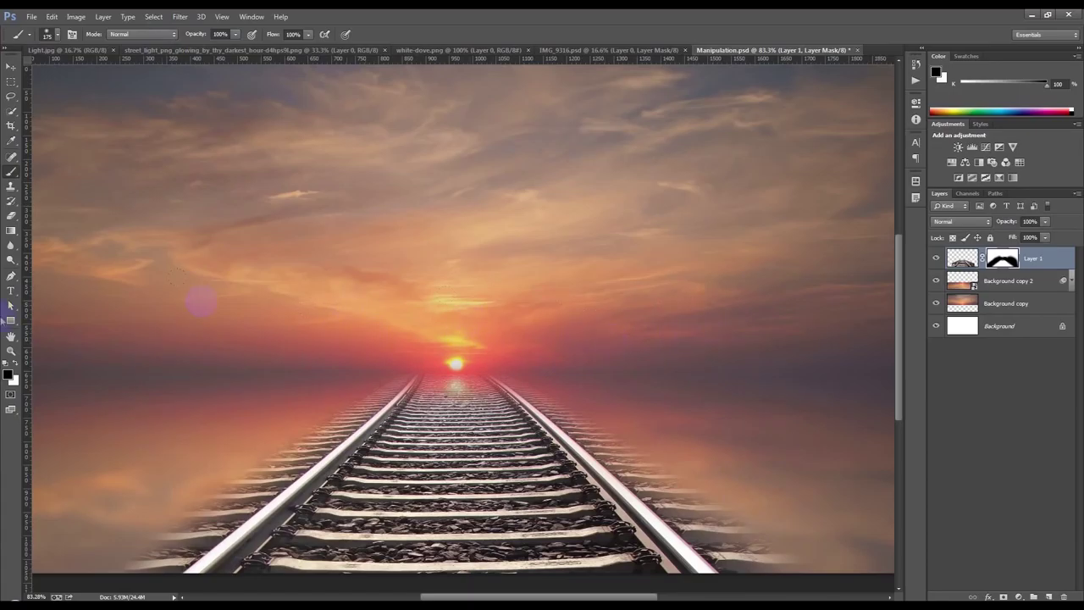
Step: Lightly fade the track's far end and both gravel sides on the mask at 31% brush opacity
left_click_drag(195, 35, 176, 39)
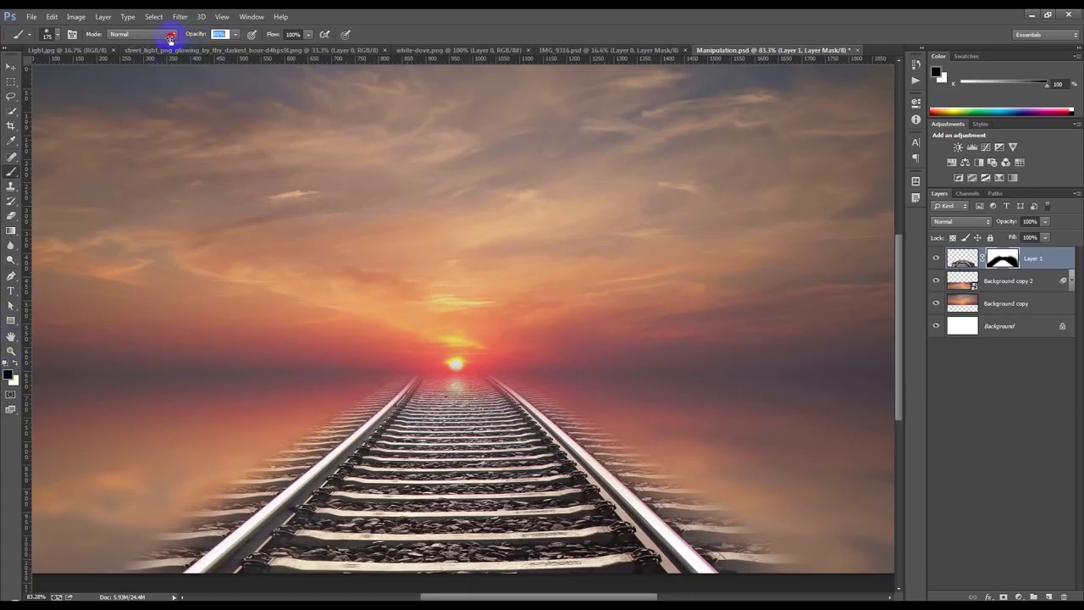
left_click(338, 332)
left_click(372, 326)
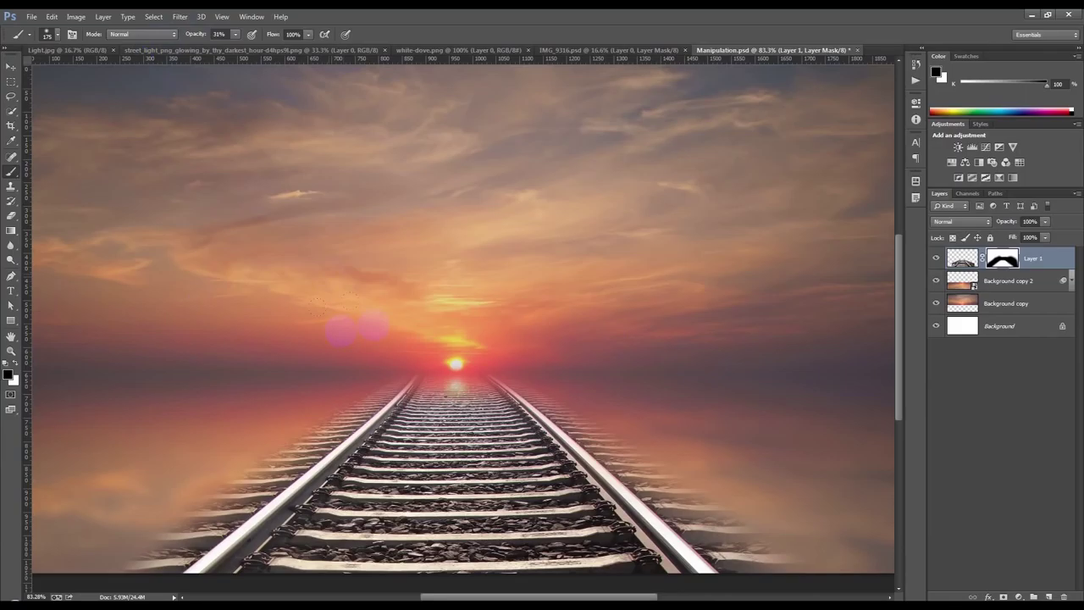
left_click(98, 554)
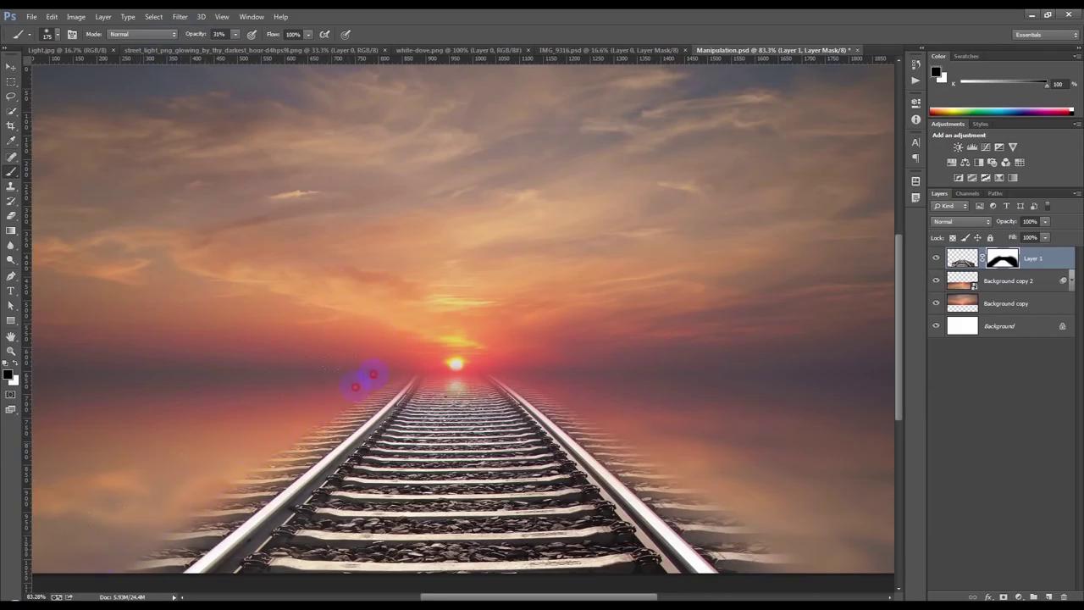
left_click(570, 395)
left_click(624, 419)
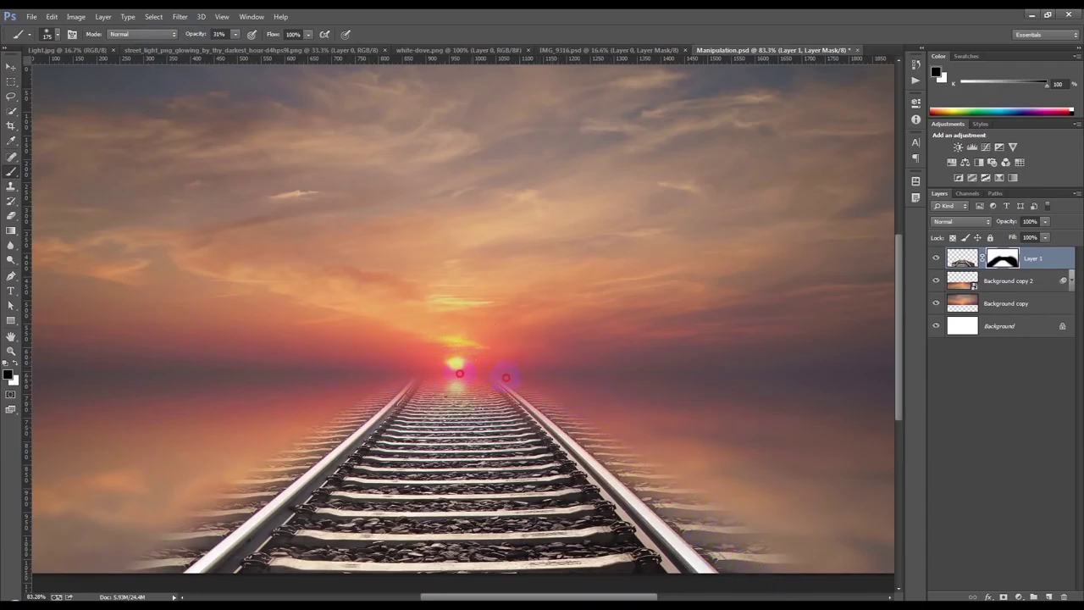
Step: Skew the railroad by about -1.5° at its far end, warp it slightly near the horizon, and apply the transform
key("ctrl+t")
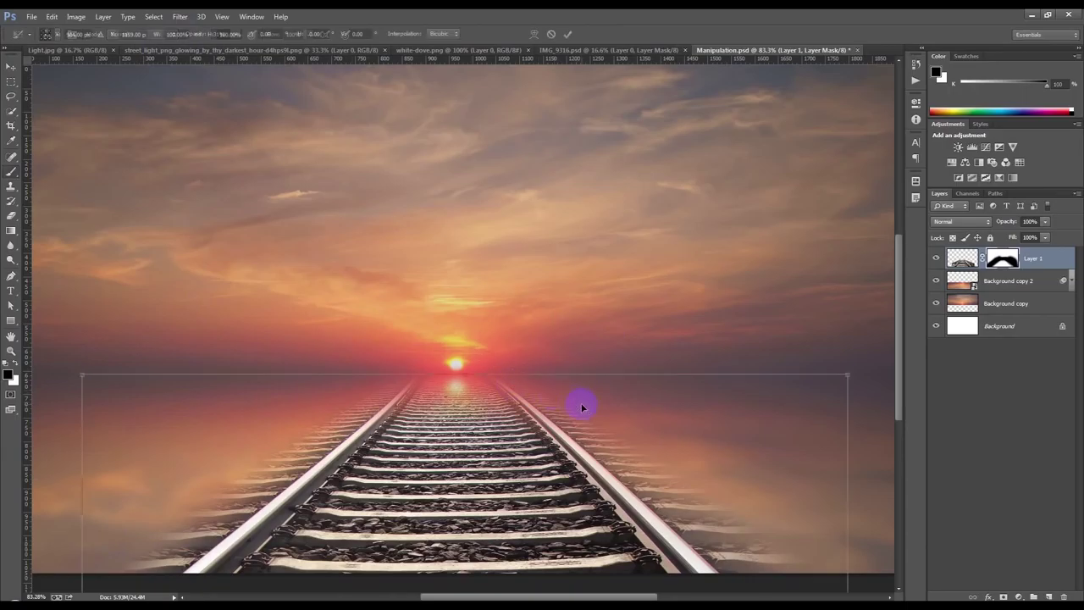
left_click_drag(464, 379, 473, 376)
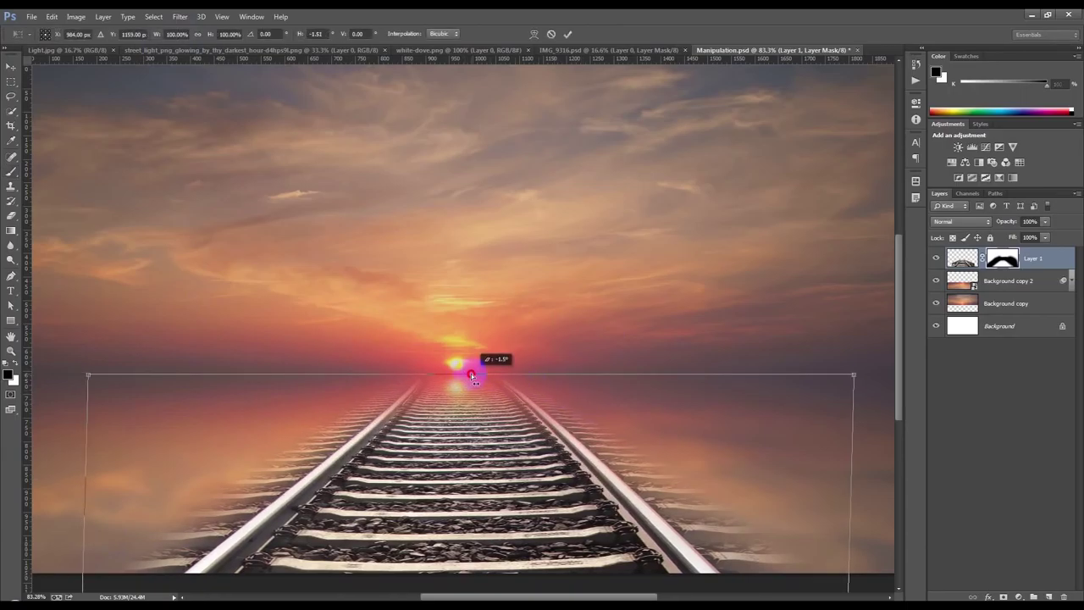
right_click(567, 459)
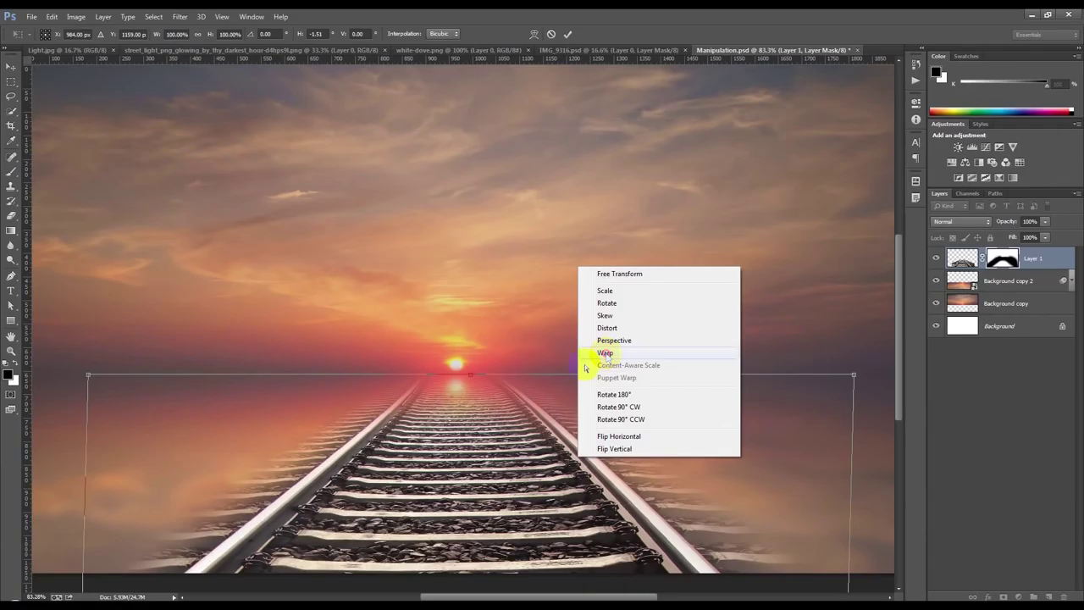
left_click(605, 352)
left_click_drag(498, 399, 499, 402)
left_click(567, 34)
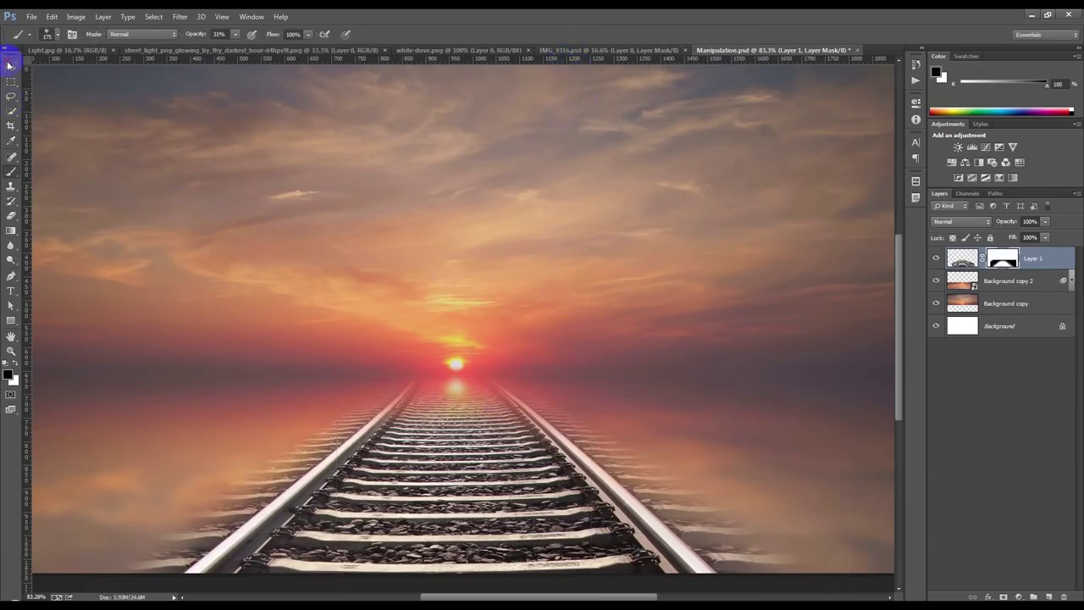
Step: Add a Color Balance adjustment clipped to the railroad layer, with midtones at +18 red, -23 magenta and -22 yellow
left_click(10, 65)
scroll(508, 285, "down", 2)
left_click(1006, 262)
left_click(1018, 596)
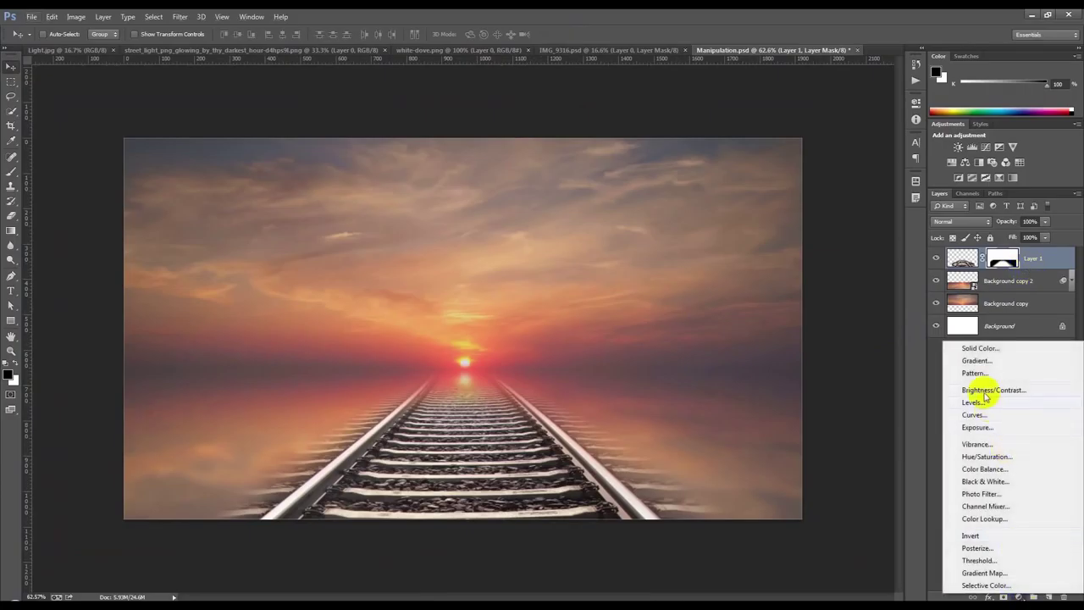
left_click(984, 468)
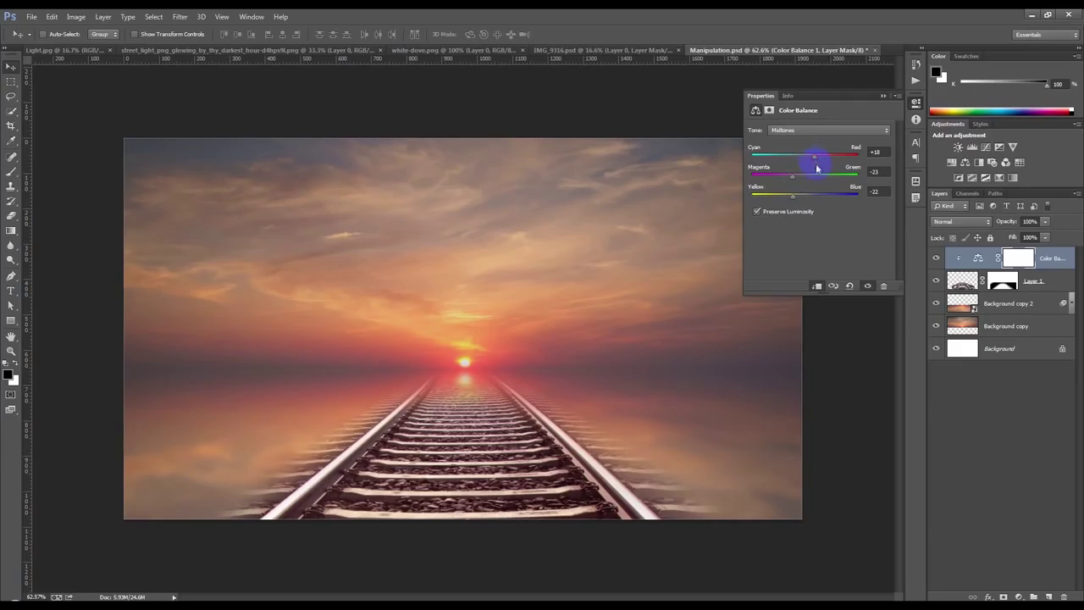
left_click(884, 94)
scroll(709, 302, "up", 1)
scroll(709, 302, "up", 1)
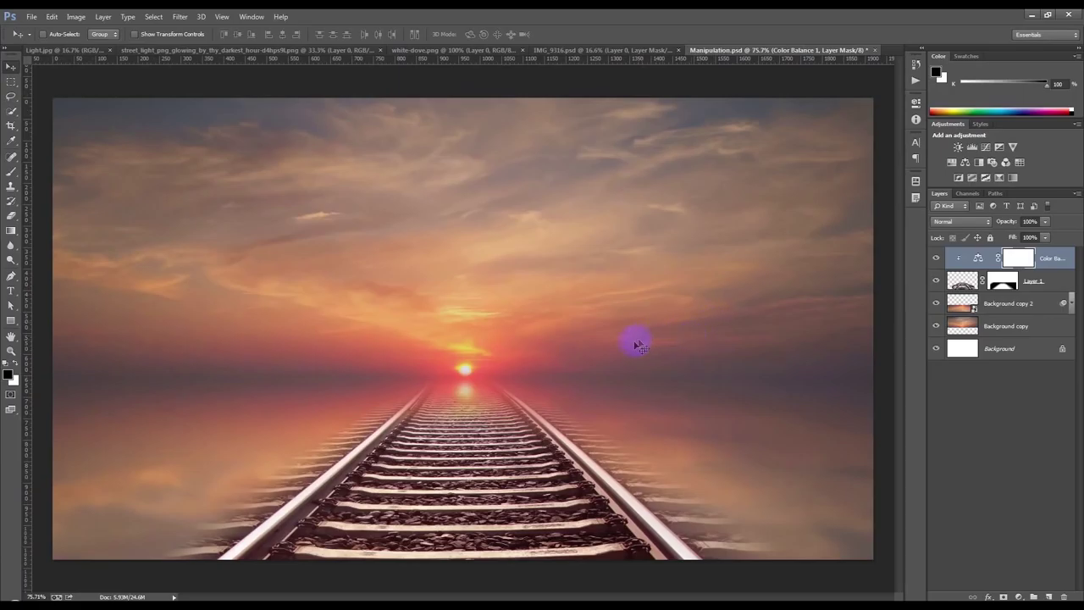
Step: Copy the Light.jpg image into Manipulation.psd as an unclipped top layer and shift its glow toward the sun
left_click(79, 50)
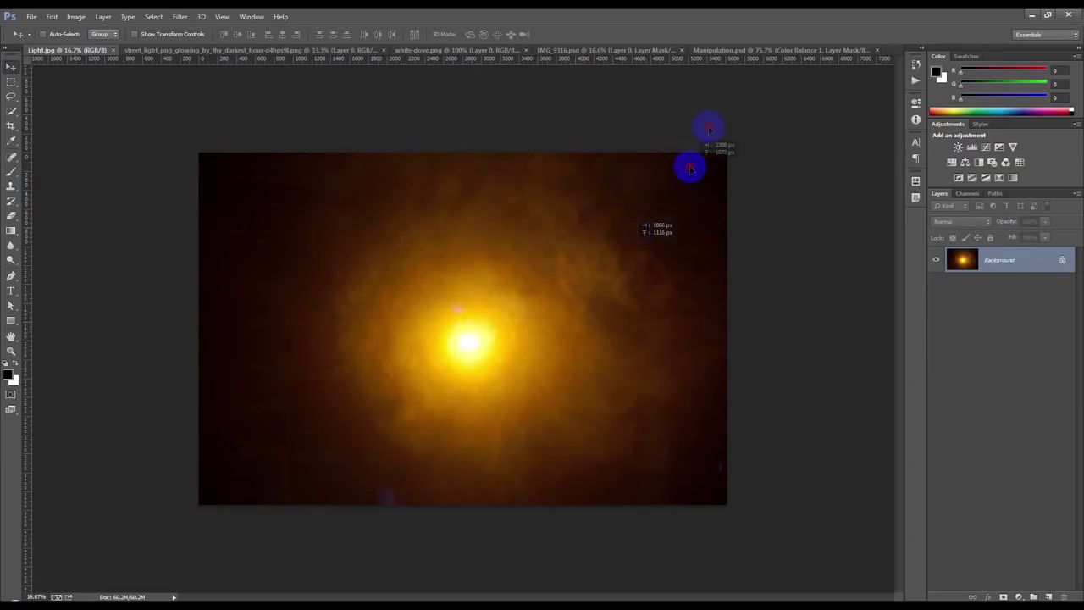
left_click(741, 51)
key("ctrl+v")
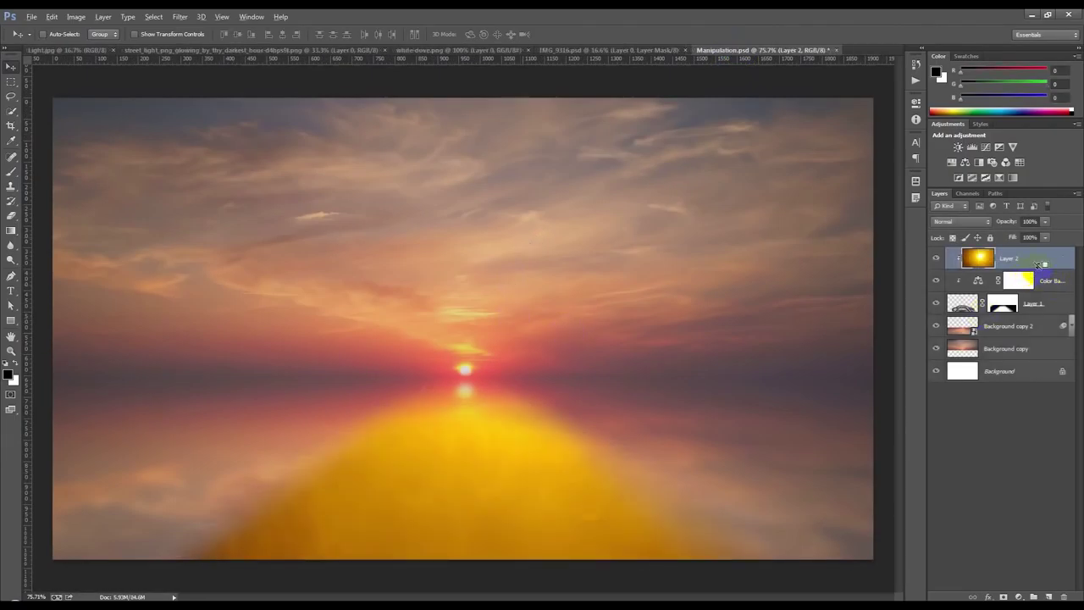
key("ctrl+alt+g")
left_click_drag(595, 352, 564, 380)
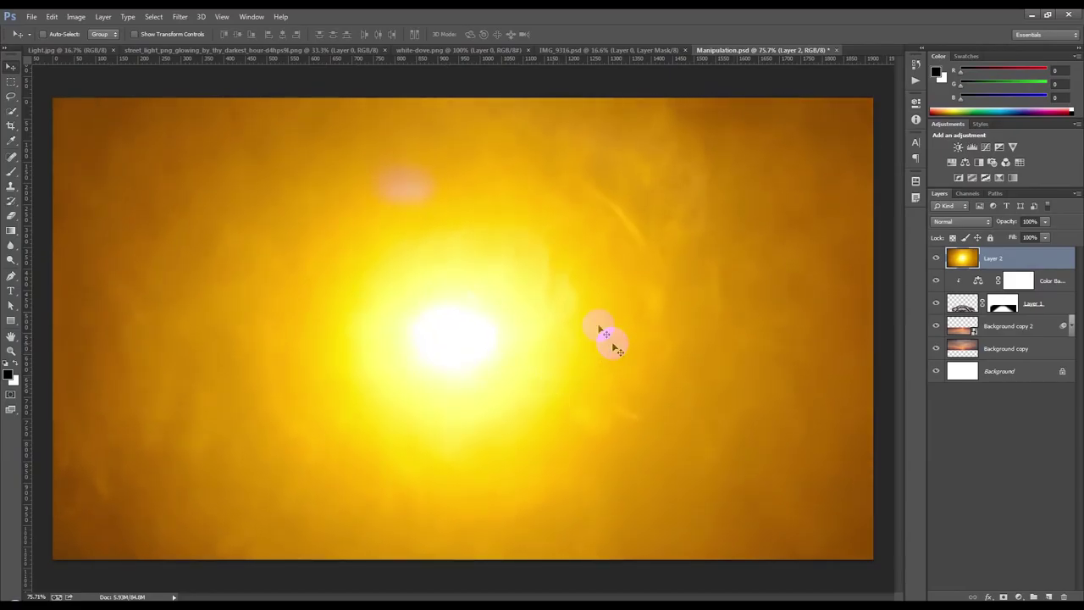
Step: Apply a Gaussian Blur with a radius of 34.6 pixels to the light layer
left_click(180, 17)
mouse_move(206, 140)
left_click(362, 218)
left_click_drag(786, 309, 801, 310)
left_click(892, 160)
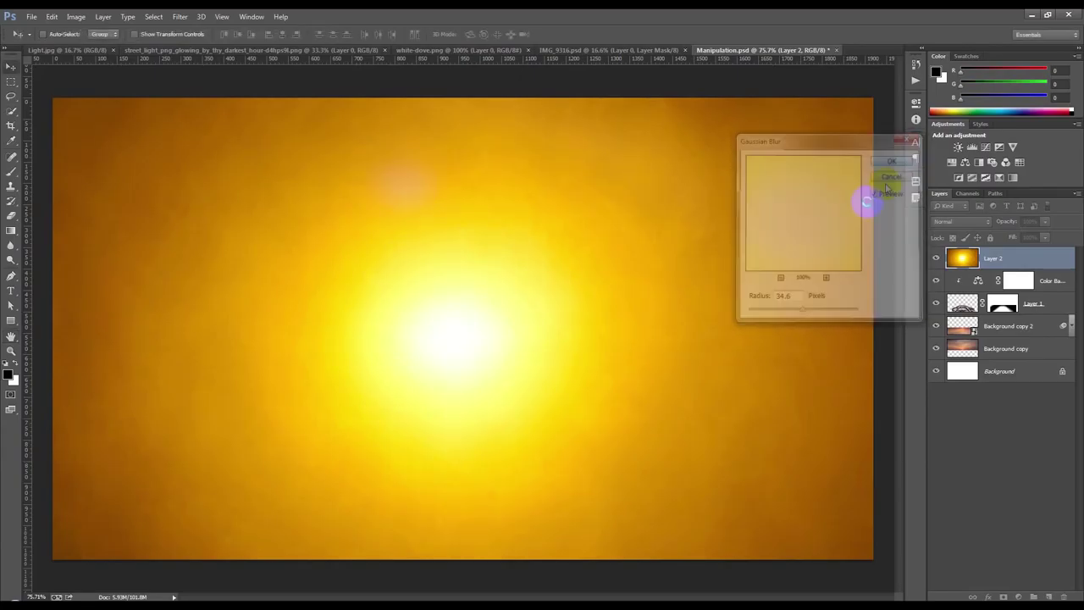
Step: Scale the light layer to 16%, move its glow over the sun, and apply the transform
key("ctrl+t")
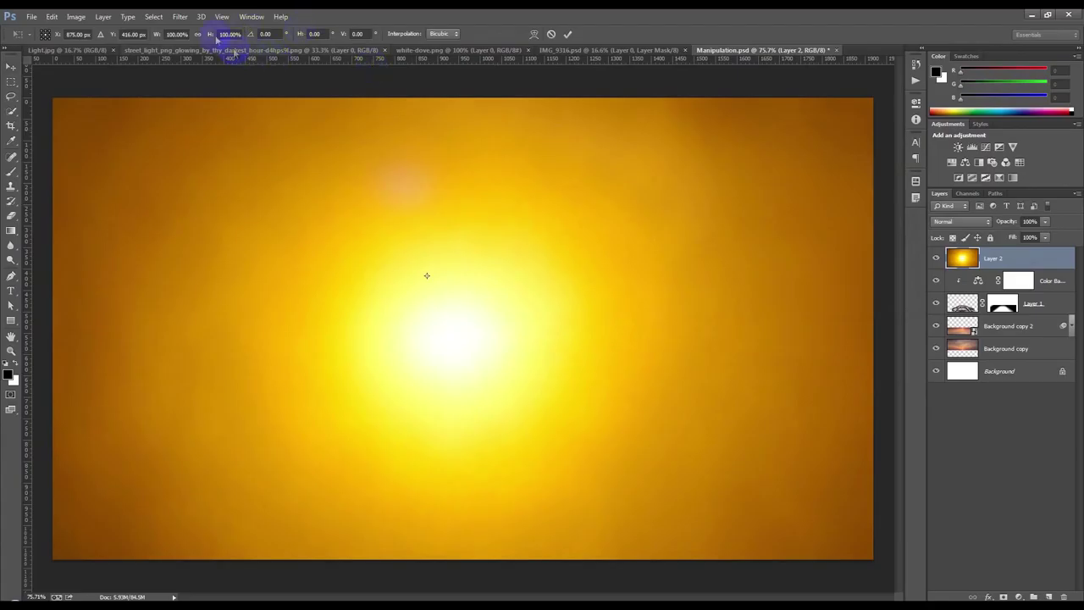
type("16")
key("Return")
left_click_drag(494, 240, 520, 297)
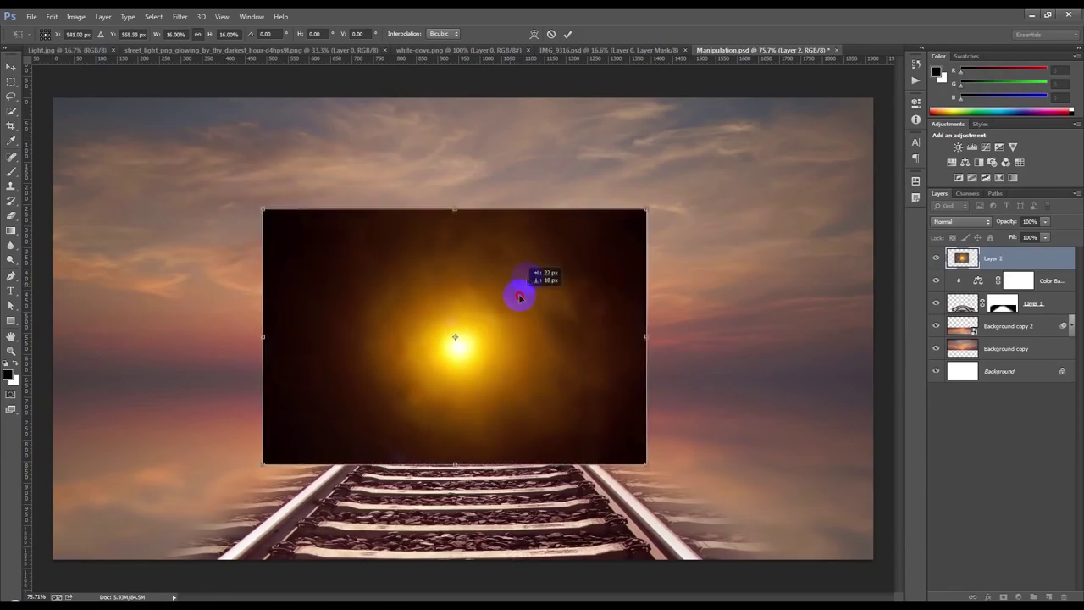
left_click(568, 34)
Step: Set the light layer's blend mode to Screen and align its glow with the sun
left_click(954, 218)
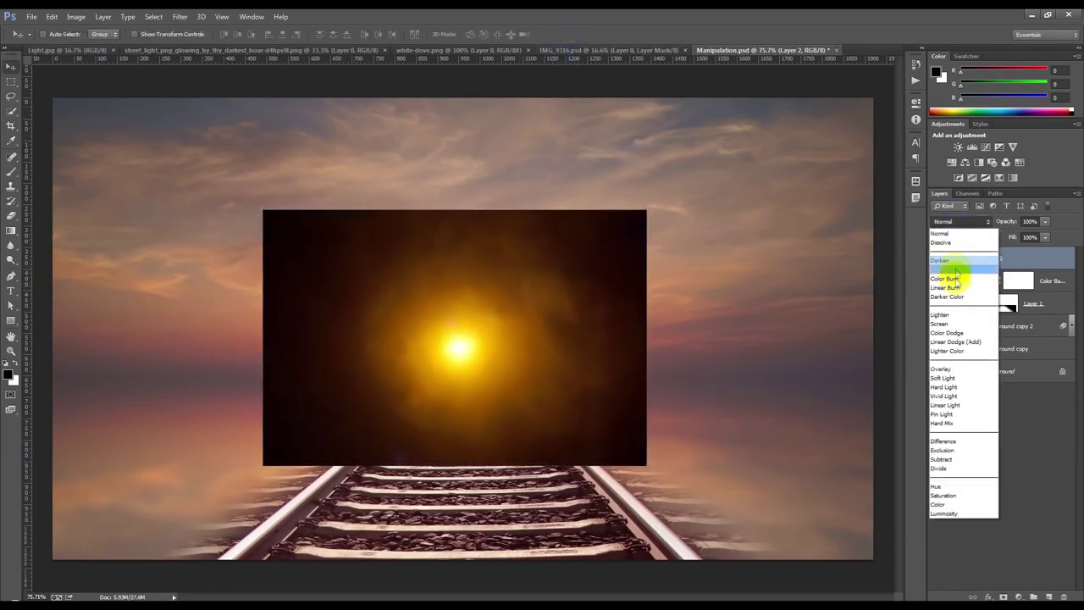
left_click(948, 315)
left_click_drag(592, 324, 590, 341)
Step: Darken the light layer's edges with Levels by raising the black input level to 39
left_click(75, 16)
mouse_move(88, 44)
left_click(217, 56)
left_click_drag(564, 267, 585, 268)
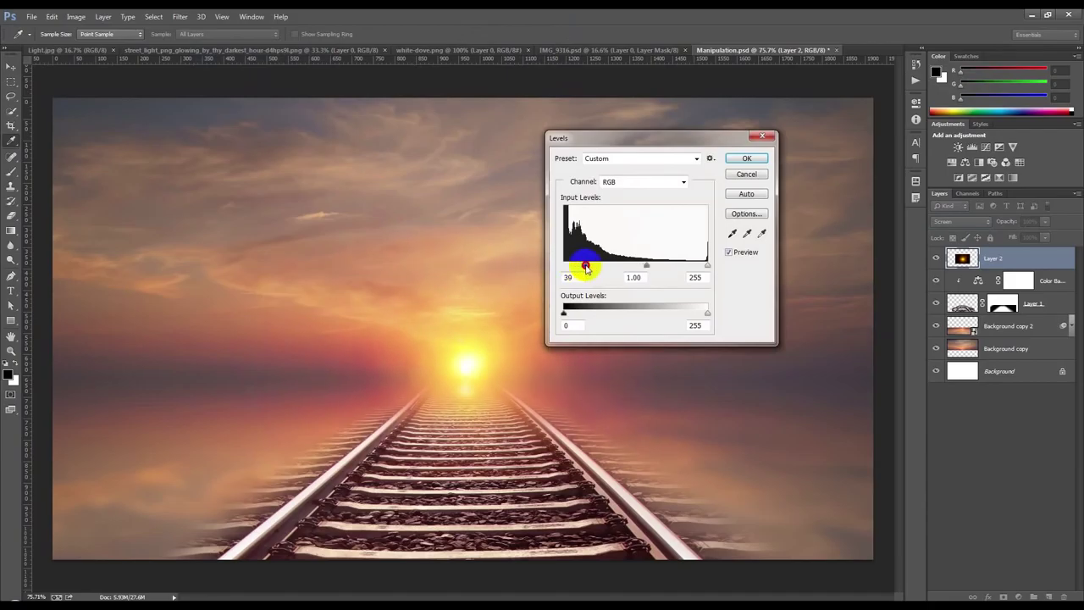
left_click(746, 158)
Step: Enlarge the light layer to about 156%, center its glow on the sun, and apply the transform
key("ctrl+minus")
key("ctrl+t")
left_click_drag(591, 266, 668, 230)
mouse_move(593, 290)
left_mouse_down()
mouse_move(593, 270)
mouse_move(587, 278)
left_mouse_up()
left_click(568, 34)
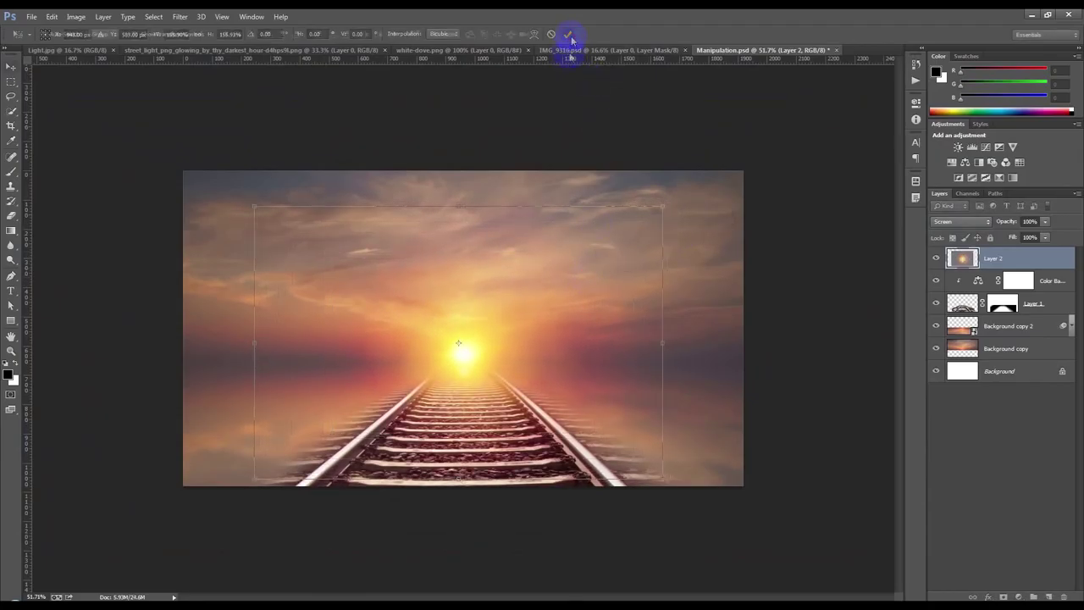
Step: Apply another Gaussian Blur to the enlarged light layer to soften its glow around the sun
scroll(533, 325, "up", 3)
left_click(180, 16)
mouse_move(194, 141)
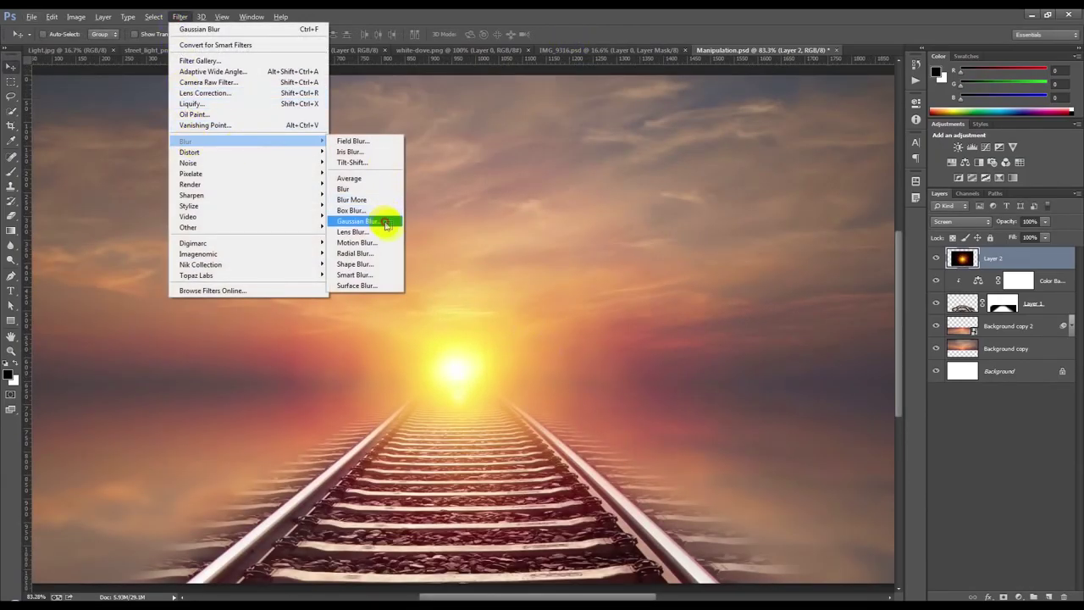
left_click(387, 222)
left_click_drag(783, 310, 807, 312)
left_click(891, 159)
Step: Nudge the blurred glow so it is centered behind the sun above the track's far end
key("v")
mouse_move(501, 344)
left_mouse_down()
mouse_move(500, 365)
mouse_move(490, 350)
left_mouse_up()
scroll(484, 314, "down", 4)
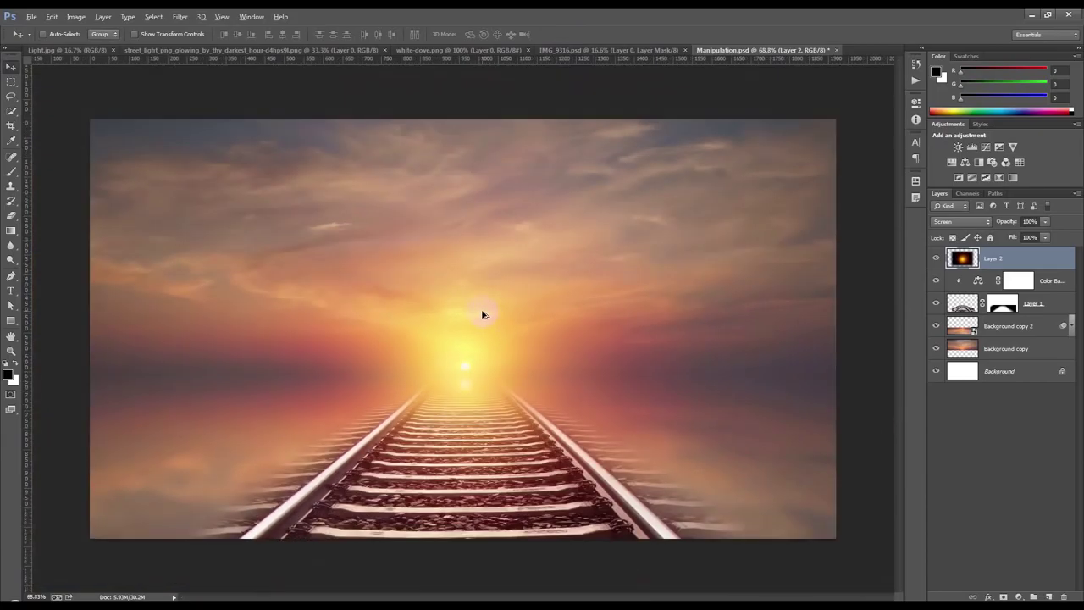
scroll(447, 308, "up", 2)
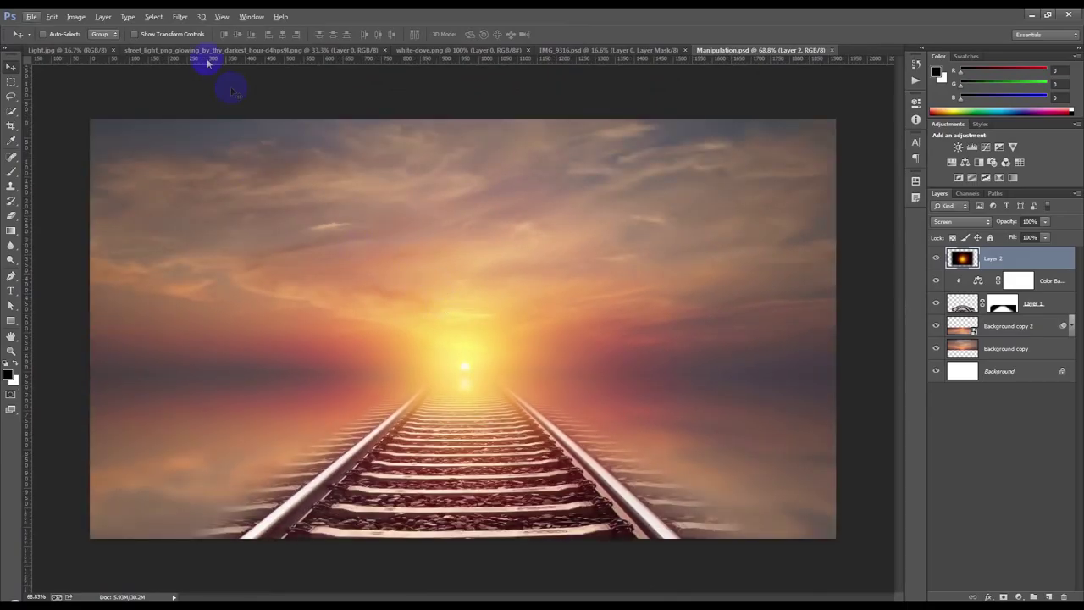
Step: Close Light.jpg and bring the glowing street light image into Manipulation.psd as a new top layer
left_click(73, 50)
left_click(113, 50)
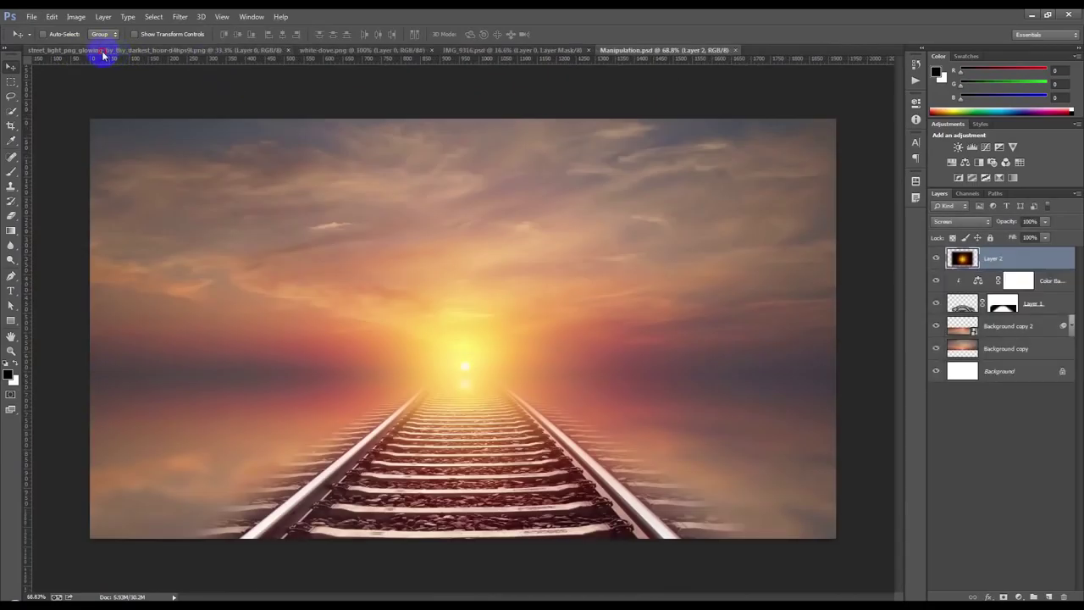
left_click(104, 50)
left_click_drag(461, 224, 359, 282)
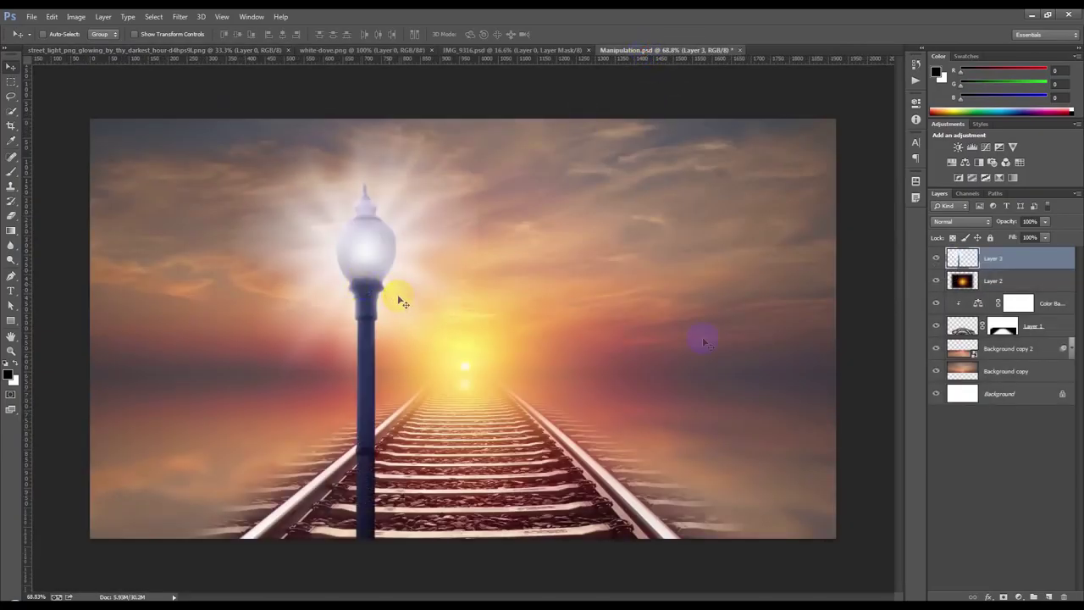
Step: Shrink the street light proportionally and stand it beside the left side of the railroad track
key("ctrl+t")
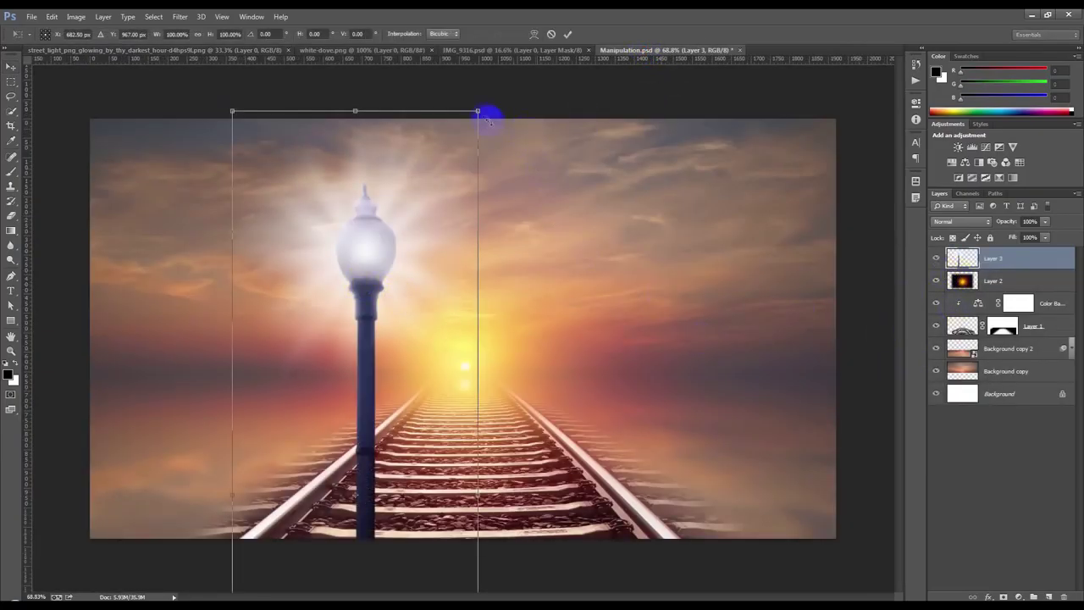
left_click_drag(479, 109, 392, 375)
left_click_drag(362, 412, 280, 272)
left_click(577, 33)
scroll(283, 305, "up", 1)
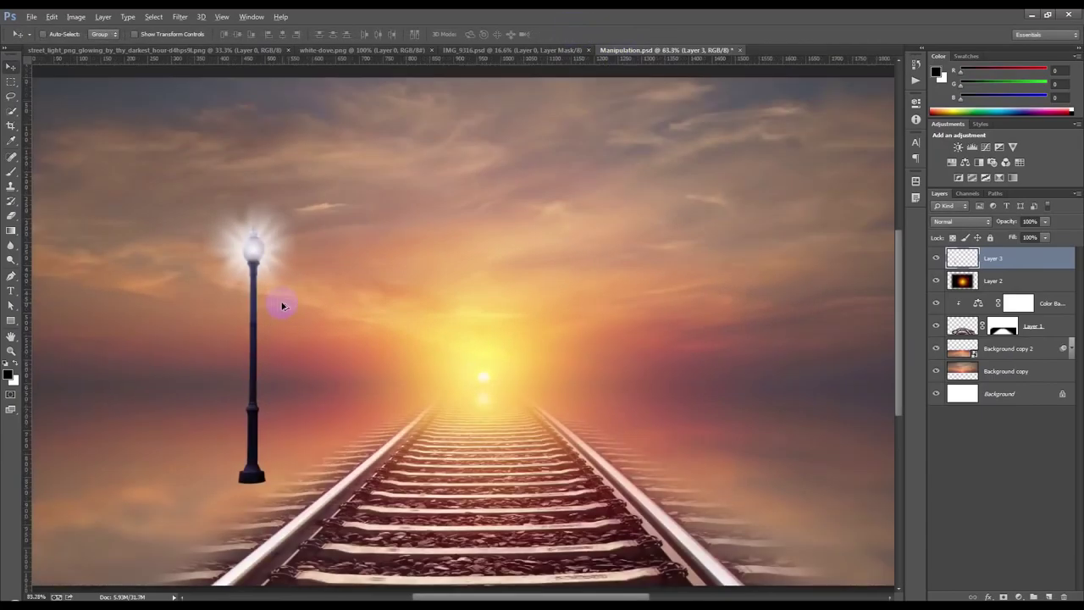
scroll(314, 310, "down", 2)
left_click_drag(314, 317, 316, 320)
Step: Brighten the street light with Shadows/Highlights, using a shadows amount of 35% and a highlights amount of 0%
left_click(76, 16)
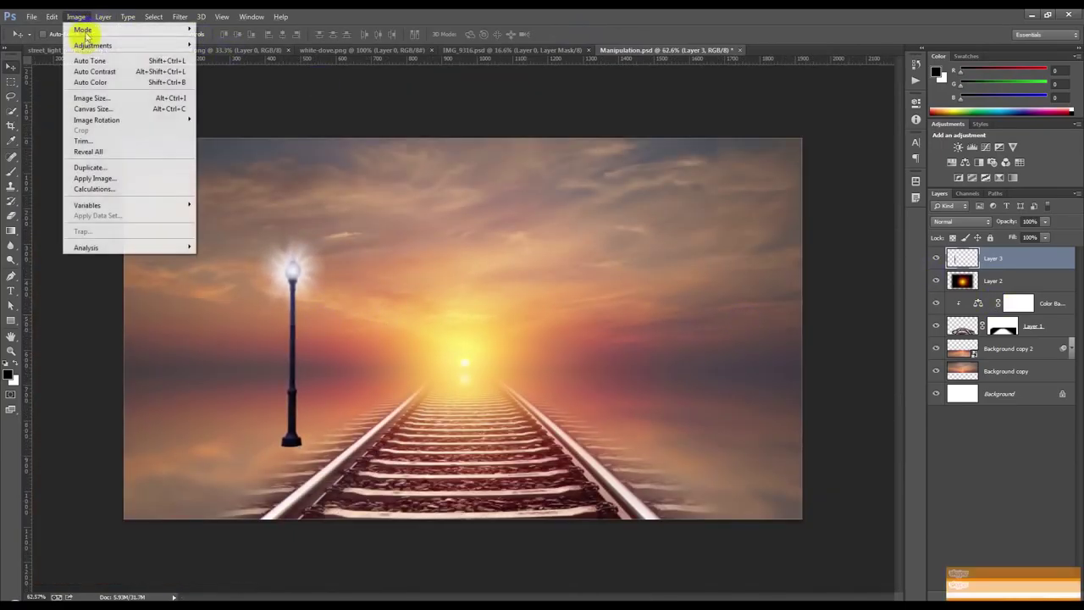
mouse_move(93, 45)
left_click(261, 234)
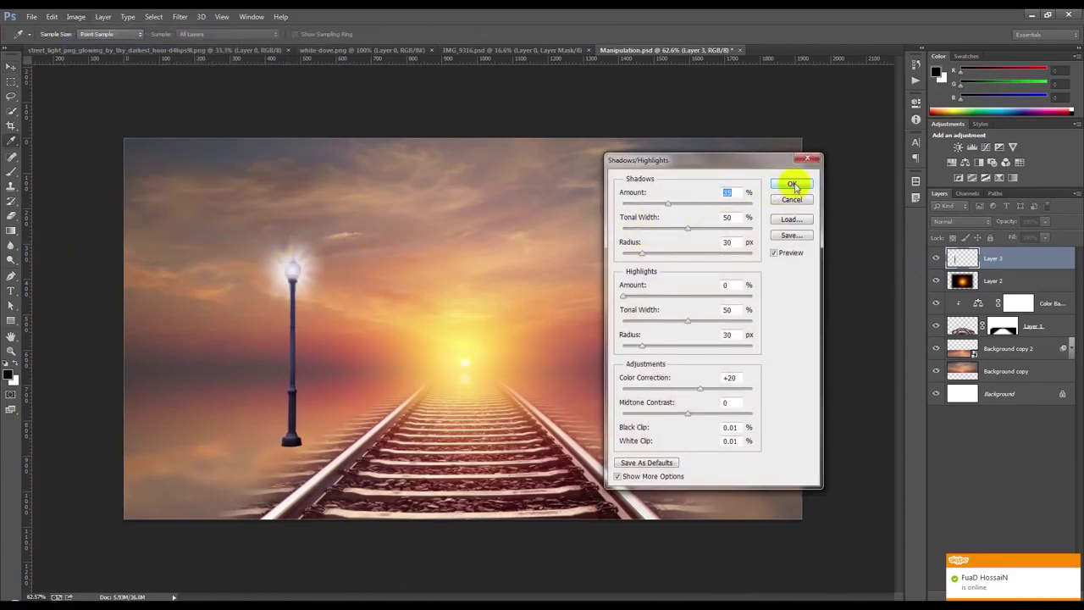
left_click(793, 184)
scroll(217, 322, "up", 2)
left_click(1019, 300)
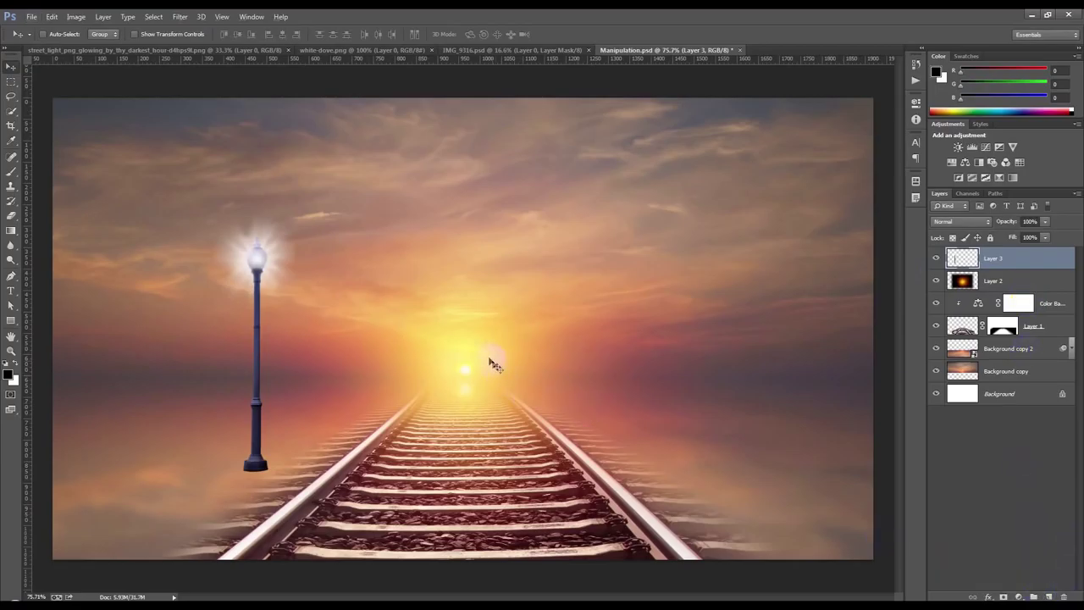
Step: Erase the faint outer edges of the street light's white glow with a soft Eraser brush
left_click(11, 214)
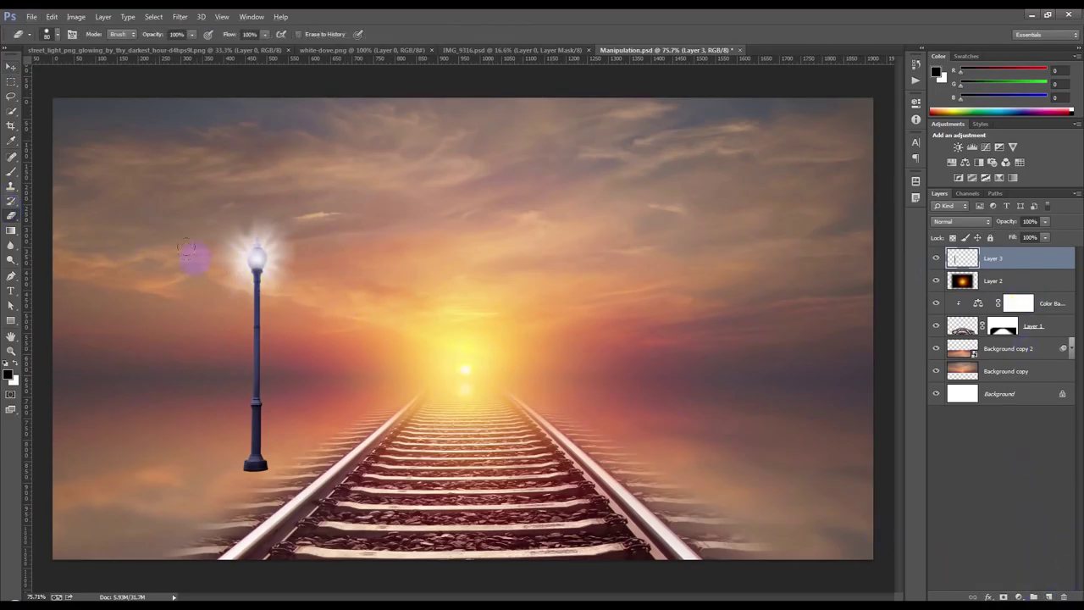
scroll(199, 250, "up", 9)
left_click_drag(395, 212, 400, 253)
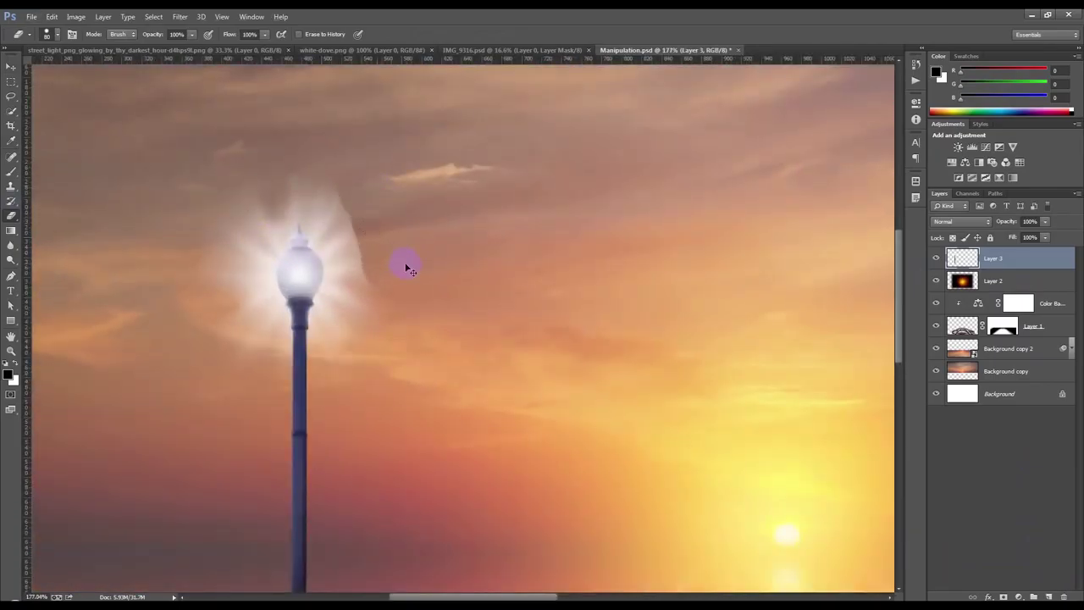
right_click(465, 259)
left_click_drag(402, 215, 399, 337)
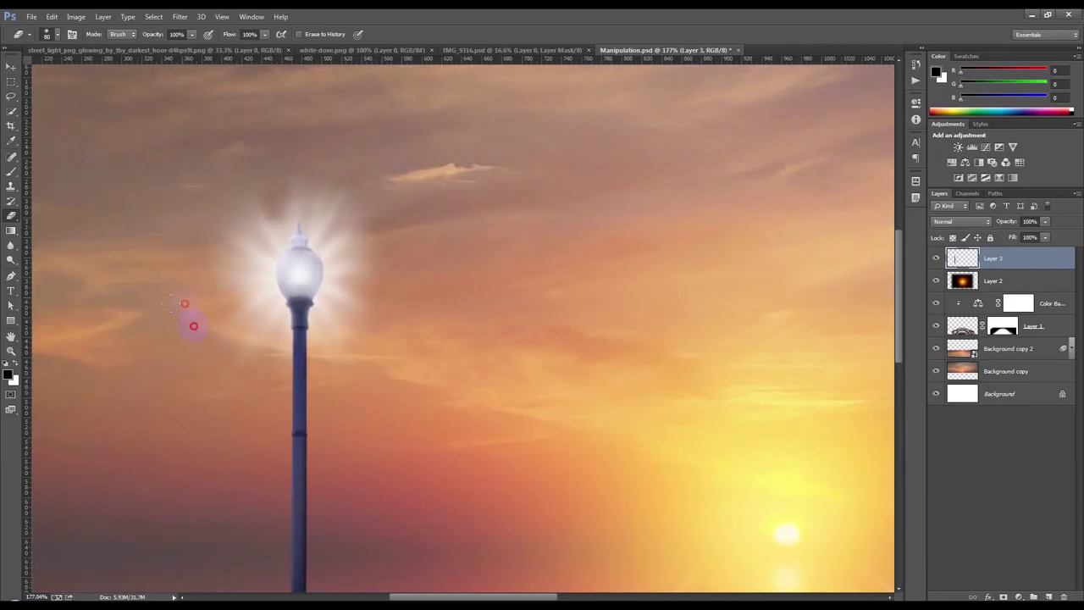
scroll(188, 352, "down", 8)
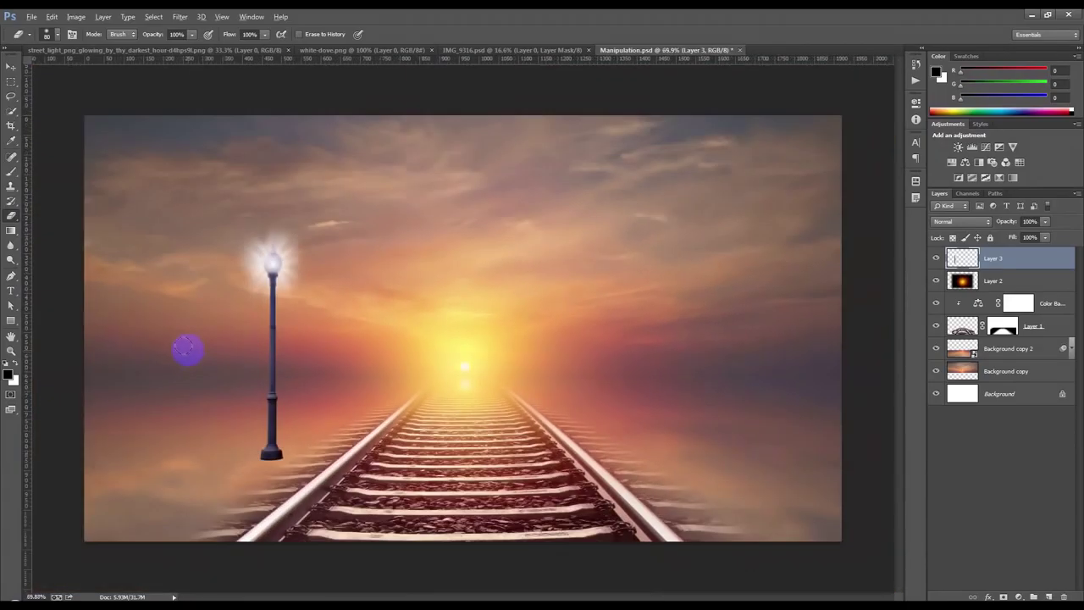
left_click(76, 17)
left_click(95, 44)
left_click(236, 115)
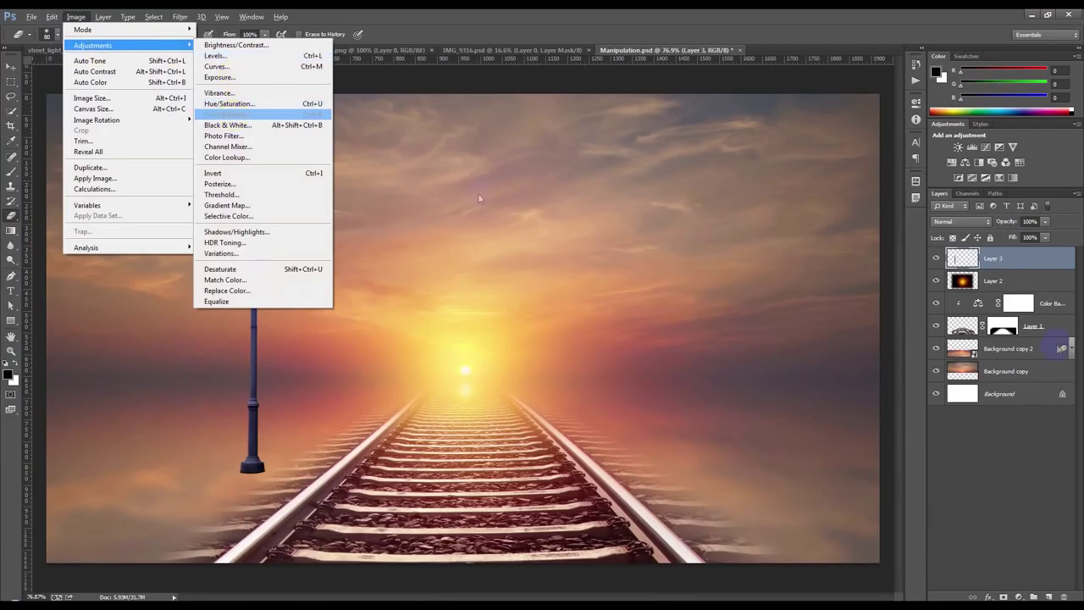
Step: Add a Photo Filter adjustment clipped to the street light, using Warming Filter (85) at a density of 55%
left_click(1022, 595)
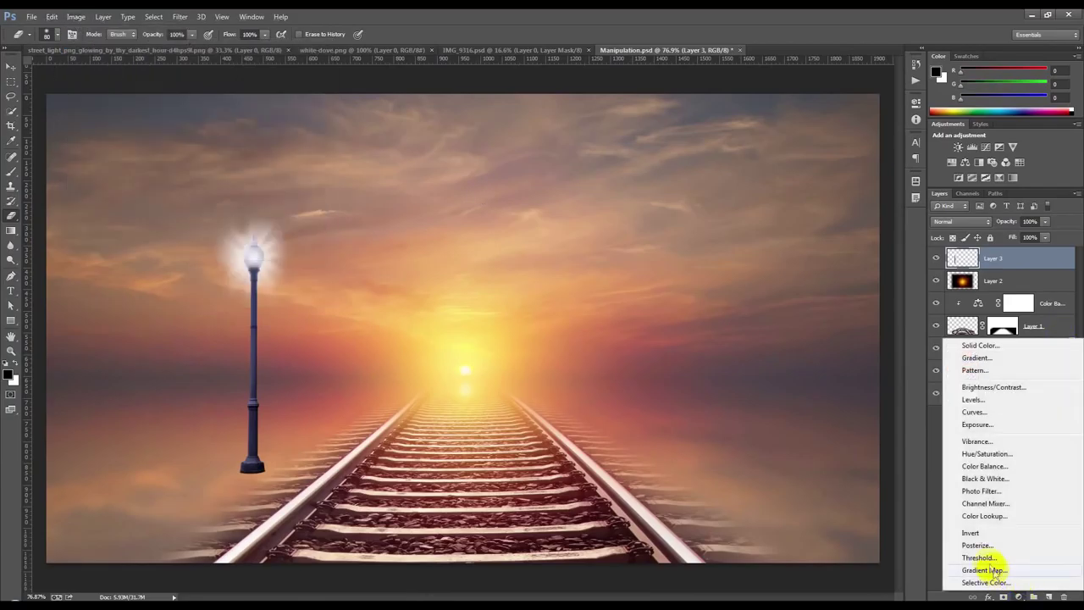
left_click(980, 492)
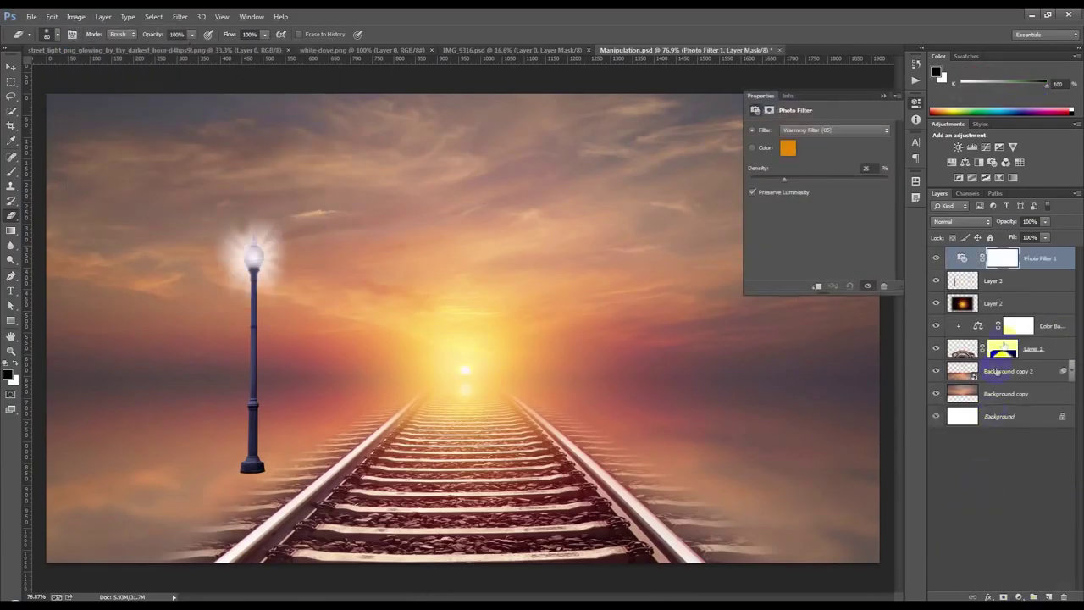
left_click(1022, 269, "alt")
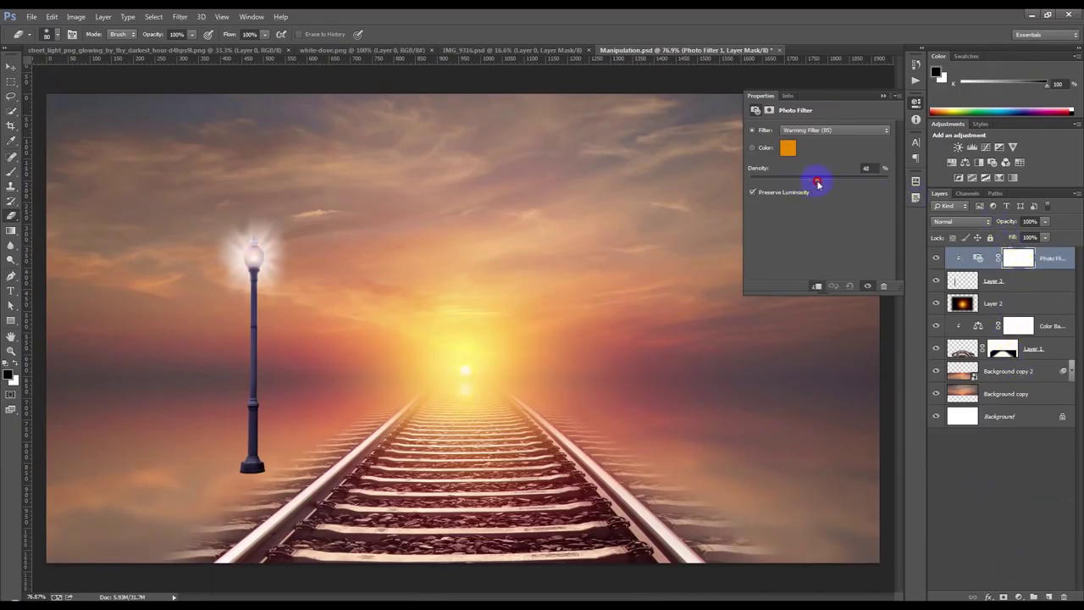
left_click_drag(834, 184, 820, 185)
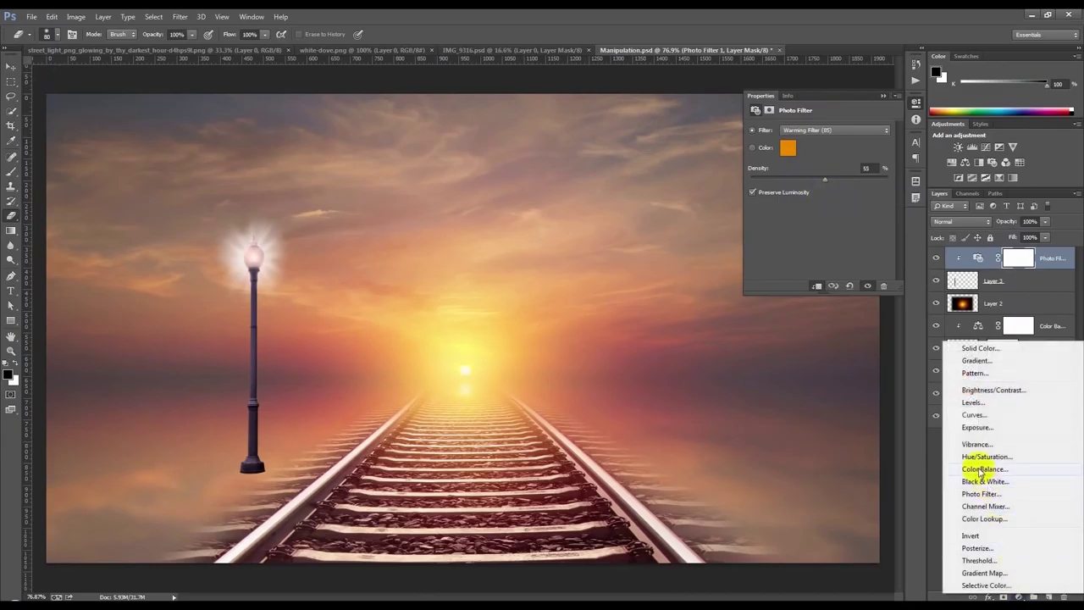
Step: Add a Color Balance adjustment clipped to the street light, with midtones at +39 red, -31 magenta and -41 yellow
left_click(982, 469)
left_click(1002, 265, "alt")
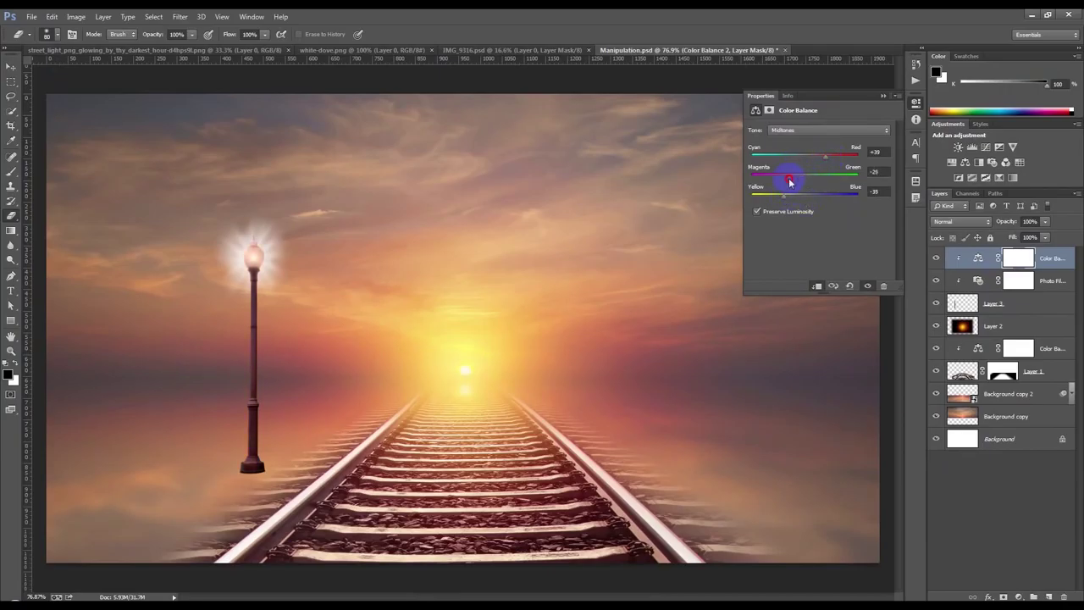
left_click_drag(791, 182, 826, 182)
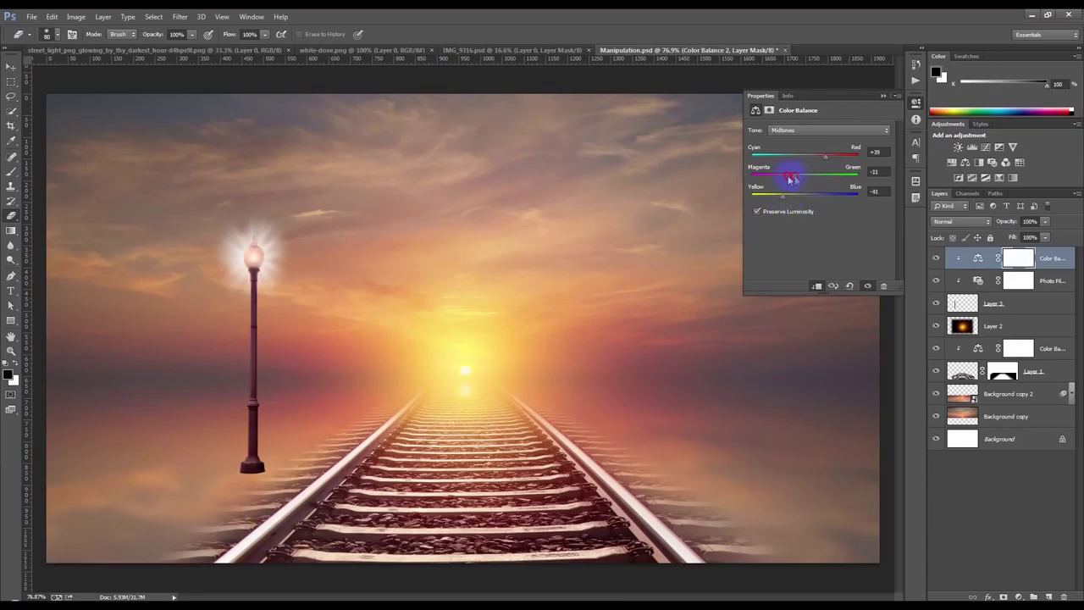
left_click(880, 94)
scroll(584, 320, "down", 3)
key("ctrl+plus")
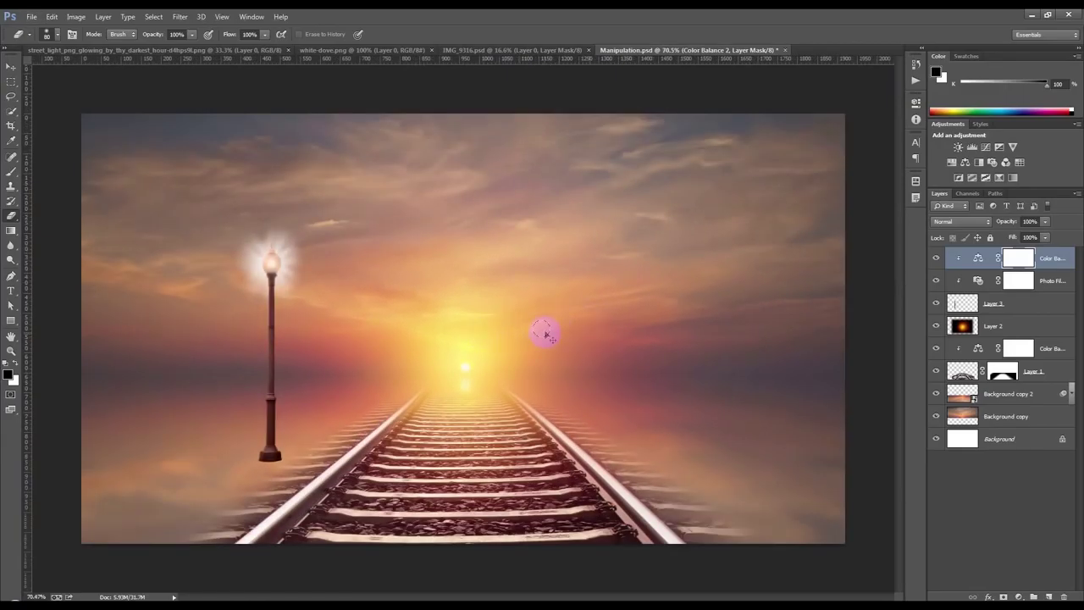
Step: Duplicate the street light layer and fill the shape on the lower of the two layers with black
key("ctrl+j")
key("ctrl+z")
left_click(1019, 305)
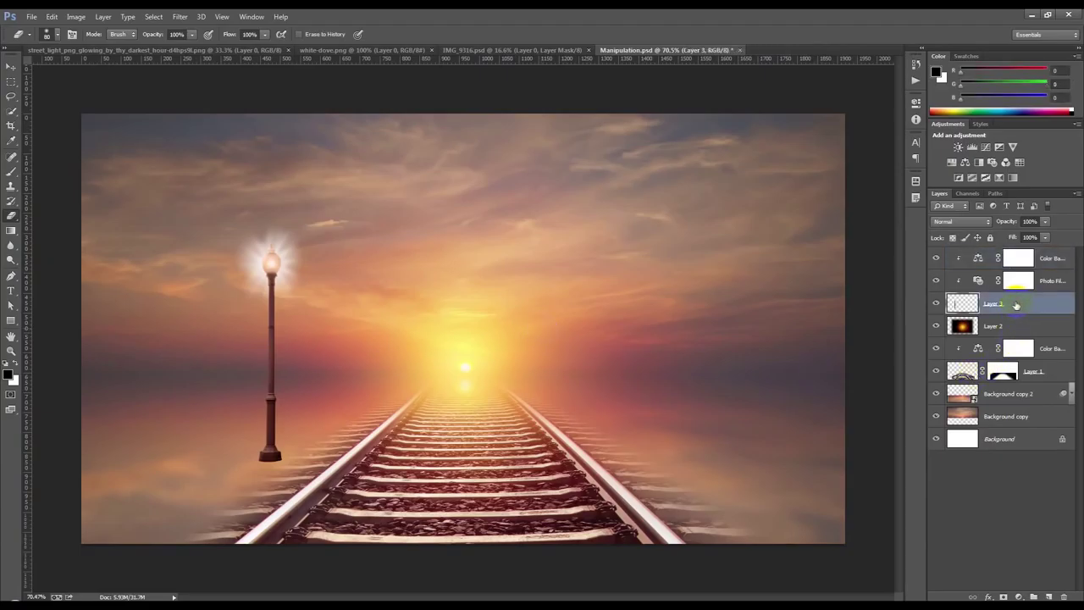
key("ctrl+j")
left_click(996, 325)
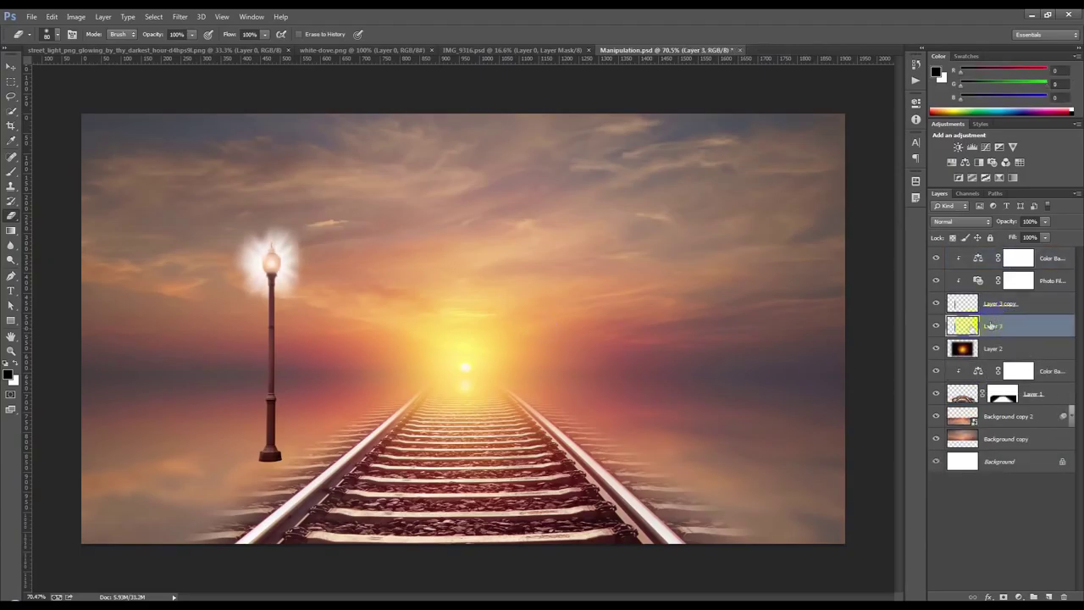
key("alt+BackSpace")
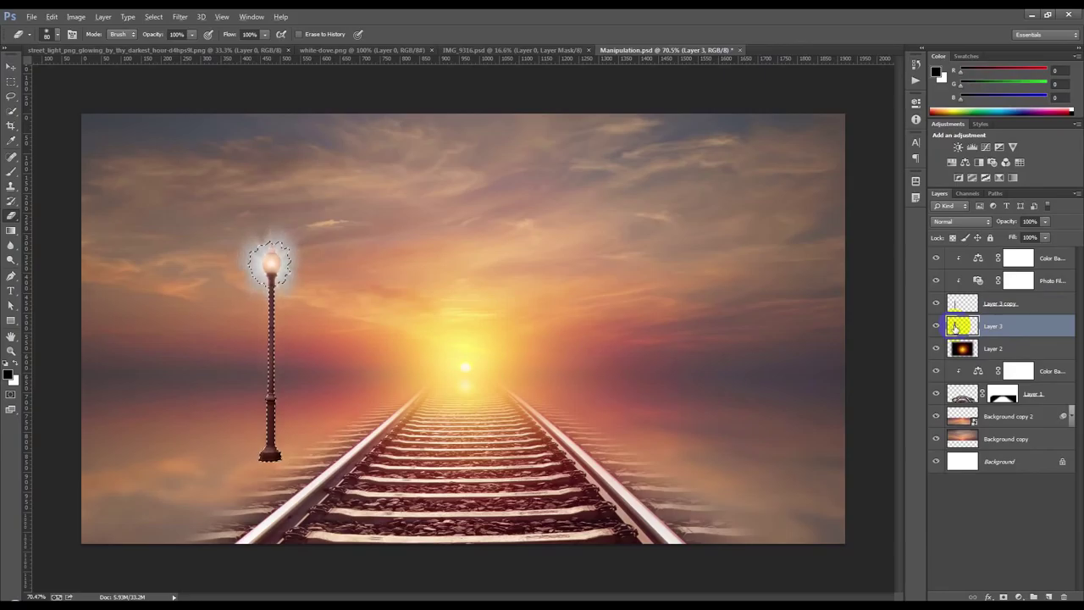
key("ctrl+t")
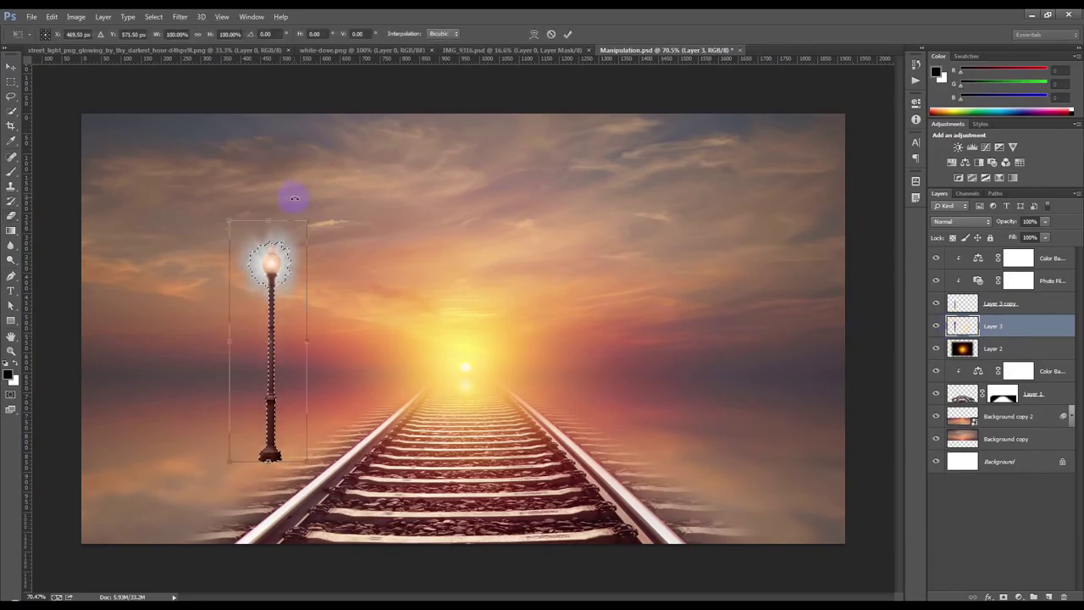
key("Return")
key("ctrl+d")
key("e")
Step: Flip and skew the black street light shape toward the lower-left corner as a cast shadow, about -40% high with -62° horizontal skew
key("ctrl+t")
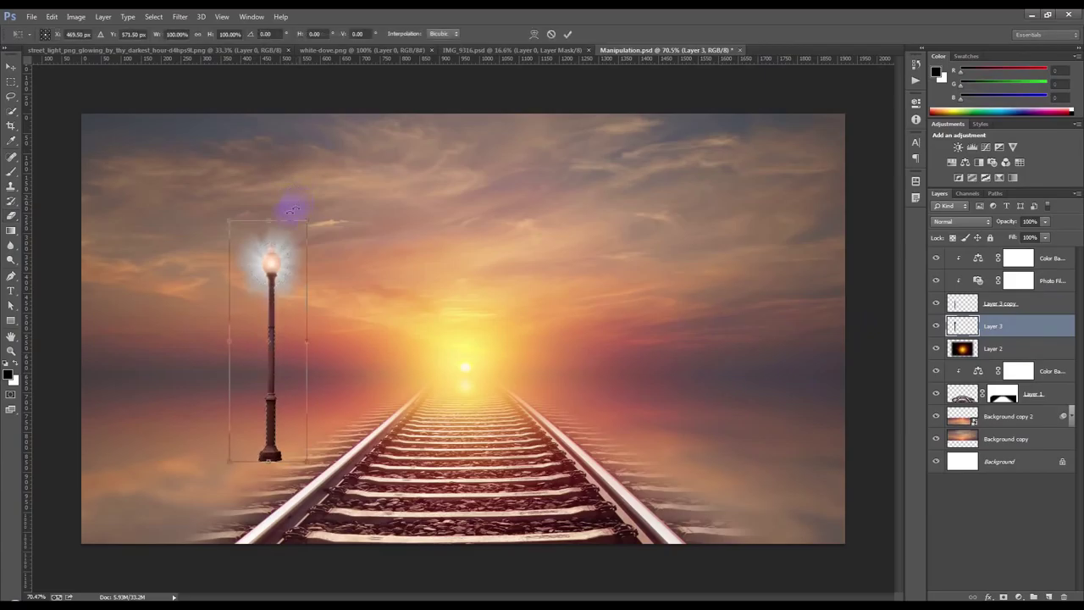
left_click_drag(273, 221, 104, 556)
scroll(187, 514, "up", 12)
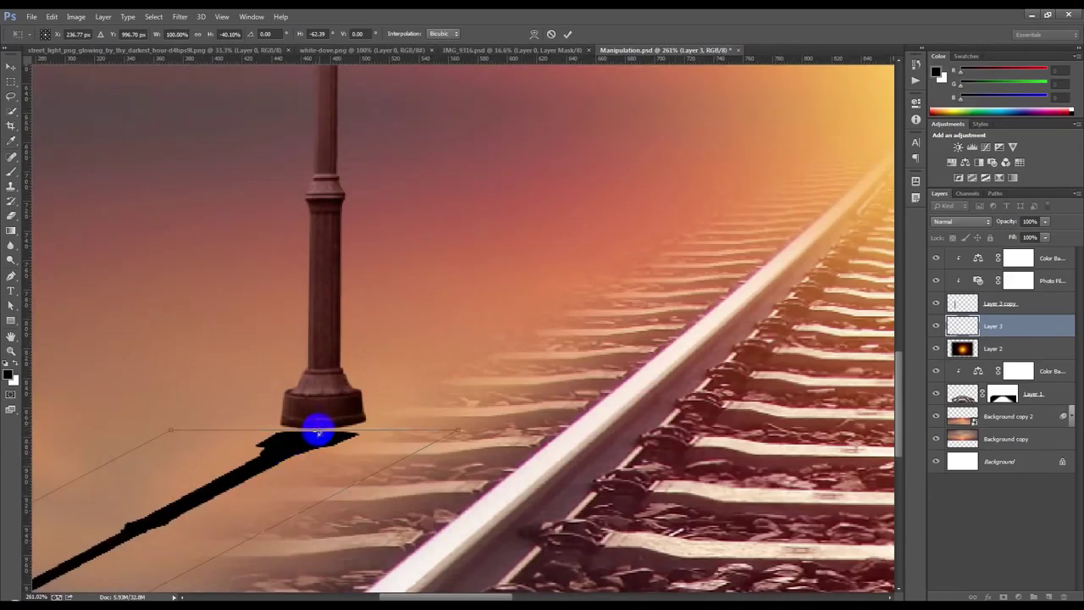
Step: Align the black shadow's near end with the base of the lamp post and apply the transform
left_click_drag(319, 425, 358, 446)
key("Left")
key("Left")
key("Left")
key("Left")
key("Up")
key("Up")
key("Up")
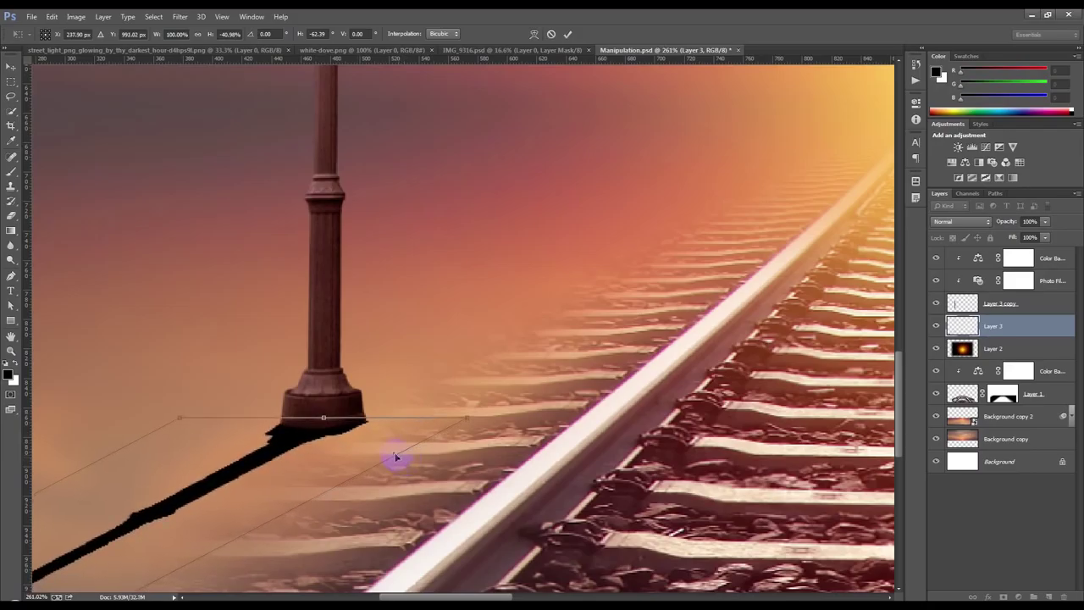
key("Return")
key("e")
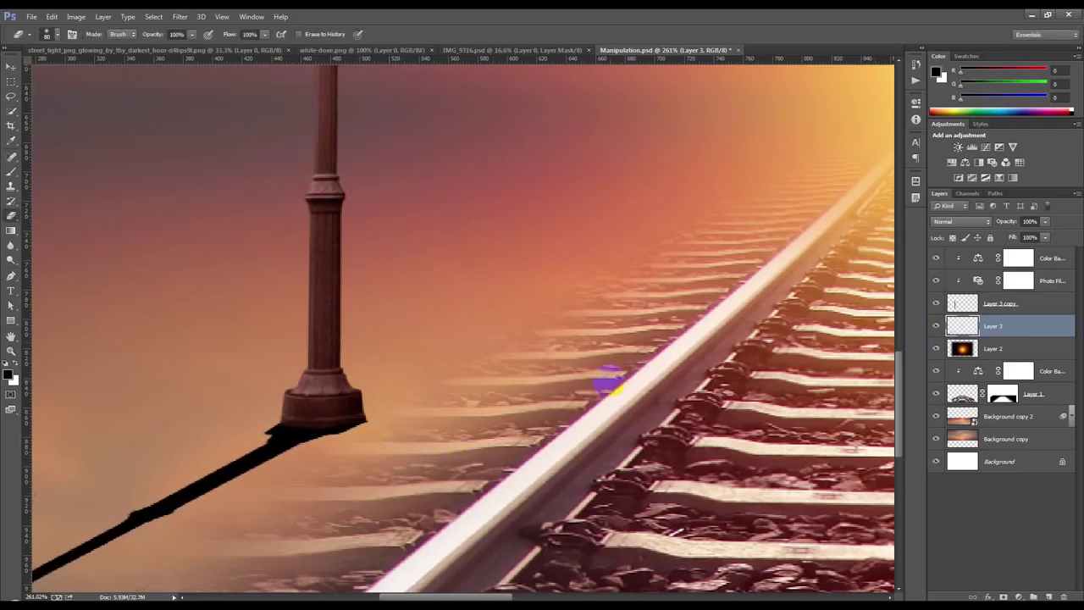
Step: Fade out the far end of the lamp post's shadow using the Eraser at a brush size of 900
scroll(608, 381, "down", 6)
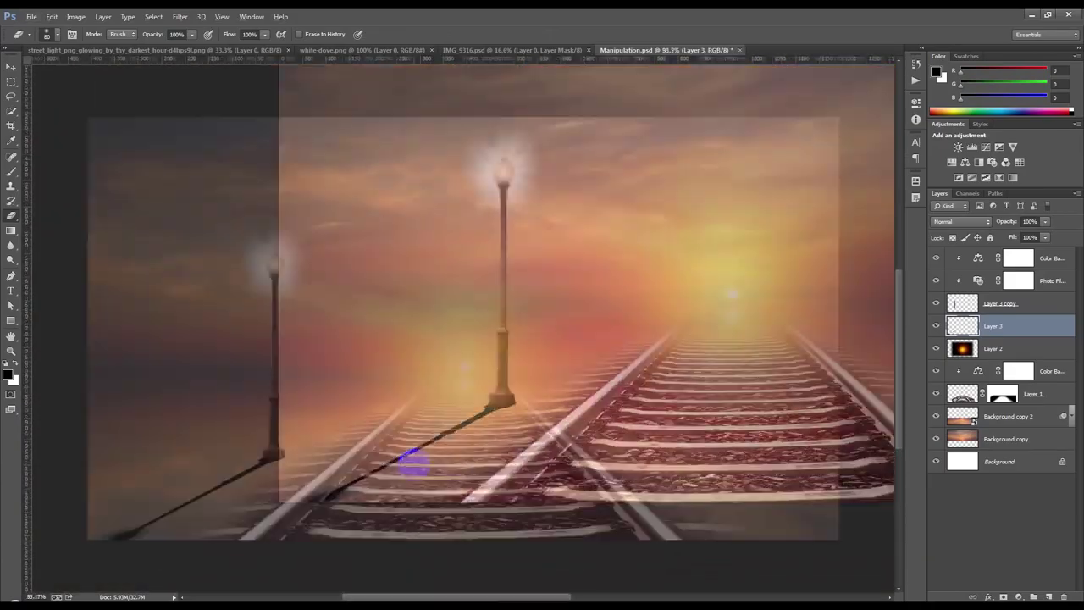
key("]")
key("]")
key("]")
key("]")
key("]")
key("]")
key("]")
key("]")
key("]")
key("]")
key("]")
key("]")
key("]")
key("]")
key("]")
key("]")
key("]")
key("]")
key("]")
key("]")
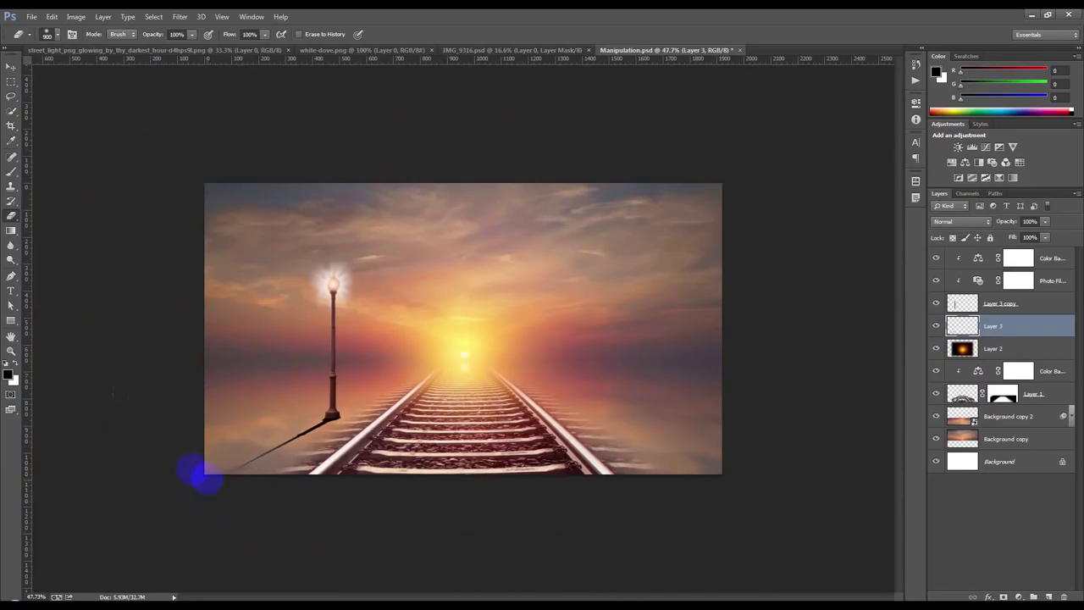
scroll(191, 467, "up", 5)
scroll(189, 465, "down", 3)
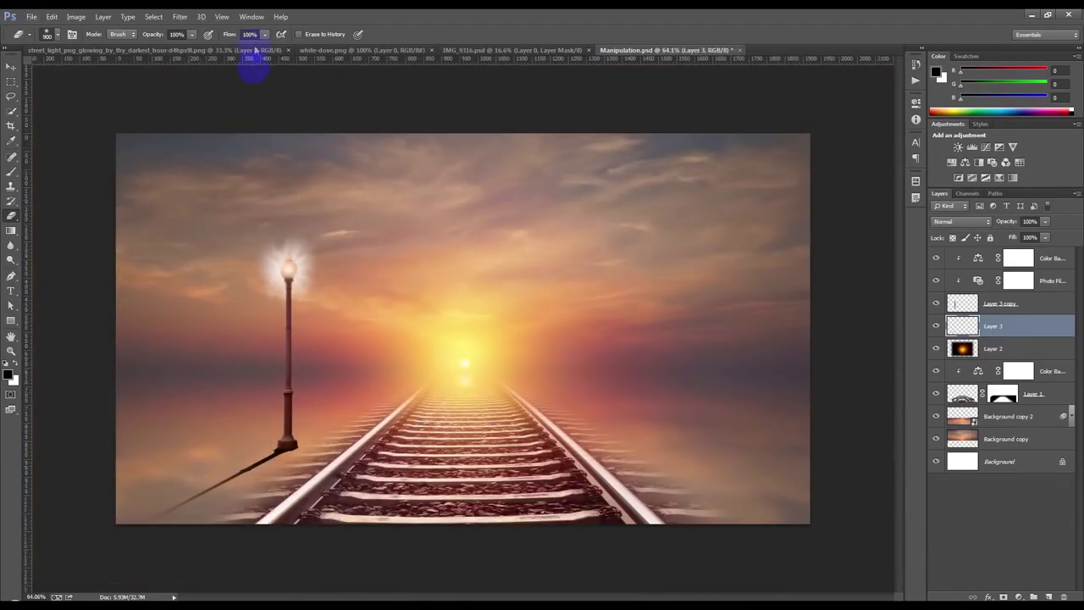
Step: Soften the lamp post's shadow with a slight Gaussian Blur and lower its layer opacity to 55%
left_click(182, 17)
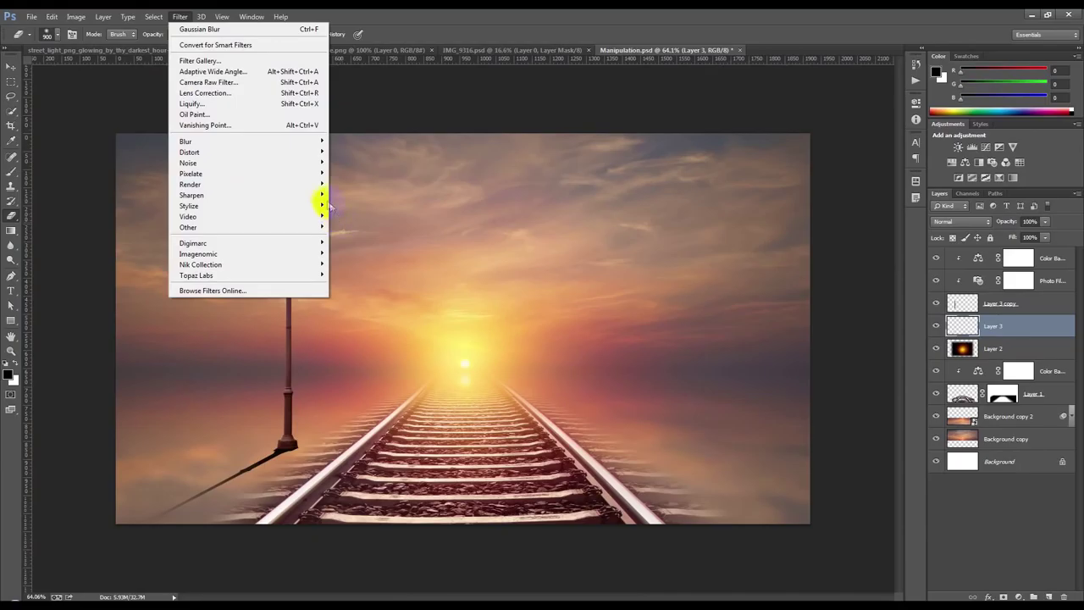
mouse_move(275, 140)
left_click(363, 222)
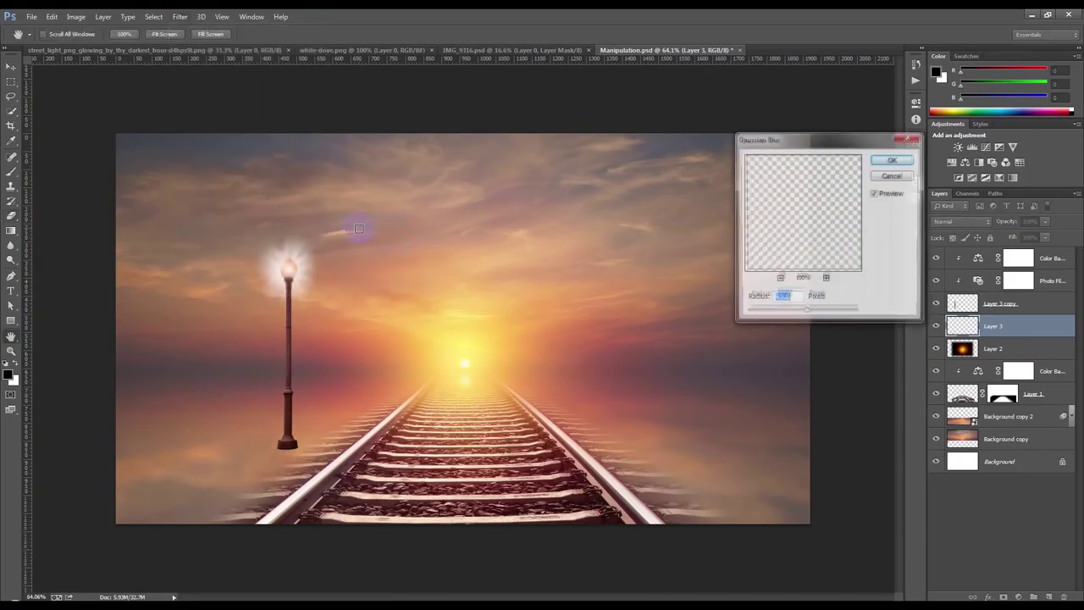
left_click(758, 309)
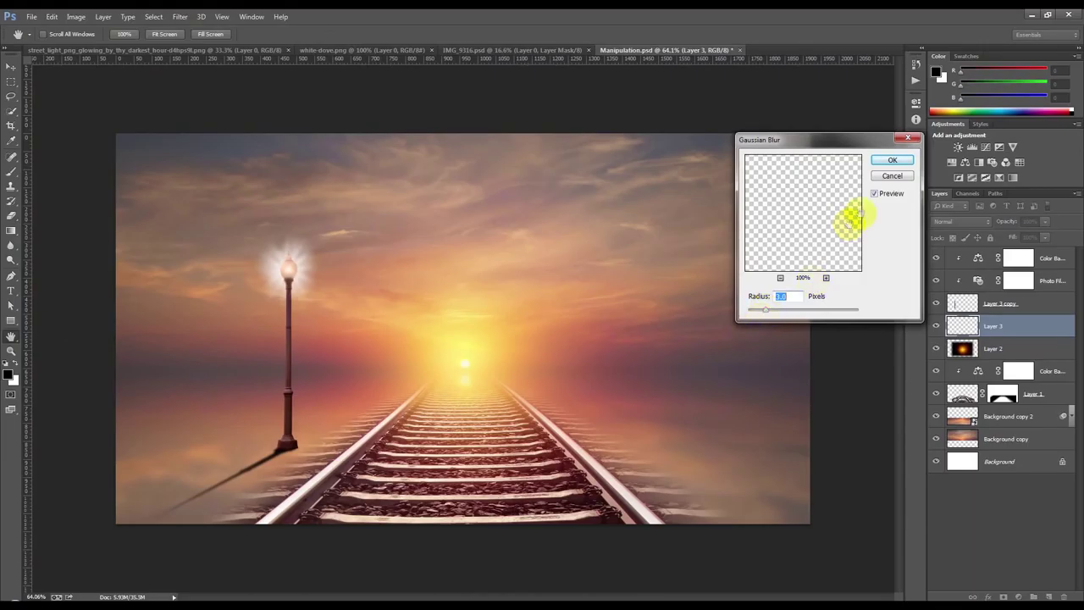
left_click(892, 160)
key("e")
left_click(12, 66)
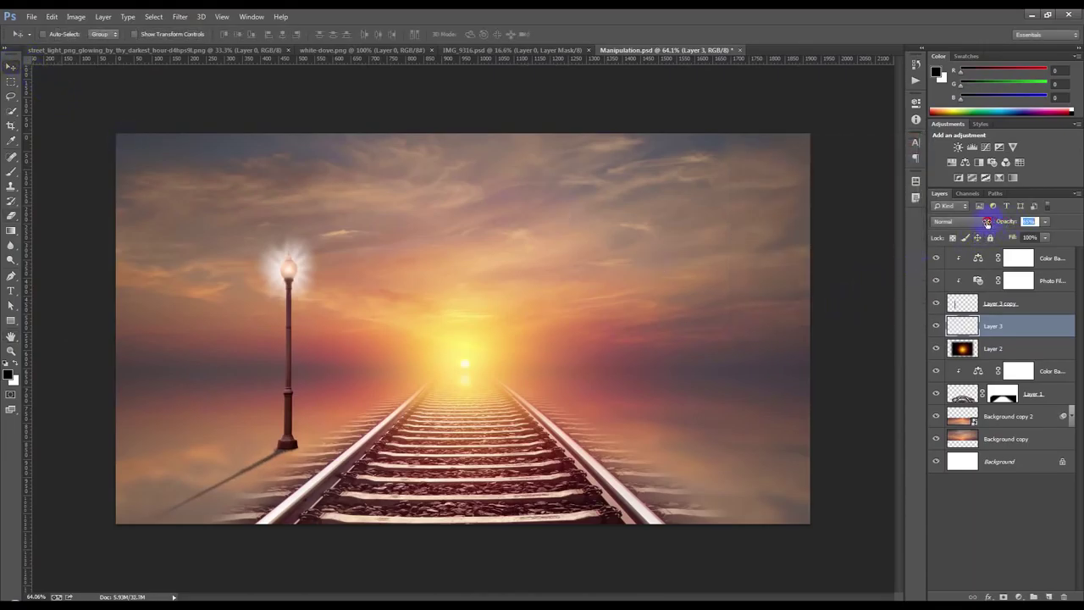
left_click(984, 282)
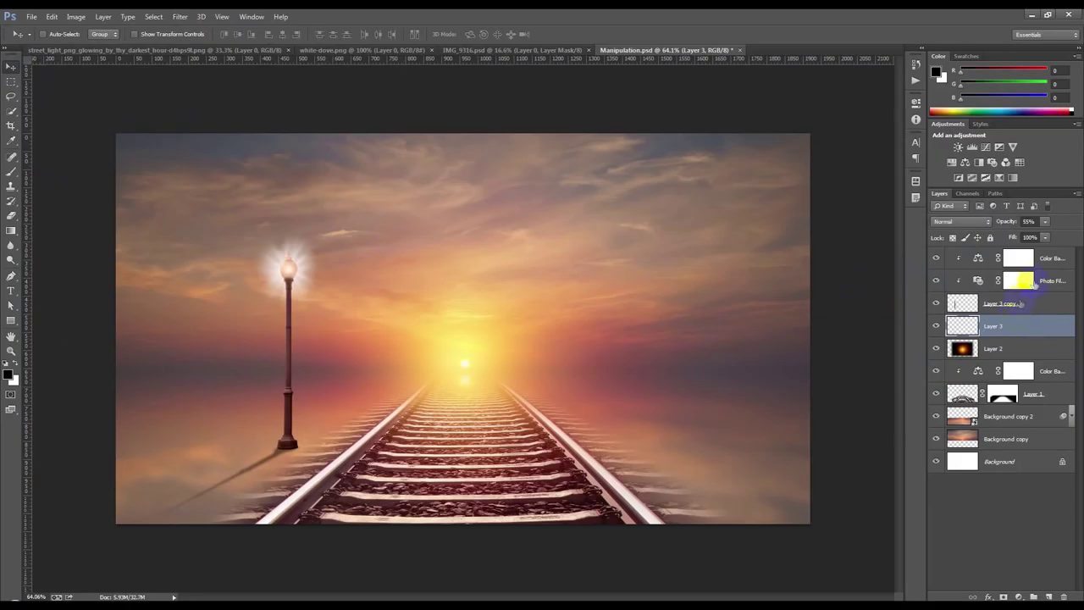
Step: Group the street light, its shadow and its two clipped adjustments, and expand the group
left_click(1050, 256, "shift")
key("ctrl+g")
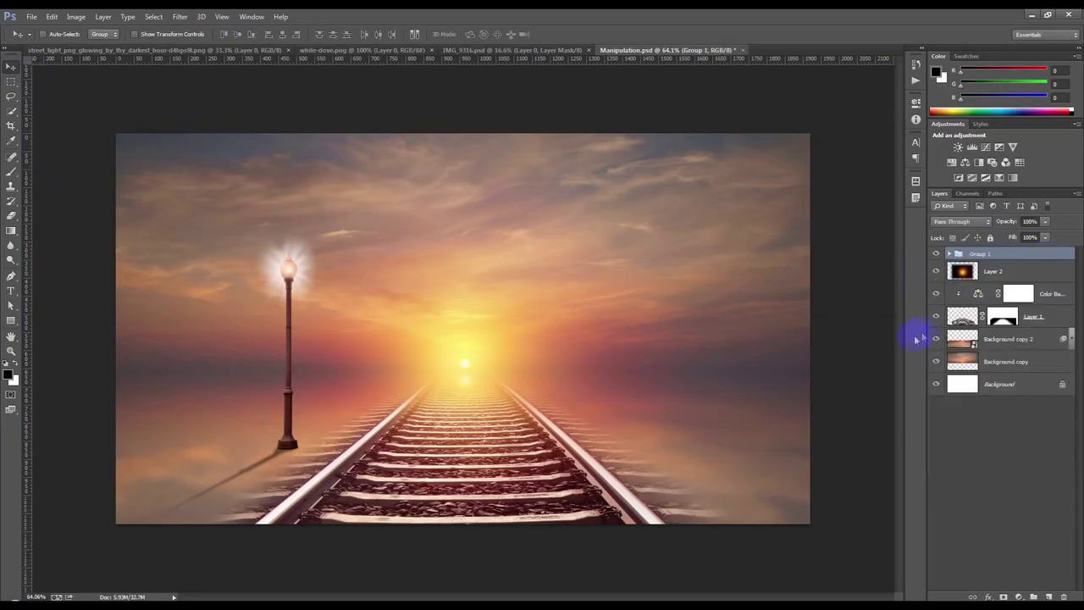
left_click(950, 254)
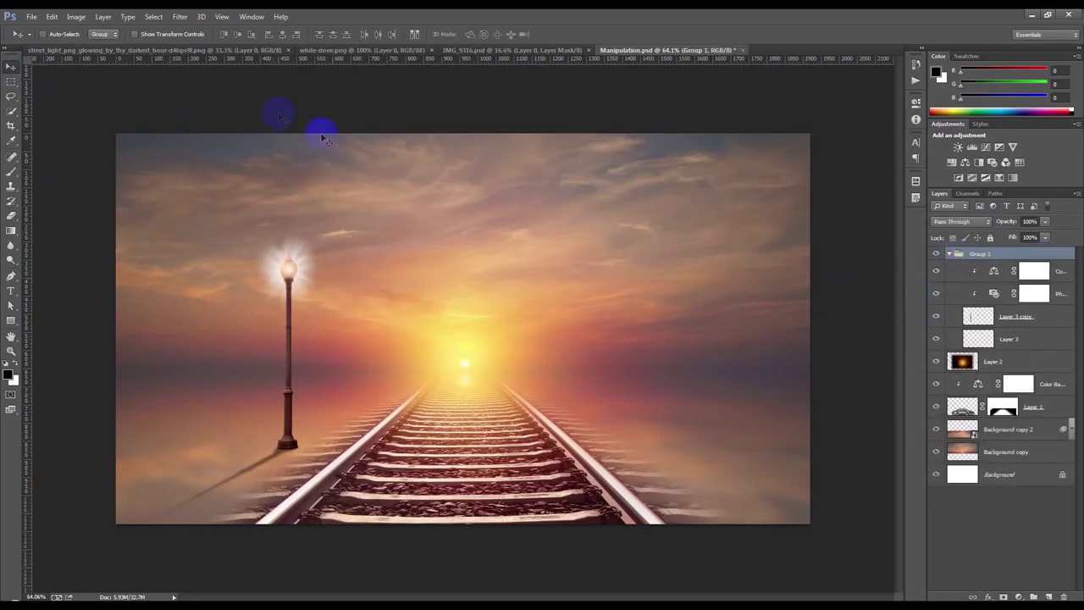
Step: Try placing a duplicate of the sun glow layer over the lamp head, at the top of the street light group
left_click(986, 362)
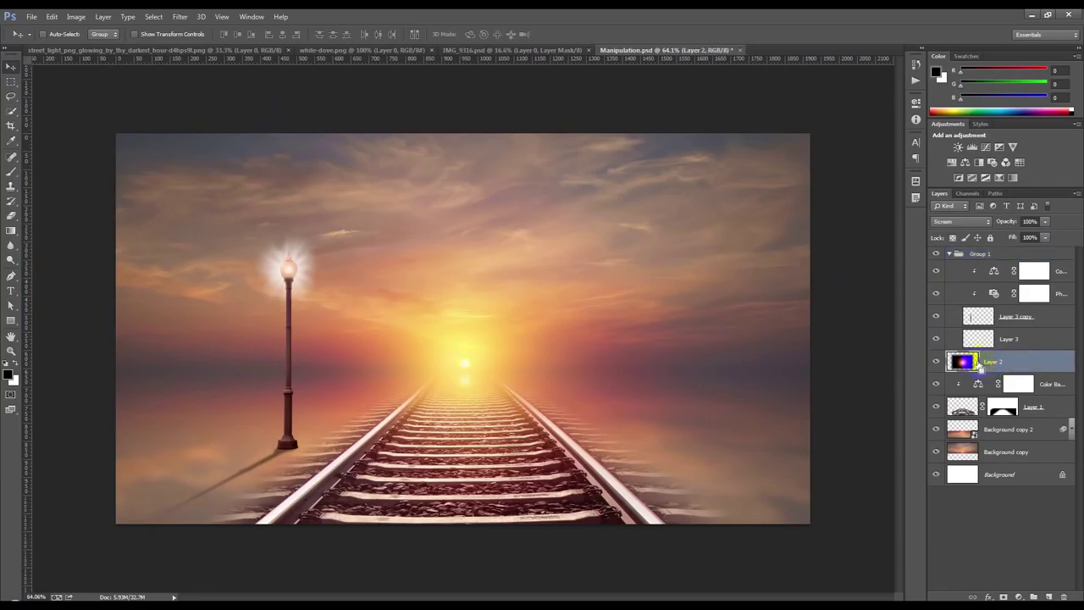
key("ctrl+j")
left_click_drag(972, 361, 970, 256)
left_click_drag(560, 336, 398, 267)
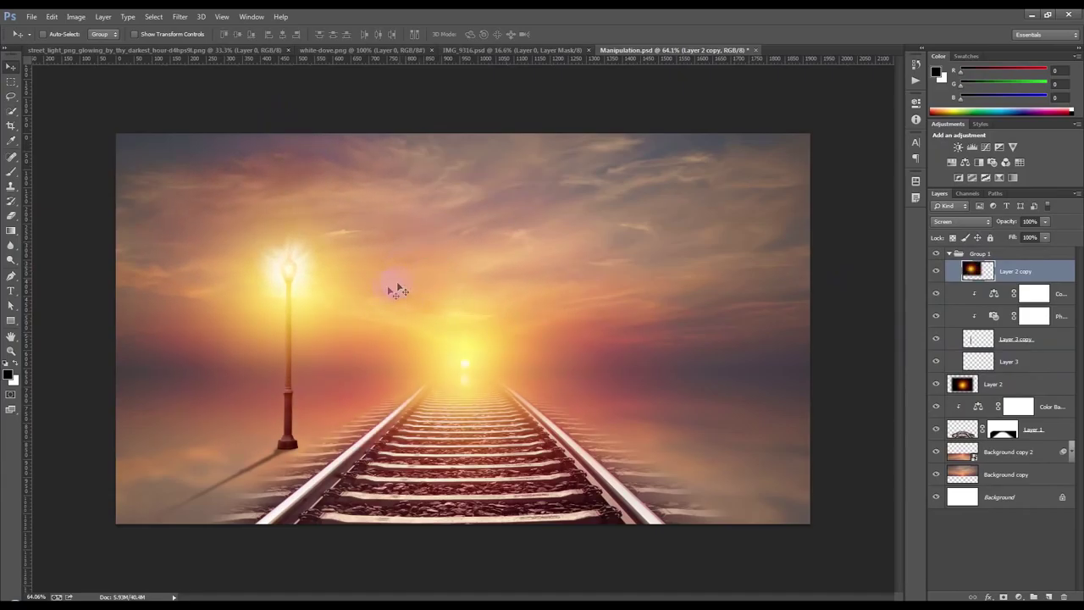
Step: Try shrinking the duplicated glow to about 32% around the lamp head, and delete that glow layer
key("ctrl+t")
left_click_drag(581, 450, 372, 310)
scroll(339, 282, "up", 5)
left_click_drag(292, 262, 294, 274)
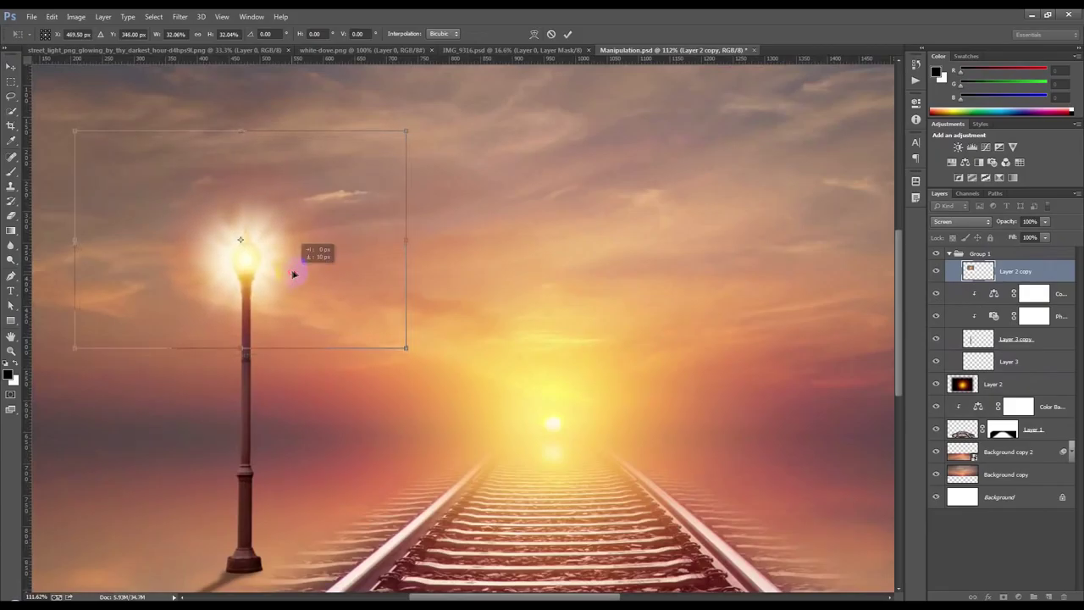
left_click(567, 36)
key("Delete")
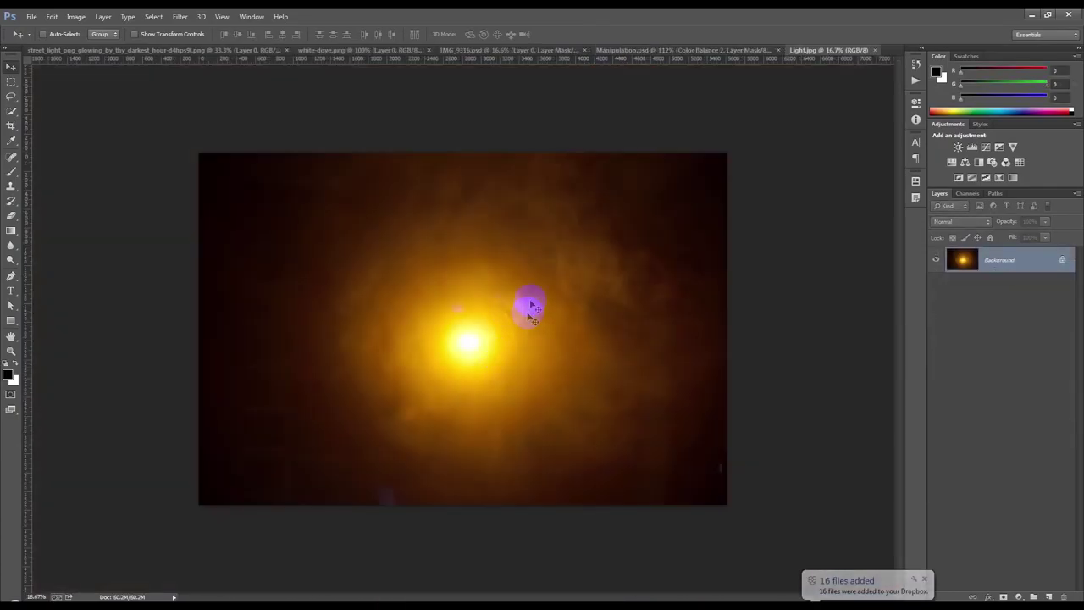
Step: Bring the Light.jpg image into Manipulation.psd as a new layer at the top of the street light group
left_click_drag(618, 48, 489, 214)
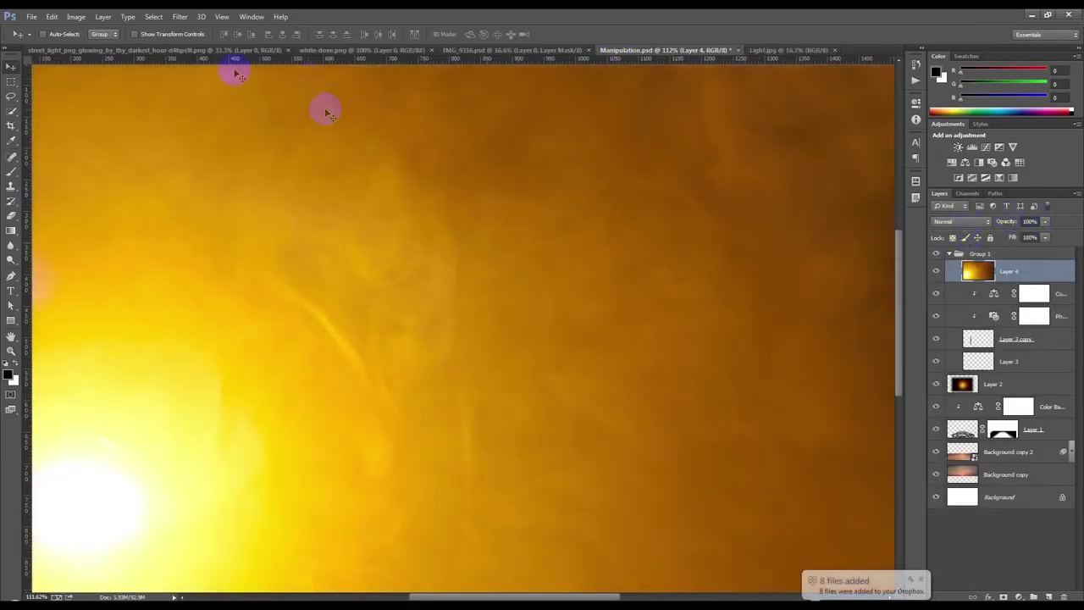
Step: Scale the light image down and position it so its bright centre covers the street light's lamp head
key("ctrl+t")
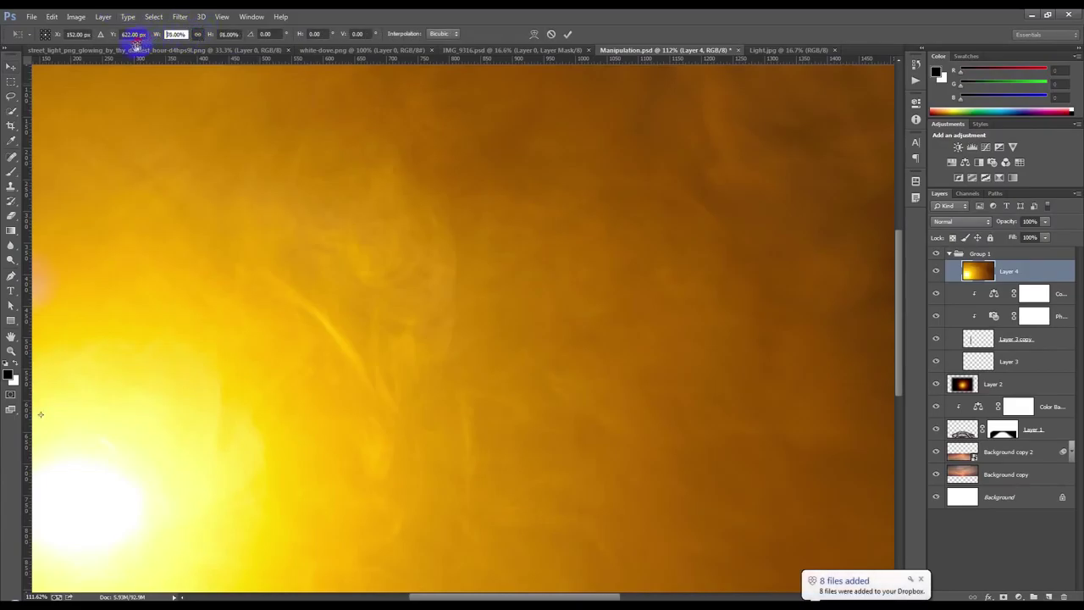
type("43")
key("Return")
left_click_drag(158, 38, 140, 41)
left_click_drag(145, 334, 346, 165)
left_click(567, 34)
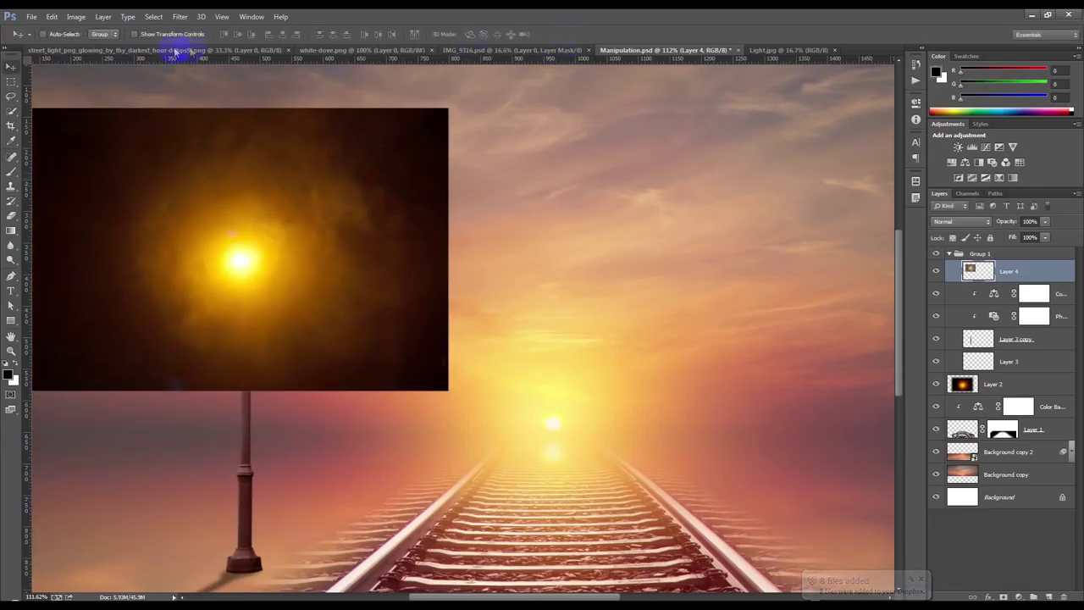
Step: Set the light layer's blend mode to Screen and centre the glow on the lamp head
left_click(961, 221)
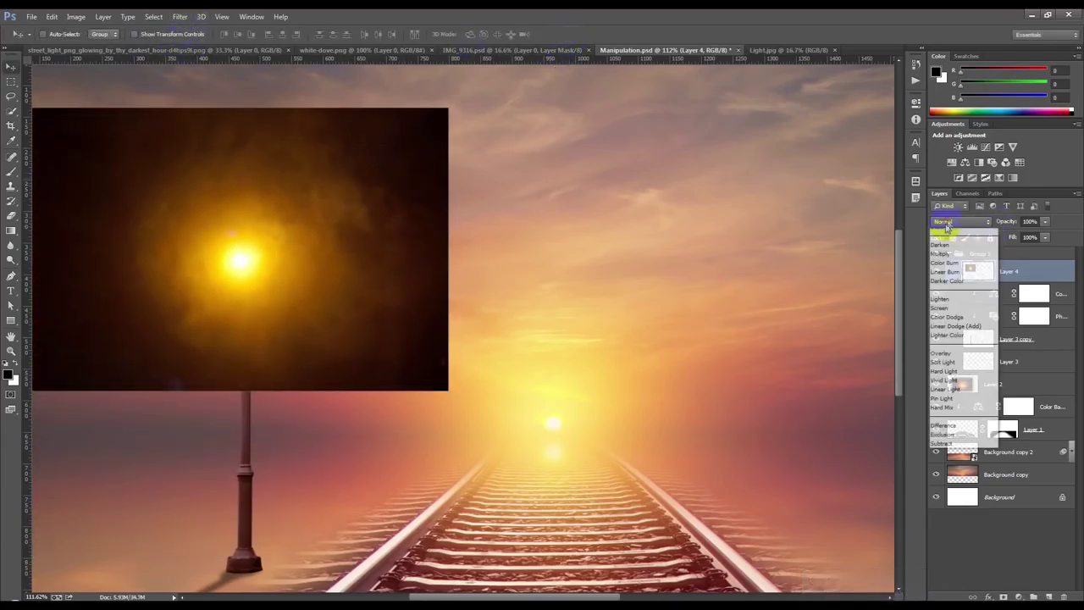
left_click(957, 314)
mouse_move(329, 258)
left_mouse_down()
mouse_move(341, 245)
mouse_move(333, 258)
left_mouse_up()
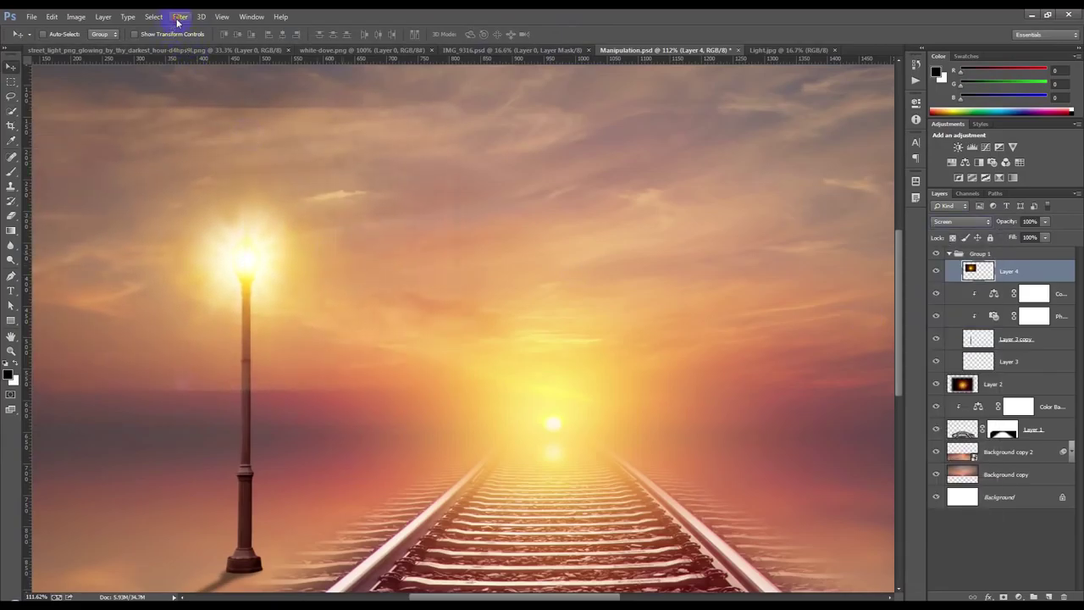
Step: Apply a Gaussian Blur to the light layer to soften the lamp glow and its hard edges
left_click(177, 17)
mouse_move(203, 138)
left_click(383, 218)
left_click_drag(764, 309, 804, 312)
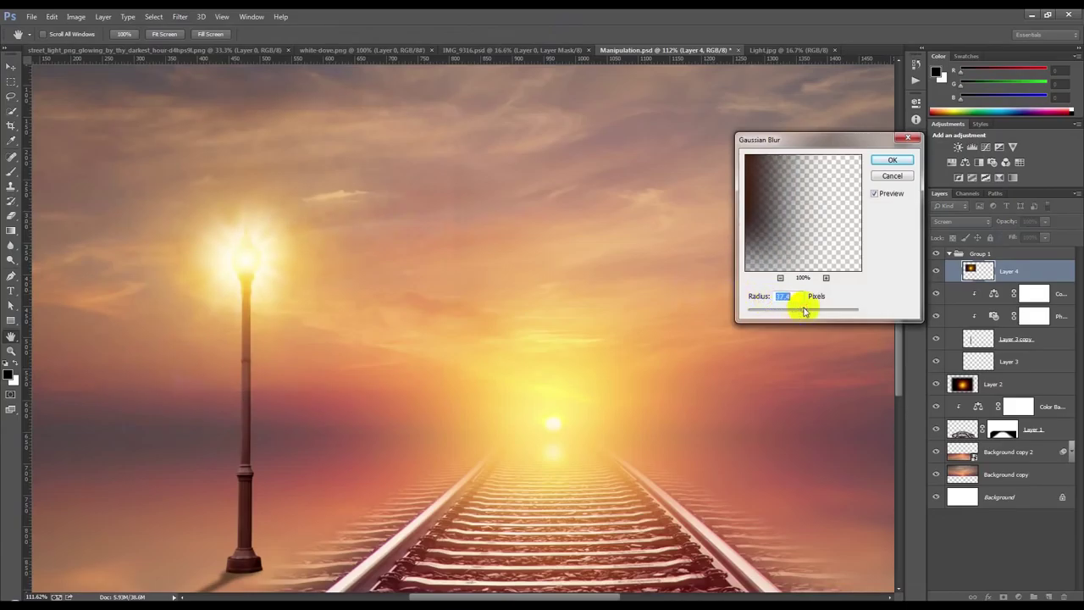
left_click(891, 159)
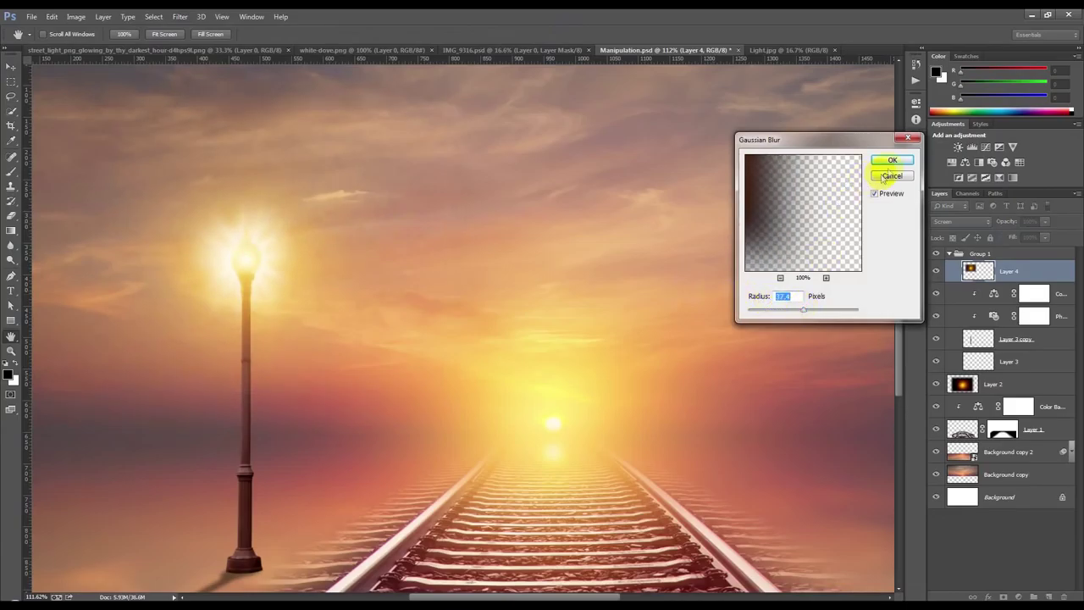
Step: Darken the light layer with Levels by raising the black input level, tightening the glow around the lamp
left_click(75, 17)
mouse_move(89, 45)
left_click(213, 56)
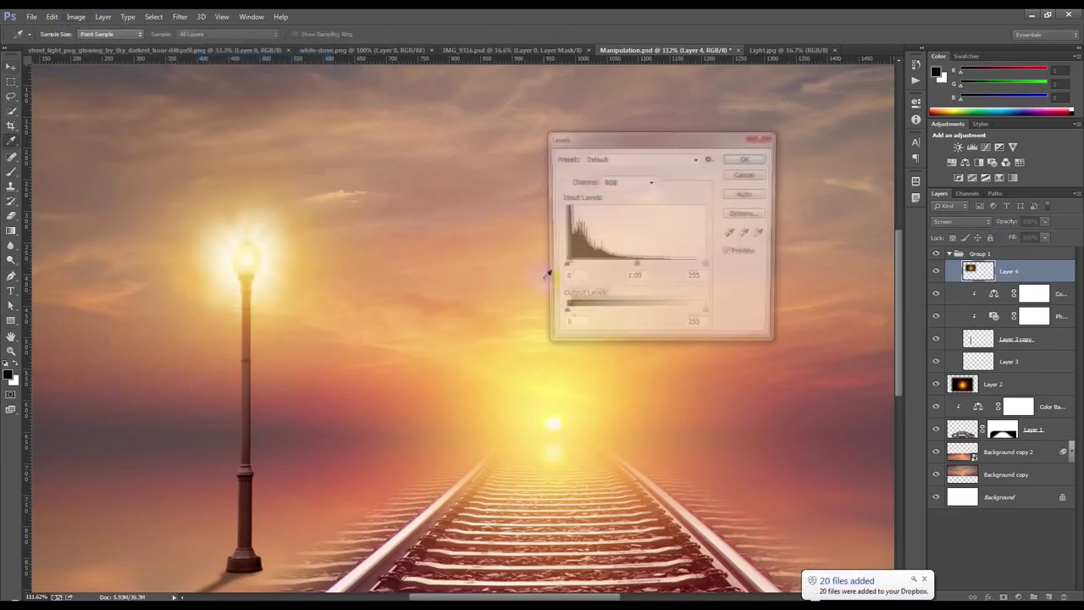
left_click_drag(566, 267, 627, 261)
left_click(740, 159)
key("v")
Step: Apply a second Gaussian Blur to the light layer, keeping the radius of the first blur
scroll(486, 323, "down", 4)
scroll(488, 328, "down", 3)
scroll(491, 338, "up", 3)
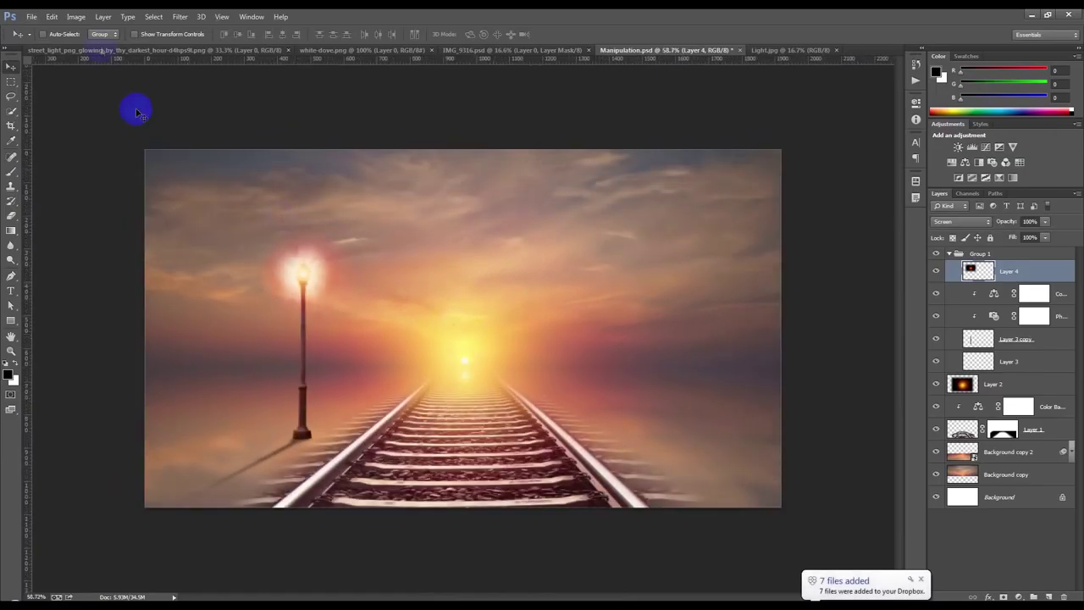
left_click(180, 16)
mouse_move(203, 141)
left_click(366, 222)
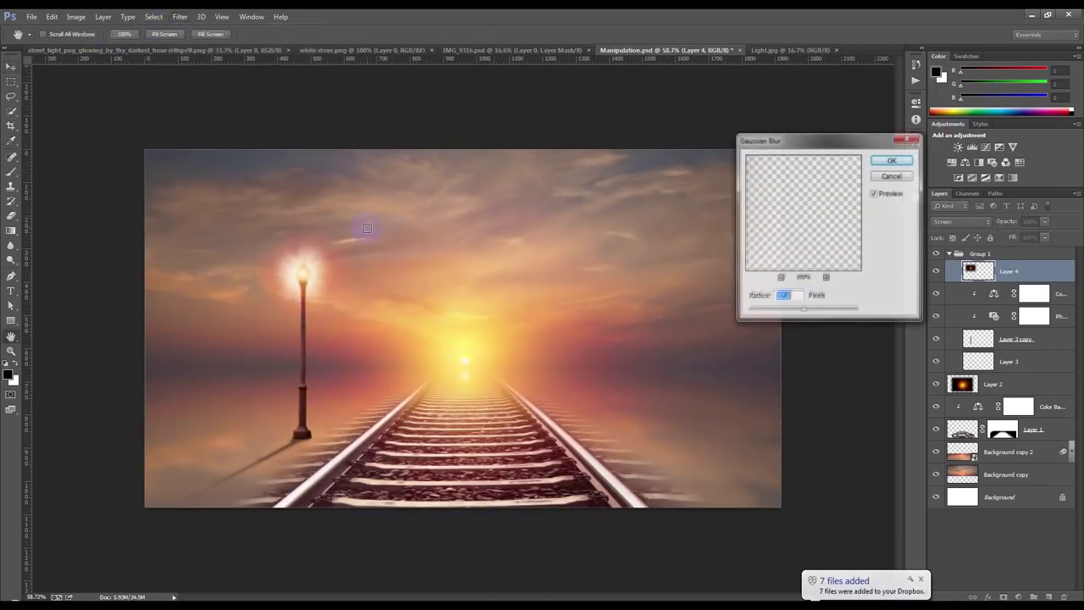
key("Return")
scroll(525, 254, "up", 3)
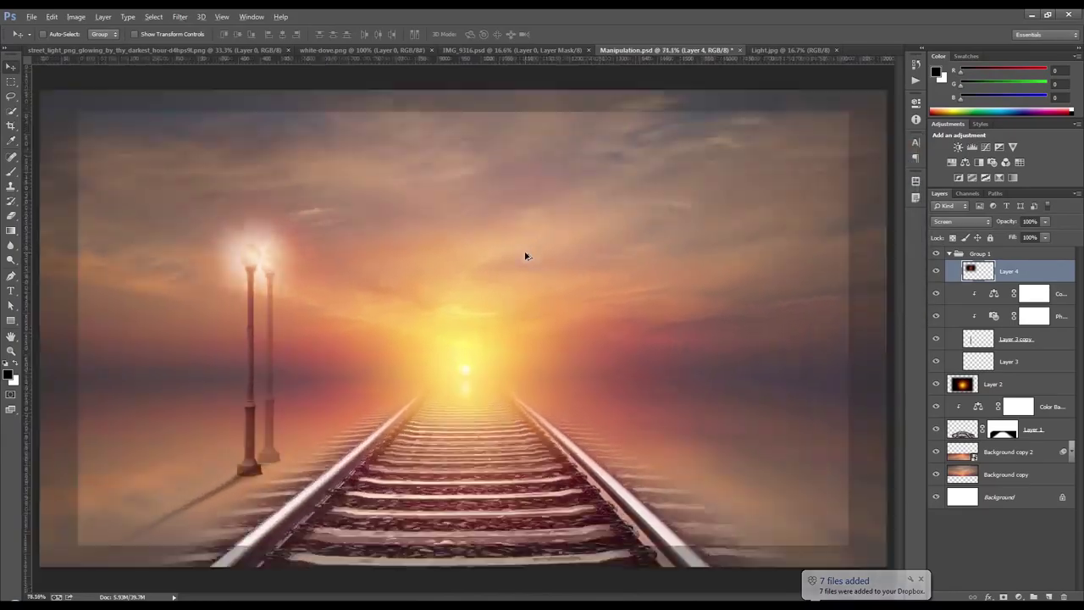
Step: Collapse the street light group, duplicate it to the right of the track and flip the copy horizontally
left_click(949, 254)
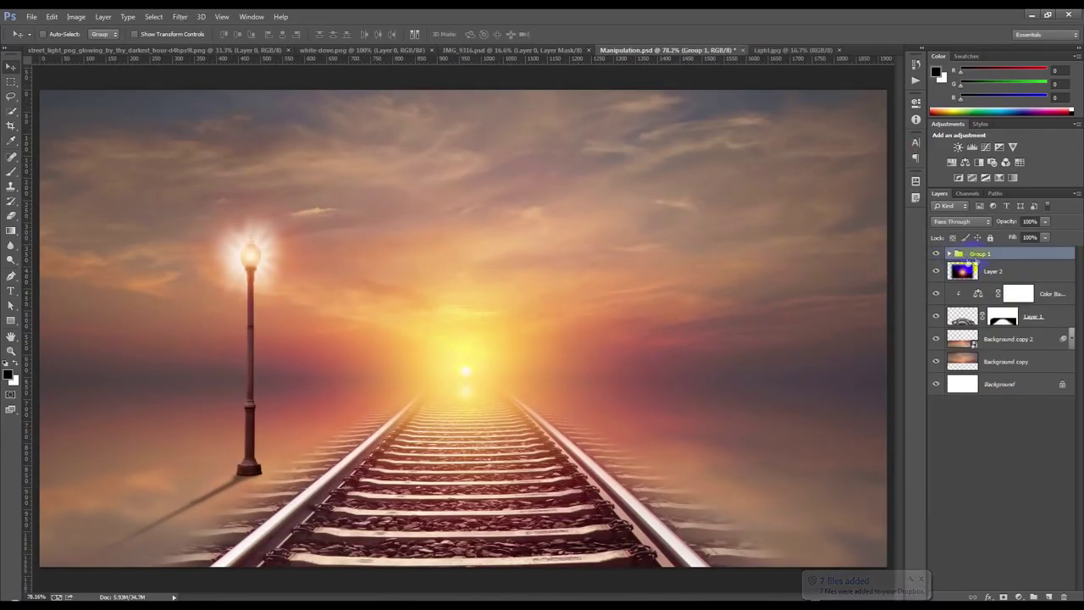
left_click_drag(288, 390, 718, 411)
key("ctrl+t")
right_click(696, 412)
left_click(744, 580)
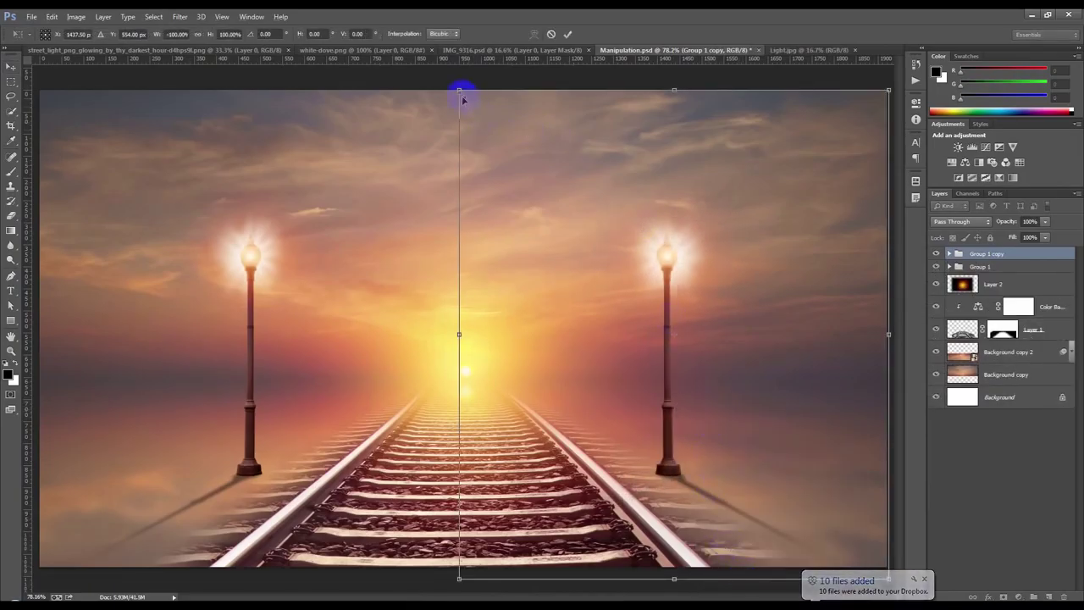
Step: Scale the flipped street light to about 31%, place it in the distance beside the right rail and set its opacity to 50%
left_click_drag(460, 91, 606, 258)
left_click_drag(692, 382, 594, 413)
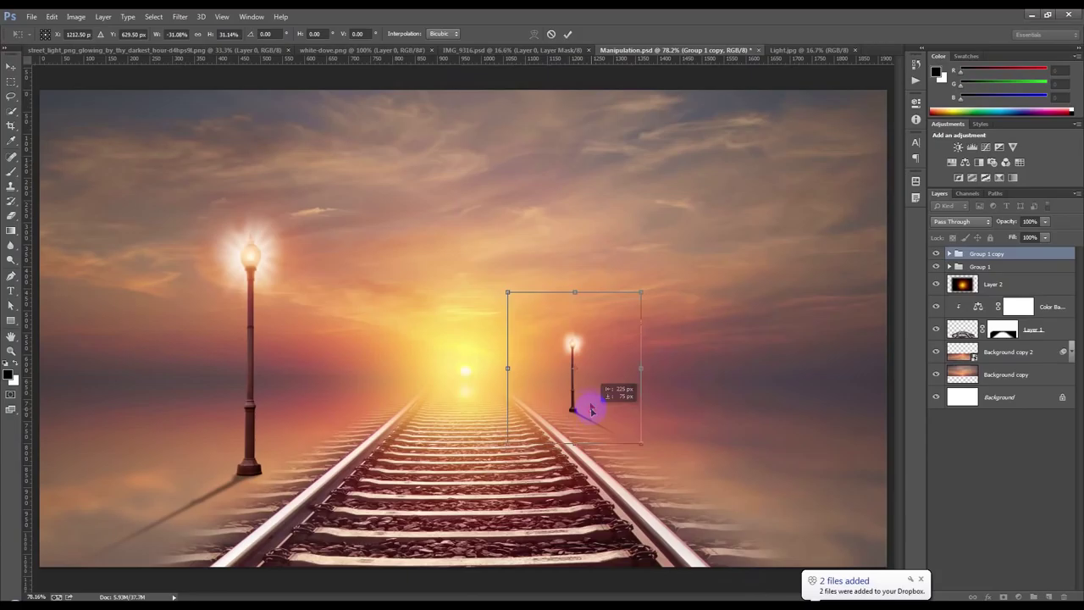
left_click(567, 33)
key("ctrl+minus")
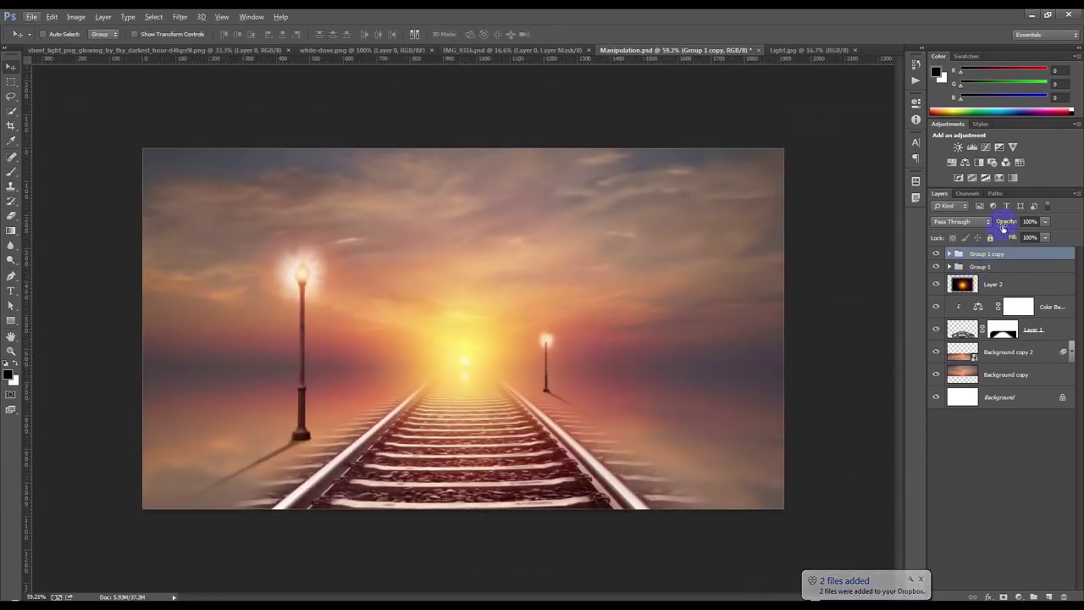
key("5")
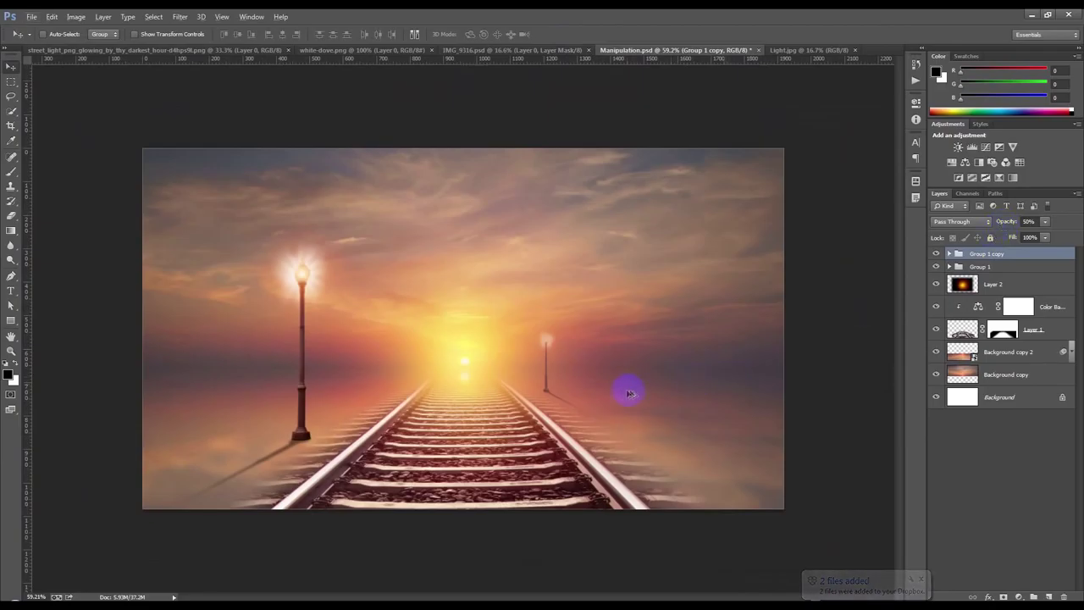
Step: Duplicate the small faded street light to the left of the track and flip the copy horizontally
key("ctrl+plus")
left_click_drag(623, 398, 428, 380)
scroll(303, 388, "up", 1)
scroll(303, 388, "up", 2)
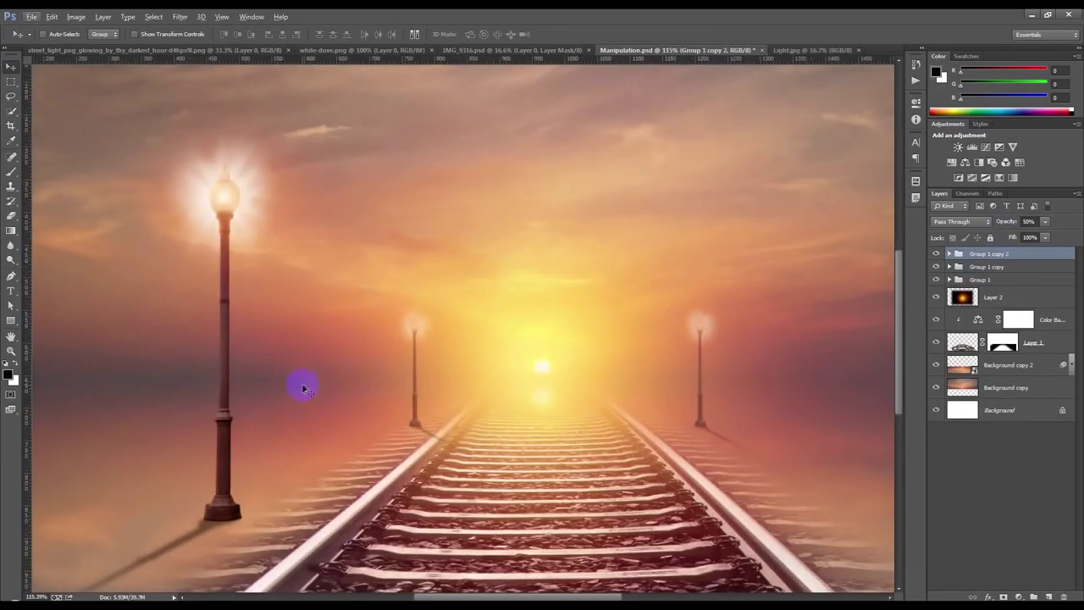
key("ctrl+t")
right_click(516, 458)
left_click(582, 432)
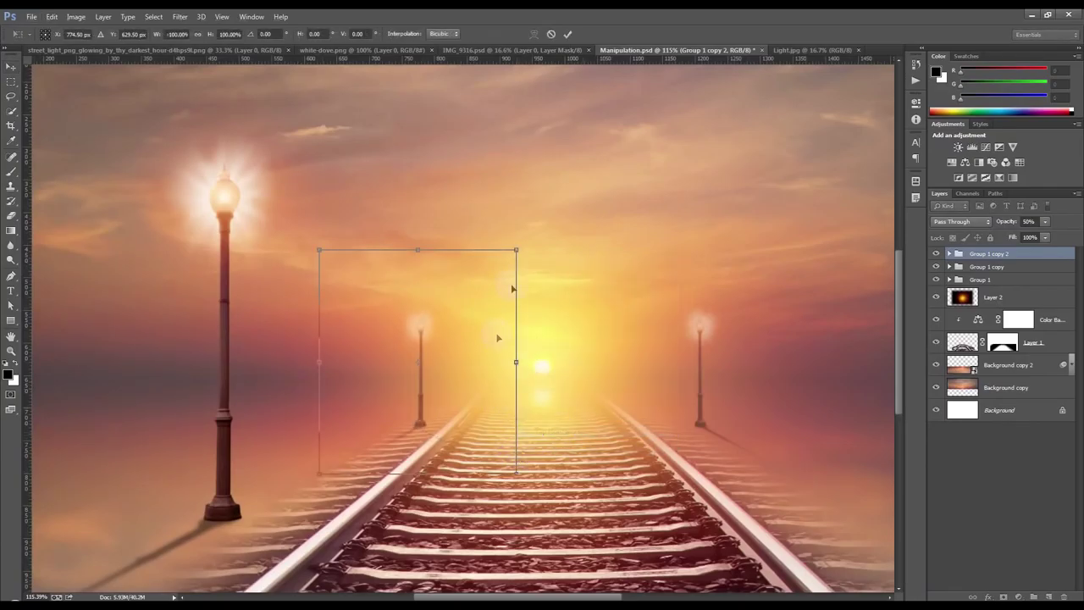
Step: Scale the new left copy to about 39%, place it near the horizon beside the left rail and set its opacity to 19%
left_click_drag(515, 250, 468, 330)
left_click_drag(440, 367, 431, 383)
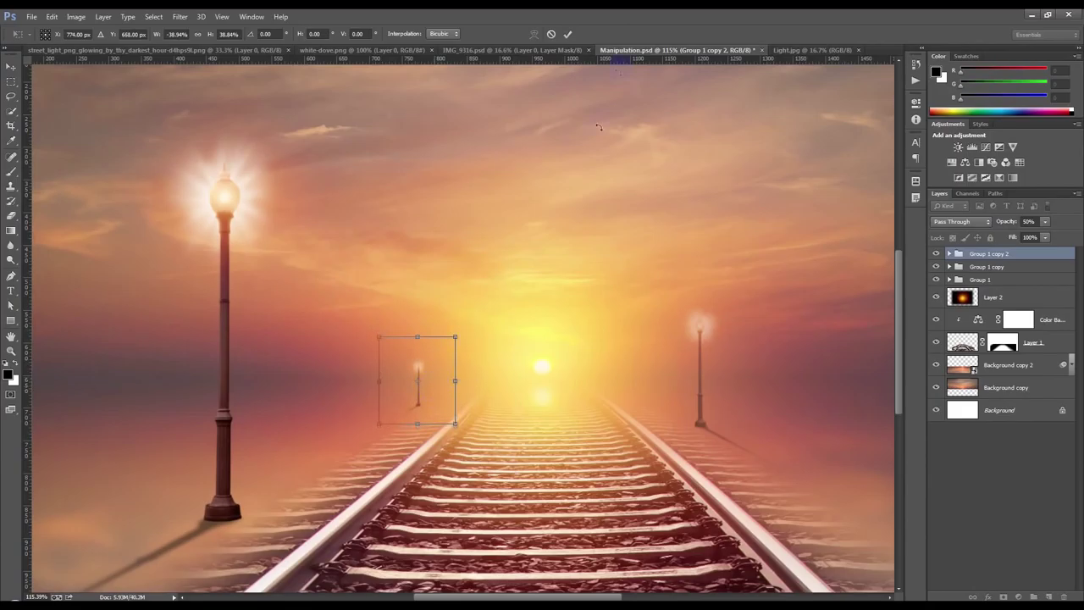
left_click(567, 34)
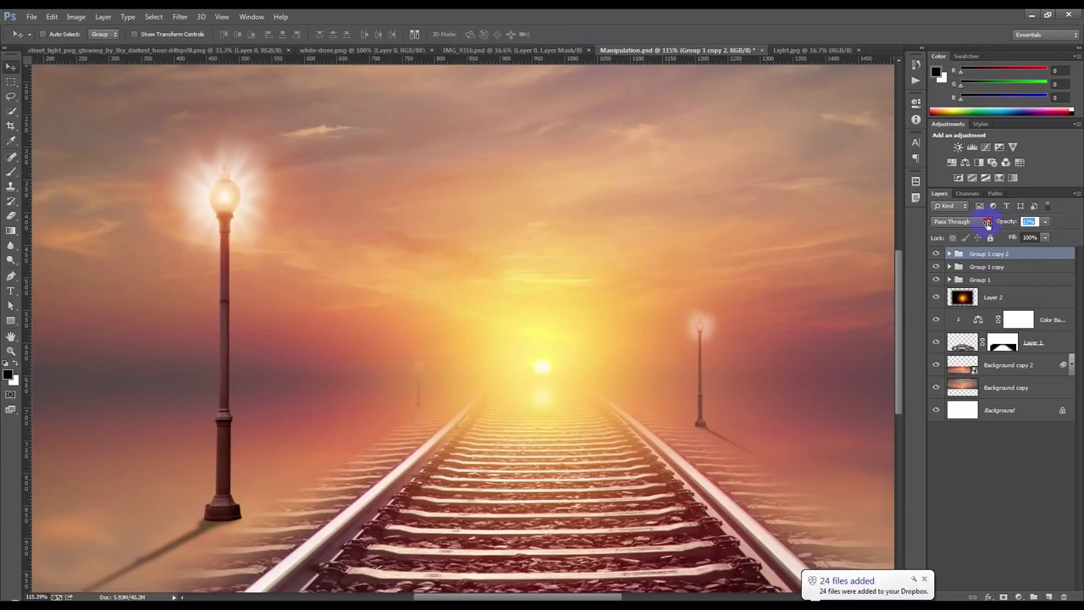
Step: Duplicate the original large street light group to the right of the track and flip the copy horizontally
scroll(688, 319, "down", 5)
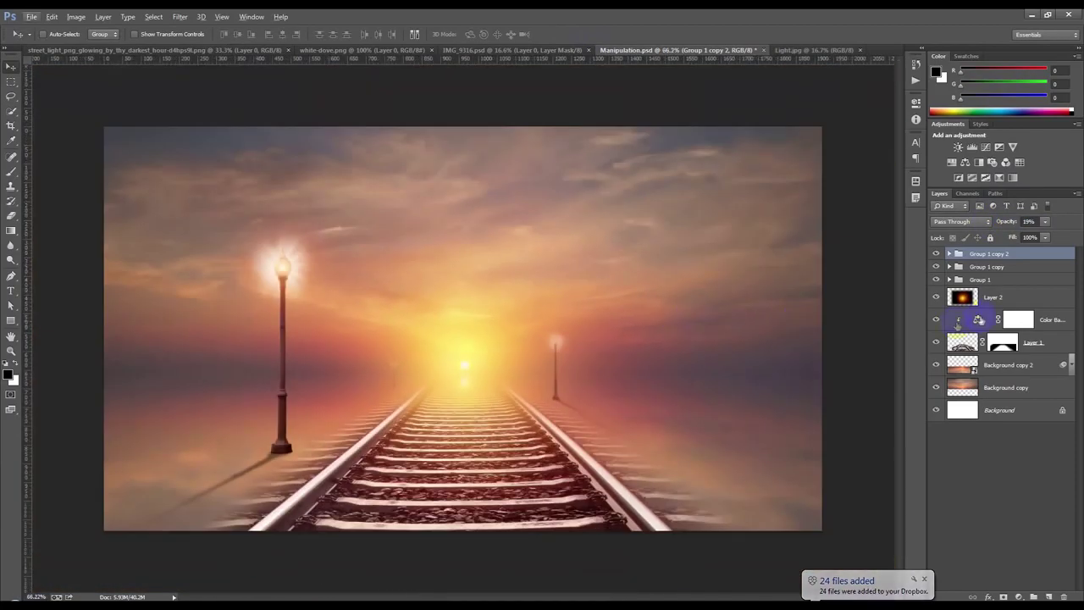
left_click(983, 280)
left_click_drag(457, 382, 814, 422)
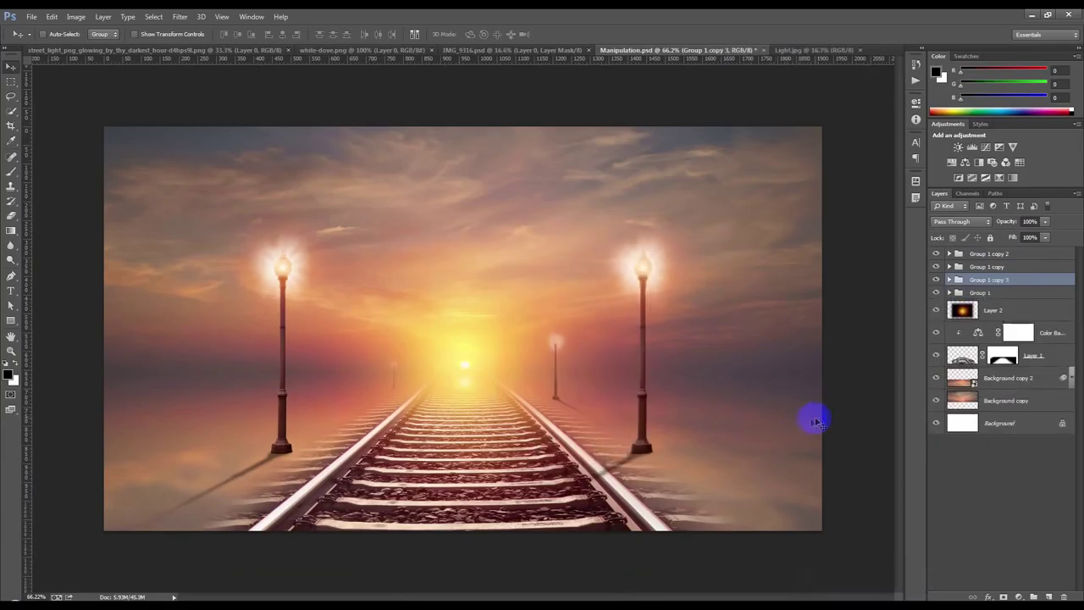
key("ctrl+t")
right_click(688, 418)
left_click(726, 392)
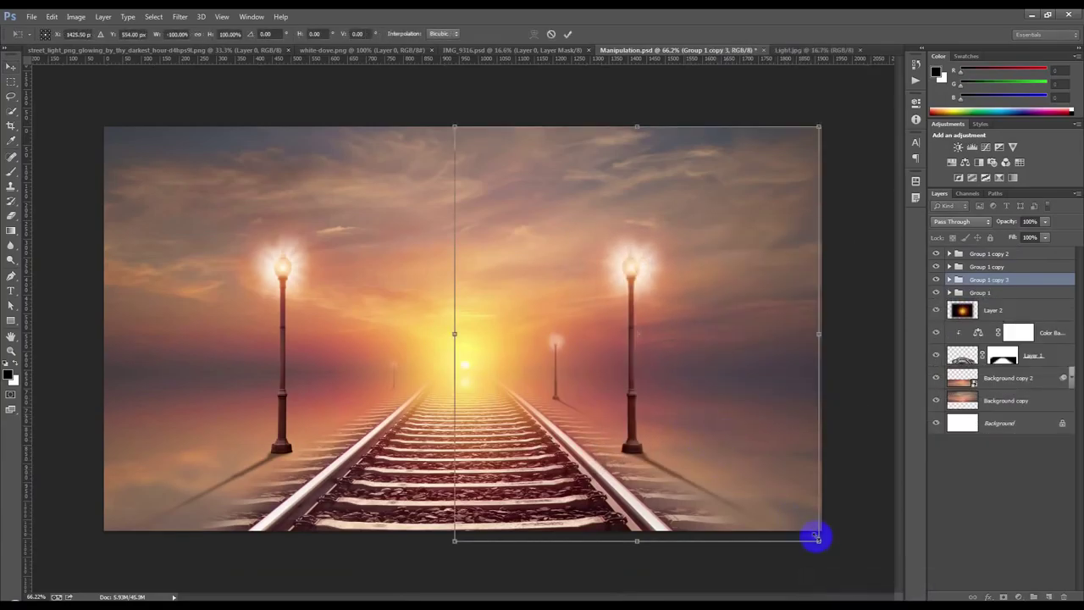
Step: Enlarge the flipped large street light to about 135% and place it in the foreground near the image's right edge
left_click_drag(818, 542, 833, 440)
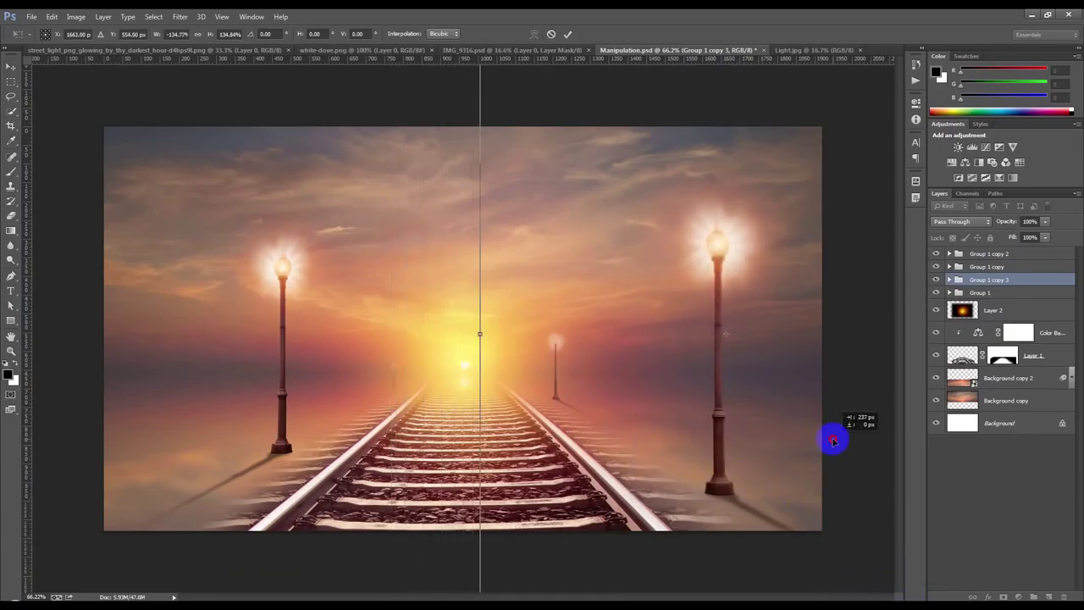
left_click_drag(834, 441, 828, 437)
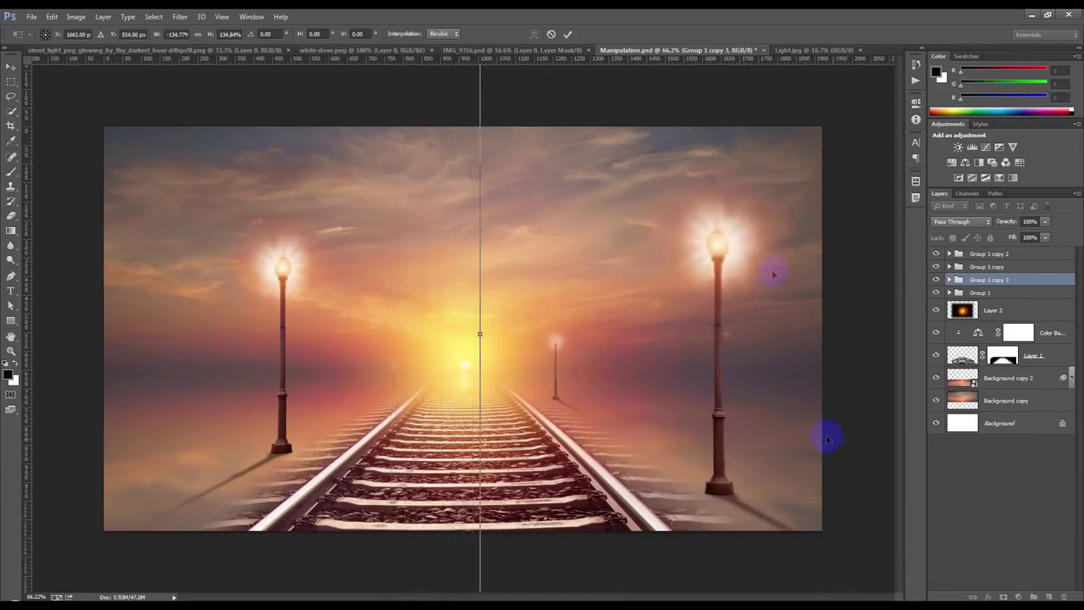
left_click(569, 34)
scroll(691, 275, "up", 1)
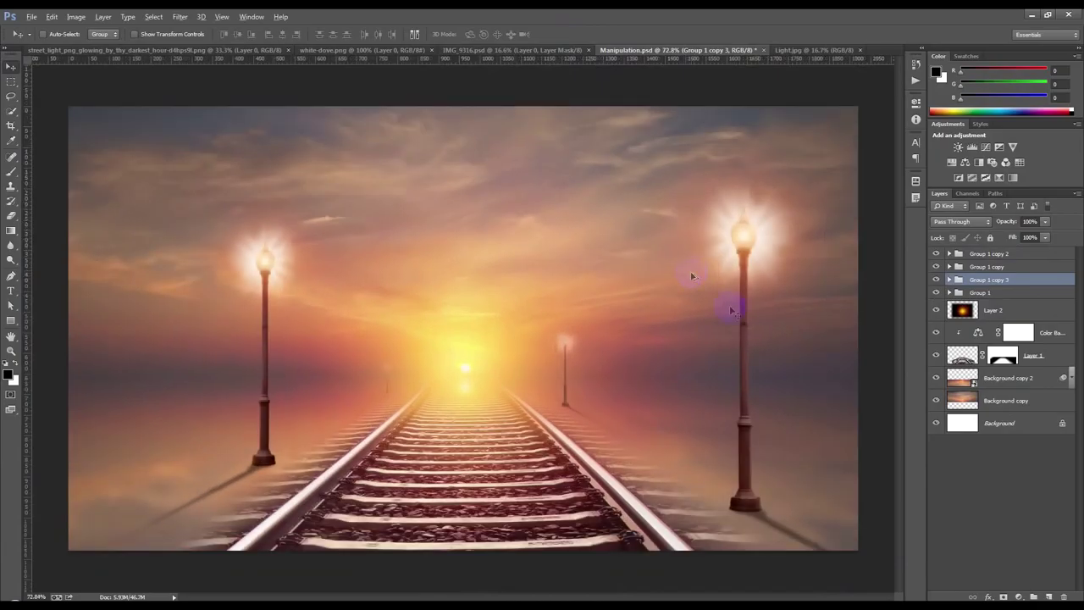
left_click_drag(762, 329, 758, 330)
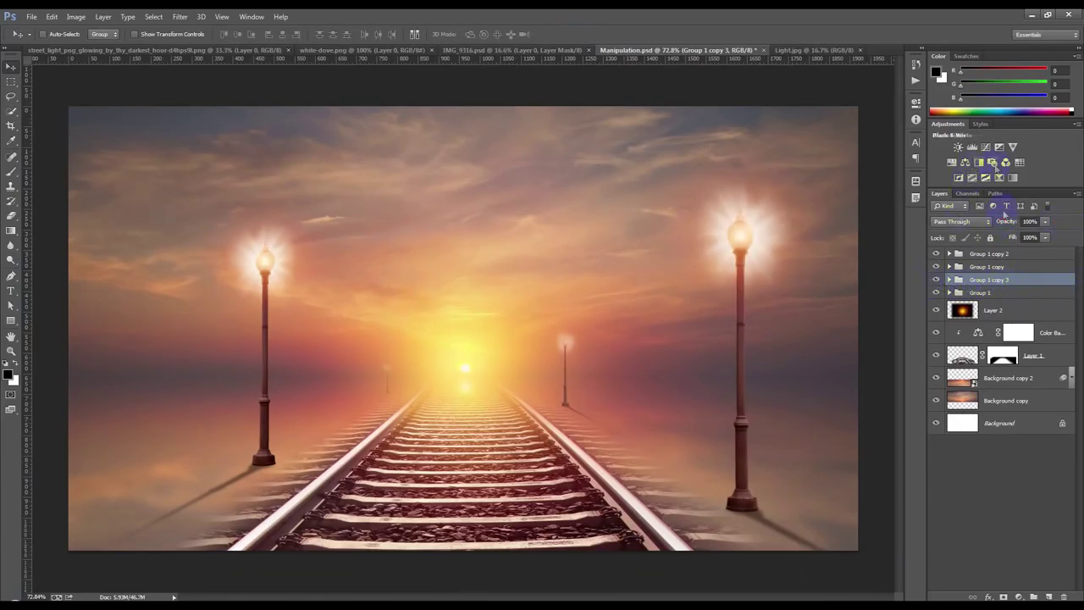
Step: Keep the foreground street light group at 100% opacity and save the composite
left_click(998, 222)
key("Return")
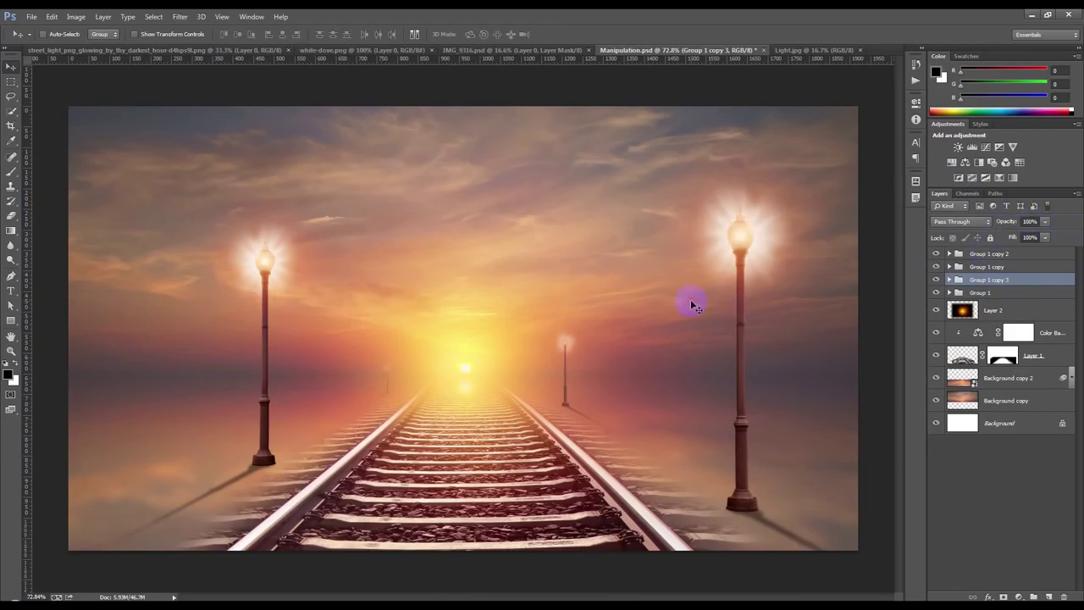
key("ctrl+s")
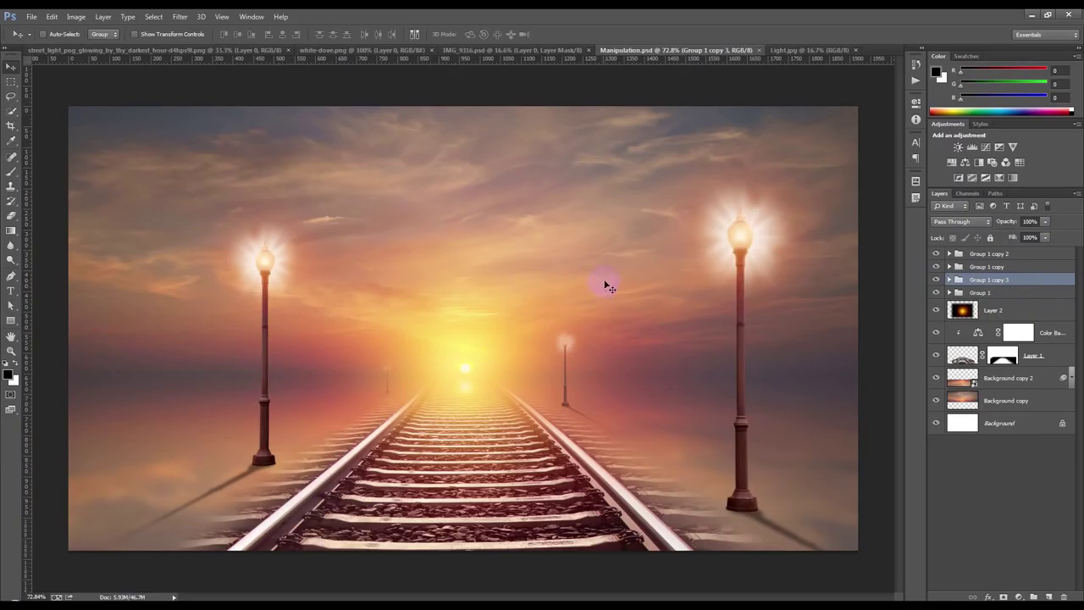
Step: Expand Group 1 and set its street light layer, Layer 3 copy, to Multiply blend mode
left_click(951, 292)
left_click(995, 378)
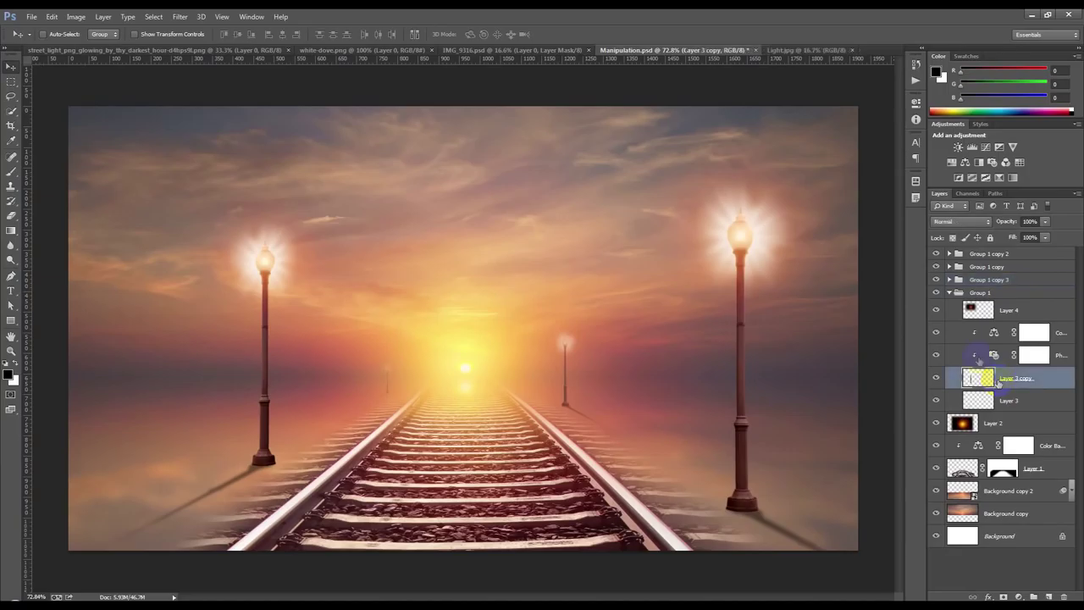
left_click(959, 223)
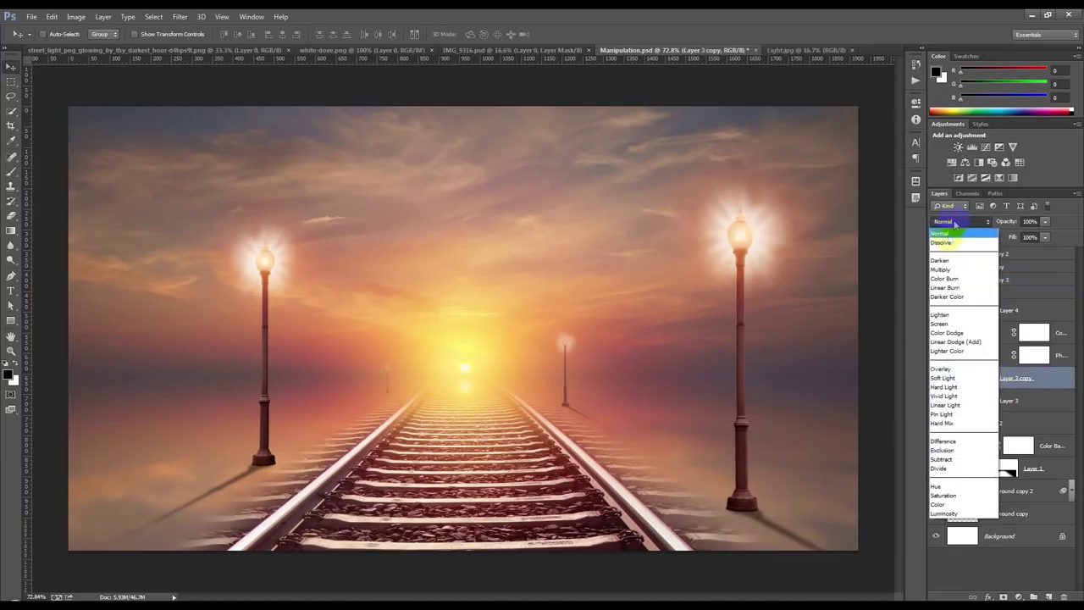
left_click(946, 269)
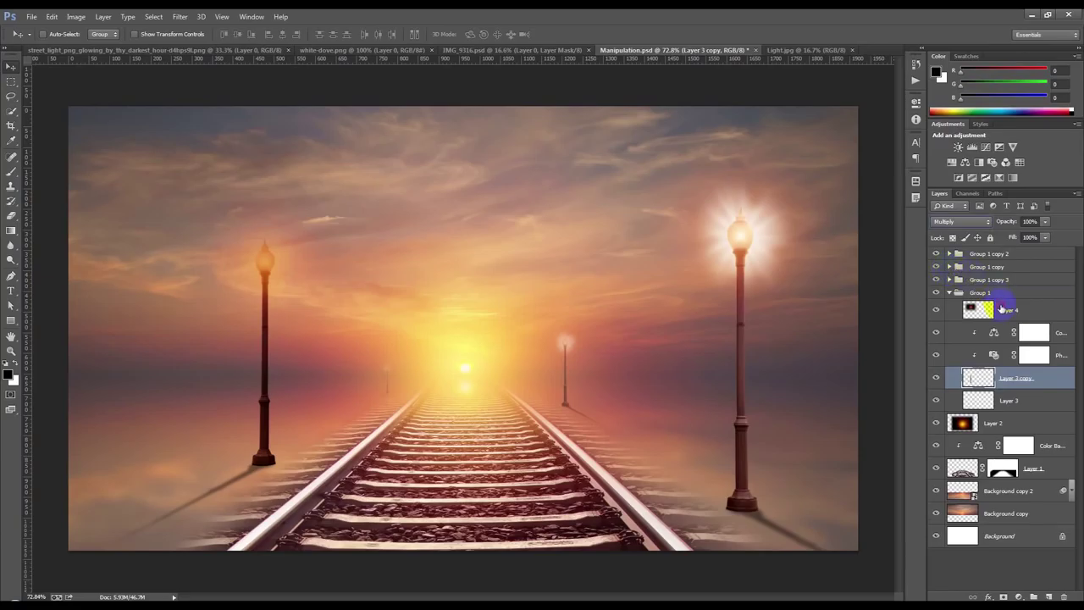
Step: Duplicate the multiplied street light layer in Group 1 and set the duplicate's blend mode to Normal
left_click(1001, 310)
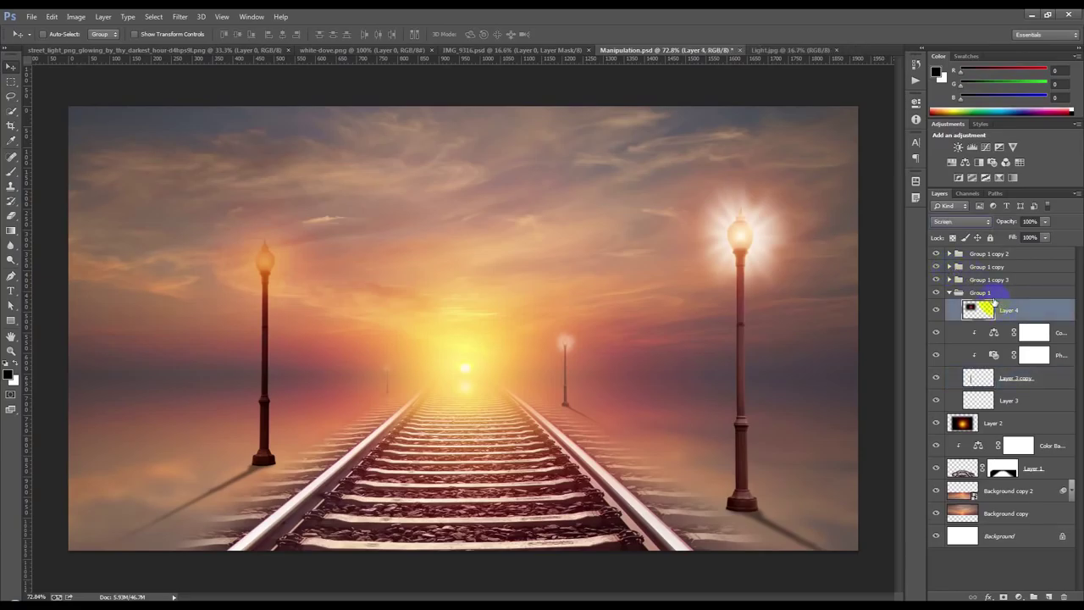
left_click(1008, 382)
key("ctrl+j")
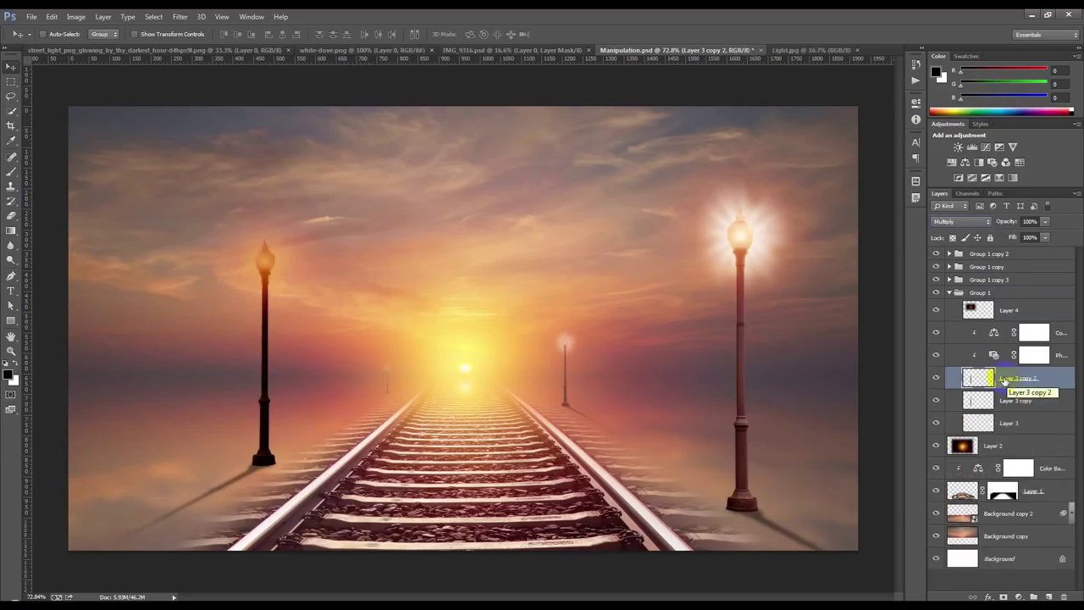
left_click(959, 221)
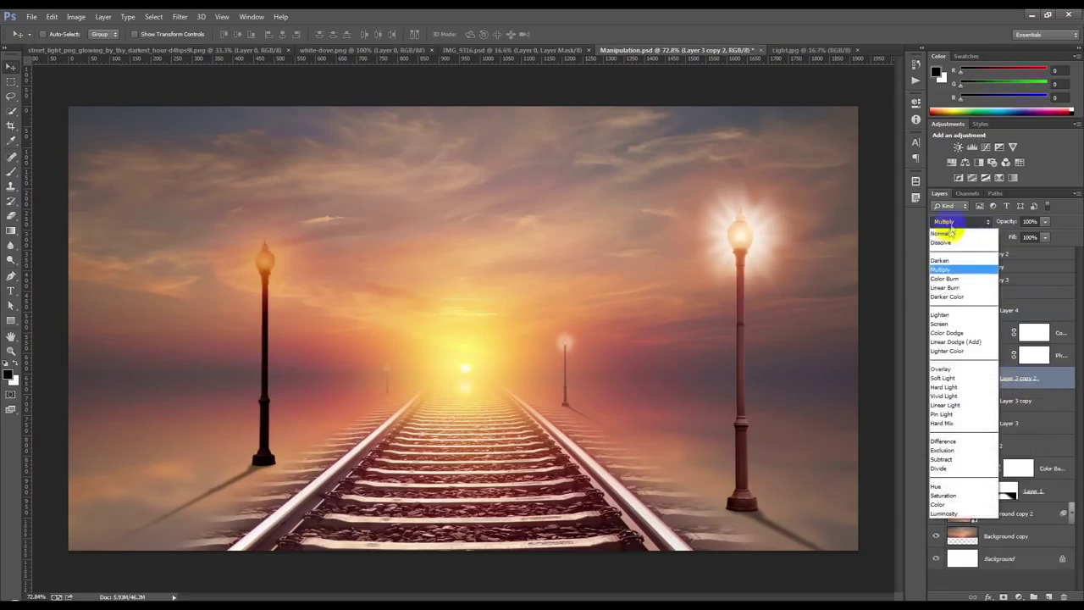
left_click(947, 234)
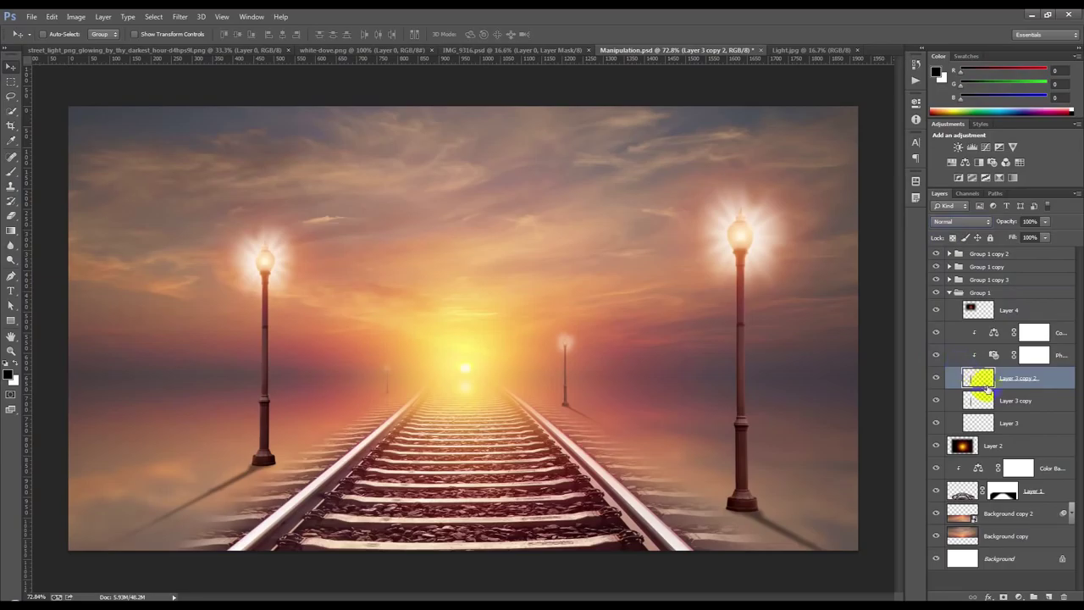
left_click(12, 172)
mouse_move(259, 242)
left_mouse_down()
mouse_move(241, 269)
mouse_move(293, 251)
mouse_move(292, 222)
left_mouse_up()
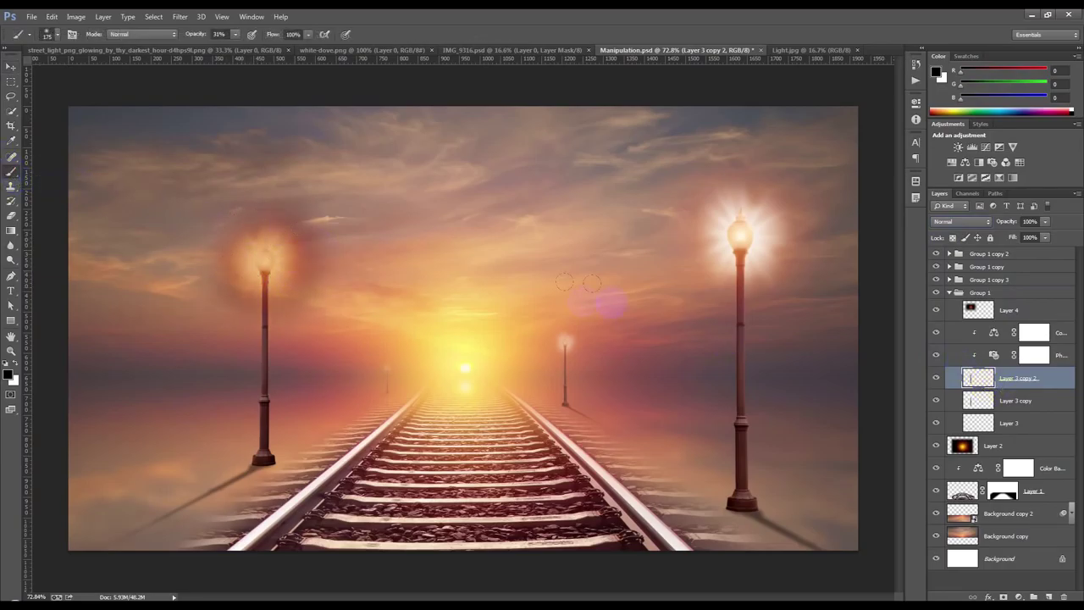
key("ctrl+z")
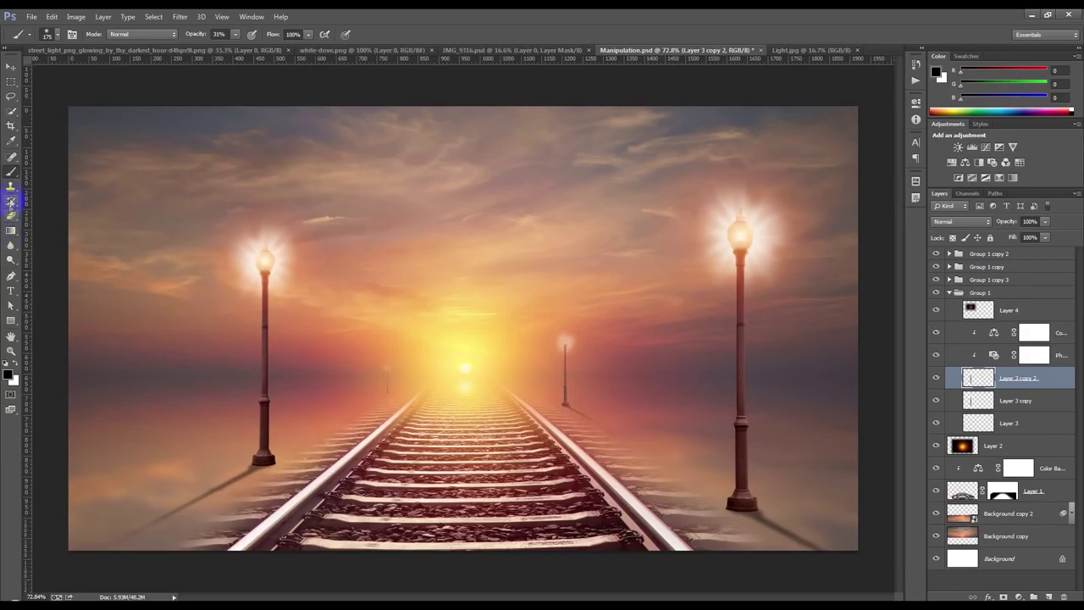
Step: Erase the white halo around the large left street light's lamp on Group 1's duplicate layer, Layer 3 copy 2
left_click(12, 213)
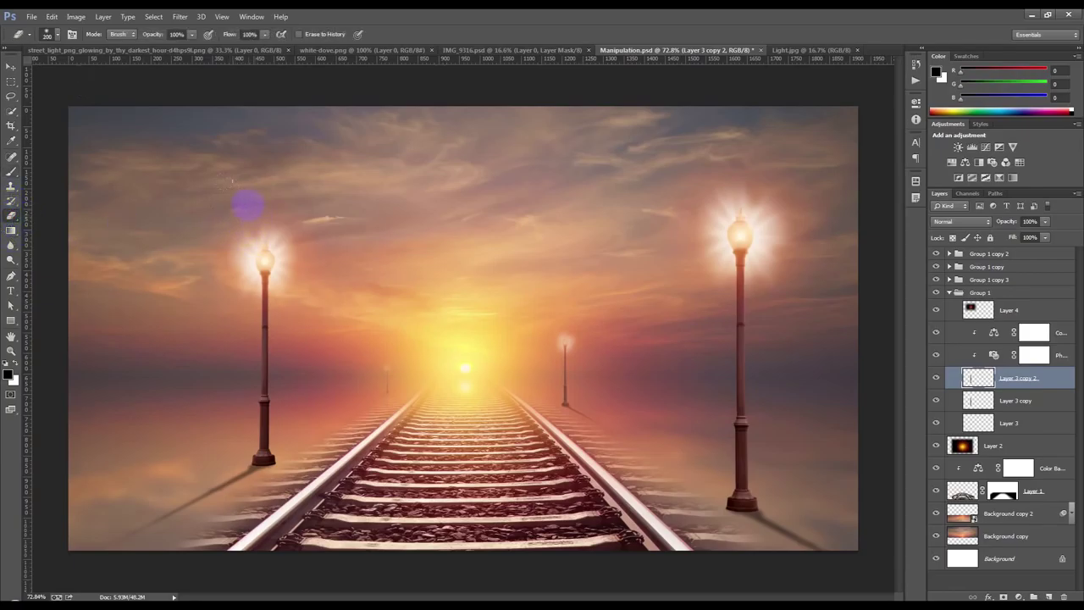
mouse_move(250, 204)
left_mouse_down()
mouse_move(217, 302)
mouse_move(276, 317)
mouse_move(300, 297)
mouse_move(310, 226)
left_mouse_up()
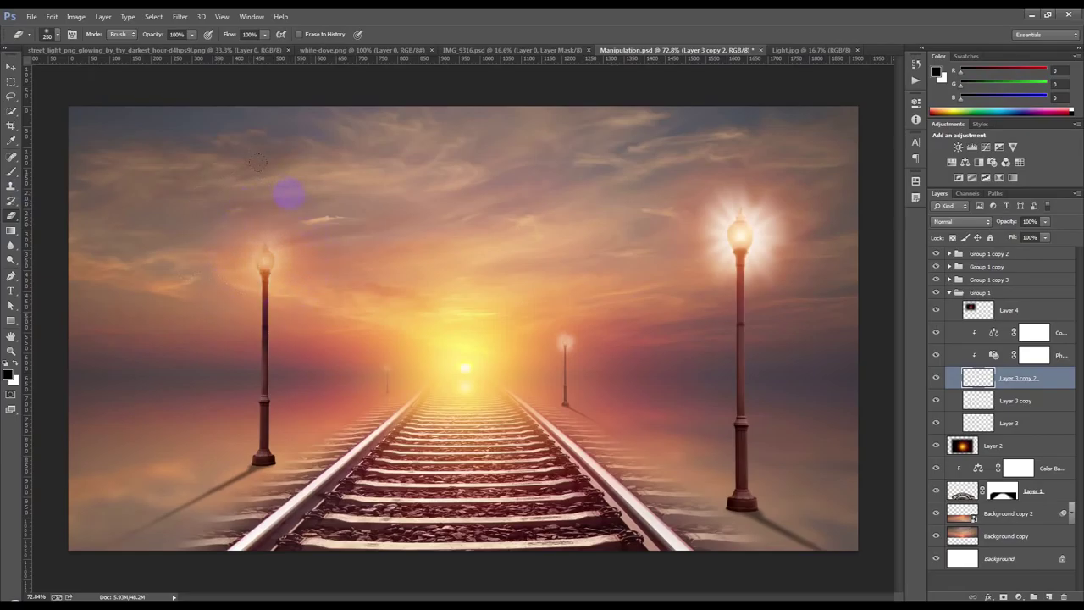
left_click(11, 67)
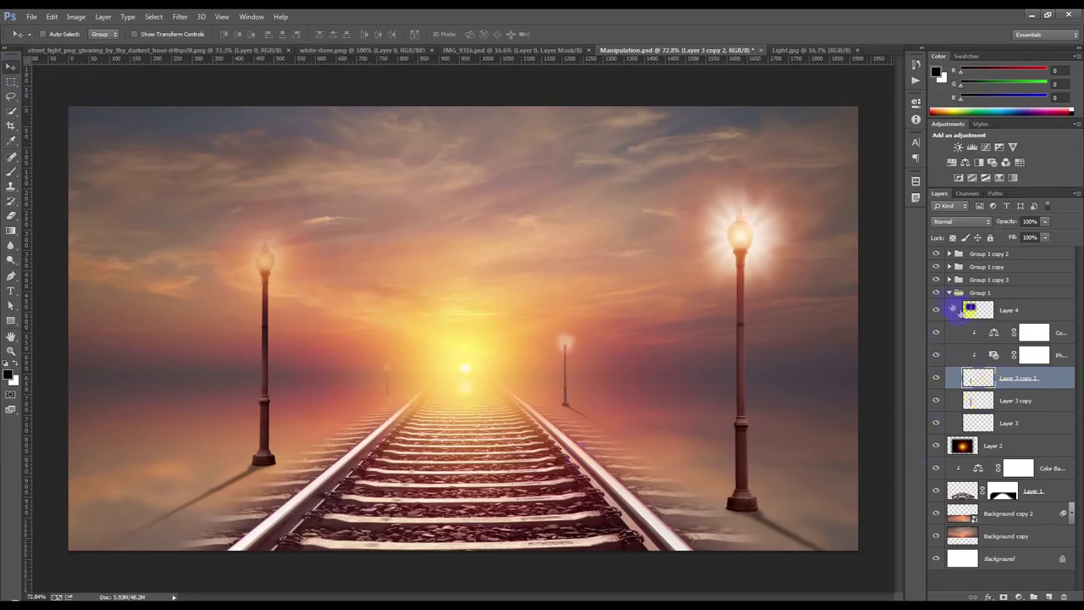
Step: Duplicate Layer 3 copy in Group 1 copy 3 and set the original Layer 3 copy to Multiply blend mode
left_click(949, 293)
left_click(953, 282)
left_click(949, 280)
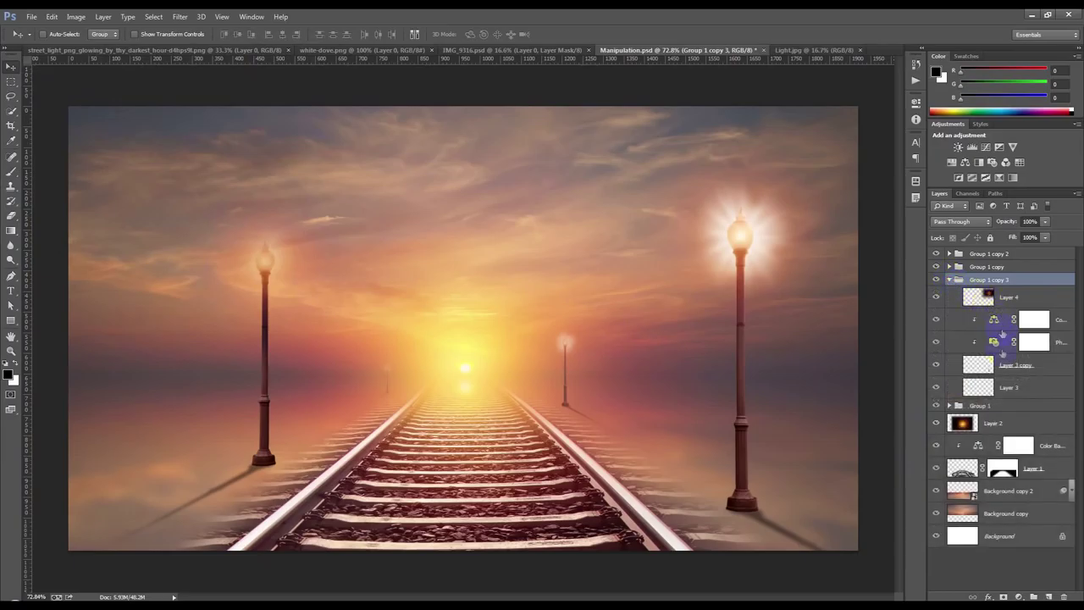
left_click(1005, 374)
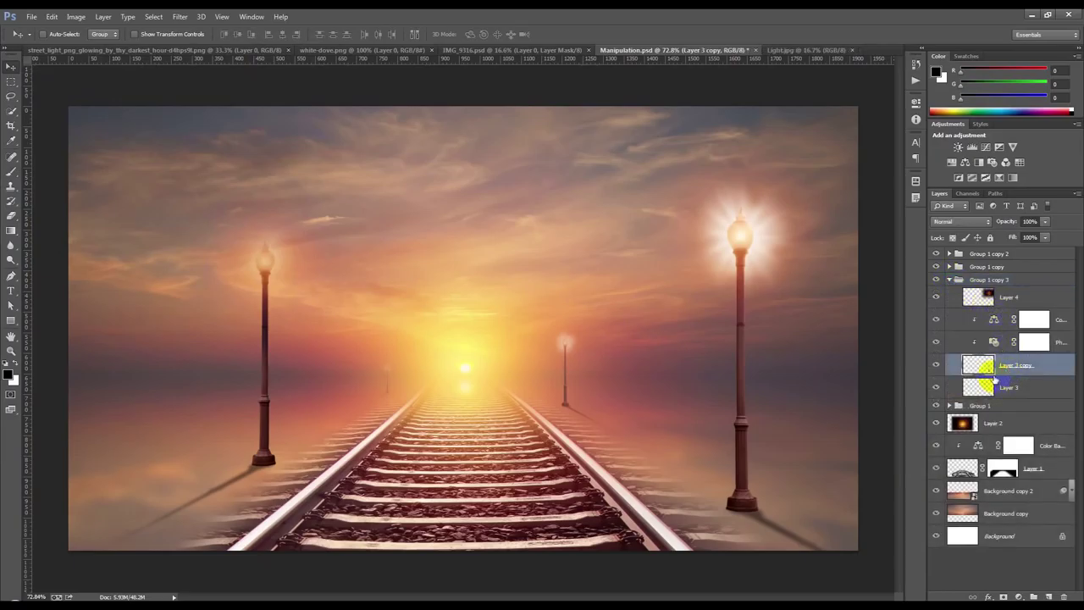
key("ctrl+j")
left_click(961, 221)
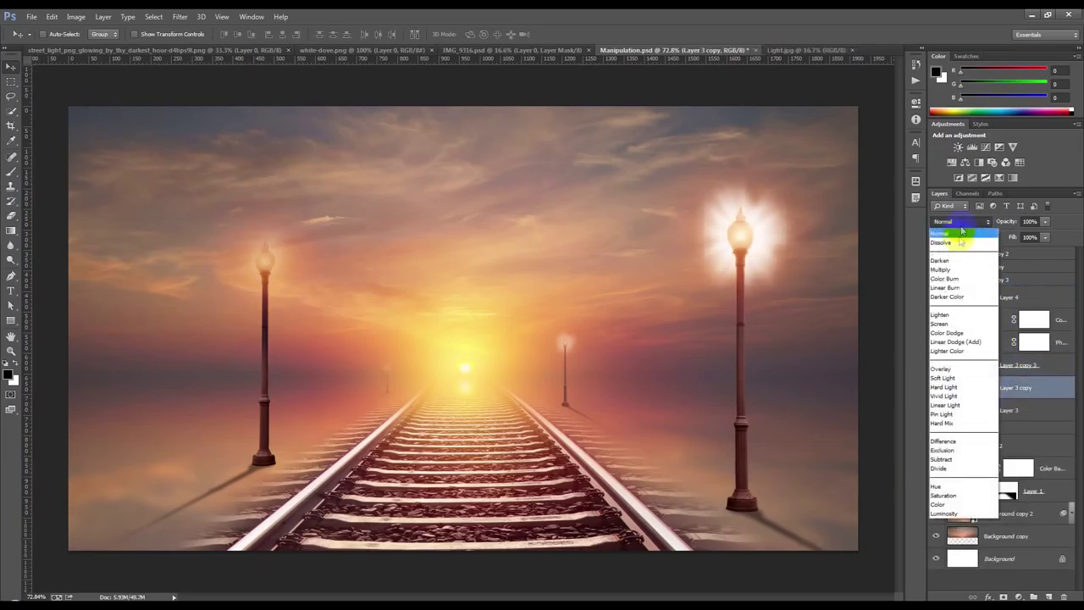
left_click(954, 269)
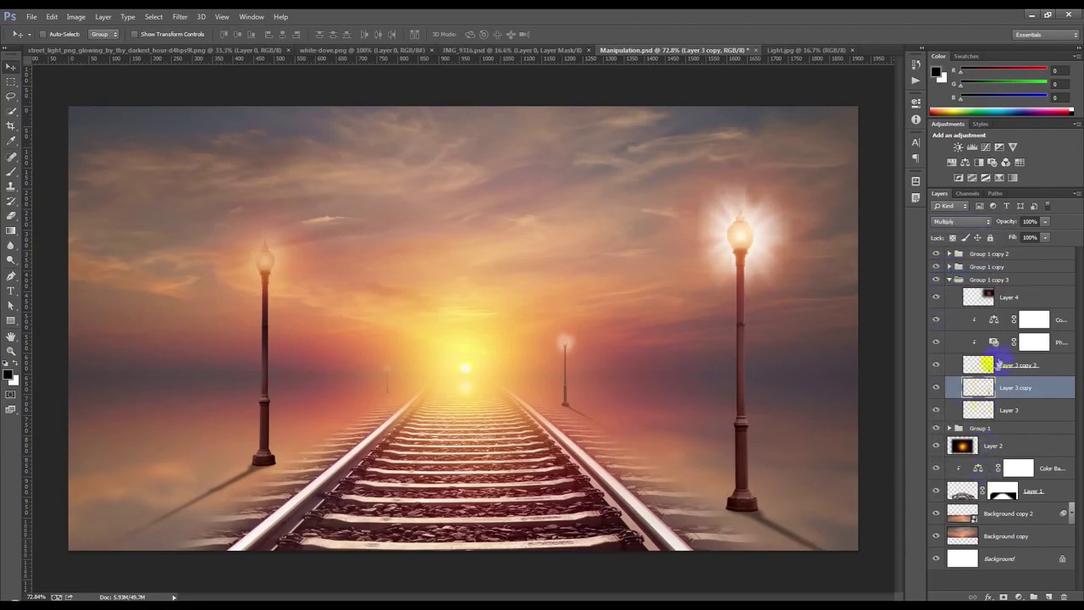
Step: Erase the white halo around the large right street light's lamp on Group 1 copy 3's duplicate layer
left_click(995, 364)
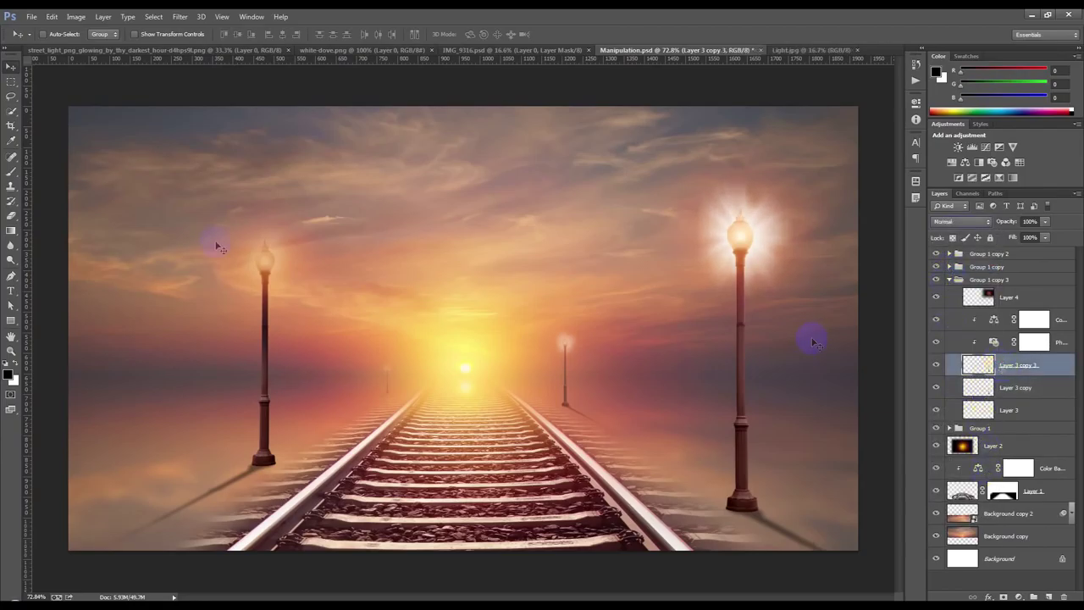
left_click(12, 216)
mouse_move(752, 174)
left_mouse_down()
mouse_move(696, 206)
mouse_move(688, 253)
mouse_move(697, 275)
mouse_move(746, 308)
mouse_move(784, 303)
mouse_move(798, 265)
mouse_move(802, 233)
mouse_move(783, 197)
left_mouse_up()
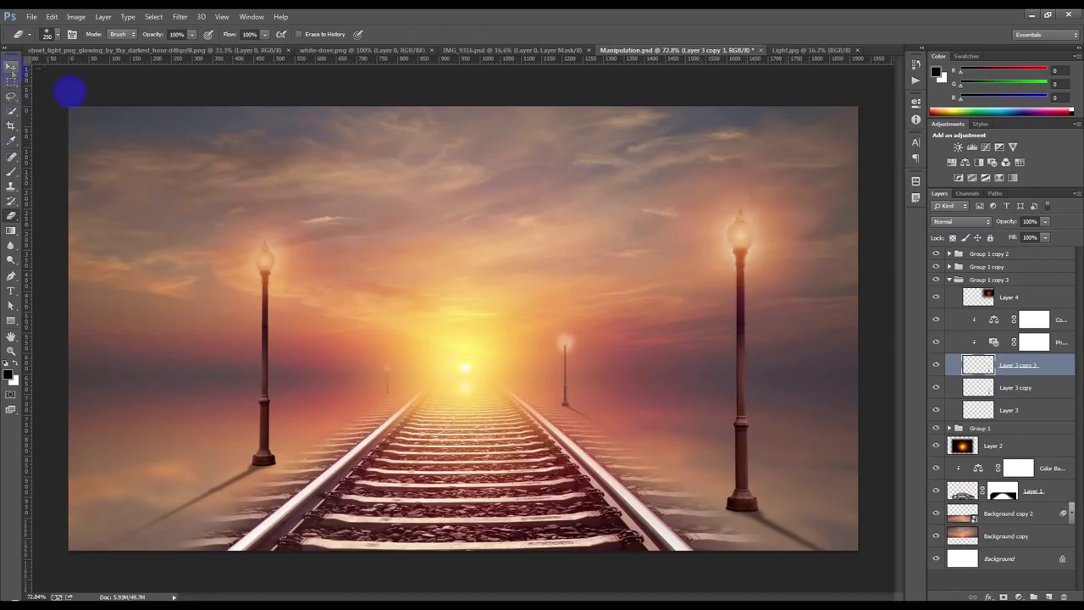
Step: Duplicate Layer 3 copy in Group 1 copy and set the original Layer 3 copy to Multiply blend mode
left_click(949, 279)
left_click(949, 267)
left_click(987, 354)
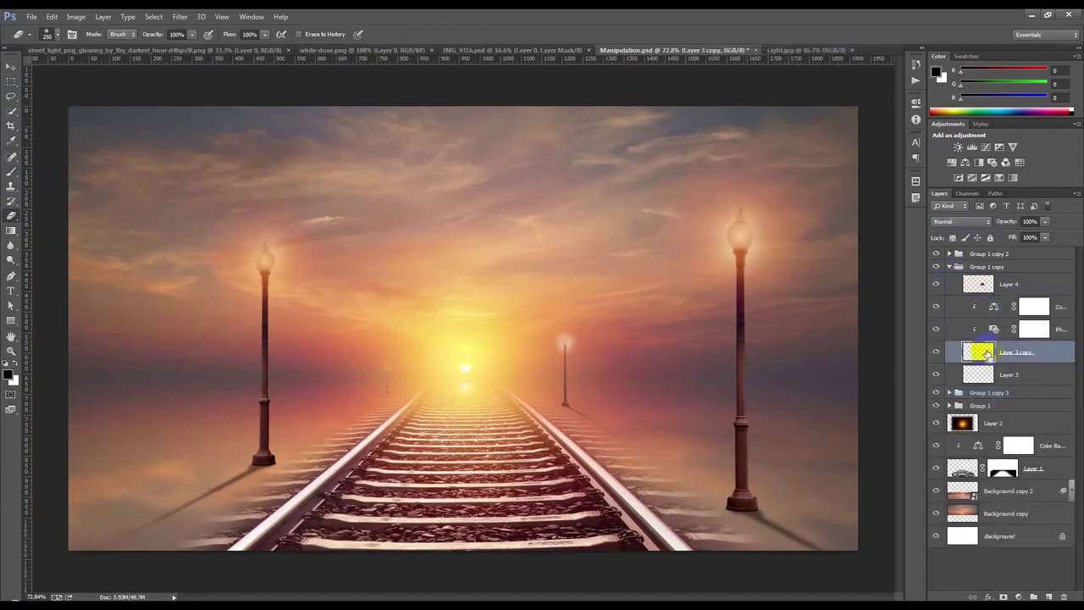
key("ctrl+j")
left_click(984, 374)
left_click(961, 222)
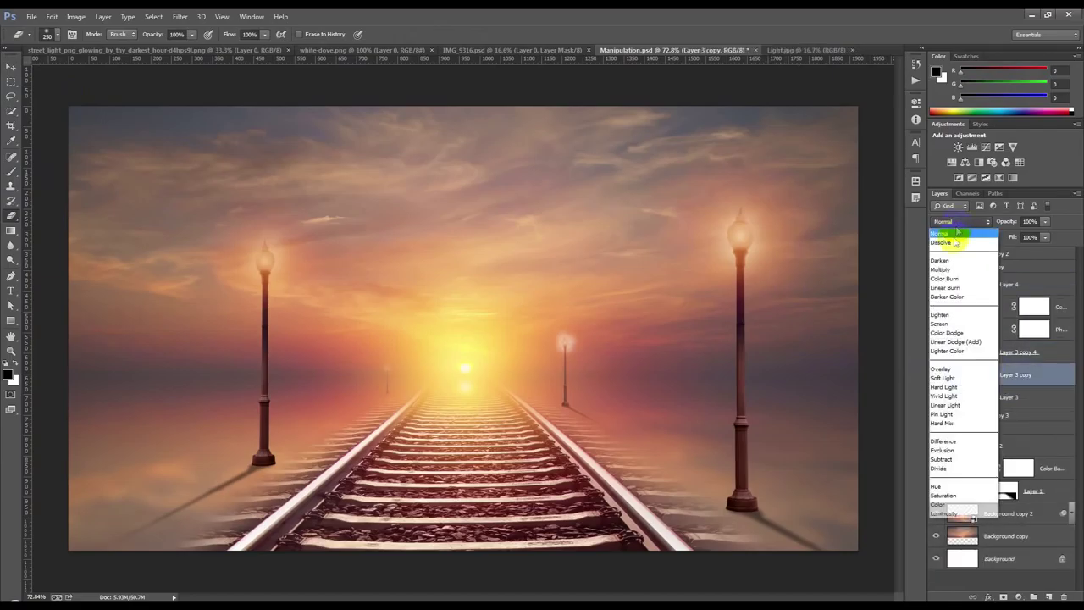
left_click(951, 265)
Step: Erase the white halo around the small right street light's lamp on Group 1 copy's duplicate layer, using a size 45 eraser
left_click(983, 355)
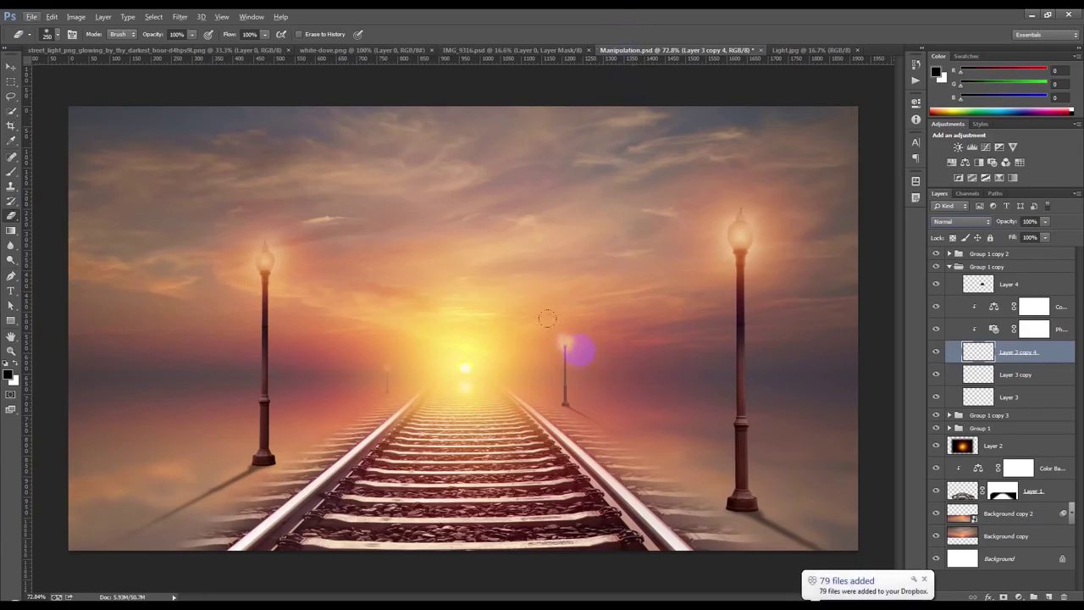
key("ctrl+plus")
key("ctrl+plus")
key("ctrl+plus")
key("ctrl+plus")
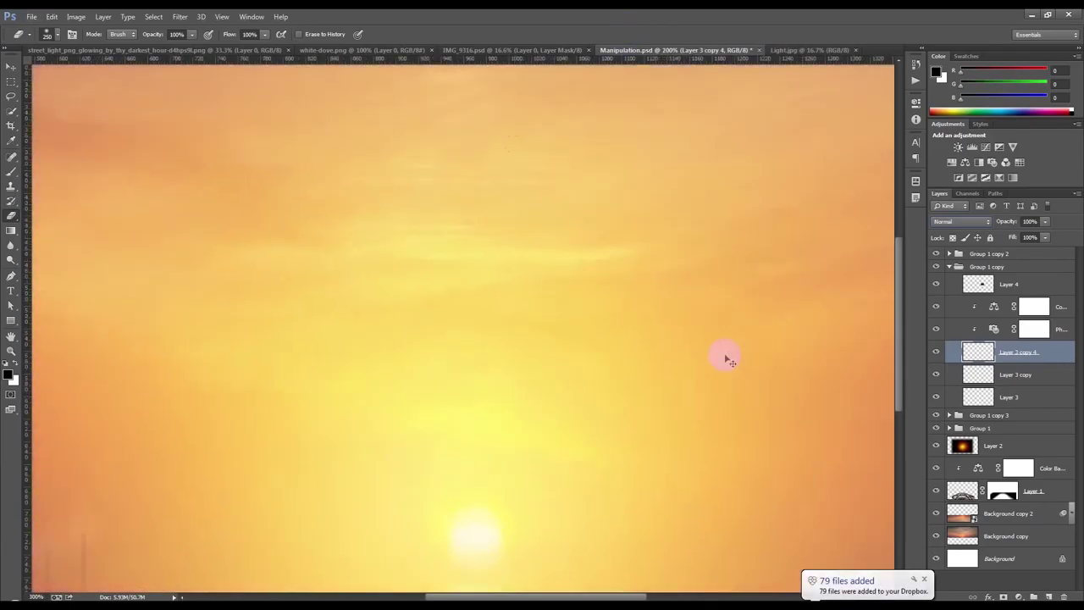
left_click_drag(724, 372, 314, 302)
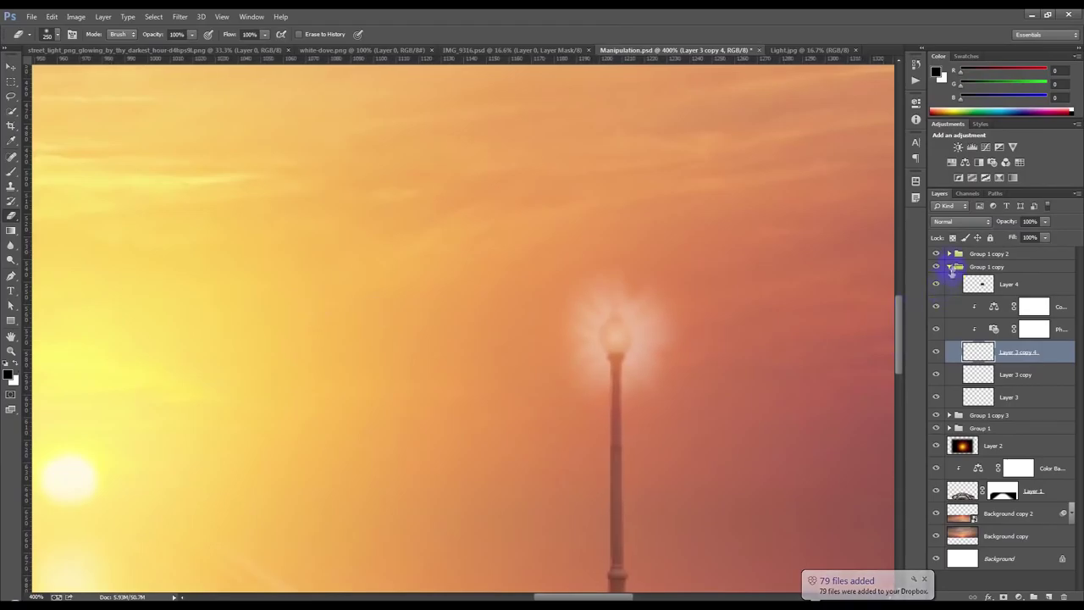
left_click(936, 267)
left_click(936, 267)
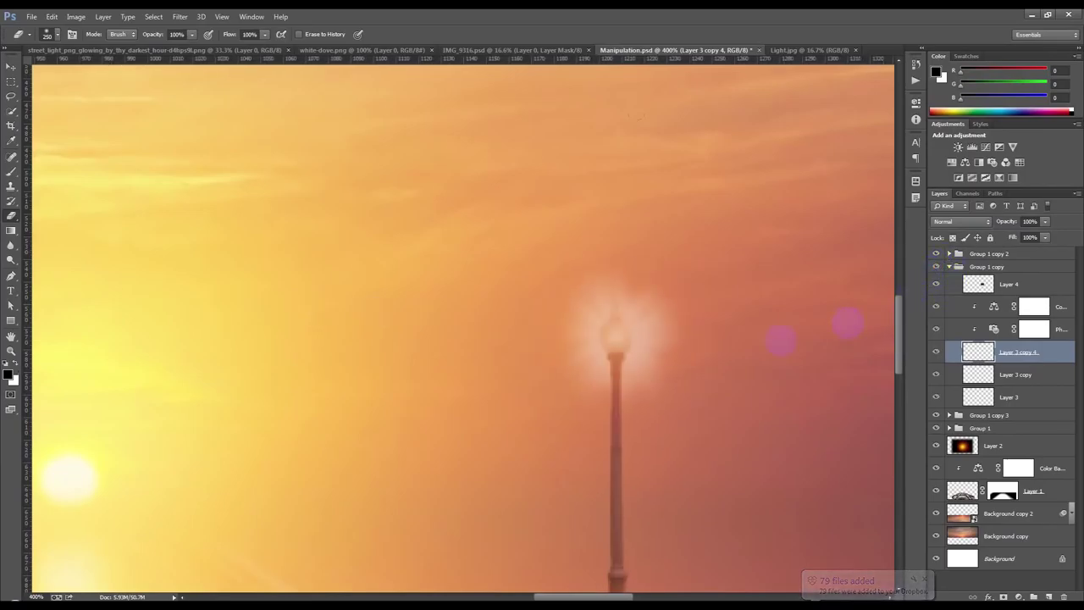
key("bracketleft")
key("bracketleft")
key("bracketleft")
key("bracketleft")
key("bracketleft")
key("bracketleft")
key("bracketleft")
key("bracketleft")
key("bracketleft")
key("bracketleft")
key("bracketleft")
mouse_move(663, 373)
left_mouse_down()
mouse_move(663, 340)
mouse_move(622, 284)
mouse_move(568, 338)
mouse_move(598, 402)
left_mouse_up()
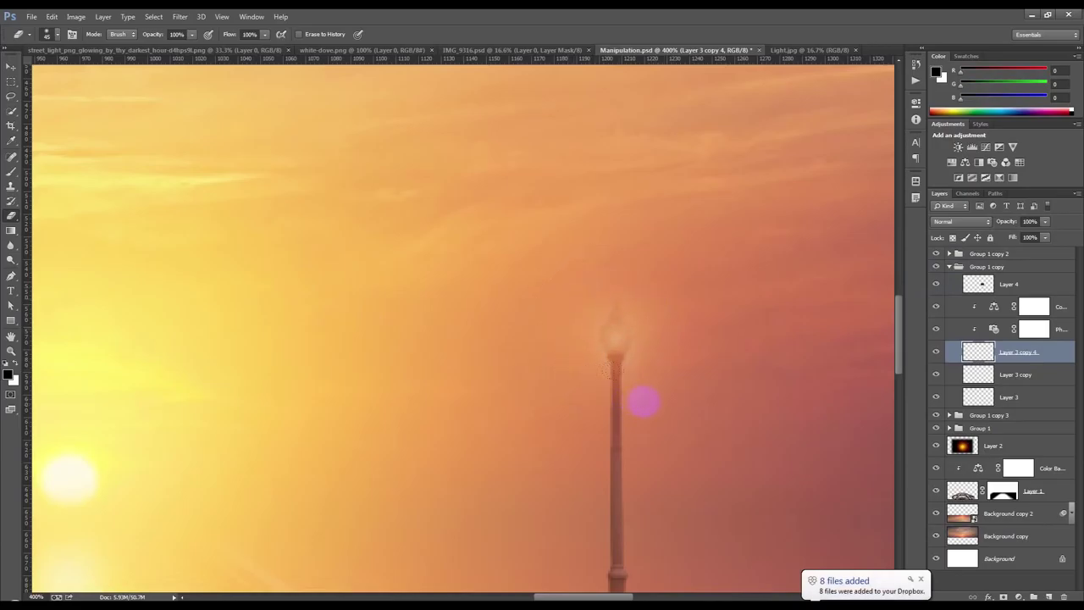
scroll(645, 402, "down", 5)
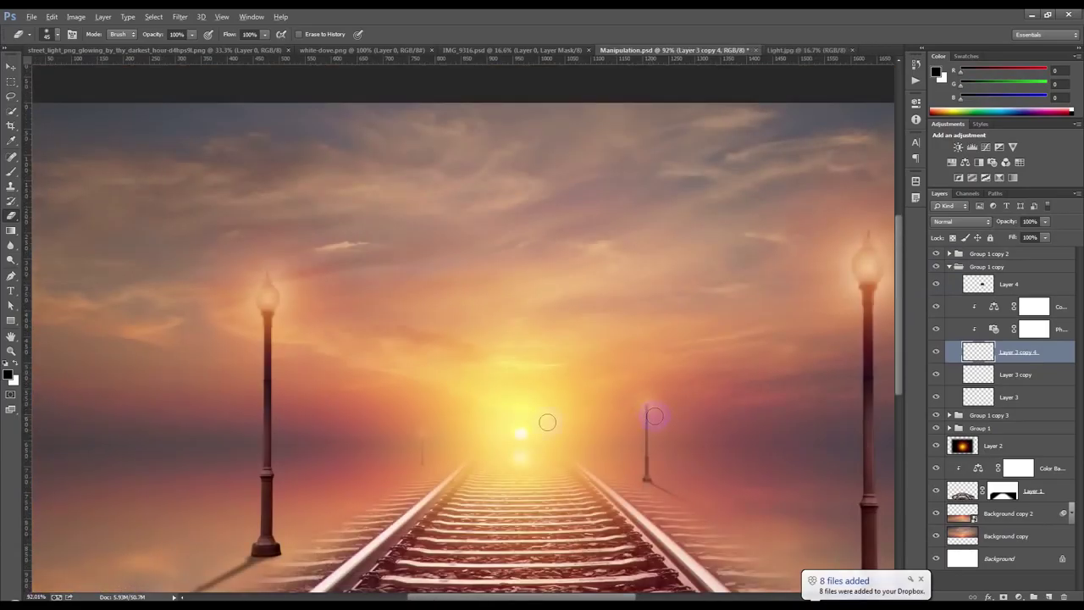
scroll(367, 463, "down", 1)
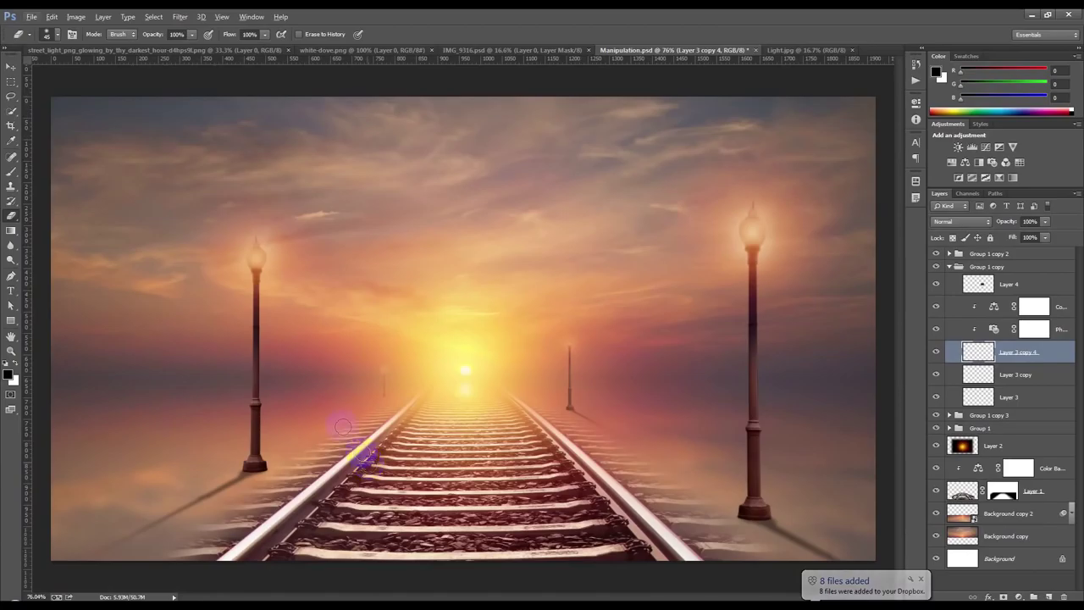
Step: Duplicate Layer 3 copy in Group 1 copy 2 and set the original Layer 3 copy to Multiply blend mode
scroll(343, 371, "up", 6)
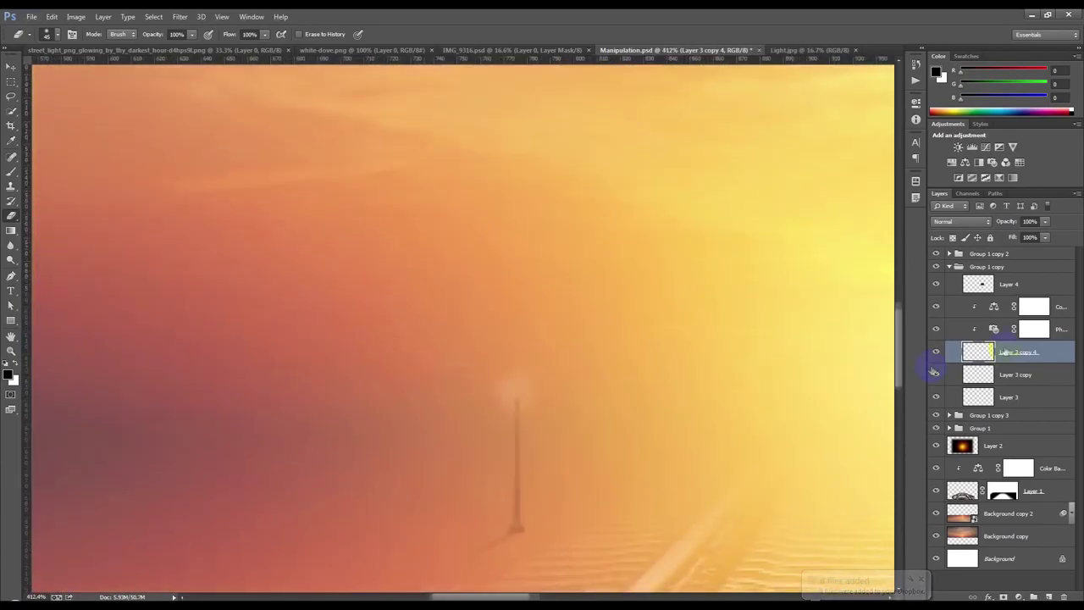
left_click(948, 267)
left_click(949, 253)
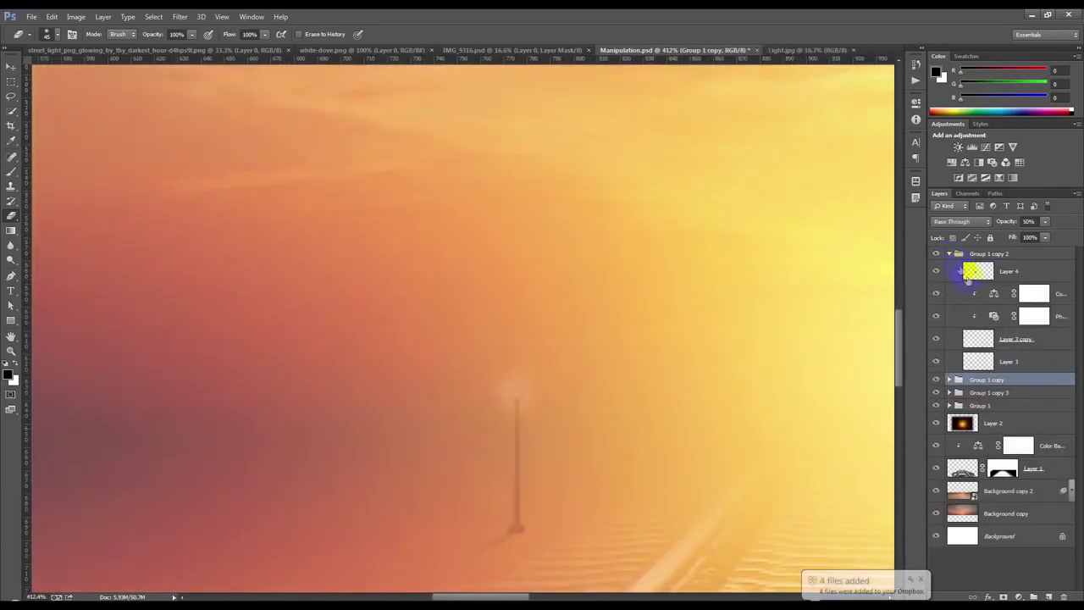
left_click(997, 337)
key("ctrl+j")
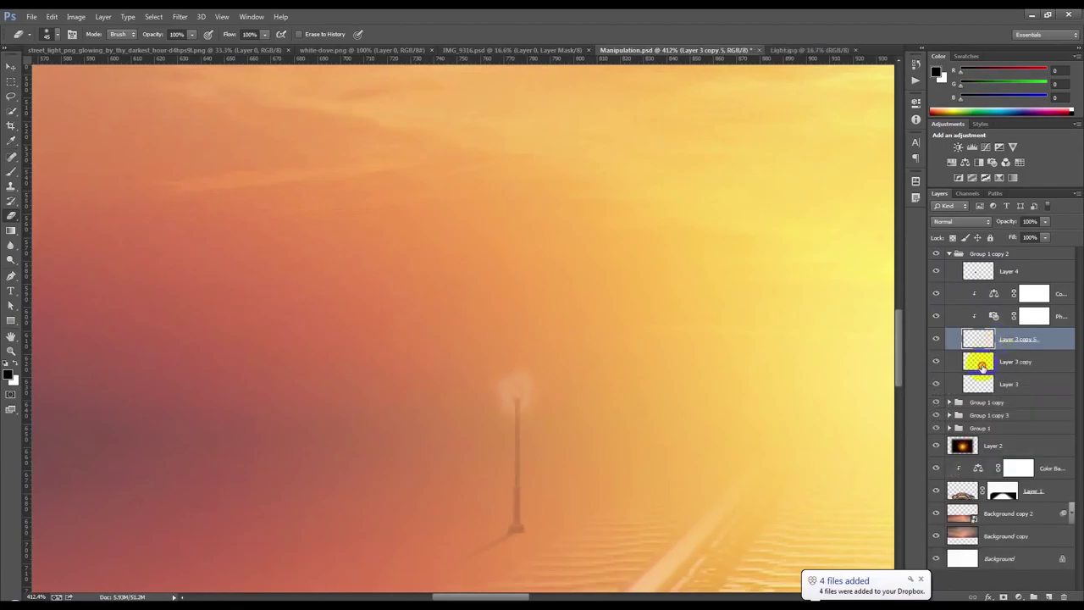
left_click(979, 360)
left_click(961, 221)
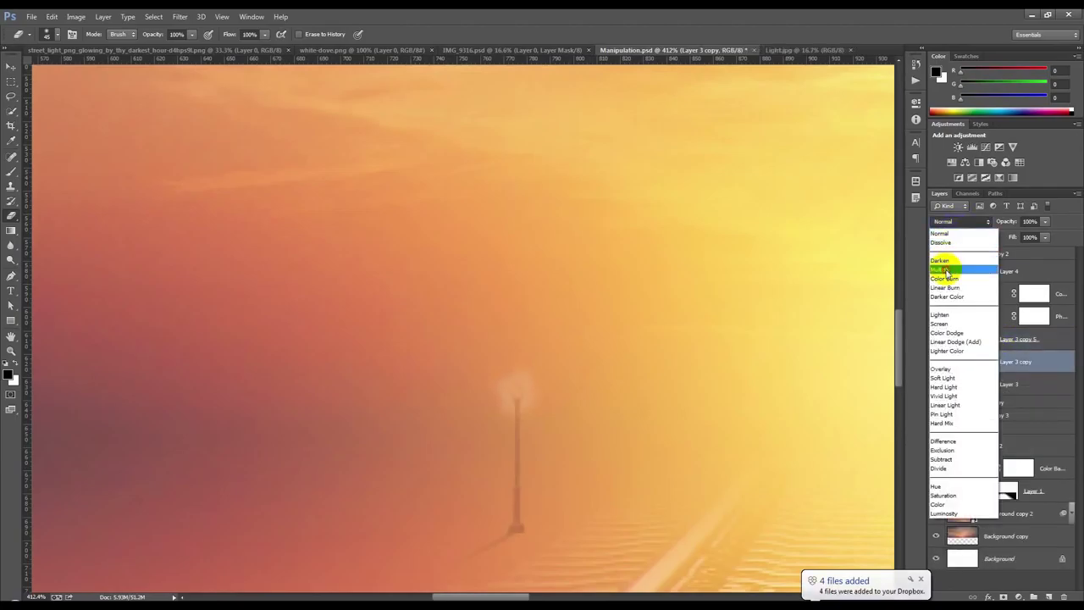
left_click(957, 262)
Step: Erase the white halo around the distant left street light on Group 1 copy 2's duplicate layer and save the composite
left_click(978, 339)
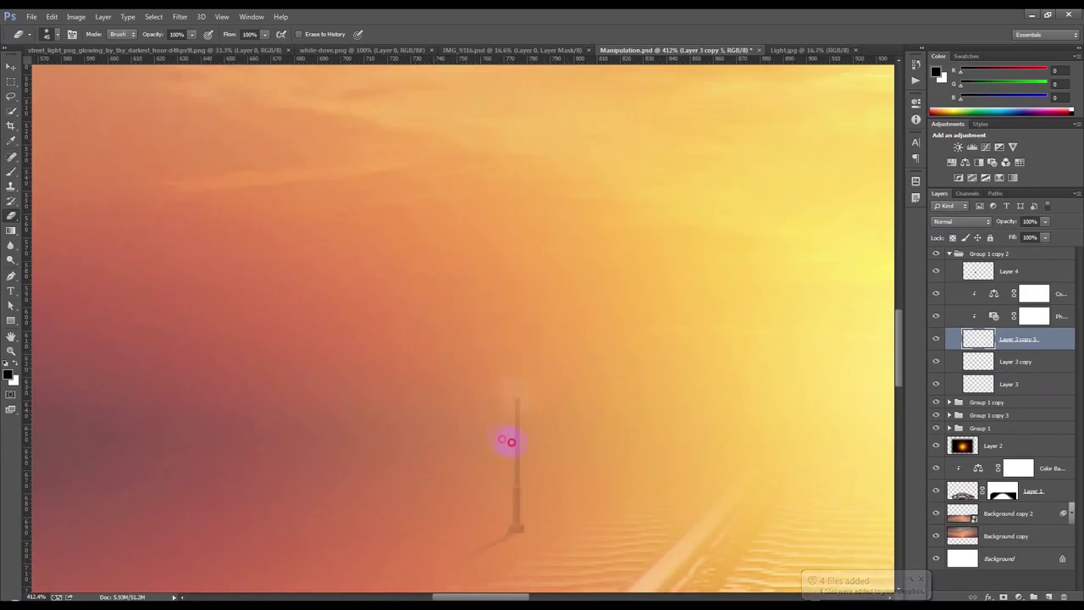
scroll(544, 443, "down", 8)
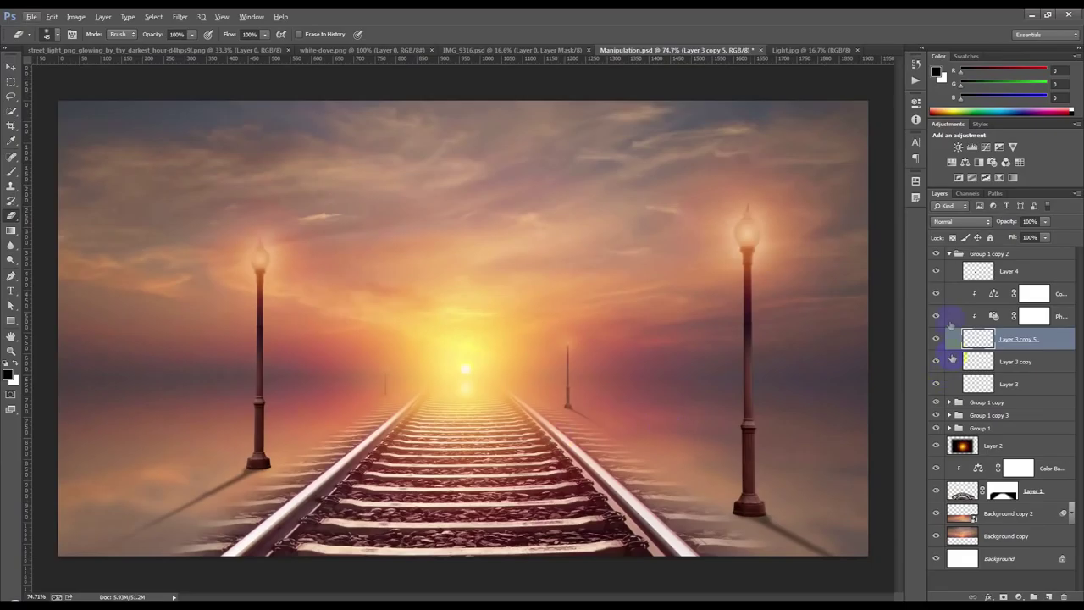
left_click(956, 254)
left_click(950, 254)
key("ctrl+s")
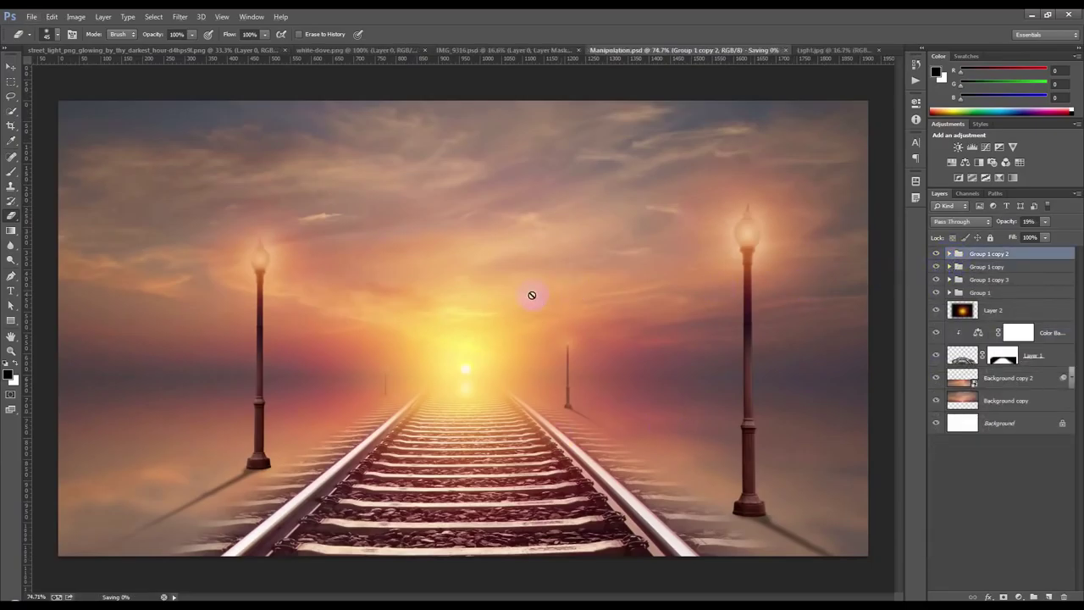
Step: Close the Light.jpg document
left_click(10, 66)
scroll(504, 289, "down", 2)
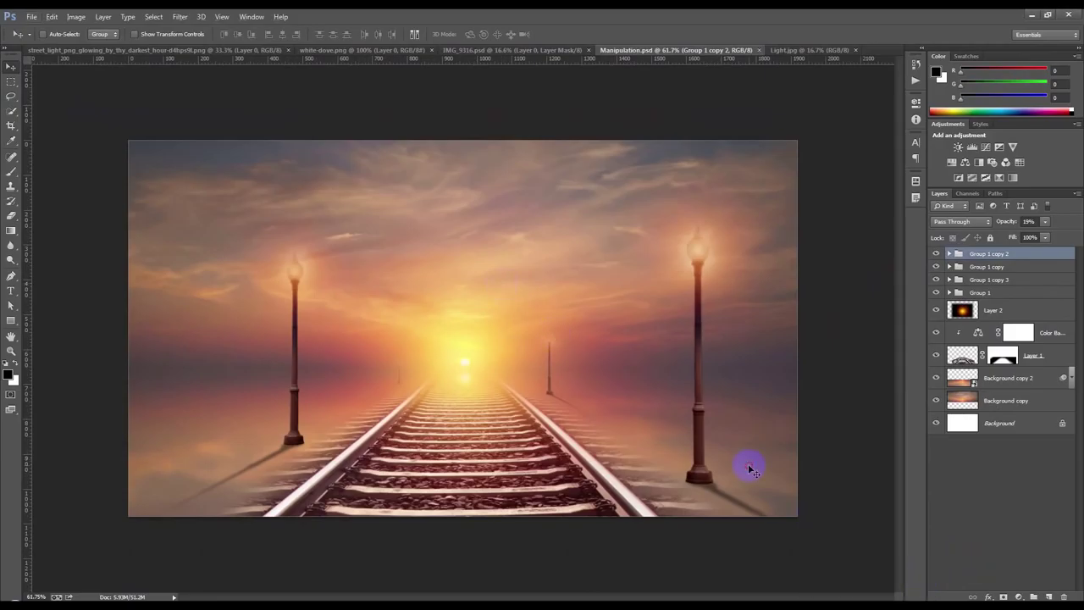
scroll(752, 470, "up", 1)
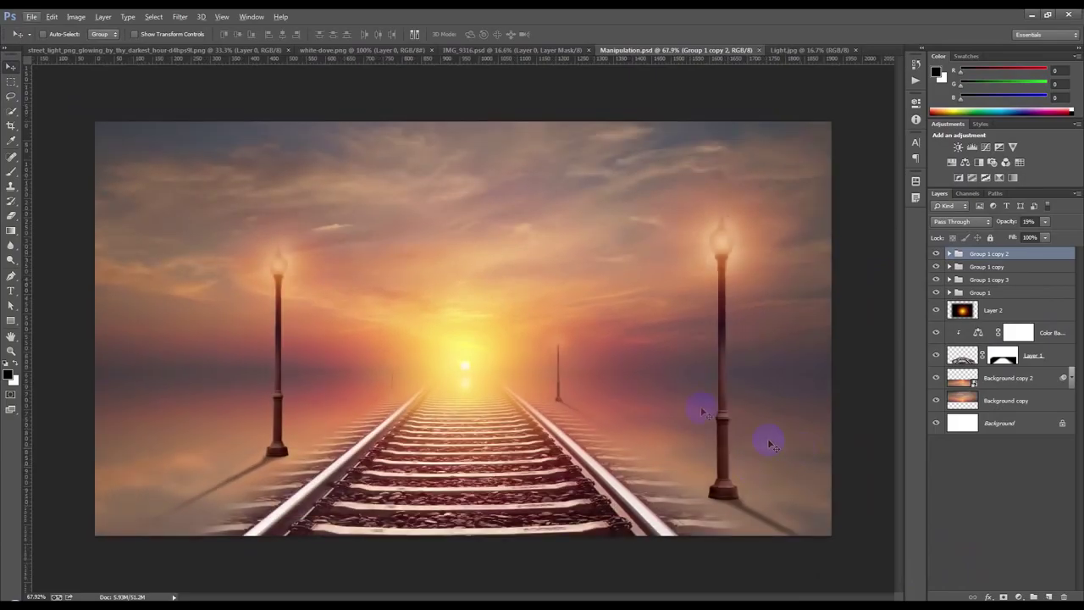
left_click(855, 51)
Step: Try bringing the cut-out man from IMG_9316.psd into the Manipulation.psd composite as a new top layer
left_click(460, 51)
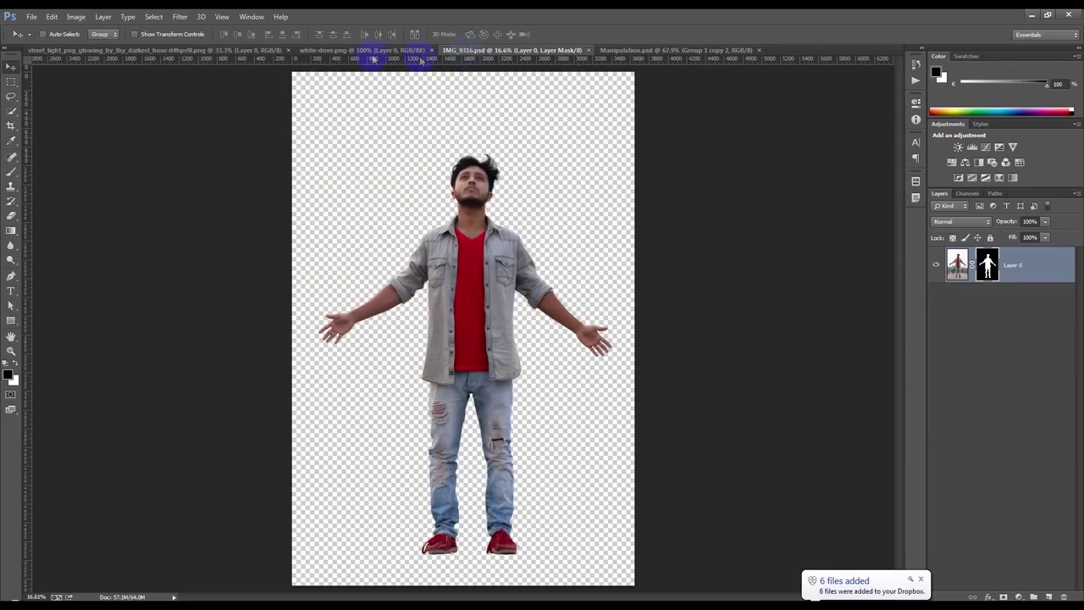
left_click(350, 52)
left_click(482, 52)
left_click_drag(472, 122, 636, 114)
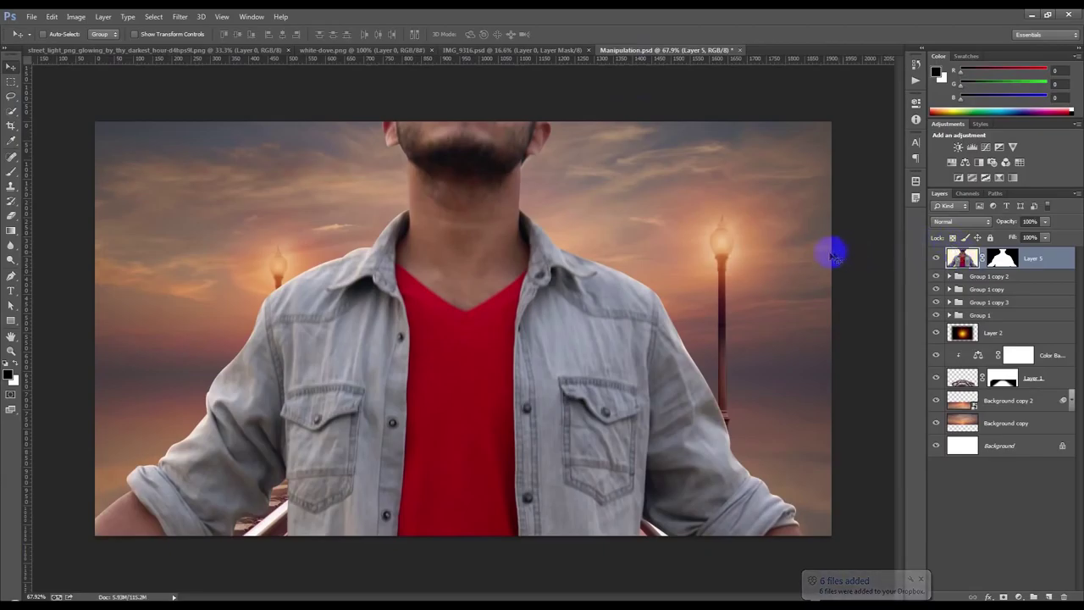
Step: Try scaling the man to about 18.5% and standing him in the middle of the railroad track
key("ctrl+t")
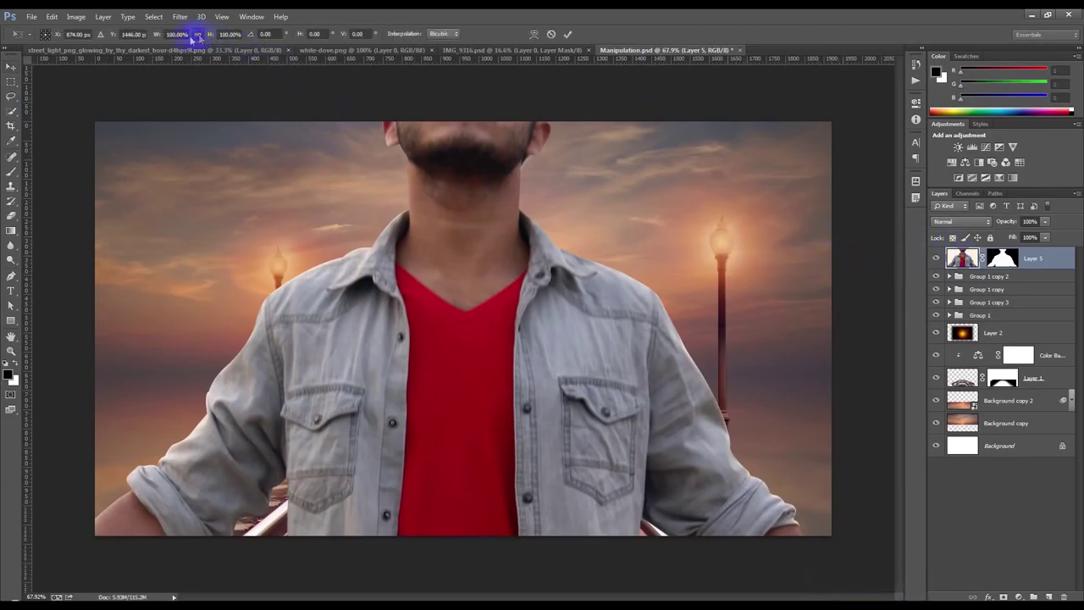
left_click_drag(158, 40, 151, 138)
left_click_drag(445, 537, 484, 230)
left_click_drag(641, 113, 569, 218)
left_click_drag(509, 245, 508, 256)
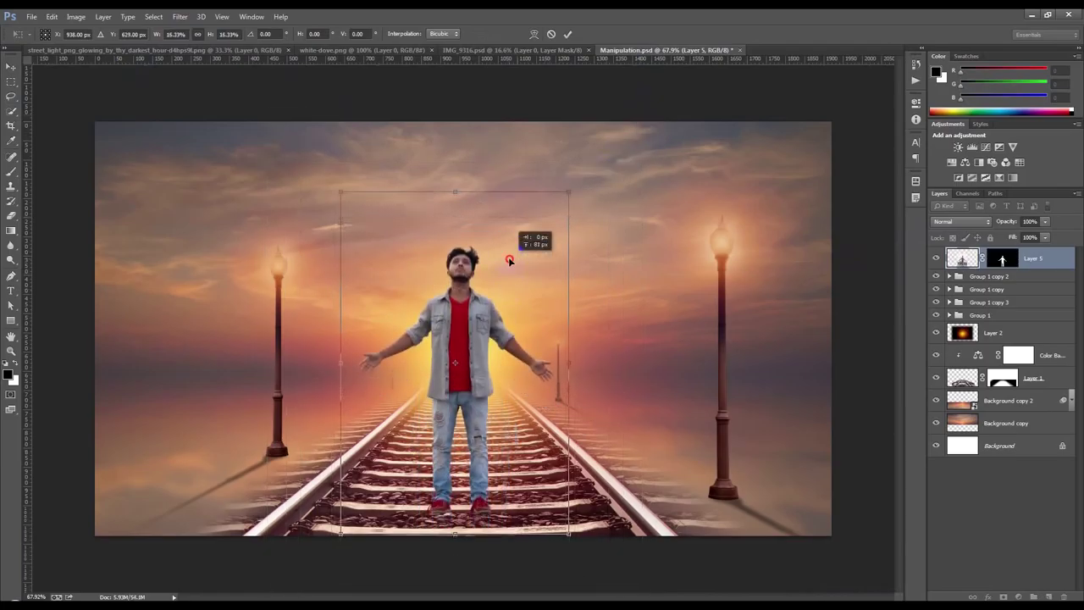
left_click_drag(567, 200, 657, 109)
left_click_drag(568, 266, 538, 275)
left_click_drag(609, 97, 600, 104)
left_click_drag(537, 188, 537, 199)
left_click_drag(599, 115, 580, 130)
left_click_drag(528, 198, 530, 210)
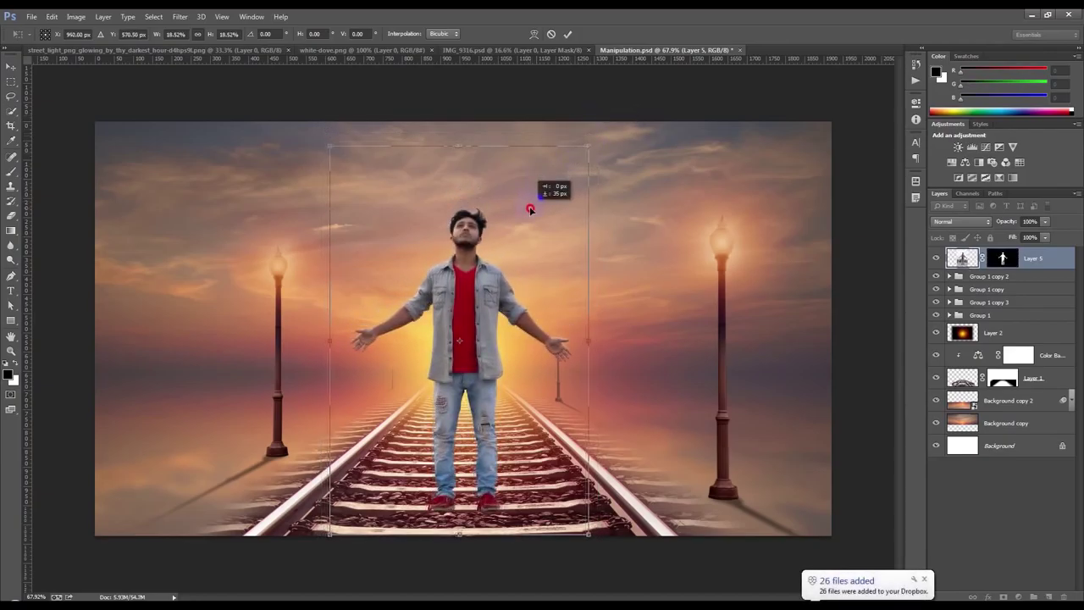
left_click(567, 34)
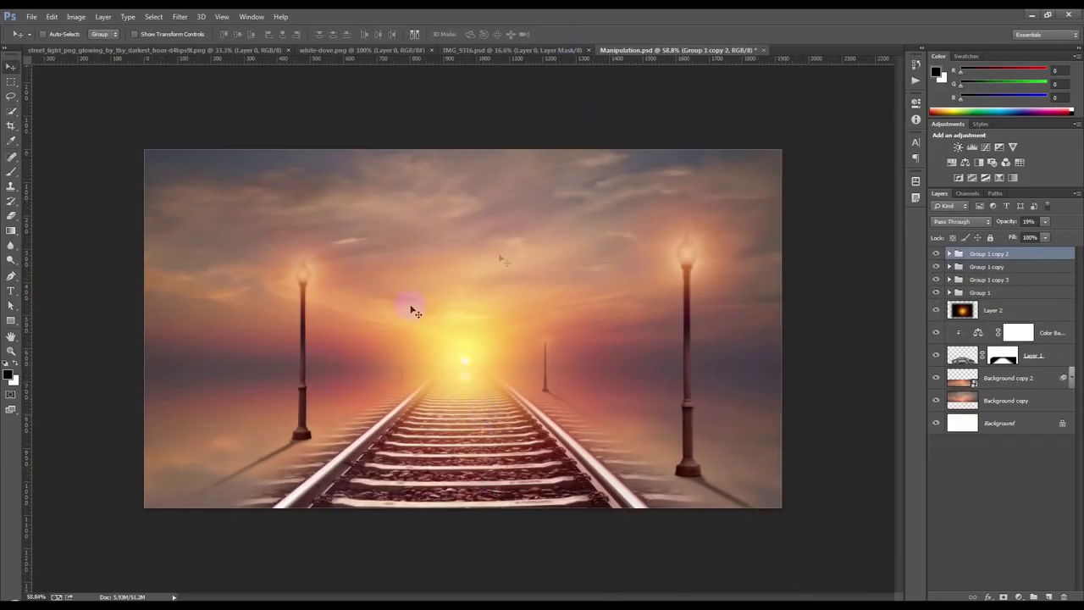
Step: Close the glowing street light PNG document
left_click(157, 50)
left_click(315, 50)
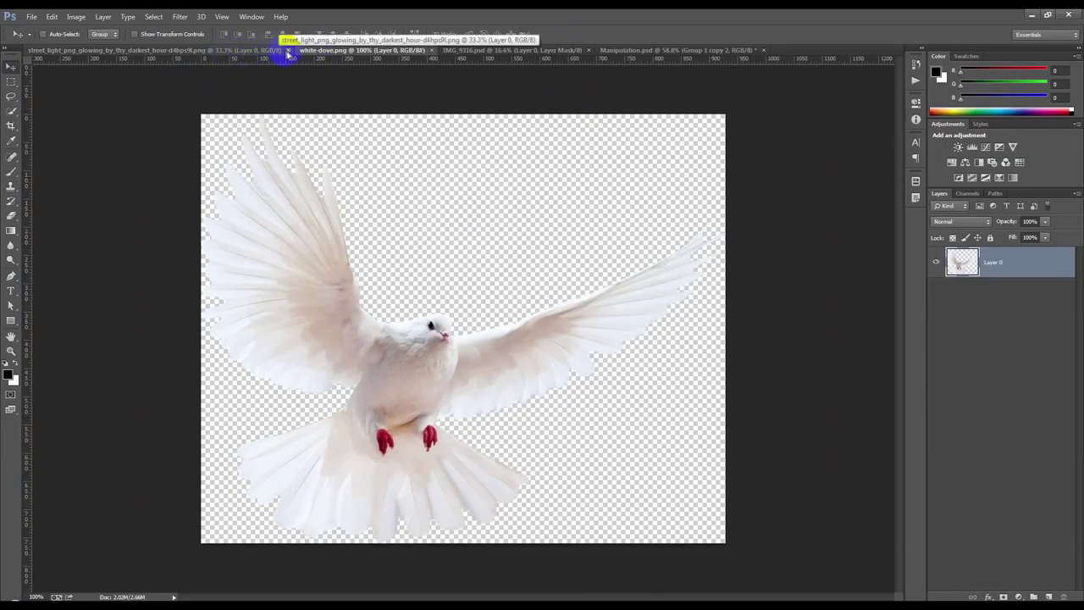
left_click(288, 50)
Step: Bring the cut-out man from IMG_9316.psd into the Manipulation.psd composite as the top layer and convert it to a smart object
left_click(296, 54)
left_click_drag(452, 164, 522, 242)
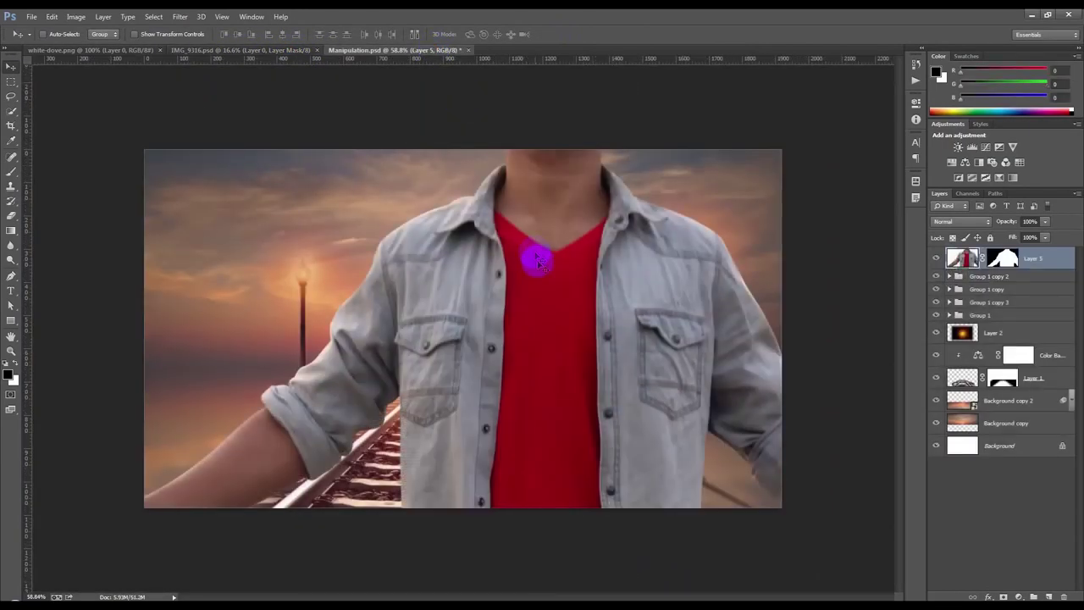
right_click(1060, 257)
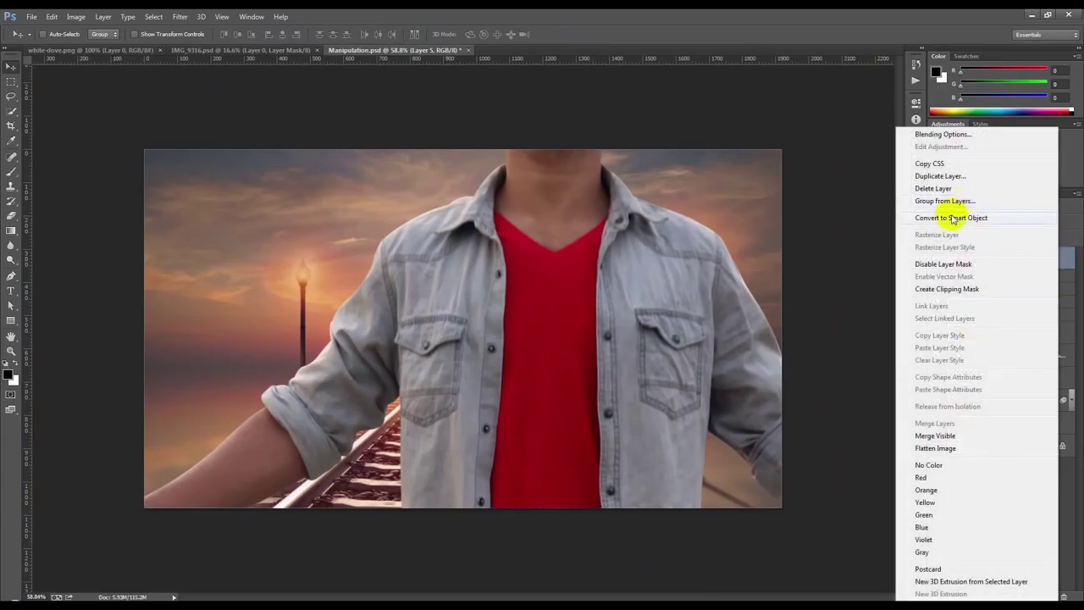
left_click(956, 215)
Step: Scale the man proportionally to 19.5% and stand him in the middle of the railroad track
left_click_drag(615, 303, 586, 298)
key("ctrl+t")
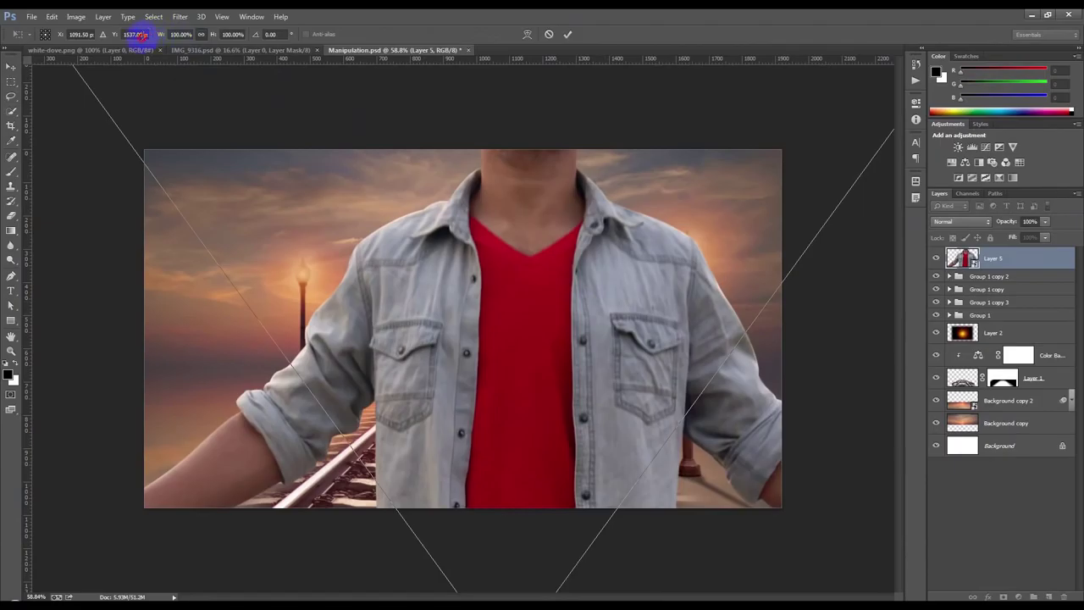
left_click_drag(161, 37, 124, 59)
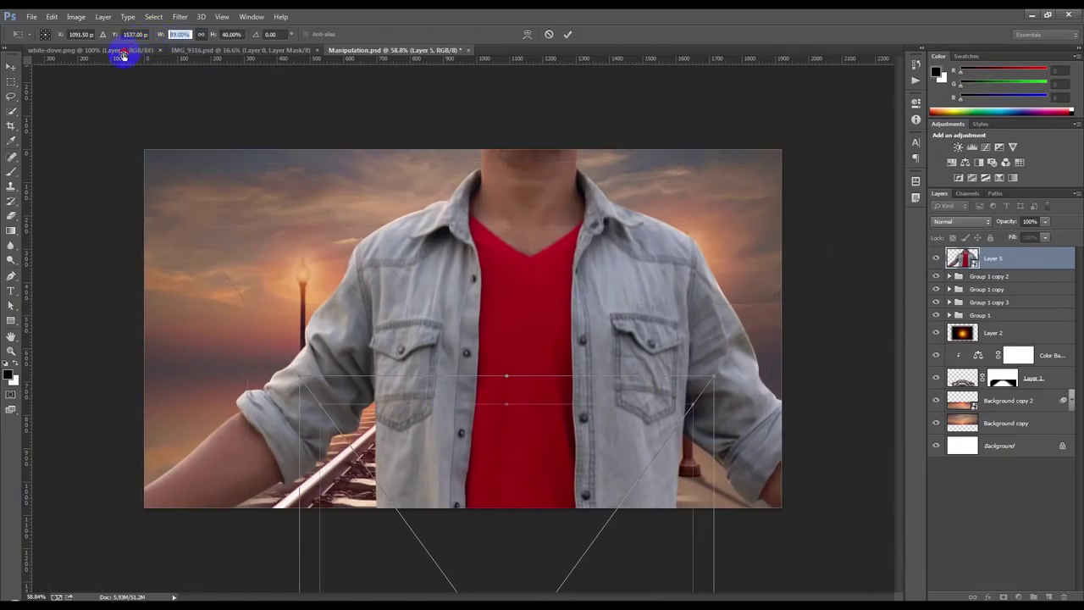
left_click_drag(539, 412, 470, 272)
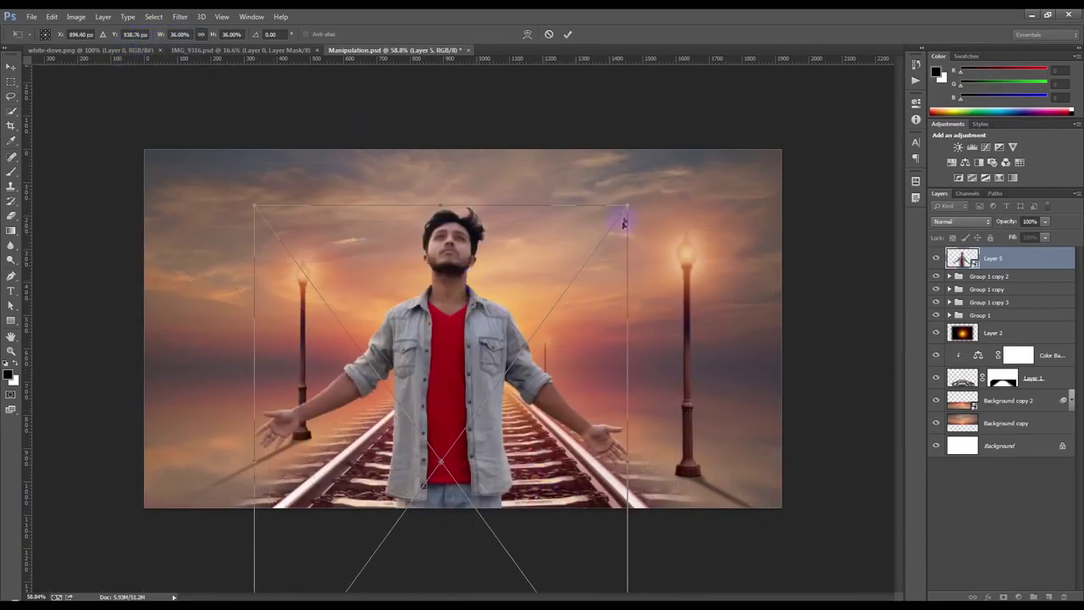
left_click_drag(626, 206, 545, 322)
left_click_drag(496, 398, 515, 294)
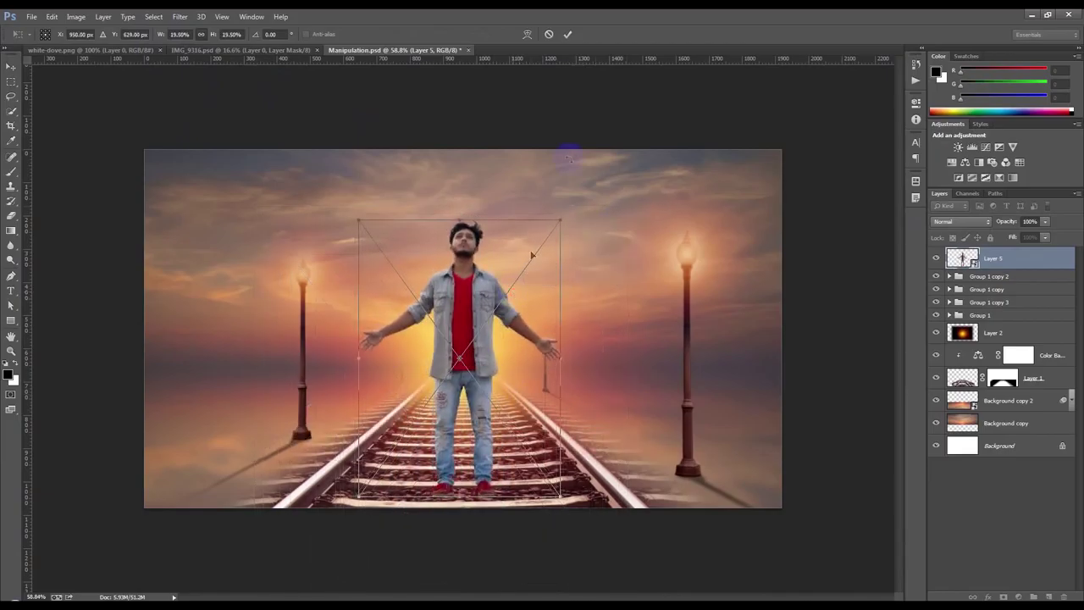
left_click(567, 35)
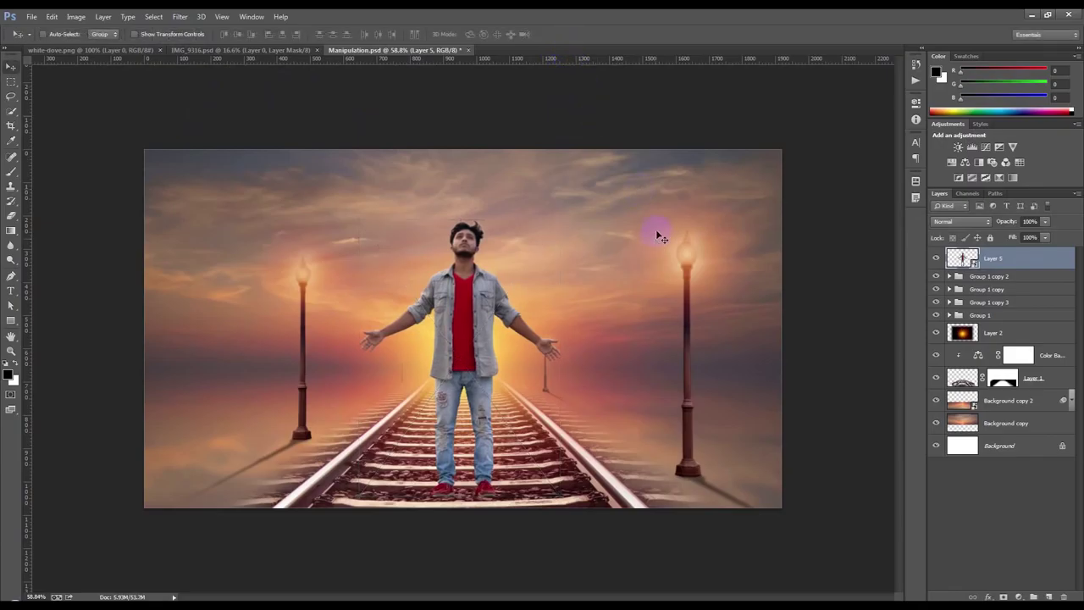
mouse_move(595, 329)
left_mouse_down()
mouse_move(554, 331)
mouse_move(555, 340)
left_mouse_up()
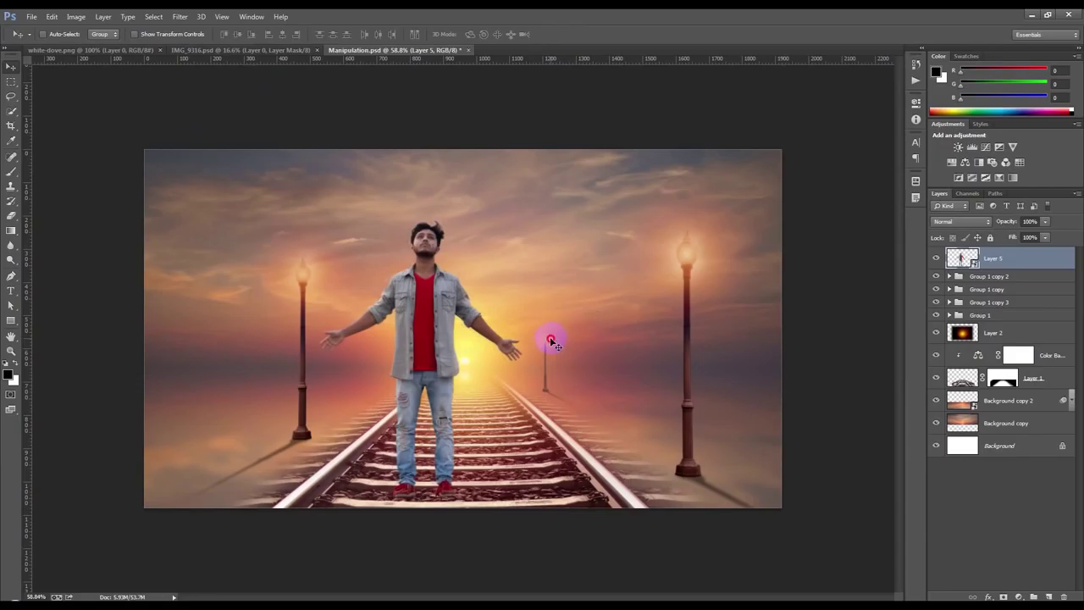
key("ctrl+z")
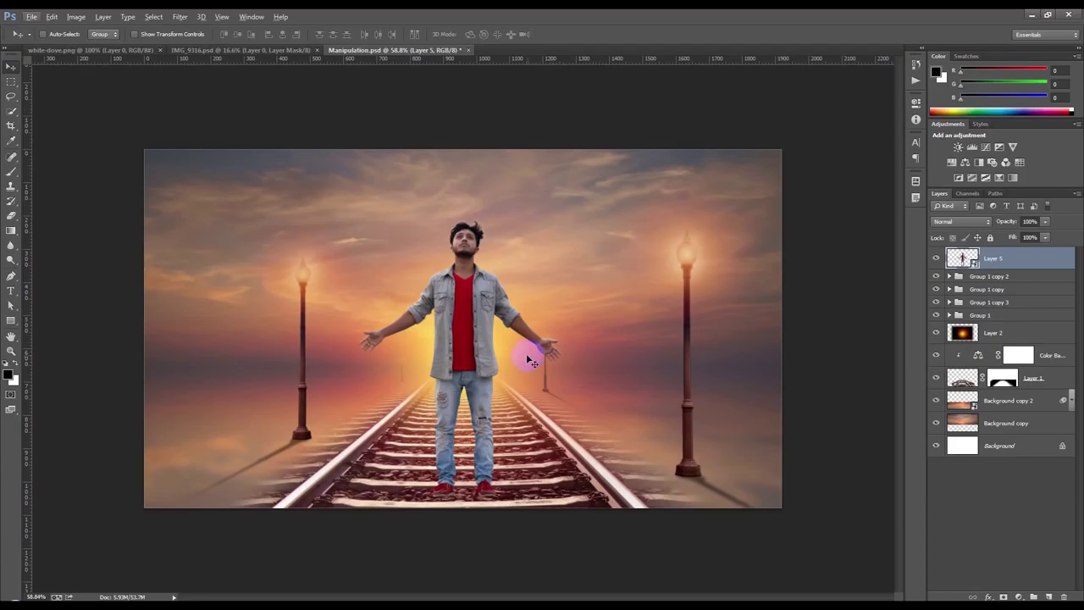
Step: Rasterize the man's layer and erase the white spot between the fingers of his hand on the image's left side
scroll(474, 374, "up", 8)
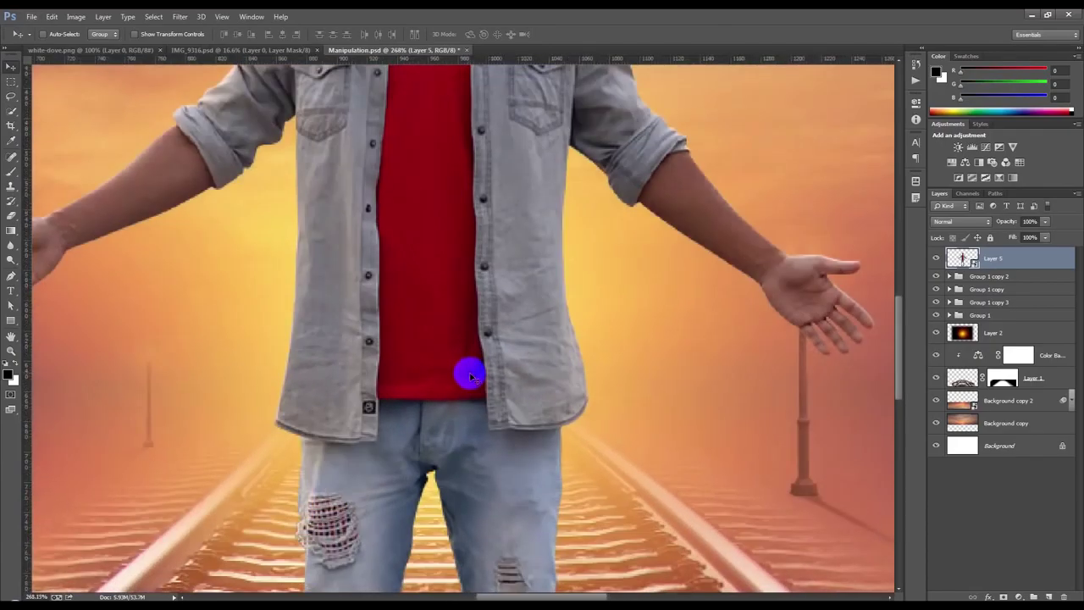
left_click_drag(472, 376, 108, 260)
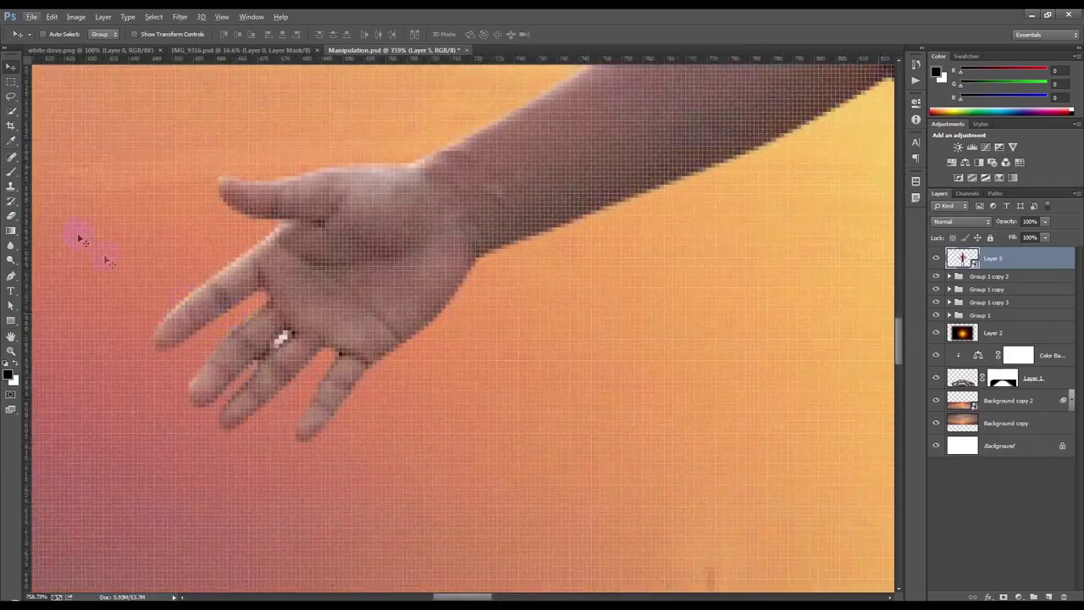
left_click(14, 215)
left_click(289, 321)
left_click(510, 238)
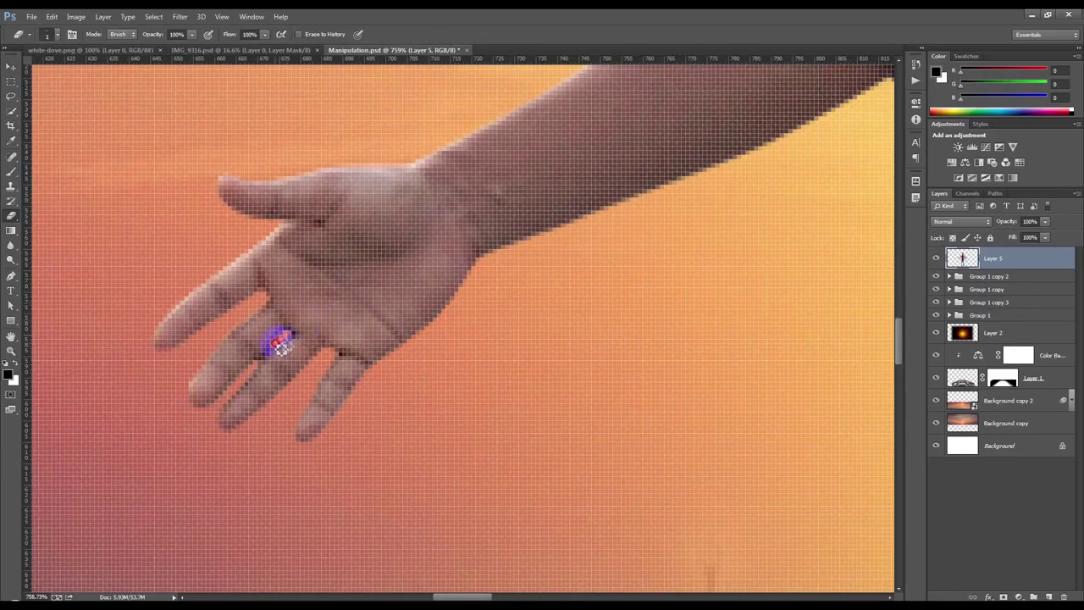
scroll(309, 343, "down", 10)
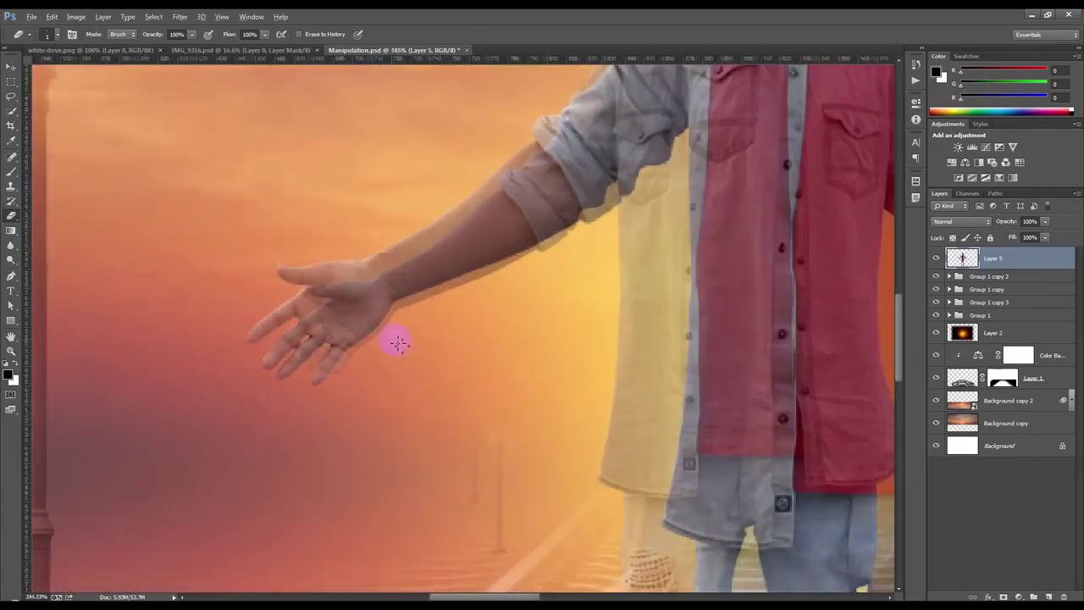
key("alt")
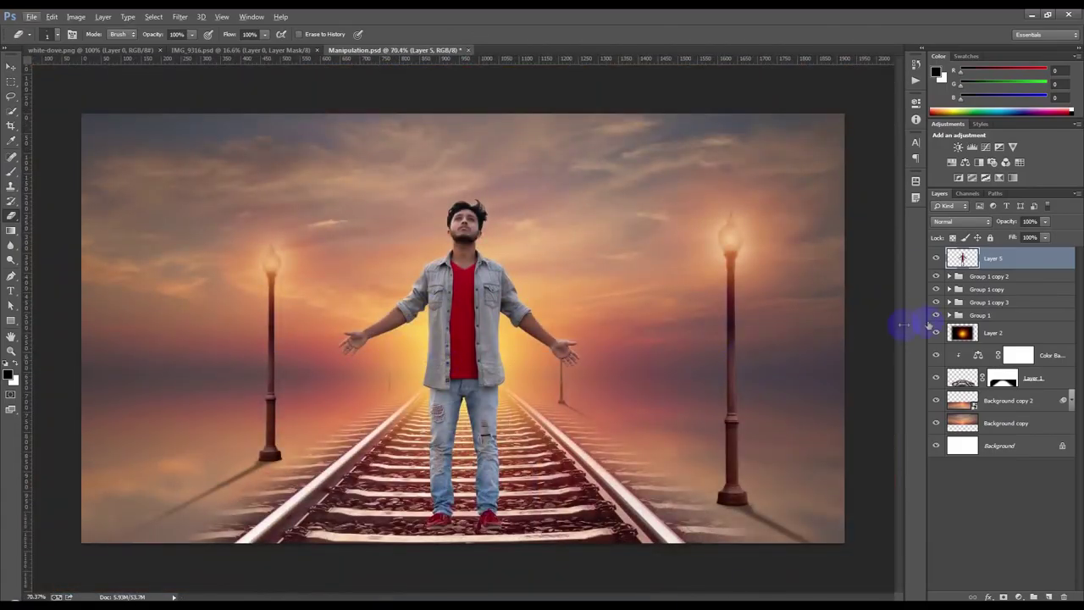
Step: Erase the light spot at the toe of the man's shoe and convert Layer 5 to a smart object again
scroll(464, 551, "up", 8)
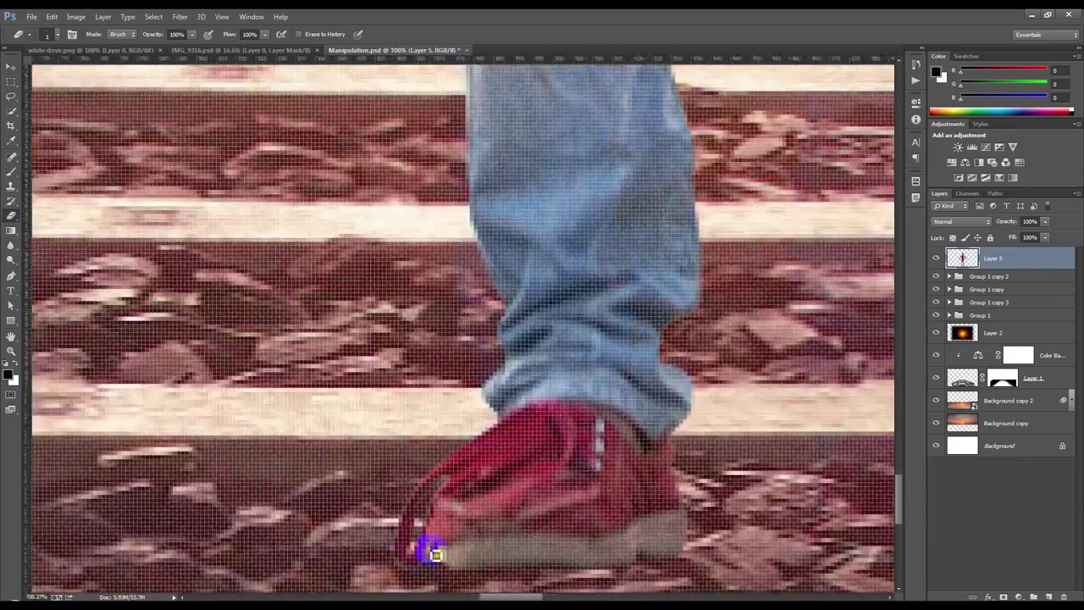
left_click(434, 557)
scroll(431, 552, "down", 6)
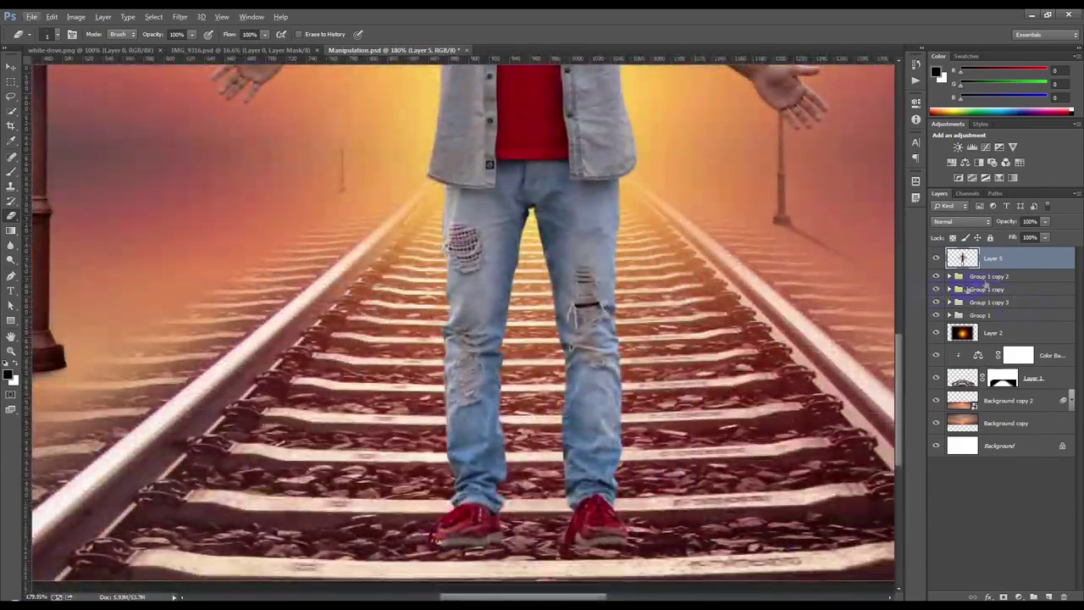
right_click(1009, 259)
left_click(901, 218)
scroll(641, 322, "down", 4)
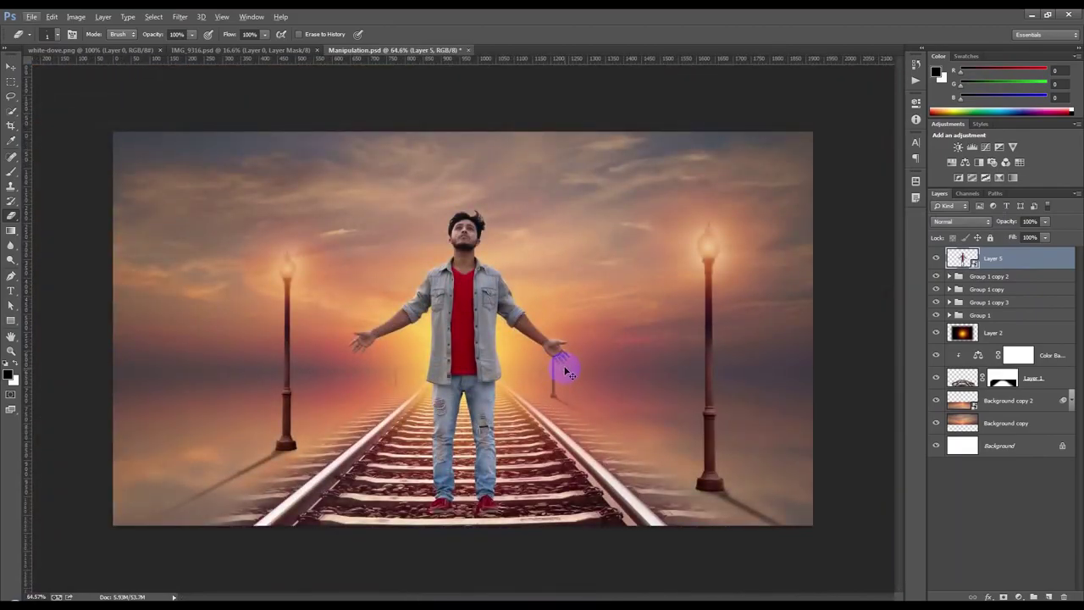
Step: Duplicate the man's layer, select its silhouette, rasterize the copy and fill it with black for a shadow
key("ctrl+j")
left_click(962, 257, "ctrl")
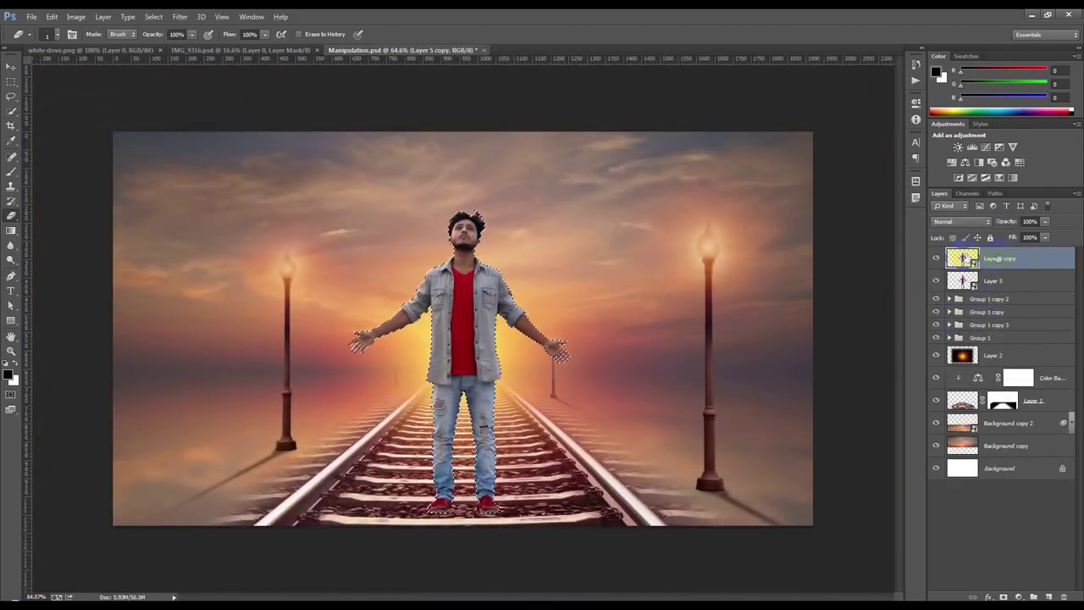
right_click(965, 258)
left_click(899, 266)
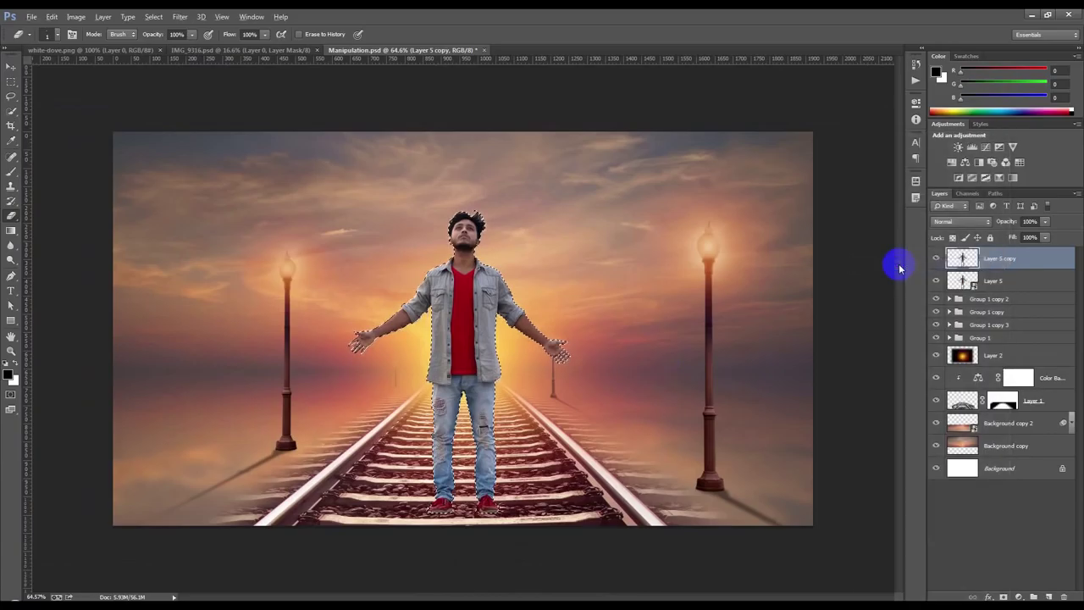
key("alt+BackSpace")
Step: Flip the black silhouette below the man's feet and flare it in perspective to about 824% width and 85% height
key("ctrl+t")
left_click_drag(463, 209, 742, 587)
scroll(438, 578, "down", 4)
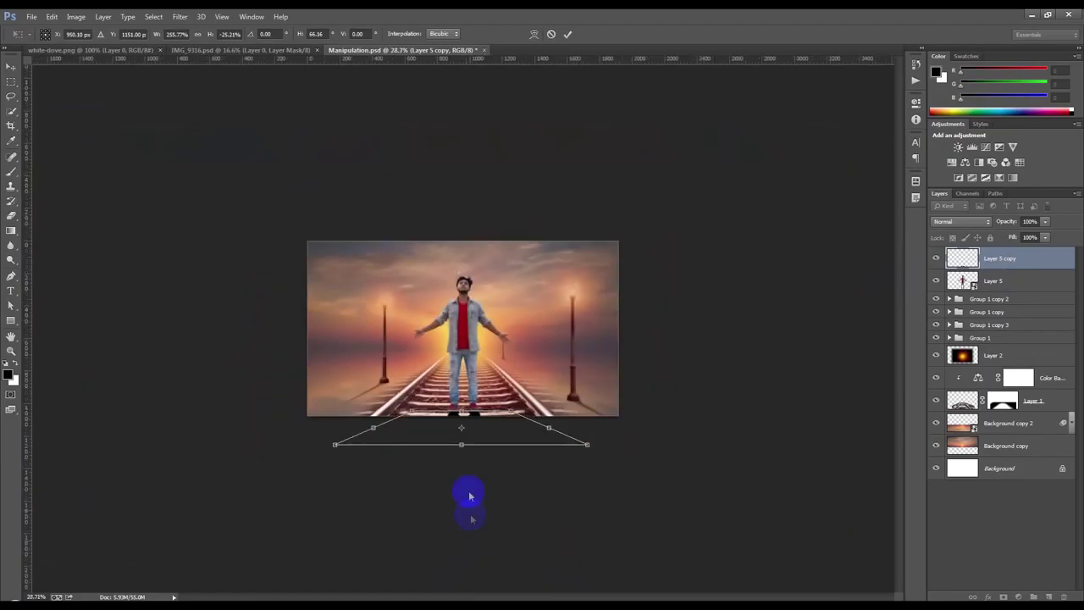
left_click_drag(461, 442, 461, 525)
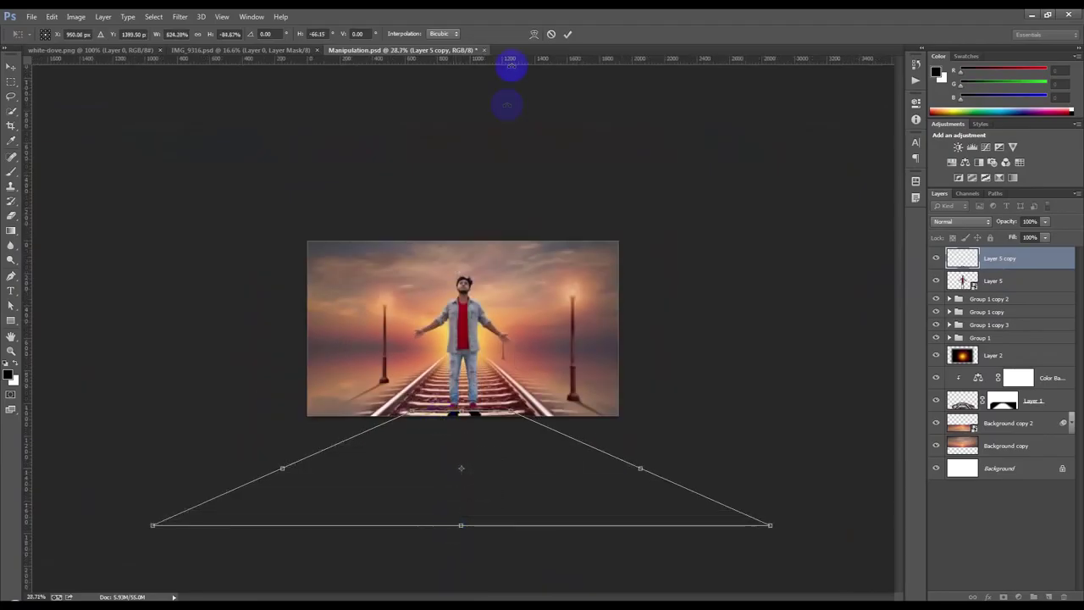
left_click(568, 34)
Step: Move the black shadow layer beneath the man's Layer 5
scroll(470, 443, "up", 5)
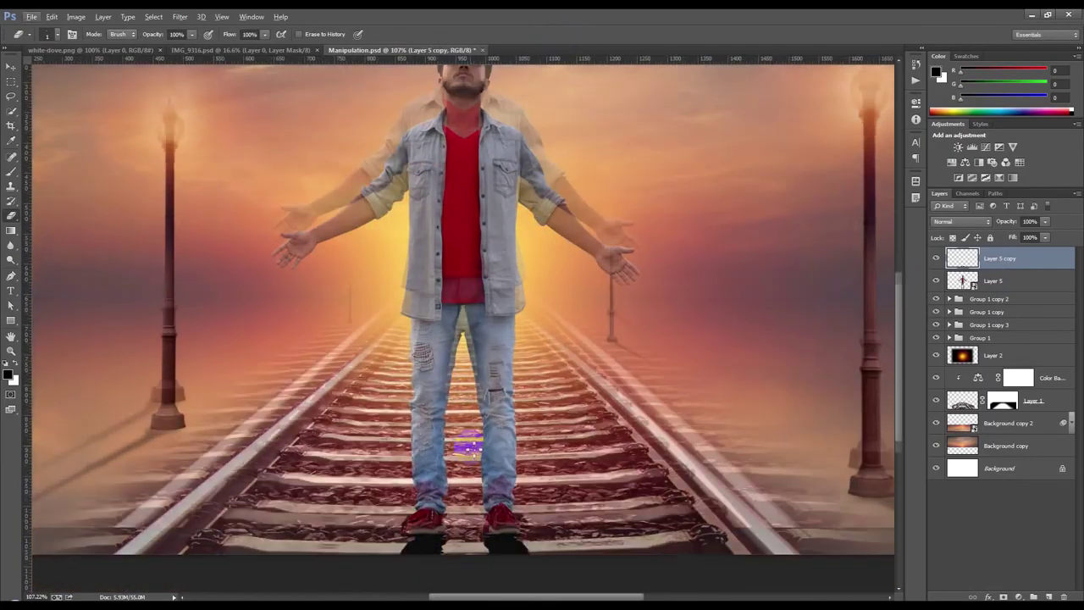
scroll(468, 447, "down", 1)
left_click_drag(977, 261, 989, 297)
left_click(11, 66)
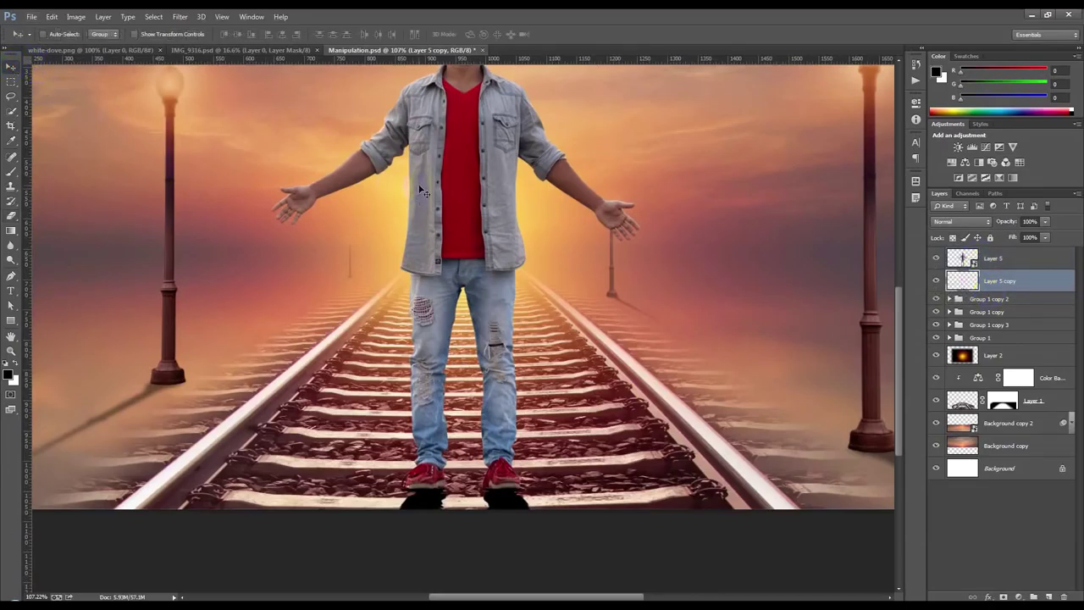
Step: Soften the shadow layer with a 1.3-pixel Gaussian Blur and lower its opacity to 71%
left_click(180, 17)
mouse_move(199, 138)
left_click(362, 221)
left_click_drag(771, 311, 762, 312)
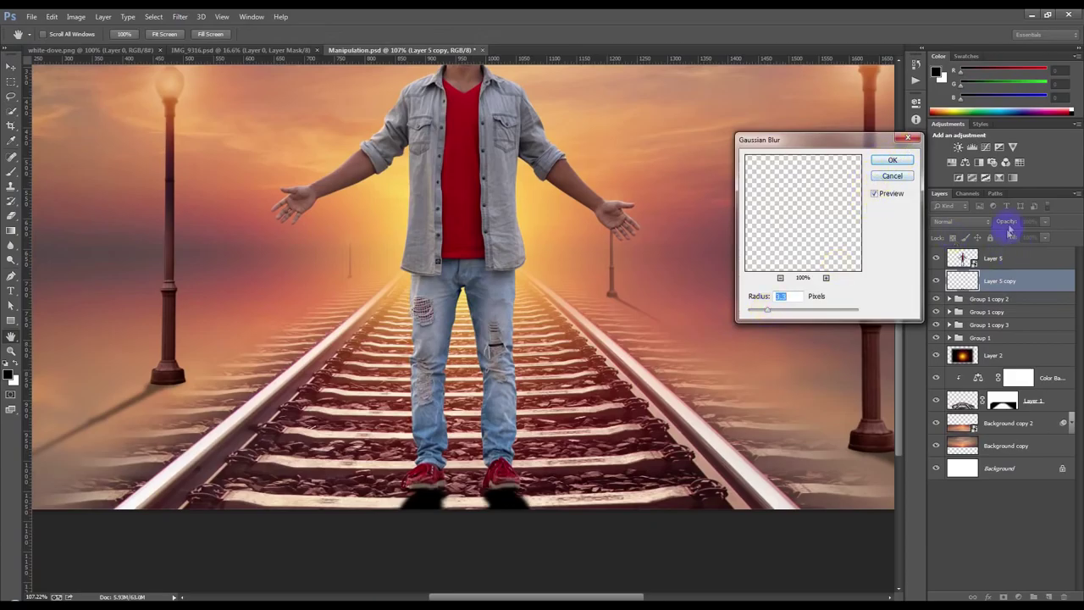
left_click(892, 160)
mouse_move(1008, 221)
left_mouse_down()
mouse_move(988, 222)
mouse_move(999, 221)
left_mouse_up()
left_click(707, 279)
Step: Stretch the shadow in perspective away from the man's feet to about 324% width and 201% height
scroll(613, 291, "down", 6)
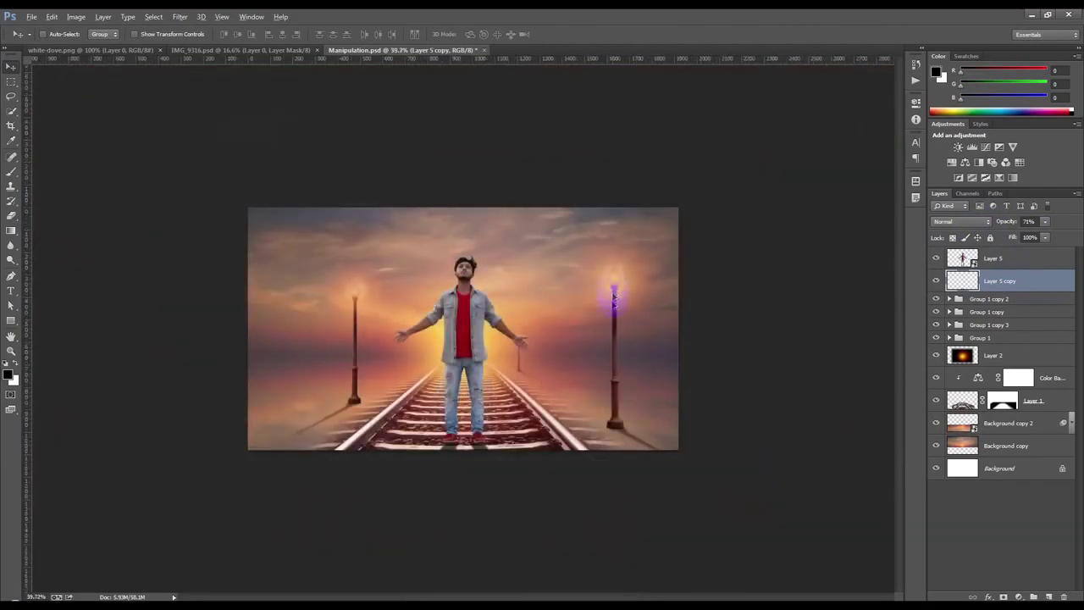
key("ctrl+t")
scroll(500, 484, "down", 2)
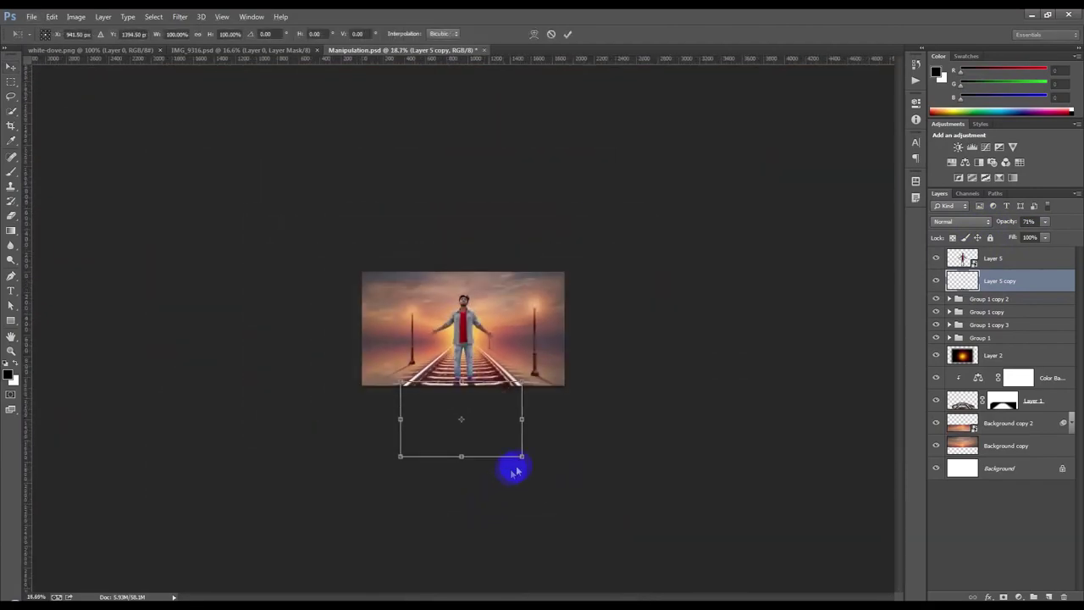
left_click_drag(517, 452, 639, 460)
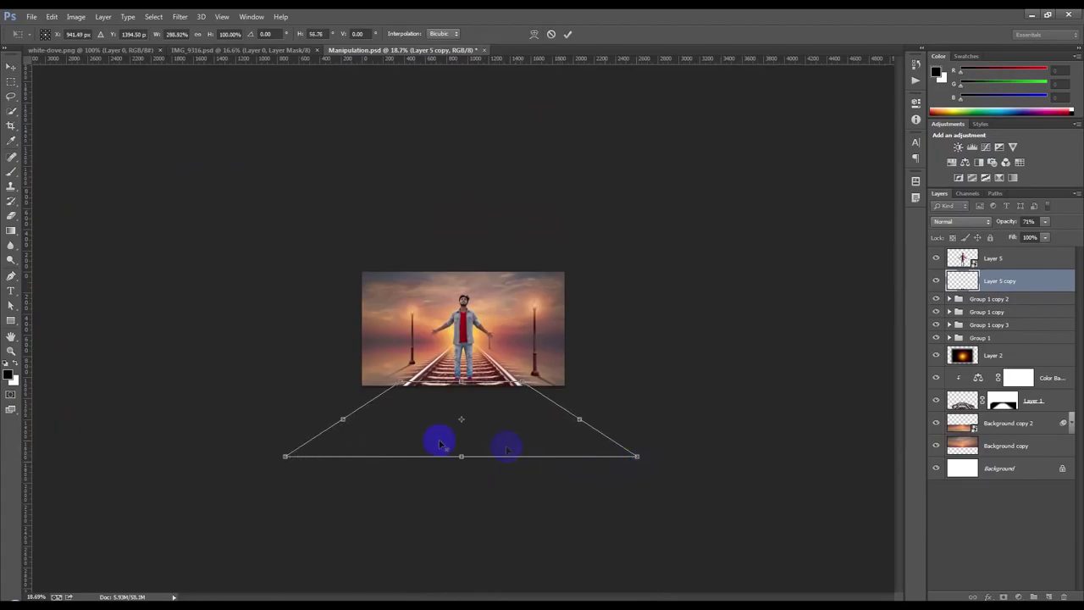
scroll(443, 448, "up", 5)
scroll(465, 462, "down", 4)
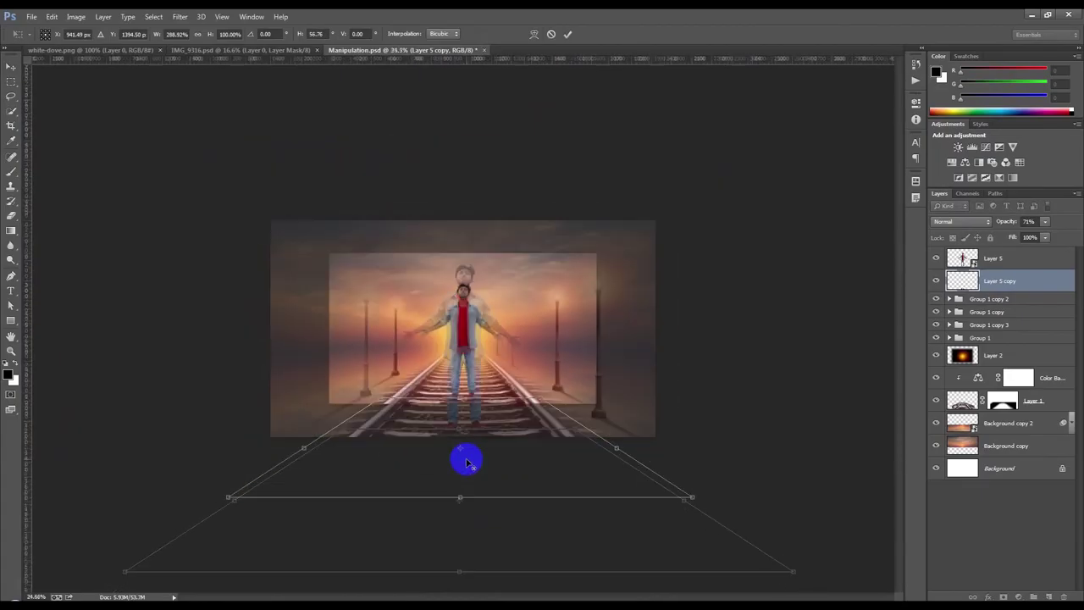
left_click_drag(632, 458, 571, 457)
left_click_drag(461, 455, 452, 530)
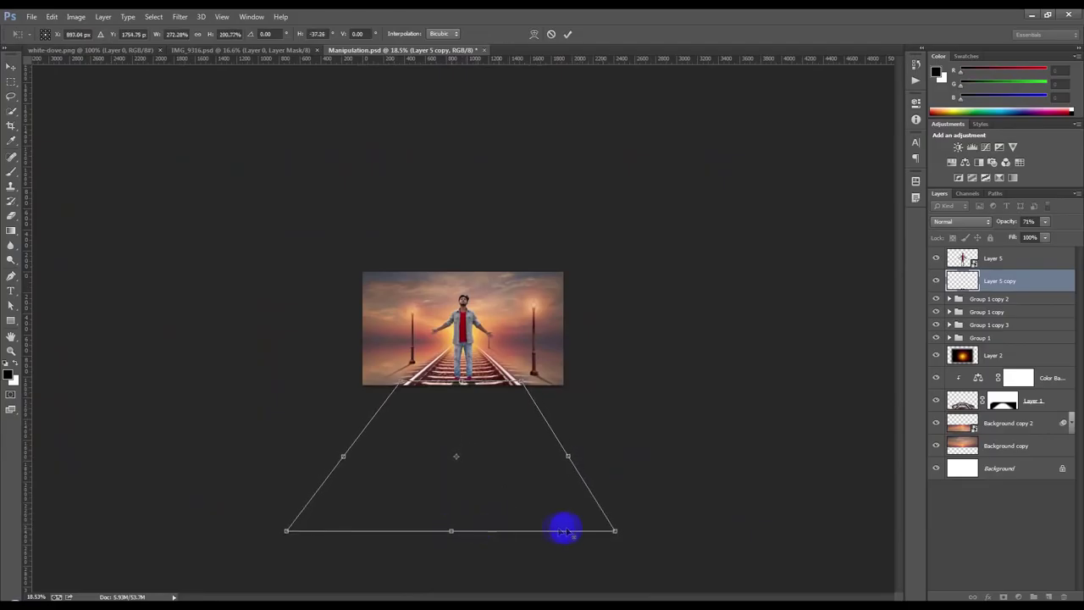
left_click_drag(615, 530, 651, 535)
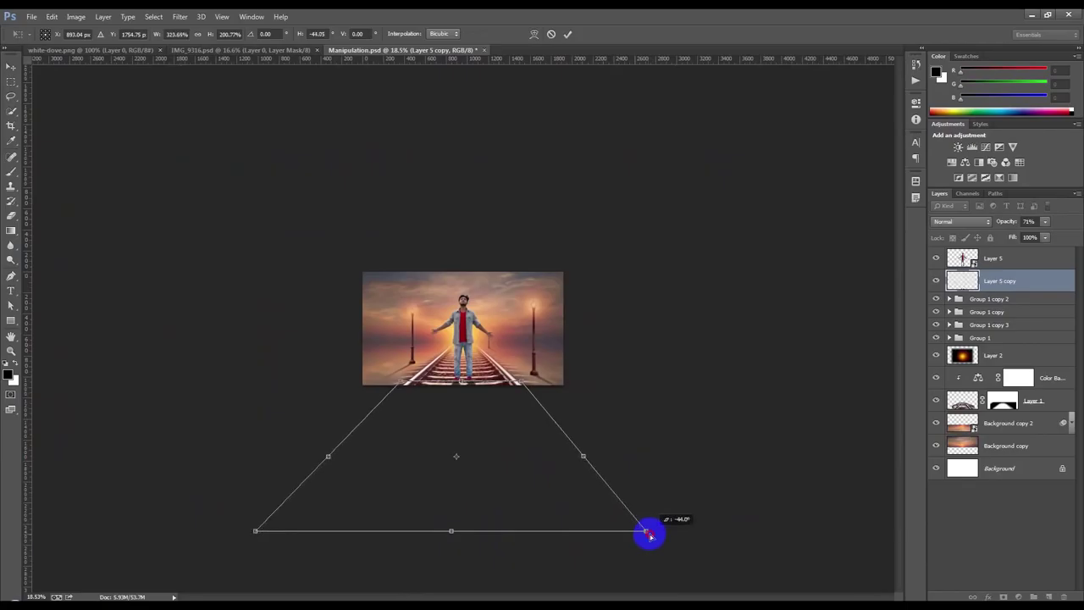
left_click(567, 35)
Step: Try shifting the man and his shadow up the track together, and leave only the shadow layer selected
scroll(459, 465, "up", 5)
scroll(460, 466, "up", 4)
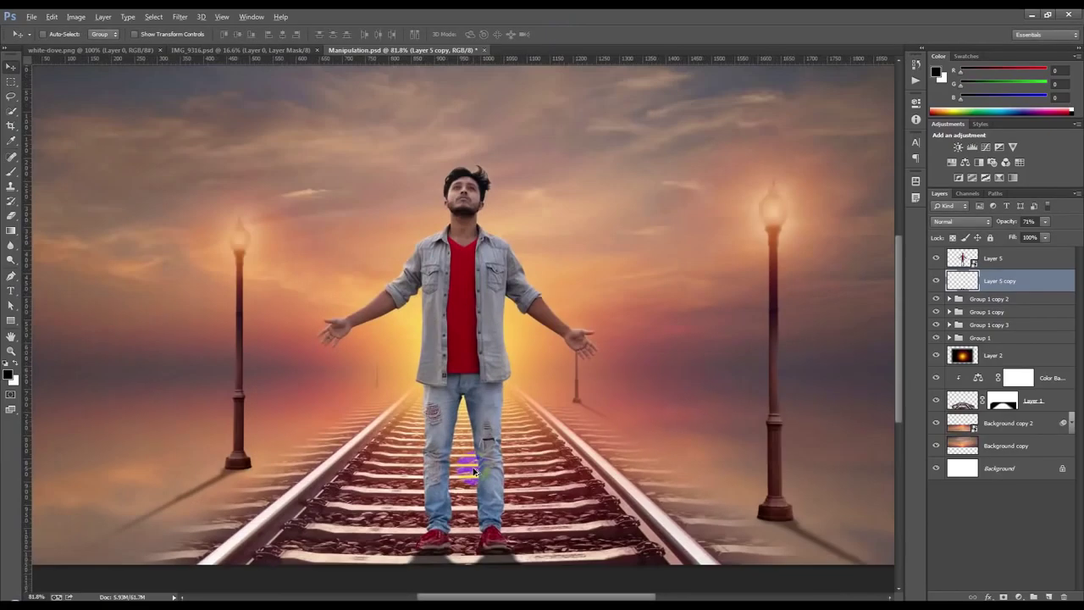
scroll(462, 498, "up", 3)
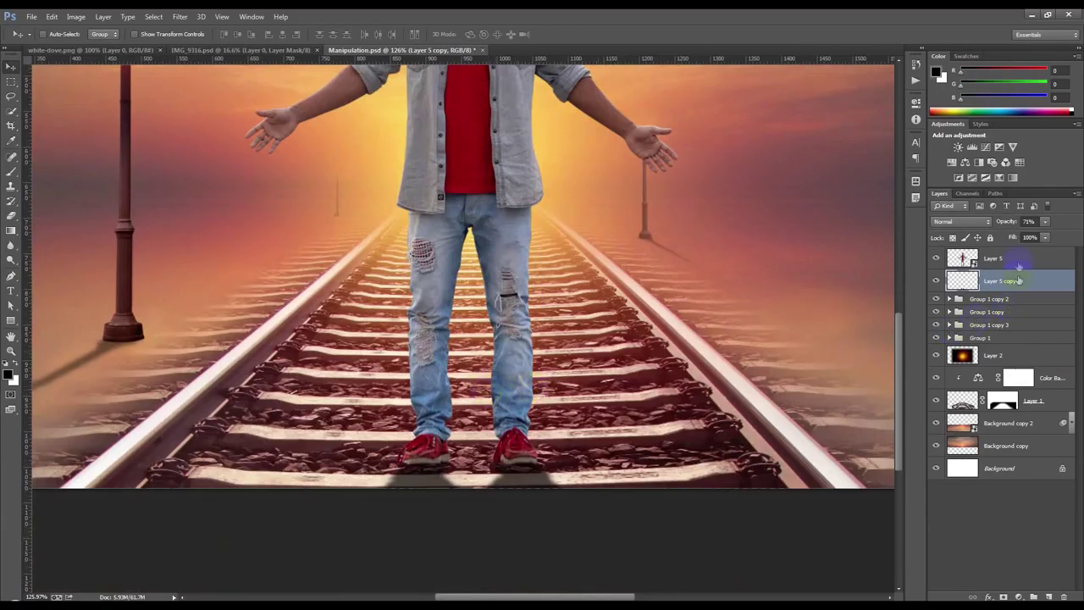
left_click(1016, 259, "shift")
left_click_drag(649, 347, 652, 311)
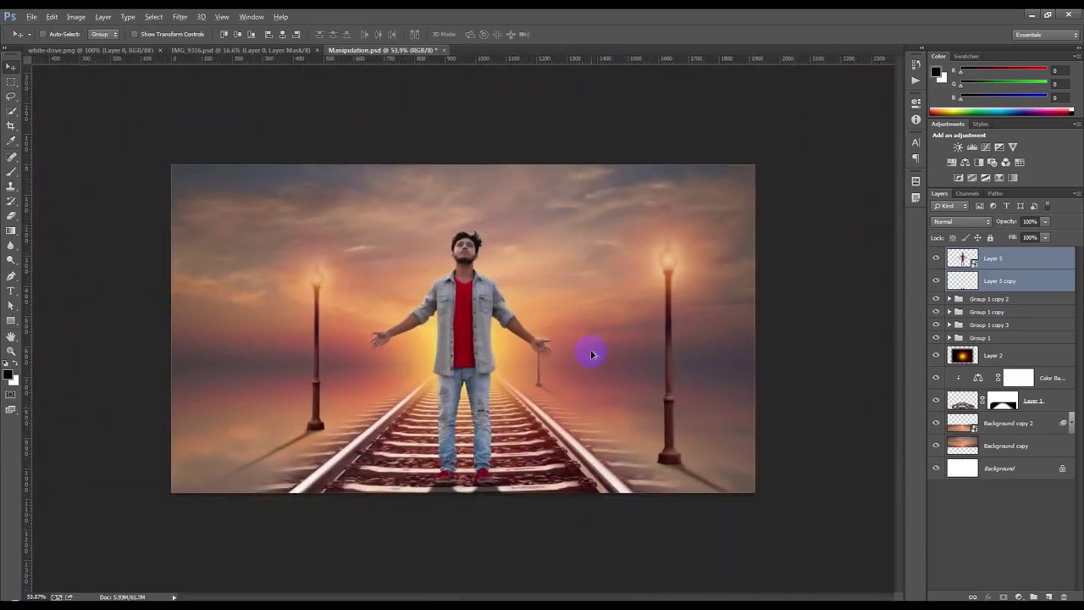
key("alt+bracketleft")
scroll(571, 416, "up", 6)
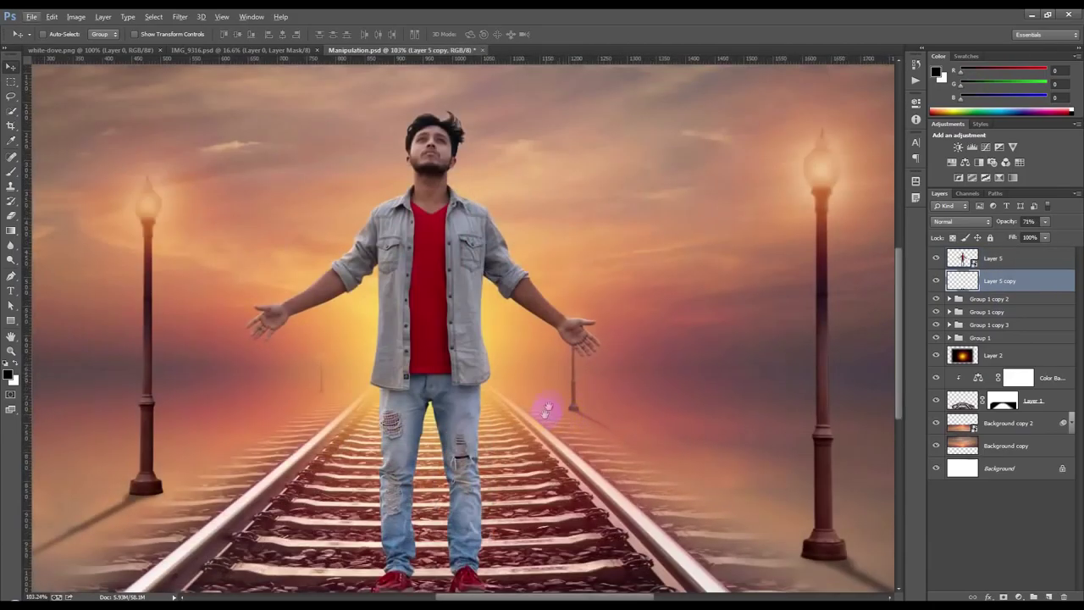
Step: Add a new empty layer directly above the man's shadow layer, Layer 5 copy
left_click_drag(547, 409, 561, 288)
scroll(431, 492, "up", 7)
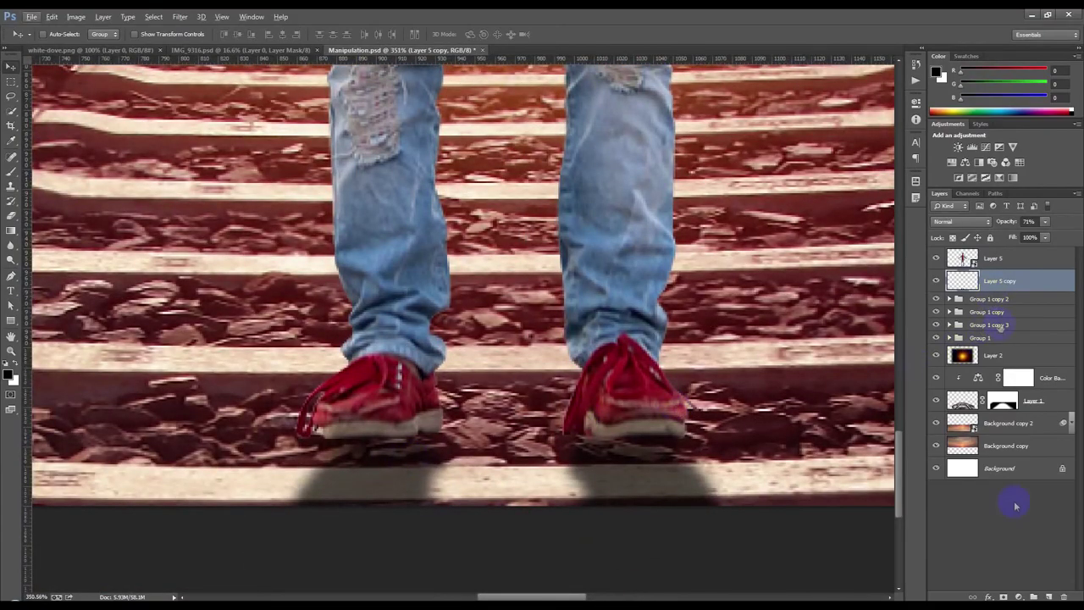
left_click(1045, 596)
scroll(339, 356, "up", 2)
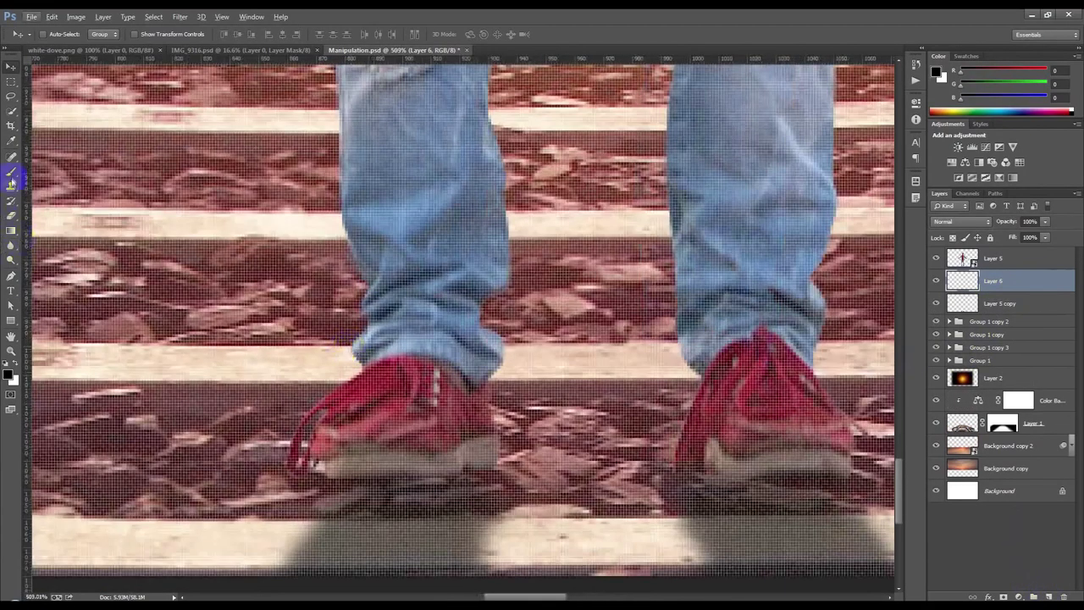
Step: Paint black contact shadows under both shoes with a soft 15 px brush at 100% opacity, and lower the layer's opacity to 79%
left_click(11, 174)
scroll(372, 445, "down", 2)
left_click(448, 460)
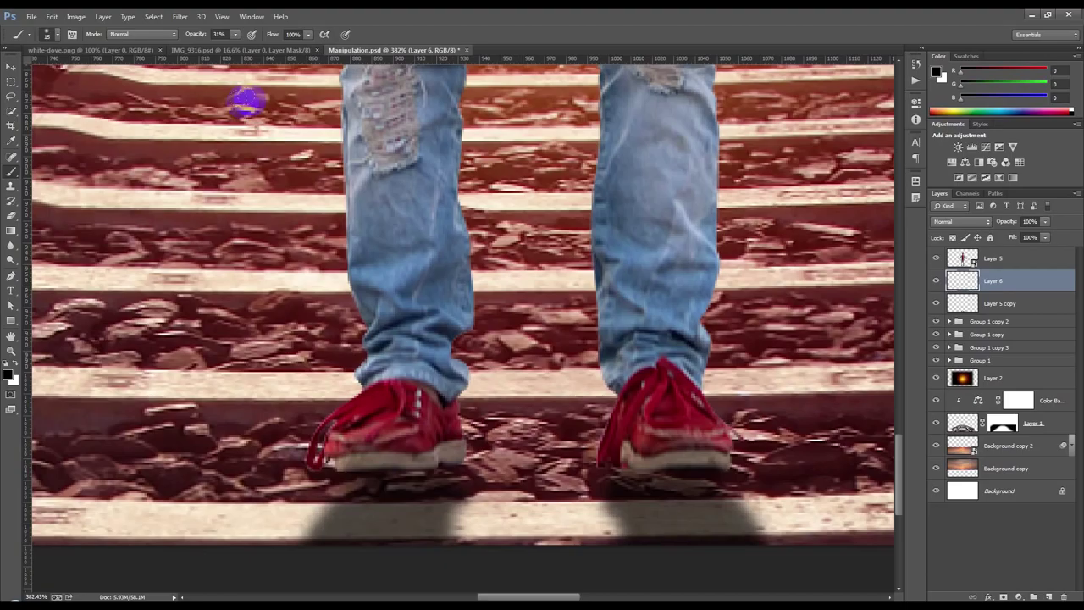
left_click_drag(260, 39, 339, 39)
right_click(409, 388)
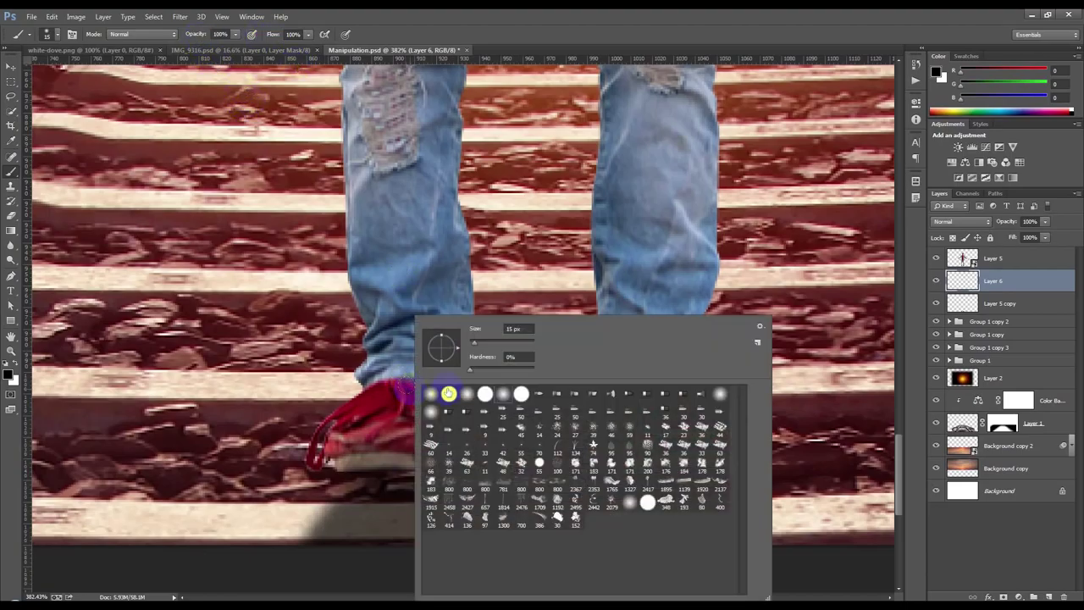
left_click(549, 39)
mouse_move(434, 436)
left_mouse_down()
mouse_move(451, 465)
mouse_move(451, 455)
mouse_move(340, 459)
mouse_move(714, 465)
mouse_move(685, 466)
mouse_move(638, 446)
mouse_move(893, 360)
left_mouse_up()
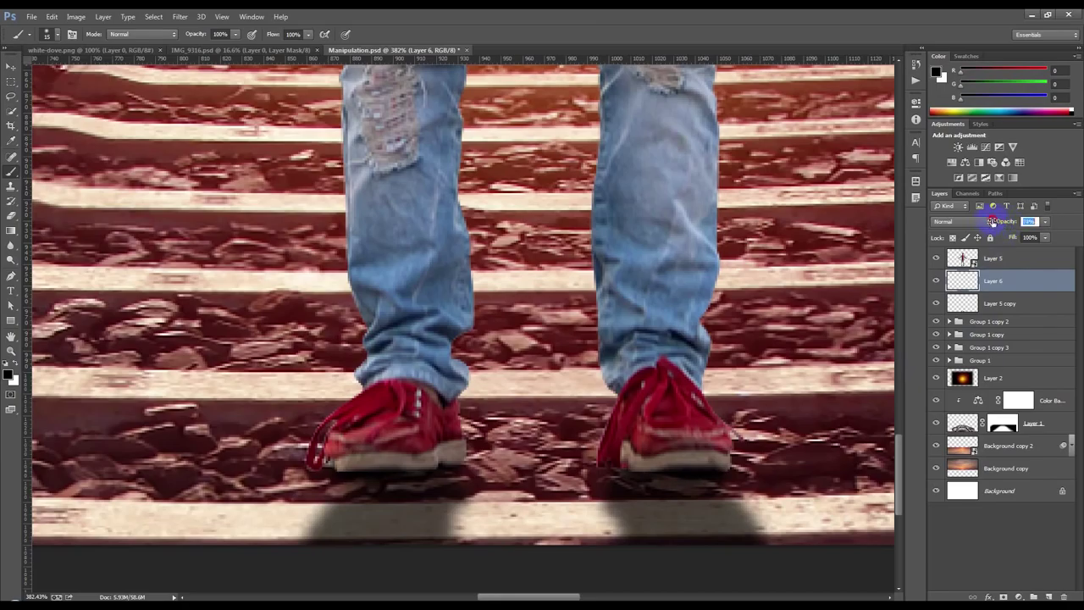
left_click(11, 67)
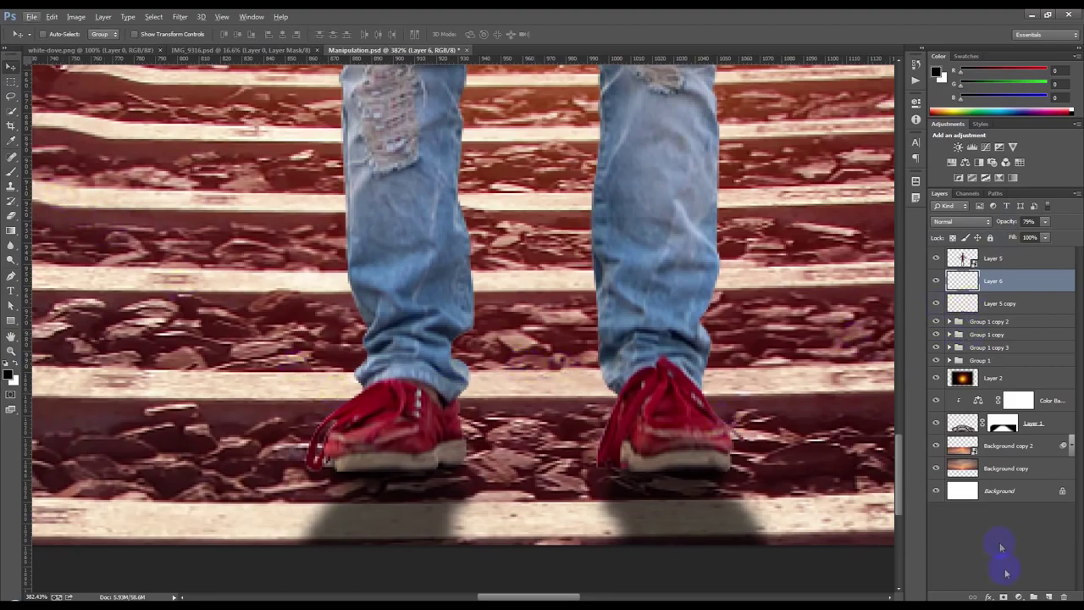
Step: Add an empty layer below the man's Layer 5 and another above it, clipping the upper one to Layer 5
left_click(1047, 596)
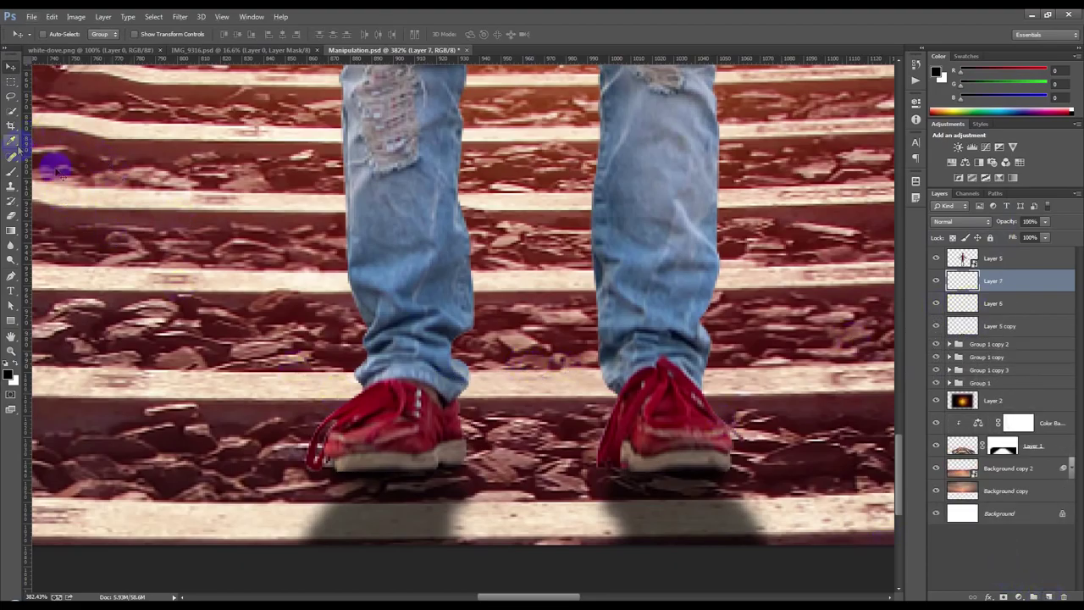
scroll(719, 387, "down", 1)
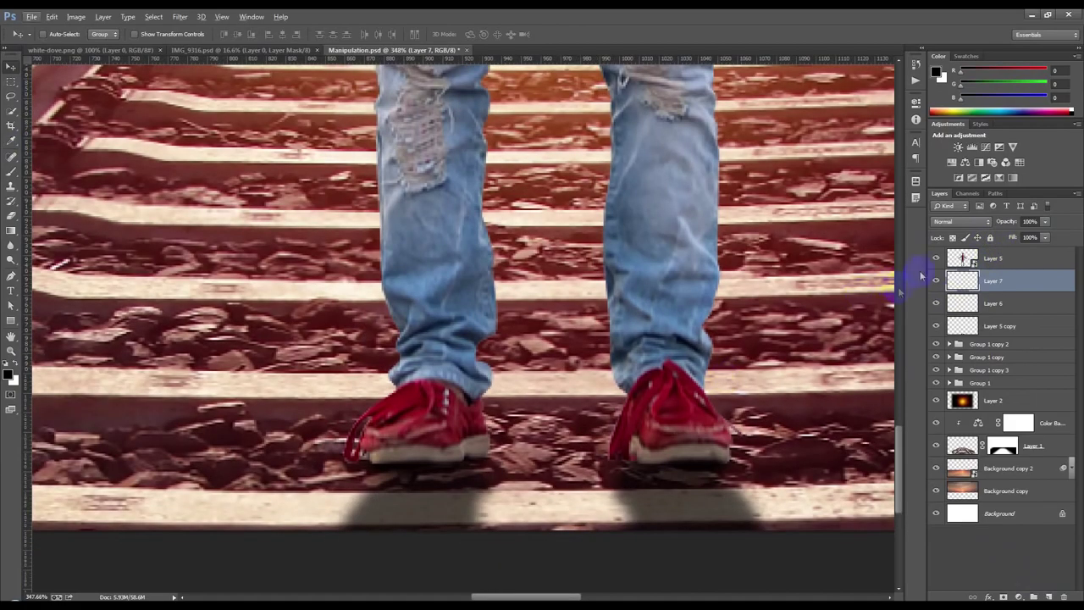
left_click(1021, 260)
left_click(1034, 596)
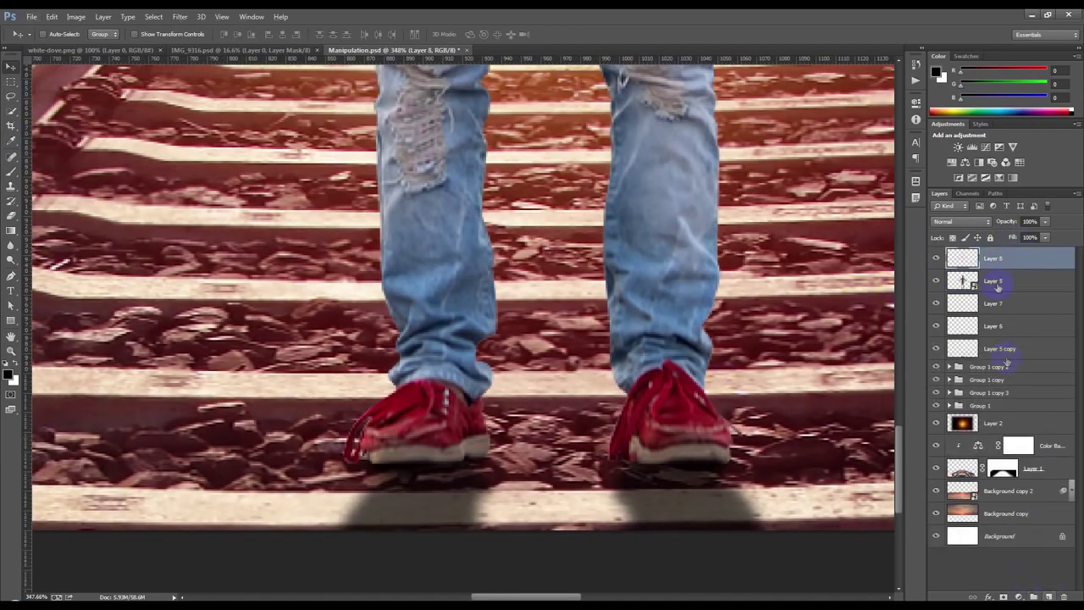
left_click(1022, 268, "alt")
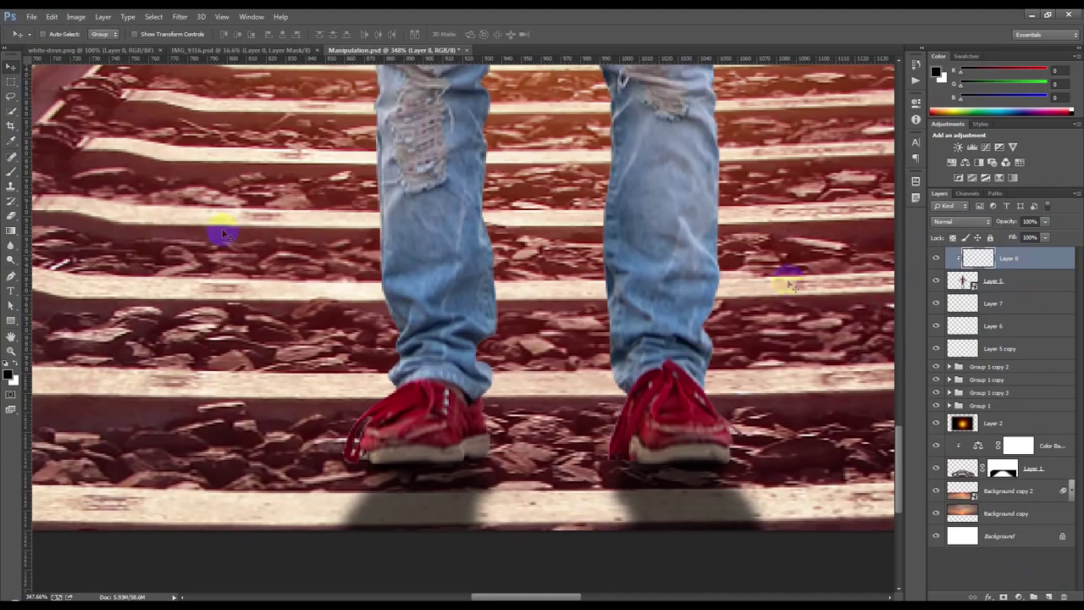
Step: Brush black shading along the soles of both shoes on the clipped layer and lower its opacity to 38%
left_click(12, 171)
left_click(354, 474)
mouse_move(354, 475)
left_mouse_down()
mouse_move(380, 477)
mouse_move(363, 460)
mouse_move(482, 465)
mouse_move(499, 456)
mouse_move(497, 442)
mouse_move(455, 476)
left_mouse_up()
mouse_move(611, 461)
left_mouse_down()
mouse_move(644, 475)
mouse_move(633, 467)
mouse_move(750, 470)
mouse_move(741, 458)
mouse_move(618, 471)
mouse_move(595, 459)
left_mouse_up()
left_click_drag(1006, 221, 983, 222)
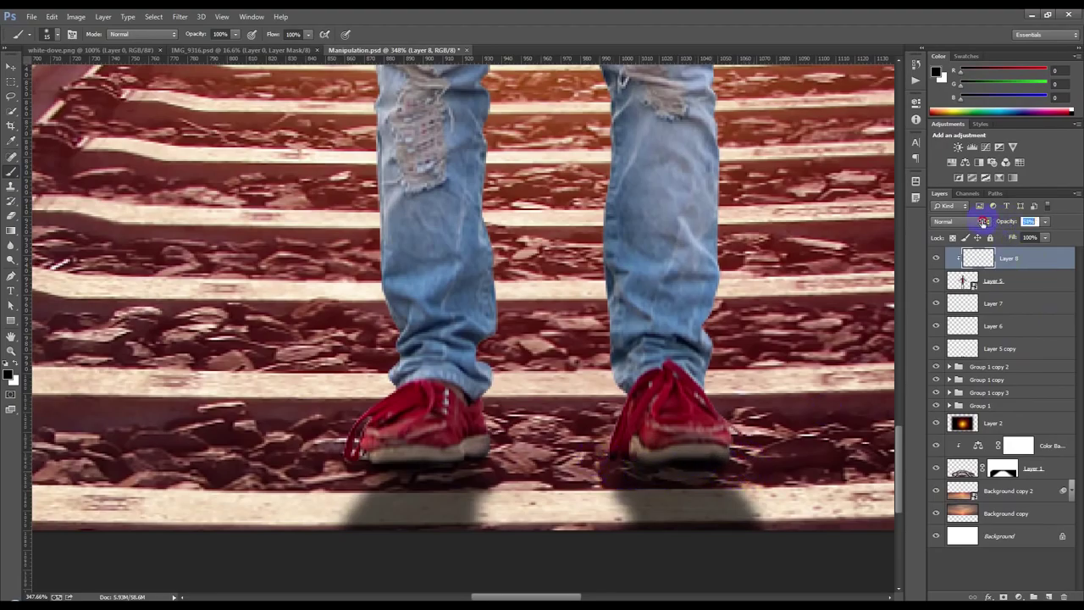
left_click(11, 66)
Step: Save the Manipulation.psd document and check the whole composite
scroll(119, 131, "down", 6)
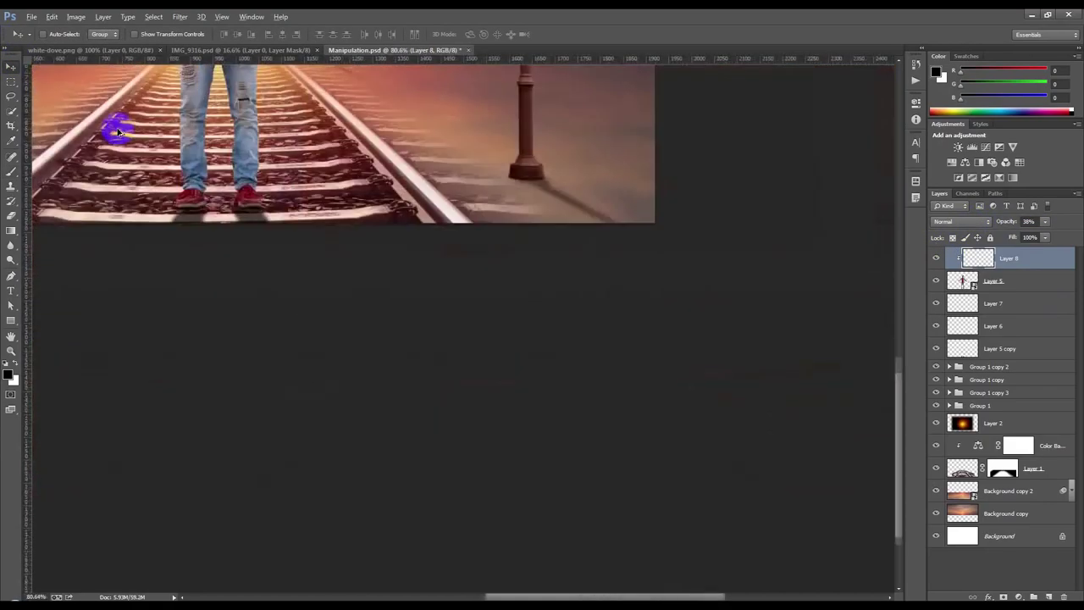
scroll(119, 131, "down", 3)
scroll(119, 131, "up", 2)
key("ctrl+s")
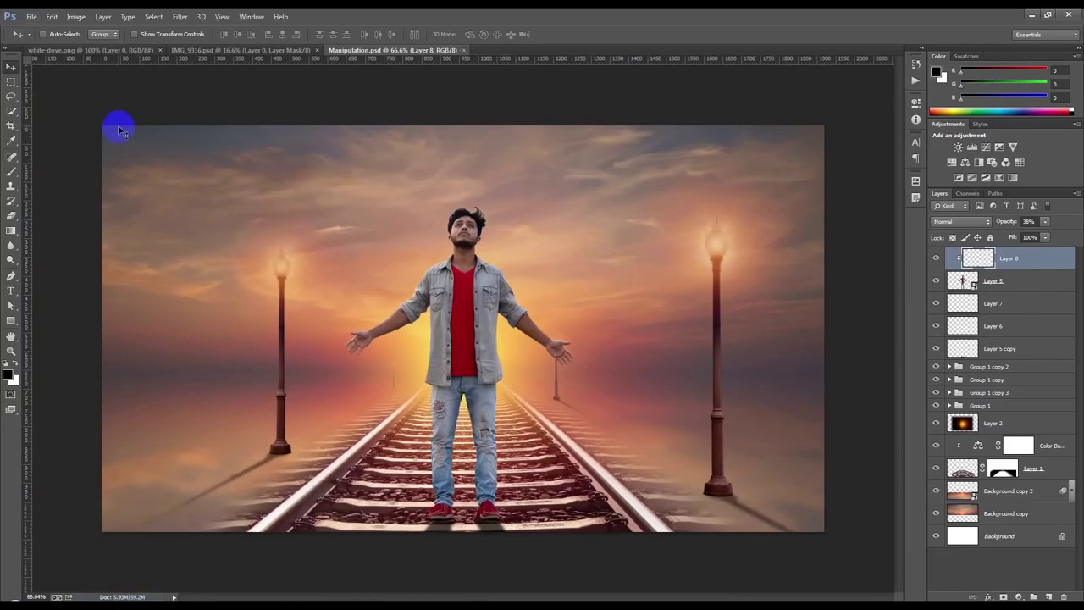
scroll(505, 378, "up", 1)
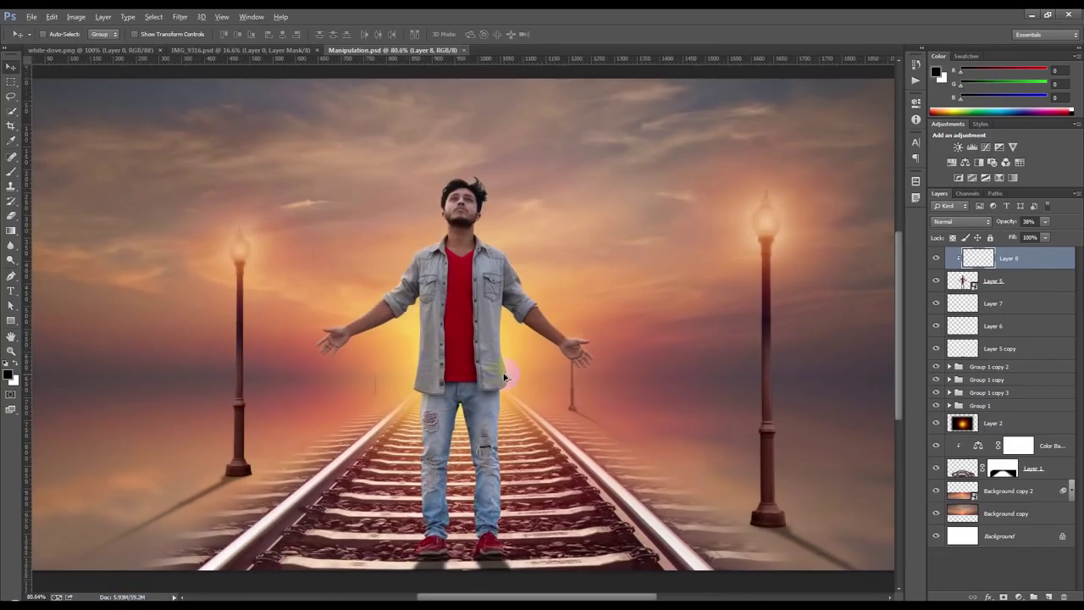
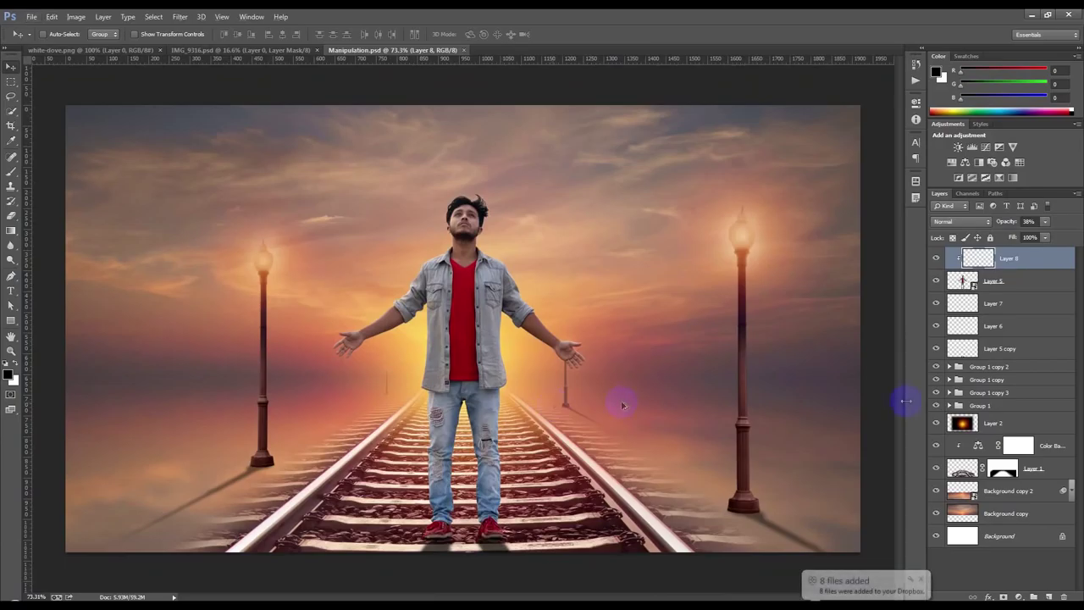
Step: Add an Inner Glow effect to the man's layer, Layer 5, with a saturated golden yellow glow colour
left_click(1056, 284)
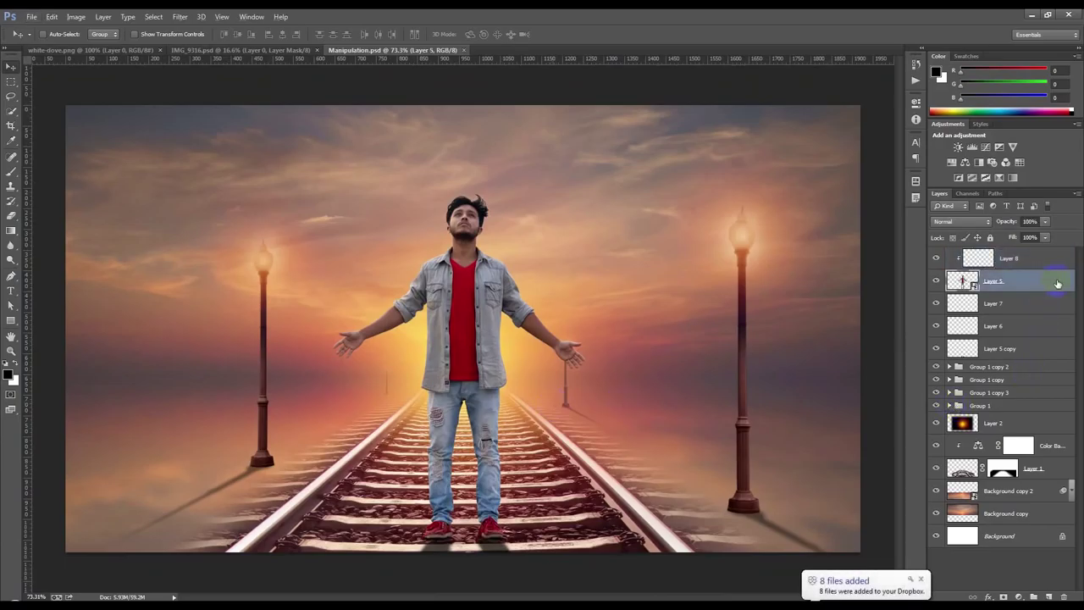
double_click(1057, 282)
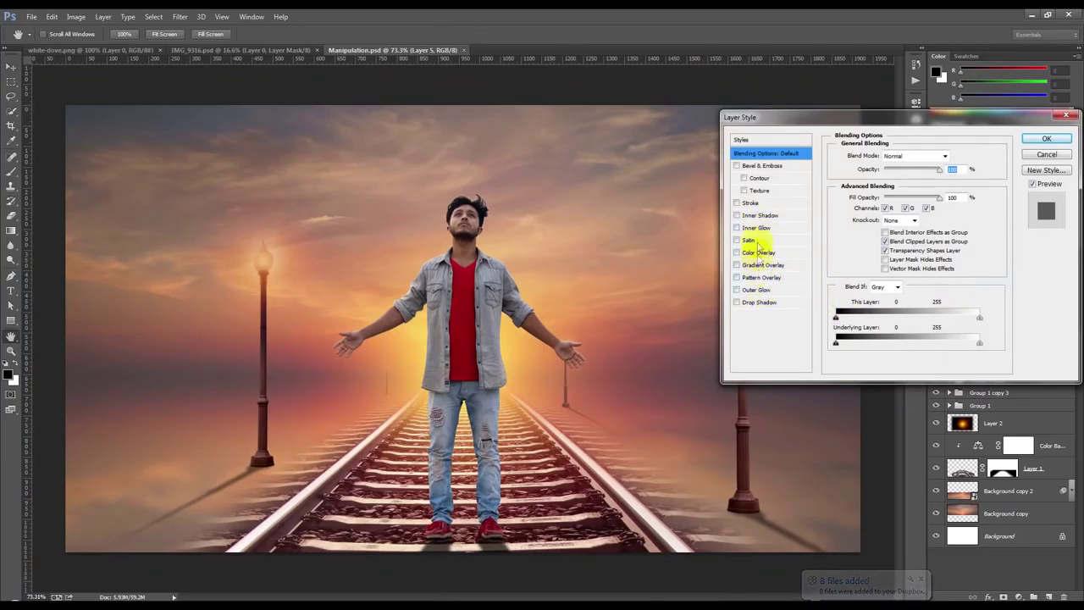
left_click(757, 228)
left_click(861, 196)
left_click(427, 333)
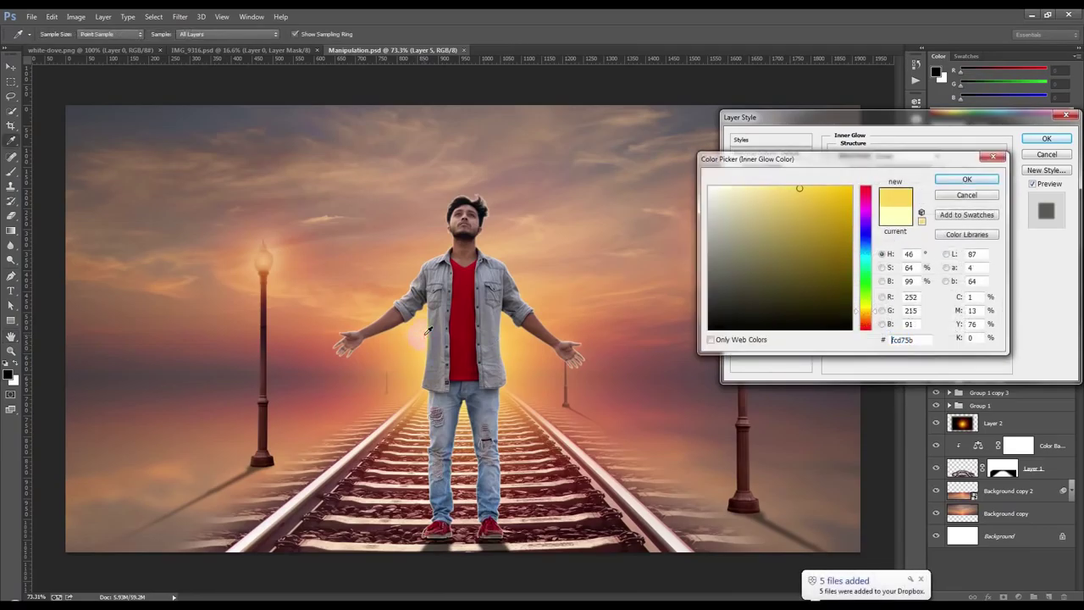
left_click_drag(844, 201, 865, 163)
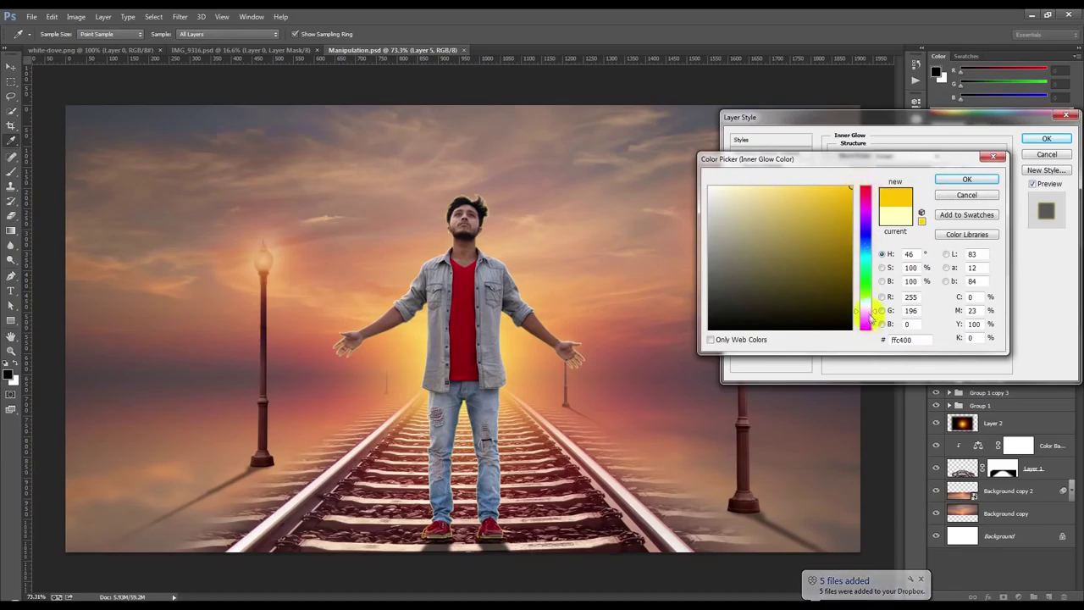
left_click(868, 315)
left_click(867, 314)
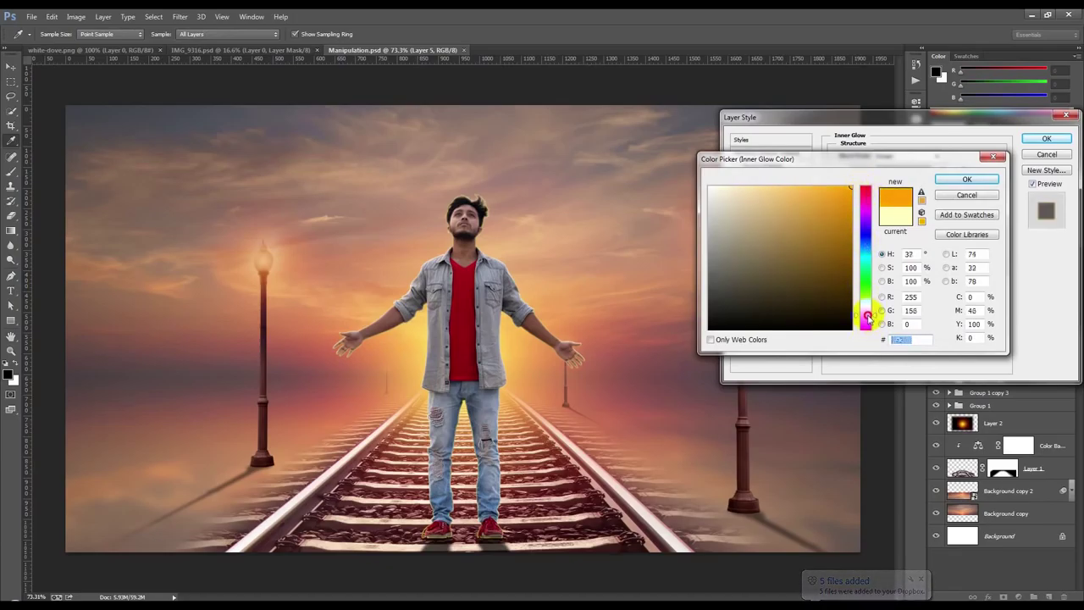
left_click(966, 179)
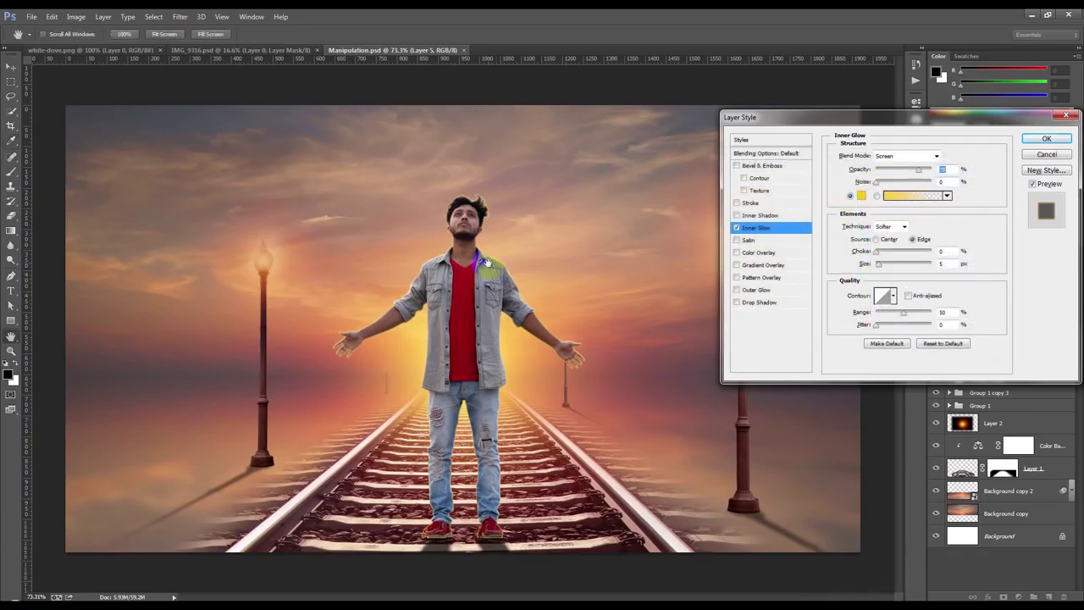
Step: Reduce the size of the man's inner glow to 3 px
key("super")
key("super")
left_click_drag(421, 238, 450, 267)
left_click_drag(451, 271, 445, 270)
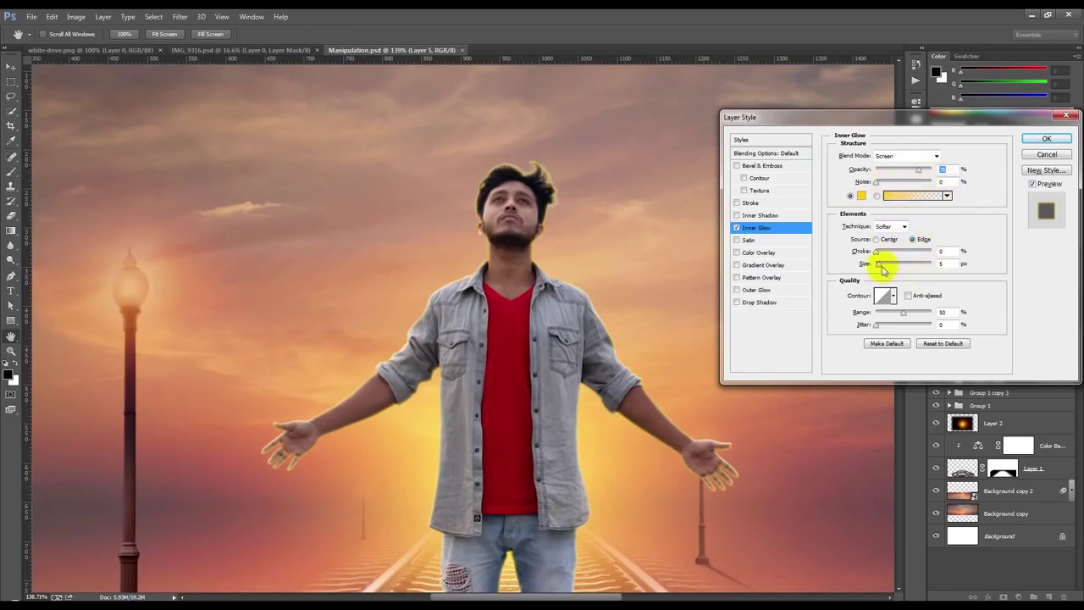
key("Down")
key("Down")
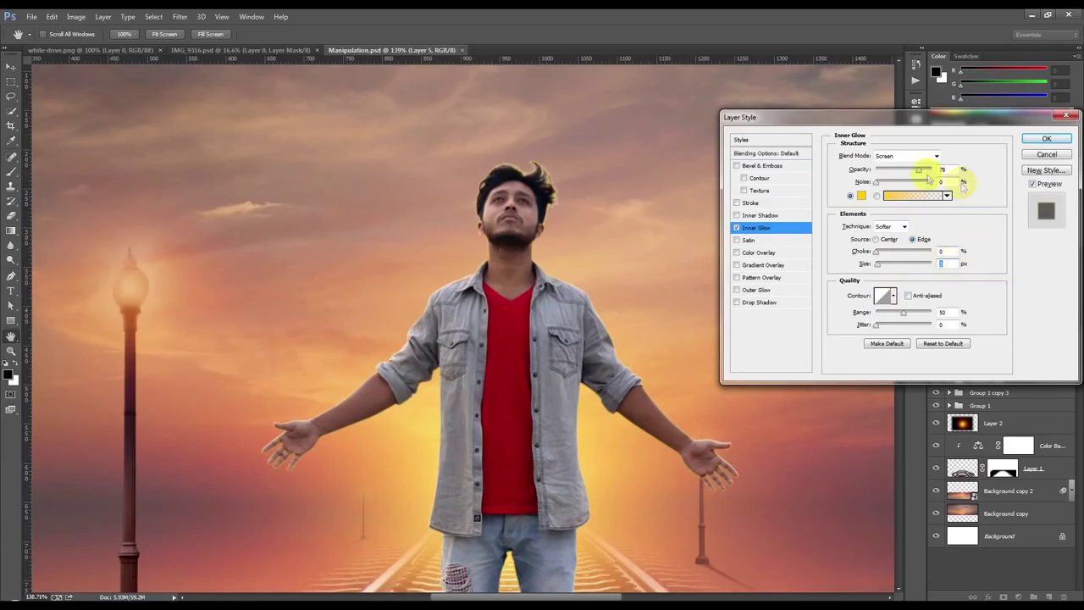
Step: Try other blend modes for the inner glow and set it to Color Dodge
left_click(888, 157)
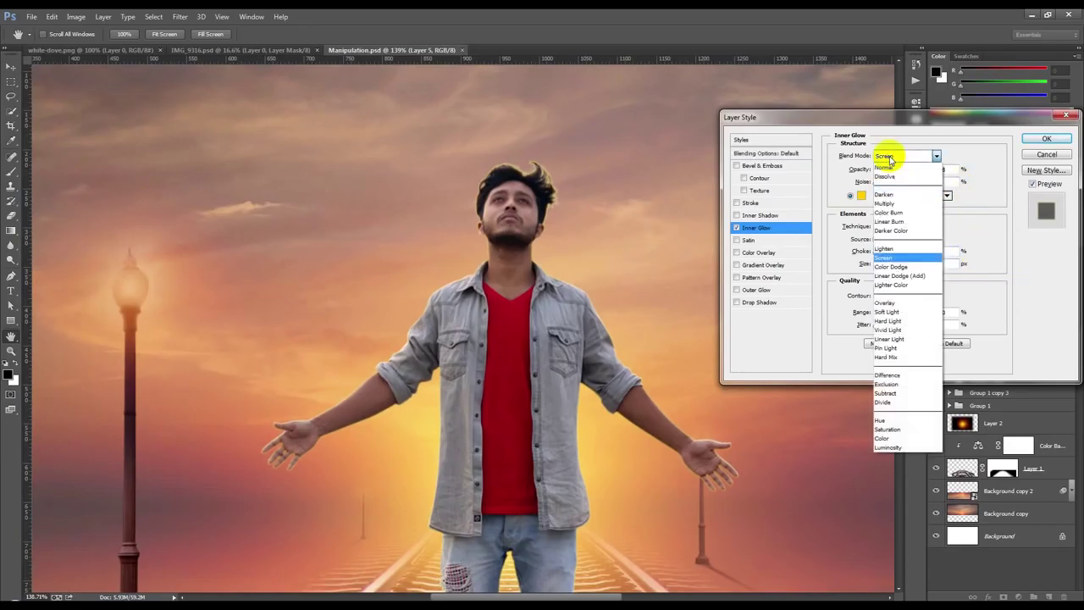
left_click(889, 248)
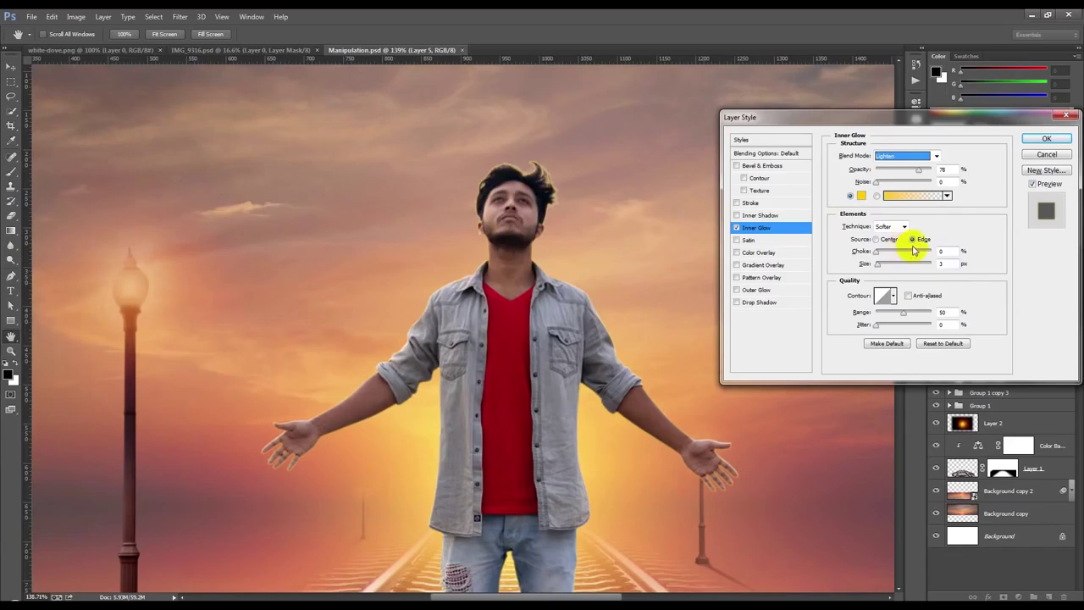
scroll(897, 159, "down", 1)
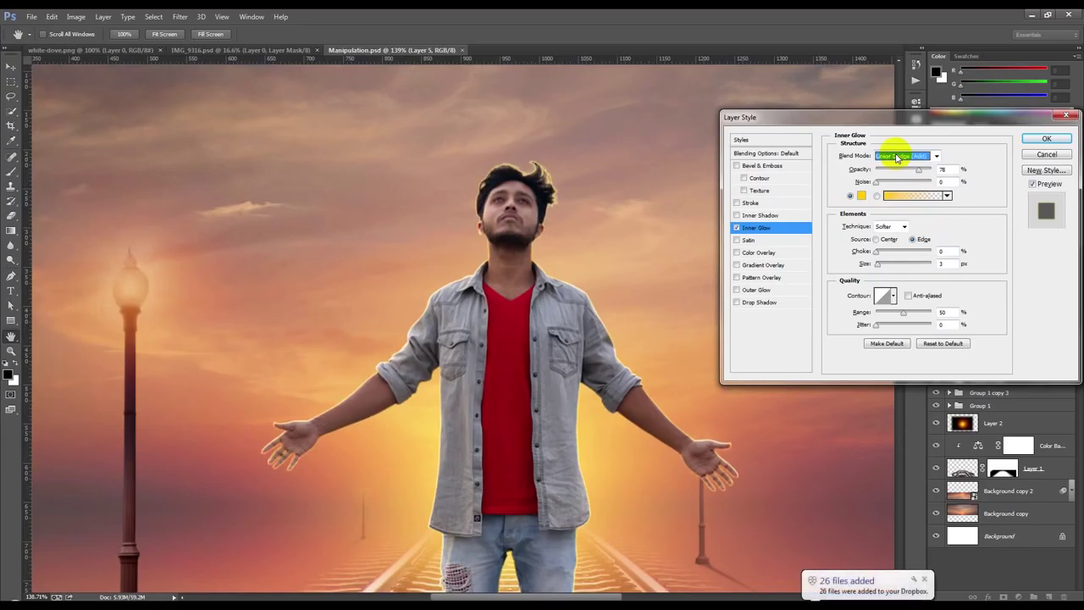
scroll(896, 159, "down", 1)
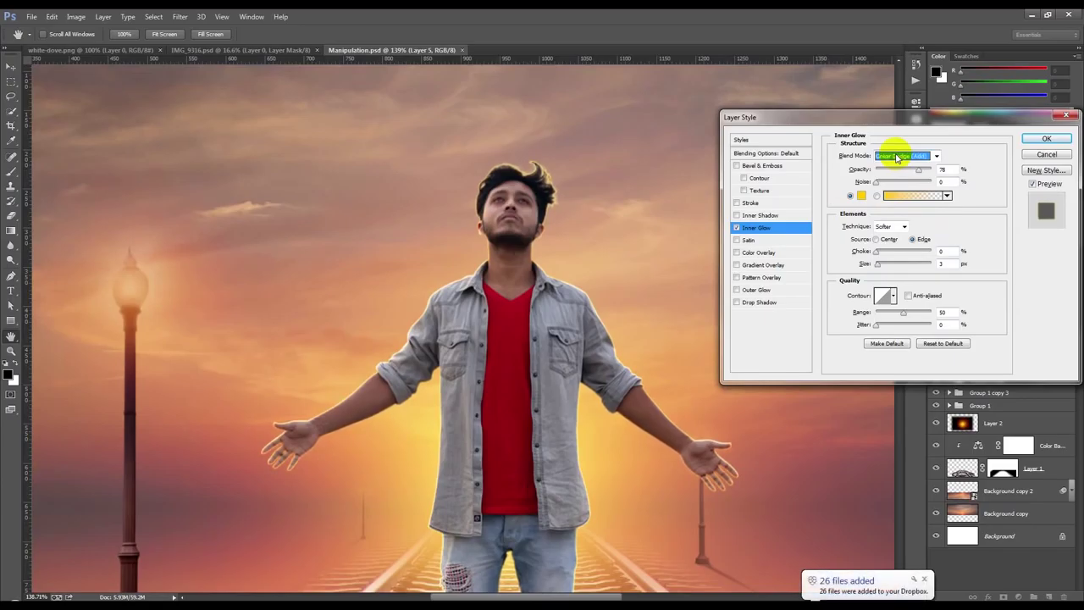
scroll(896, 158, "up", 1)
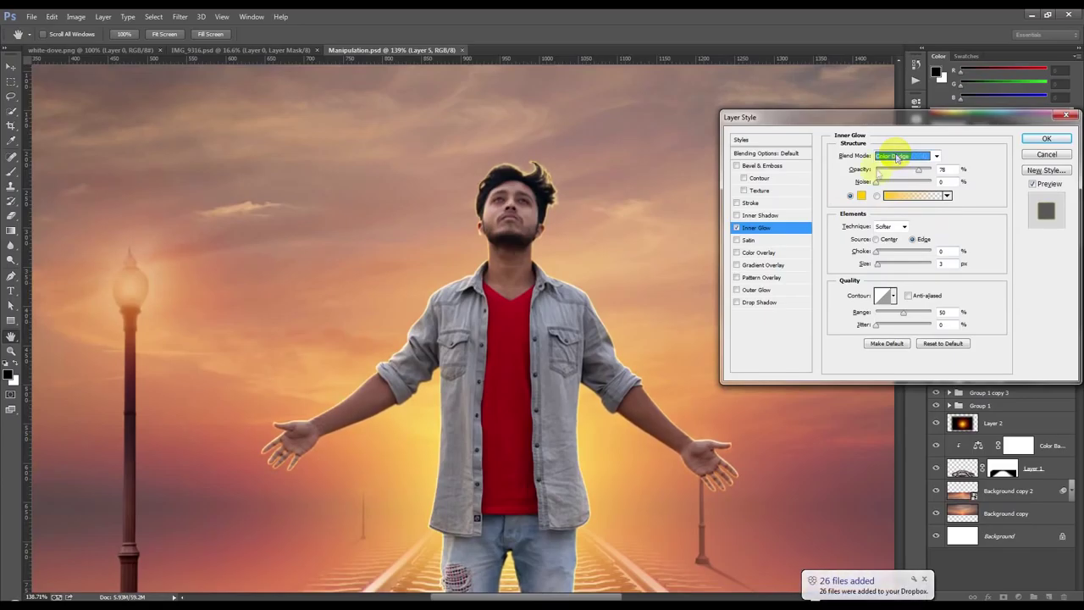
Step: Set the inner glow's size to 6 px and opacity to 60%, and apply the layer style
left_click_drag(641, 387, 630, 311)
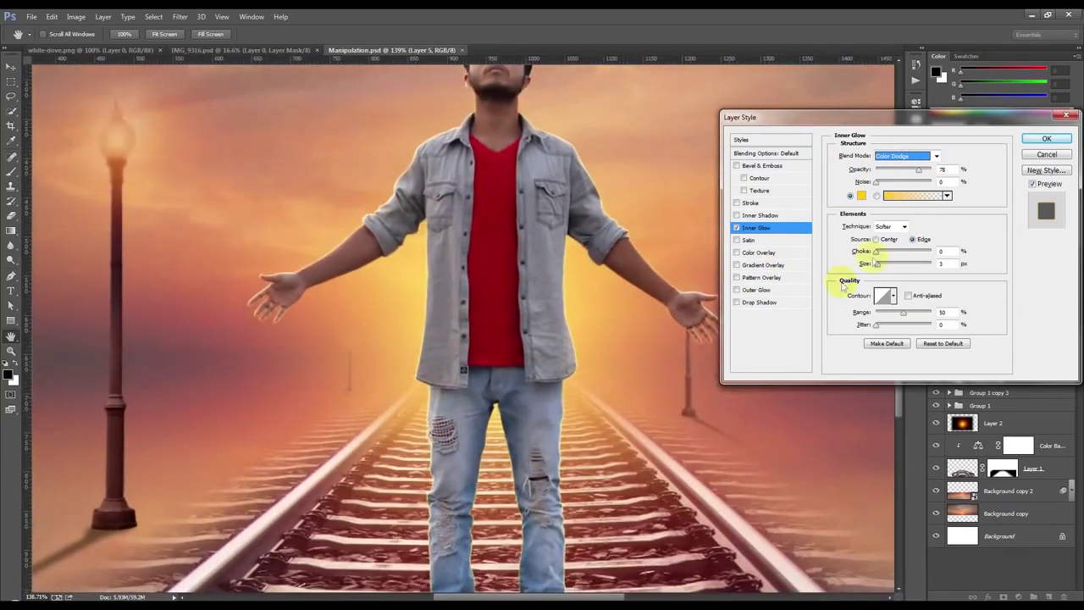
left_click_drag(876, 265, 881, 267)
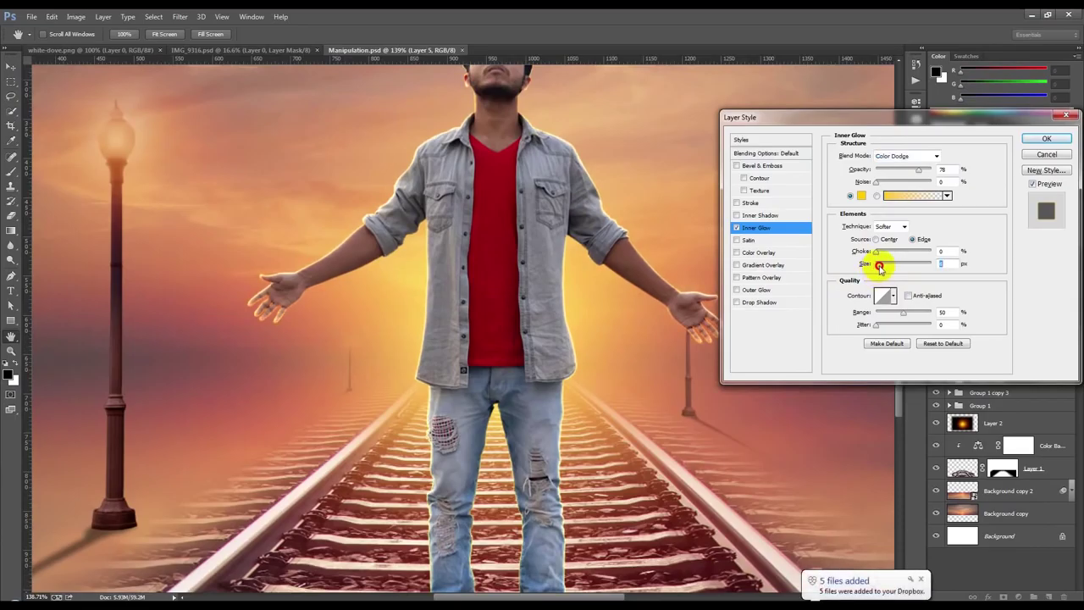
left_click_drag(879, 265, 883, 266)
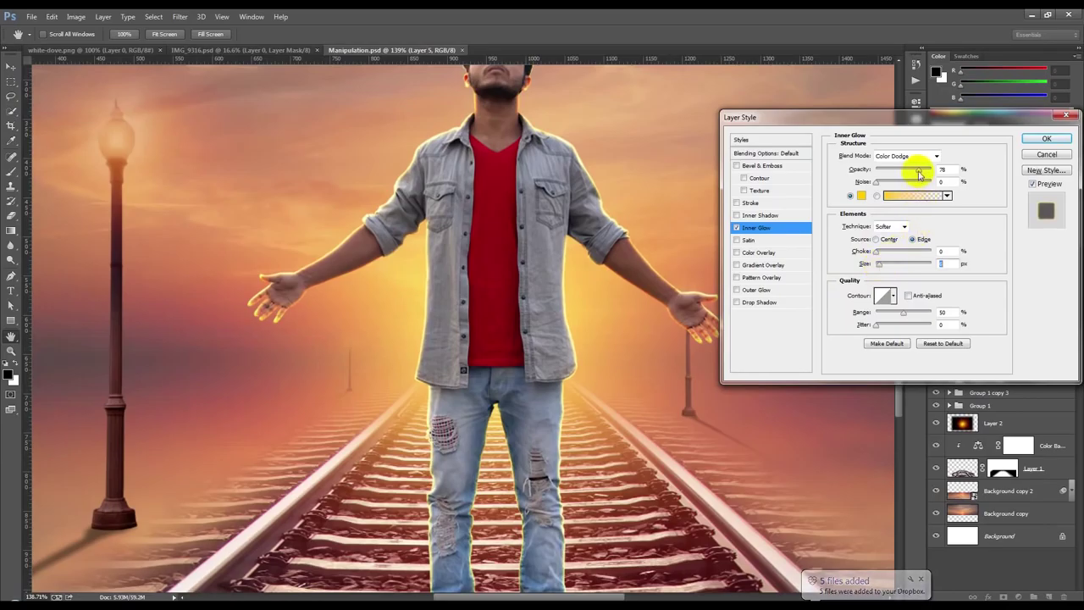
left_click_drag(914, 169, 909, 173)
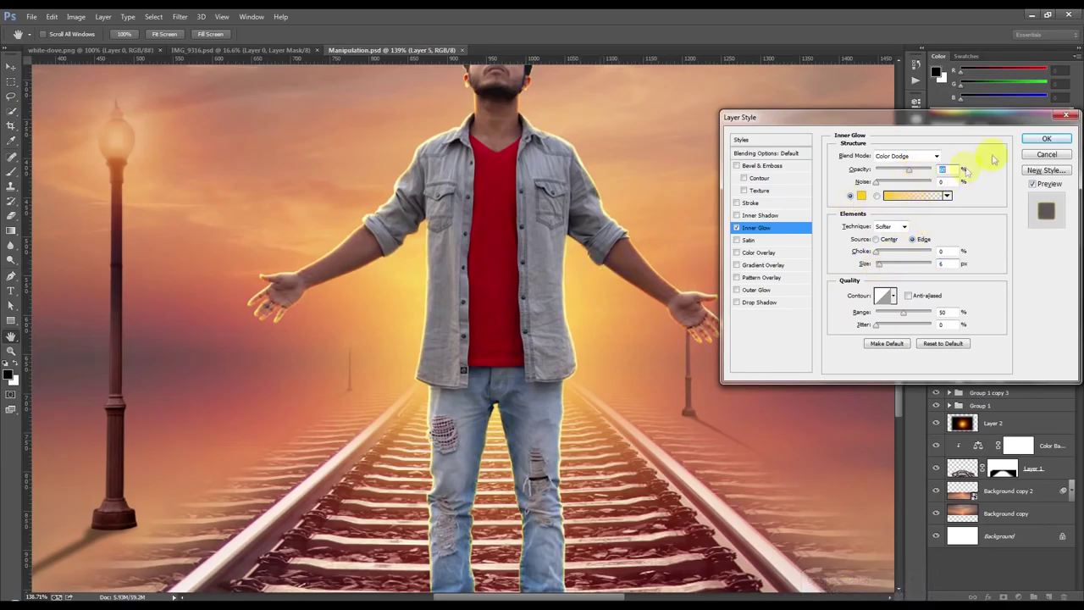
left_click(1044, 139)
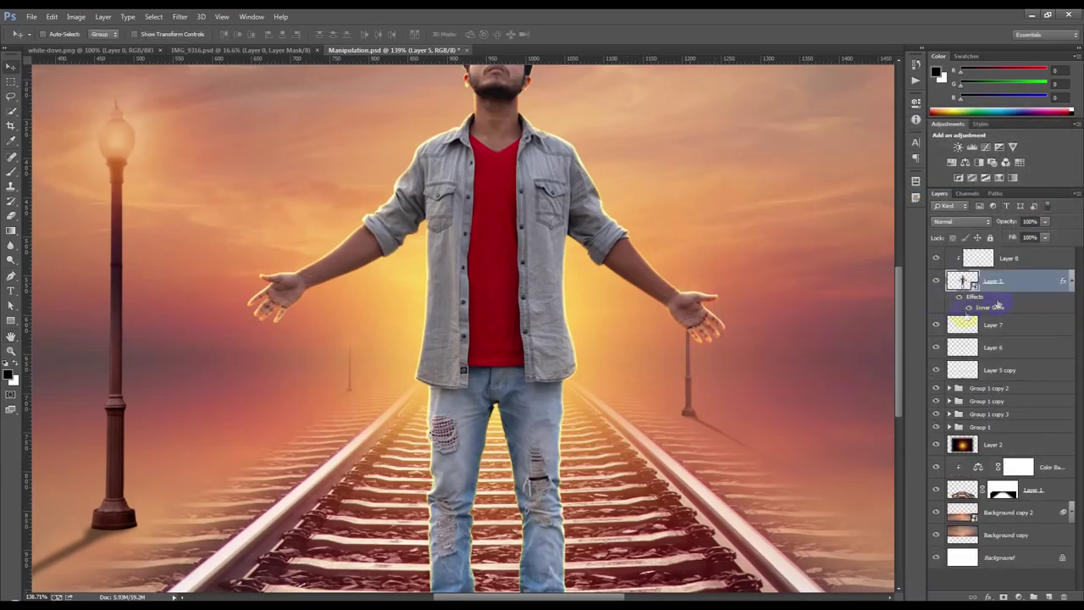
Step: Convert Layer 5's inner glow effect into a separate layer
left_click(181, 17)
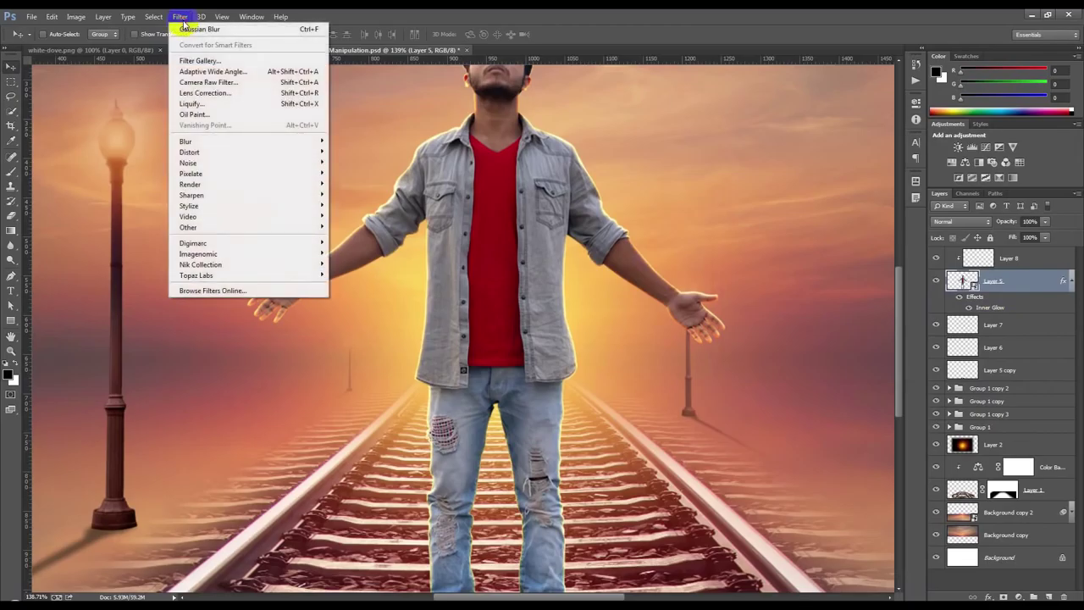
mouse_move(103, 17)
mouse_move(126, 91)
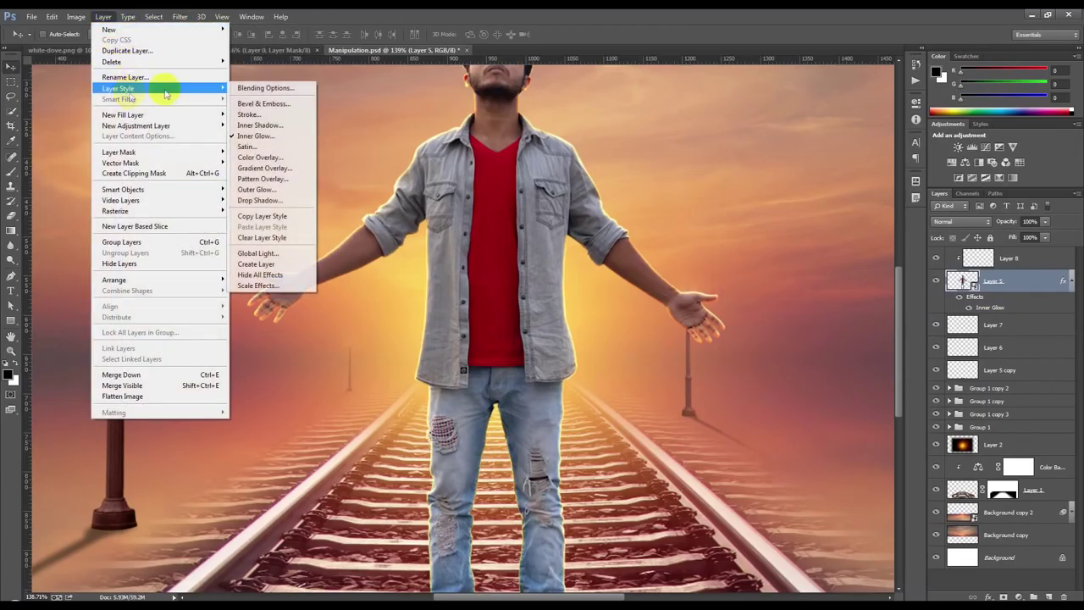
left_click(274, 263)
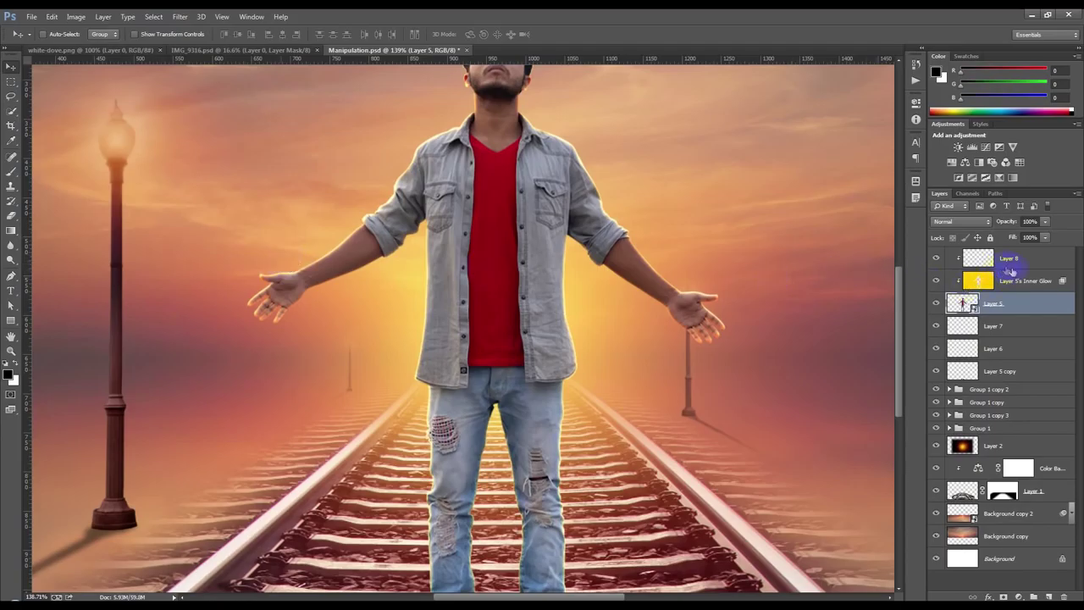
Step: Add a layer mask to the inner glow layer and brush black over the glow around the man's hair and head
left_click(1032, 288)
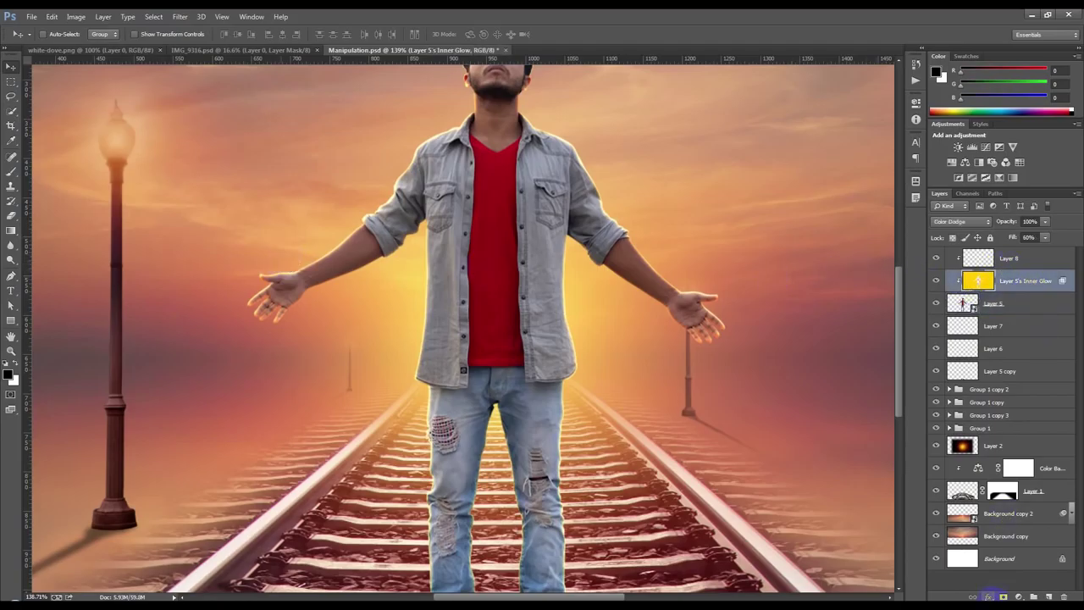
left_click(1004, 597)
left_click(13, 176)
scroll(516, 113, "up", 3)
left_click_drag(535, 117, 525, 388)
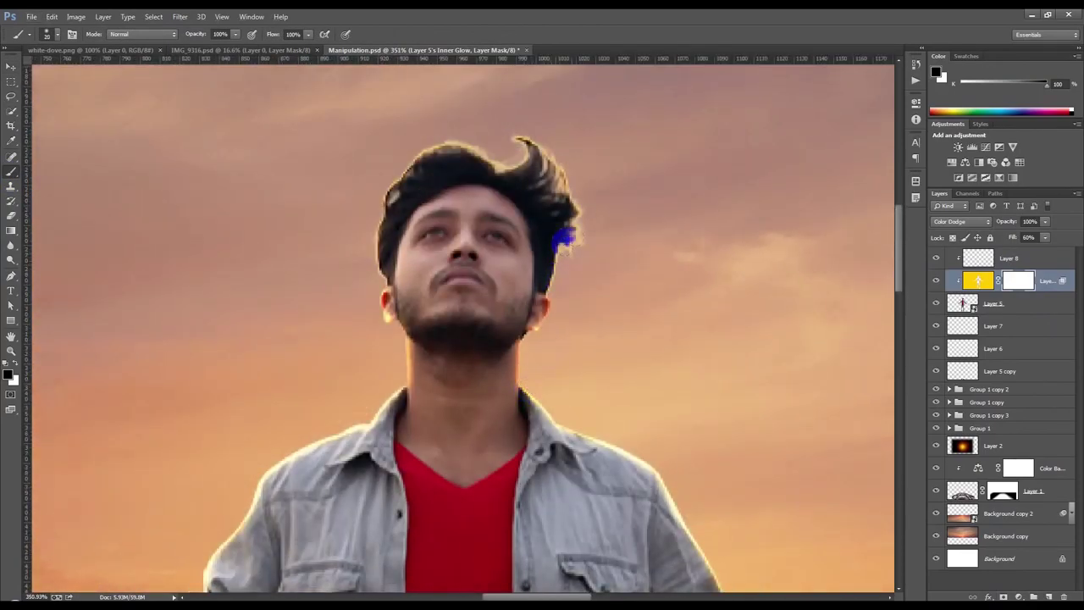
scroll(566, 237, "down", 3)
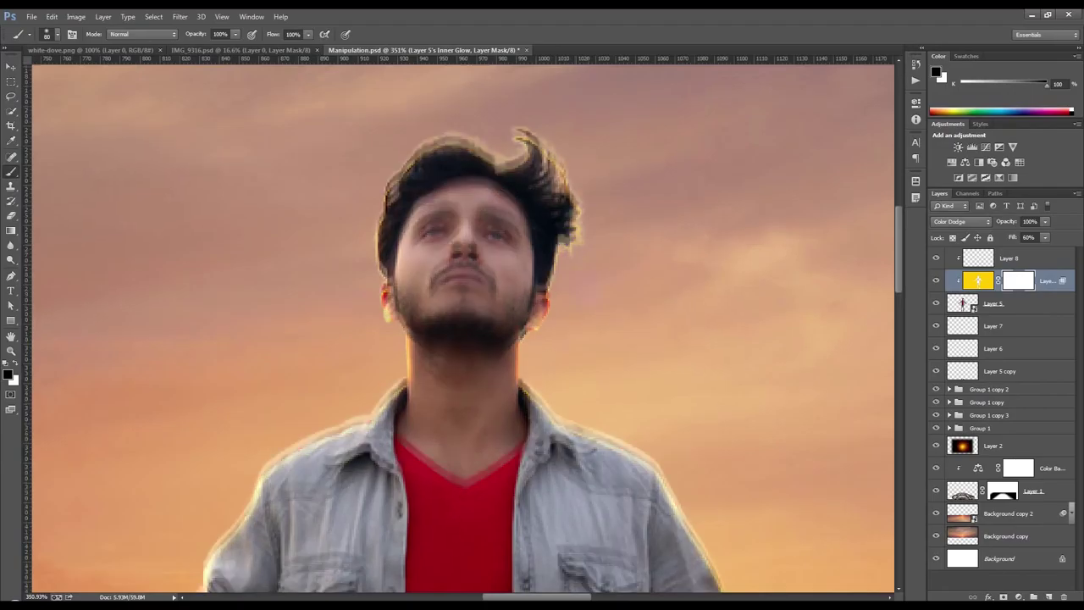
mouse_move(572, 178)
left_mouse_down()
mouse_move(567, 110)
mouse_move(511, 81)
mouse_move(415, 82)
mouse_move(363, 123)
mouse_move(349, 160)
left_mouse_up()
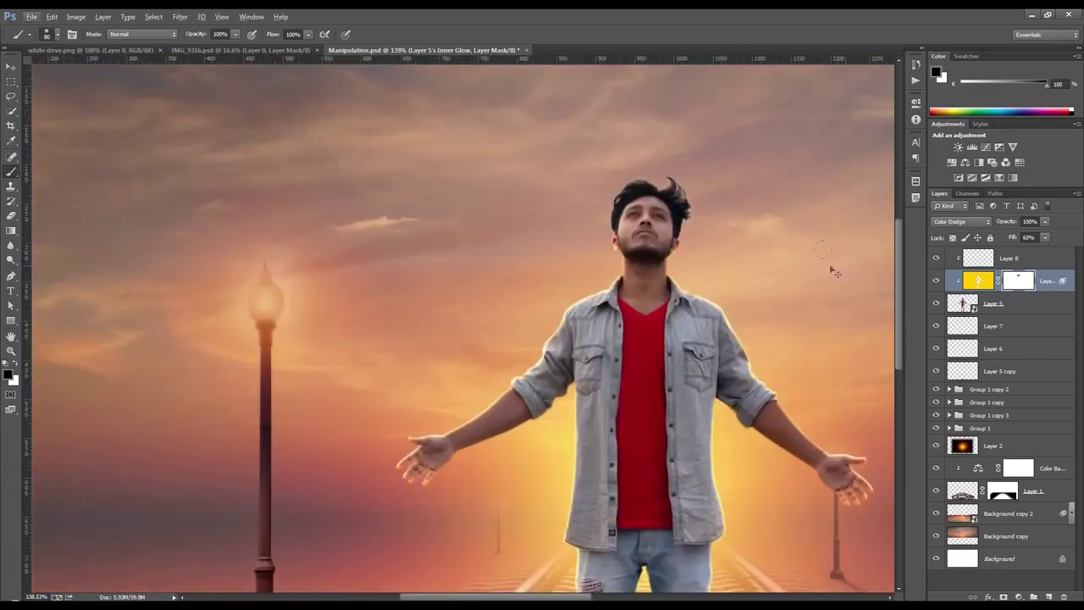
Step: Paint black on the inner glow mask around both red shoes with a 60 px brush at 100% opacity
scroll(741, 343, "down", 1)
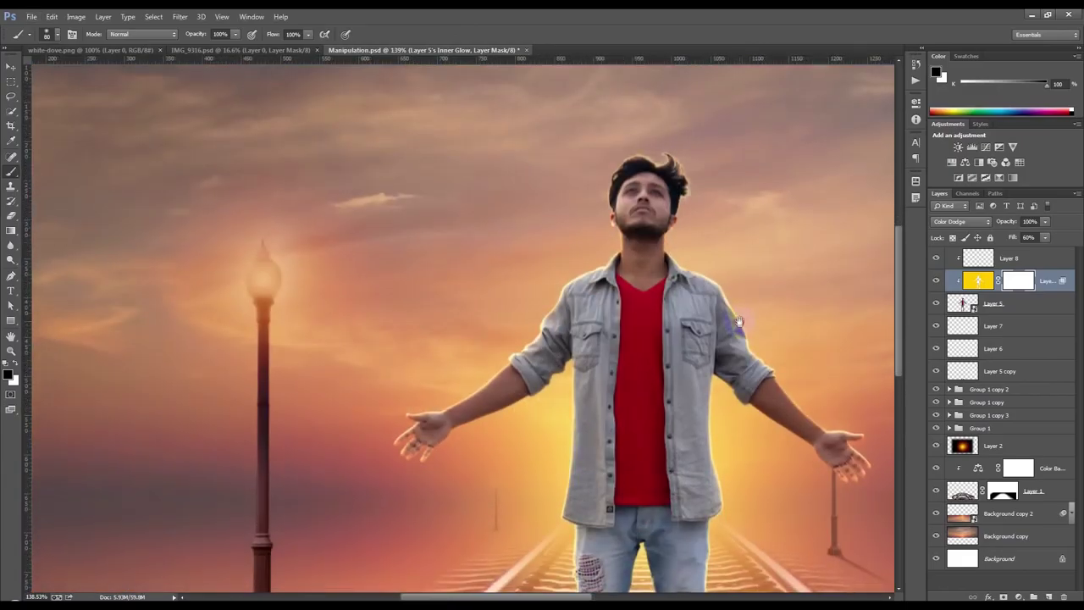
left_click_drag(191, 37, 170, 39)
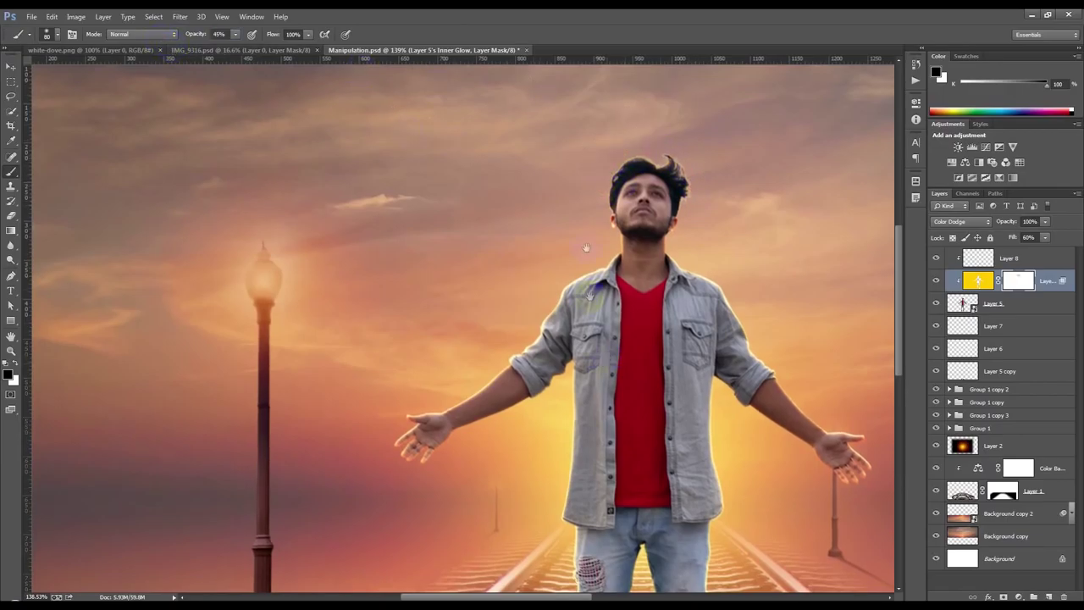
scroll(587, 314, "down", 10)
scroll(597, 474, "up", 3)
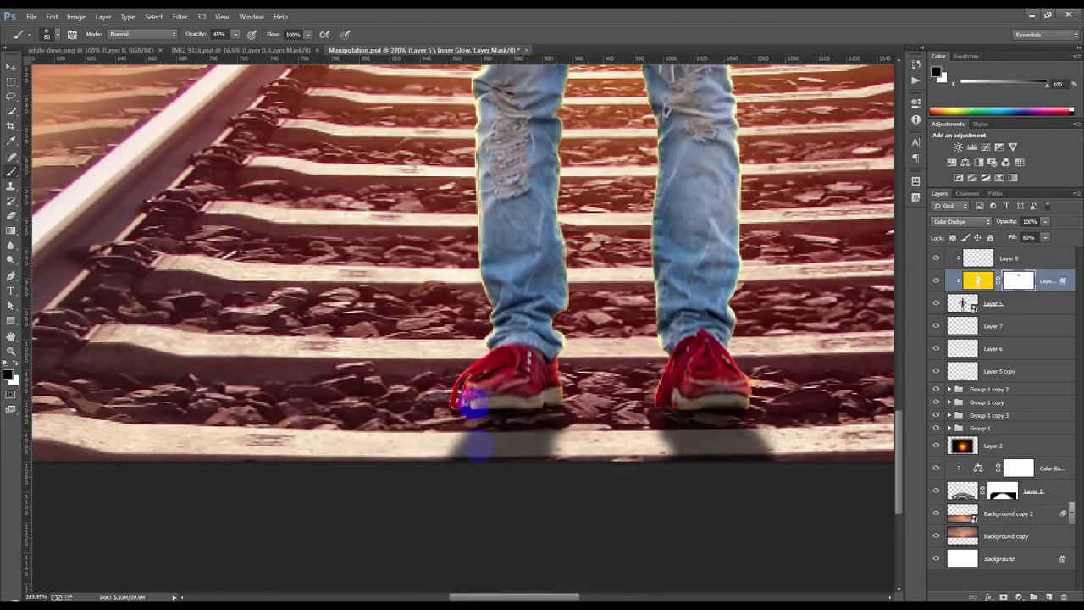
key("bracketleft")
key("bracketleft")
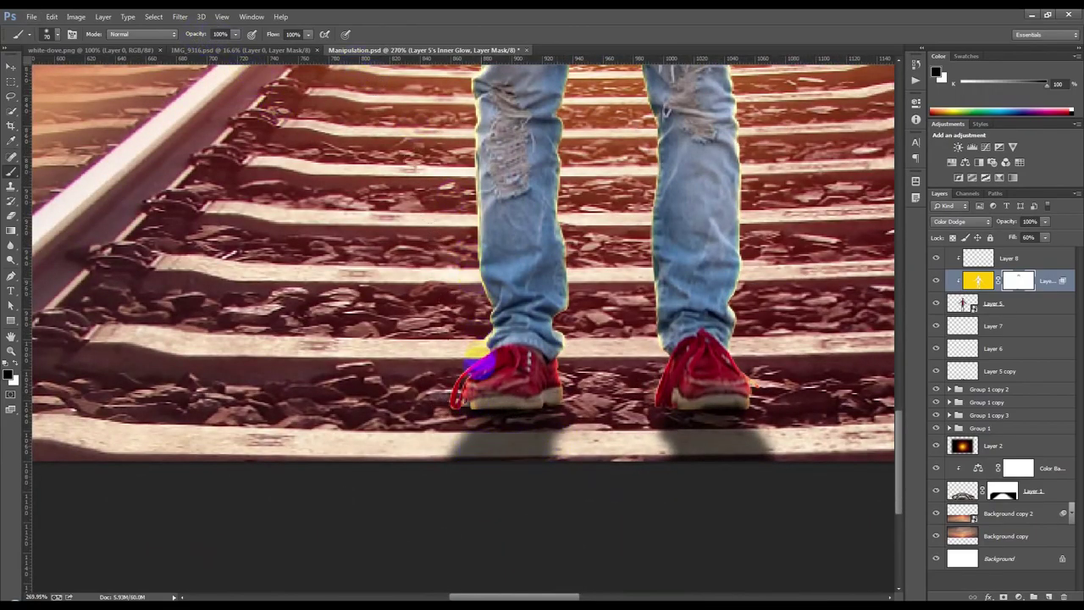
mouse_move(465, 413)
left_mouse_down()
mouse_move(490, 421)
mouse_move(624, 412)
mouse_move(745, 428)
left_mouse_up()
mouse_move(687, 446)
left_mouse_down()
mouse_move(739, 433)
mouse_move(730, 439)
mouse_move(740, 427)
mouse_move(566, 421)
mouse_move(576, 407)
mouse_move(454, 435)
left_mouse_up()
scroll(496, 375, "down", 5)
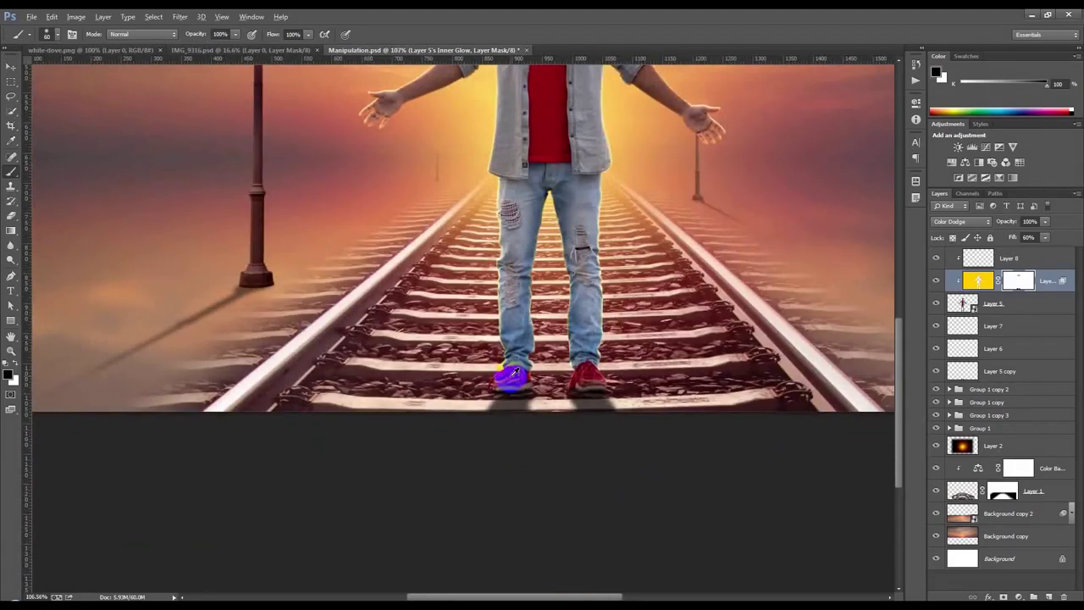
scroll(514, 371, "down", 3)
scroll(511, 375, "up", 3)
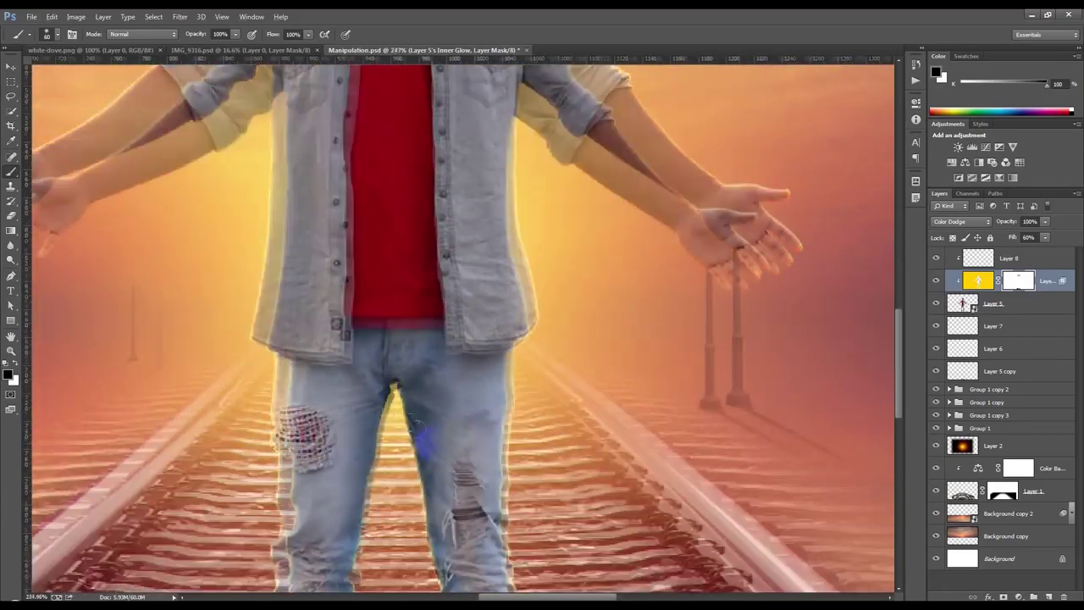
scroll(435, 438, "down", 3)
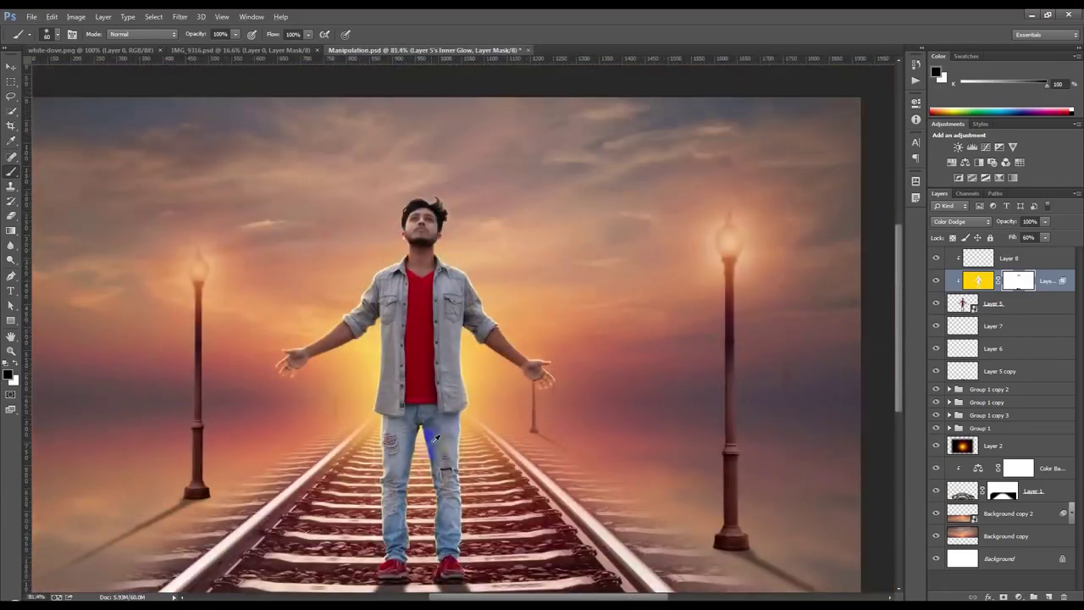
scroll(434, 438, "up", 2)
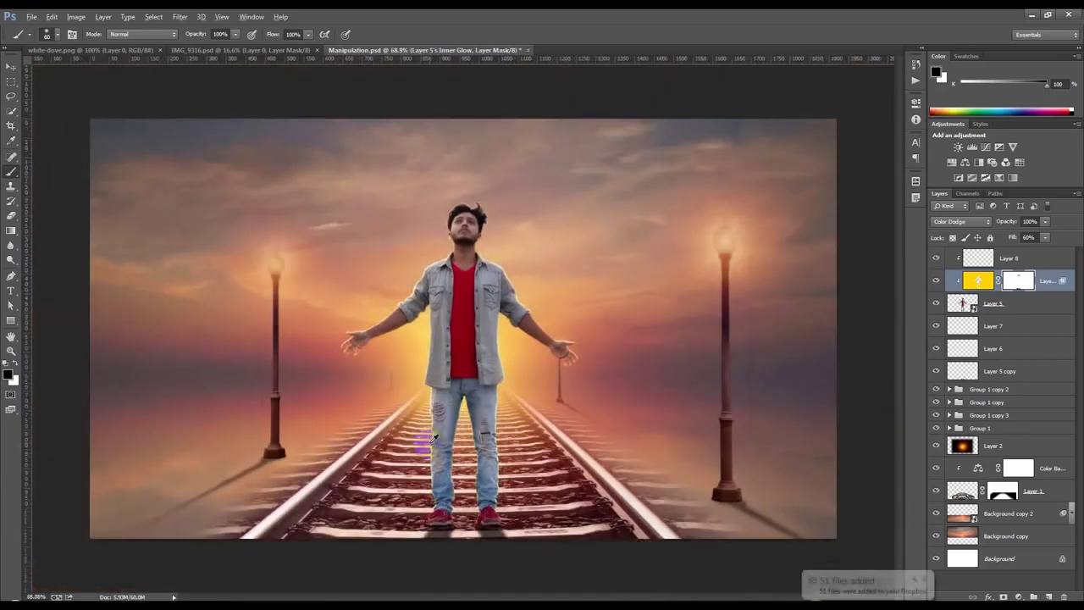
scroll(435, 378, "up", 1)
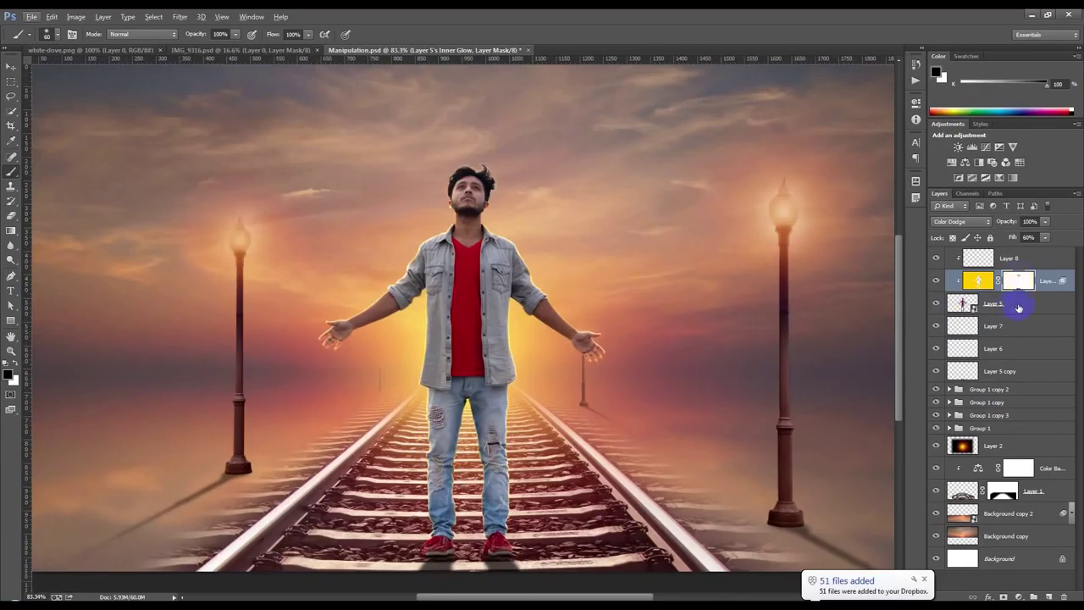
Step: Add a Curves adjustment clipped to Layer 5 and raise the midpoint of its RGB curve slightly
left_click(1020, 280)
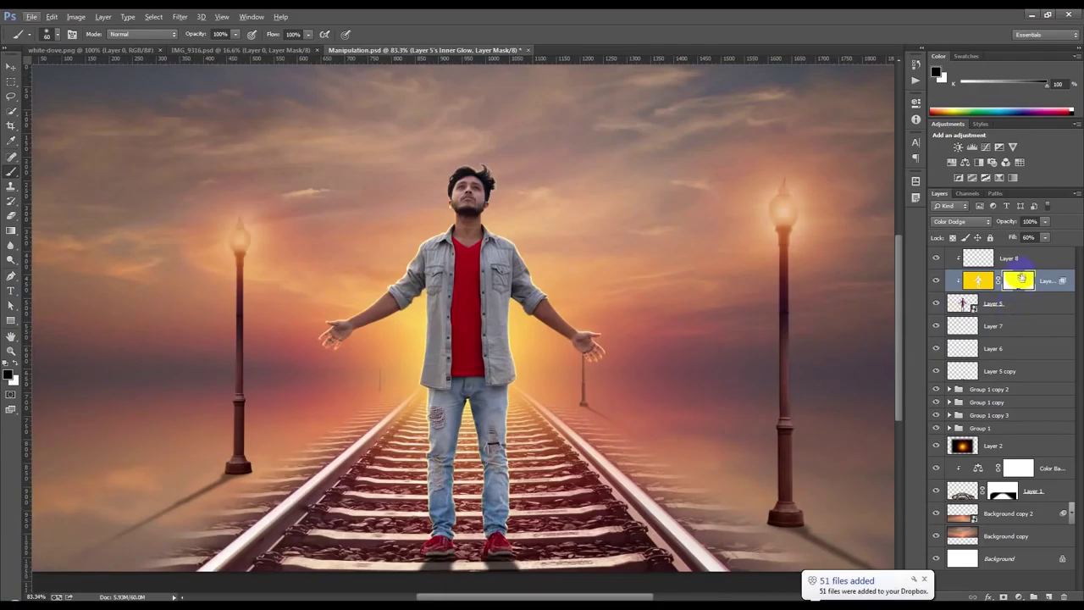
left_click(1022, 302)
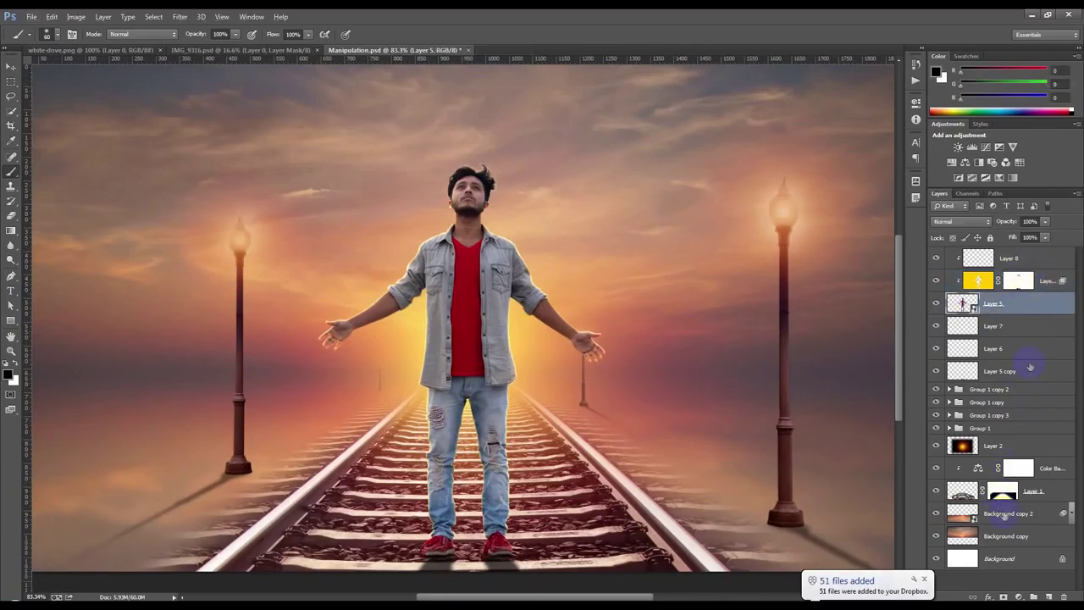
left_click(1018, 596)
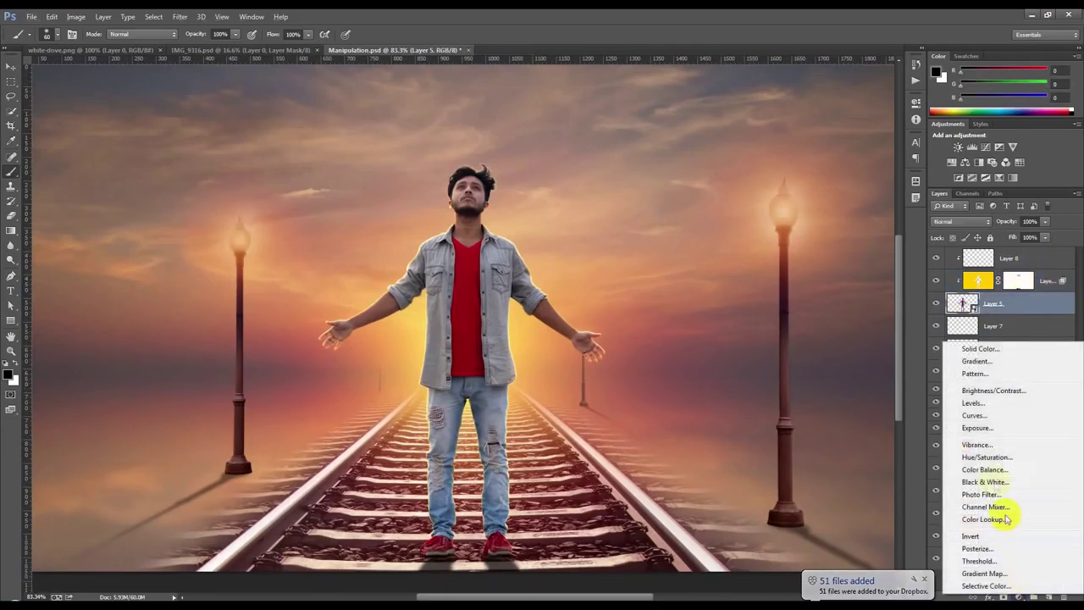
left_click(974, 415)
mouse_move(822, 211)
left_mouse_down()
mouse_move(822, 200)
mouse_move(830, 208)
left_mouse_up()
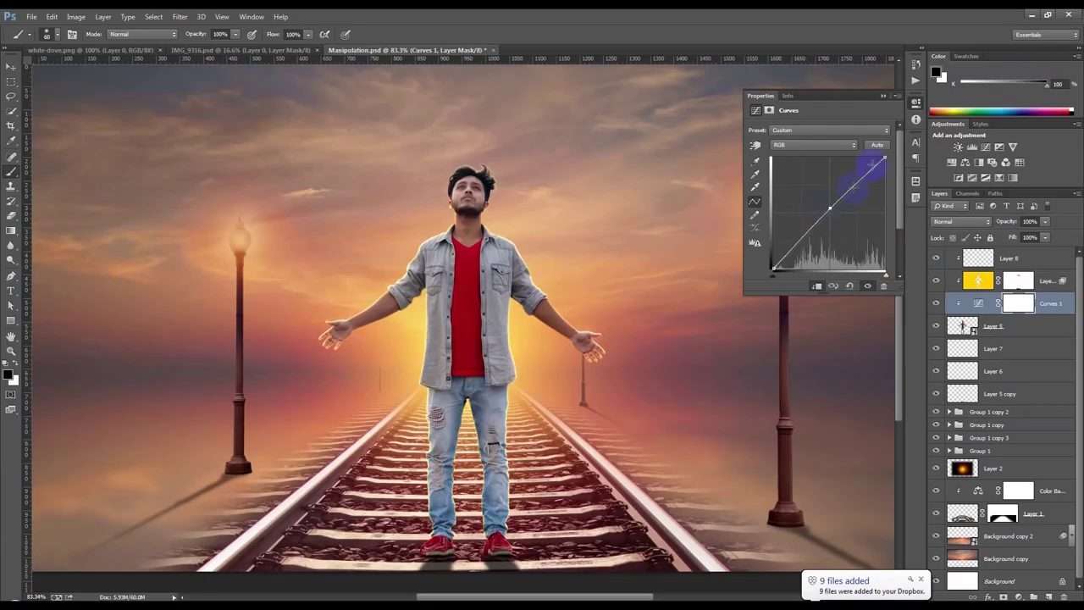
mouse_move(884, 158)
left_mouse_down()
mouse_move(857, 150)
mouse_move(897, 151)
mouse_move(906, 167)
mouse_move(894, 141)
left_mouse_up()
left_click_drag(764, 265, 760, 295)
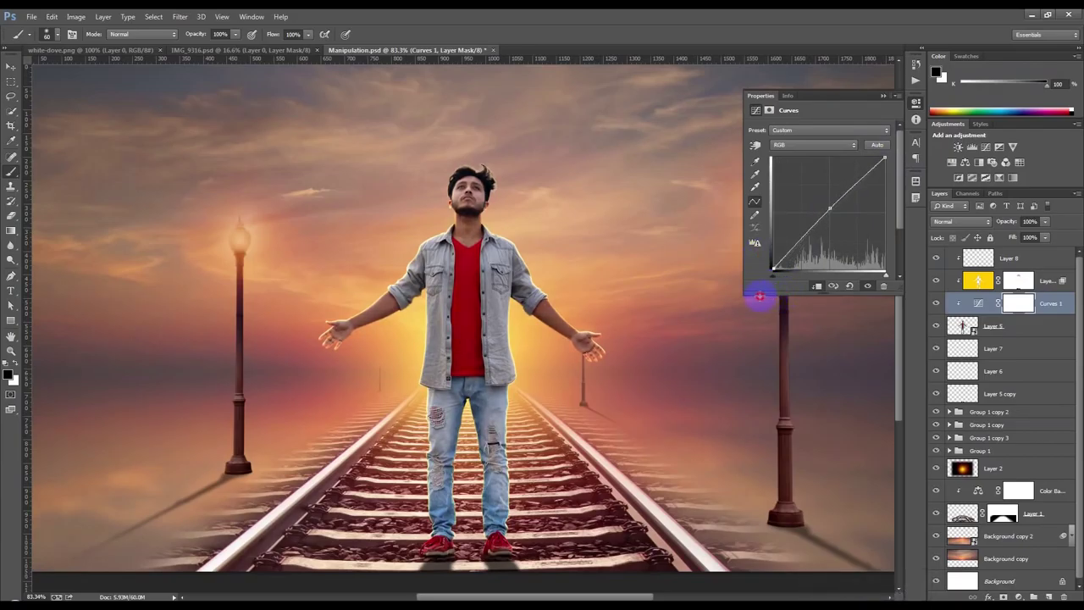
left_click(881, 97)
Step: Add a clipped Color Balance adjustment above the Curves layer with midtones at +20 red, +1 green and -17 blue
left_click(1020, 595)
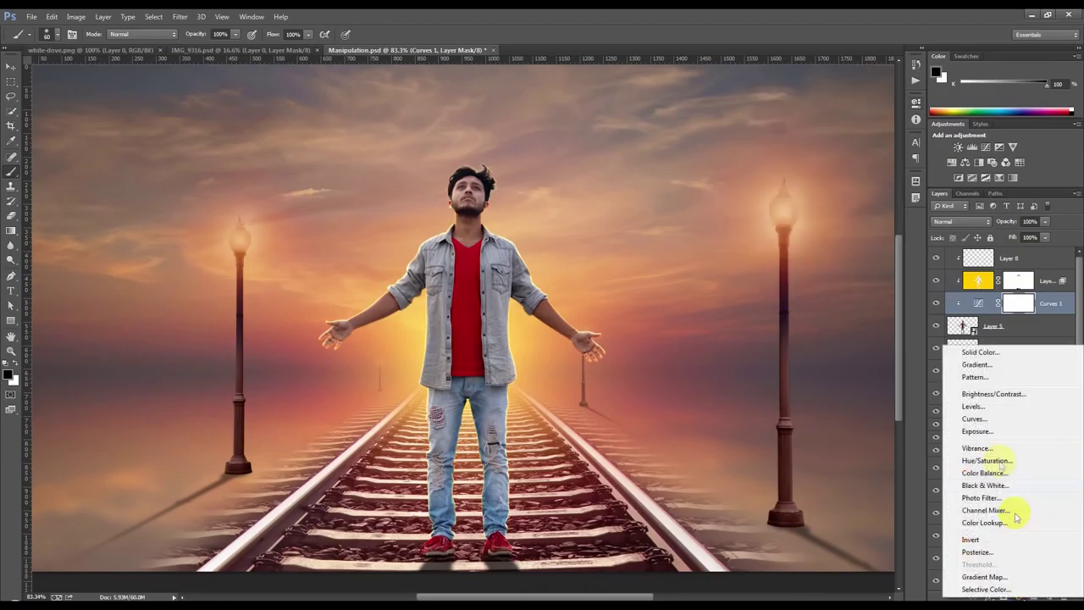
left_click(982, 470)
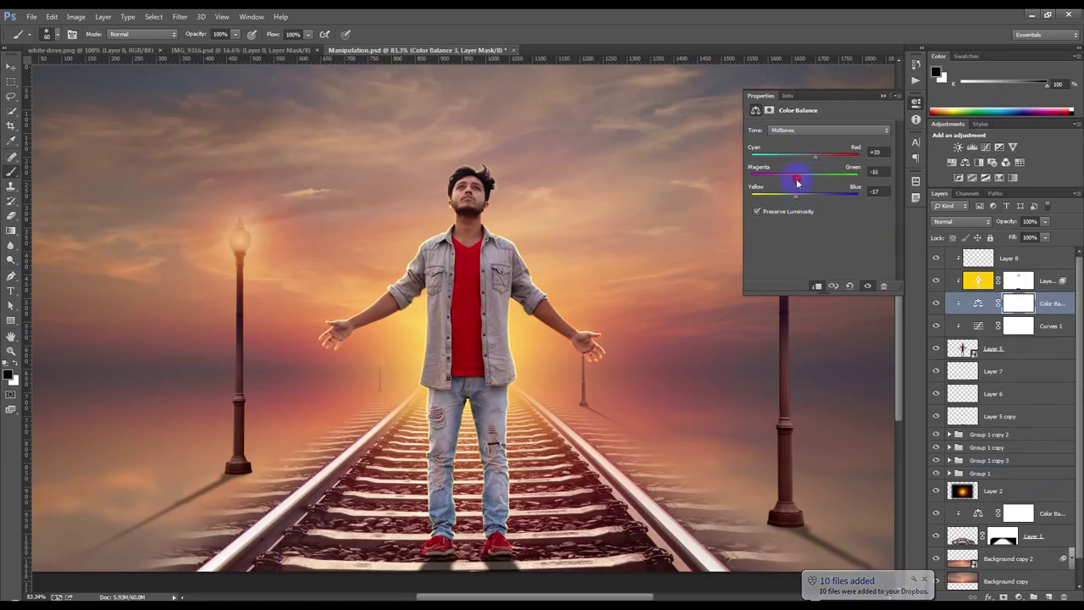
left_click_drag(797, 182, 813, 175)
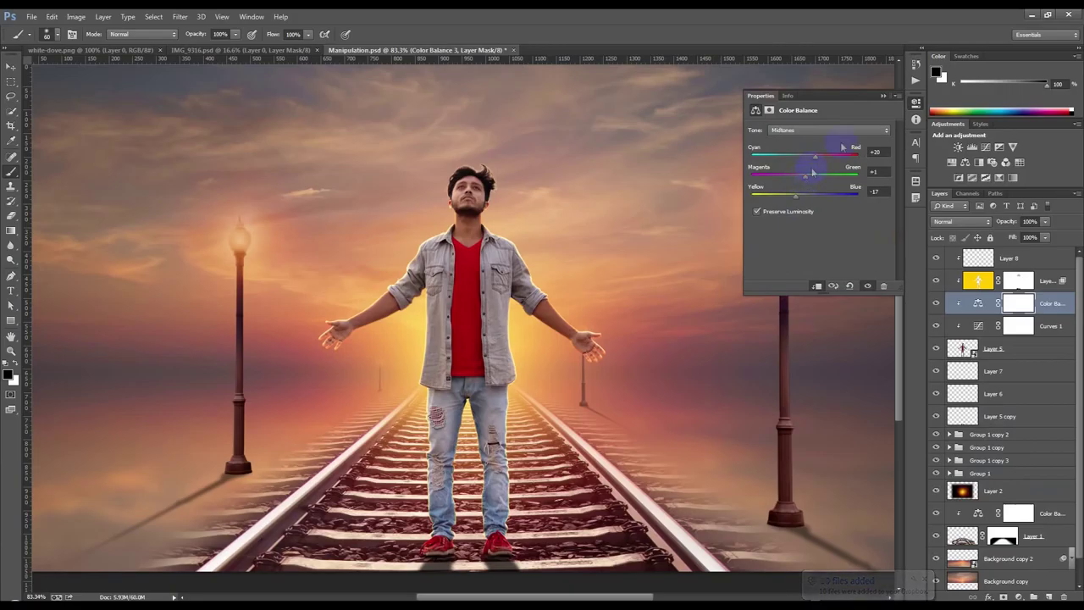
left_click(882, 96)
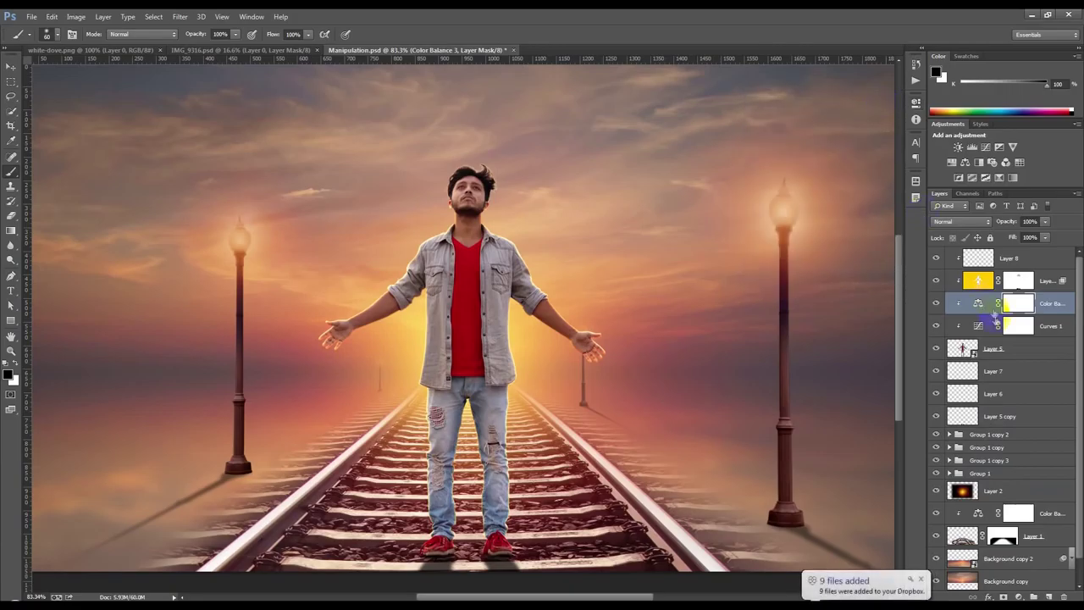
Step: Lower the opacity of Layer 5's inner glow layer to 75%
left_click(1019, 281)
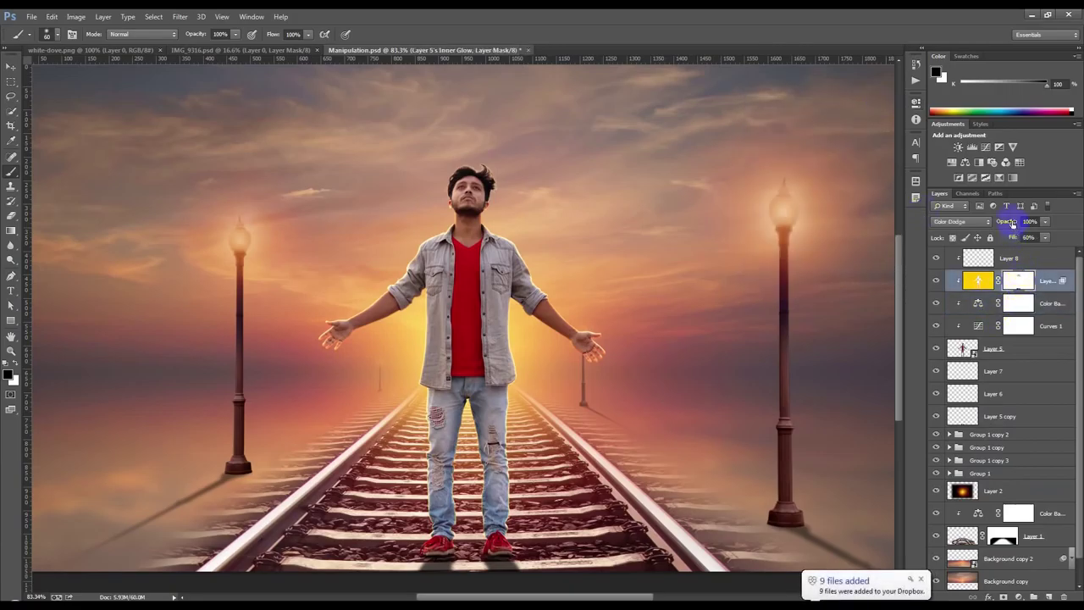
left_click_drag(1010, 222, 992, 223)
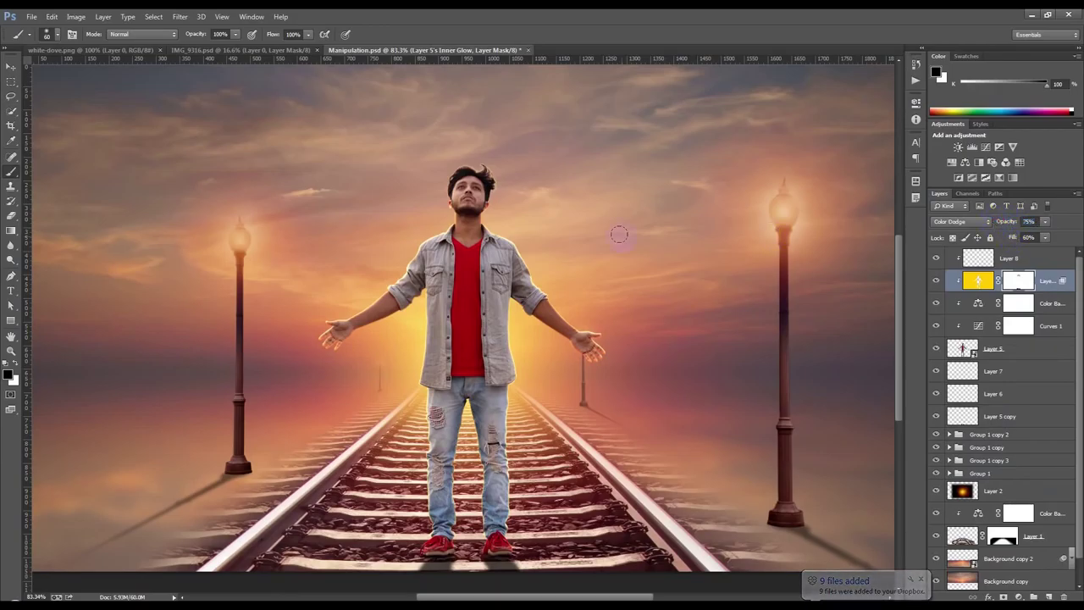
left_click(11, 67)
Step: Compare the scene with the orange glow on Layer 2 hidden and shown, and set that layer's opacity to 66%
key("ctrl+minus")
scroll(260, 271, "down", 3)
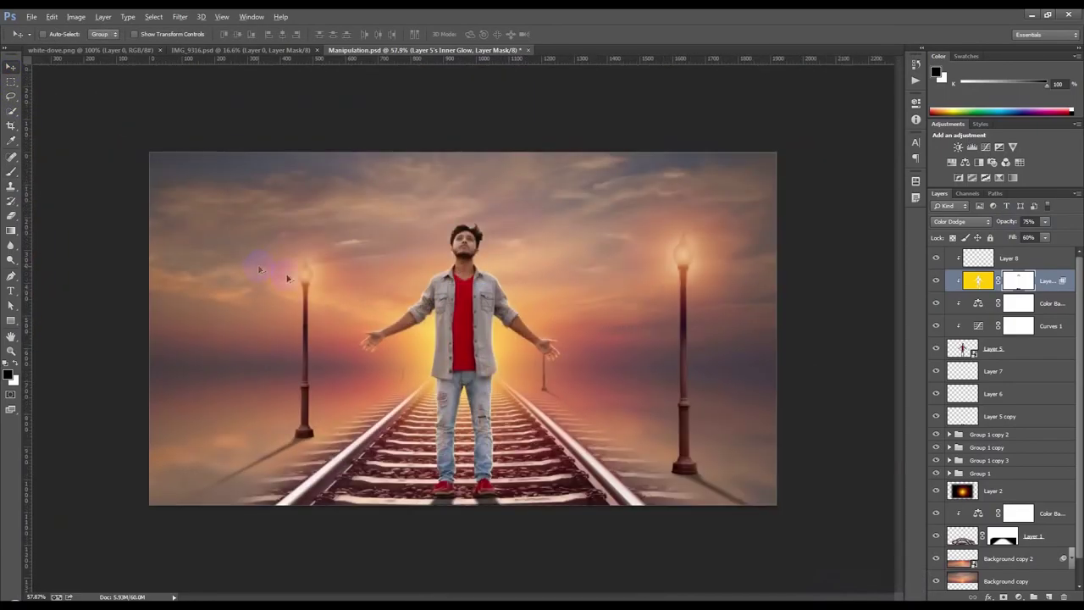
left_click(937, 492)
left_click(936, 491)
left_click(970, 491)
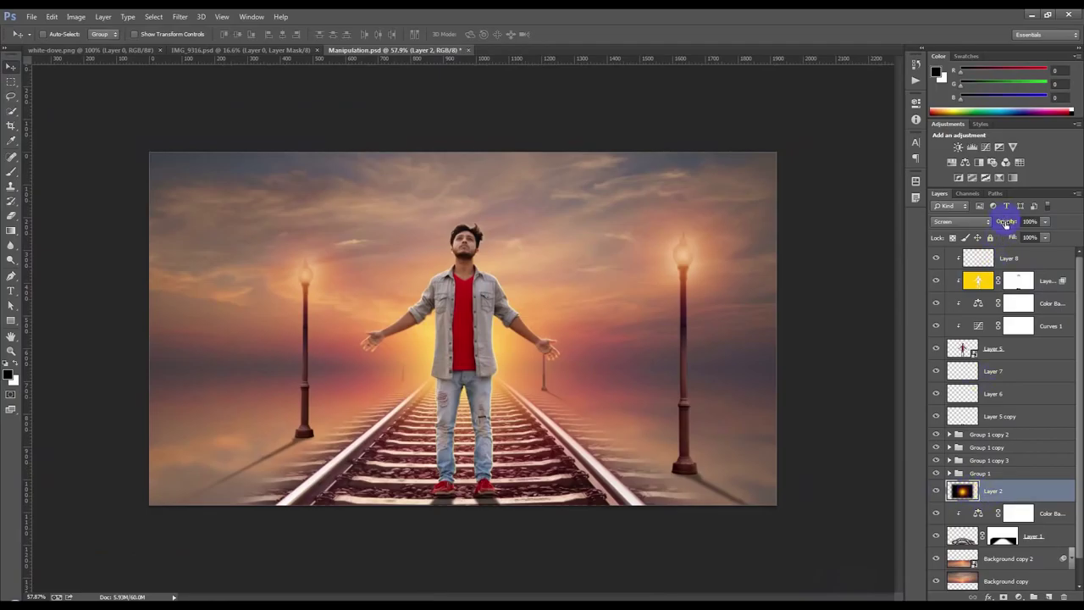
left_click_drag(996, 223, 983, 225)
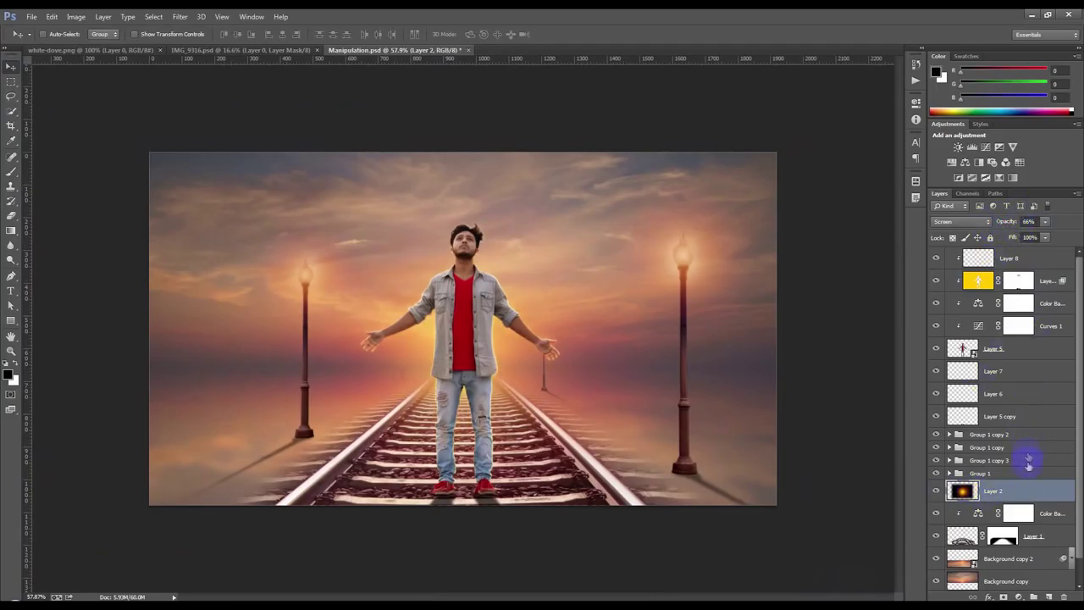
Step: Duplicate Layer 2 and move the copy to the top of the layer stack, above Layer 8
key("ctrl+j")
left_click_drag(1009, 486, 1000, 255)
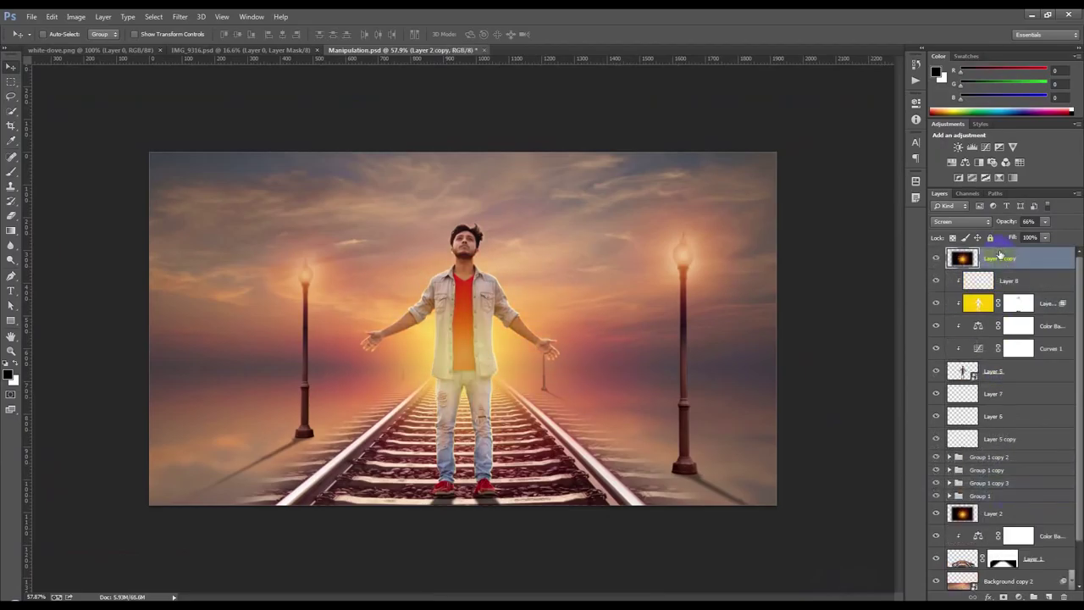
Step: Load the man's outline from Layer 5 as a selection for brushing on Layer 2 copy
scroll(406, 388, "up", 7)
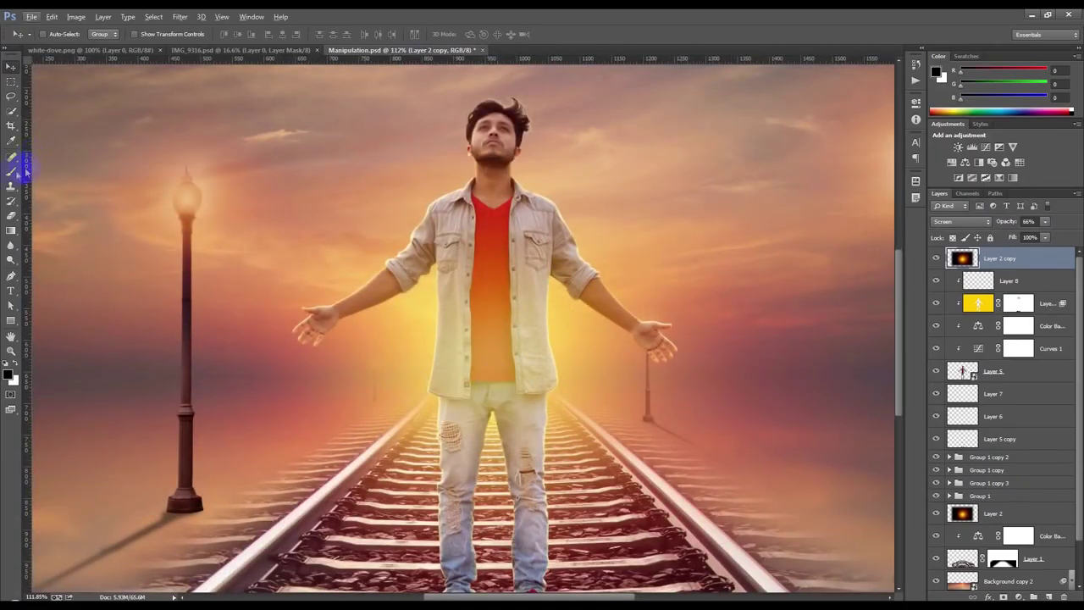
left_click(25, 171)
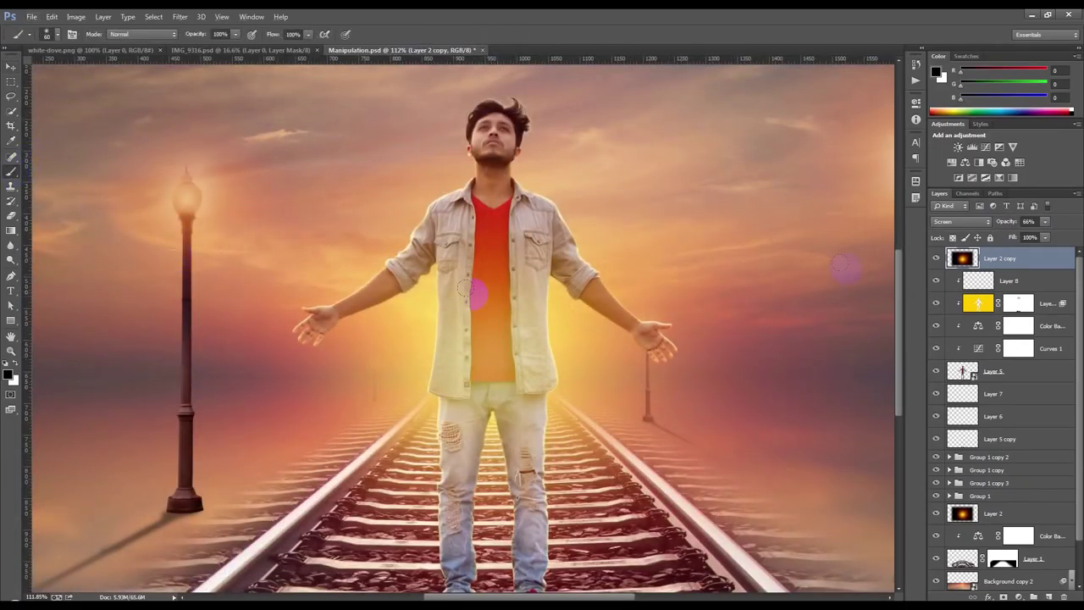
left_click(961, 370, "ctrl")
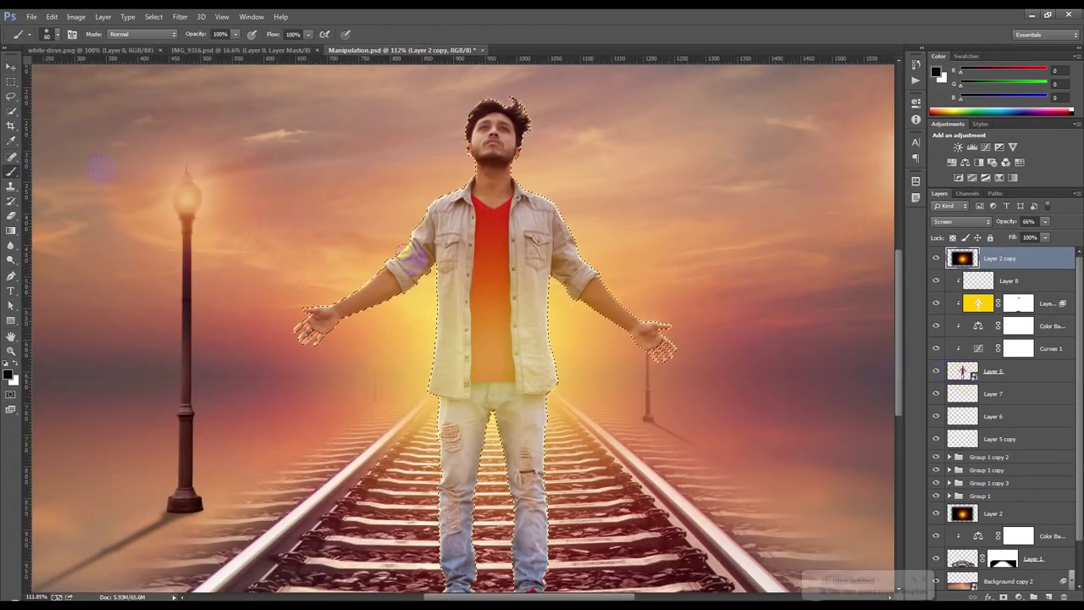
Step: Try reducing the glow over the man's torso with a single black dab from a 500 px brush at 100% opacity
key("bracketright")
key("bracketright")
key("bracketright")
key("bracketright")
key("bracketright")
key("bracketright")
key("bracketright")
key("bracketright")
key("bracketright")
key("bracketright")
key("bracketright")
key("bracketright")
key("bracketright")
key("bracketright")
key("bracketright")
key("bracketright")
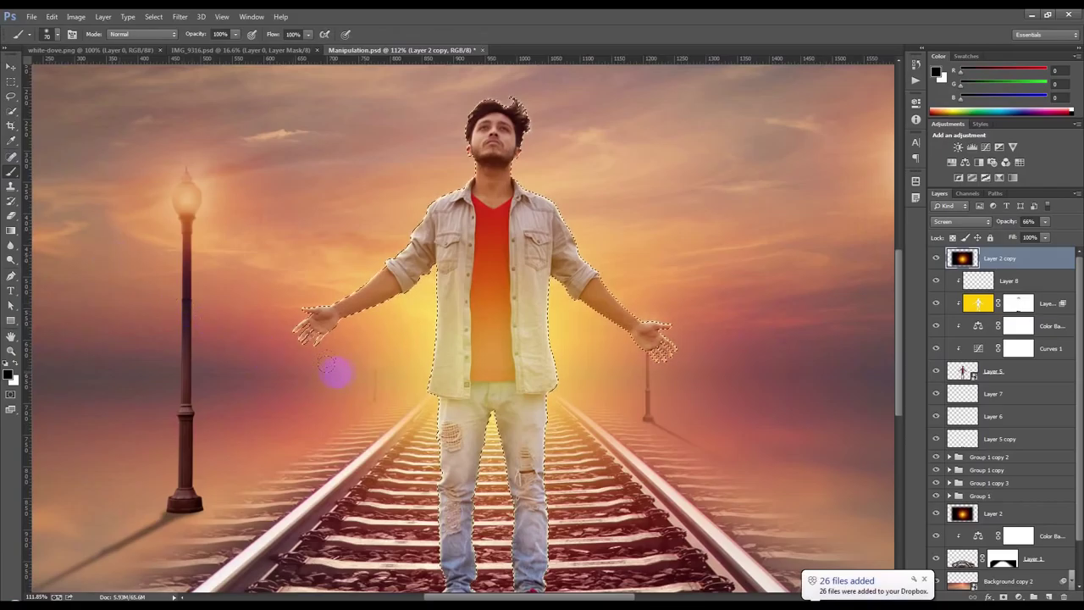
left_click(484, 358)
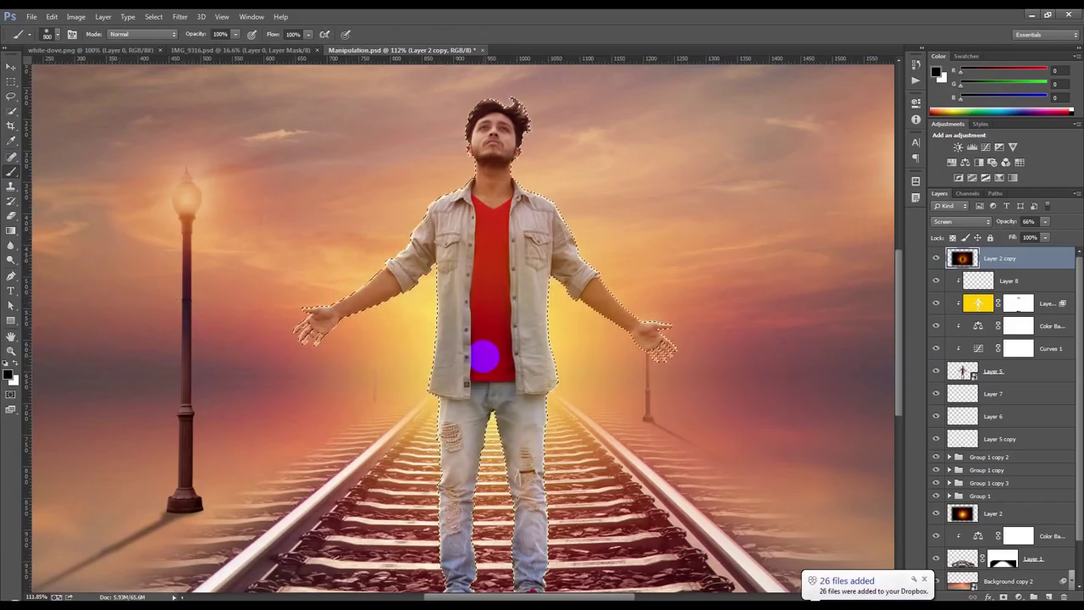
key("ctrl+z")
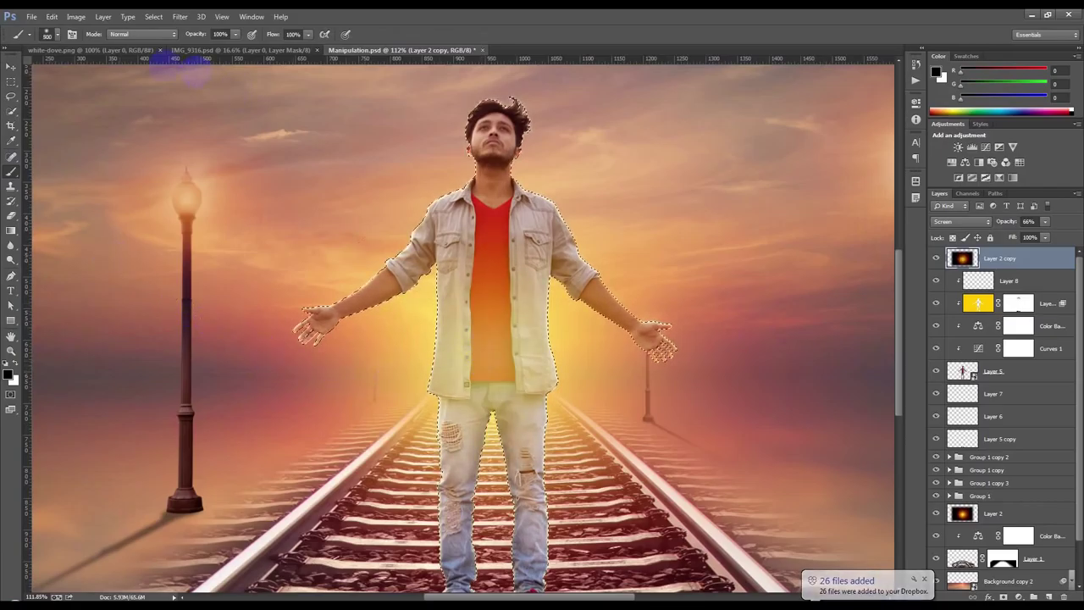
Step: Hide the selection outline and dab black over the man's shirt and upper jeans with a 250 px brush at 26% opacity
left_click(193, 35)
left_click_drag(190, 38, 151, 47)
key("ctrl+h")
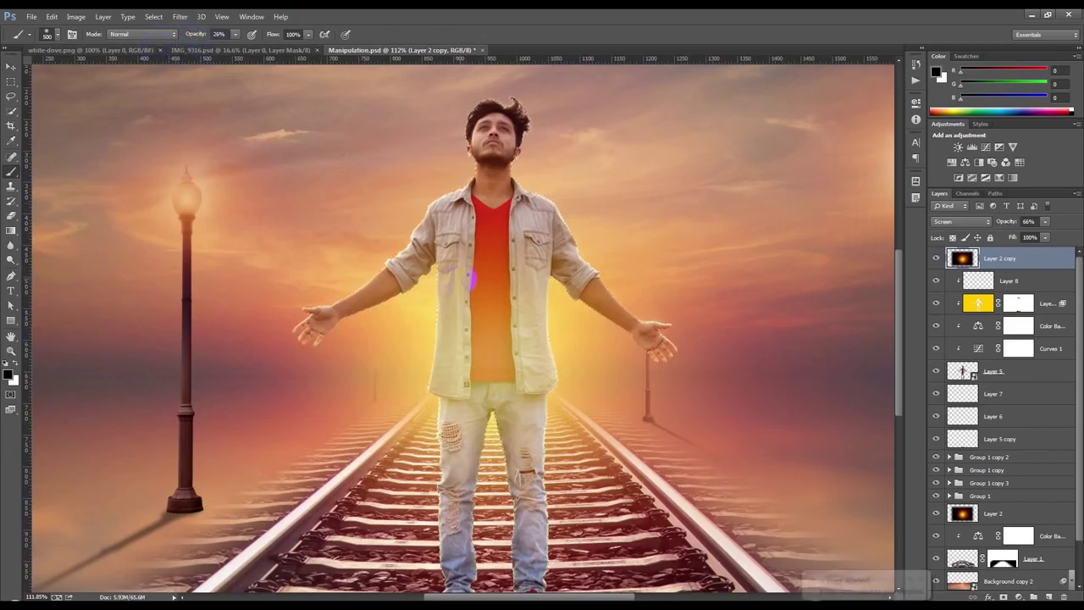
key("bracketleft")
key("bracketleft")
key("bracketleft")
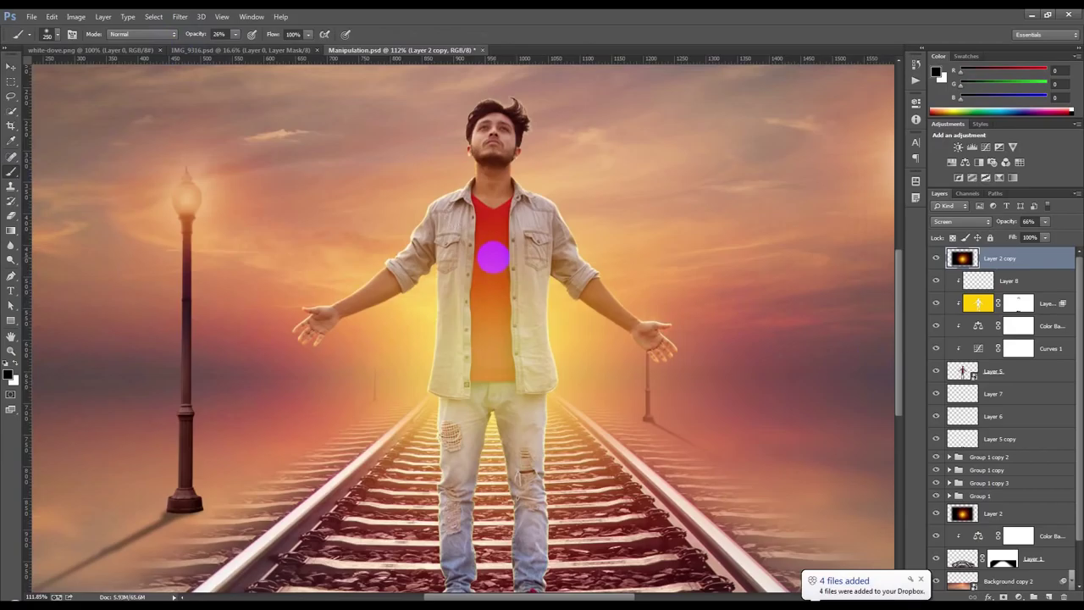
left_click(496, 300)
left_click(486, 339)
left_click(488, 279)
left_click(481, 299)
left_click(474, 391)
left_click(480, 441)
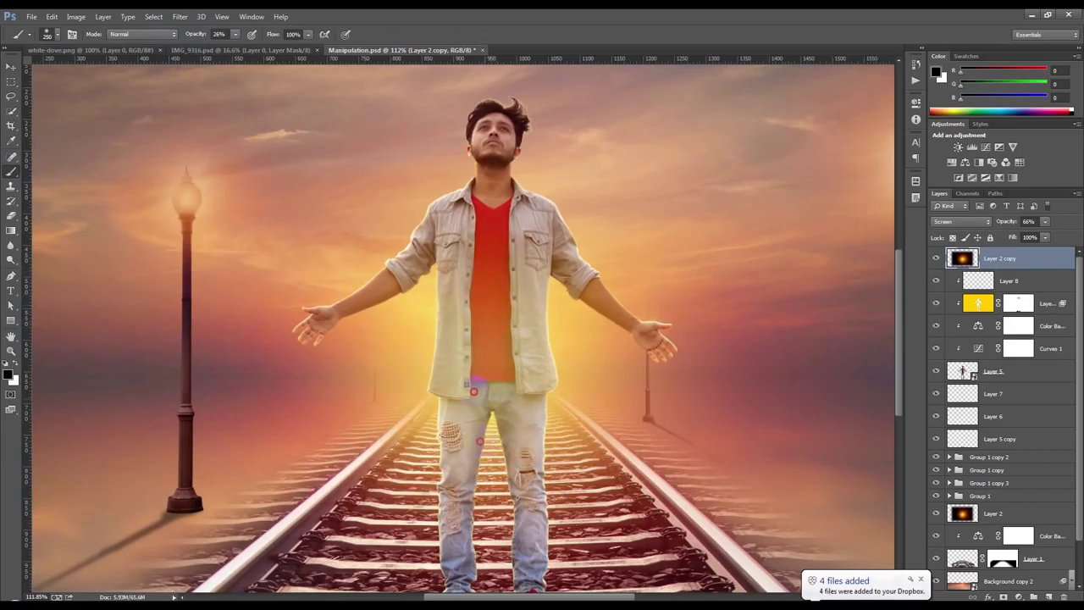
Step: Paint black down the red T-shirt and upper jeans on Layer 2 copy with a 150 px brush to reduce the glow further
key("bracketleft")
key("bracketleft")
key("bracketleft")
left_click(492, 355)
left_click(487, 337)
left_click(477, 278)
left_click(491, 262)
left_click(491, 285)
left_click(494, 345)
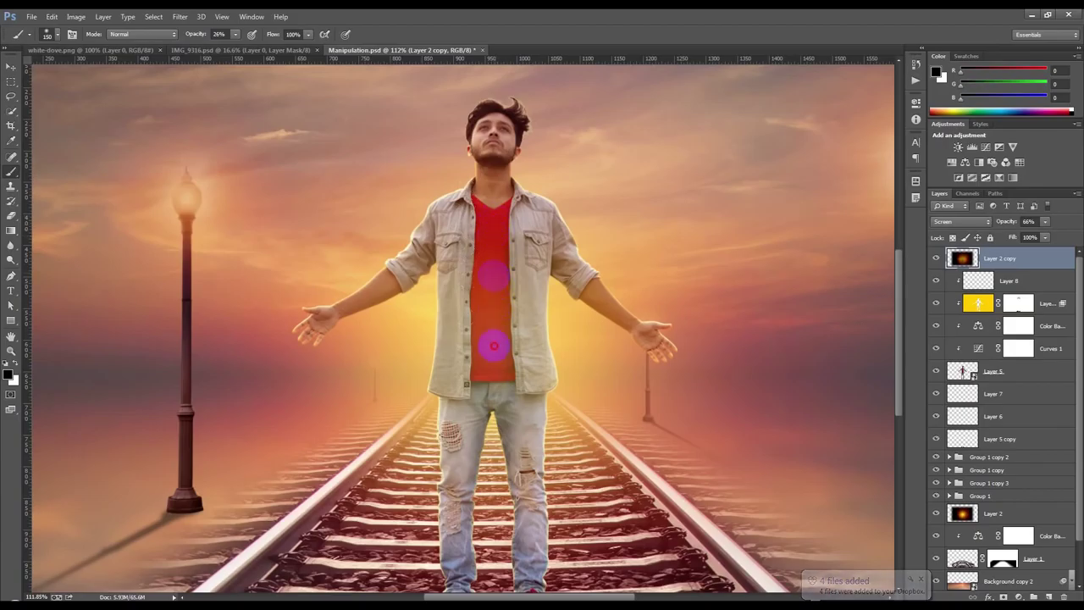
left_click(488, 248)
left_click(484, 392)
left_click(490, 323)
left_click(504, 421)
left_click(503, 389)
mouse_move(504, 307)
left_mouse_down()
mouse_move(490, 348)
mouse_move(491, 225)
mouse_move(494, 444)
left_mouse_up()
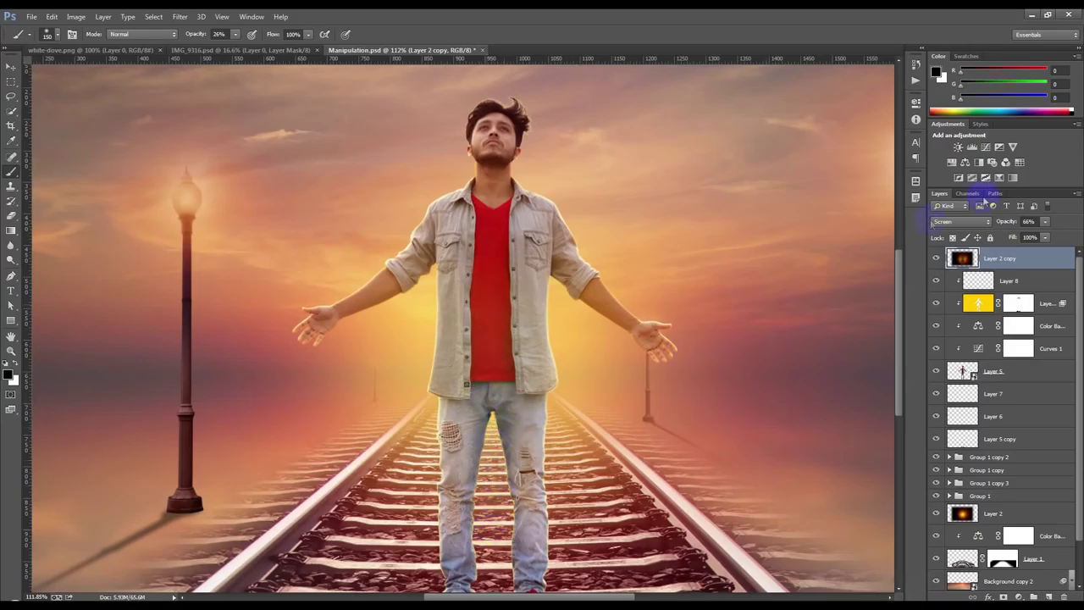
Step: Try Layer 2 copy at 83% opacity with the Lighten blend mode, and return the blend mode to Screen
scroll(1028, 224, "up", 2)
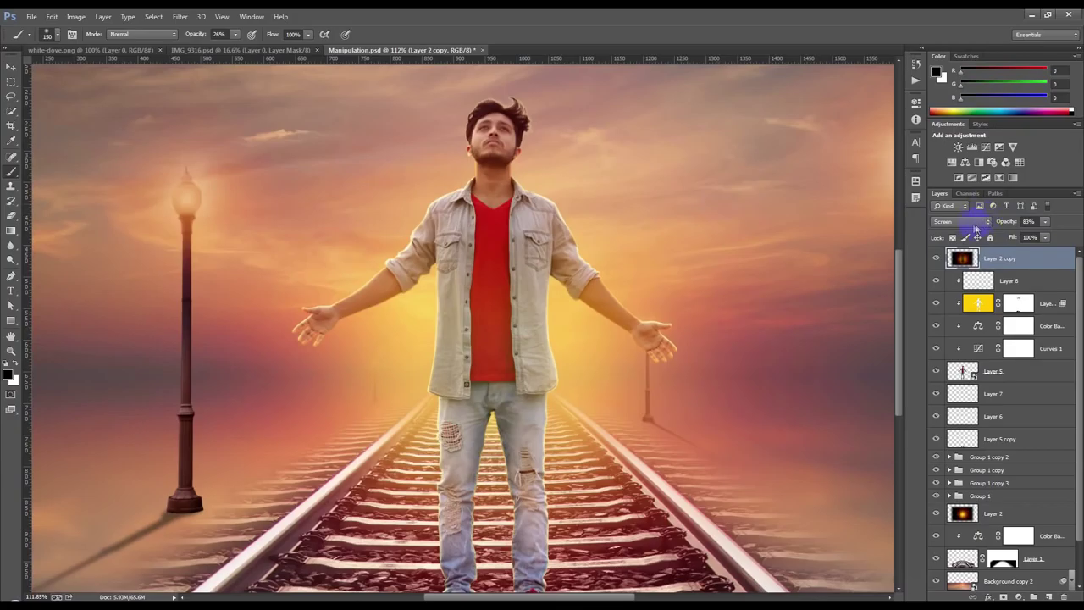
left_click(973, 224)
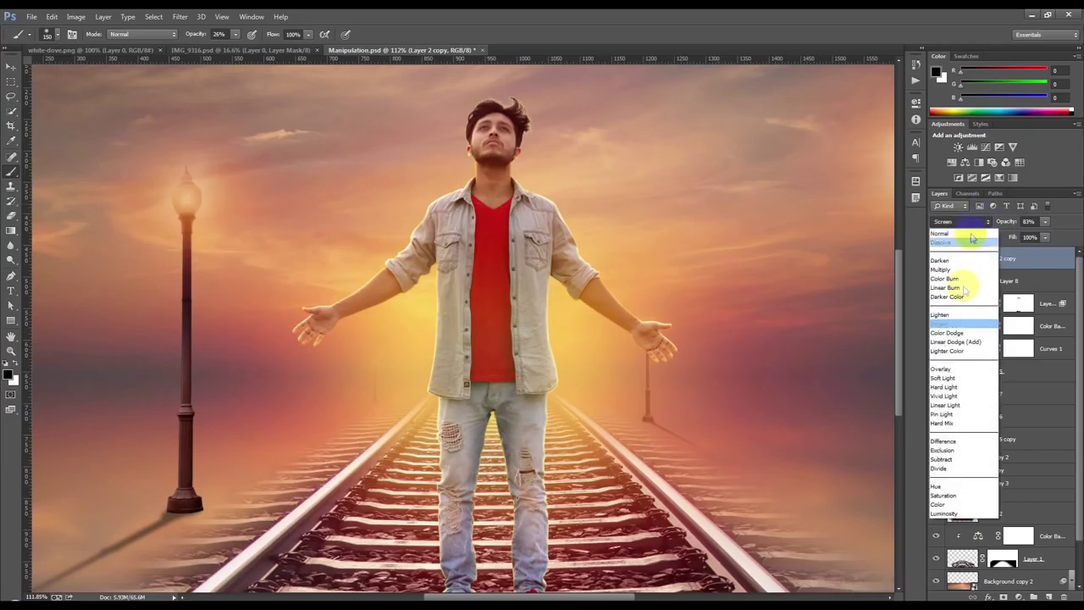
left_click(942, 315)
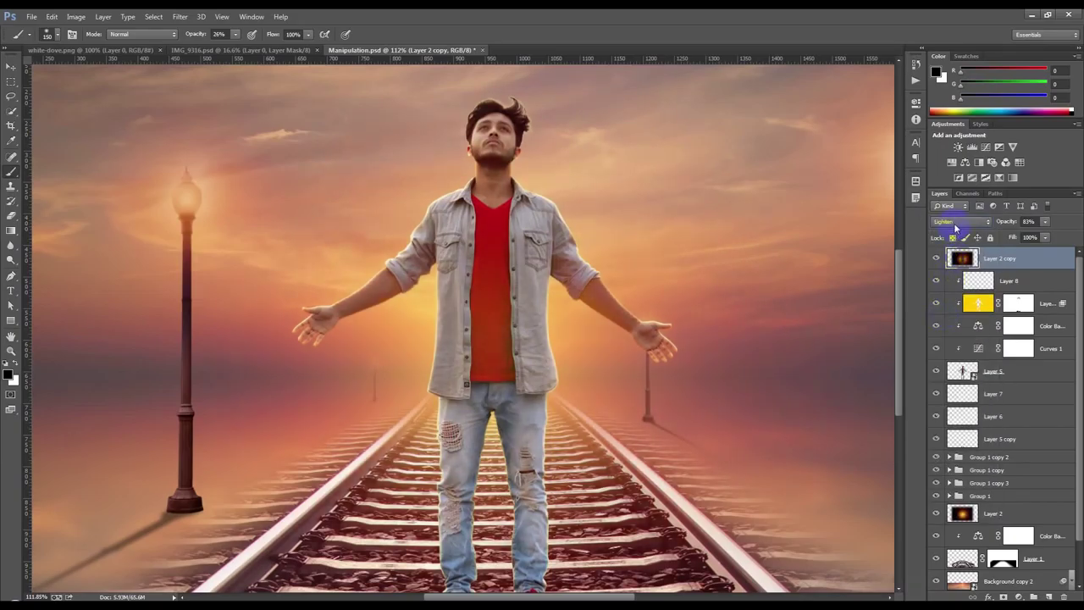
scroll(955, 229, "down", 2)
scroll(955, 228, "up", 1)
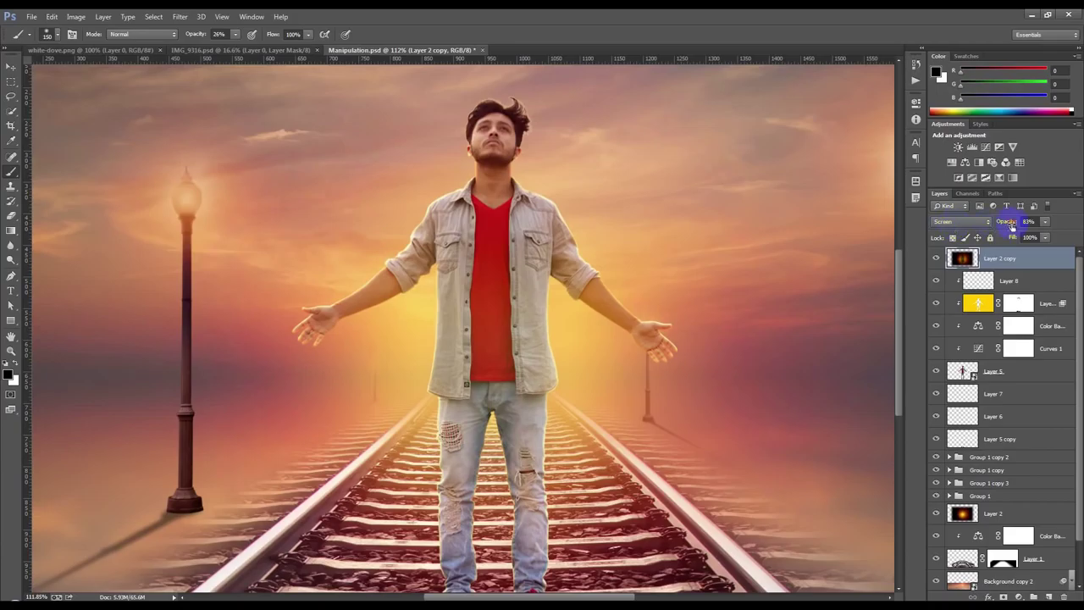
Step: Compare the image with Layer 2 copy hidden and shown, and set the layer's opacity to 73%
left_click(936, 257)
left_click(936, 258)
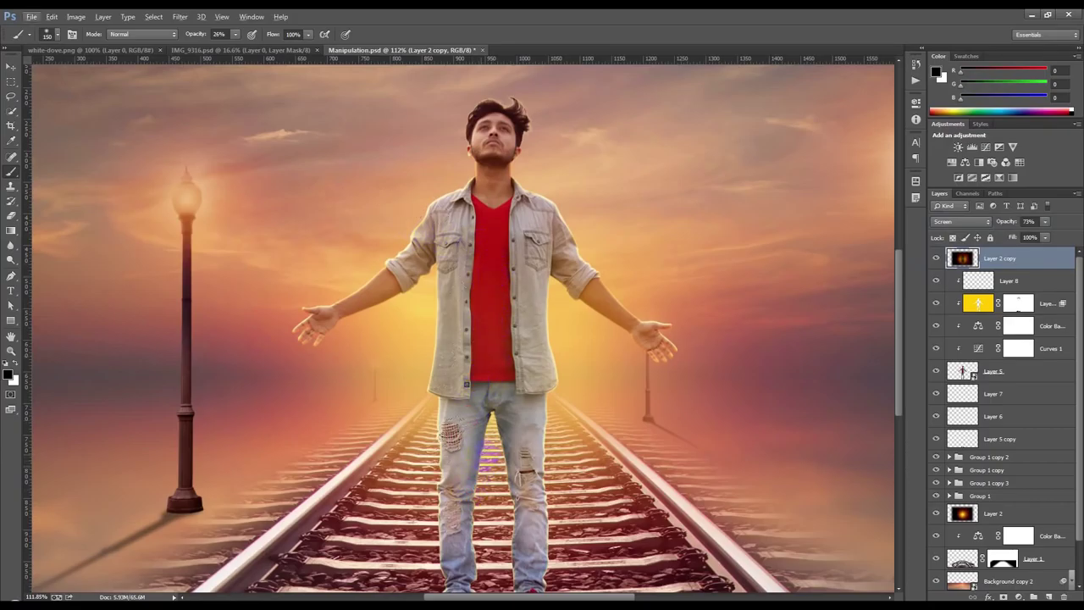
scroll(472, 476, "up", 4)
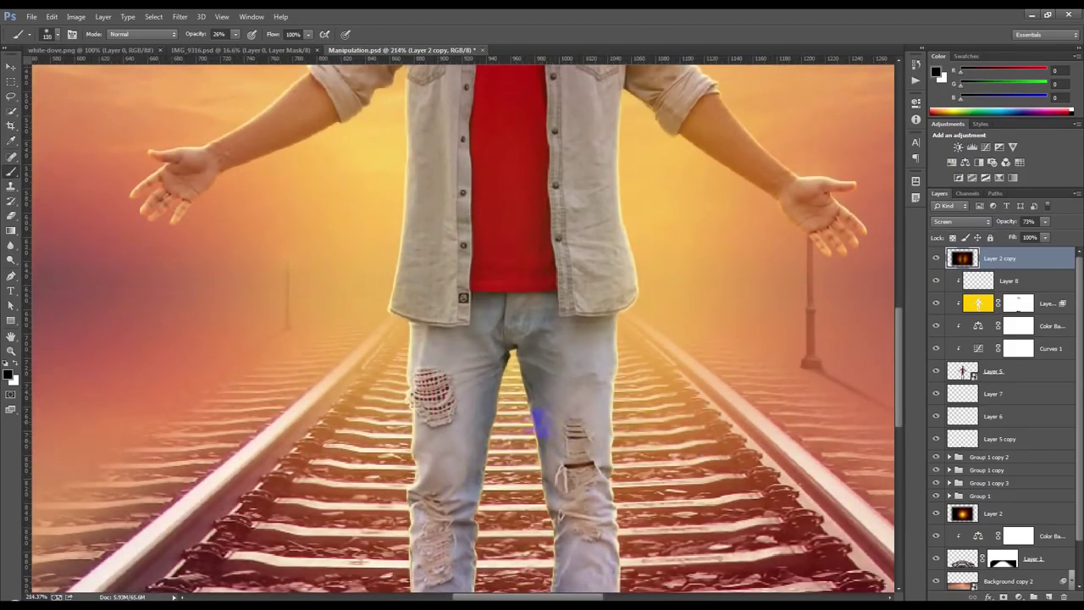
scroll(536, 413, "down", 6)
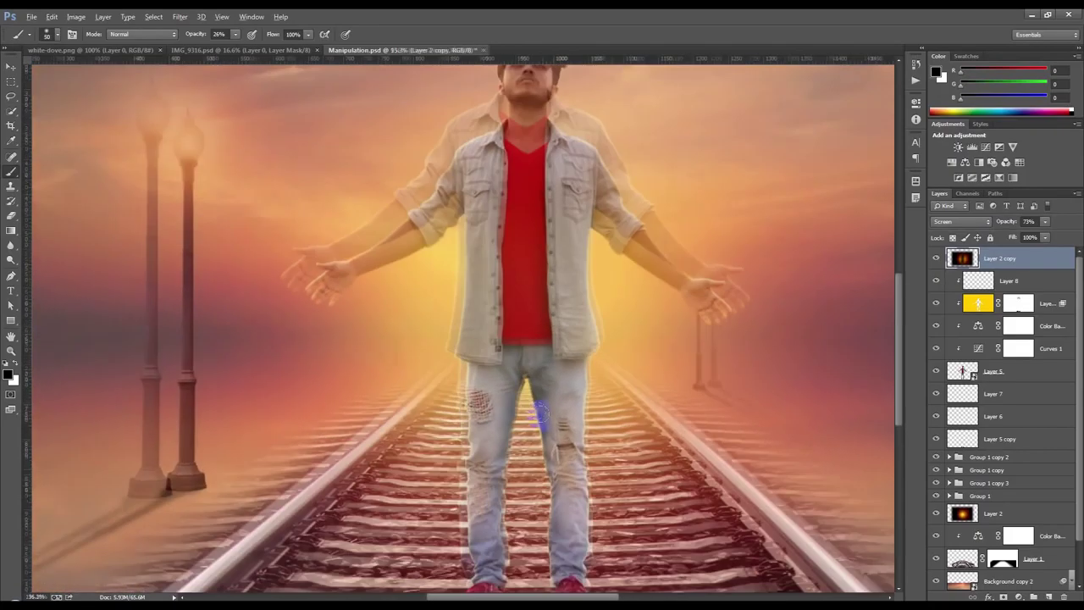
Step: Hide all layers above the tracks' Color Balance layer, stamp the visible background and tracks into a new layer, and show the hidden layers again
left_click(11, 66)
scroll(980, 550, "down", 2)
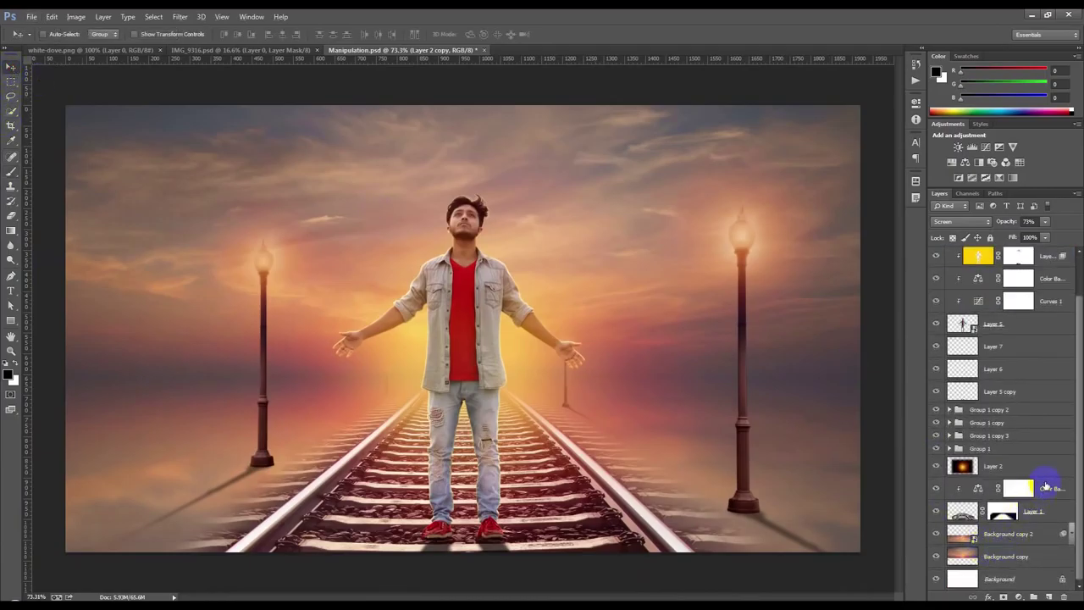
left_click(1050, 488)
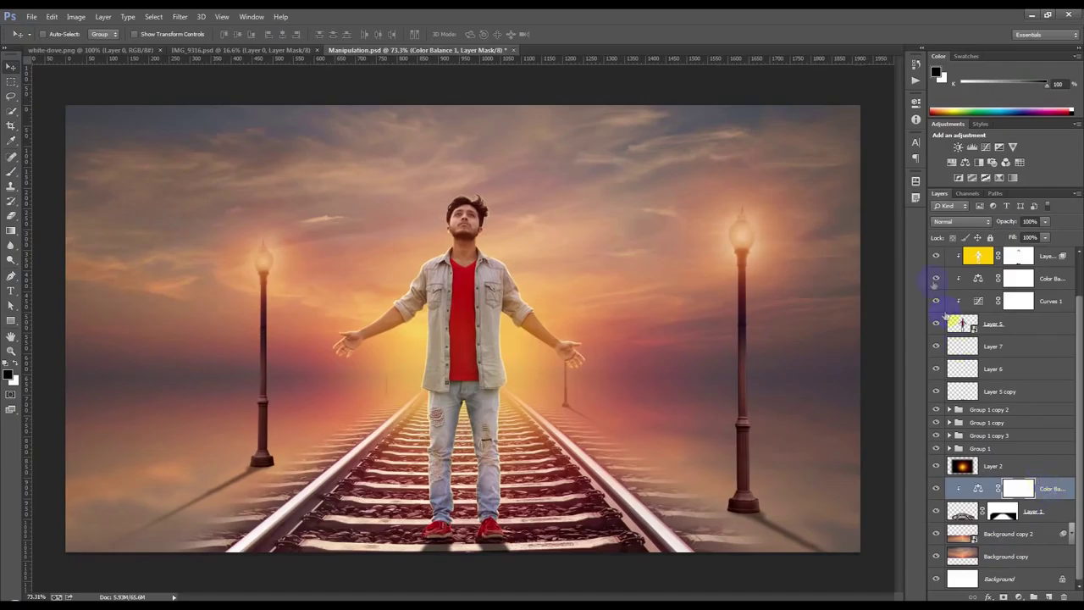
scroll(934, 326, "up", 2)
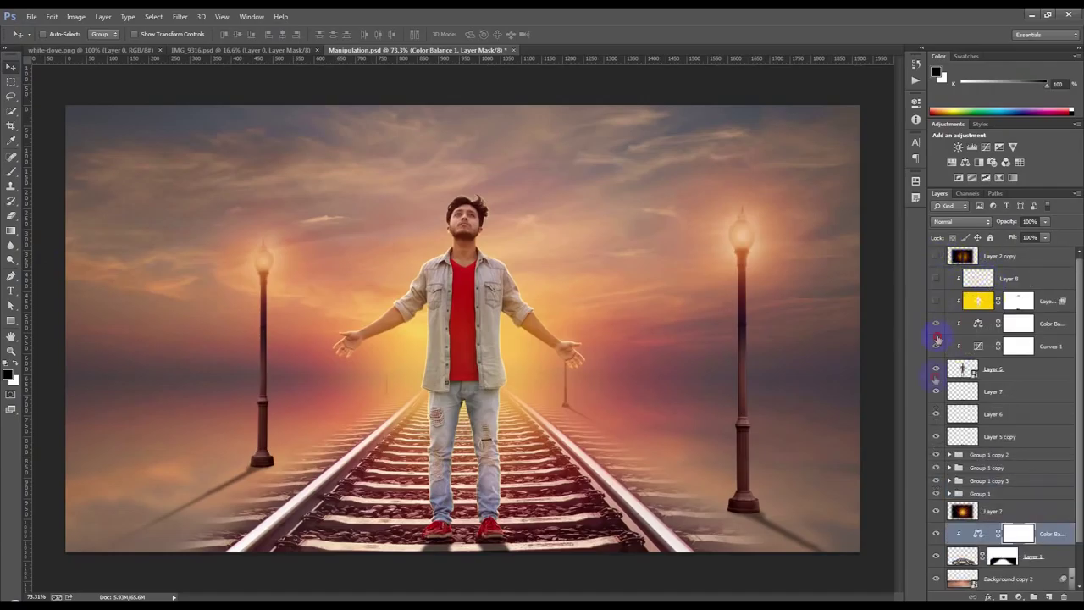
left_click(935, 506)
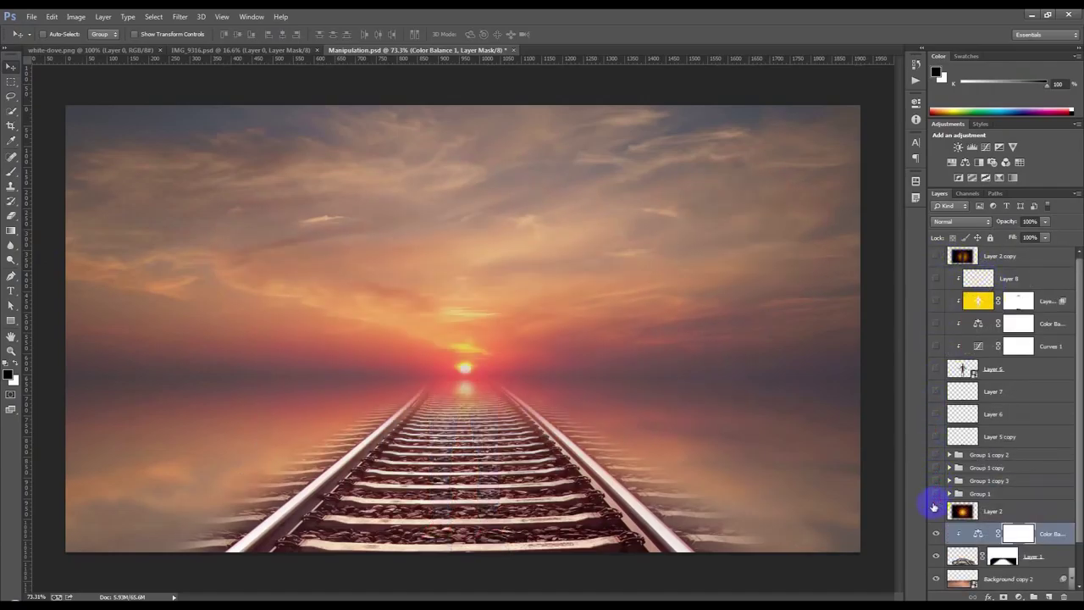
key("ctrl+alt+shift+e")
left_click_drag(926, 392, 934, 322)
left_click(937, 254)
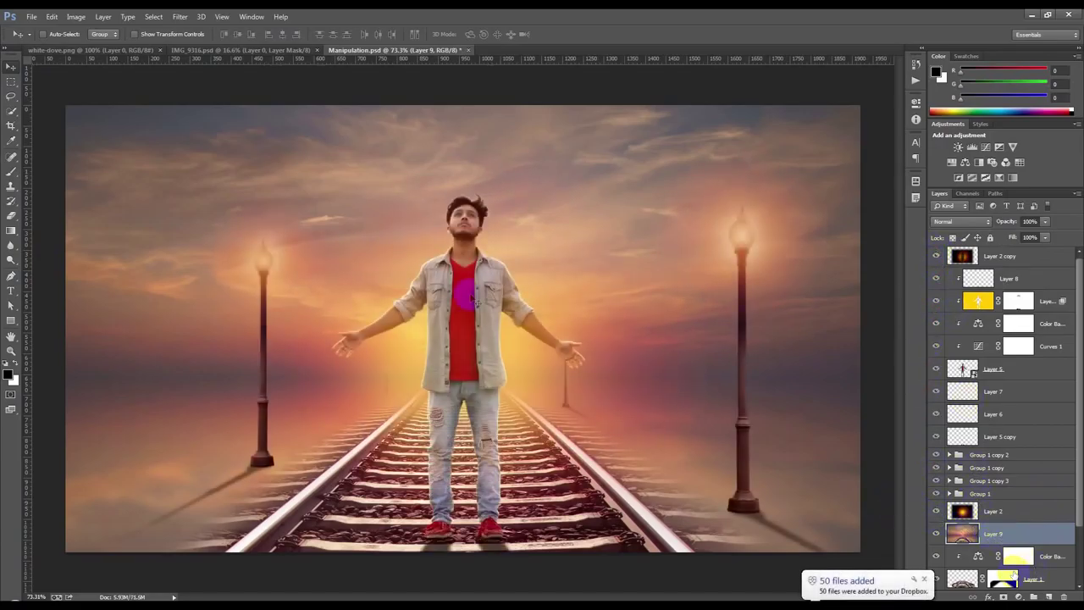
Step: Apply a slight Gaussian Blur to the stamped background and tracks layer, Layer 9
left_click(180, 17)
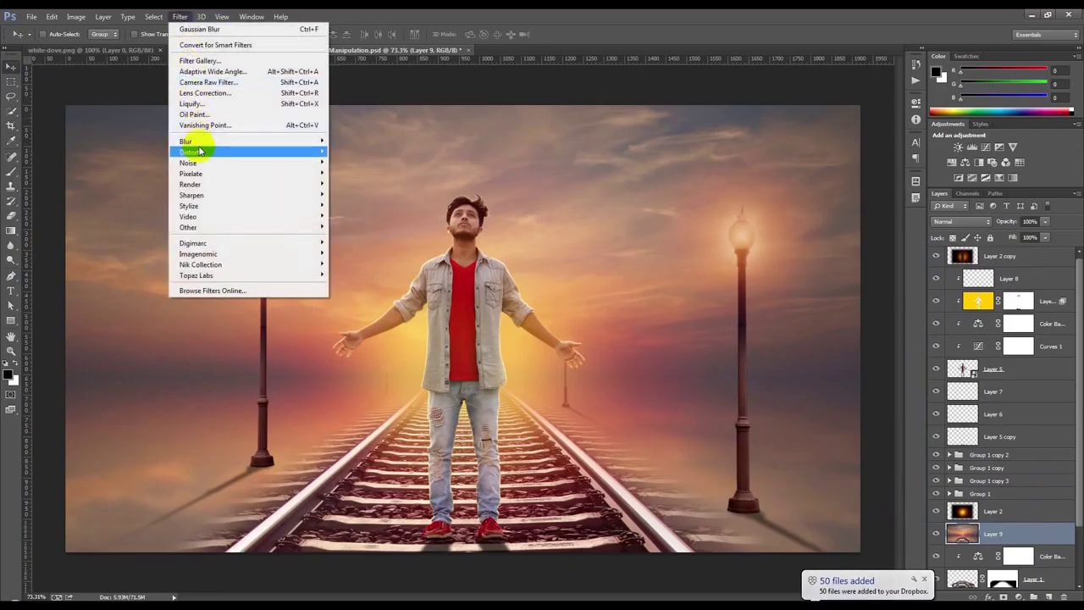
mouse_move(204, 142)
left_click(358, 221)
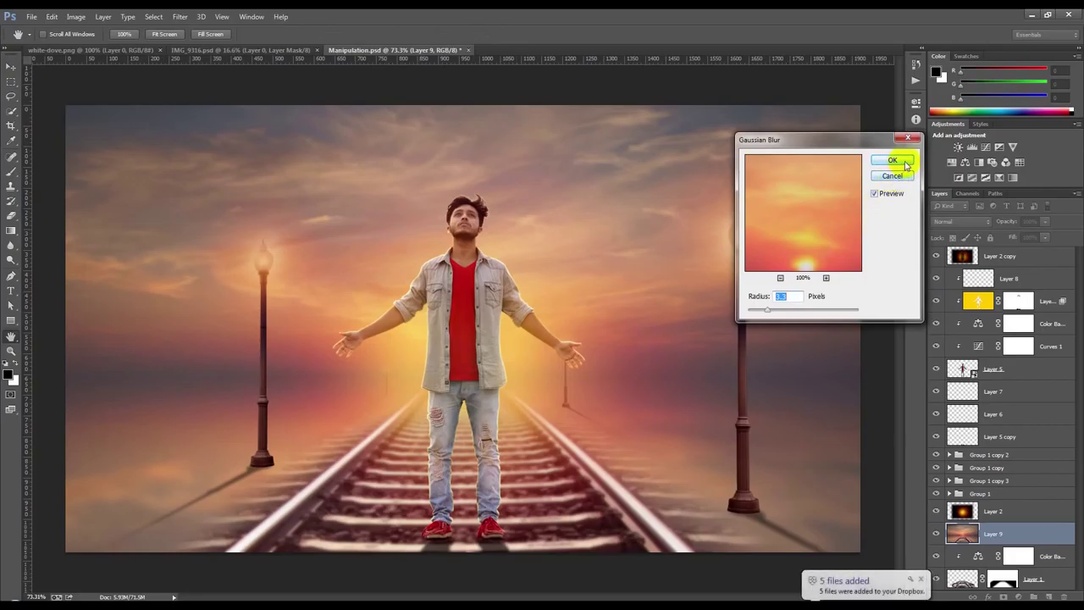
left_click(898, 161)
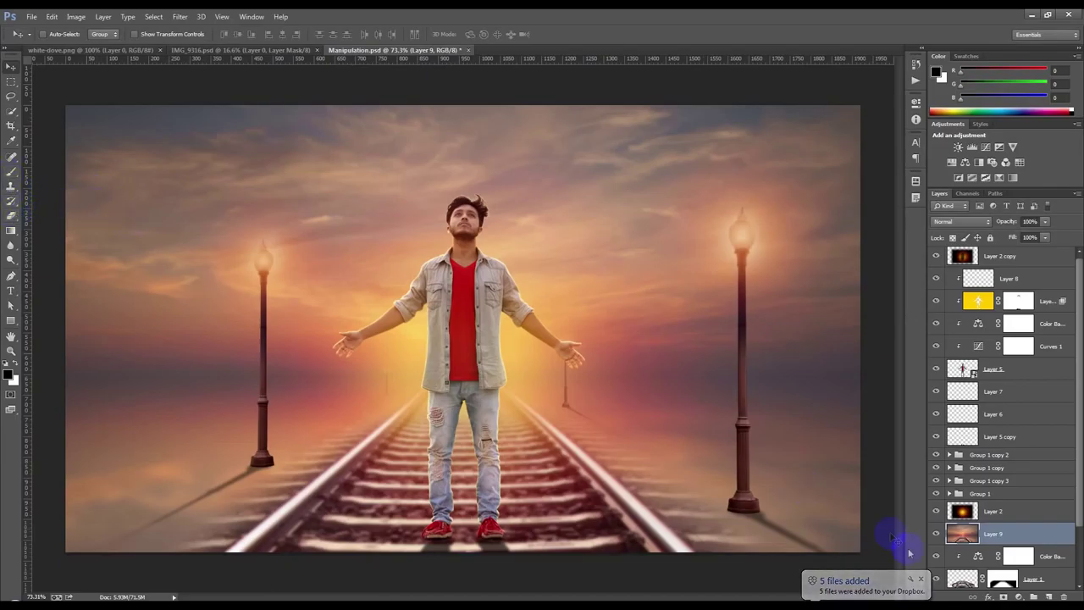
Step: Add a mask to Layer 9 and paint black at 100% opacity with a 500 px brush, keeping the blur only on the nearest tracks
left_click(1017, 596)
left_click(1002, 597)
left_click(1002, 596)
left_click(11, 171)
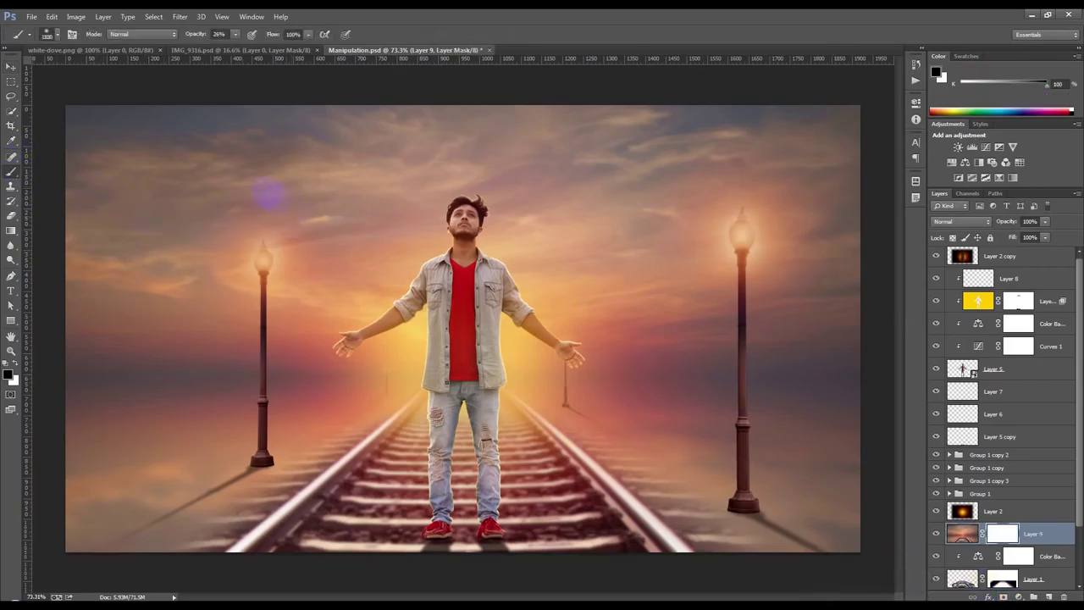
key("0")
key("bracketleft")
key("bracketleft")
left_click_drag(298, 215, 368, 242)
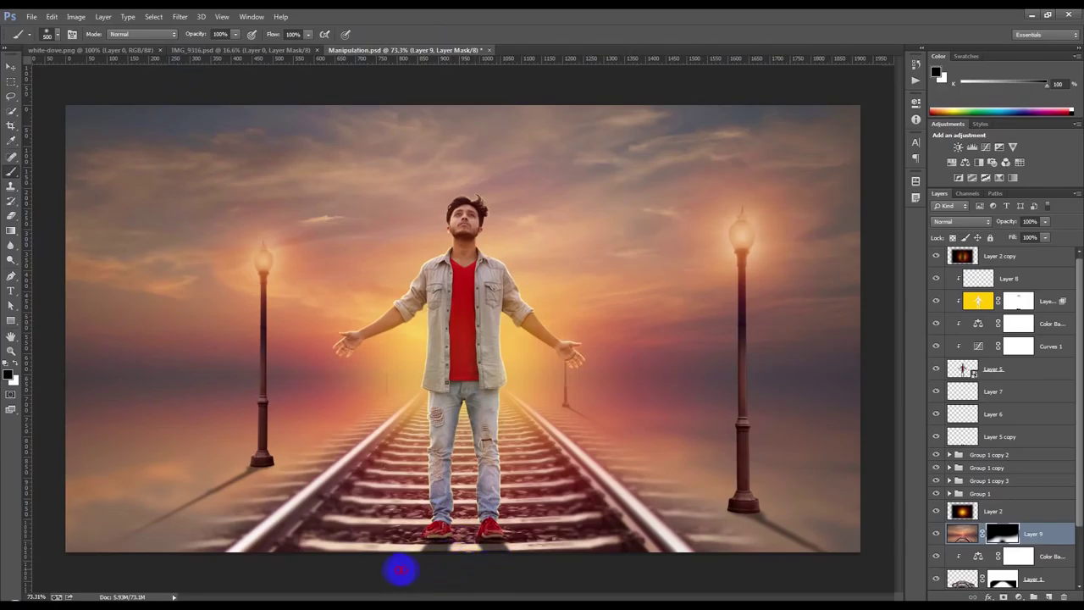
left_click_drag(525, 572, 543, 573)
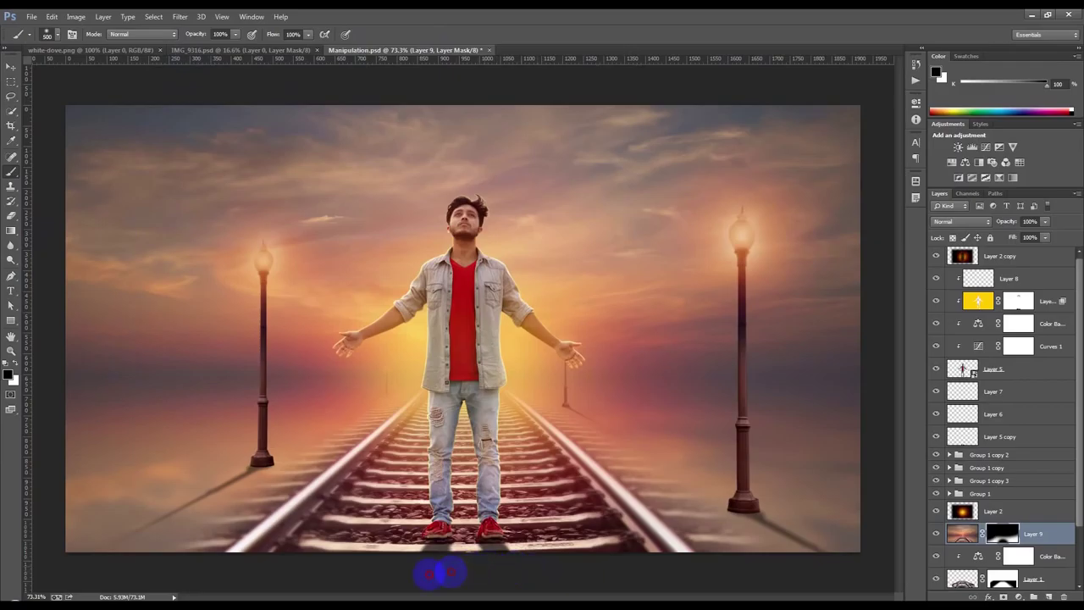
left_click(744, 535)
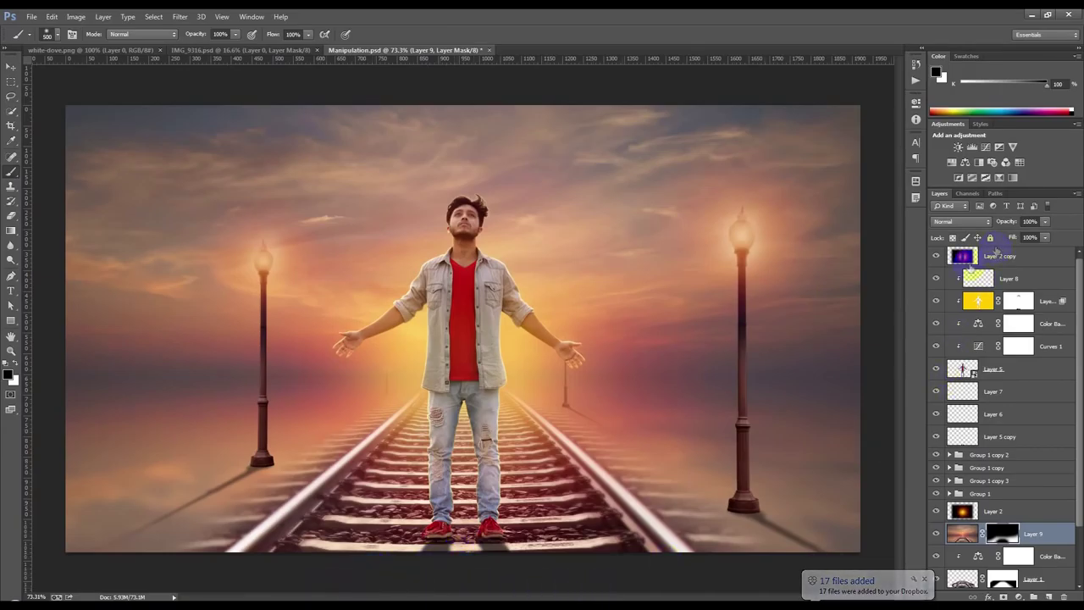
Step: Set Layer 9 to 70% opacity and compare the image with the layer hidden and shown
left_click(999, 223)
left_click_drag(987, 227, 979, 227)
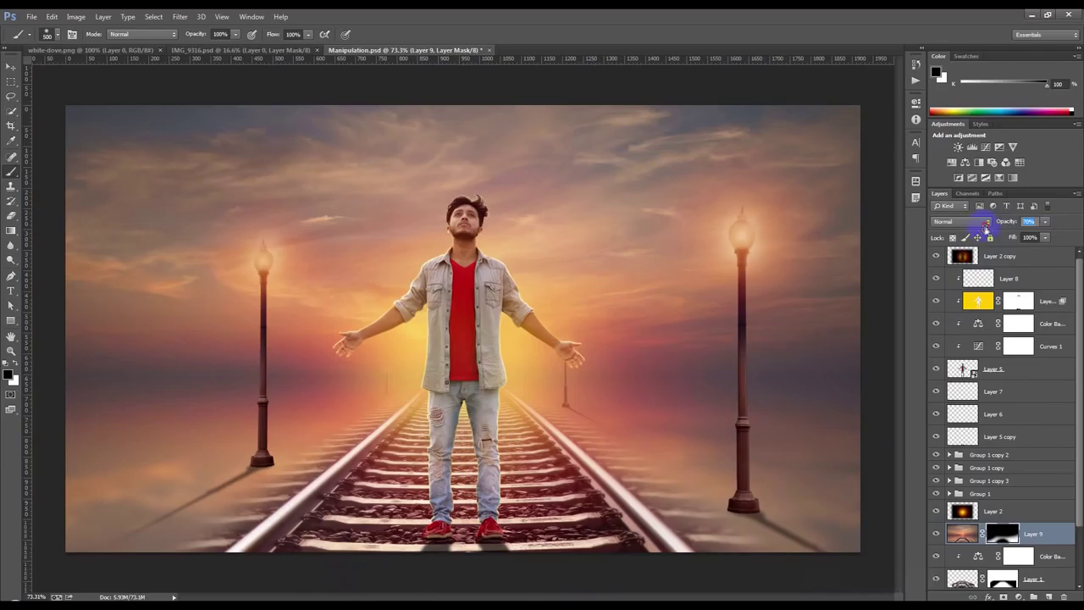
left_click(937, 536)
left_click(935, 537)
left_click(1000, 259)
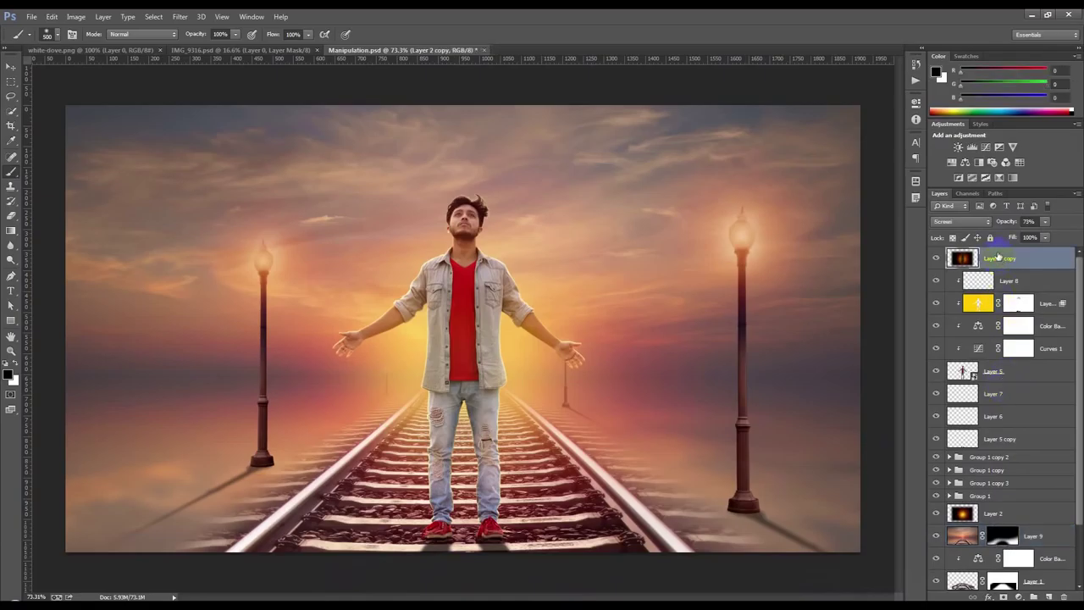
key("ctrl+shift+alt+e")
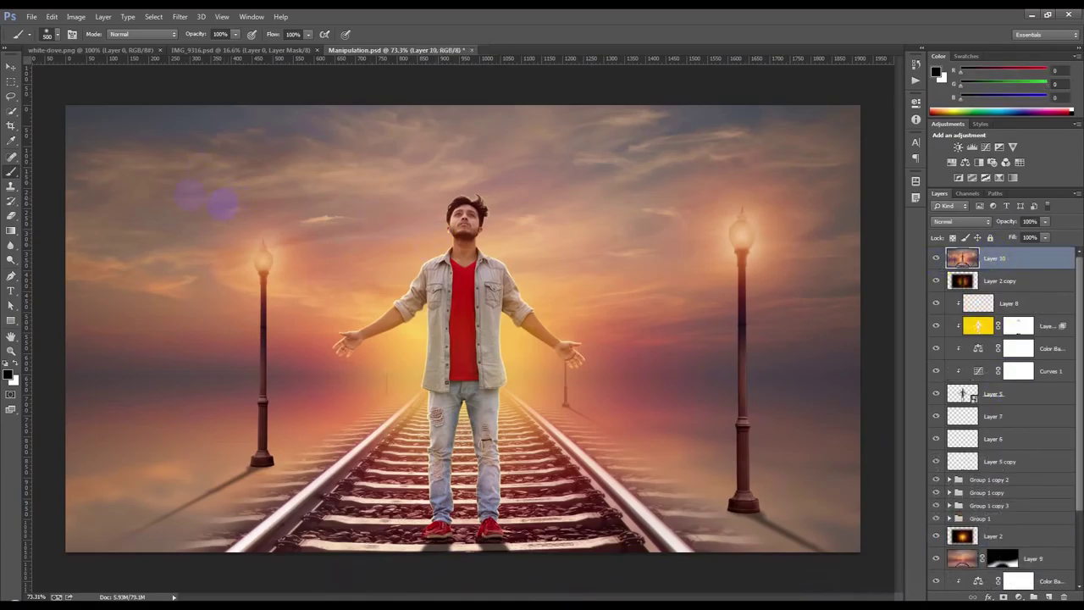
left_click(11, 67)
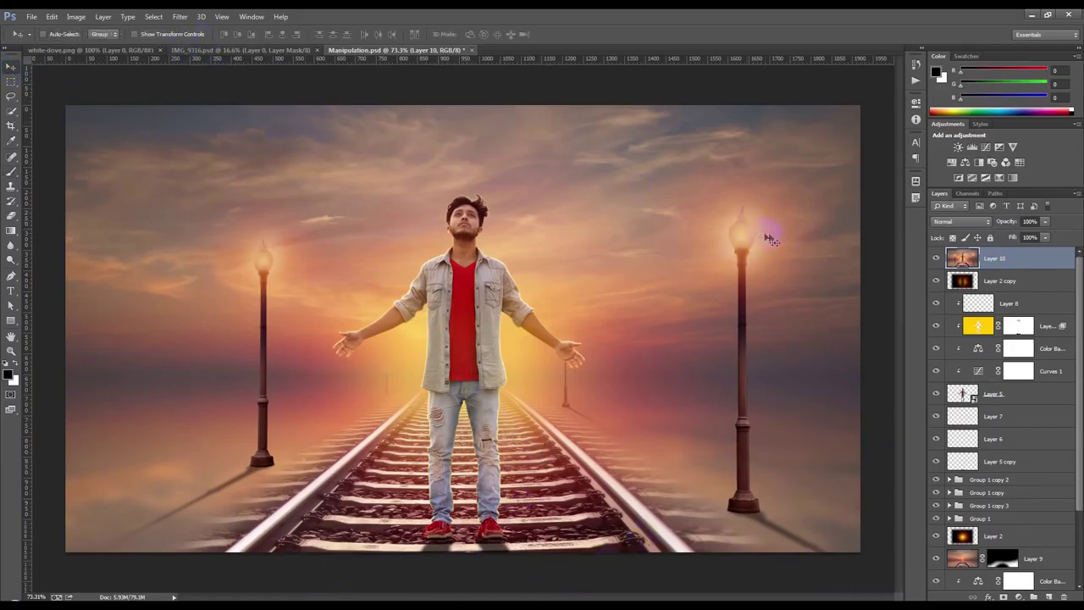
key("ctrl+z")
Step: Bring the dove from white-dove.png into Manipulation.psd, scale it down to a small bird and place it left of the left lamp post
left_click(151, 53)
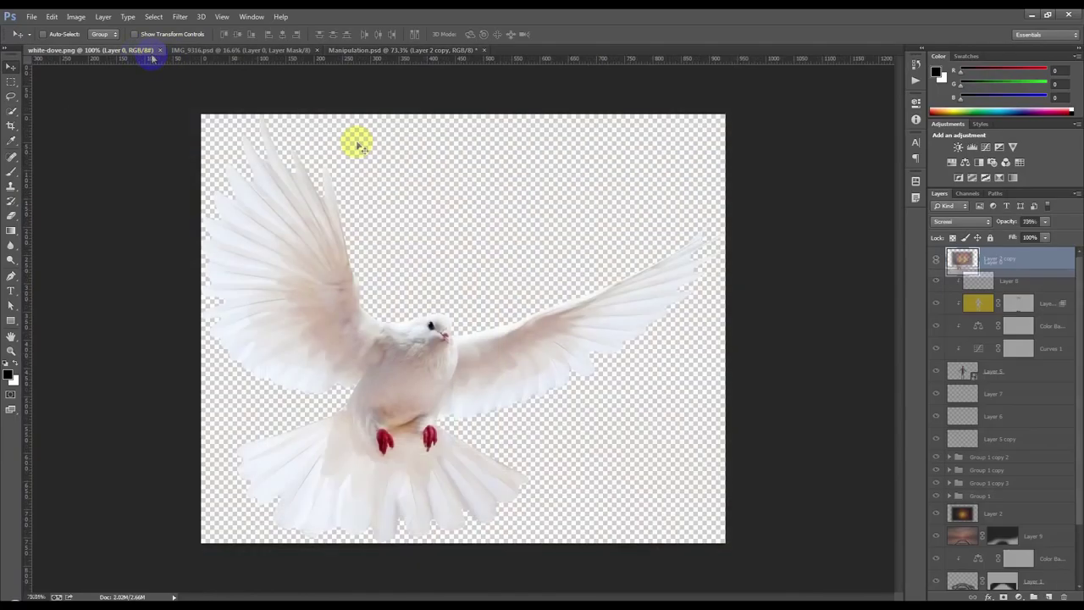
left_click_drag(358, 237, 309, 171)
key("ctrl+t")
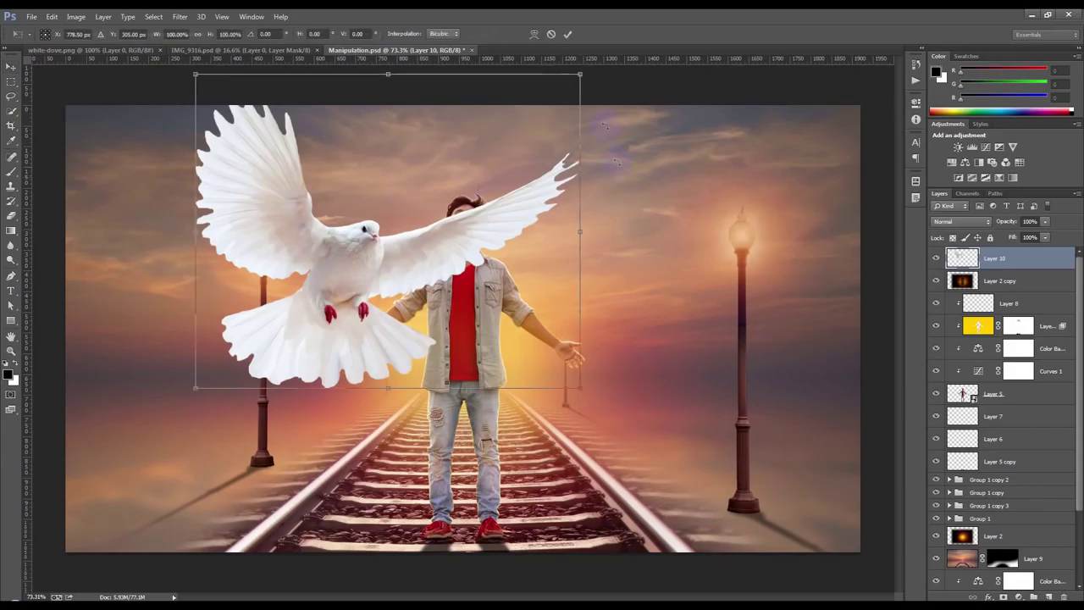
left_click_drag(581, 77, 398, 203)
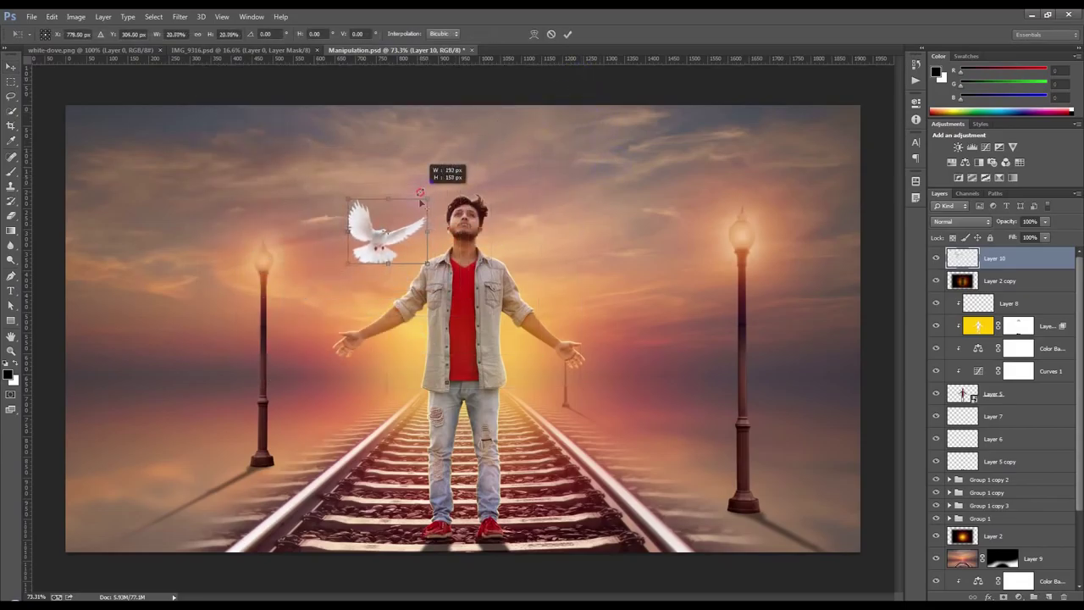
left_click_drag(346, 275, 217, 336)
key("Return")
Step: Move the dove layer directly below Layer 2 and soften the bird with a slight Gaussian Blur
left_click_drag(992, 262, 997, 540)
left_click_drag(1007, 226, 1074, 227)
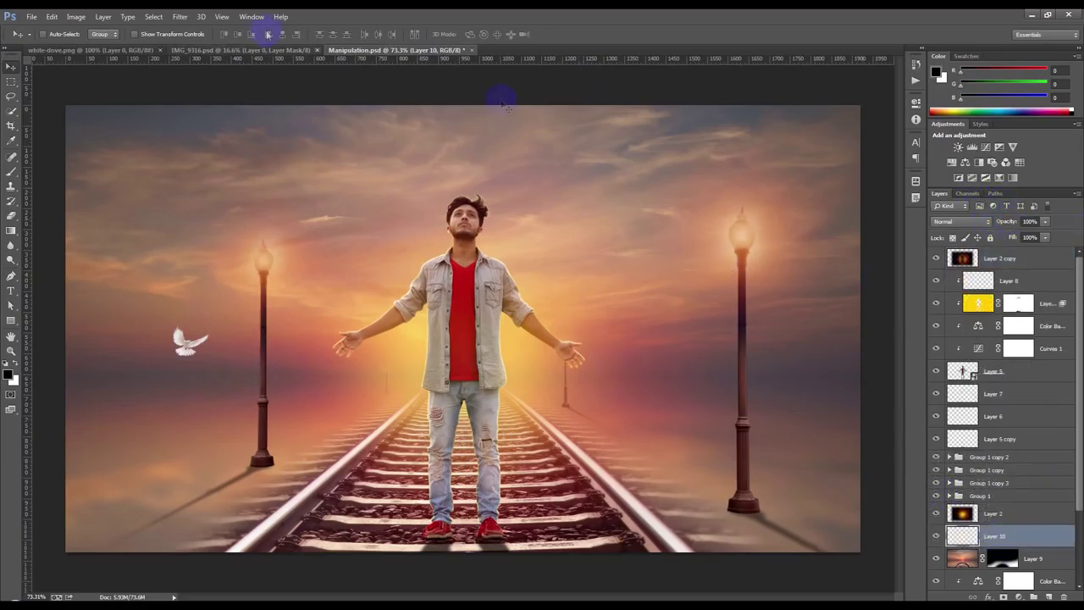
left_click(181, 18)
mouse_move(199, 138)
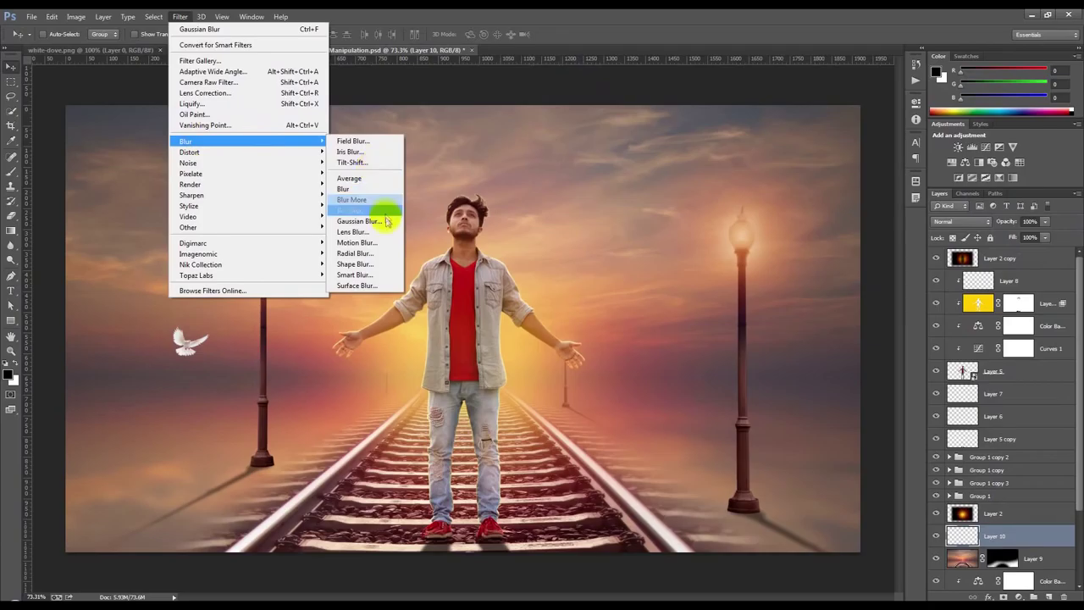
left_click(373, 221)
left_click_drag(765, 313, 755, 312)
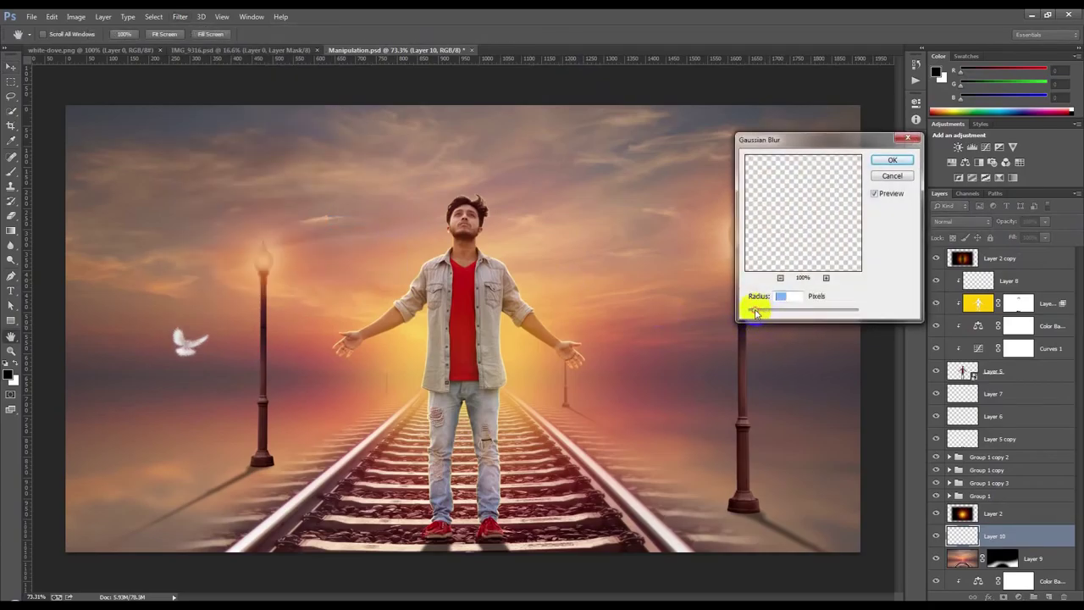
left_click(891, 160)
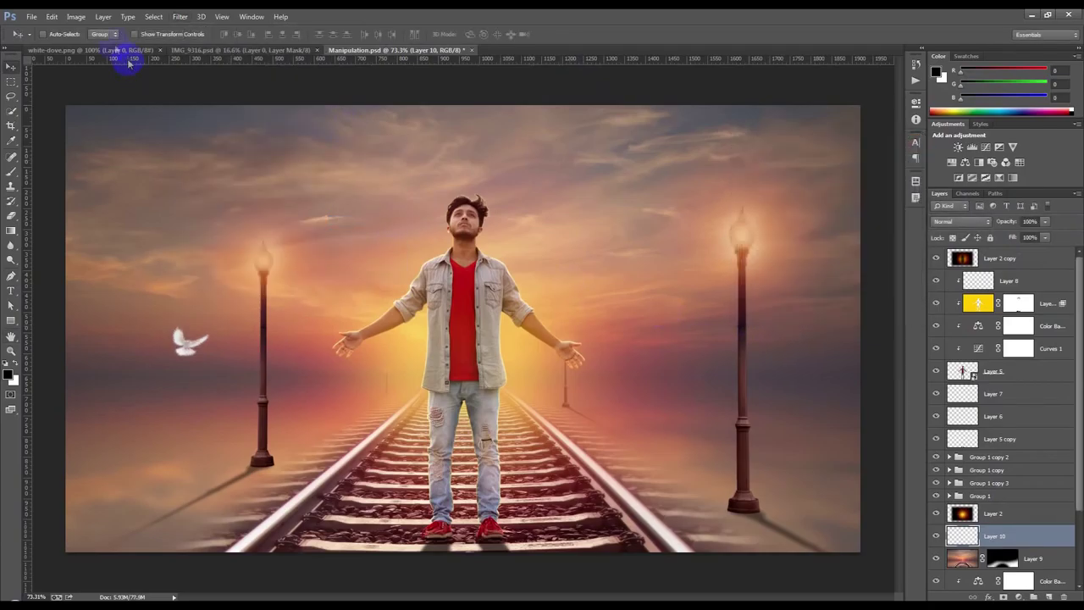
Step: Warm the small dove with a Color Balance adjustment of +52, -35, -47 in the midtones
left_click(76, 16)
mouse_move(127, 41)
left_click(199, 108)
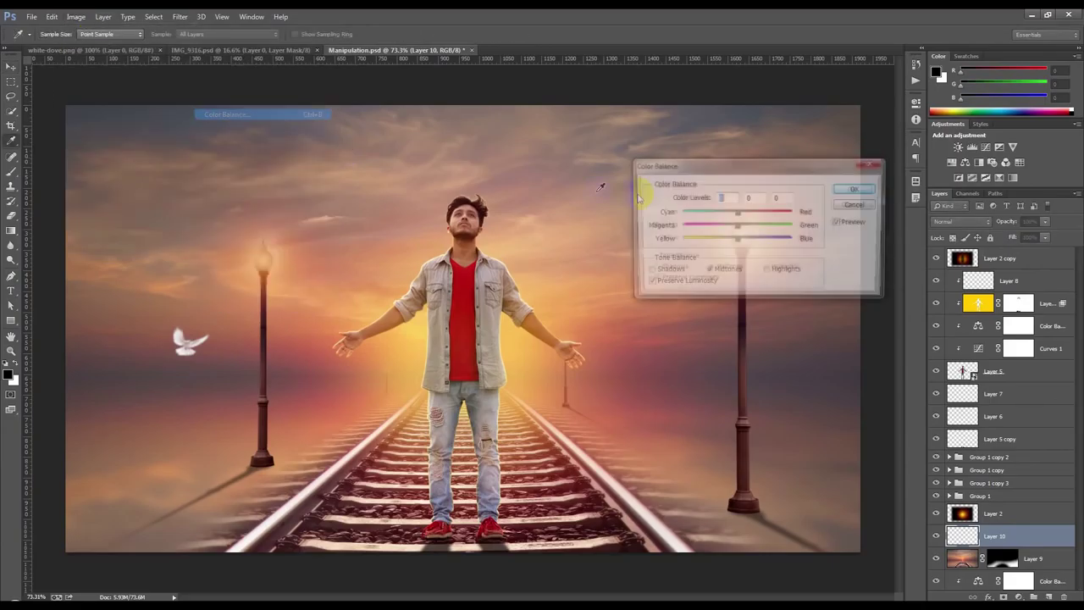
left_click_drag(734, 244, 717, 229)
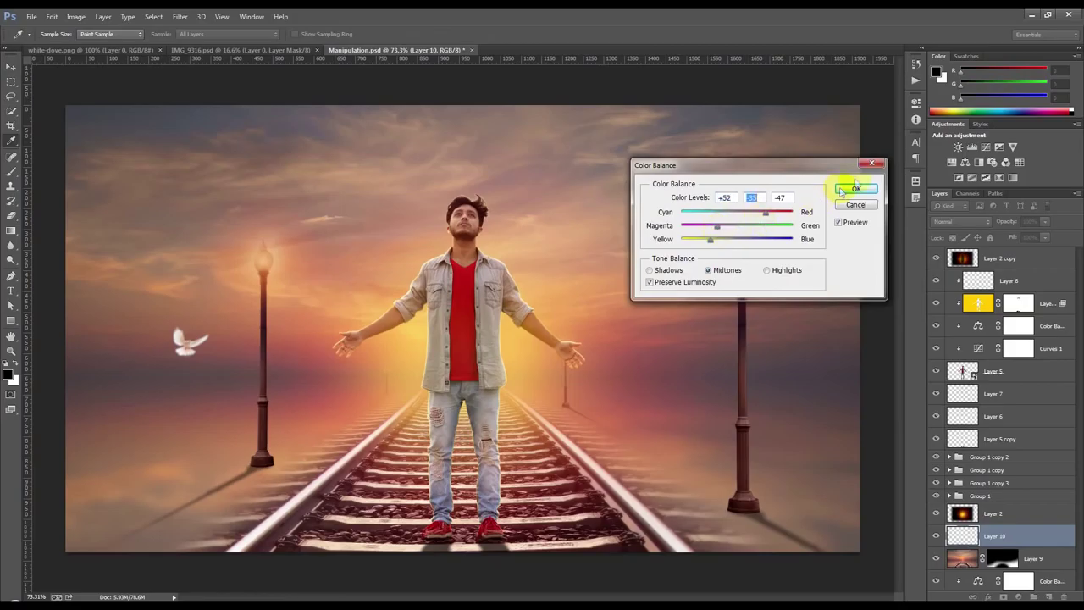
left_click(851, 188)
Step: Duplicate the dove to the sky between the man and the right lamp post, flipped horizontally and scaled smaller
left_click_drag(233, 339, 719, 355)
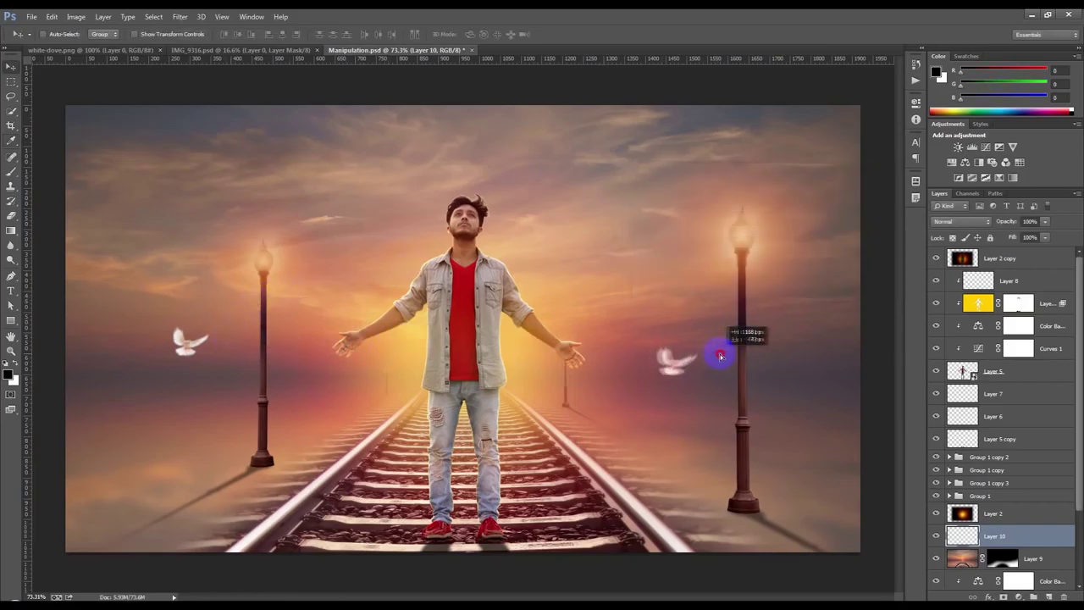
key("ctrl+t")
left_click_drag(690, 364, 693, 286)
right_click(696, 255)
left_click(742, 429)
key("Return")
Step: Repeat the last Gaussian Blur on the smaller dove copy and shift it slightly towards the man
left_click(181, 19)
left_click(192, 31)
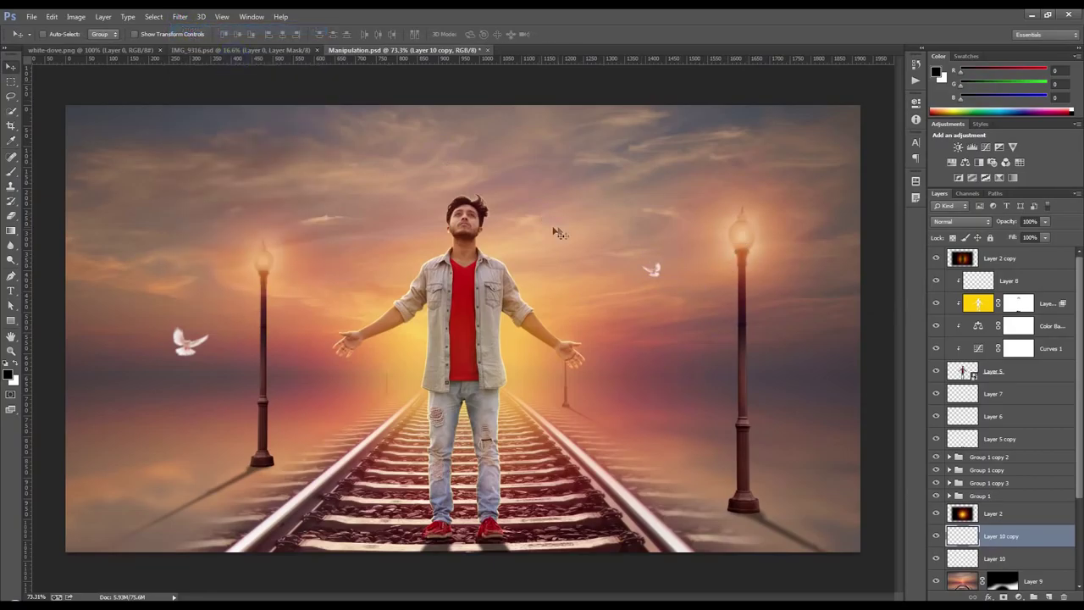
left_click_drag(716, 290, 710, 294)
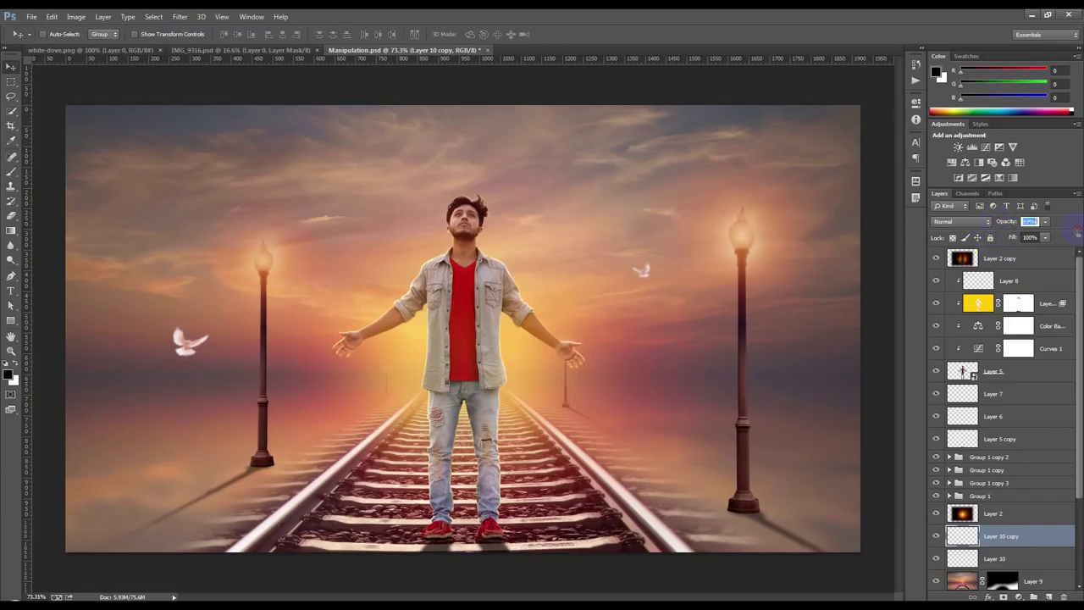
Step: Duplicate the small dove to the sky above the man's left-hand side, flip it horizontally and scale it down further
left_click_drag(700, 285, 377, 288)
key("ctrl+t")
right_click(375, 280)
left_click(443, 452)
left_click_drag(338, 291, 323, 282)
key("Return")
left_click_drag(392, 328, 399, 245)
key("ctrl+minus")
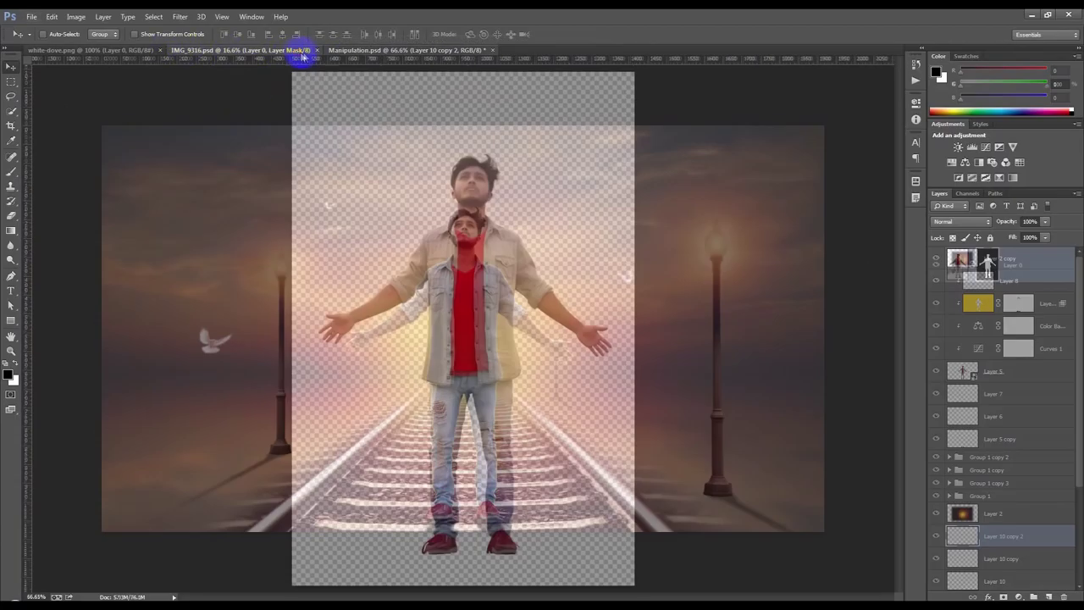
Step: Close IMG_9316.psd and bring another full-size dove from white-dove.png into Manipulation.psd
left_click(312, 51)
left_click(317, 51)
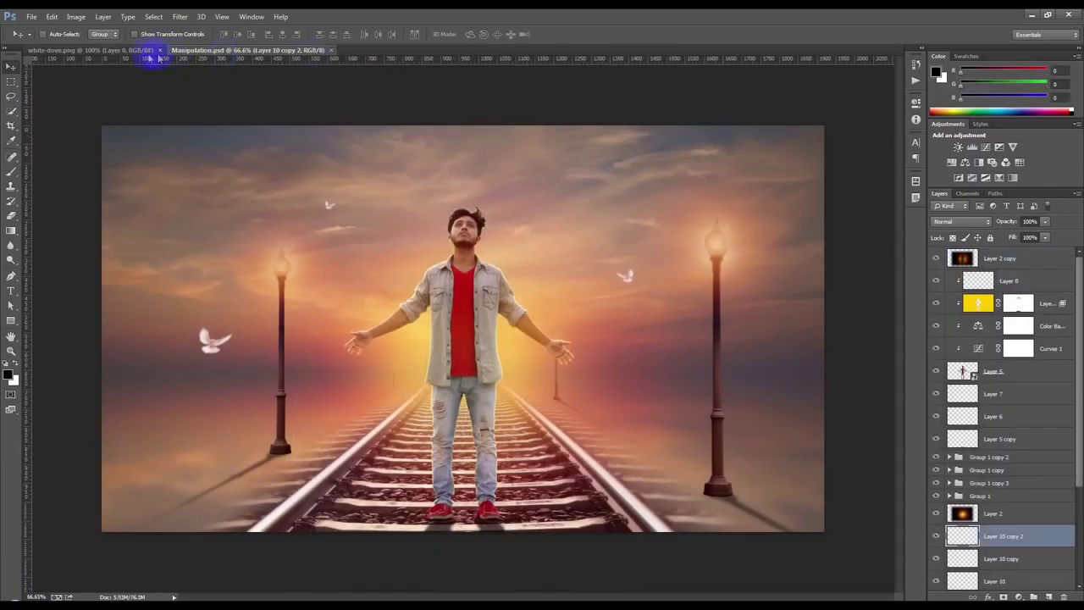
left_click(149, 50)
left_click_drag(492, 313, 623, 330)
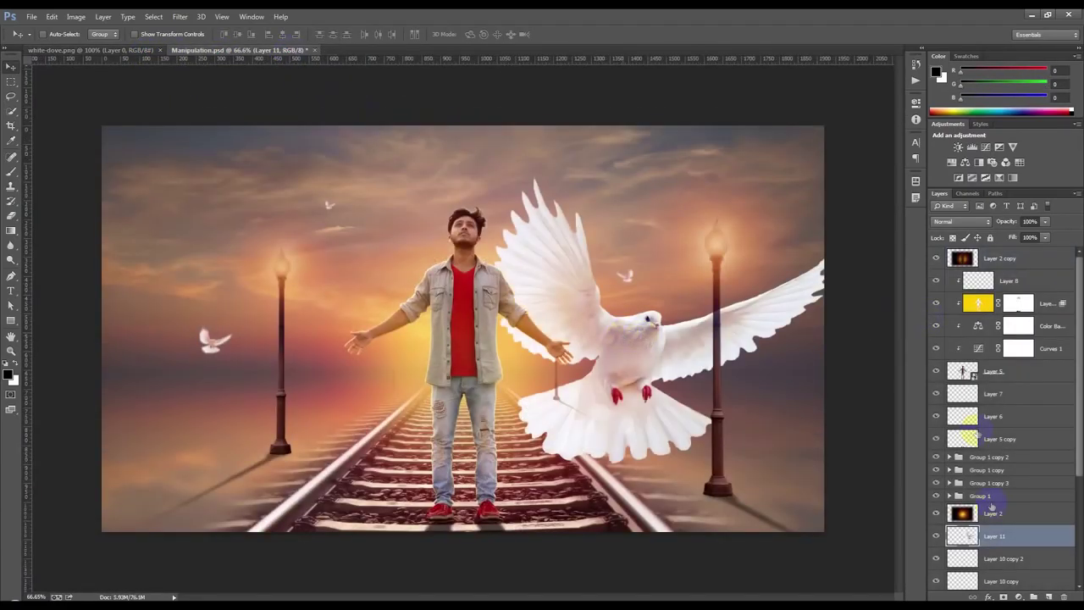
Step: Flip the new full-size dove horizontally and scale it down, keeping it larger than the other birds
key("ctrl+t")
right_click(738, 387)
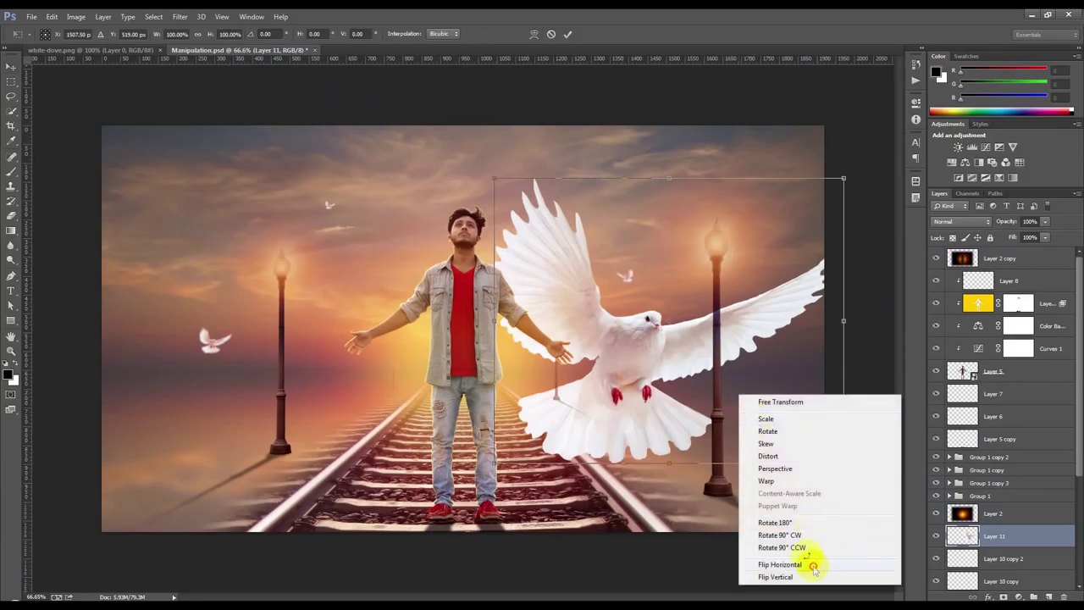
left_click(811, 562)
left_click_drag(844, 178, 679, 405)
key("Return")
Step: Move the larger dove's layer directly below Layer 2 copy and position the bird between the man's hand and the right lamp post
left_click_drag(992, 258, 996, 271)
mouse_move(766, 403)
left_mouse_down()
mouse_move(757, 407)
mouse_move(759, 370)
mouse_move(736, 361)
mouse_move(772, 357)
mouse_move(733, 360)
mouse_move(770, 364)
mouse_move(740, 361)
mouse_move(737, 373)
left_mouse_up()
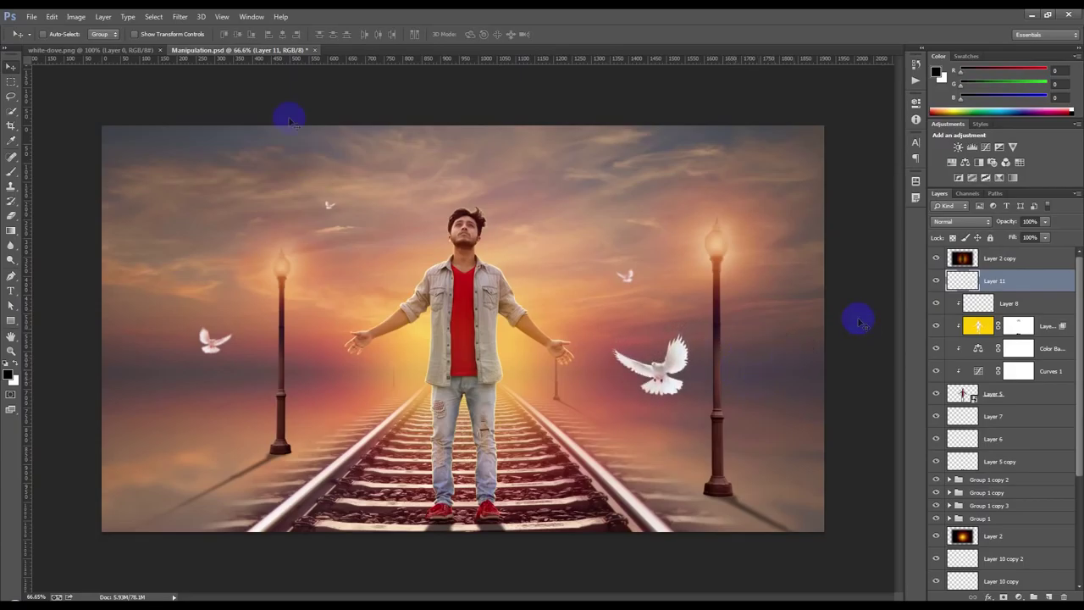
Step: Apply a midtone Color Balance of about +43, -44 and -58 to the larger dove on Layer 11
left_click(77, 17)
mouse_move(136, 44)
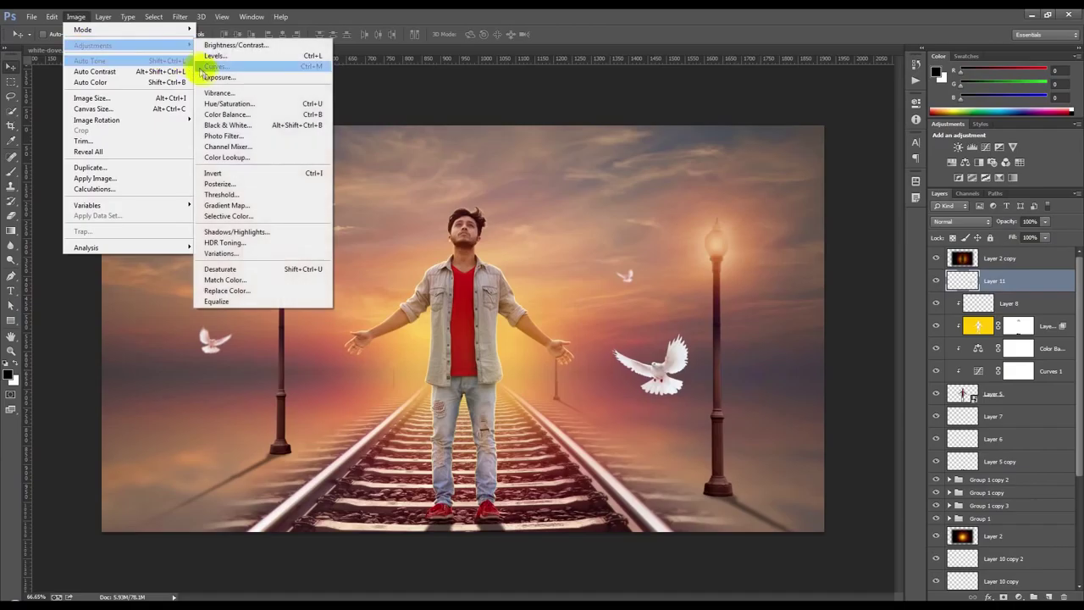
left_click(229, 115)
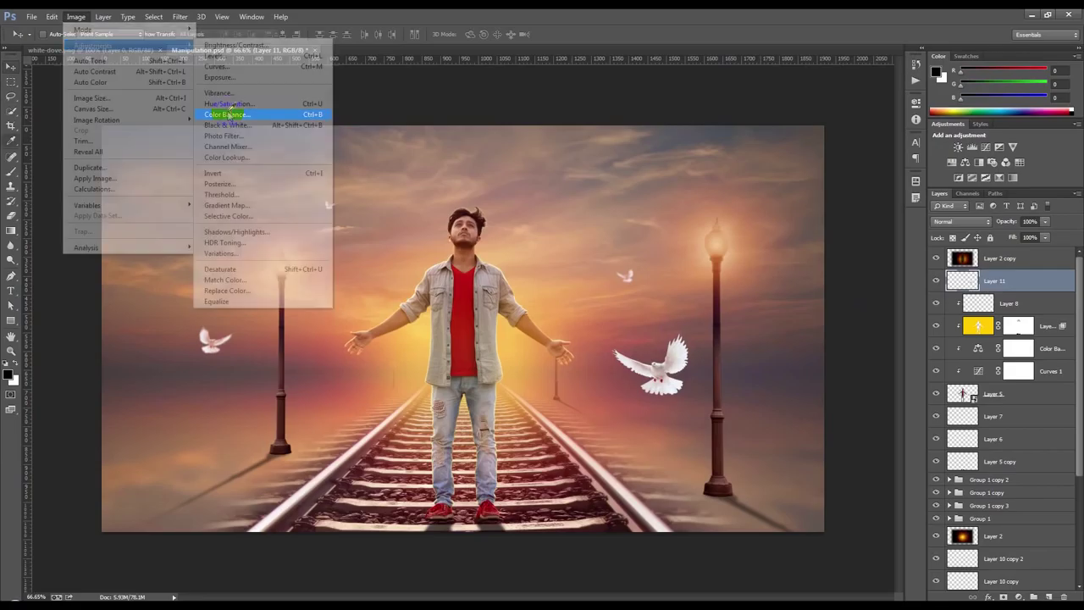
left_click_drag(737, 237, 712, 230)
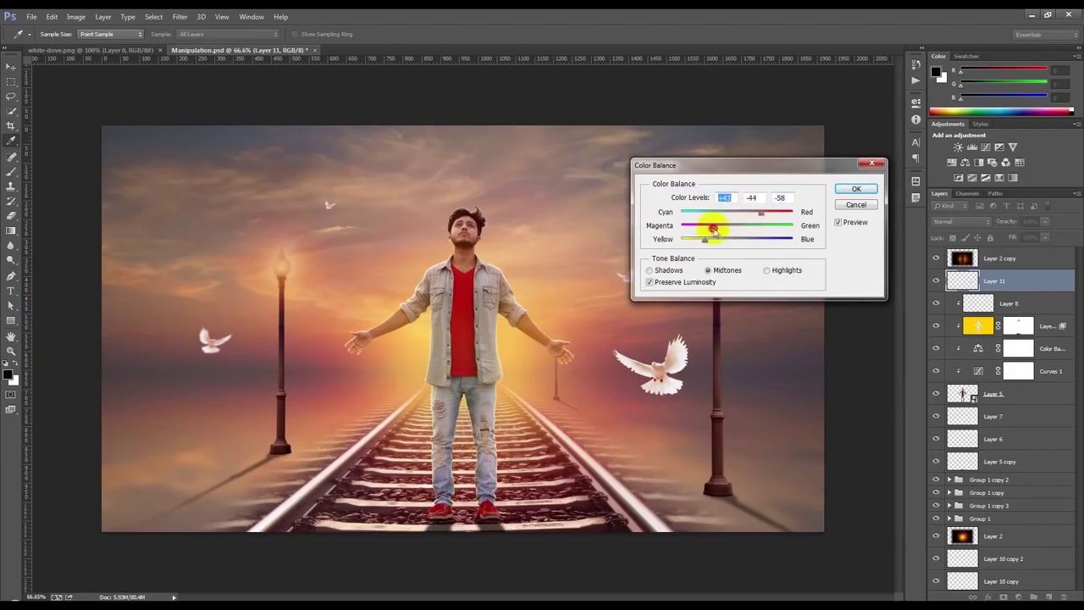
left_click(855, 188)
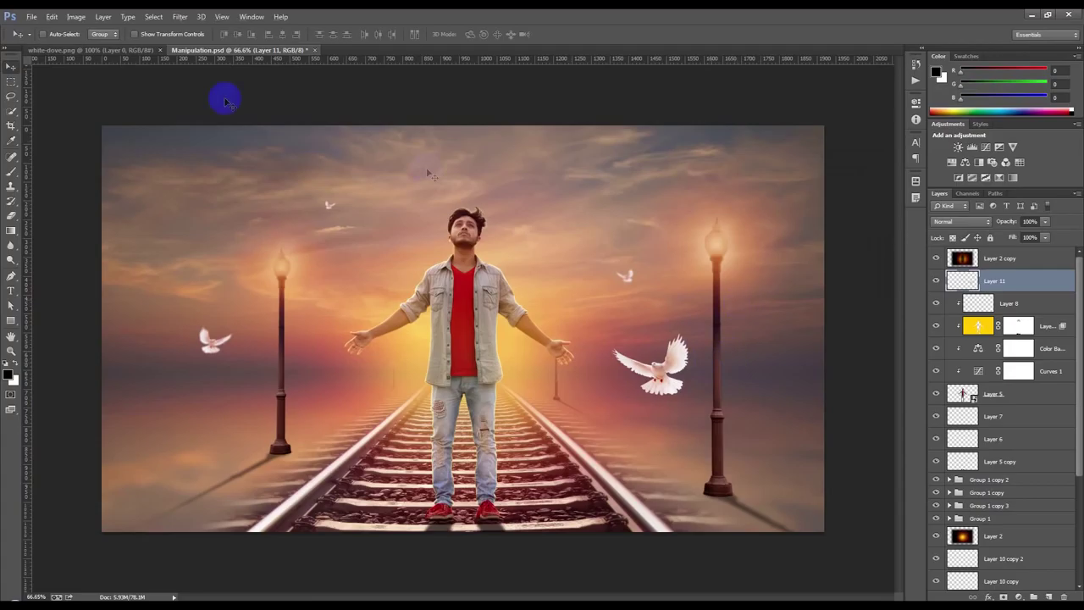
Step: Duplicate the color-balanced dove, flip it horizontally, and enlarge it in front of the lamp post beside the man's right hand
left_click_drag(678, 360, 393, 369)
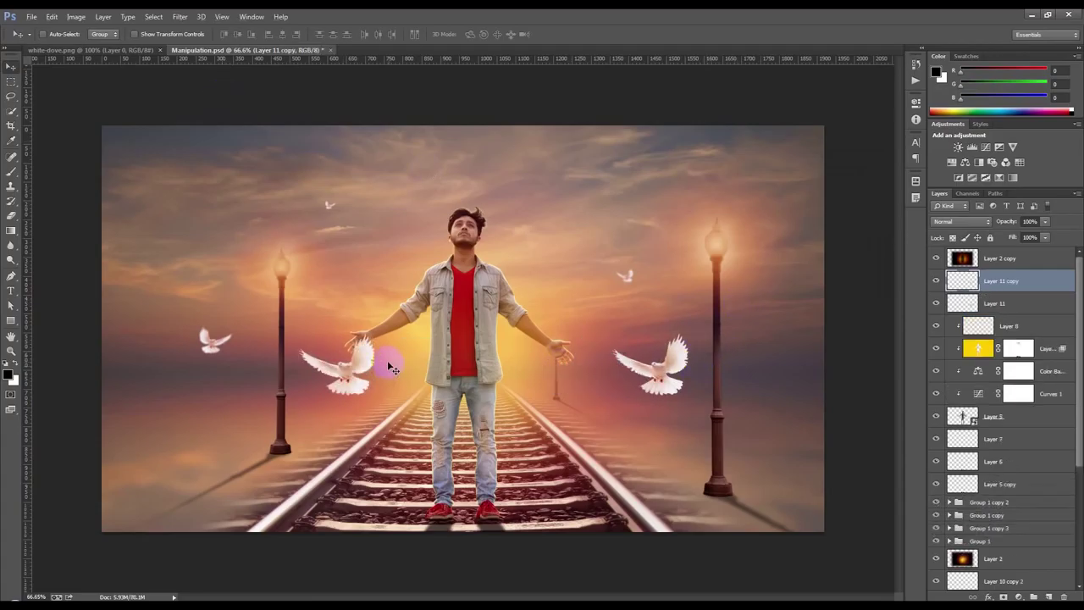
key("ctrl+t")
right_click(381, 361)
left_click(427, 534)
left_click_drag(337, 385, 310, 455)
left_click_drag(356, 407, 402, 373)
left_click_drag(364, 442, 308, 410)
key("Return")
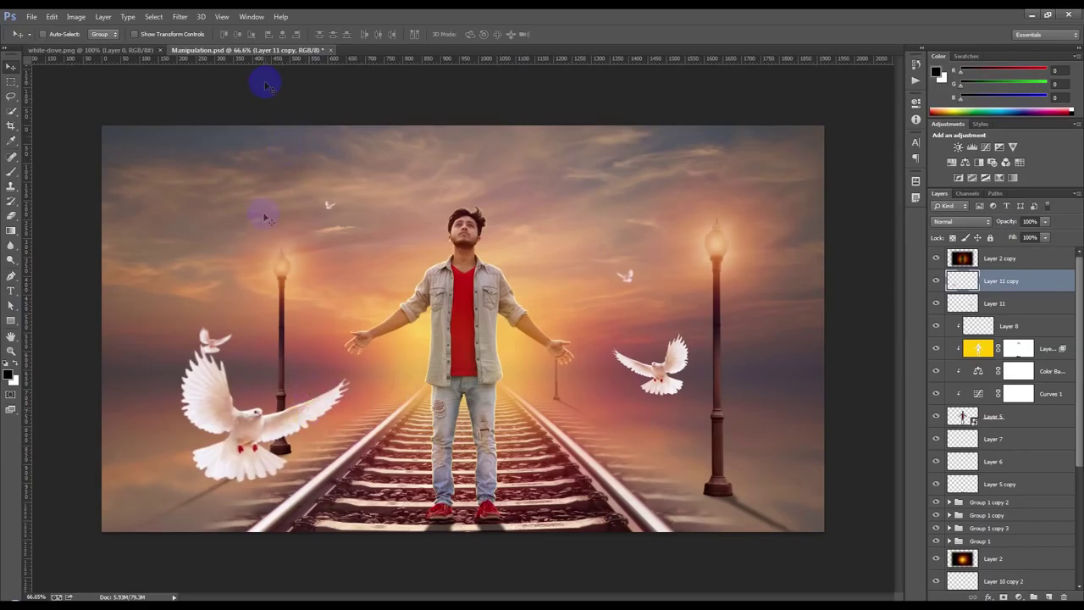
Step: Nudge the enlarged foreground dove and move the small dove above it closer to the lamp post
left_click_drag(260, 252, 325, 261)
mouse_move(306, 312)
left_mouse_down()
mouse_move(326, 310)
mouse_move(295, 311)
left_mouse_up()
scroll(1016, 500, "down", 3)
left_click(991, 537)
left_click_drag(487, 400, 555, 382)
key("ctrl+z")
Step: Identify the foreground dove's layer by toggling layer visibility, and move the dove slightly down
scroll(1051, 359, "up", 3)
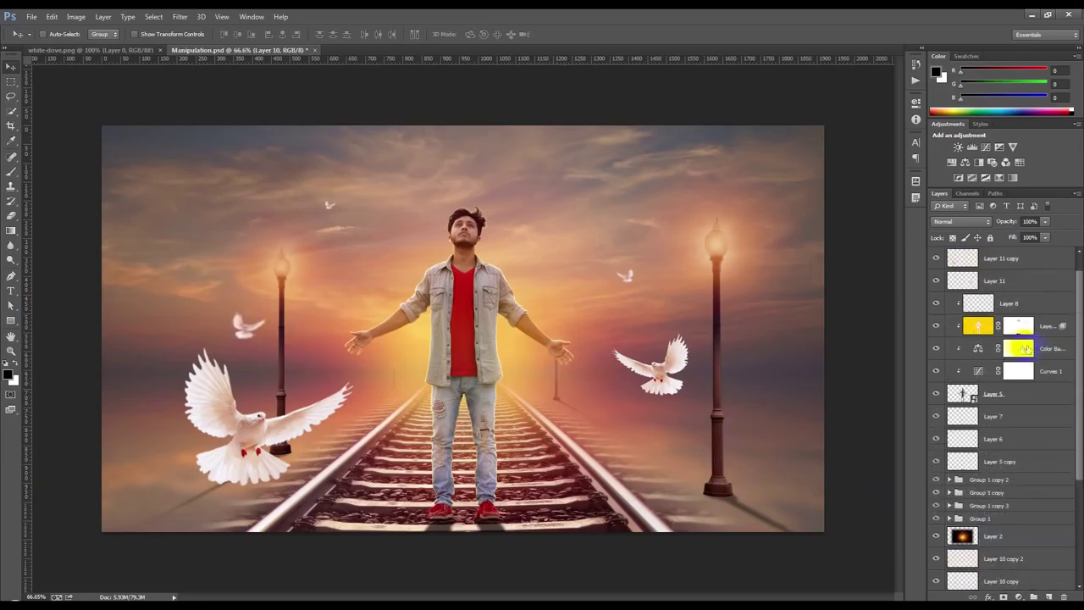
left_click(991, 287)
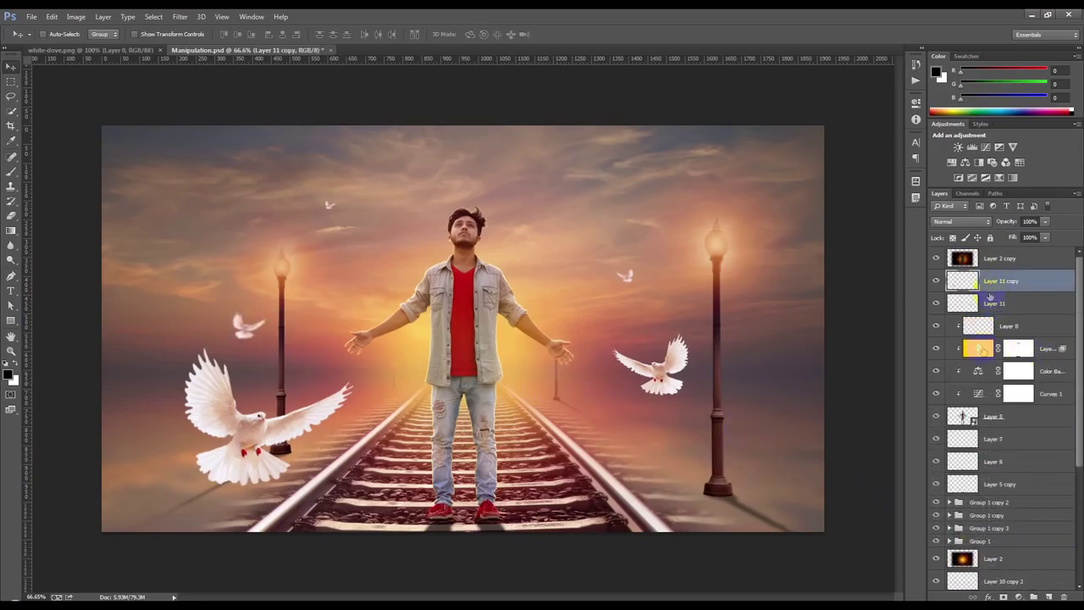
left_click(981, 446)
left_click_drag(595, 380, 605, 383)
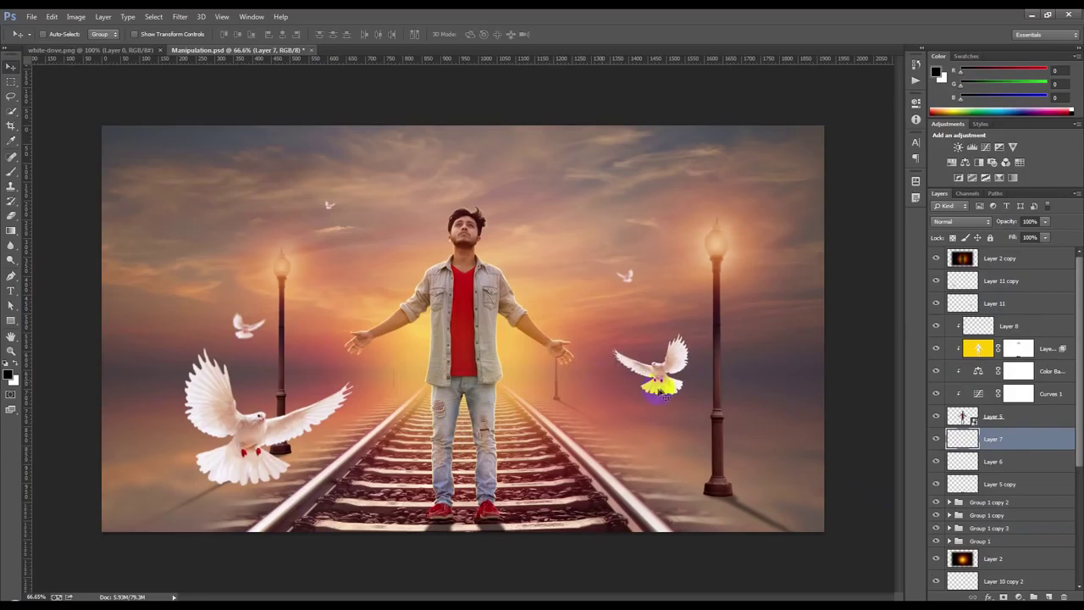
left_click(937, 440)
left_click(937, 439)
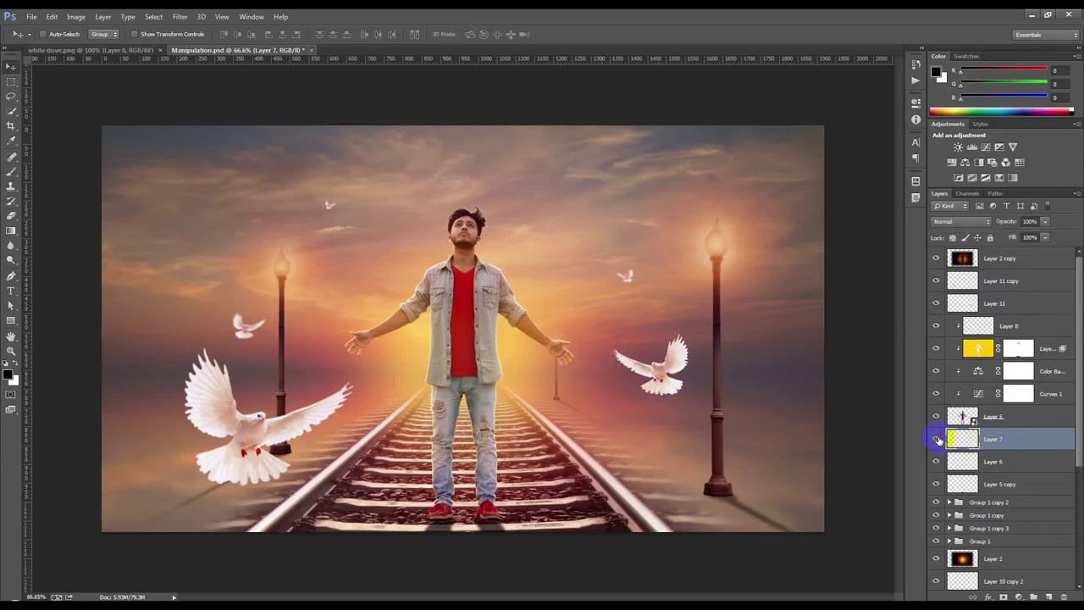
left_click(937, 282)
left_click(937, 281)
left_click(967, 283)
left_click_drag(497, 373, 490, 387)
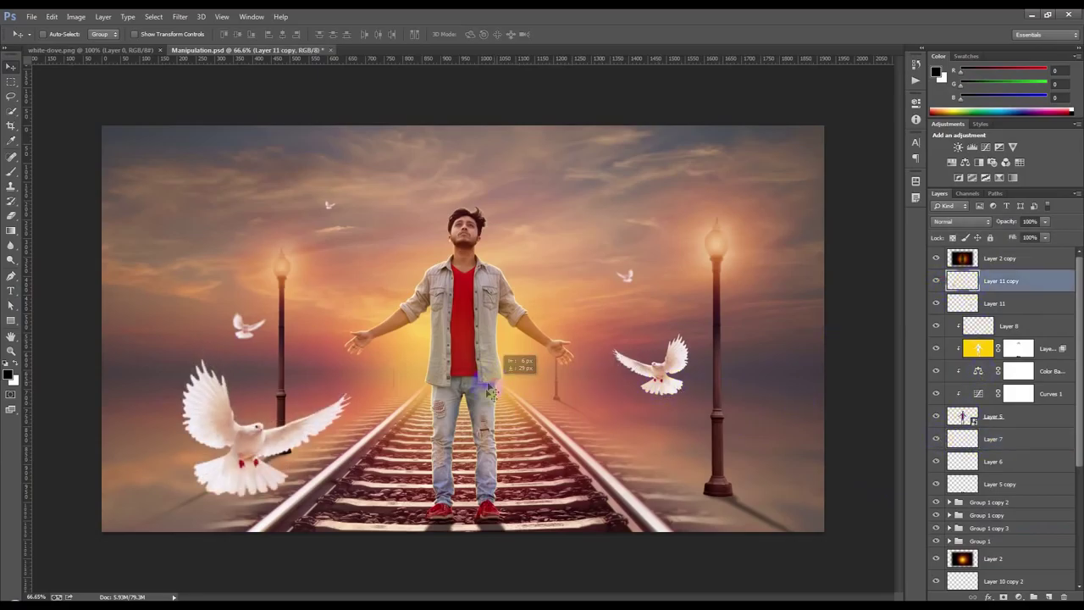
Step: Apply a Gaussian Blur with a 2.0 pixel radius to the foreground dove on Layer 11 copy
left_click(177, 17)
mouse_move(194, 140)
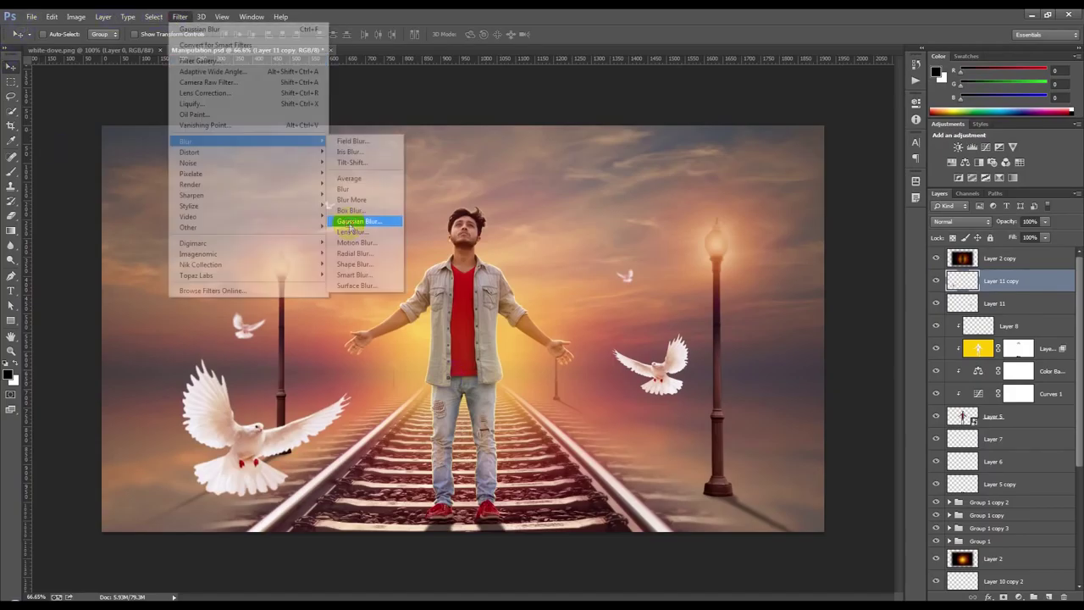
left_click(349, 225)
left_click_drag(822, 308, 758, 311)
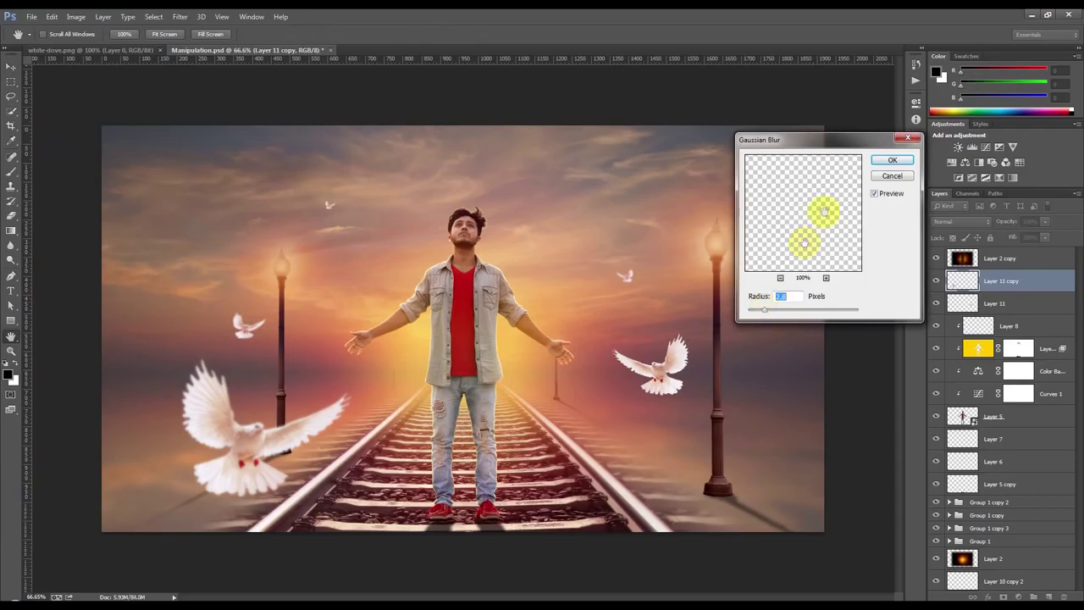
left_click(891, 161)
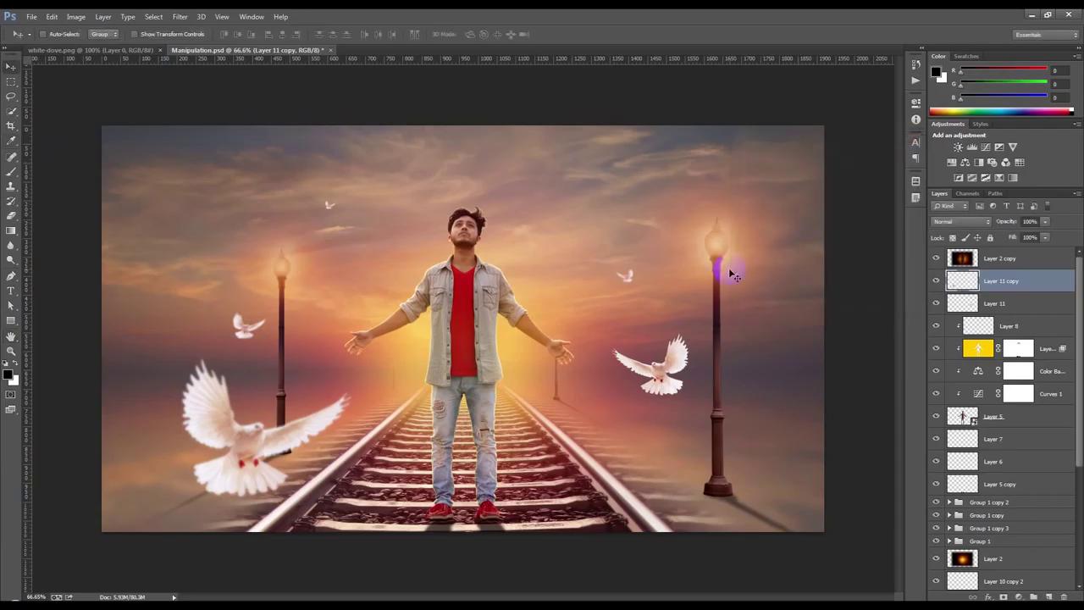
Step: Duplicate the blurred dove, flip it horizontally, and shrink it in the sky above the man's left shoulder
left_click_drag(333, 441, 489, 425)
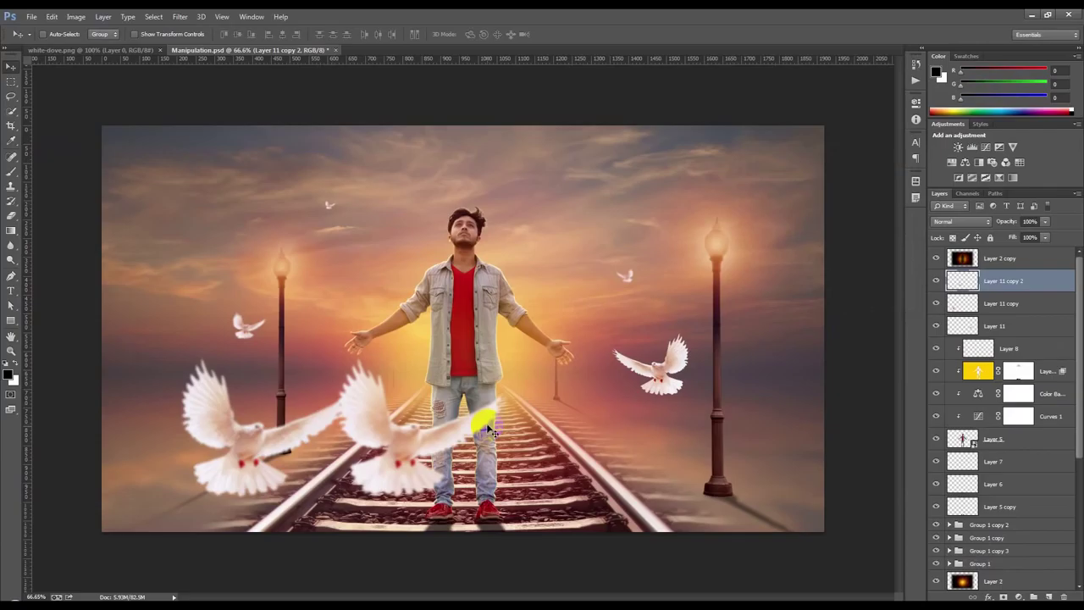
key("ctrl+t")
right_click(488, 424)
left_click(542, 403)
left_click_drag(509, 356, 524, 246)
left_click(568, 36)
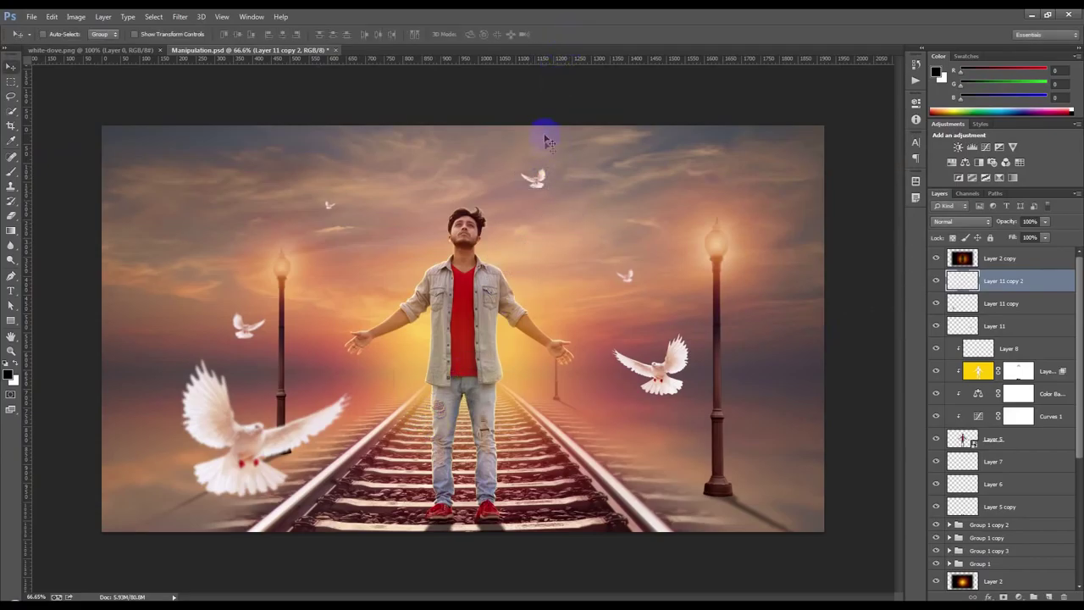
Step: Move the Layer 11 copy 2 layer between Layer 6 and Layer 5 copy, and place its dove beside the man's head
left_click_drag(1008, 287, 1002, 506)
left_click_drag(661, 250, 642, 275)
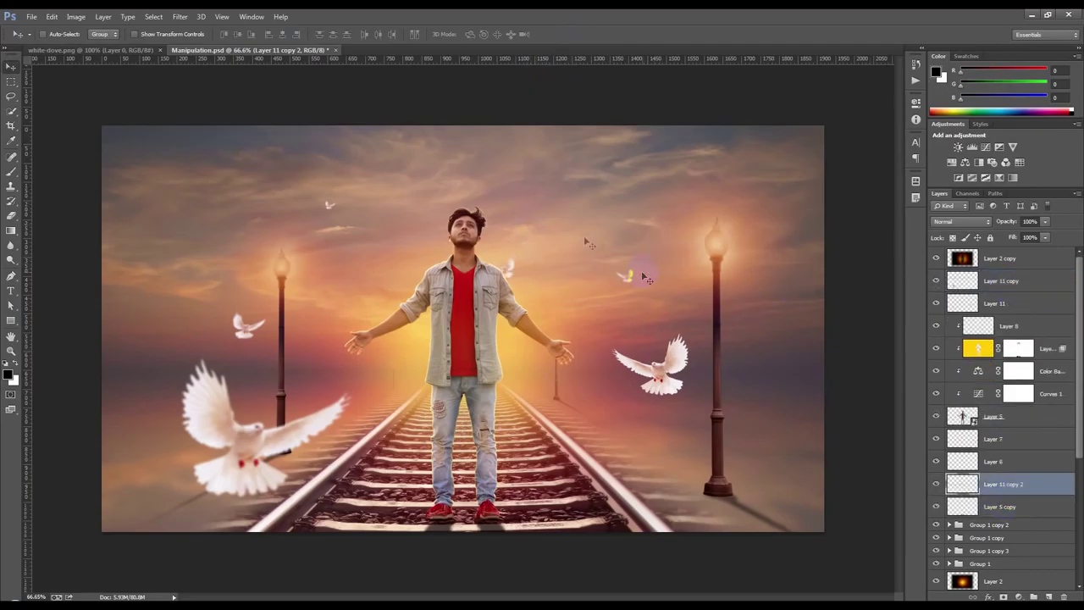
scroll(542, 227, "up", 6)
left_click_drag(545, 252, 570, 208)
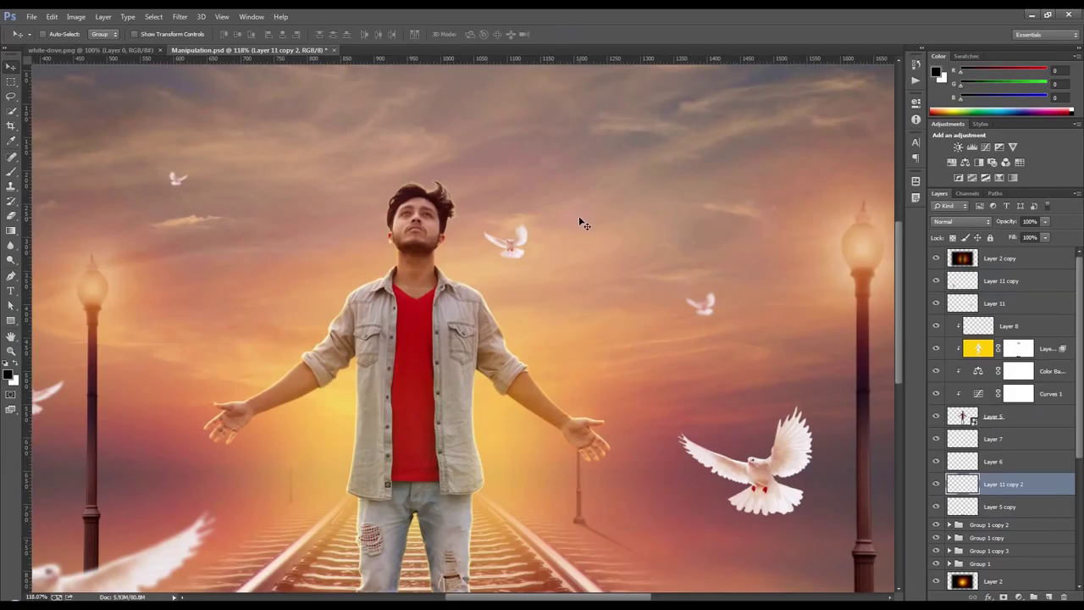
Step: Try flipping the small dove horizontally and placing it just above the man's right arm
key("ctrl+t")
right_click(581, 222)
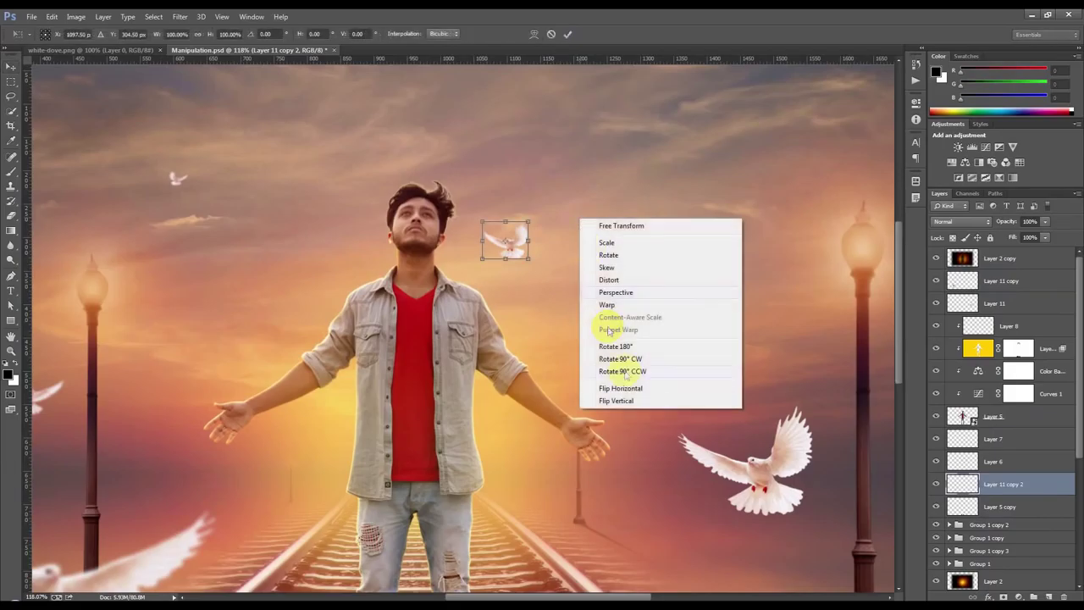
left_click(624, 385)
left_click_drag(578, 261, 402, 315)
key("Return")
scroll(407, 309, "down", 4)
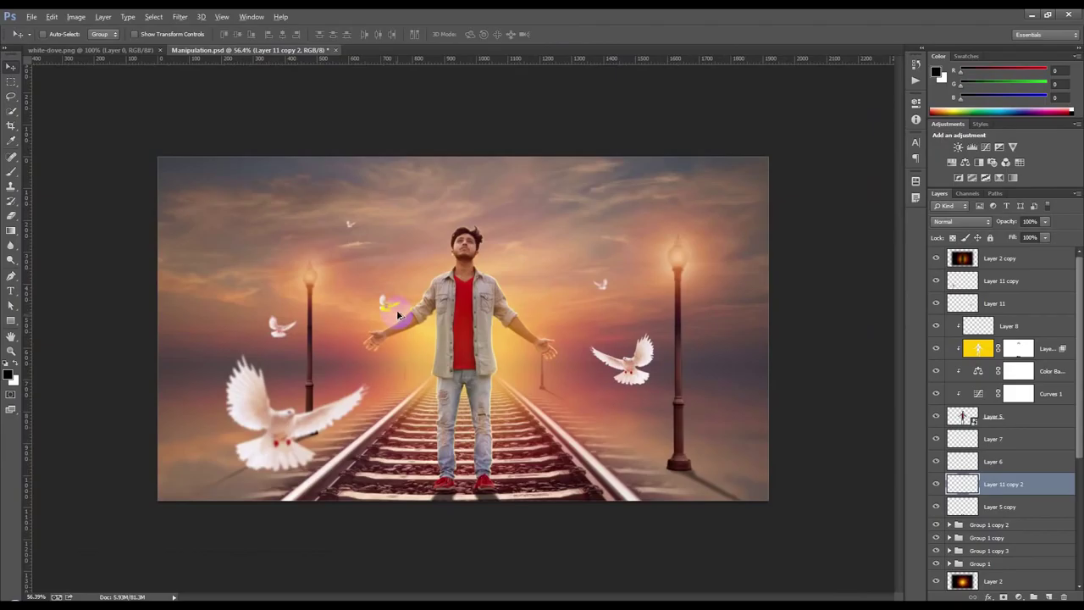
Step: Try moving the small dove into the sky above the man's head and flipping it horizontally again
scroll(402, 315, "up", 2, "alt")
key("ctrl+t")
left_click_drag(380, 276, 576, 137)
key("Return")
key("ctrl+t")
right_click(575, 137)
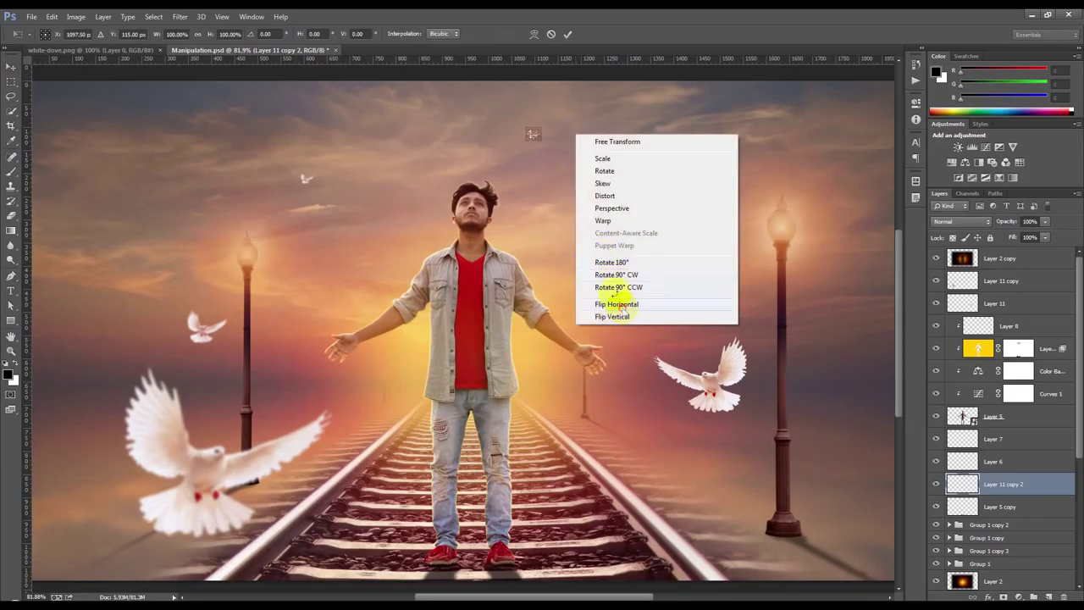
left_click(615, 305)
left_click_drag(555, 149, 549, 146)
key("Return")
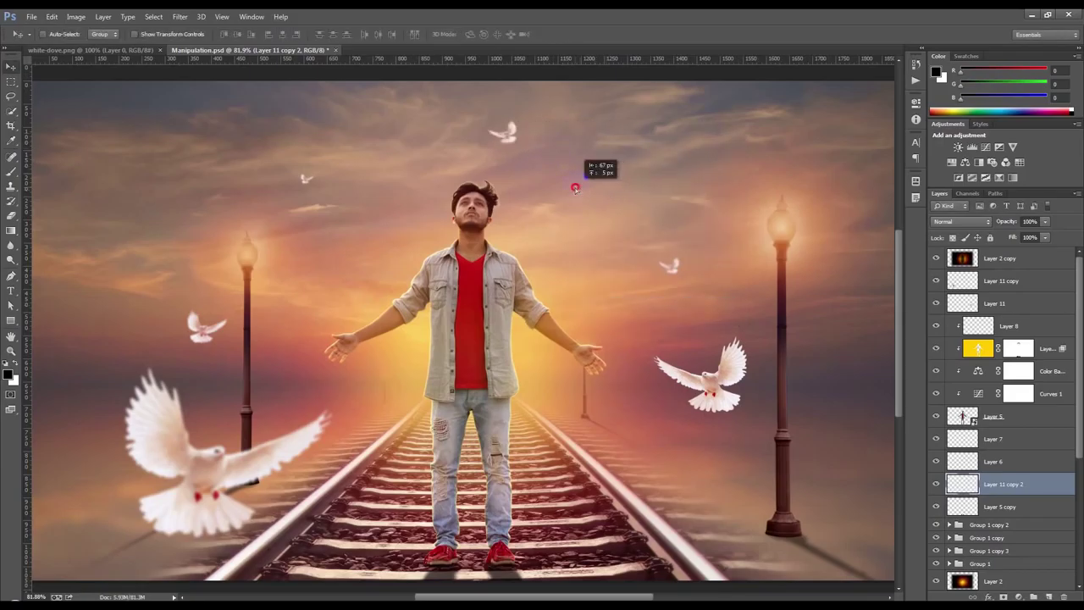
Step: Scale the Layer 11 copy 2 dove down to a tiny bird and position it beside the man's head, over the bright sky
key("ctrl+minus")
scroll(579, 189, "up", 1)
left_click_drag(581, 184, 596, 261)
scroll(600, 269, "up", 2)
key("ctrl+t")
left_click_drag(530, 213, 559, 247)
key("Return")
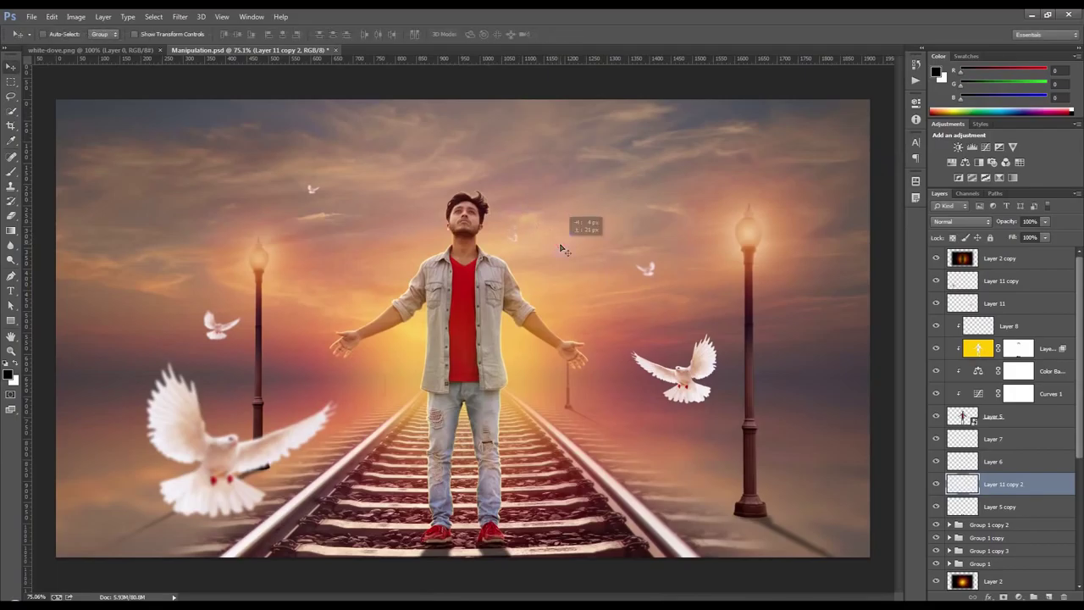
Step: Apply a Gaussian Blur with a 0.5 pixel radius to the dove on Layer 11
left_click(188, 22)
left_click(250, 58)
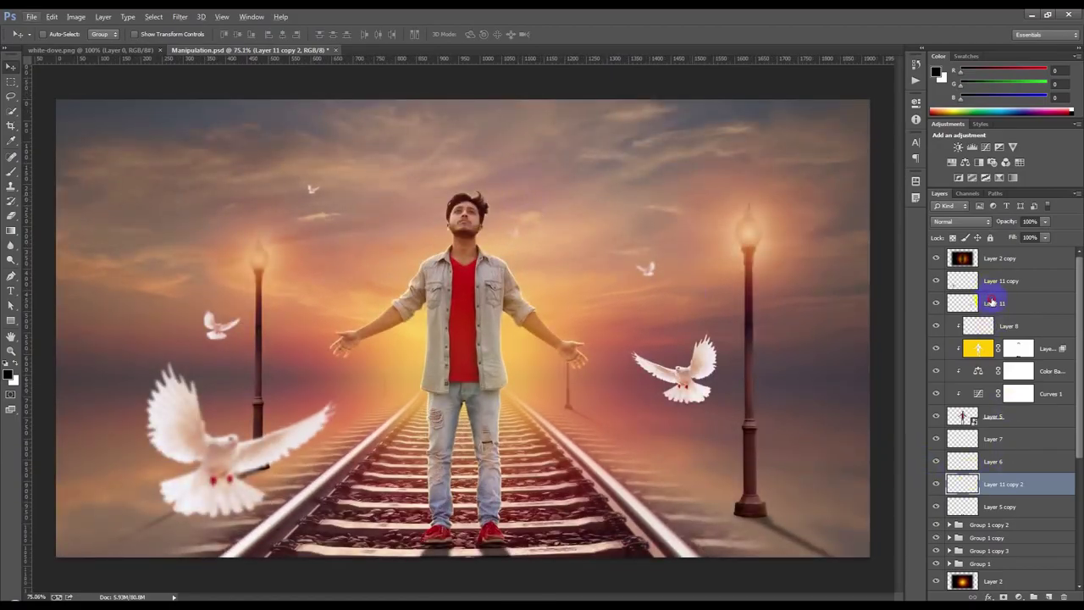
left_click(991, 302)
left_click(179, 16)
mouse_move(206, 140)
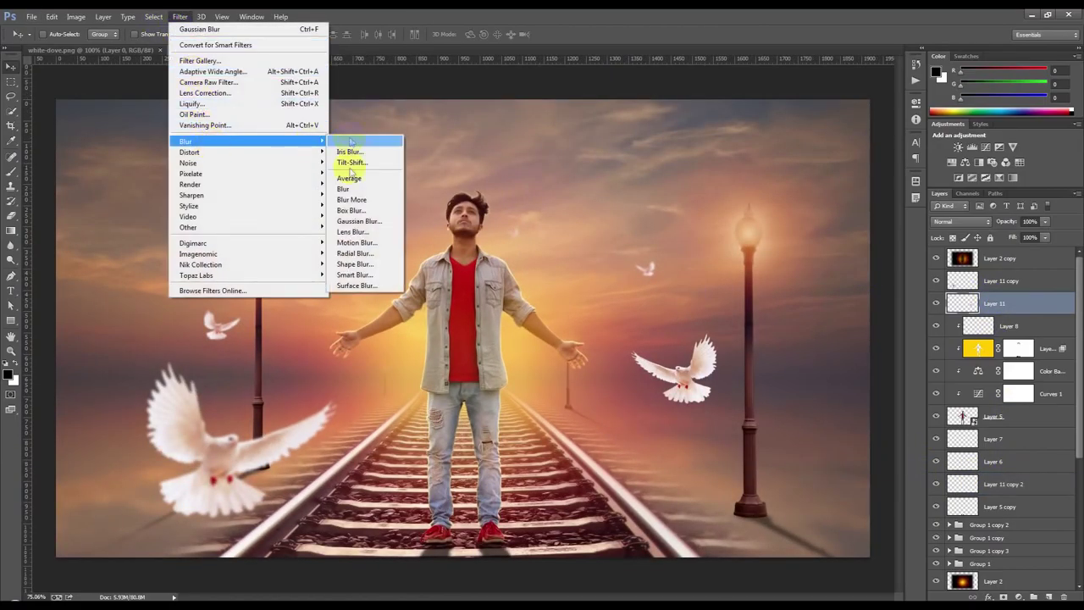
left_click(359, 221)
left_click_drag(768, 310, 749, 310)
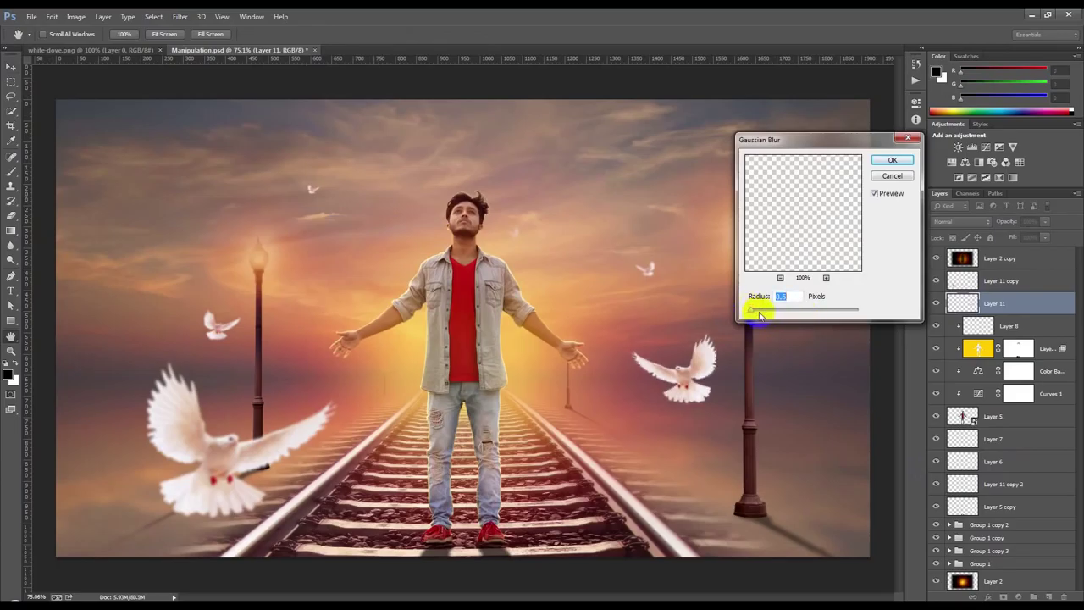
left_click(889, 161)
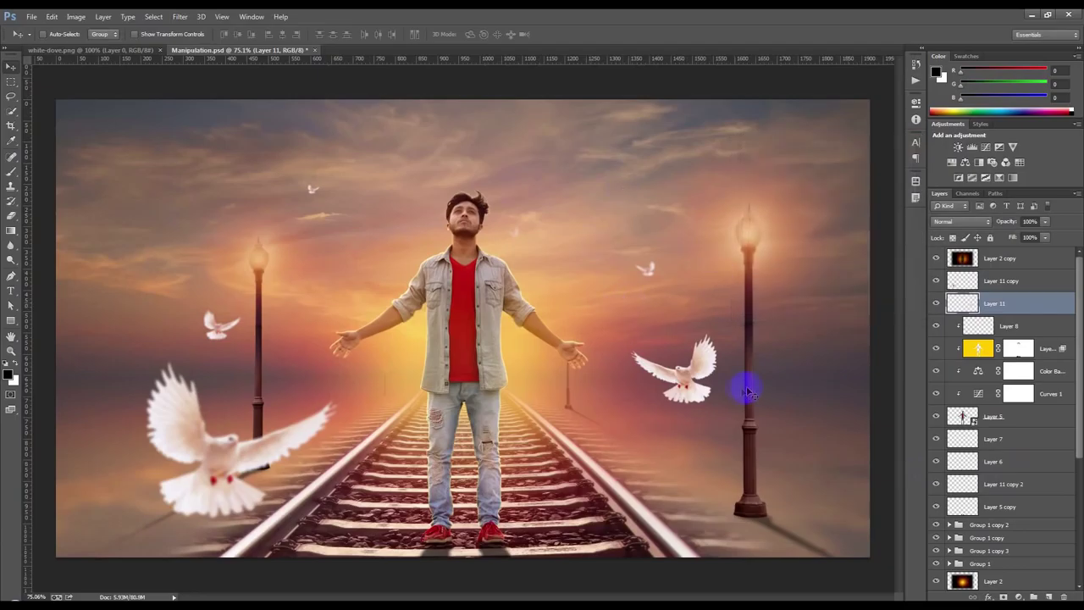
Step: Try merging the four Group 1 lamp-glow groups into a single layer
left_click(1006, 259)
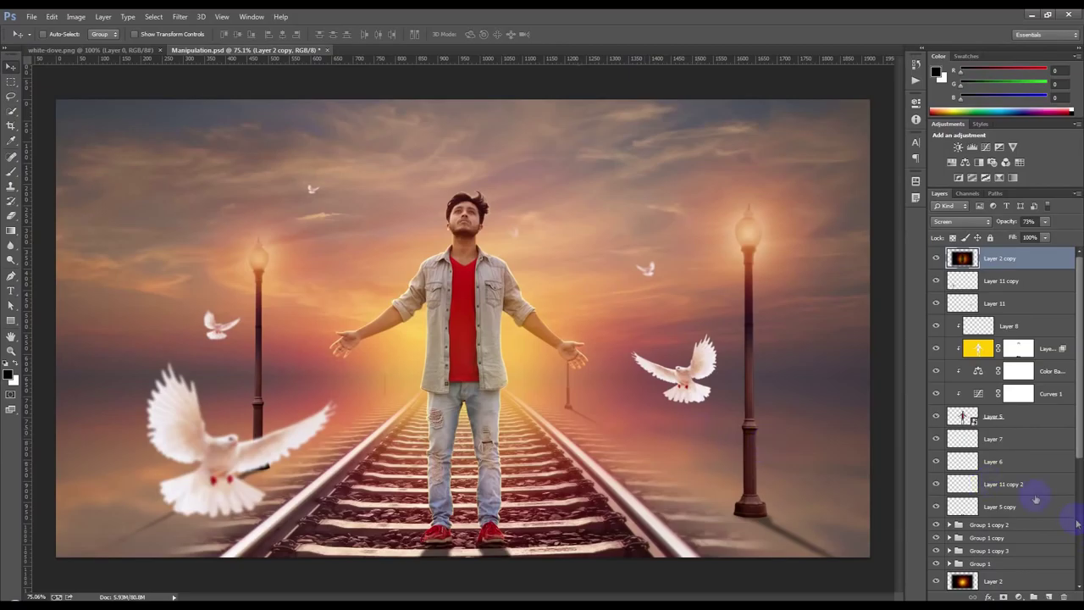
left_click(1008, 524)
left_click(991, 563, "shift")
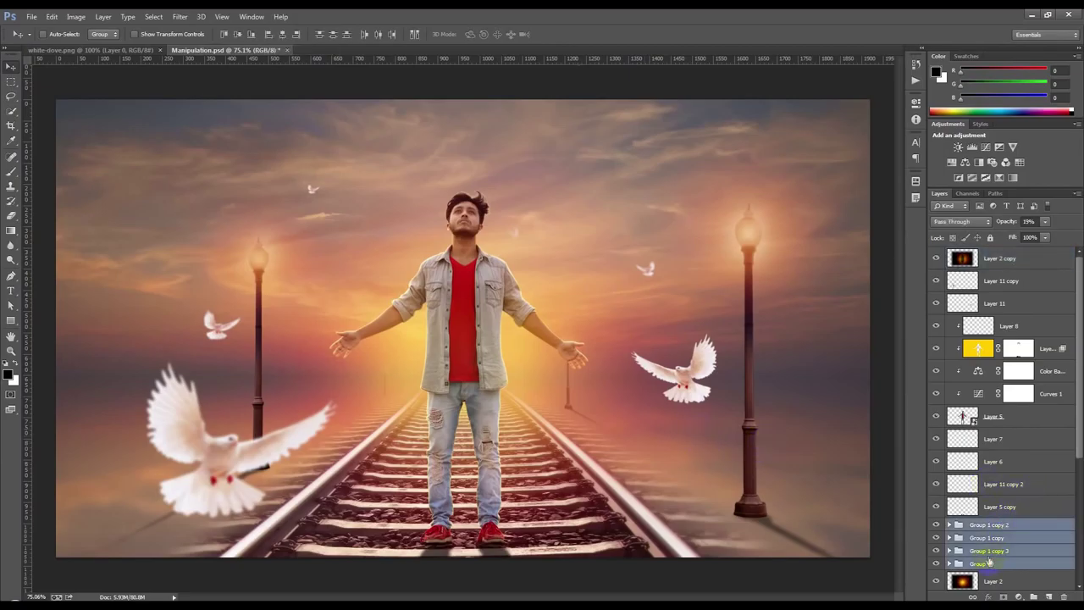
key("ctrl+e")
key("ctrl+z")
key("ctrl+e")
Step: Try Multiply and Screen blending on the merged lamp-glow layer, and undo back to the separate groups
left_click(961, 221)
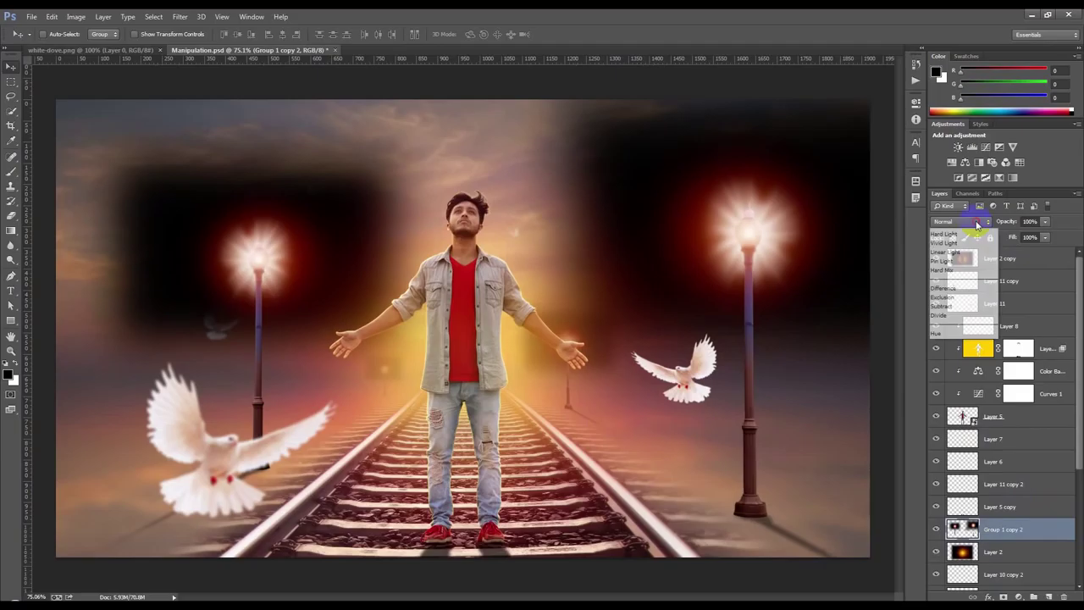
left_click(950, 273)
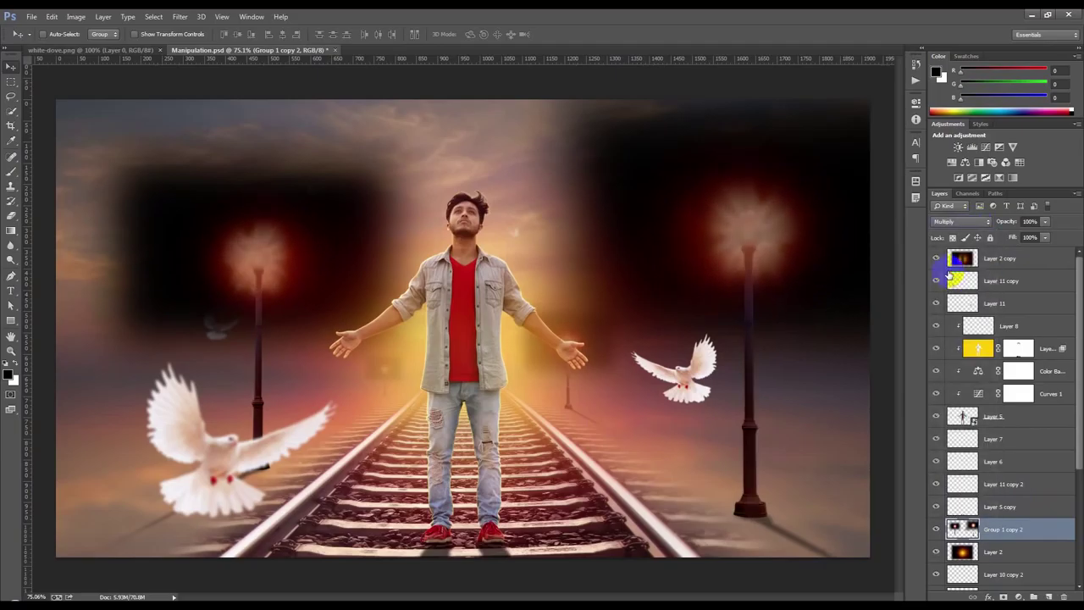
left_click(959, 221)
left_click(946, 315)
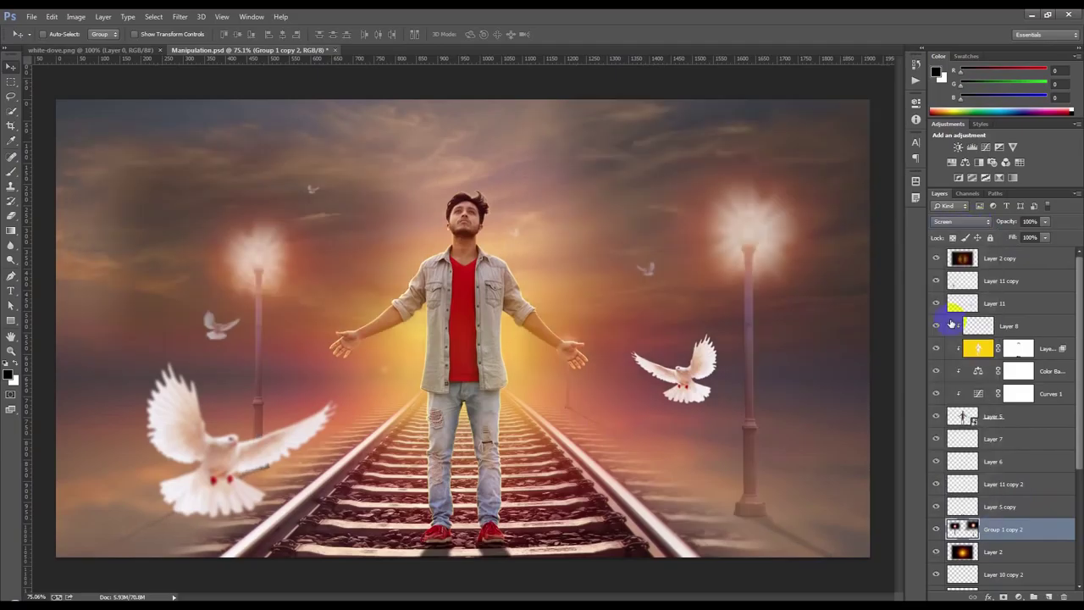
left_click(980, 222)
left_click(936, 236)
key("ctrl+alt+z")
key("ctrl+alt+z")
key("ctrl+alt+z")
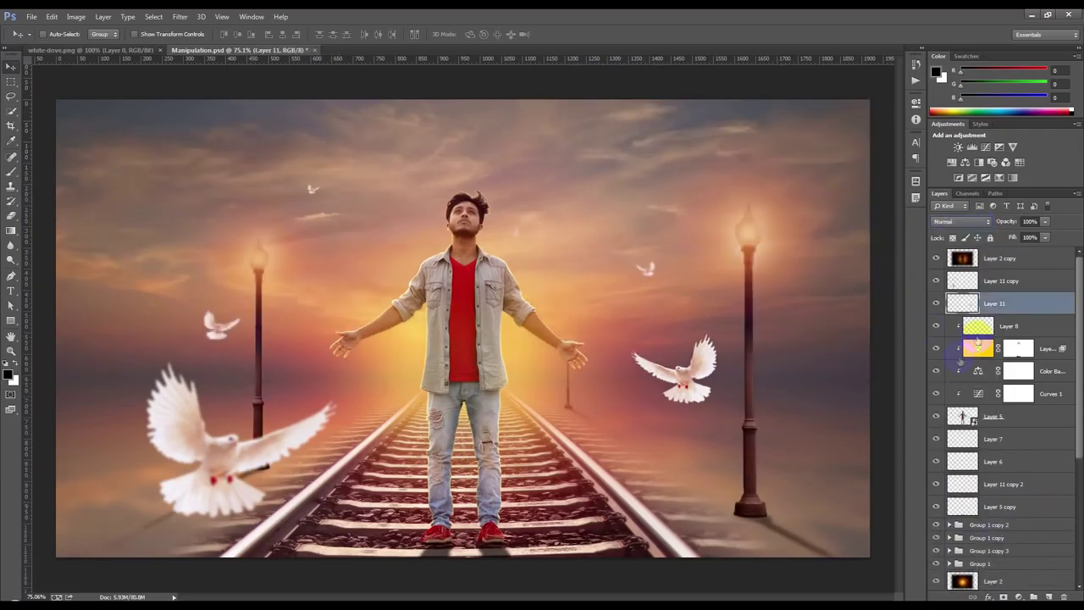
Step: Add a gradient fill layer above Layer 2 copy, using the semi-transparent gray gradient preset in Radial style
left_click(1000, 259)
left_click(1019, 584)
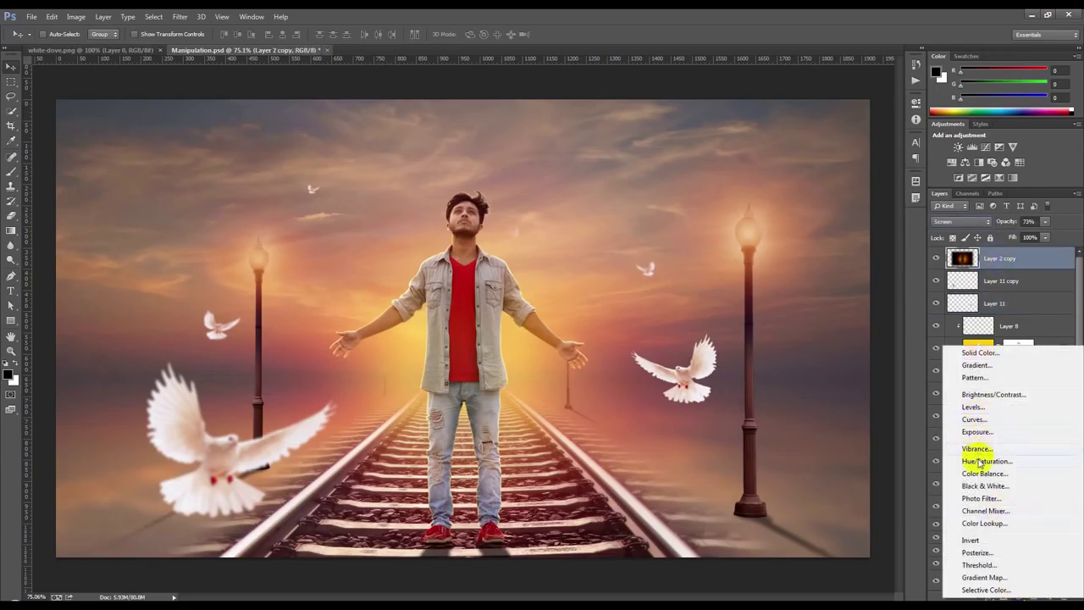
left_click(976, 365)
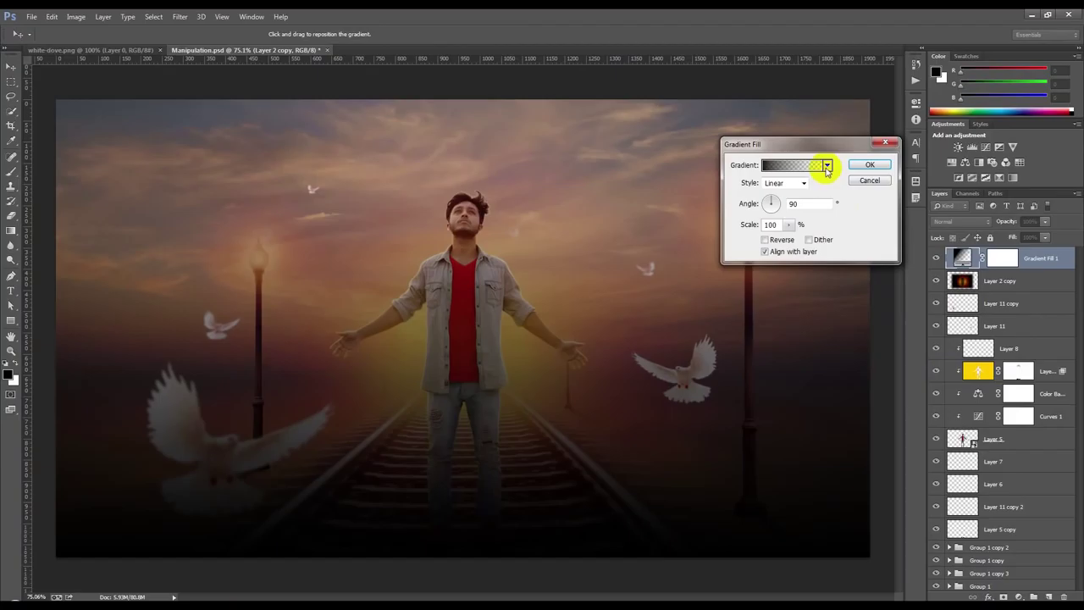
left_click(827, 166)
left_click(850, 213)
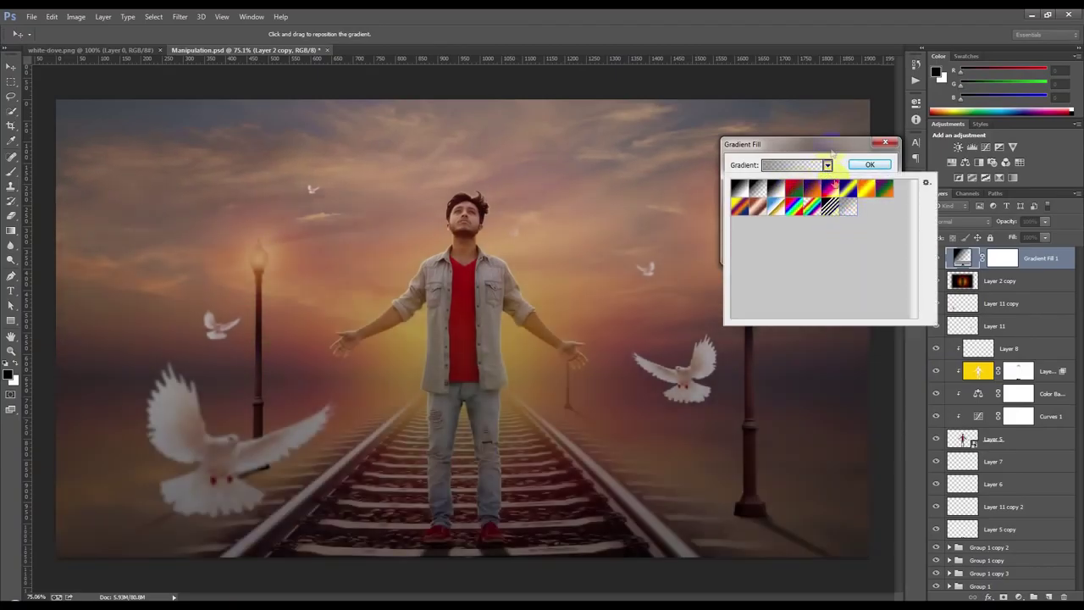
left_click(826, 165)
left_click(795, 183)
left_click(787, 204)
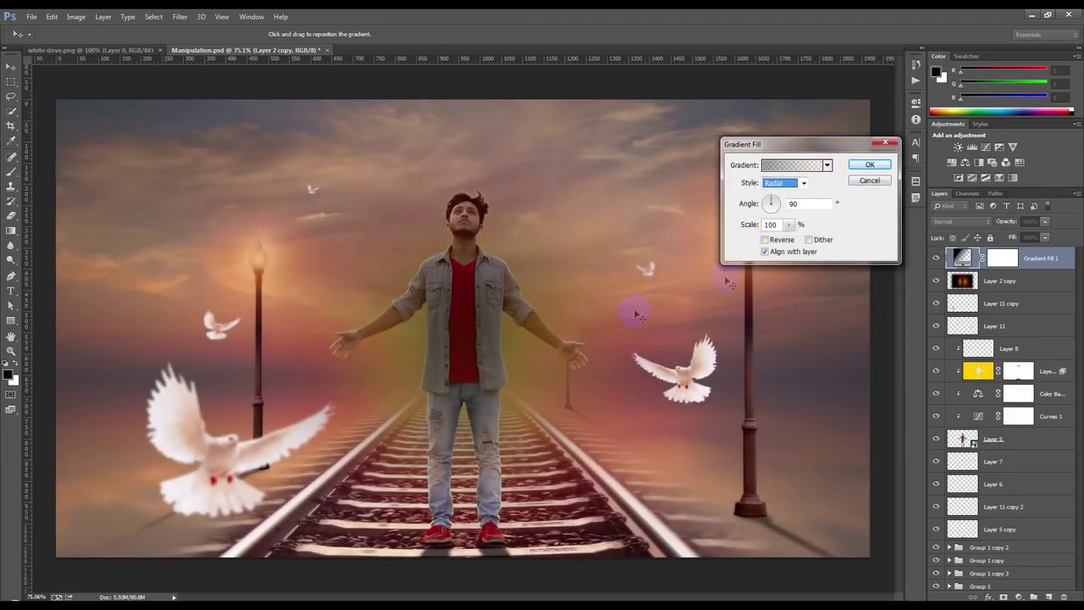
Step: Reverse the radial gradient, shift its center slightly upward, and set its angle to 34.7° and scale to 298%
left_click(775, 241)
left_click_drag(605, 296, 605, 267)
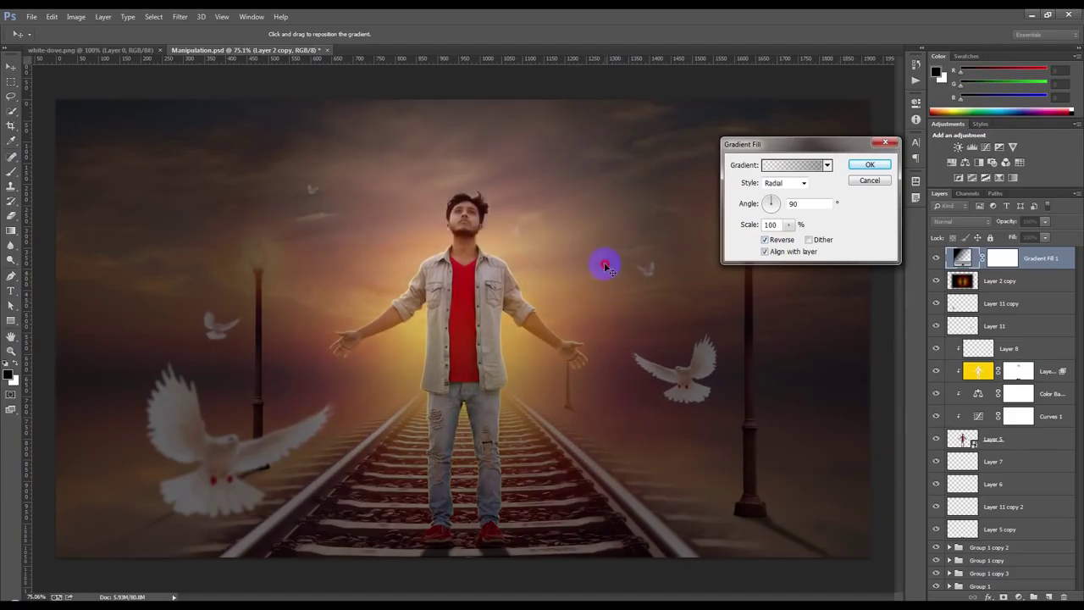
left_click_drag(774, 203, 778, 206)
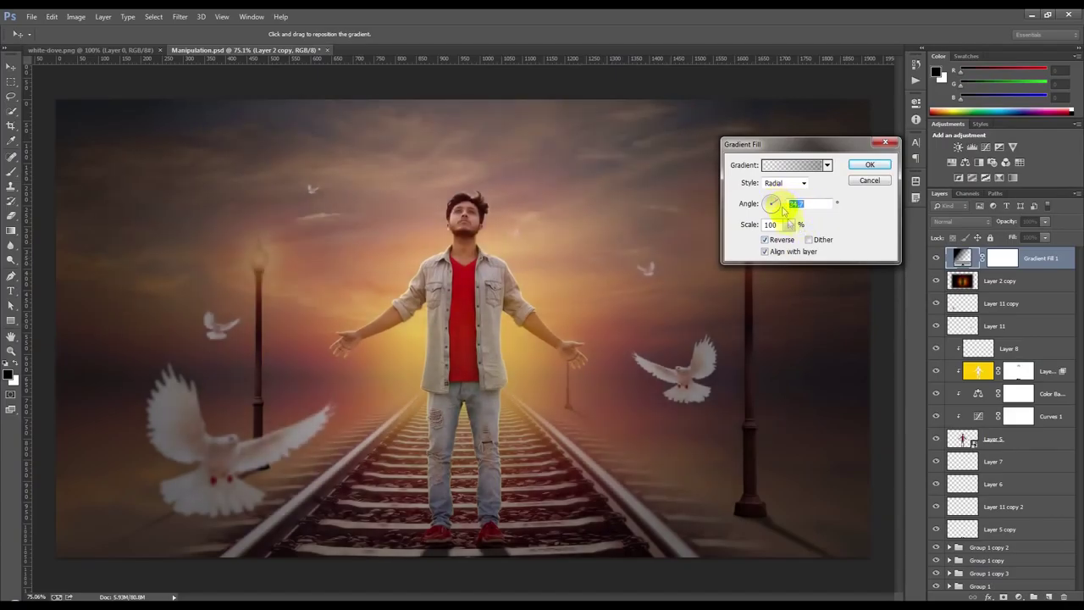
left_click(790, 226)
left_click_drag(799, 242, 799, 241)
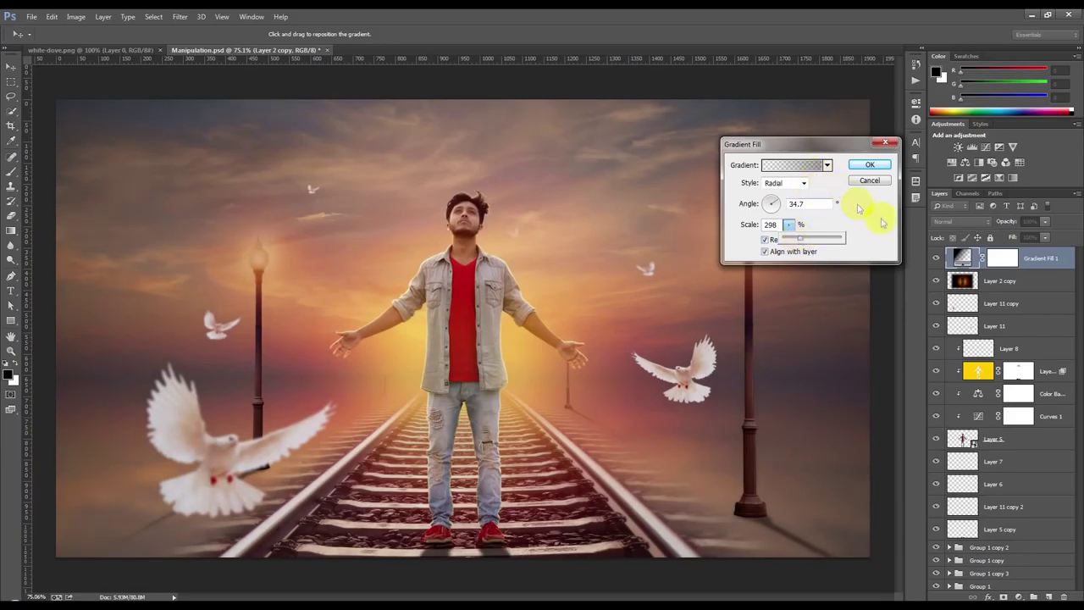
left_click(870, 164)
Step: Reduce Gradient Fill 1's opacity to 59% and compare the image with the layer hidden and shown
left_click(934, 256)
left_click(934, 257)
left_click(934, 256)
left_click(934, 257)
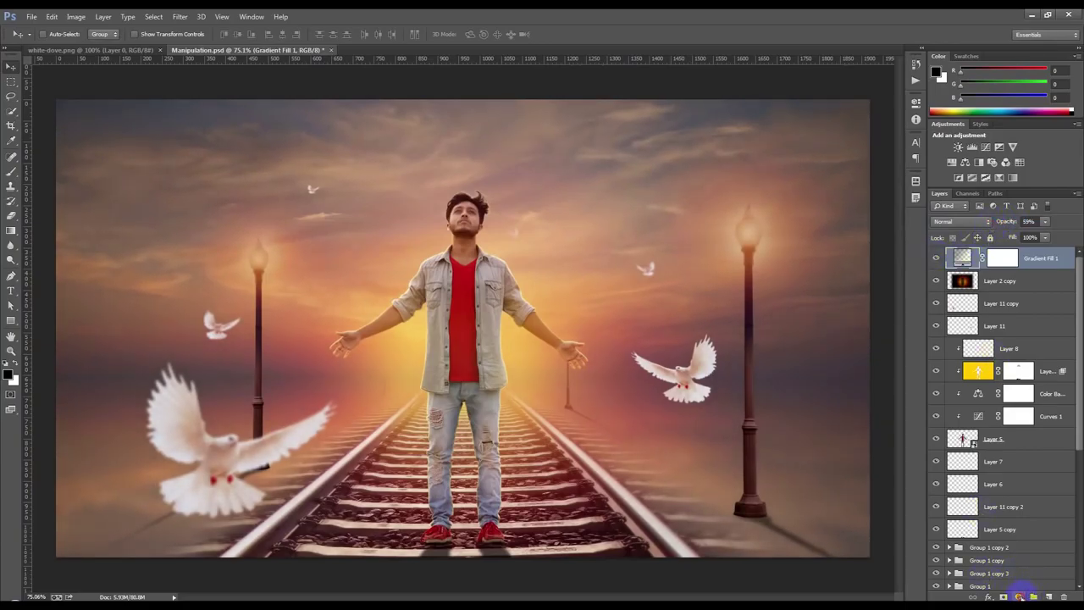
Step: Add a second gradient fill layer above Gradient Fill 1 with the violet-to-orange preset in Radial style
left_click(1019, 596)
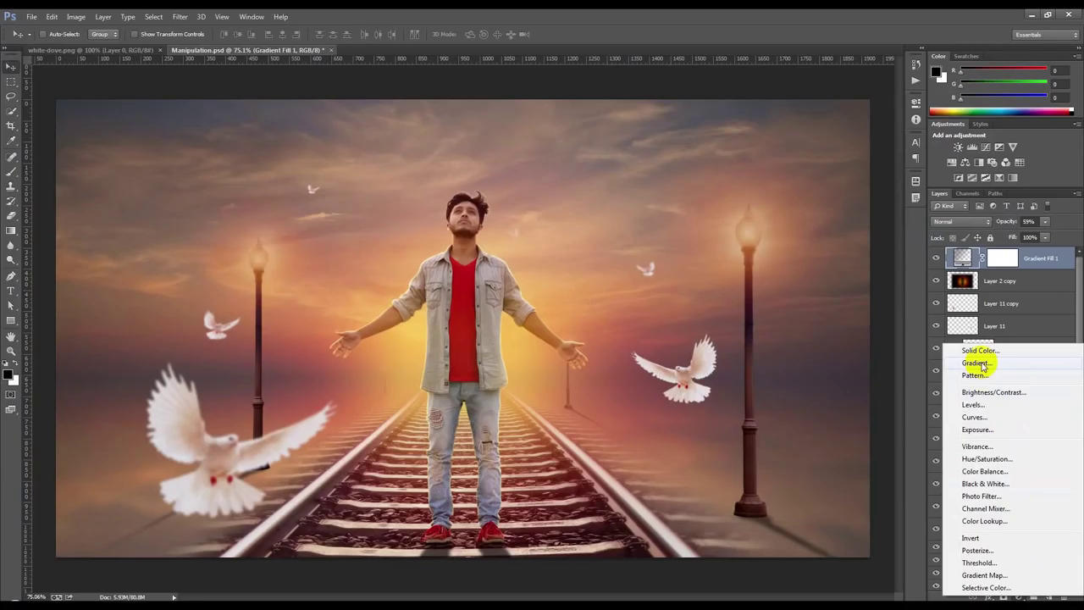
left_click(976, 363)
left_click(827, 164)
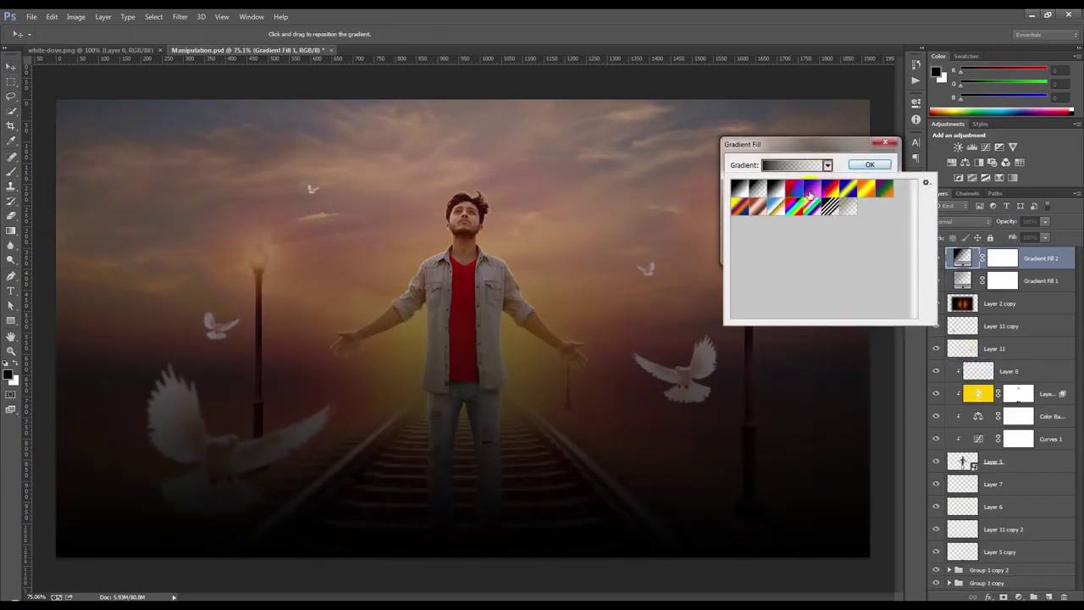
left_click(810, 194)
left_click(812, 146)
left_click(792, 183)
left_click(775, 197)
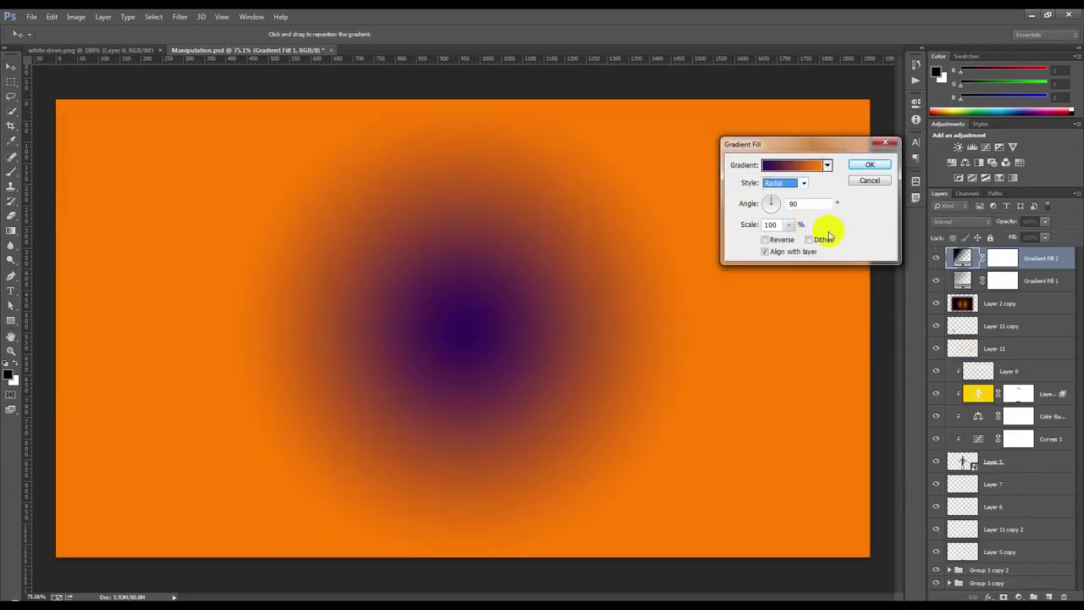
Step: Reverse the violet-orange gradient, move its center slightly up and left, and set its angle to 19.65°
left_click(766, 239)
left_click_drag(562, 312, 536, 283)
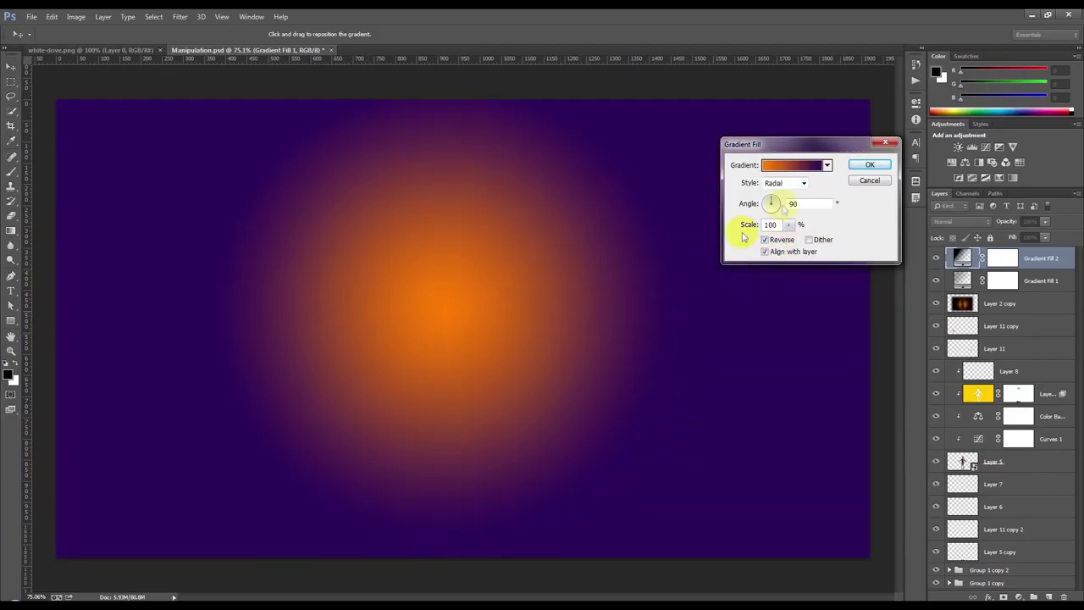
left_click(772, 202)
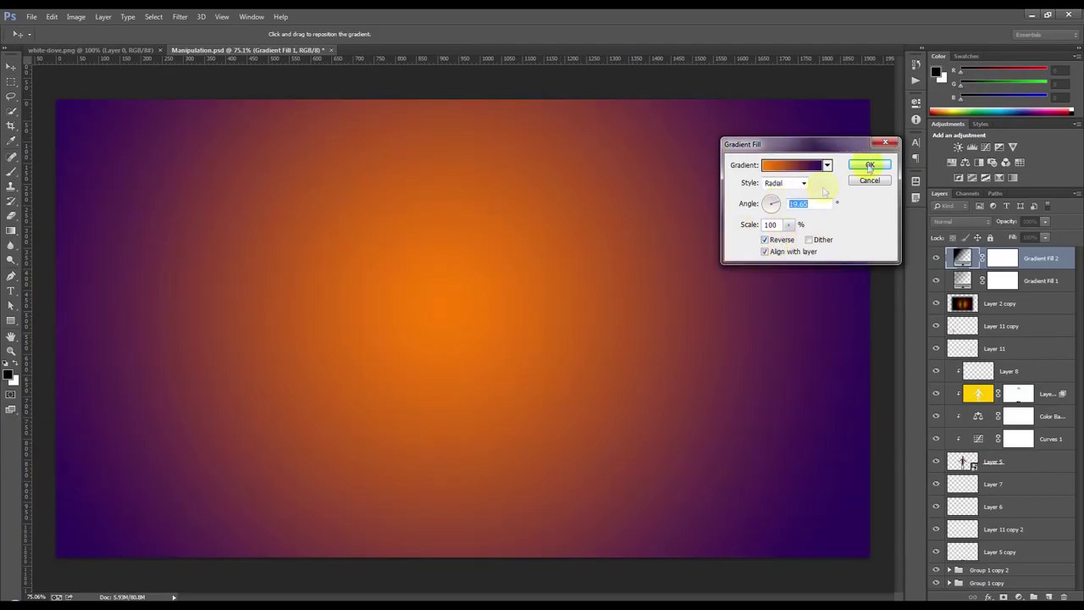
left_click(869, 164)
Step: Blend Gradient Fill 2 in Soft Light mode at 19% opacity and check its effect on the image
left_click(959, 221)
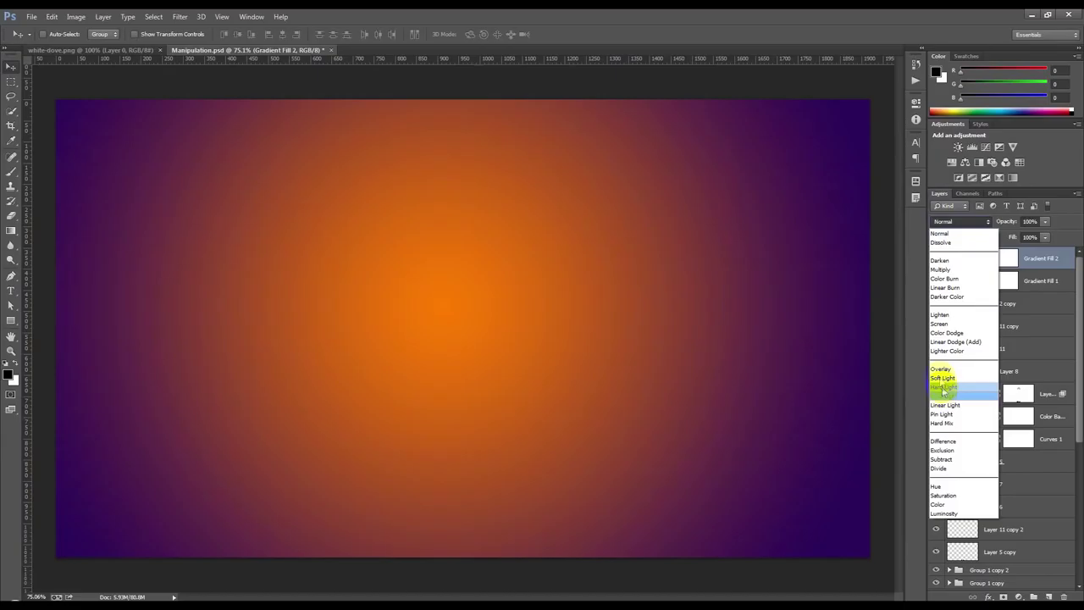
left_click(942, 377)
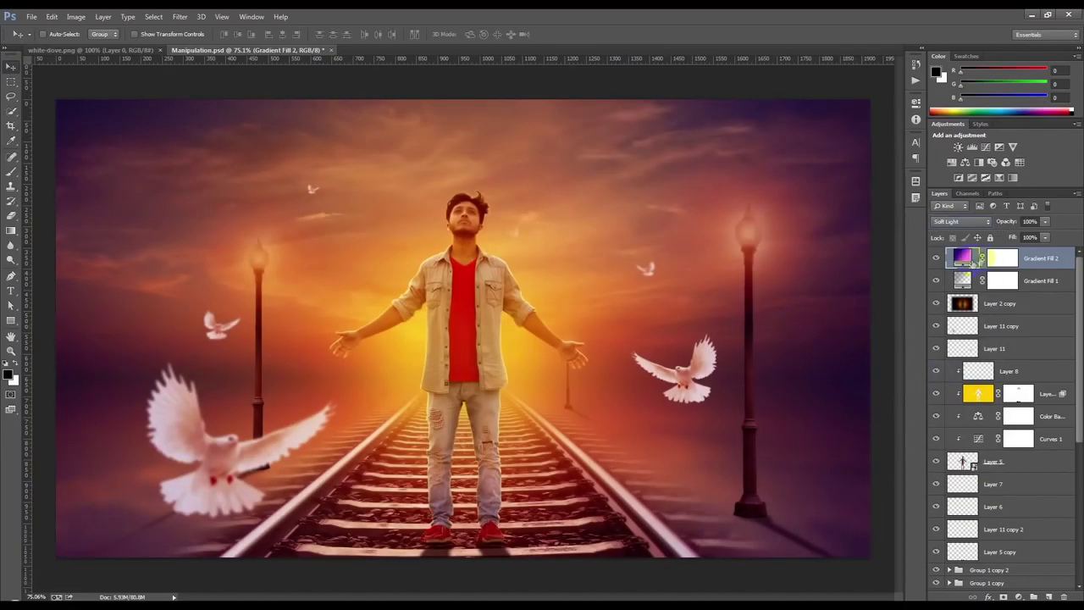
left_click_drag(1002, 225, 955, 224)
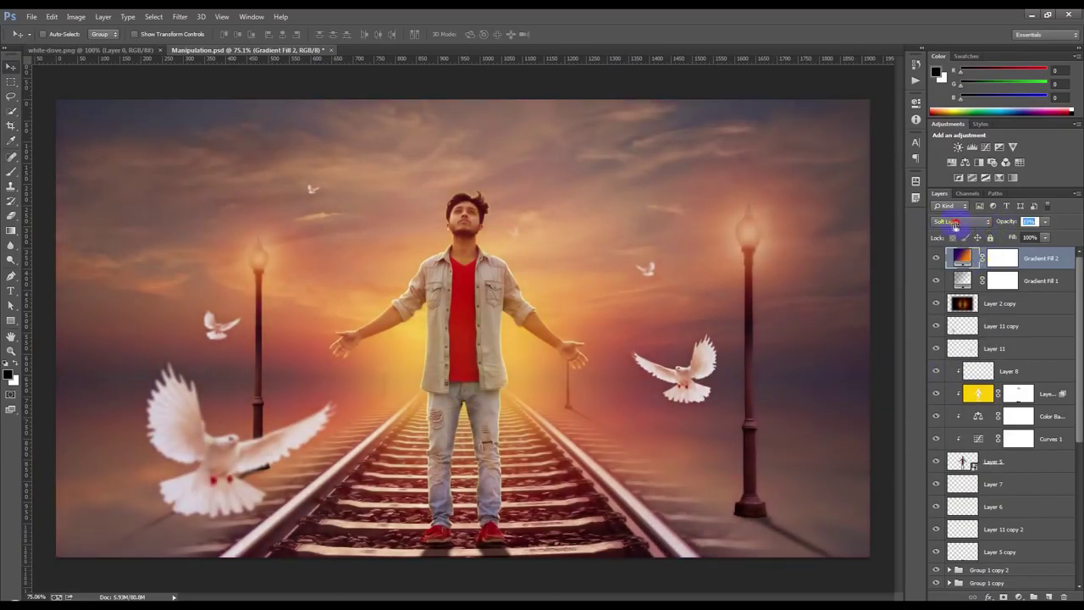
left_click(936, 260)
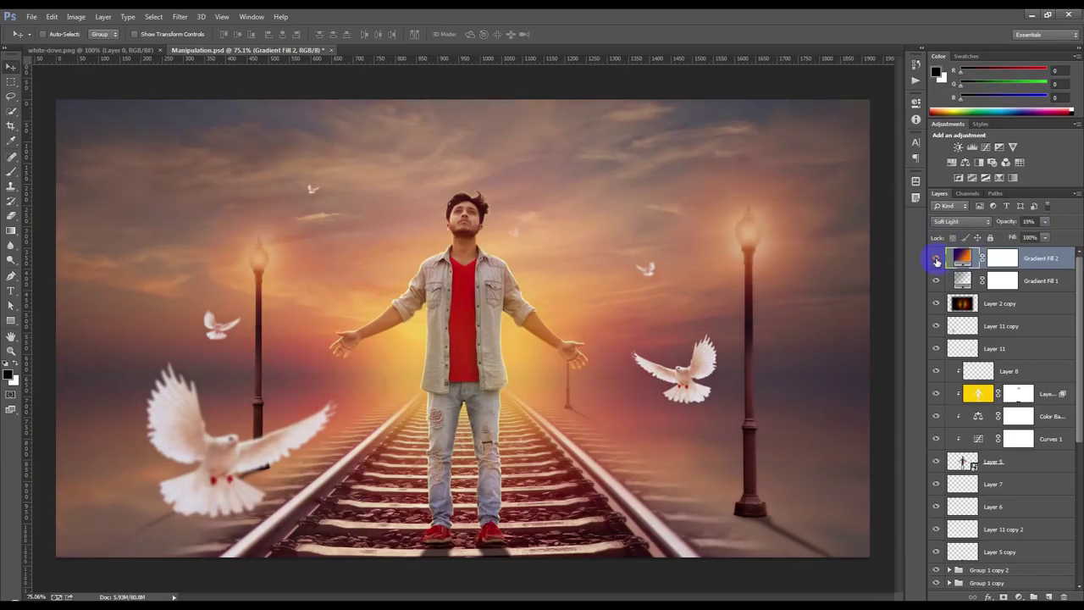
left_click(918, 583)
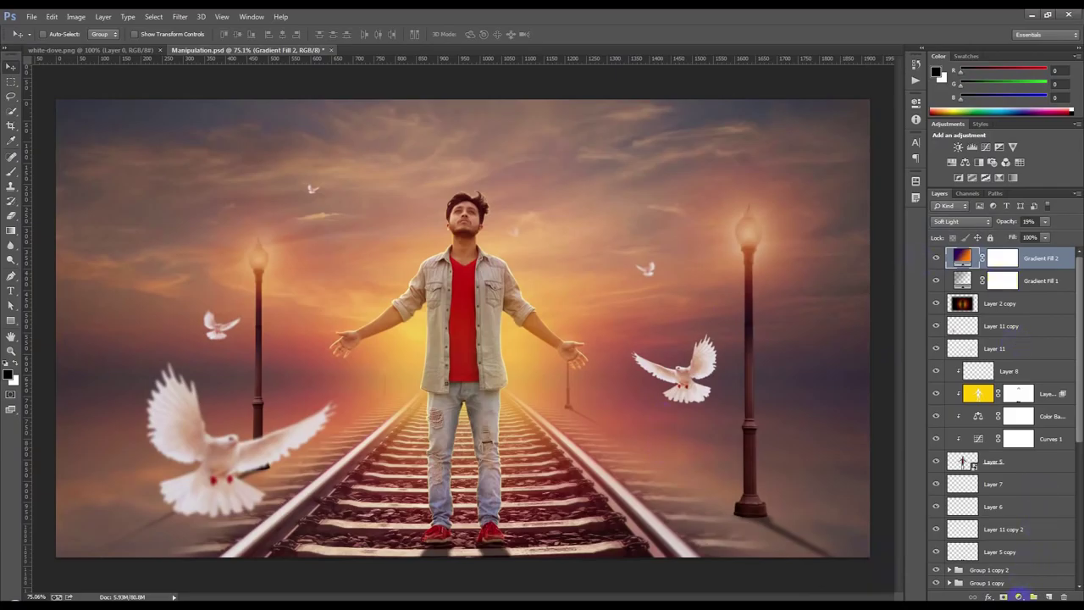
left_click(1018, 596)
left_click(883, 322)
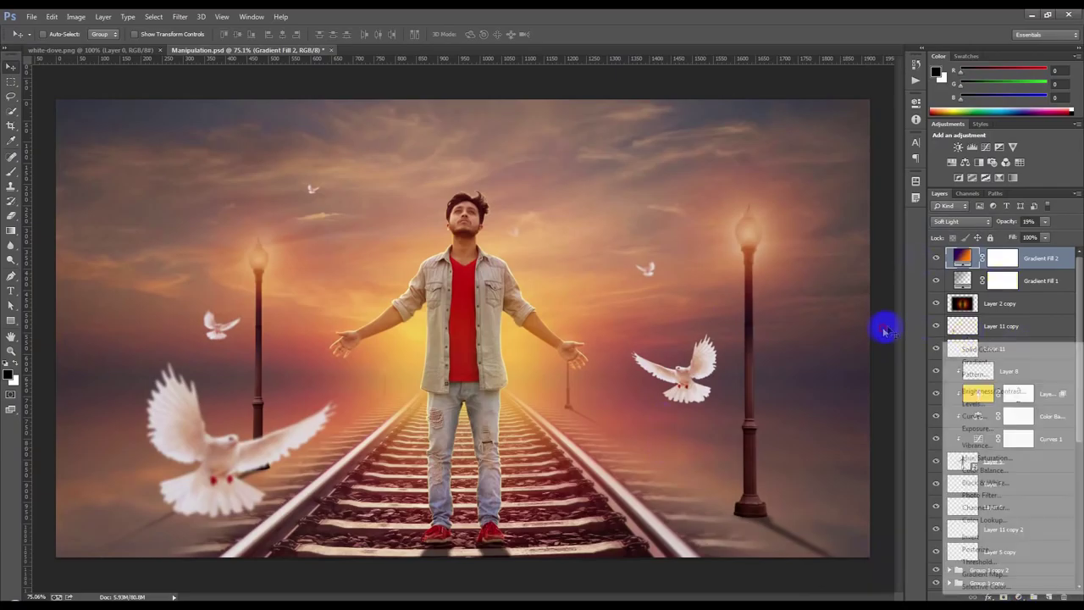
Step: Preview Gradient Fill 1 in several blending modes and set it to Soft Light
left_click(936, 280)
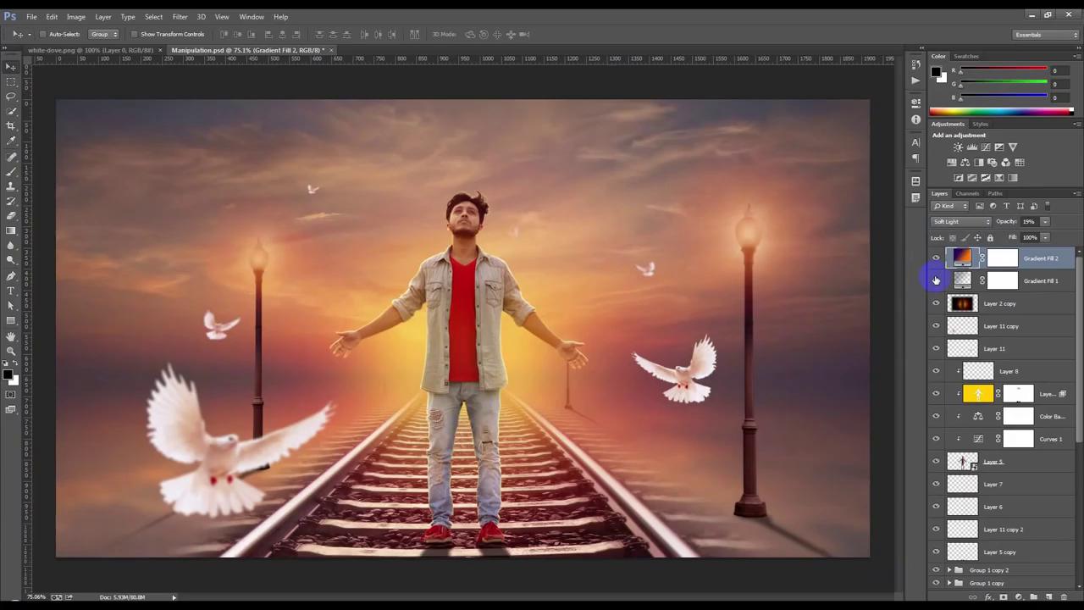
left_click(935, 280)
left_click(1042, 282)
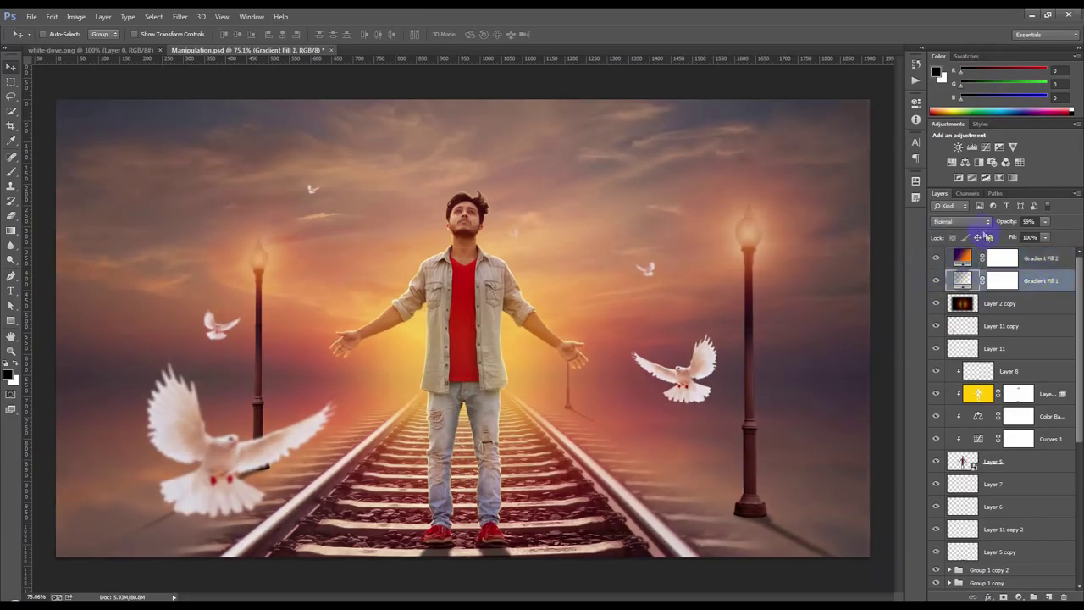
left_click(969, 222)
left_click(952, 330)
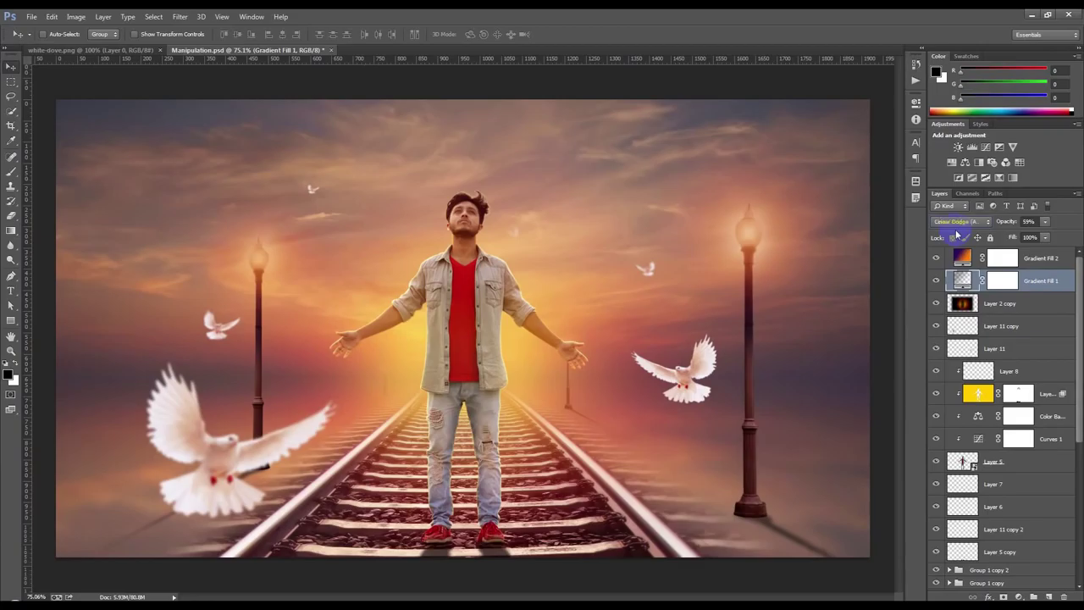
key("Down")
key("Down")
key("Down")
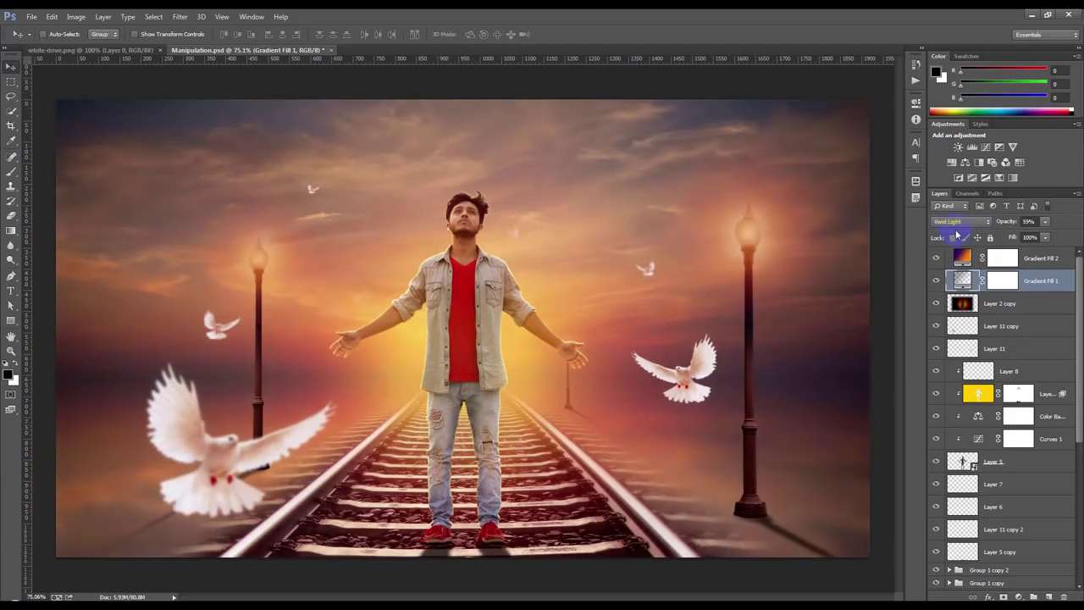
key("Up")
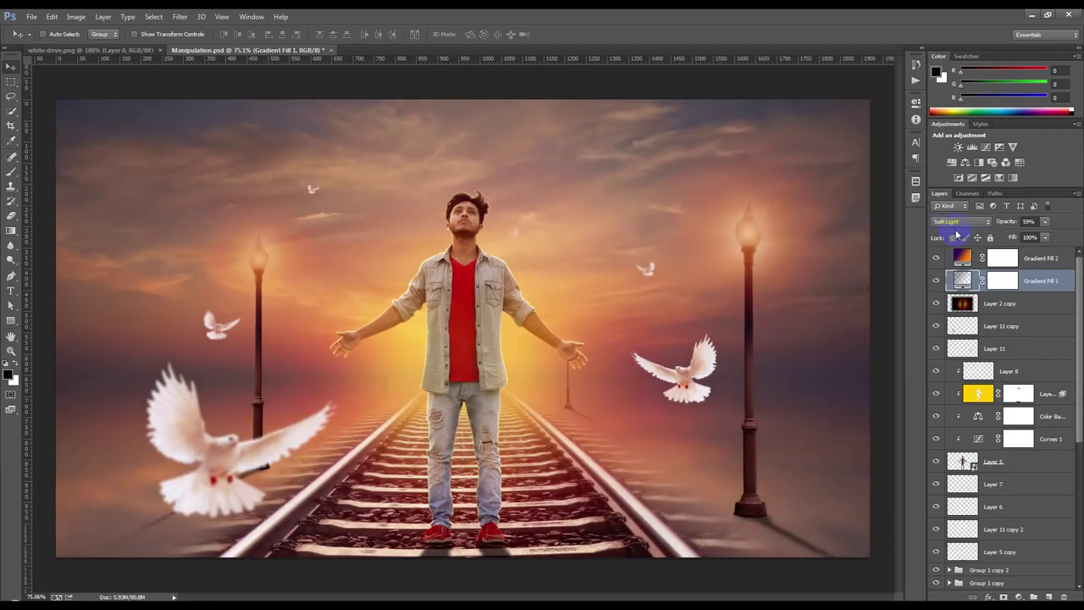
key("Up")
key("Down")
key("Down")
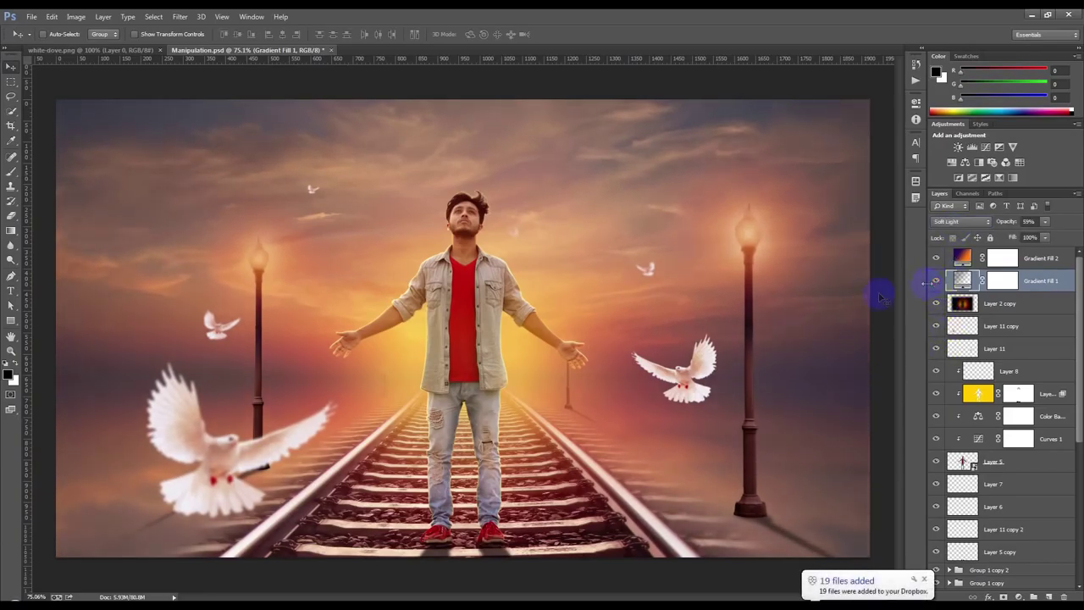
Step: Add a Color Balance adjustment above Gradient Fill 2 with midtones at red +18, green +15 and blue +48
left_click(1039, 258)
left_click(1018, 596)
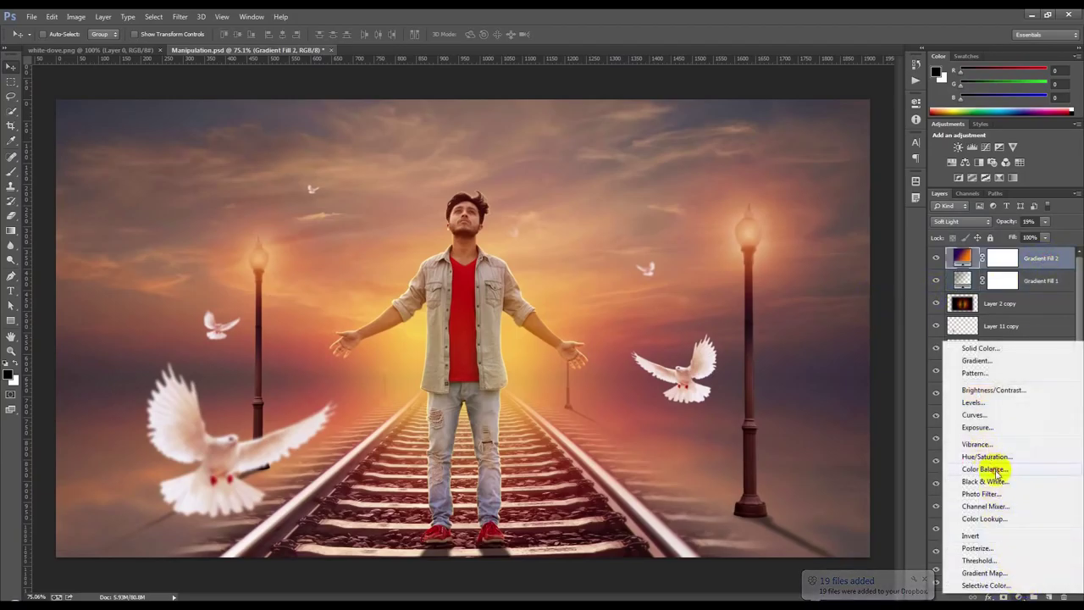
left_click(983, 468)
mouse_move(798, 157)
left_mouse_down()
mouse_move(787, 157)
mouse_move(815, 164)
left_mouse_up()
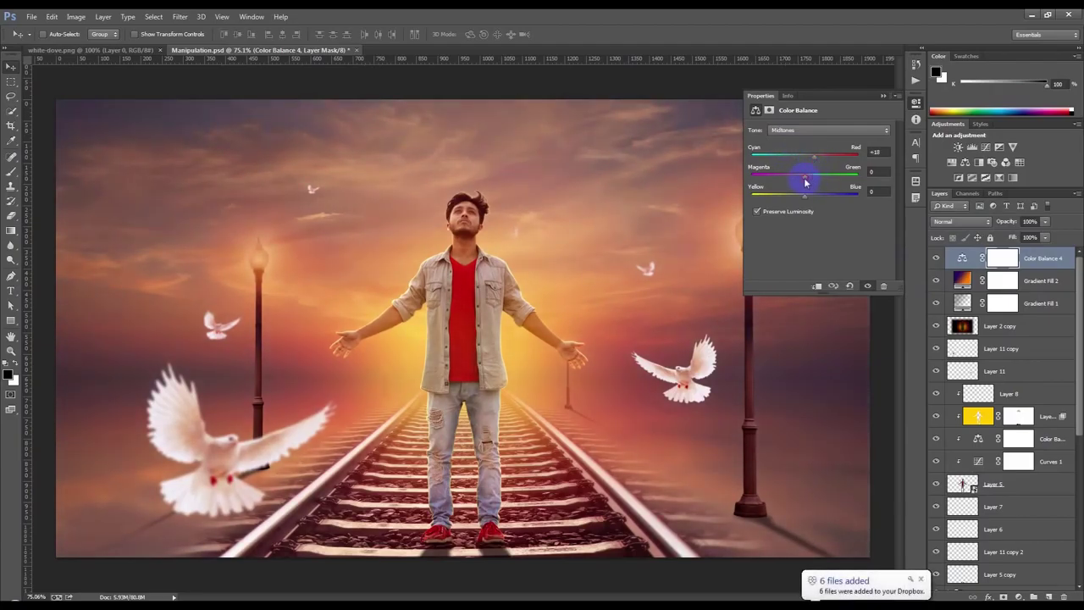
left_click_drag(811, 180, 814, 180)
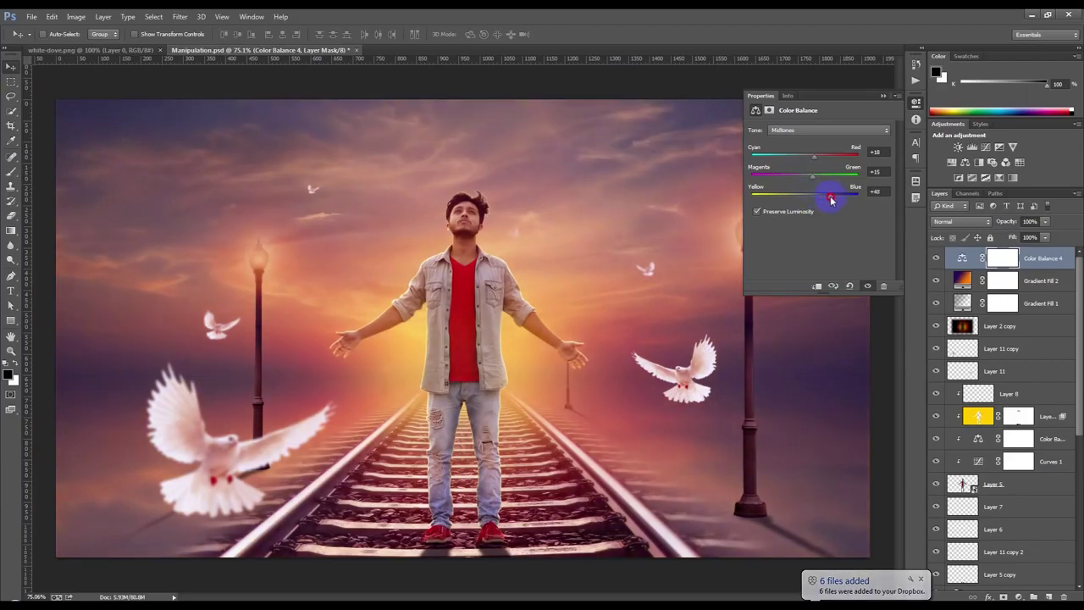
Step: Set the Color Balance shadows to -4 toward yellow and slightly toward cyan, and compare before and after
left_click(789, 131)
left_click(788, 142)
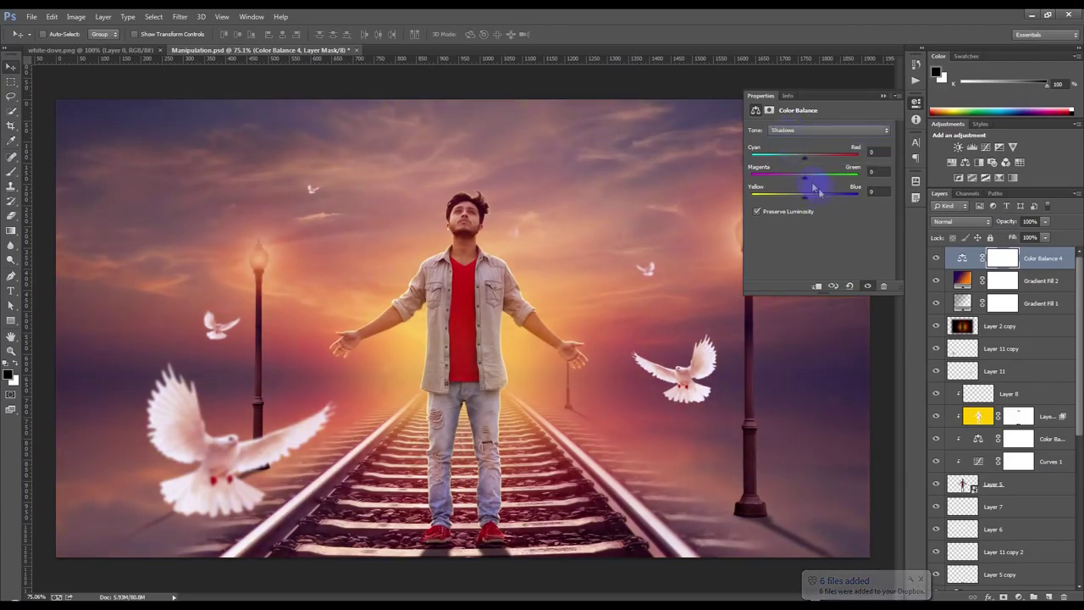
left_click_drag(808, 198, 793, 199)
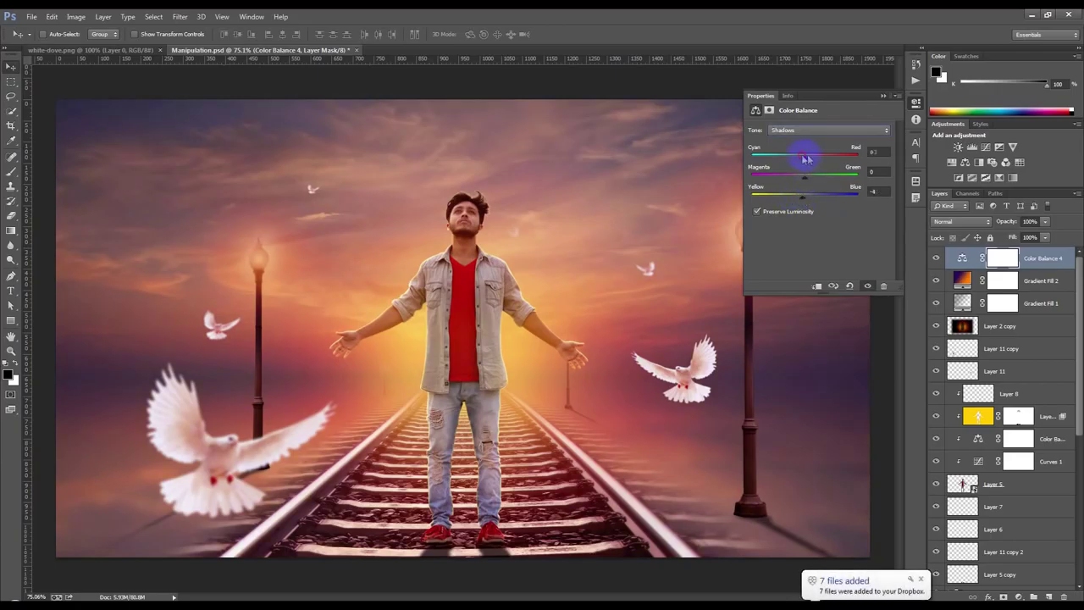
mouse_move(792, 161)
left_mouse_down()
mouse_move(821, 160)
mouse_move(801, 162)
mouse_move(794, 183)
mouse_move(804, 177)
left_mouse_up()
left_click(937, 259)
left_click(937, 258)
left_click(884, 95)
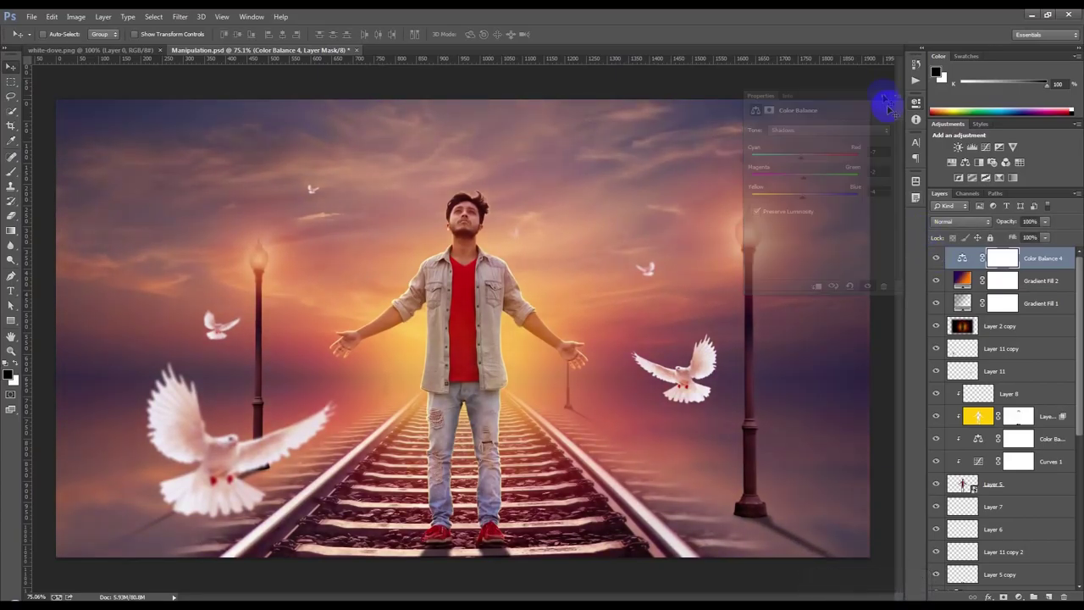
Step: Add a Curves adjustment on top of the stack and raise the midpoint of the RGB curve slightly to brighten the image
left_click(985, 147)
left_click(824, 213)
left_click_drag(819, 213, 821, 213)
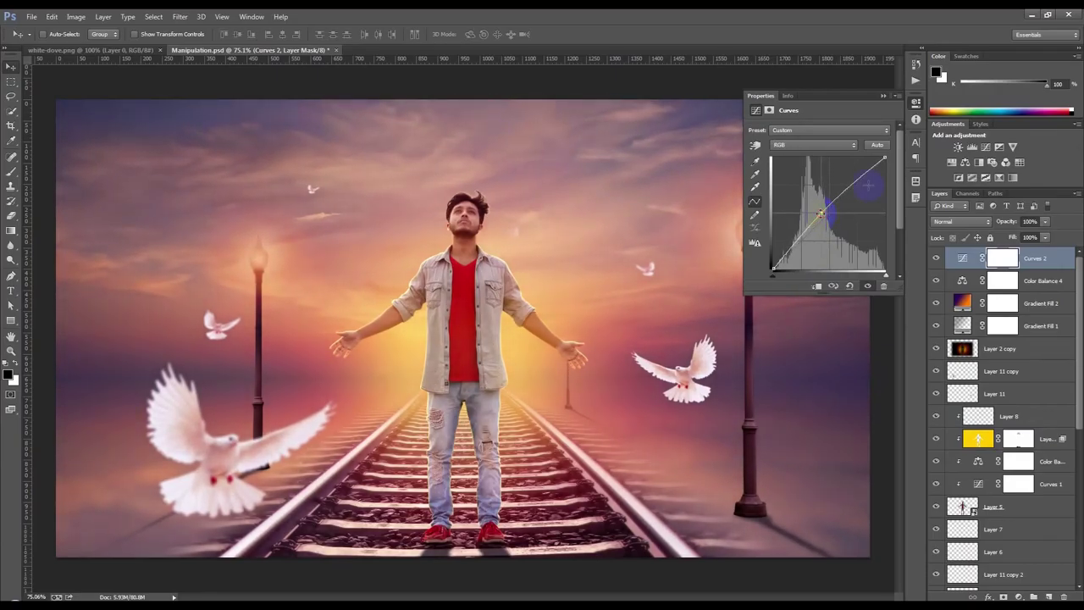
left_click(883, 96)
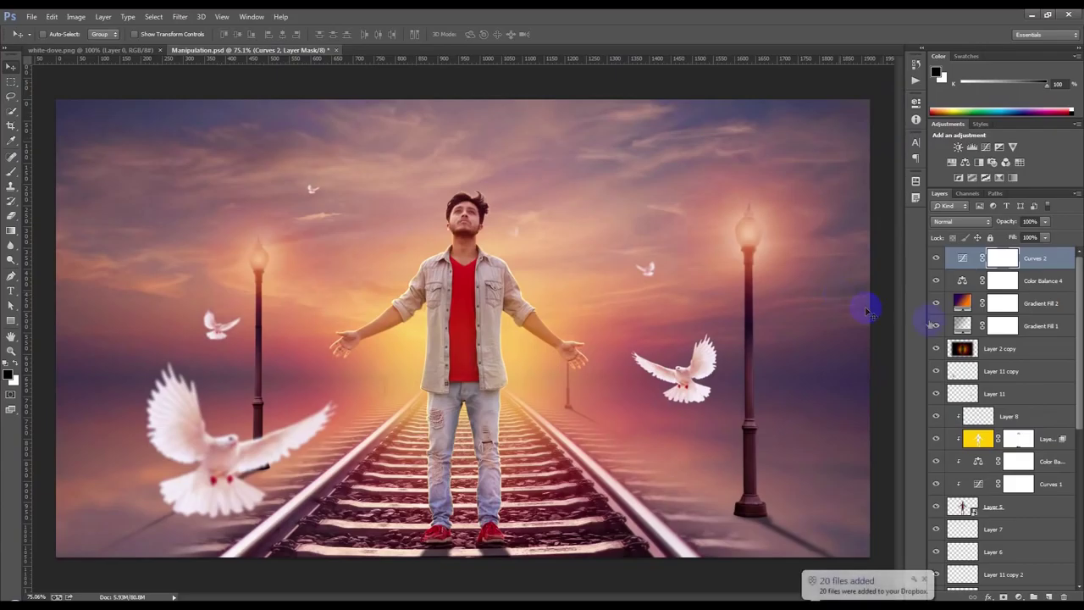
Step: Compare the image with and without Curves 2 and reduce that layer's opacity to 65%
left_click(936, 256)
left_click(935, 256)
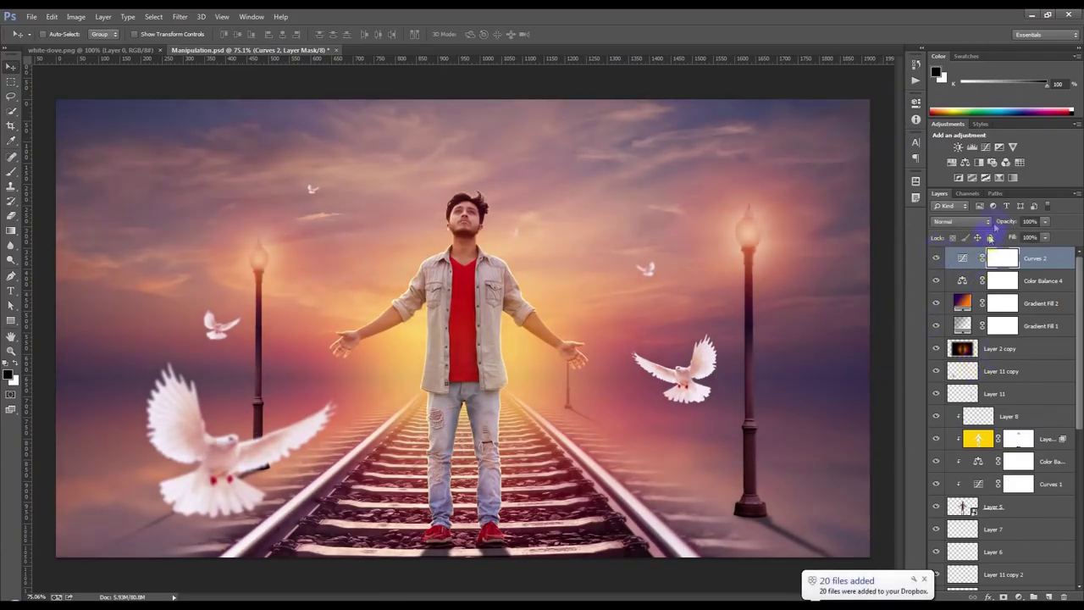
type("65")
key("Return")
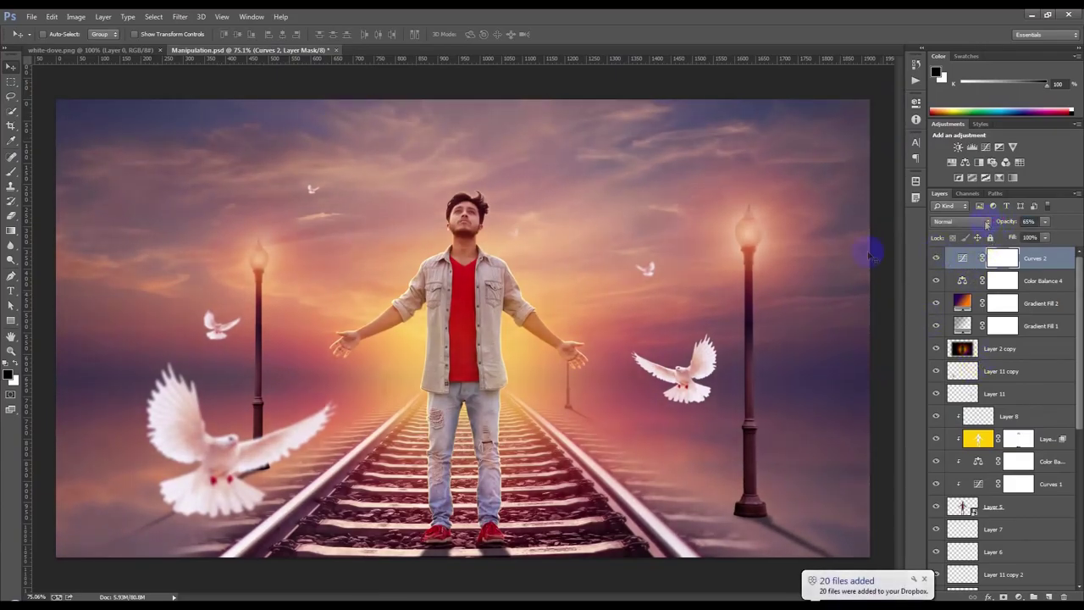
Step: Stamp all visible layers into a new layer at the top of the stack and apply a Gaussian Blur to it
key("ctrl+shift+alt+e")
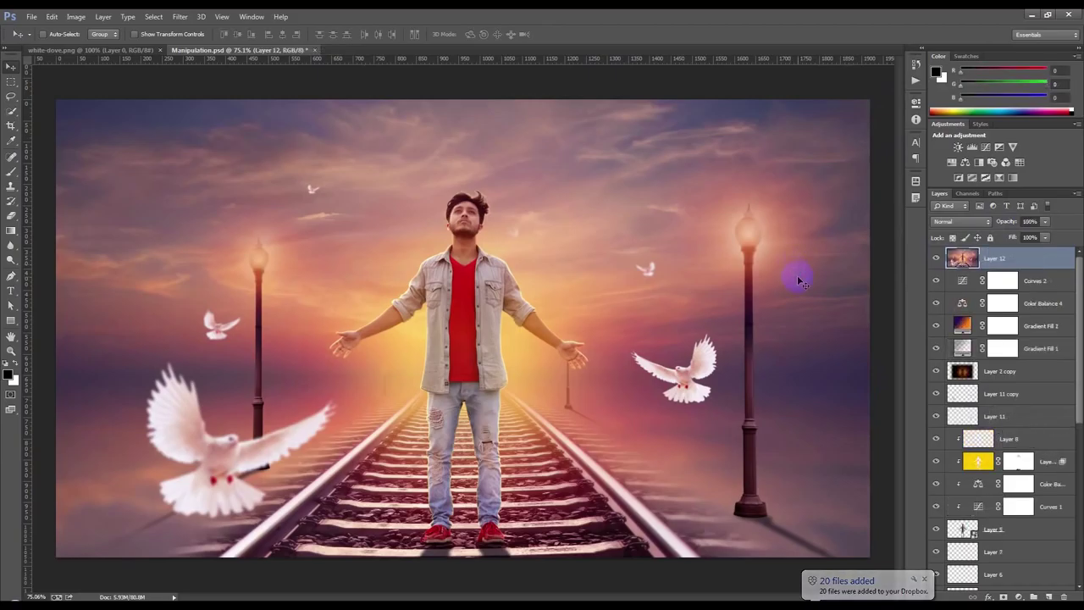
left_click(180, 17)
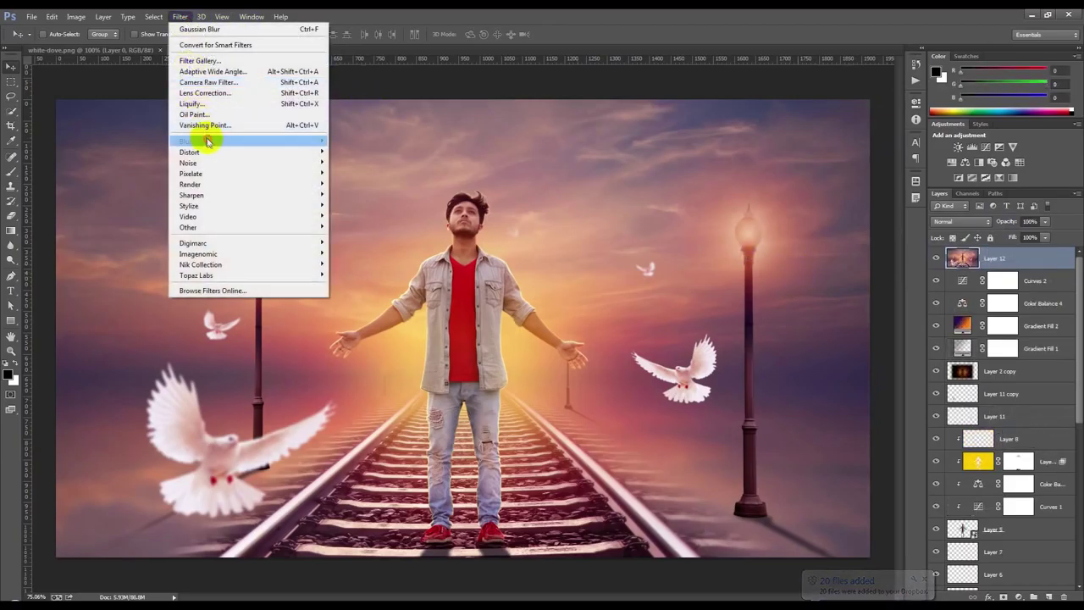
mouse_move(208, 141)
left_click(387, 225)
left_click_drag(749, 310, 788, 310)
left_click(880, 161)
Step: Try different blend modes on the blurred merged layer, including Soft Light, Pin Light, Difference and Color Burn, ending with Screen
left_click(950, 223)
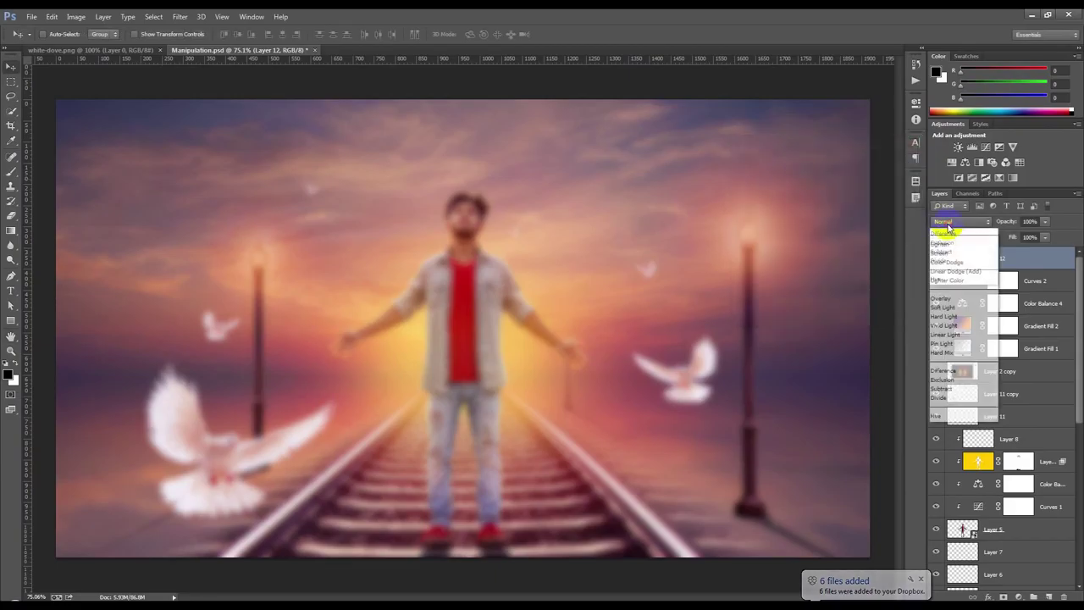
left_click(948, 377)
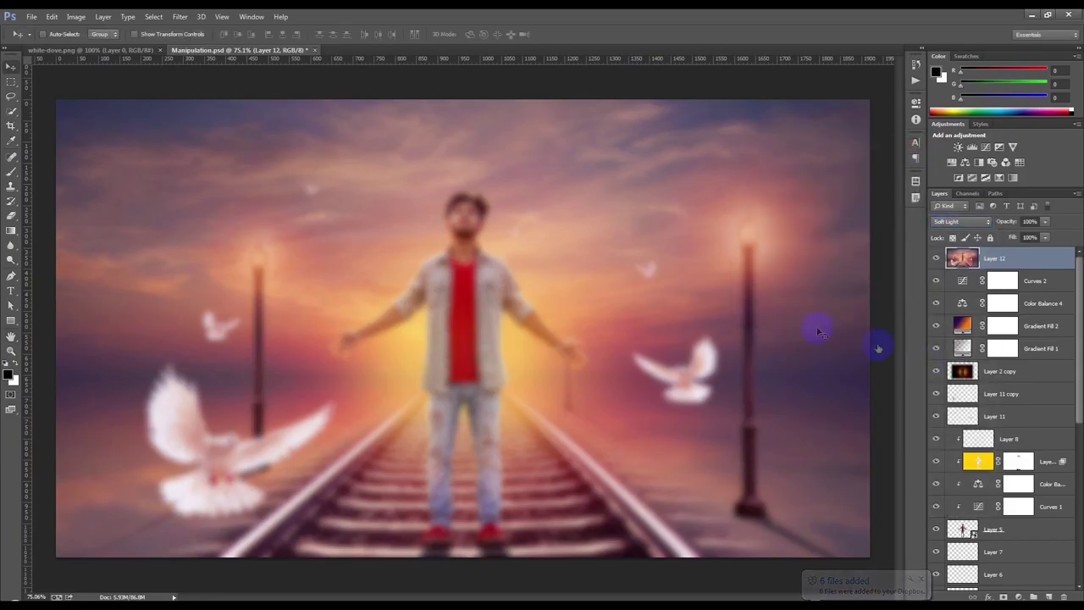
scroll(957, 222, "down", 3)
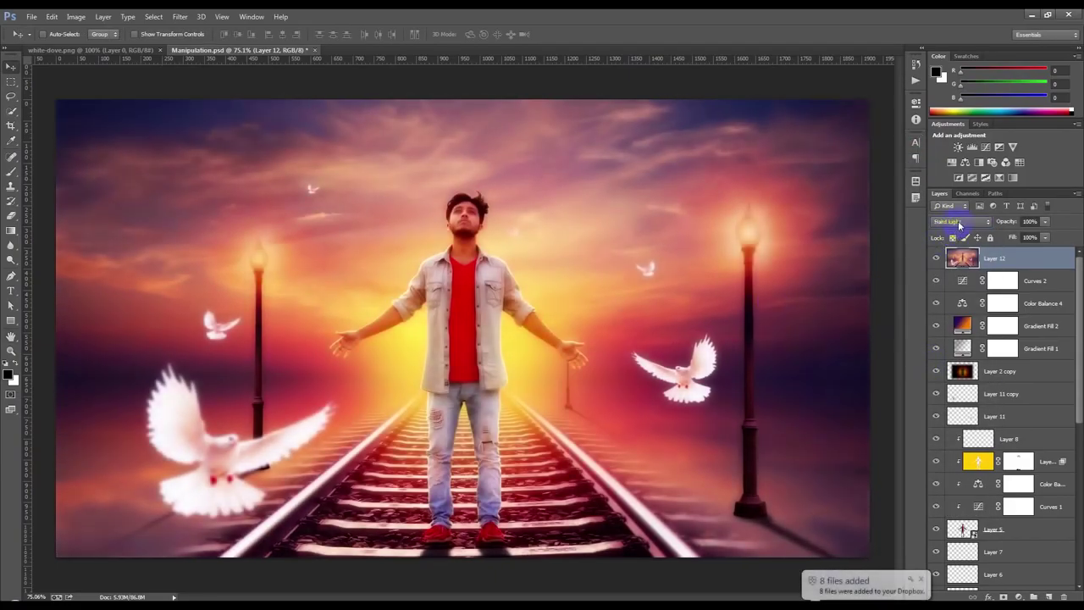
scroll(958, 222, "down", 2)
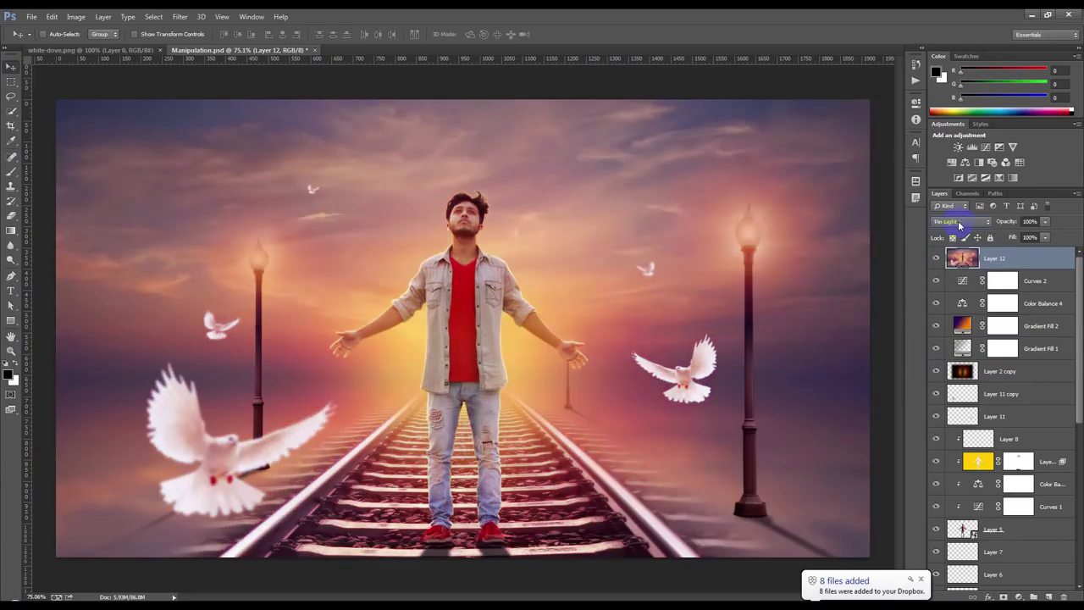
scroll(960, 222, "down", 1)
left_click(959, 222)
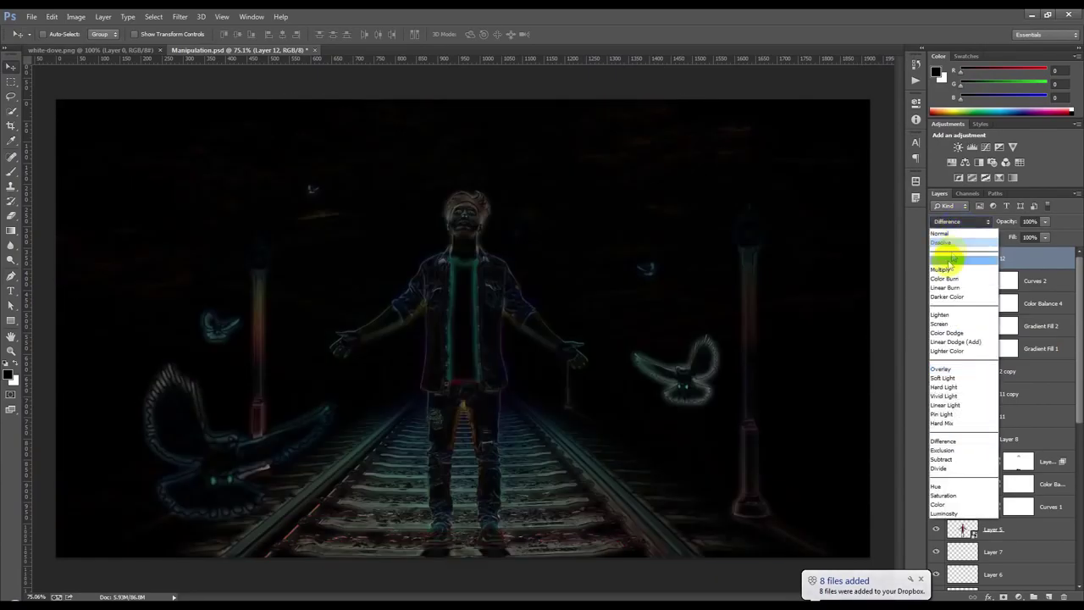
left_click(951, 240)
scroll(958, 232, "down", 5)
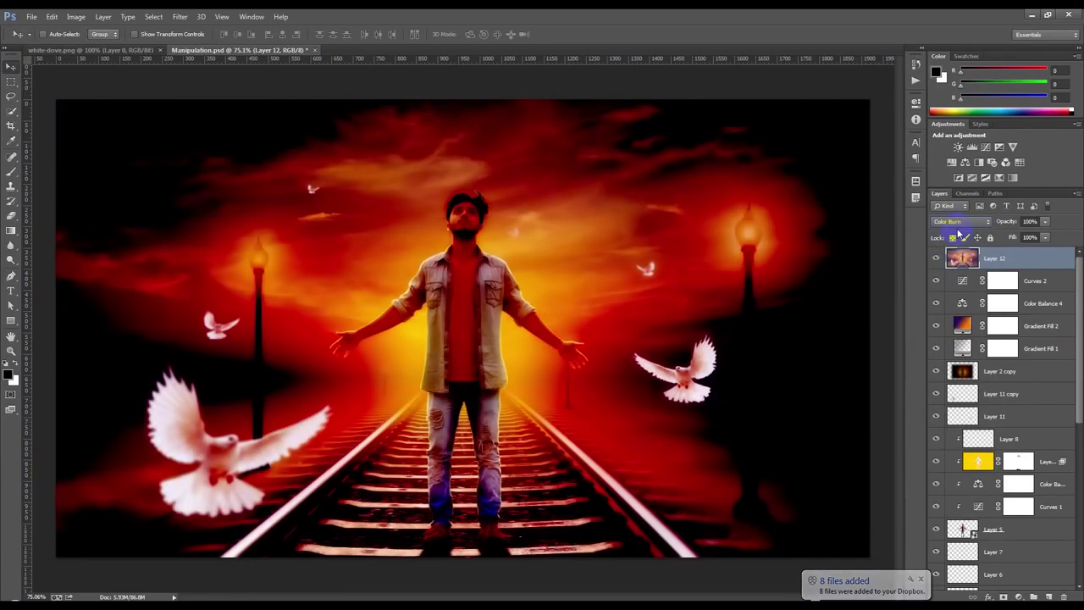
scroll(958, 234, "down", 1)
scroll(959, 234, "down", 1)
scroll(958, 234, "up", 1)
scroll(959, 234, "down", 2)
scroll(959, 234, "up", 2)
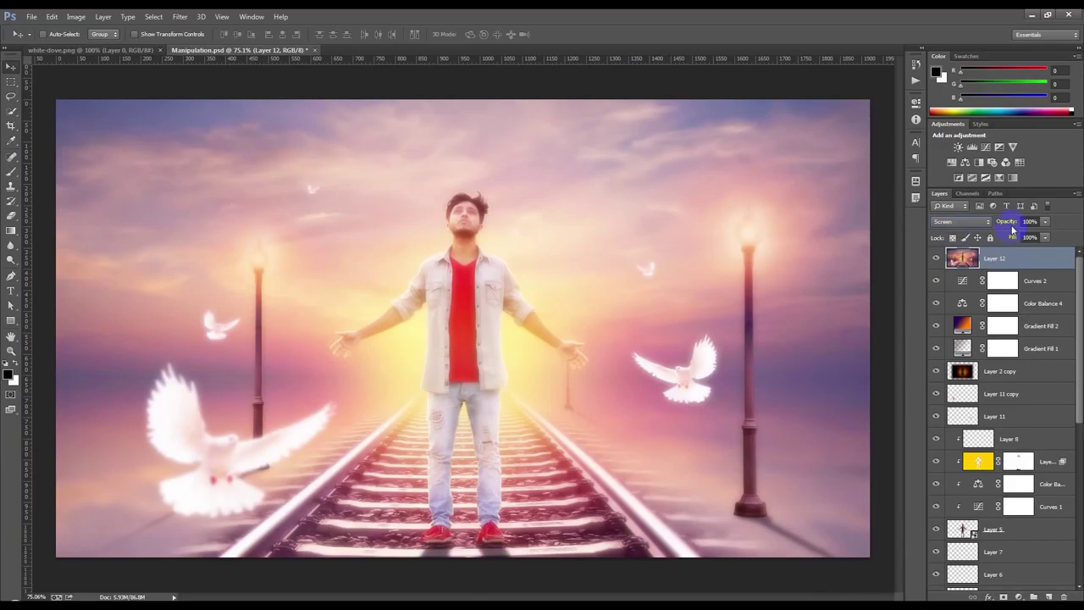
Step: Set the blurred Screen layer to 20% opacity, compare the image with and without it, and delete the layer
key("2")
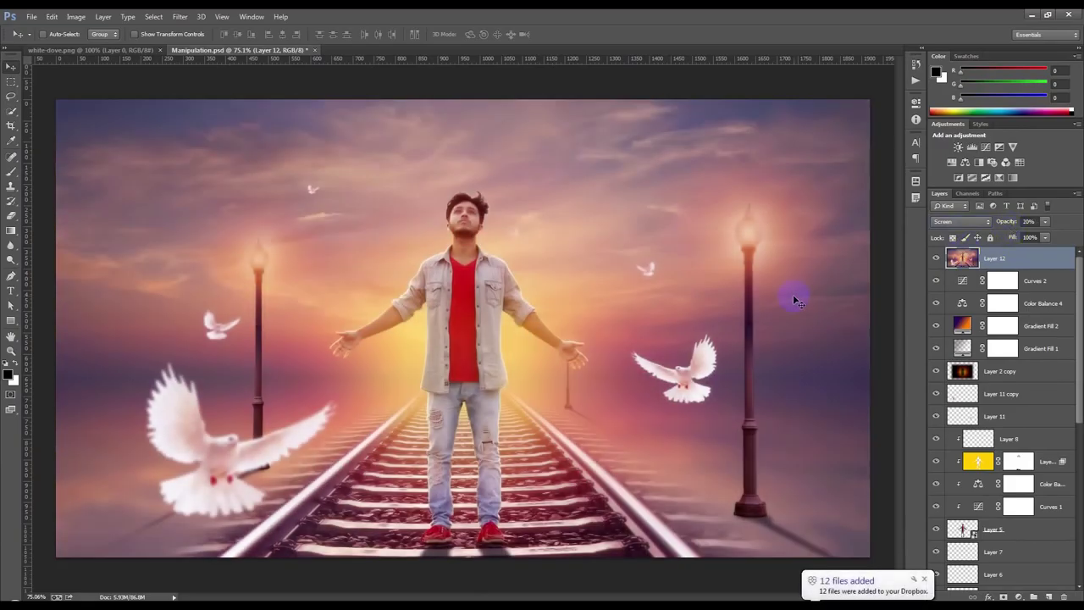
left_click(937, 258)
left_click(937, 257)
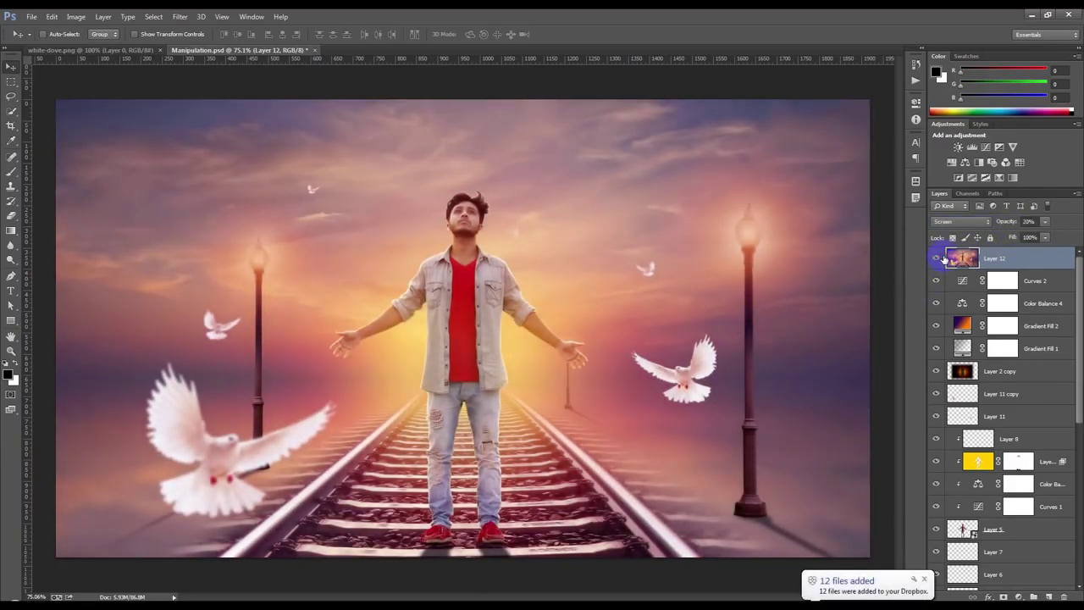
key("Delete")
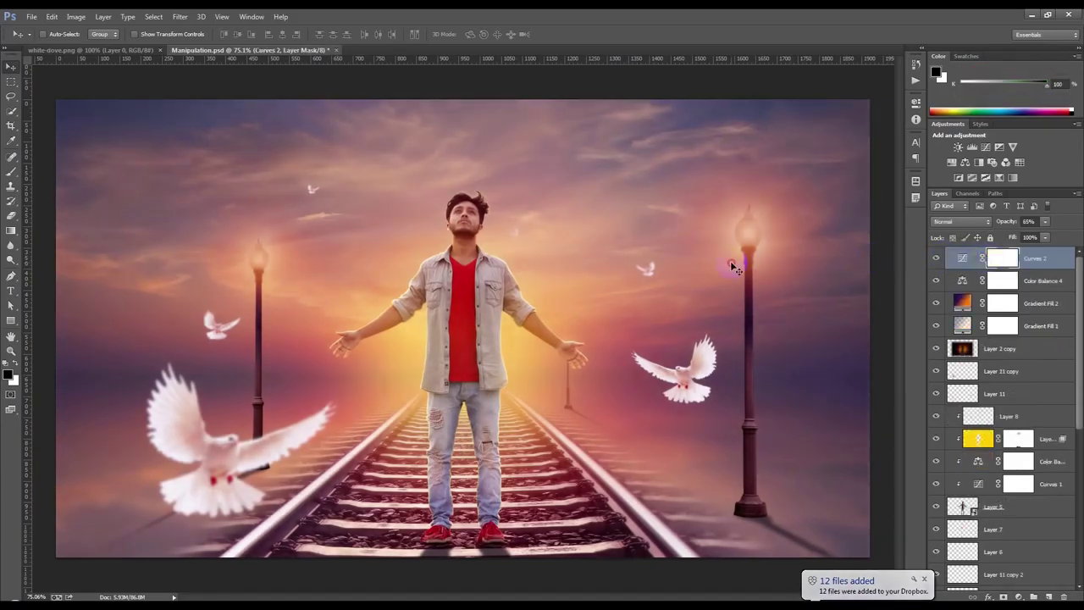
Step: Save the document and browse the Image Collection folder on drive WORK (E:) for a light image
key("ctrl+s")
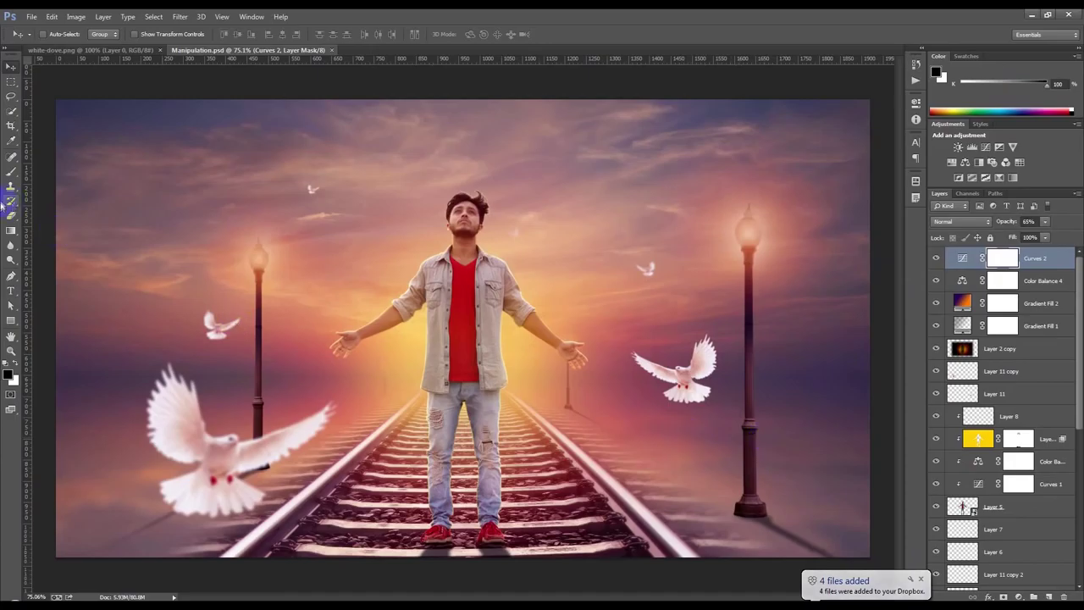
left_click(16, 600)
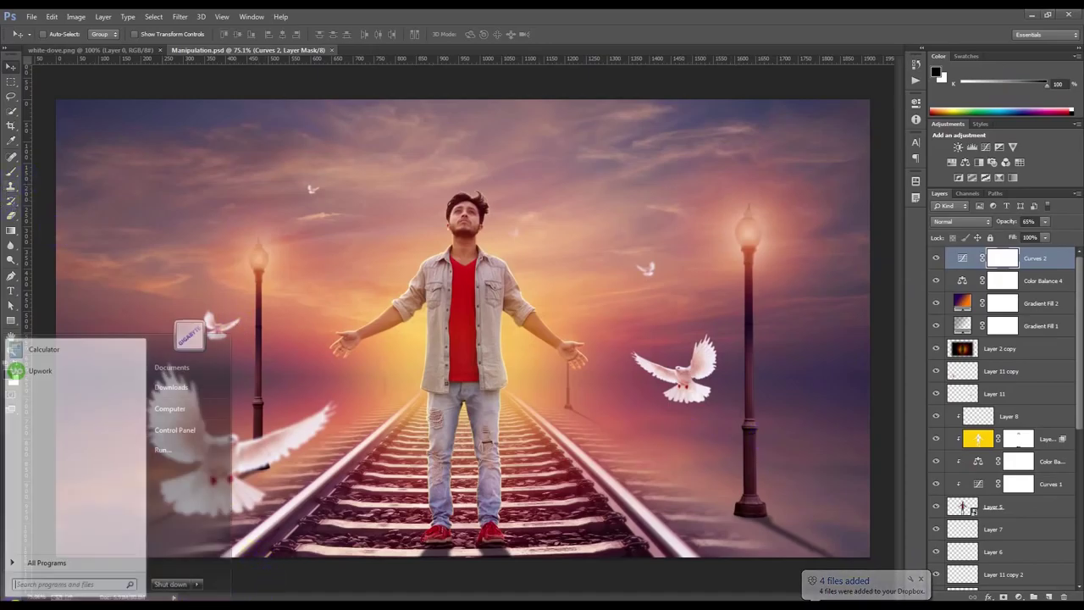
left_click(188, 414)
key("super+e")
double_click(393, 85)
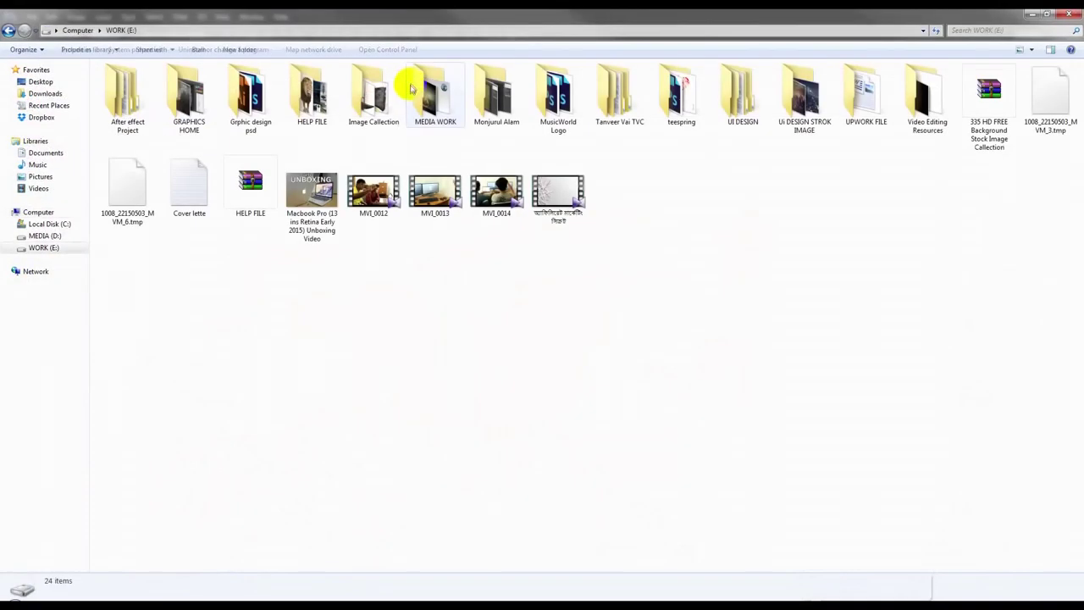
left_click(328, 106)
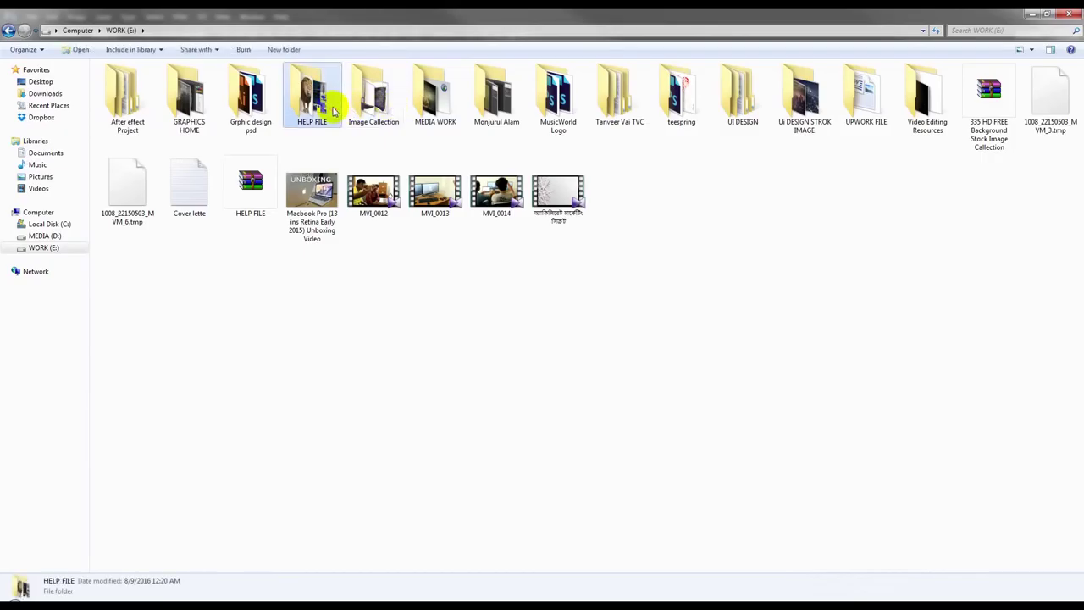
double_click(362, 111)
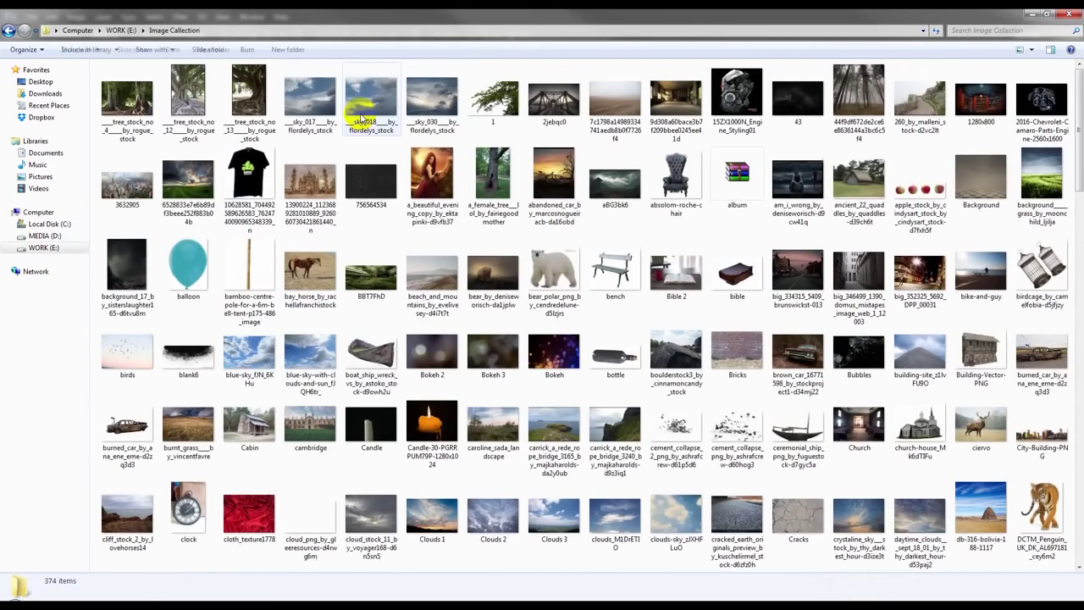
scroll(460, 254, "down", 10)
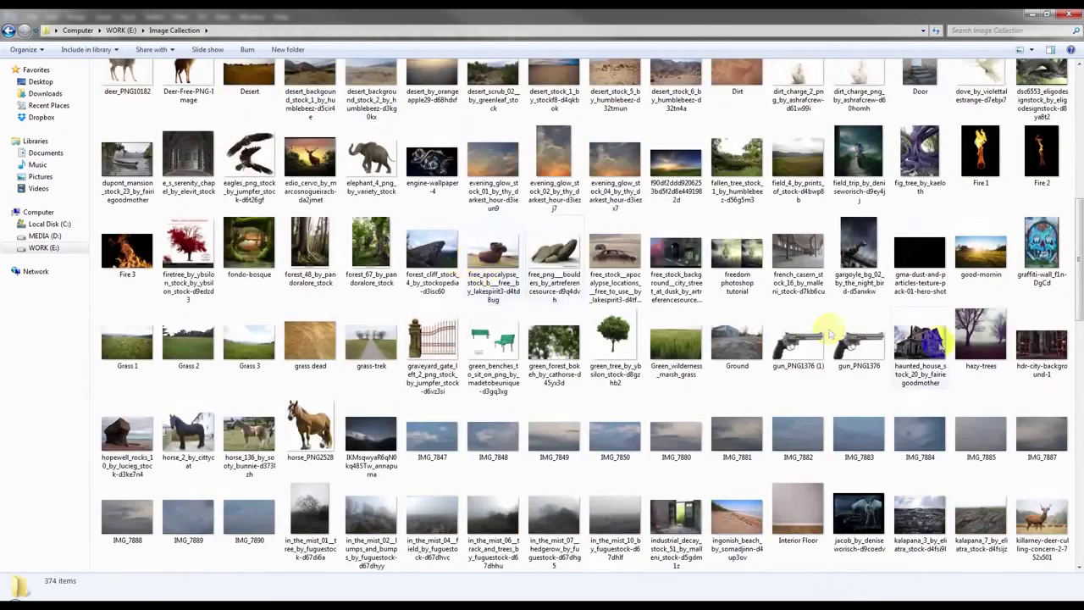
scroll(939, 343, "down", 5)
Step: Place the Light image from the folder above Curves 2 in the composition and set its blend mode to Screen
left_click_drag(872, 335, 176, 600)
left_click_drag(127, 566, 483, 404)
left_click_drag(496, 349, 493, 366)
left_click(965, 222)
left_click(940, 324)
Step: Scale the Light image to 54.75%, position its glow at the edge of the man's shirt above the tracks, and commit the placement
left_click_drag(605, 334, 641, 331)
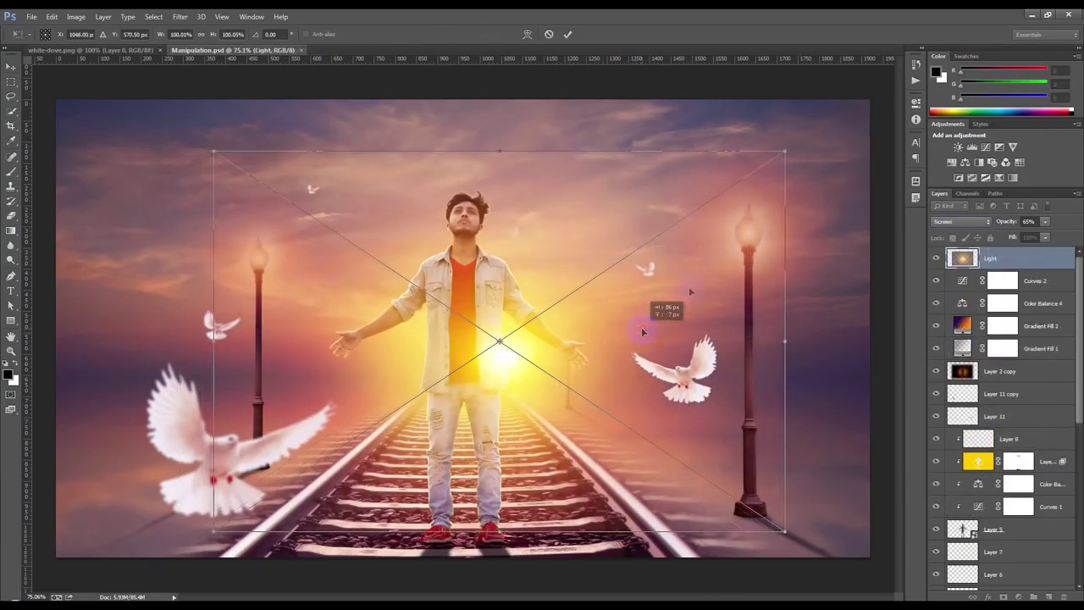
left_click_drag(786, 152, 654, 223)
mouse_move(593, 328)
left_mouse_down()
mouse_move(602, 293)
mouse_move(600, 338)
mouse_move(576, 385)
mouse_move(607, 343)
mouse_move(596, 334)
left_mouse_up()
scroll(587, 331, "up", 4)
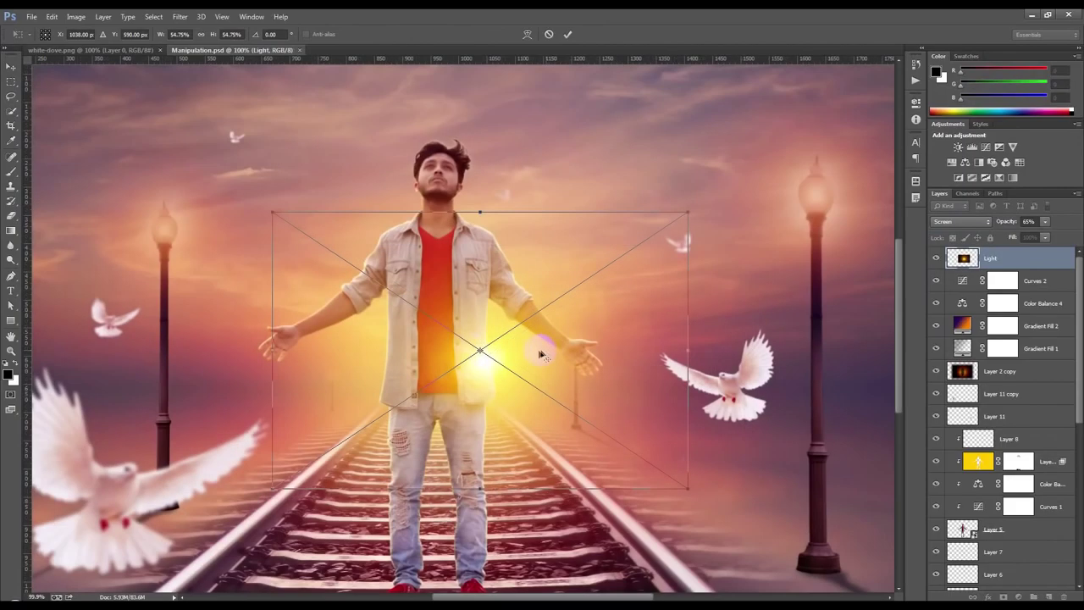
left_click_drag(544, 351, 544, 350)
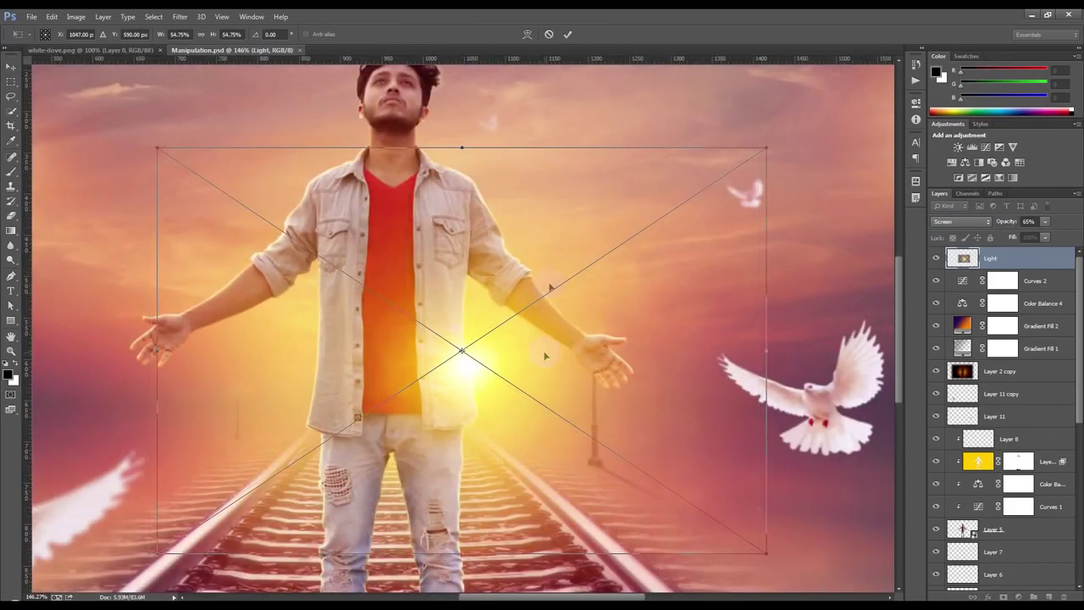
left_click(566, 35)
Step: Apply a Gaussian Blur to the Light layer to soften the glow
left_click(180, 16)
mouse_move(283, 141)
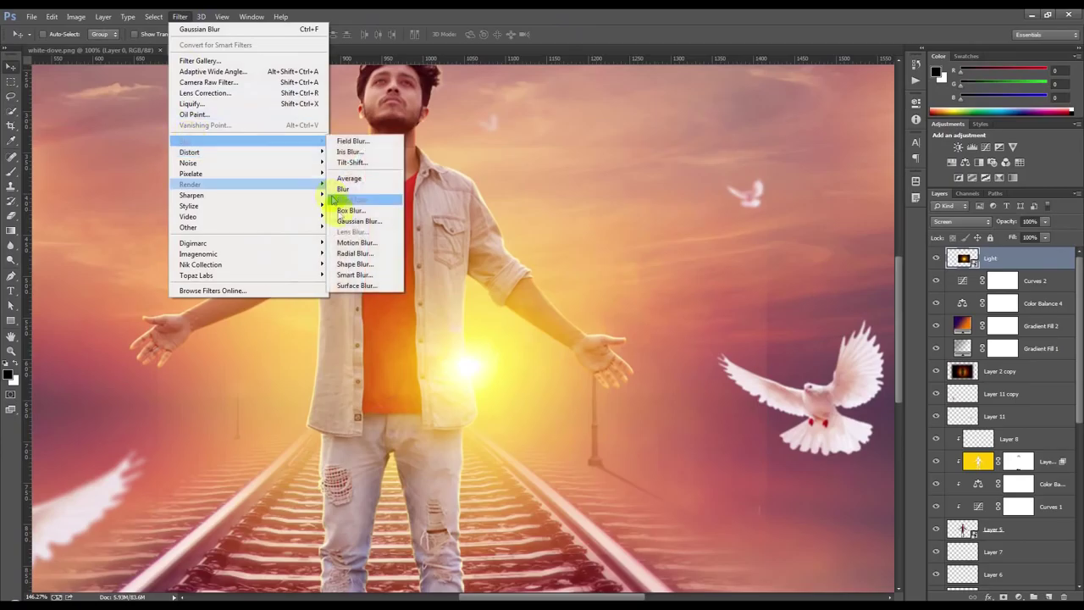
left_click(342, 222)
left_click_drag(774, 308, 794, 311)
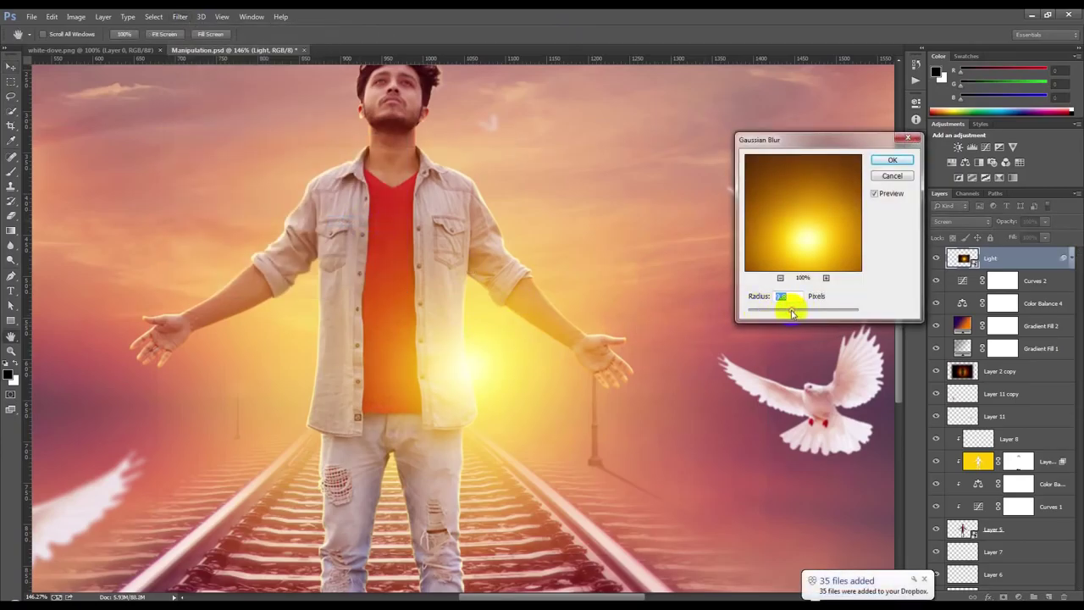
left_click(889, 159)
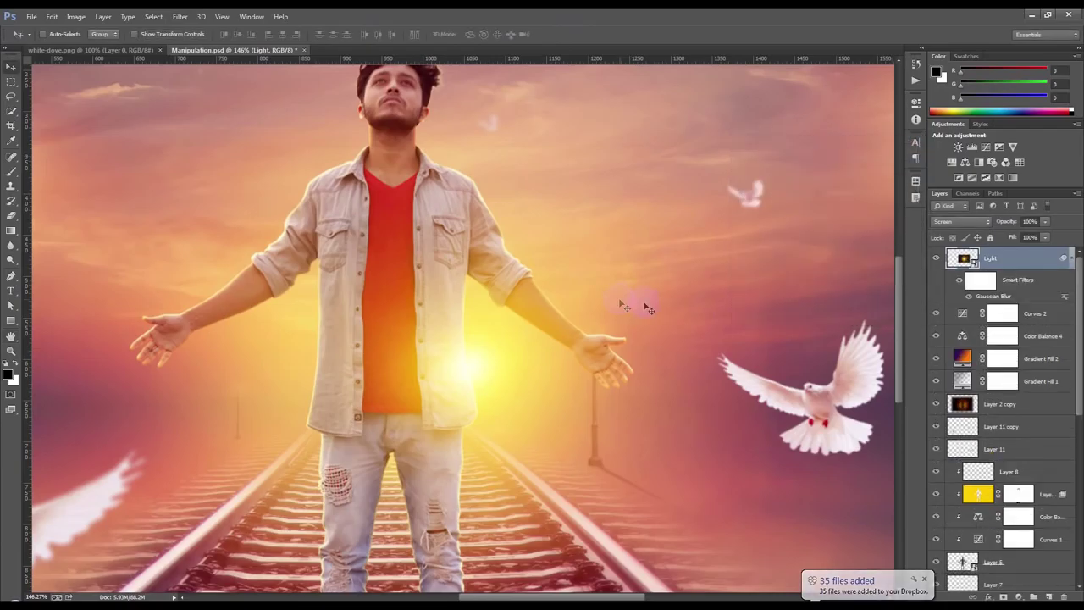
Step: Load the man's silhouette from Layer 5 as a selection and rasterize the Light layer for painting
scroll(387, 367, "up", 3)
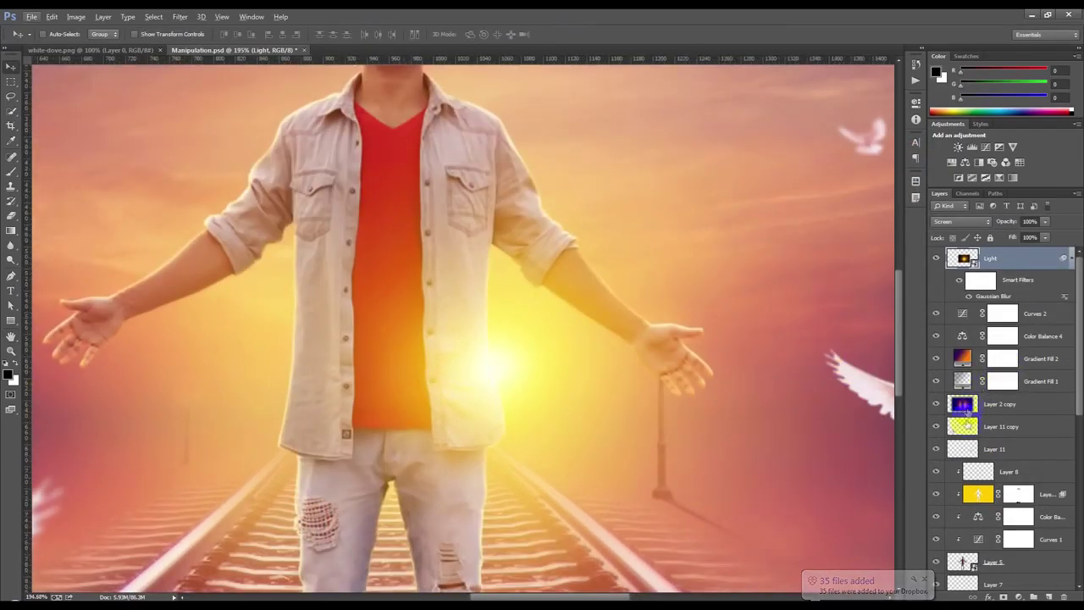
scroll(965, 411, "down", 2)
left_click(963, 506, "ctrl")
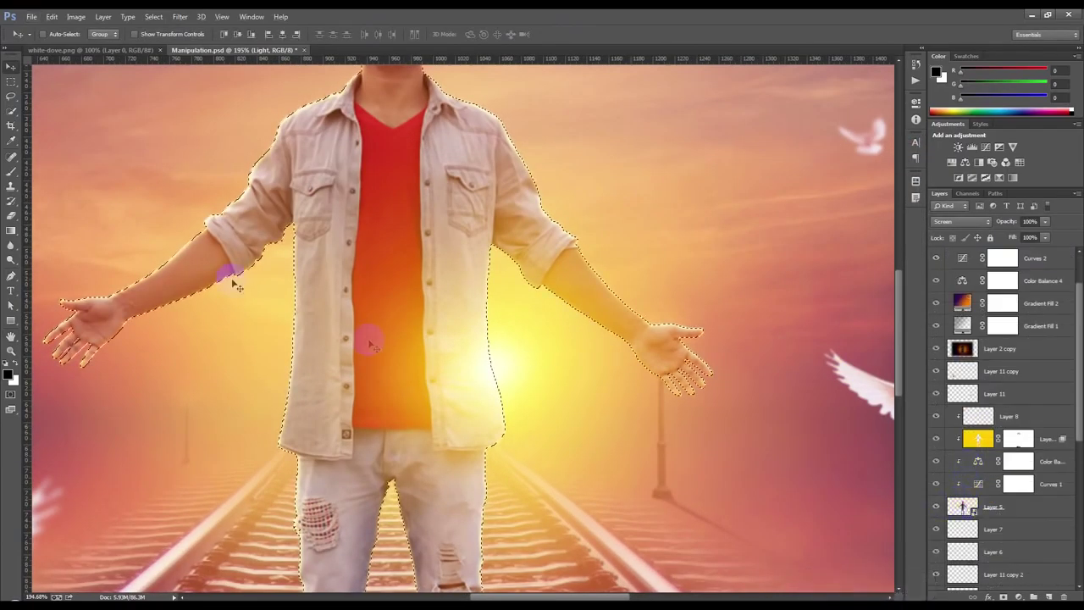
key("b")
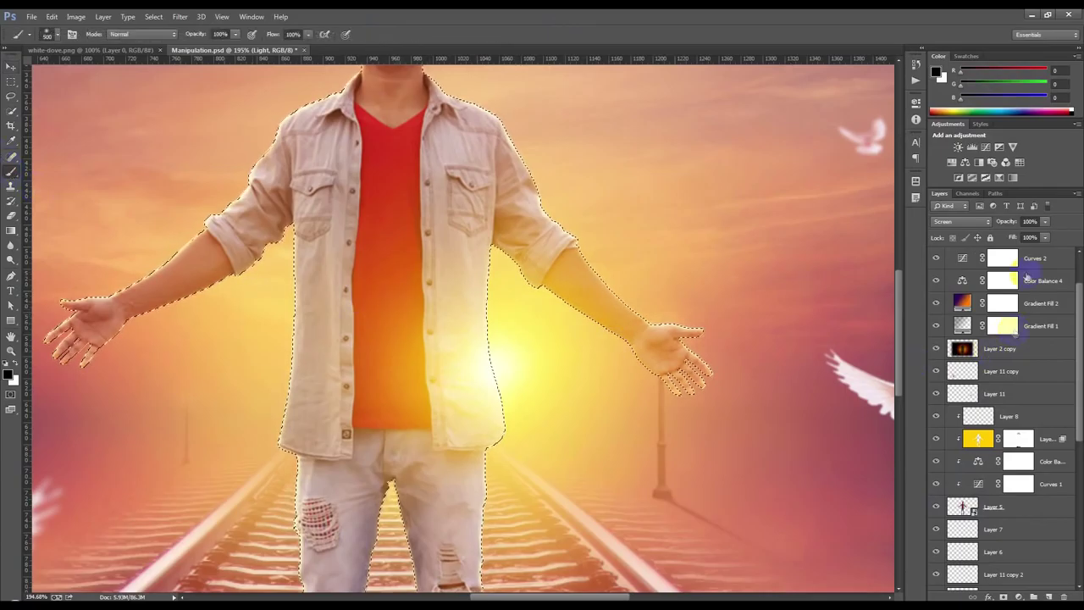
scroll(1013, 332, "up", 2)
left_click(999, 257)
left_click(421, 262)
left_click(502, 243)
Step: Paint out the glow over the man's shirt and jeans on the Light layer with a black brush of size 175, and deselect
key("bracketleft")
key("bracketleft")
key("bracketleft")
key("bracketleft")
key("bracketleft")
key("bracketleft")
key("bracketleft")
key("bracketleft")
left_click(408, 302)
mouse_move(407, 252)
left_mouse_down()
mouse_move(426, 423)
mouse_move(414, 341)
left_mouse_up()
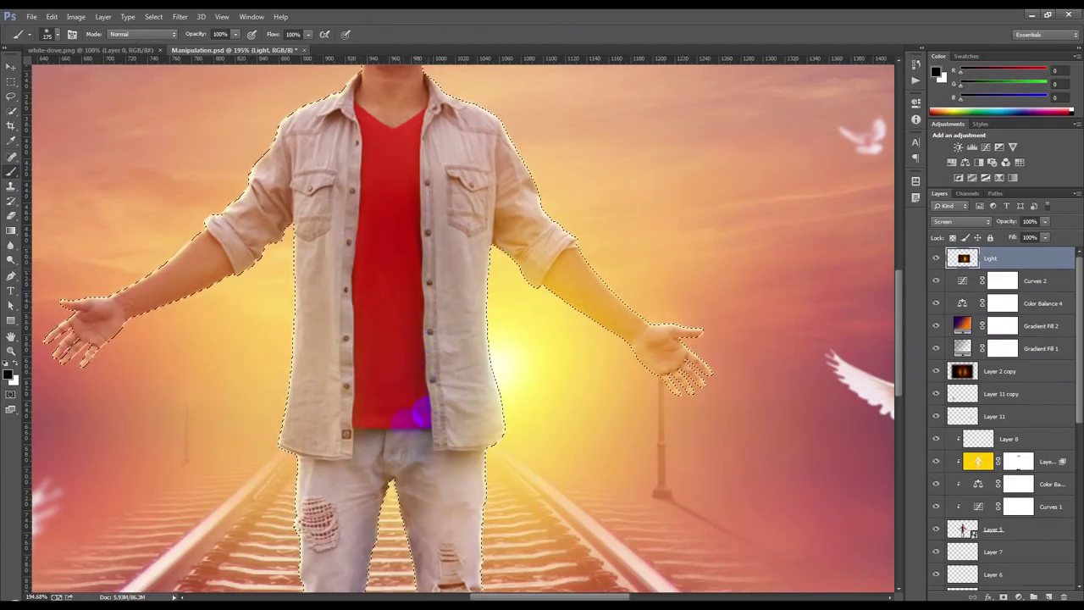
key("ctrl+z")
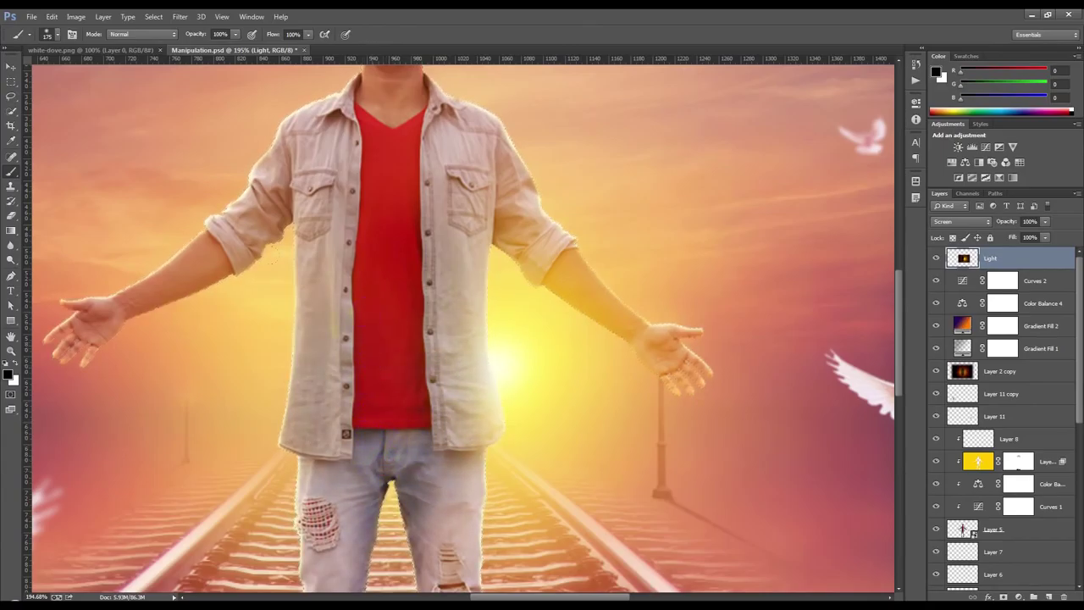
Step: Compare the image with and without the Light layer, reducing its opacity to 90%, and save the document
left_click(10, 67)
scroll(327, 310, "down", 6)
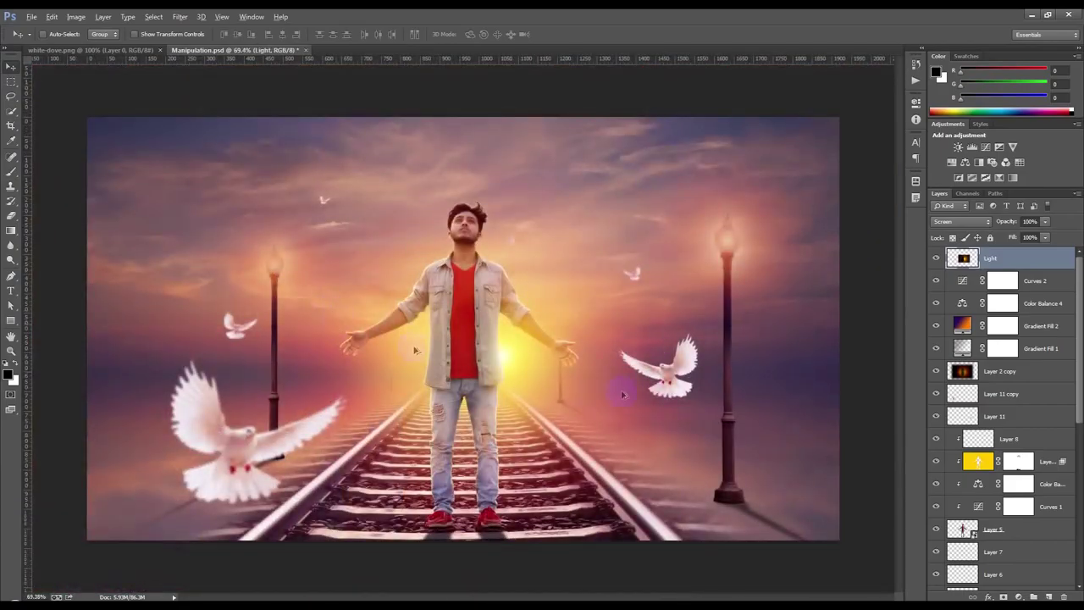
scroll(625, 393, "up", 2)
left_click(936, 258)
left_click(936, 257)
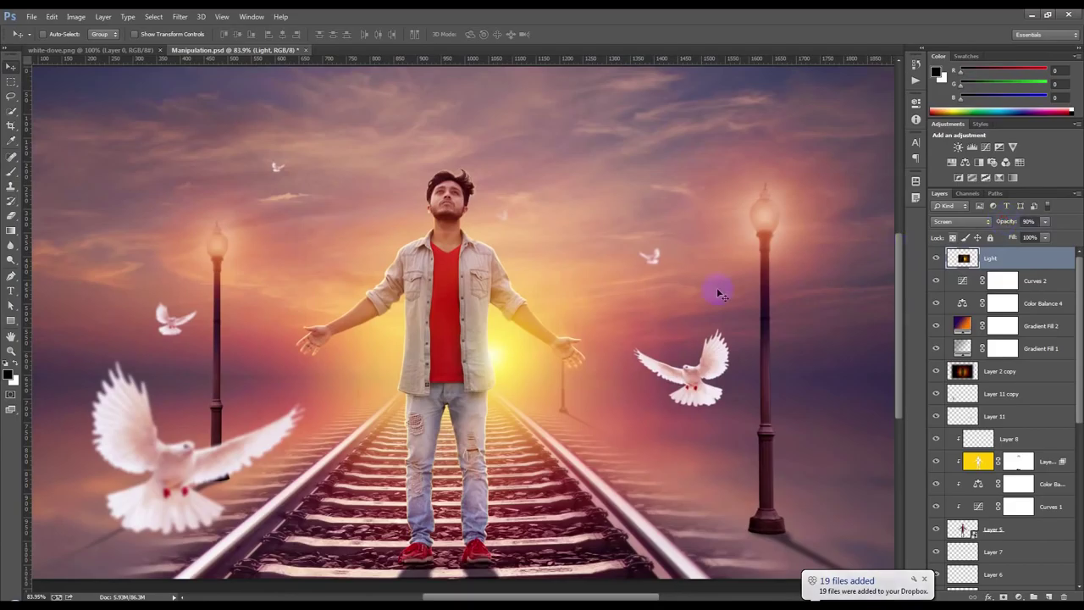
key("ctrl+s")
Step: Try to load the man's silhouette from Layer 5 as a selection, rasterize Layer 5 and deselect
scroll(716, 292, "down", 1)
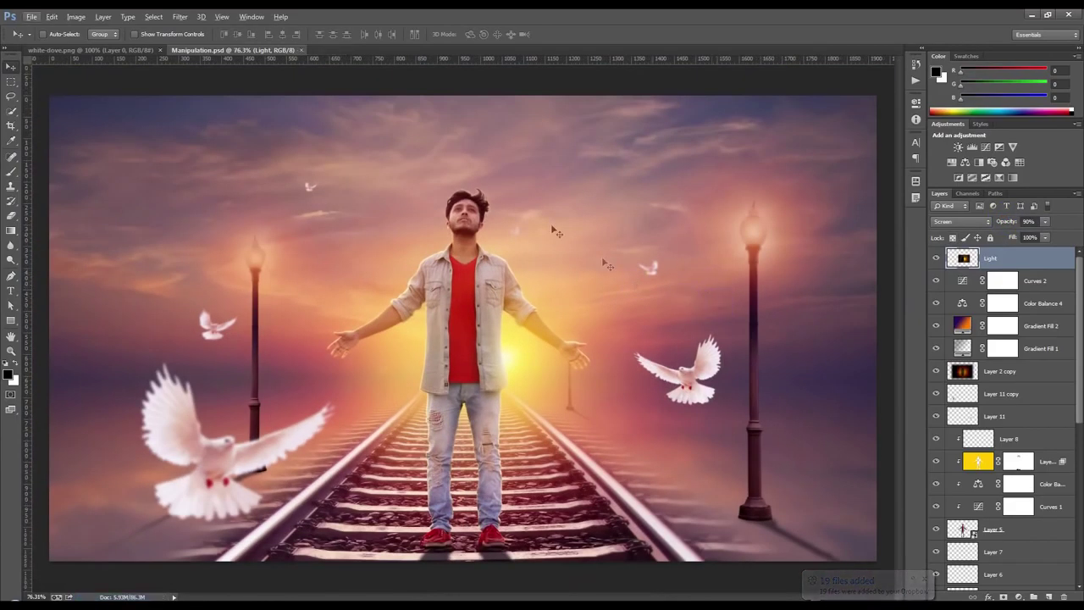
left_click(962, 532, "ctrl")
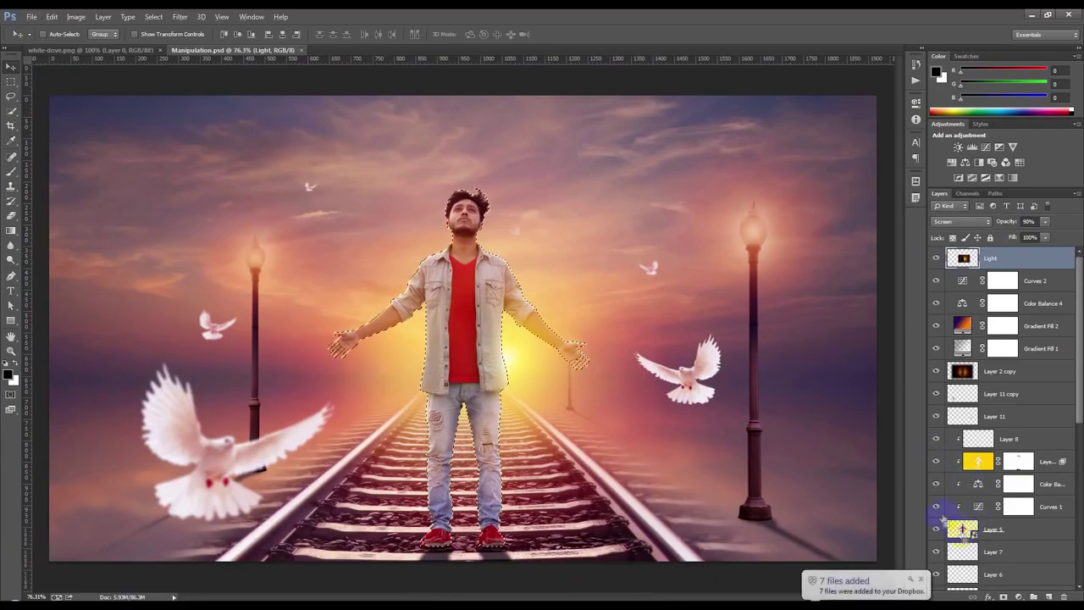
scroll(484, 183, "up", 5)
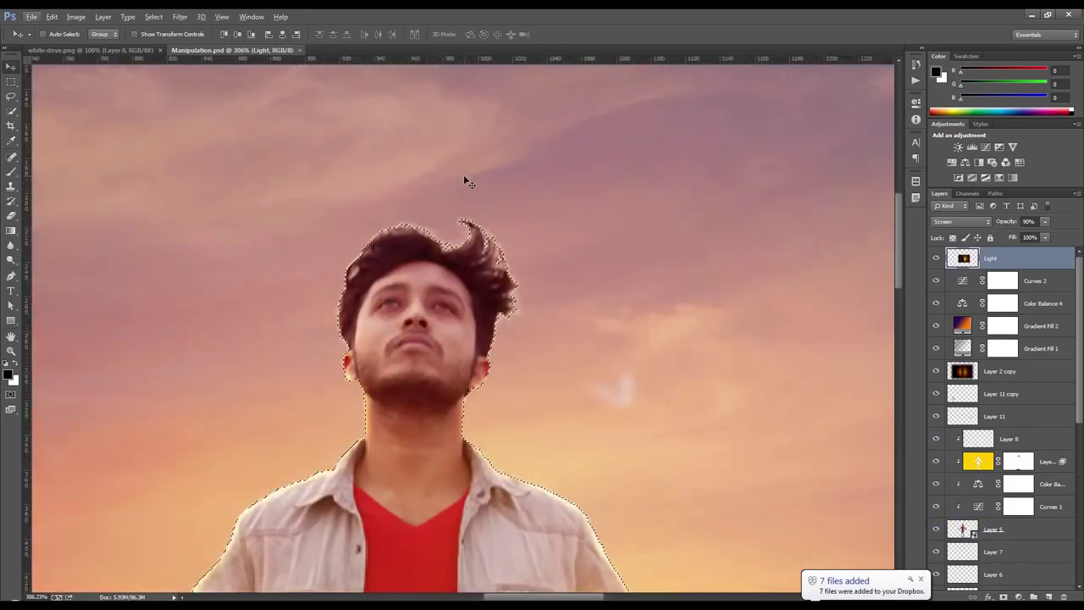
key("Delete")
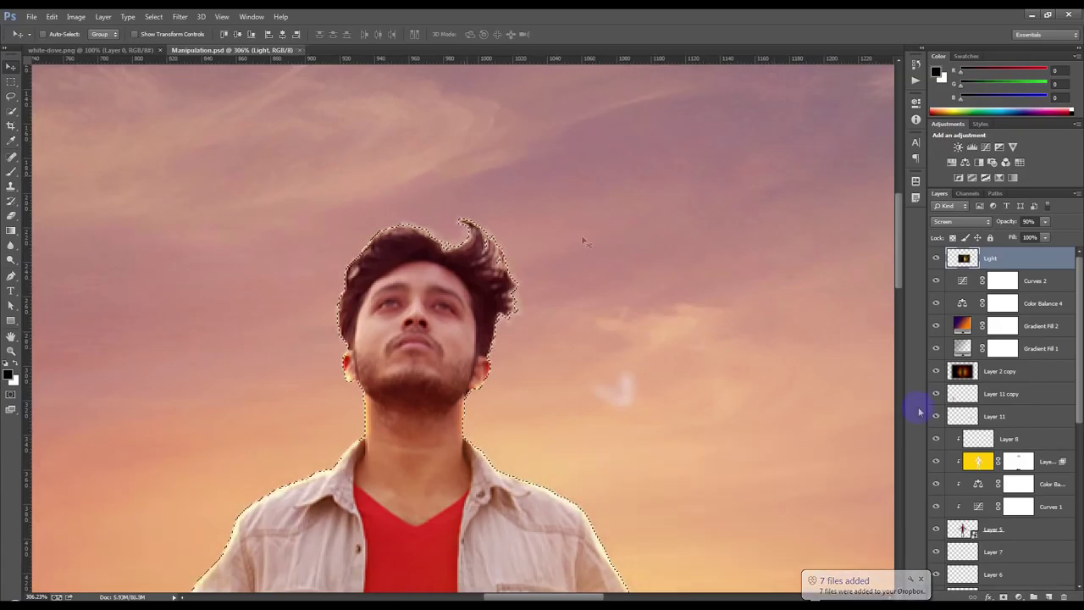
left_click(991, 529)
right_click(987, 530)
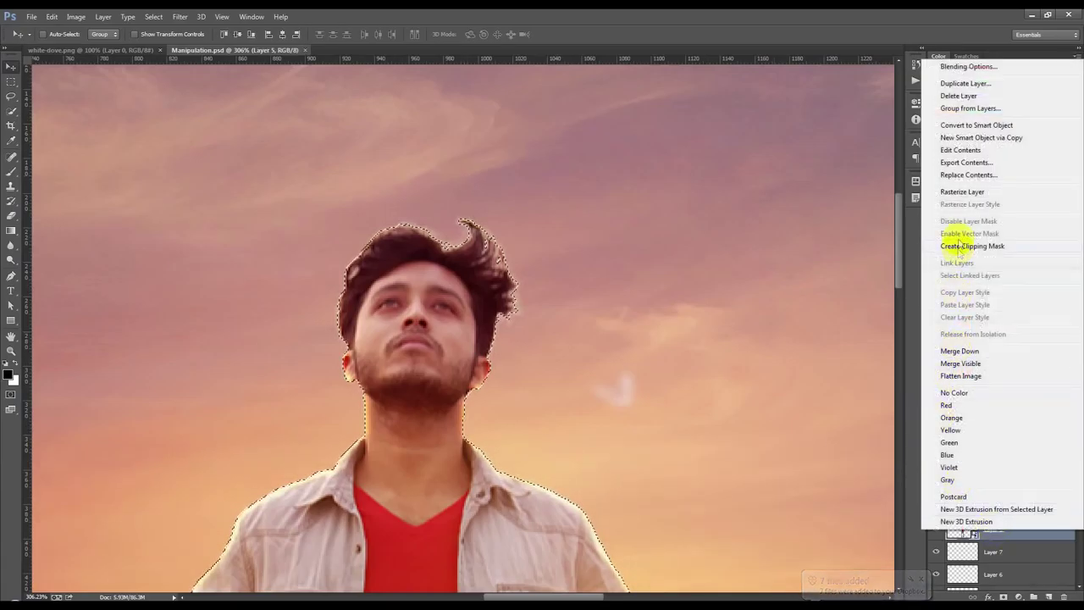
left_click(962, 192)
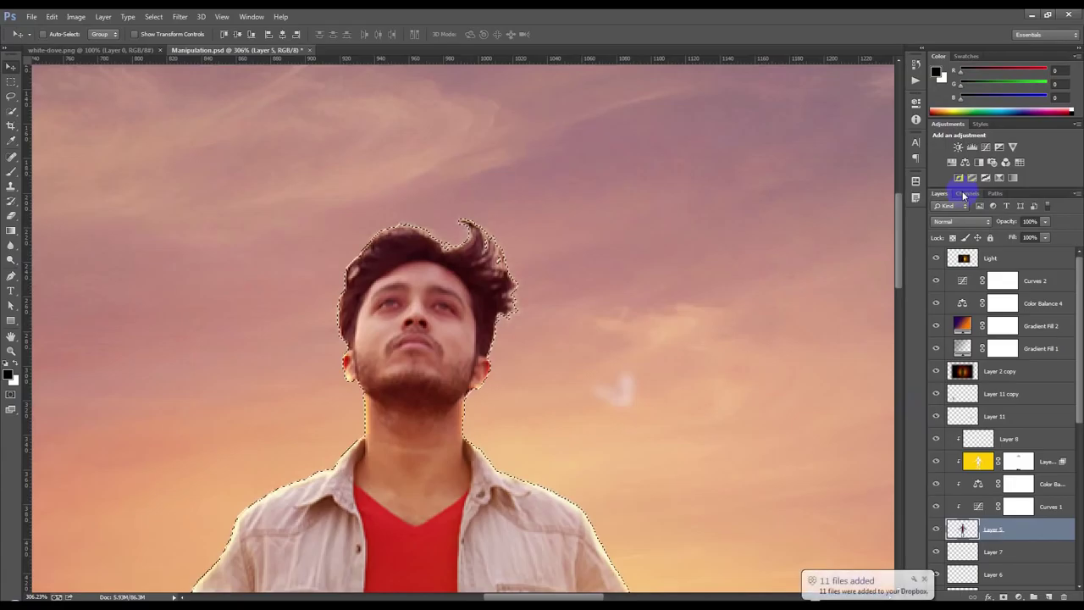
key("ctrl+d")
scroll(608, 298, "down", 10)
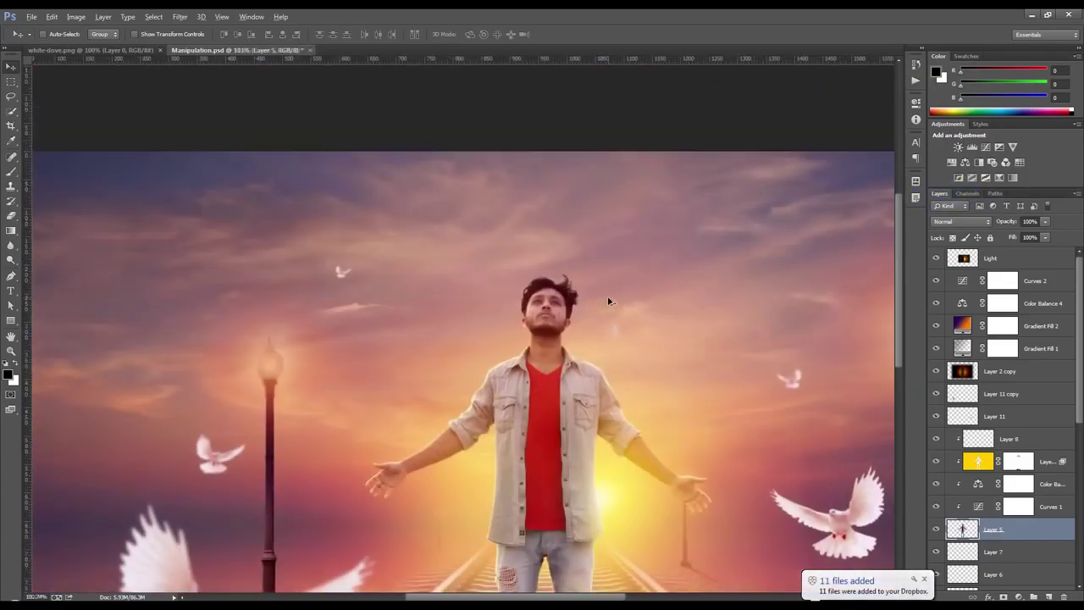
Step: Try to delete the glow outside the man's silhouette on the Light layer using the inverted selection, and undo it
scroll(495, 330, "up", 1)
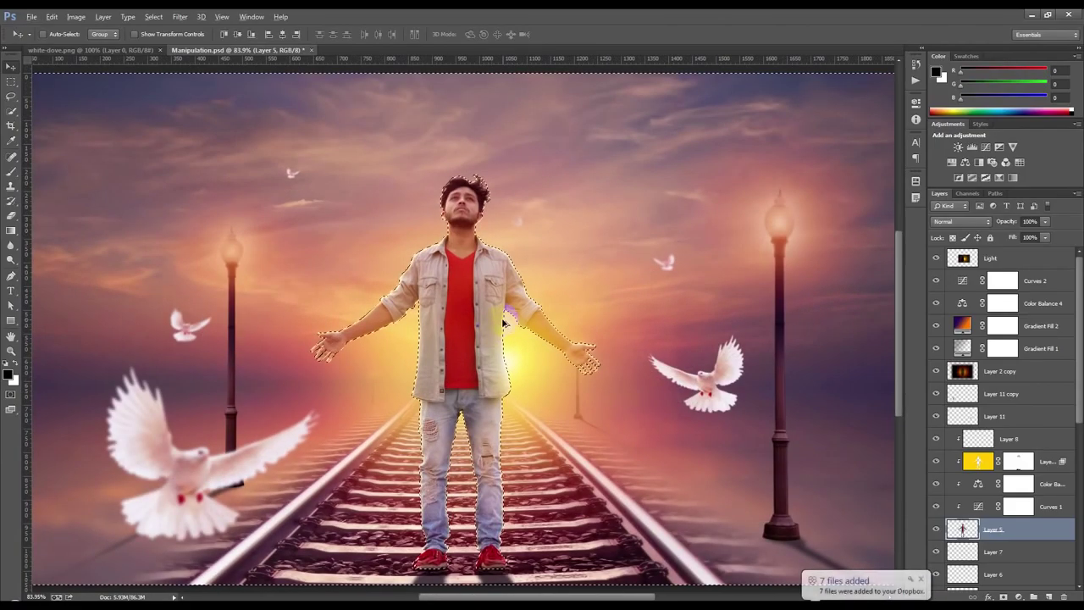
key("alt+period")
key("ctrl+d")
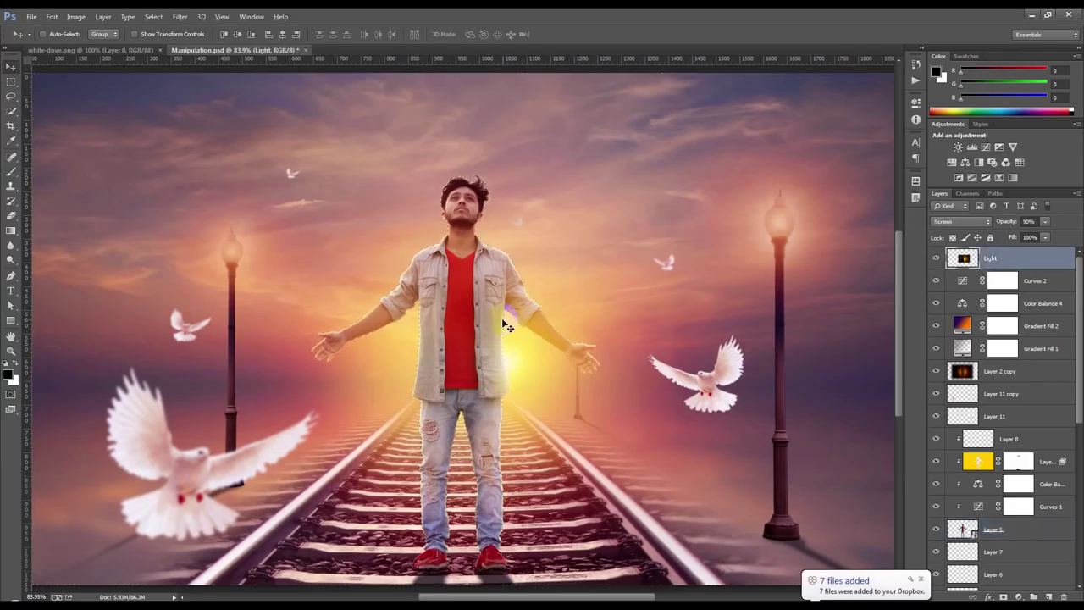
key("ctrl+shift+d")
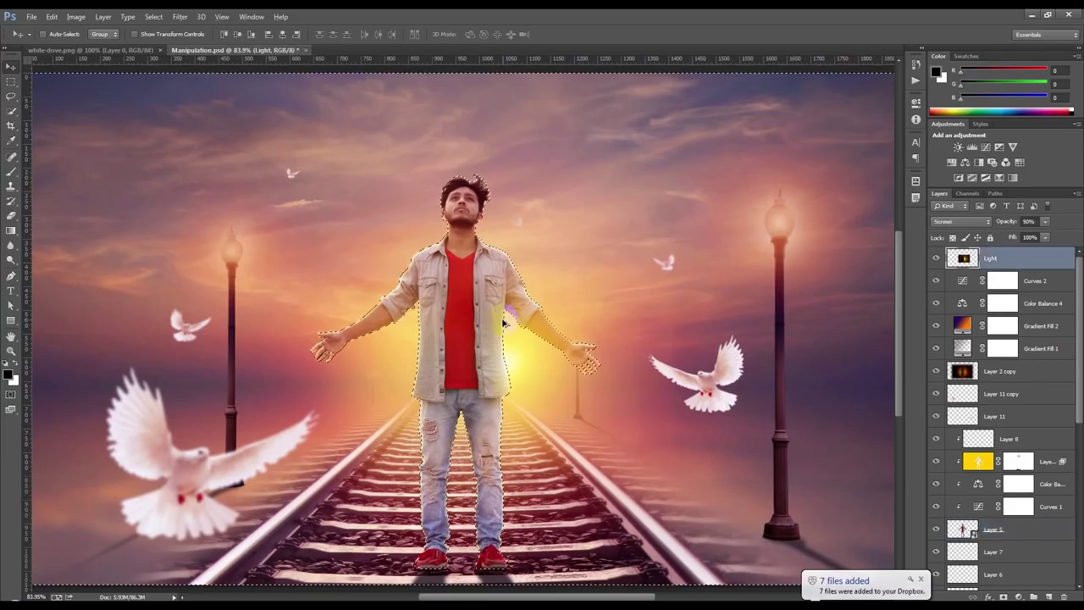
scroll(478, 190, "up", 6)
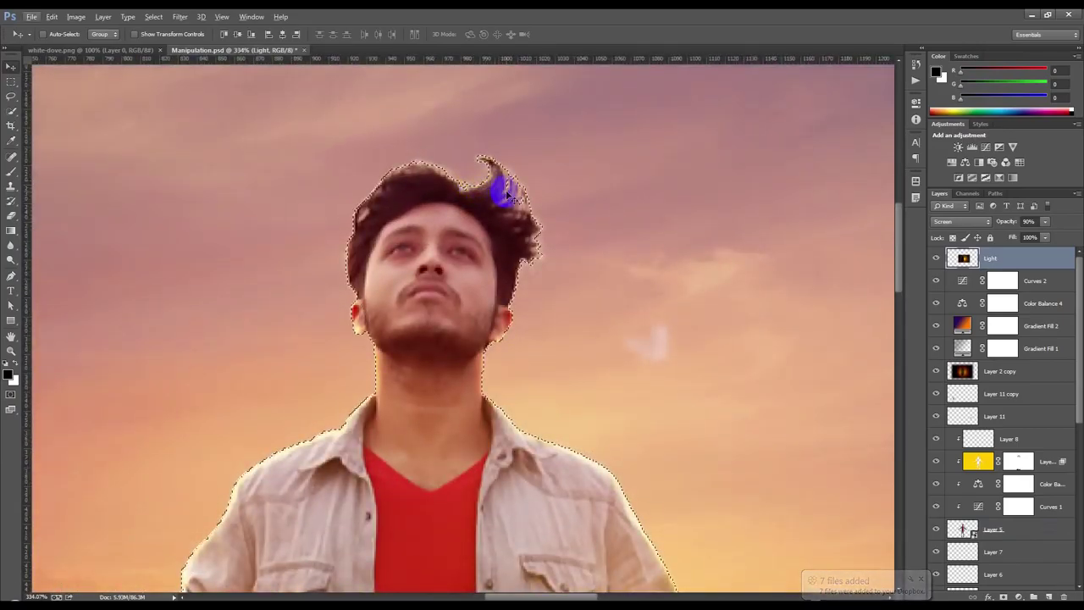
key("Delete")
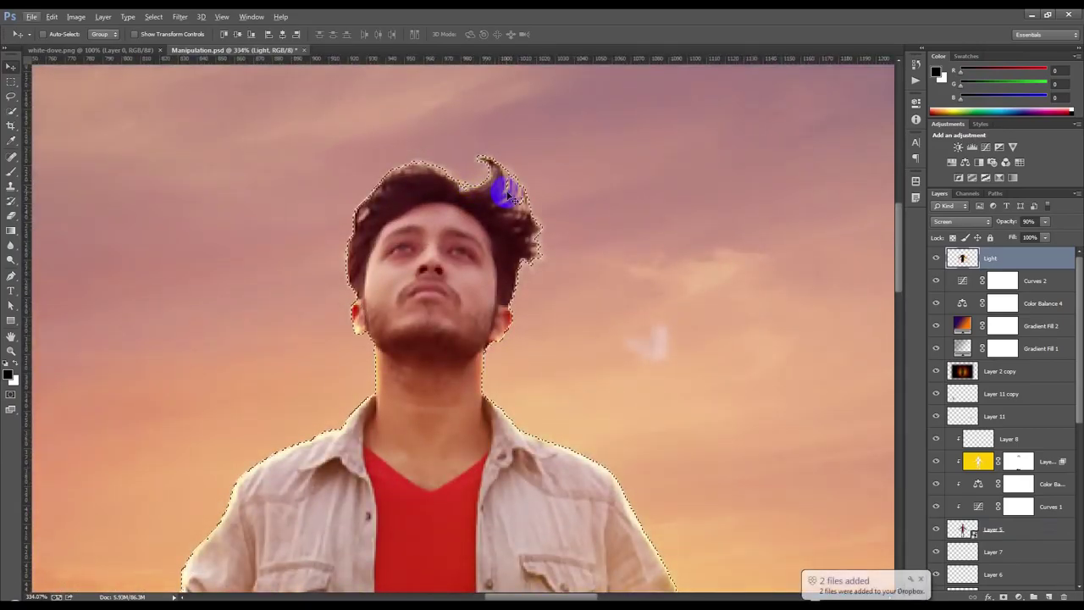
key("ctrl+z")
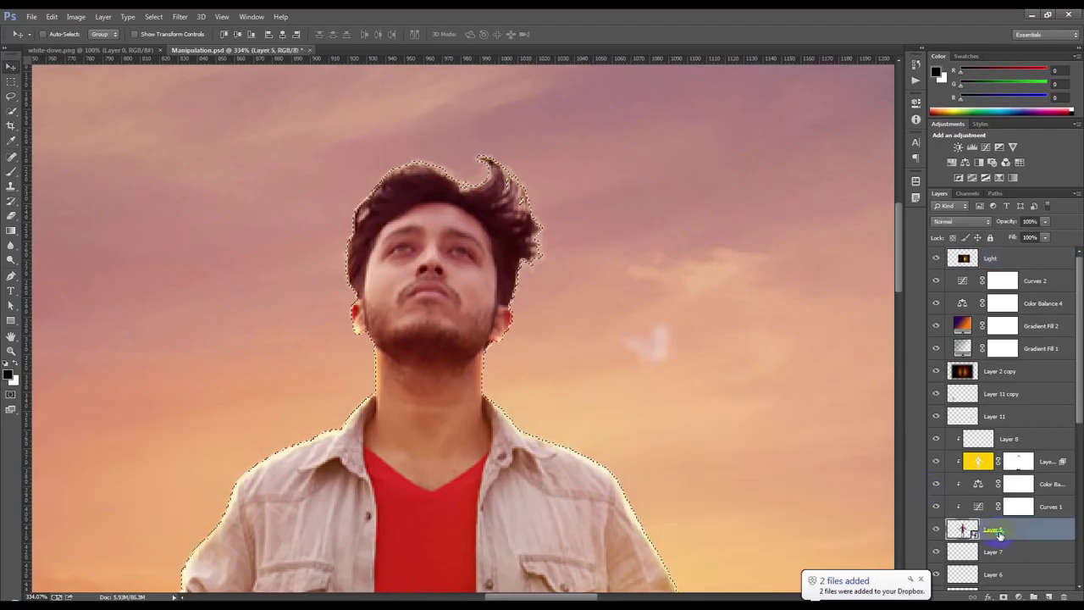
Step: Rasterize Layer 5, clear the silhouette selection and save the document
right_click(999, 533)
left_click(954, 196)
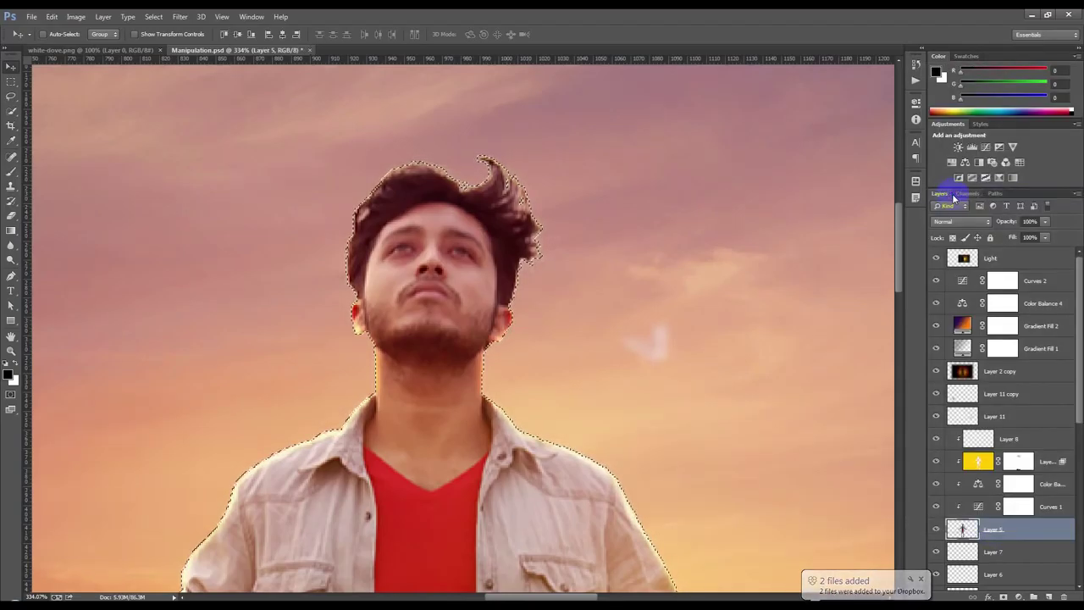
key("ctrl+d")
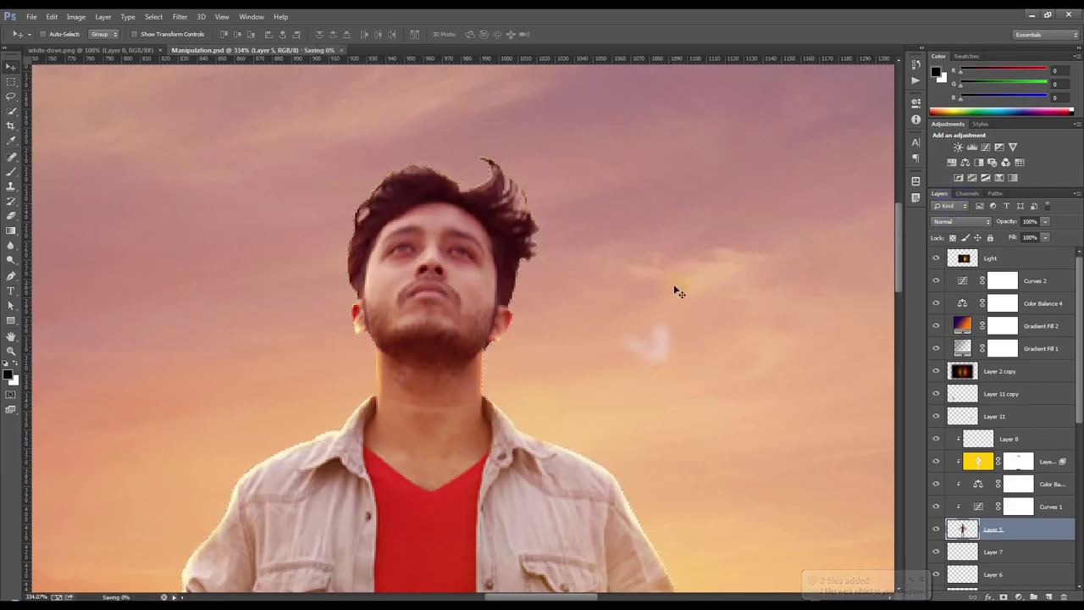
key("ctrl+0")
key("ctrl+s")
scroll(673, 288, "down", 4)
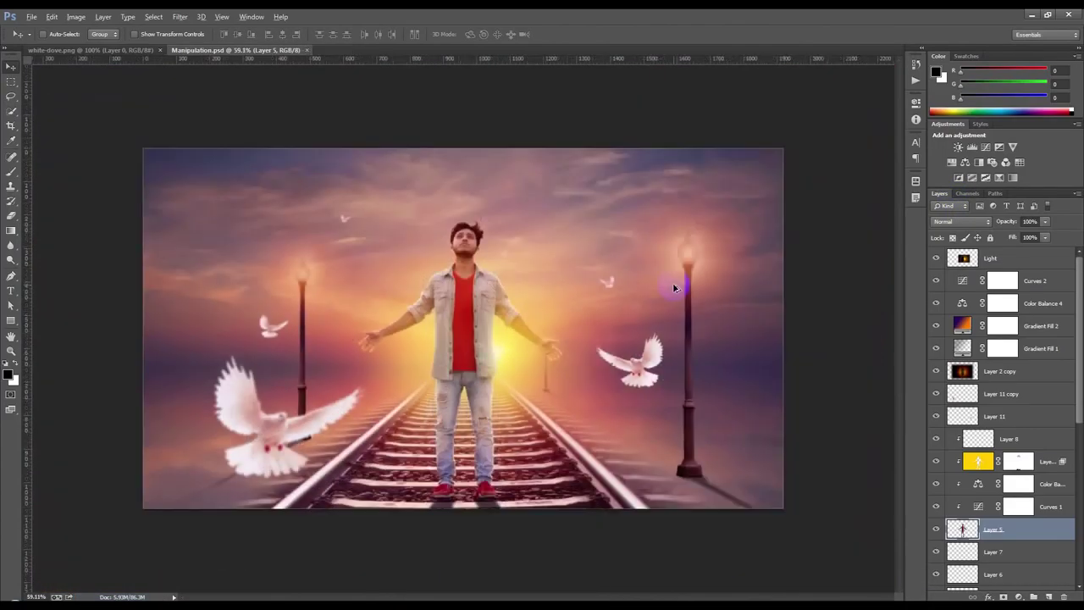
Step: Stamp all visible layers into a new merged layer above the Light layer
scroll(673, 288, "up", 2)
left_click(1012, 258)
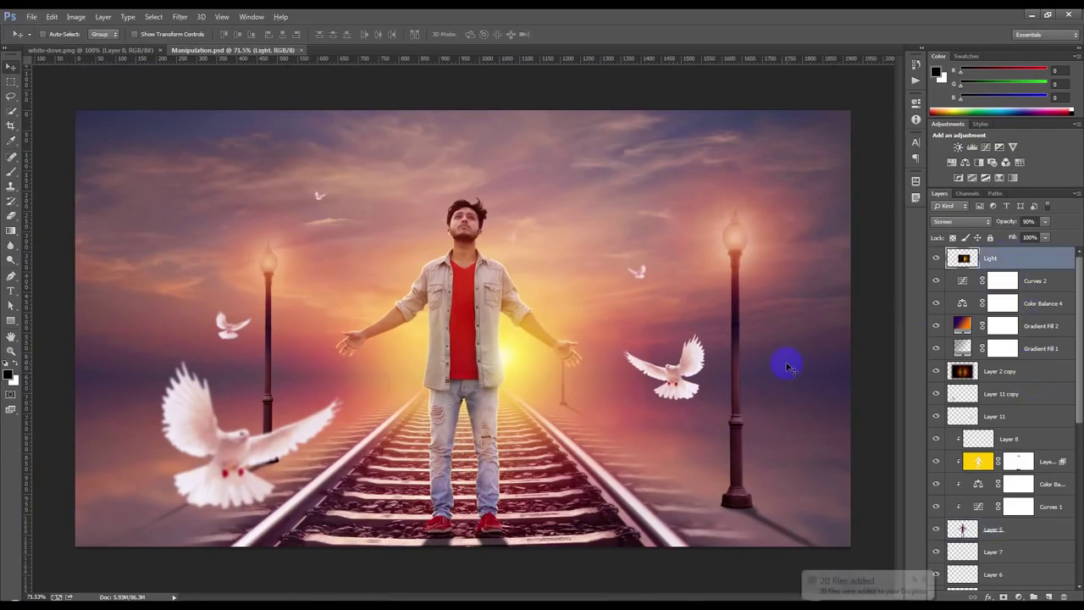
left_click(925, 579)
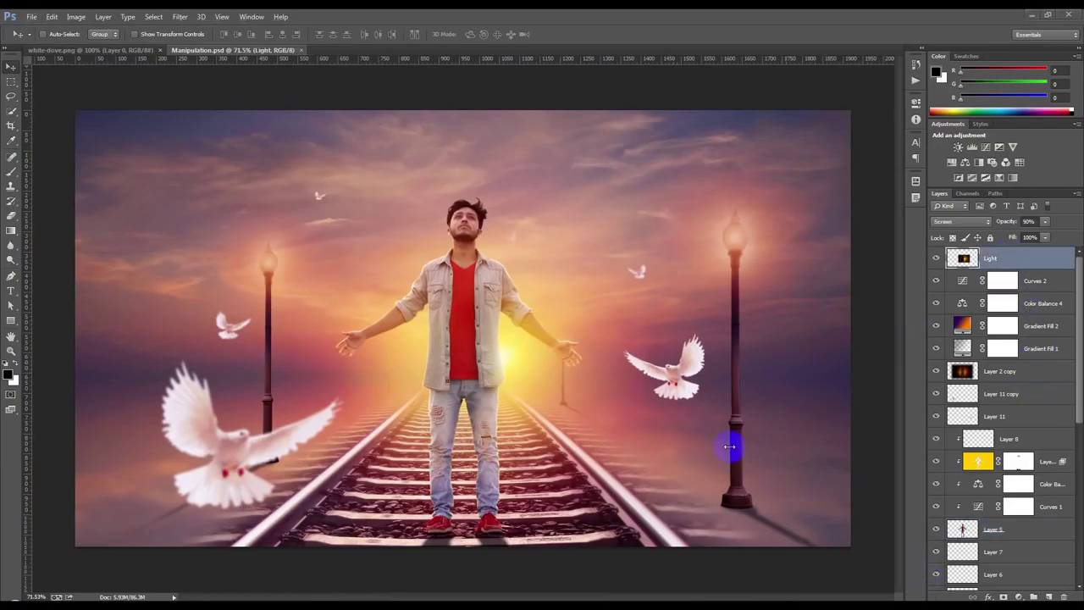
key("ctrl+alt+shift+e")
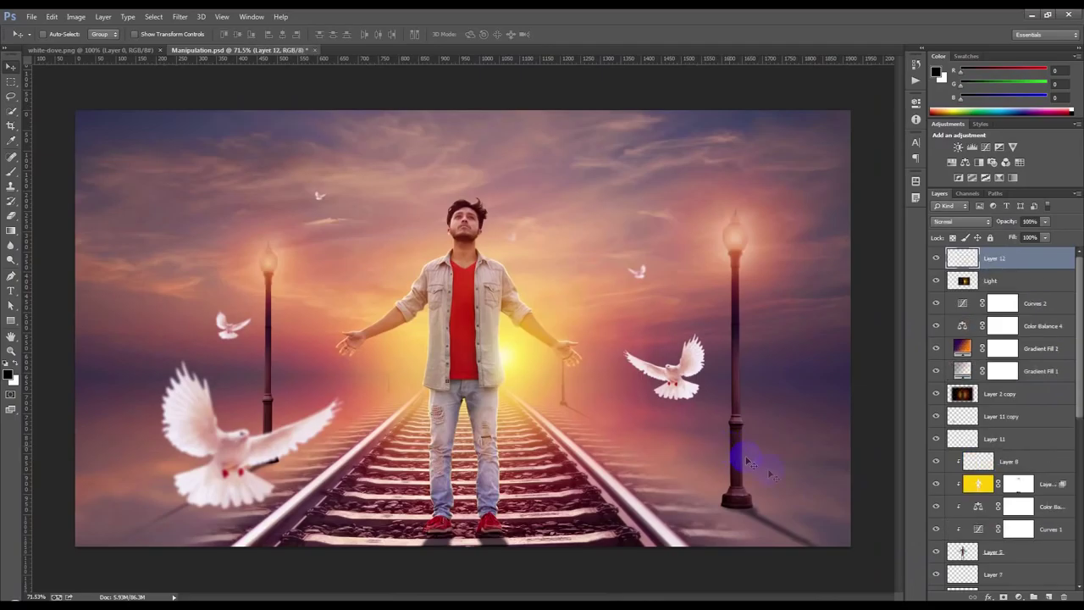
Step: Smooth the merged layer with the Imagenomic Portraiture filter using the Smoothing: High preset
left_click(181, 17)
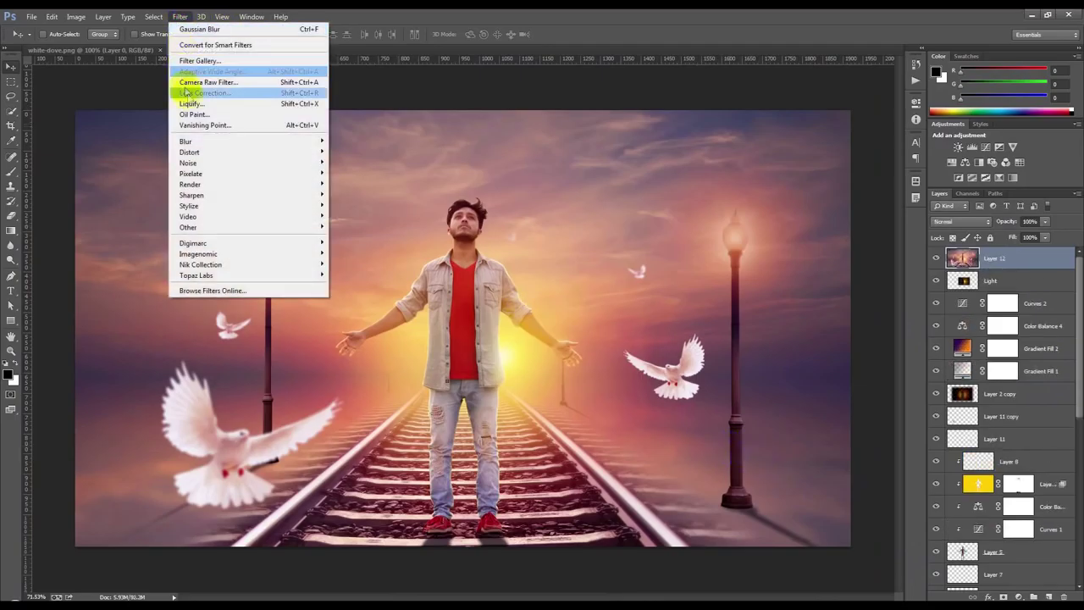
mouse_move(217, 256)
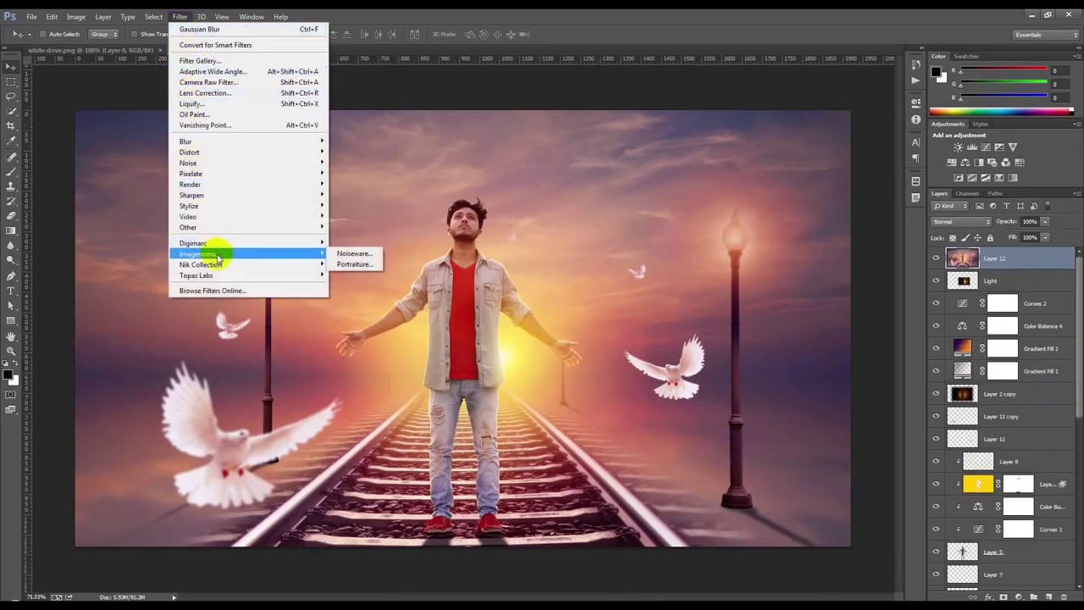
left_click(350, 265)
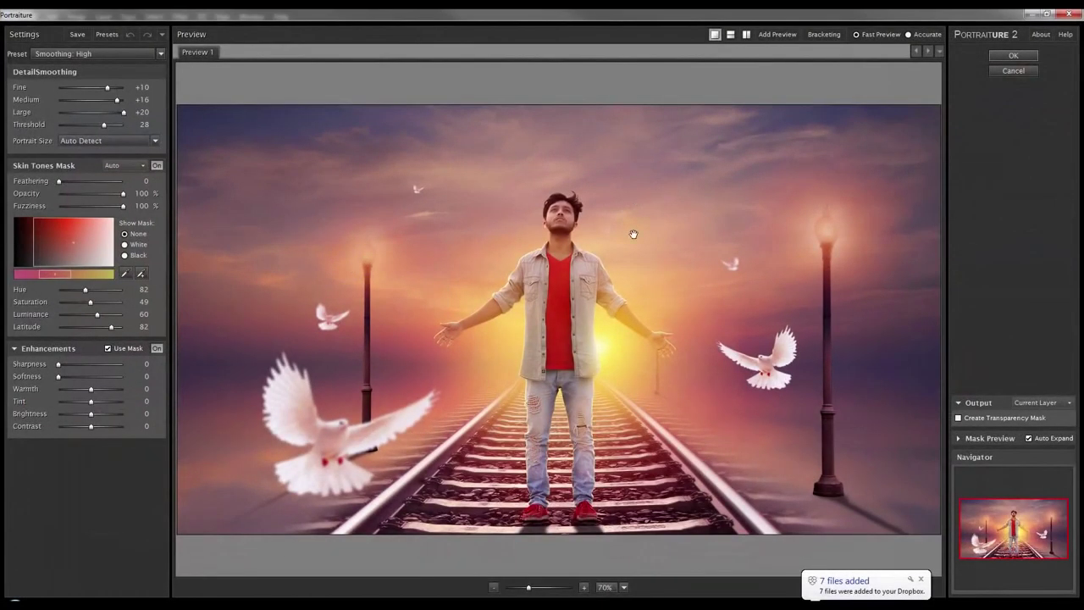
left_click(1012, 55)
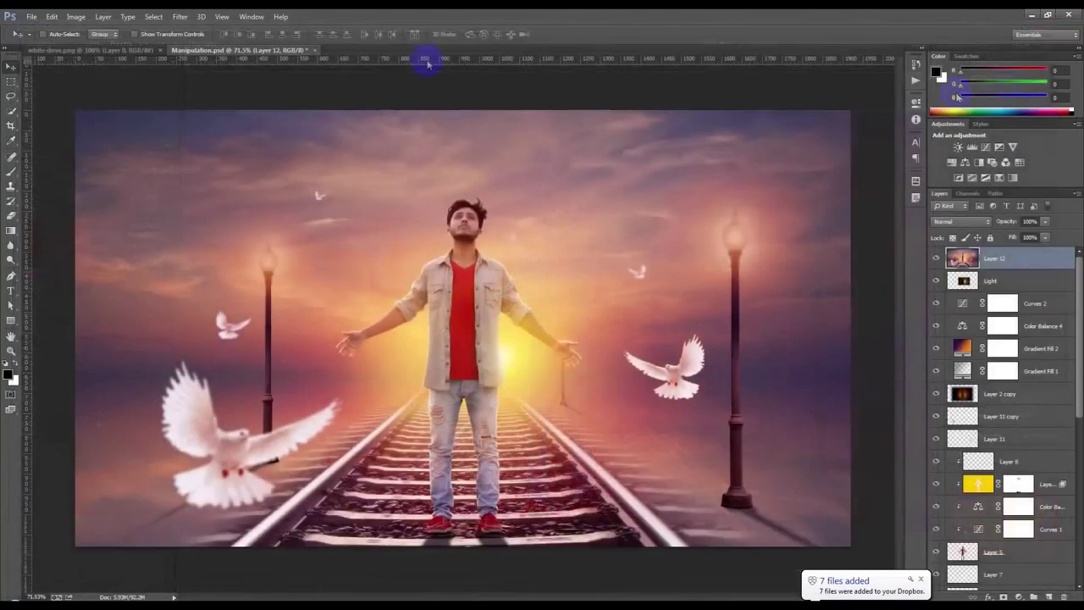
Step: Open the merged layer in Color Efex Pro 4 and compare the image with and without the Darken / Lighten Center filter
left_click(181, 17)
mouse_move(314, 271)
left_click(349, 276)
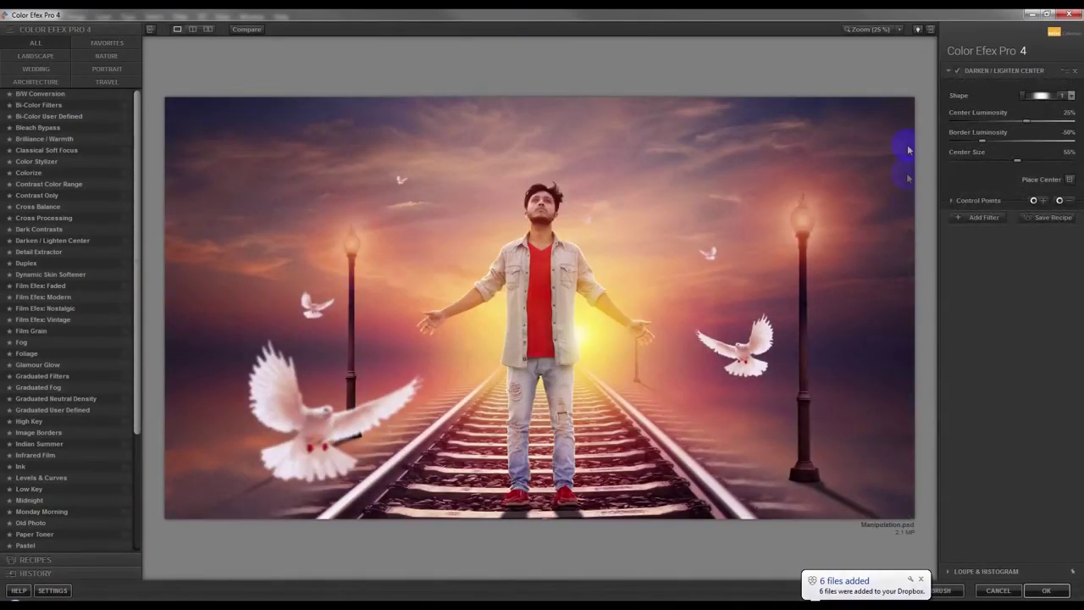
left_click(957, 71)
left_click(958, 71)
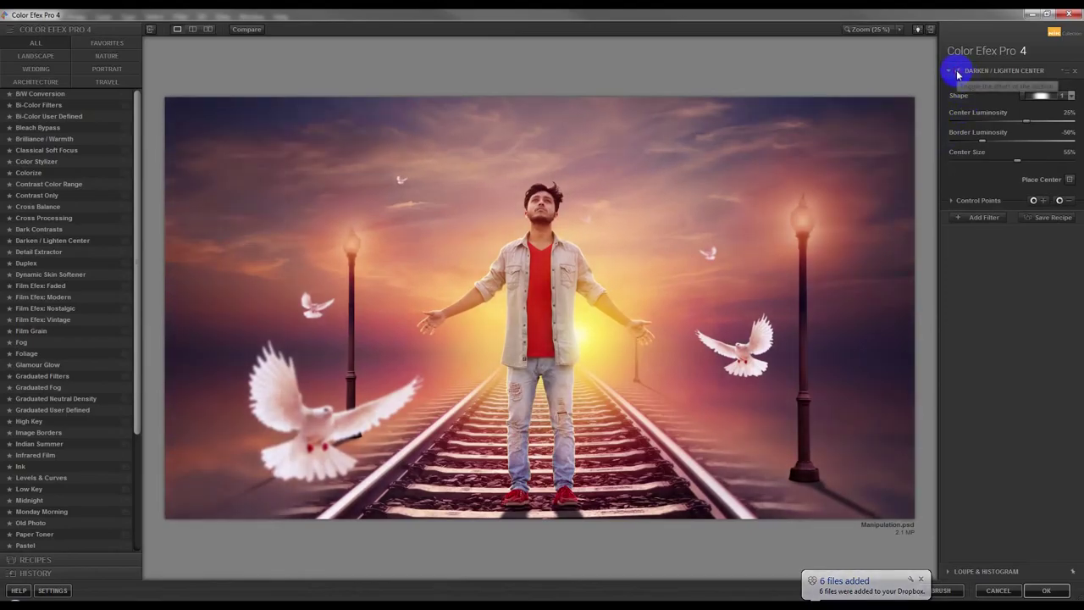
Step: Add a Dynamic Skin Softener filter to the stack, set its Color Reach to 2% and adjust its detail smoothing
left_click(982, 222)
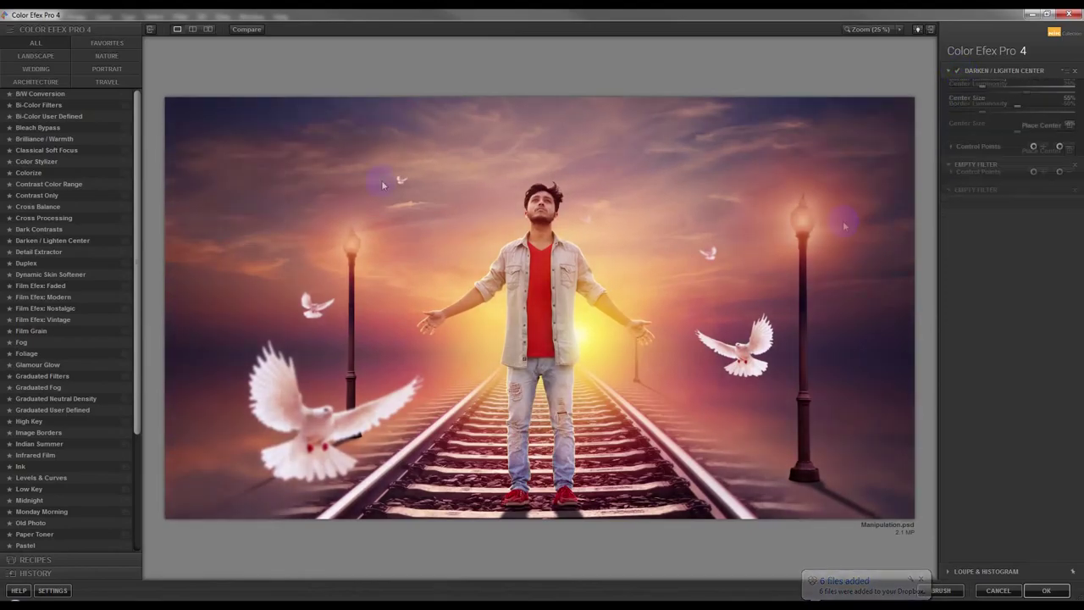
left_click(74, 274)
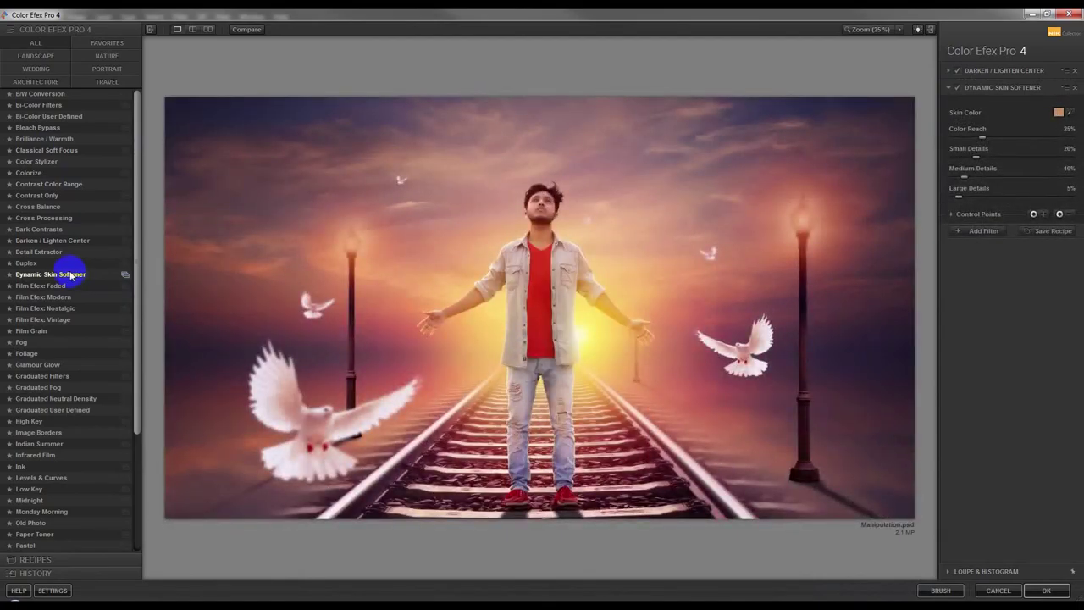
left_click_drag(982, 139, 961, 142)
left_click(958, 88)
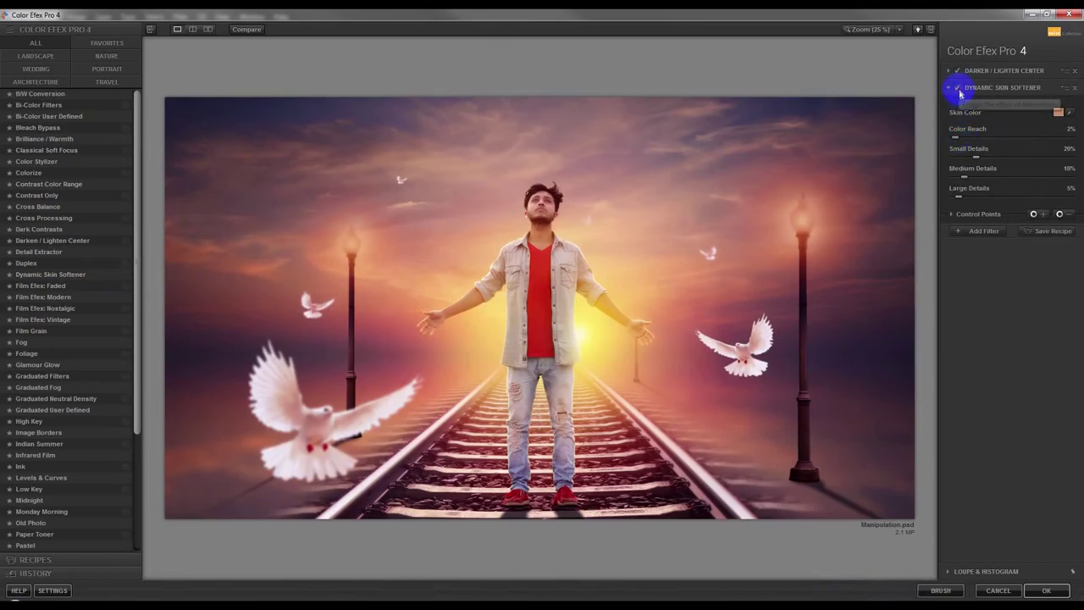
left_click_drag(976, 158, 983, 181)
Step: Add Glamour Glow as the third filter and set its Glow to 67%
left_click(969, 232)
left_click(48, 365)
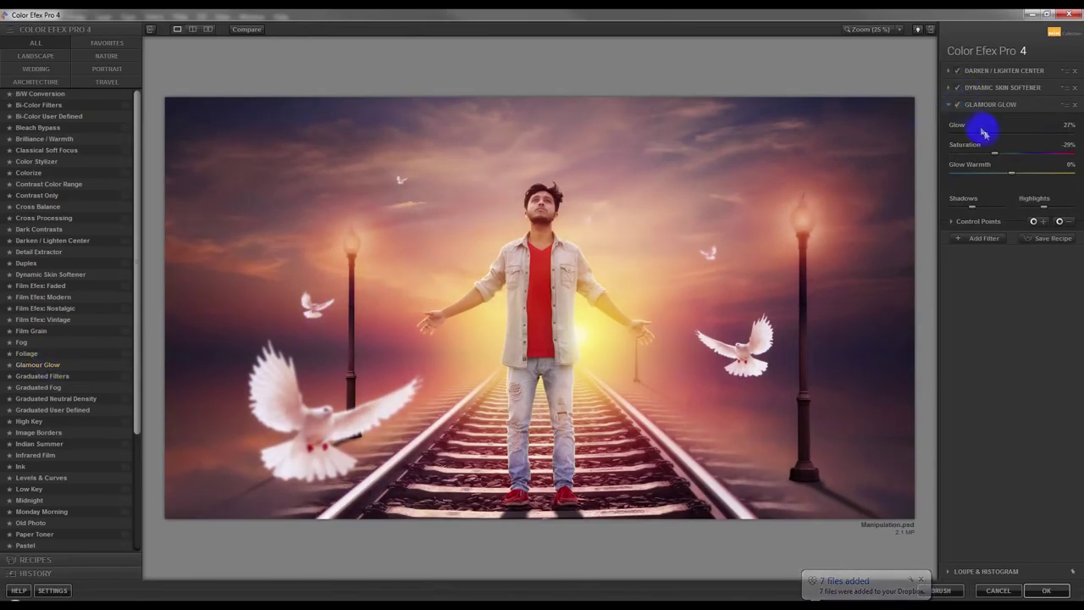
left_click_drag(958, 138, 1032, 139)
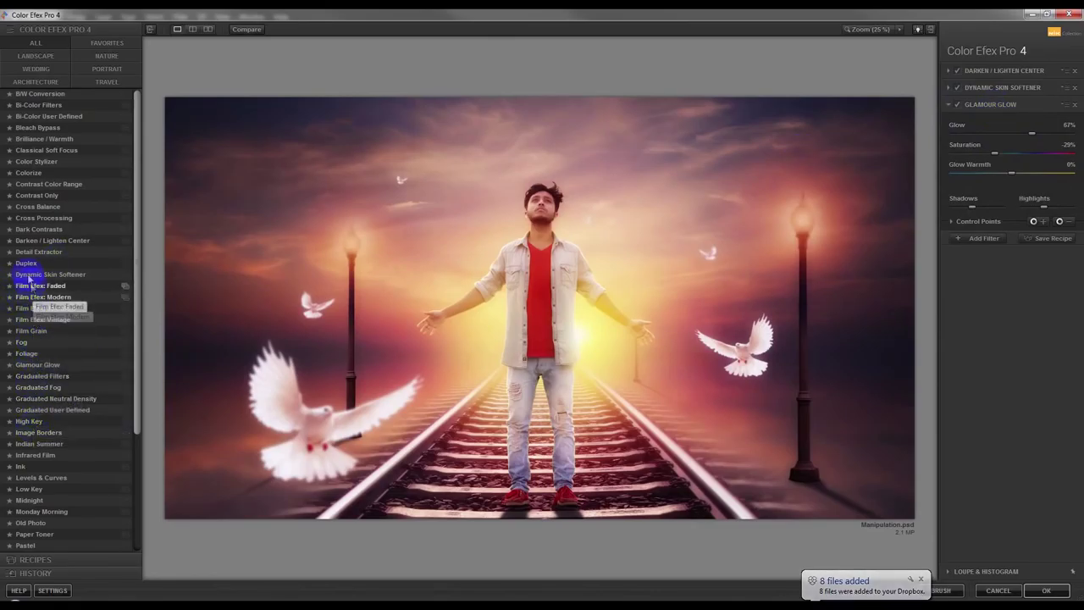
Step: Try Cross Balance, Cross Processing, Classical Soft Focus and Color Stylizer in place of the Glamour Glow filter
left_click(28, 207)
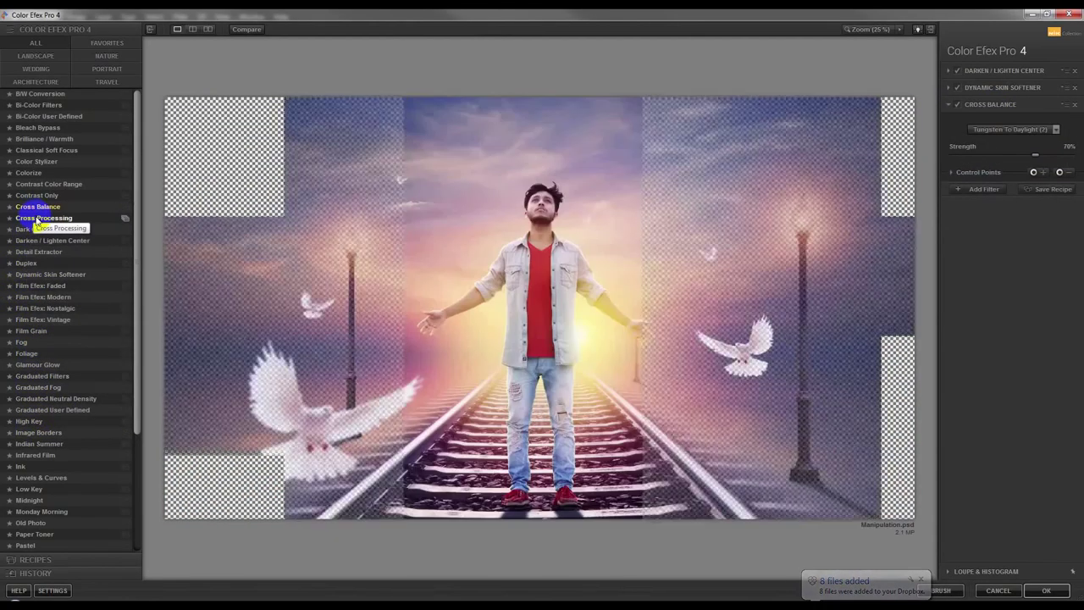
left_click(35, 219)
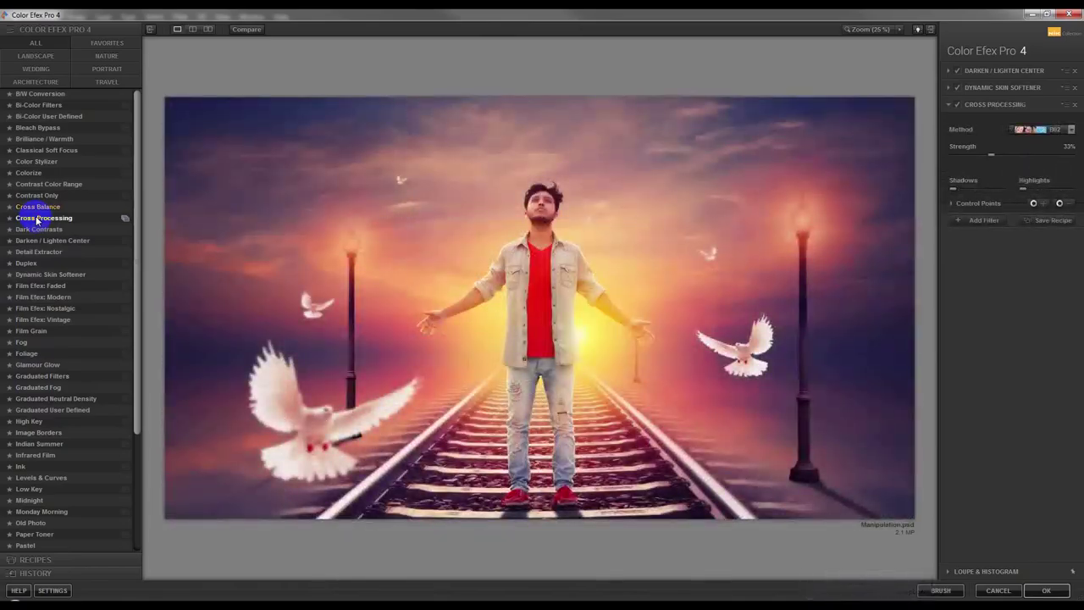
left_click(38, 151)
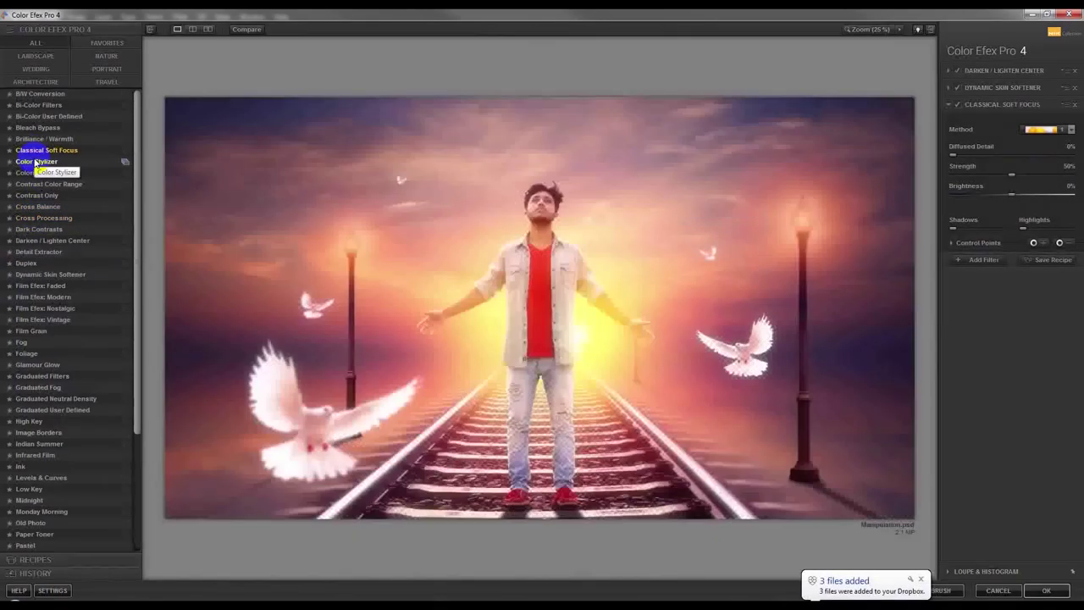
left_click(36, 162)
Step: Choose Classical Soft Focus as the third filter, set its Strength to 29% and compare the image with and without it
left_click(35, 154)
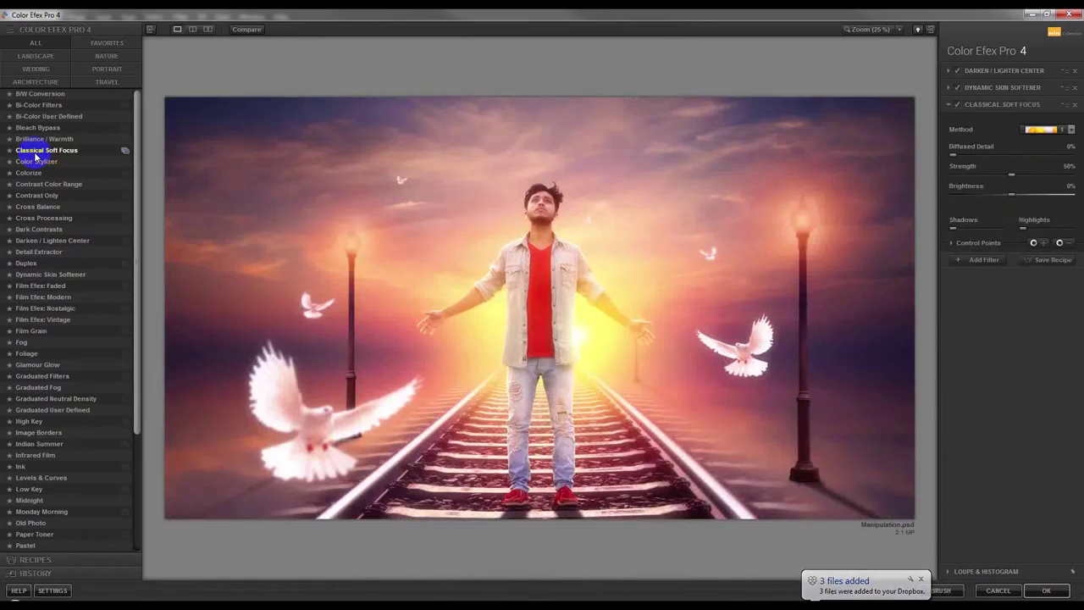
left_click(958, 106)
left_click(957, 106)
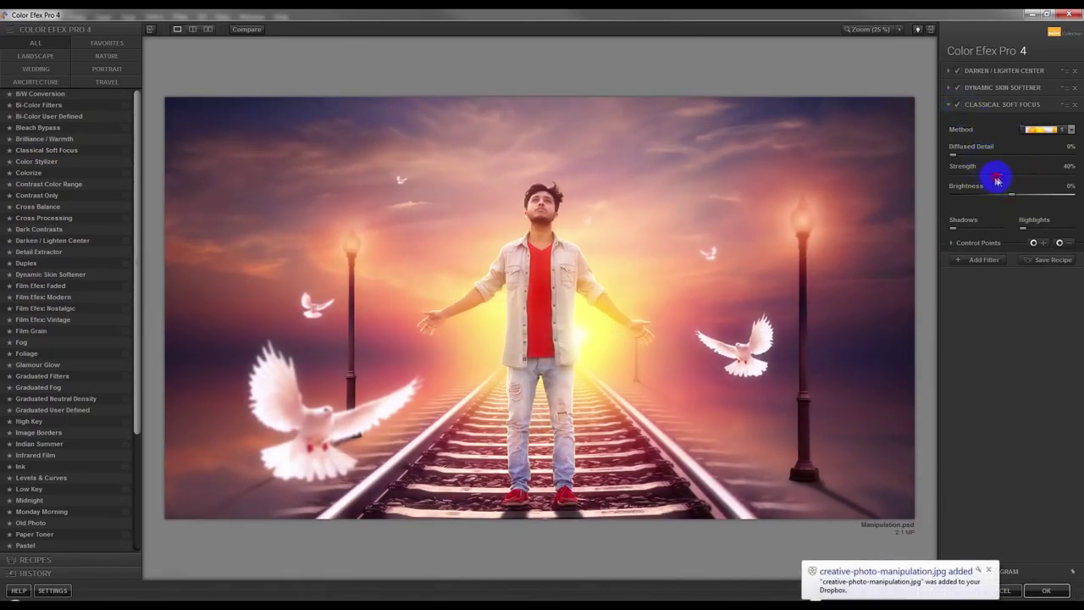
mouse_move(997, 181)
left_mouse_down()
mouse_move(970, 180)
mouse_move(1017, 174)
mouse_move(984, 173)
left_mouse_up()
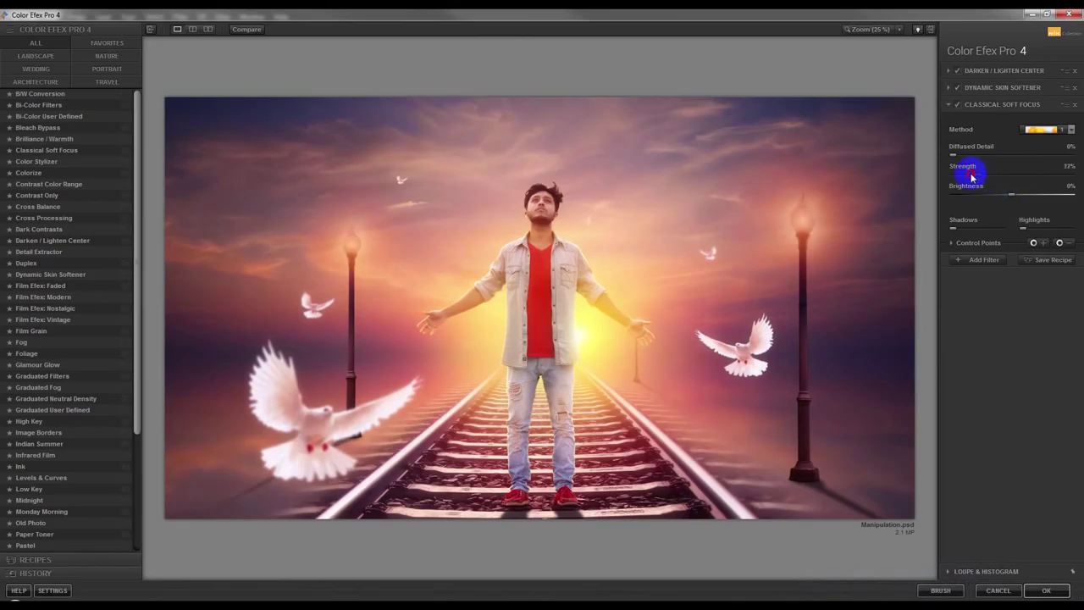
left_click(958, 106)
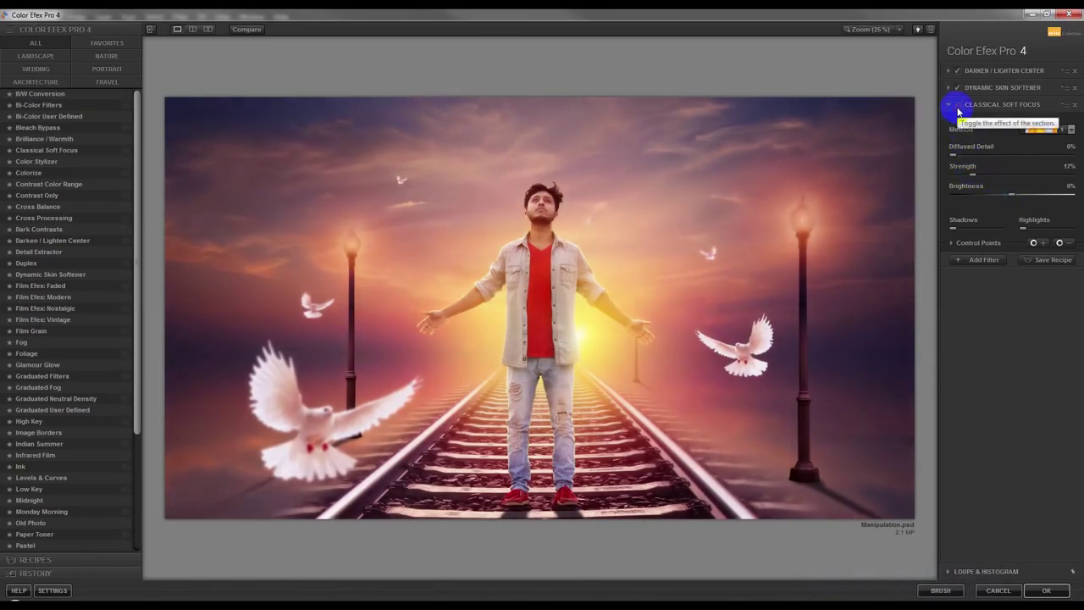
left_click(958, 107)
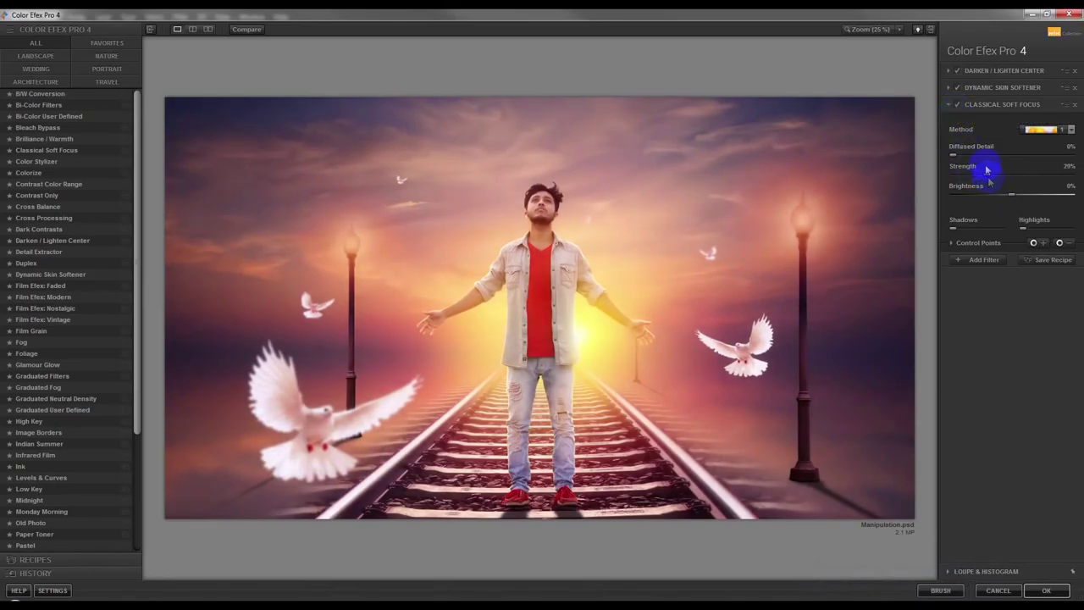
Step: Try a second Darken / Lighten Center filter with Center Size 87%, compare its effect, and remove it from the stack
left_click(956, 260)
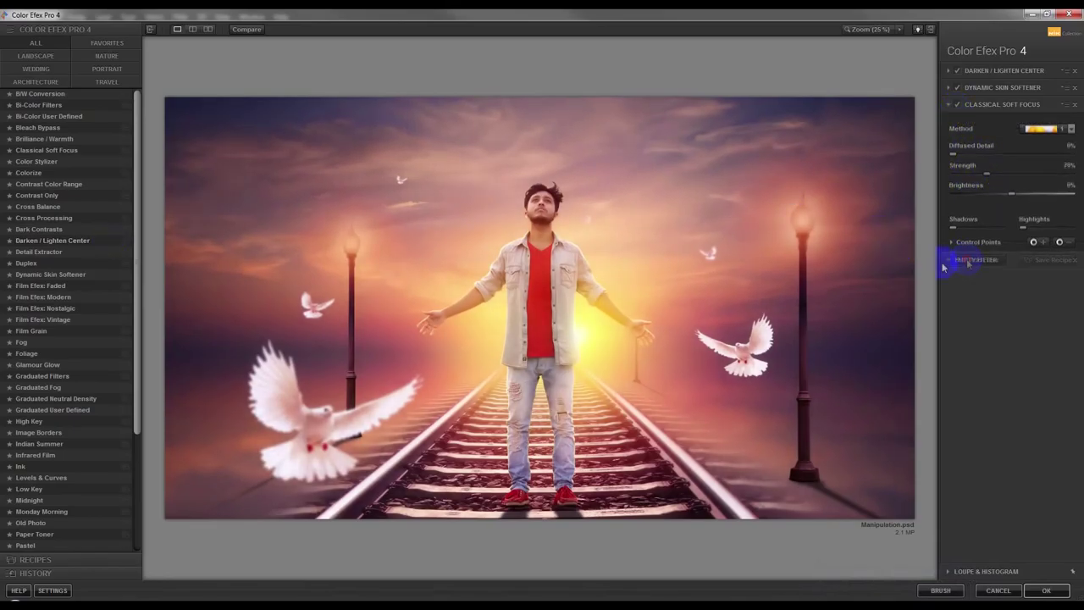
left_click(61, 245)
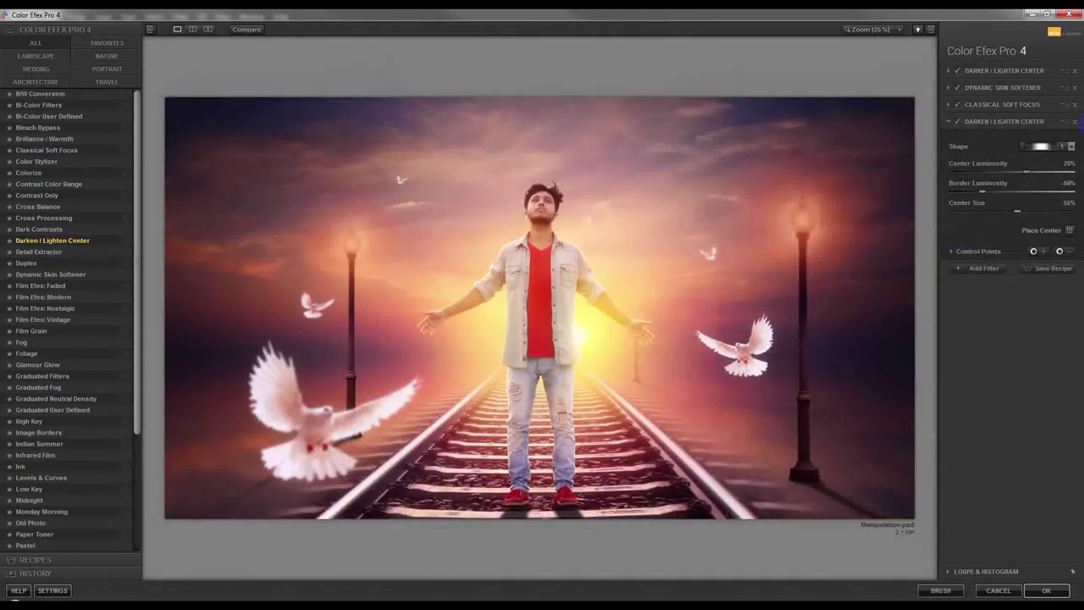
left_click(958, 123)
left_click(958, 123)
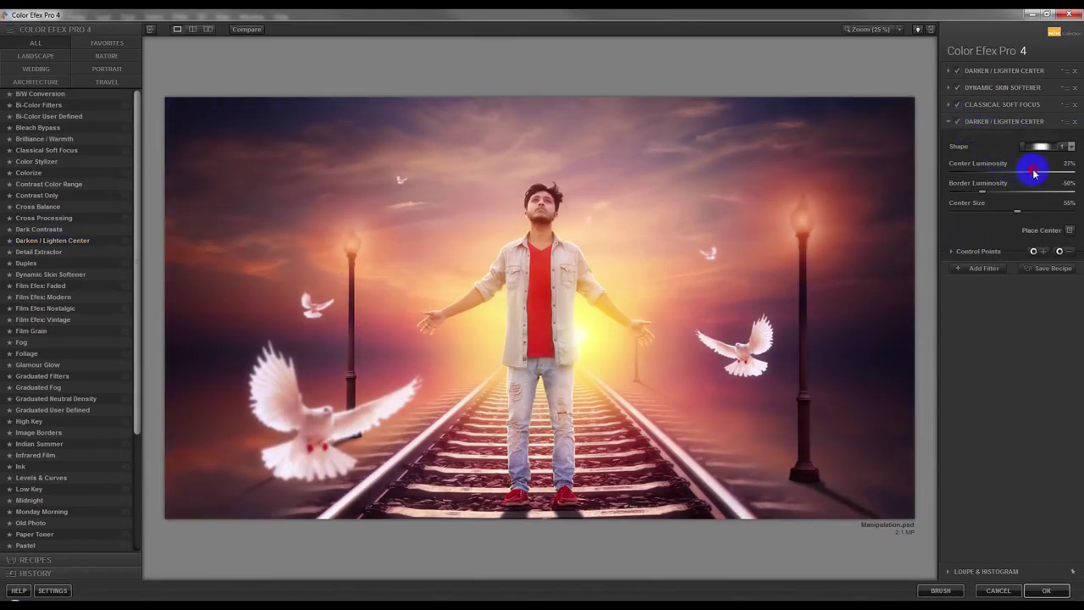
left_click_drag(1034, 172, 1048, 172)
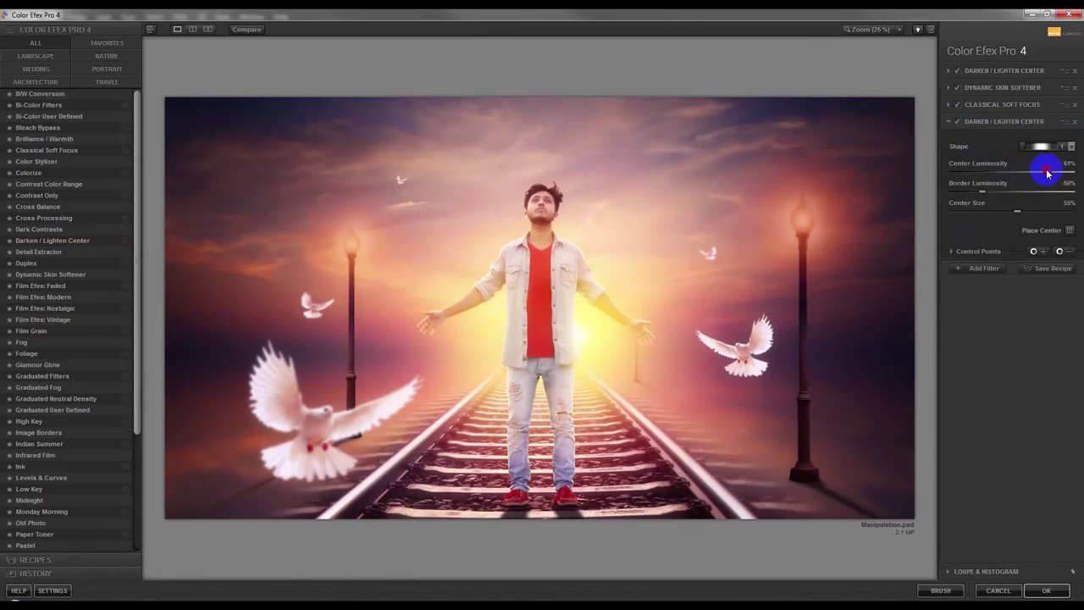
mouse_move(1043, 191)
left_mouse_down()
mouse_move(1014, 198)
mouse_move(1027, 181)
left_mouse_up()
left_click(982, 192)
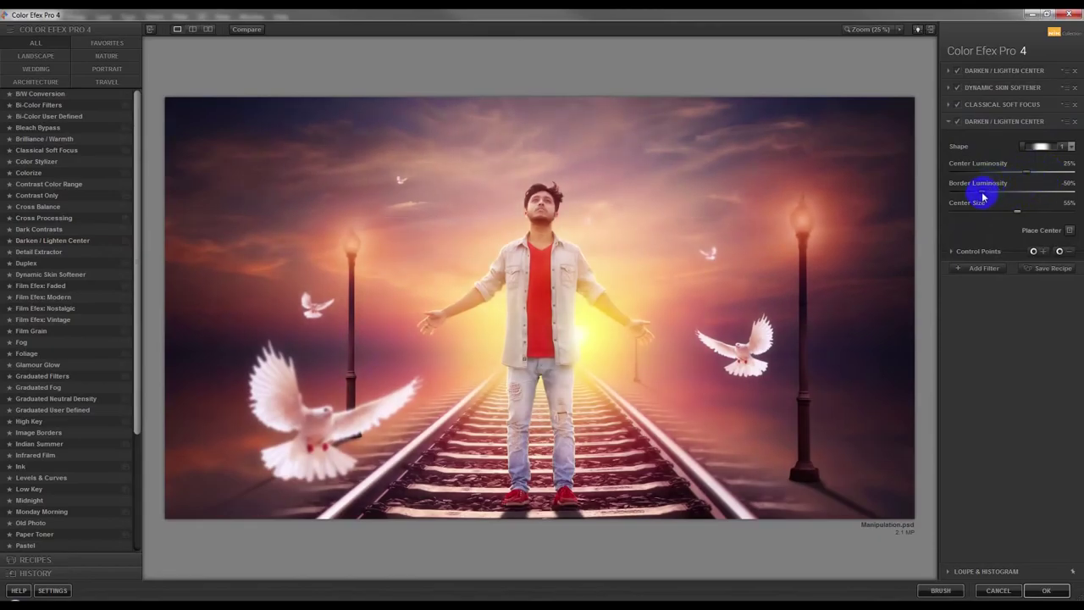
left_click_drag(971, 196, 1008, 173)
double_click(1008, 174)
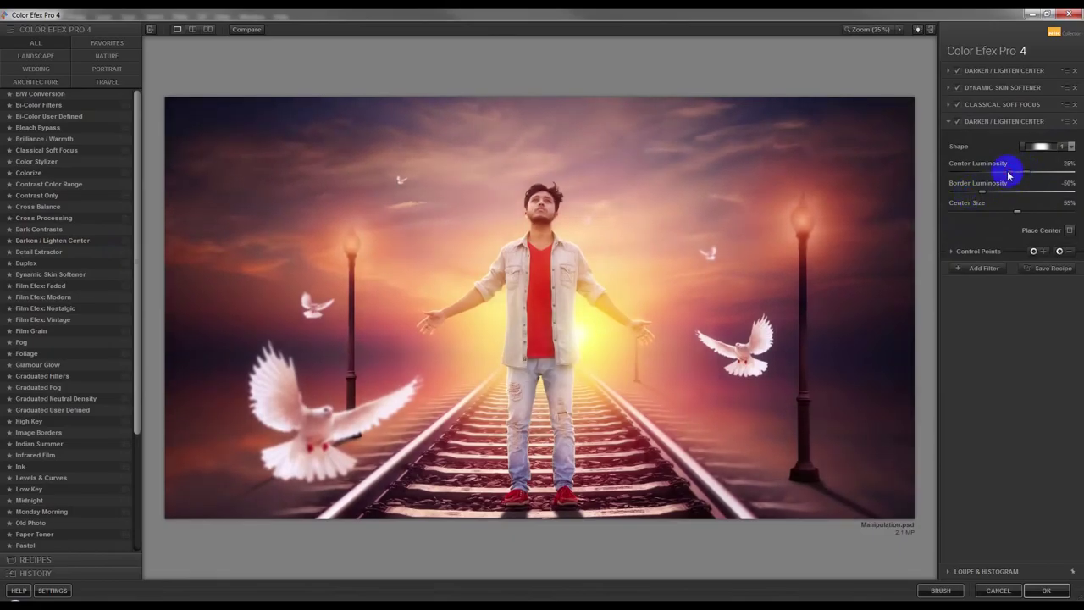
left_click_drag(996, 216, 1019, 217)
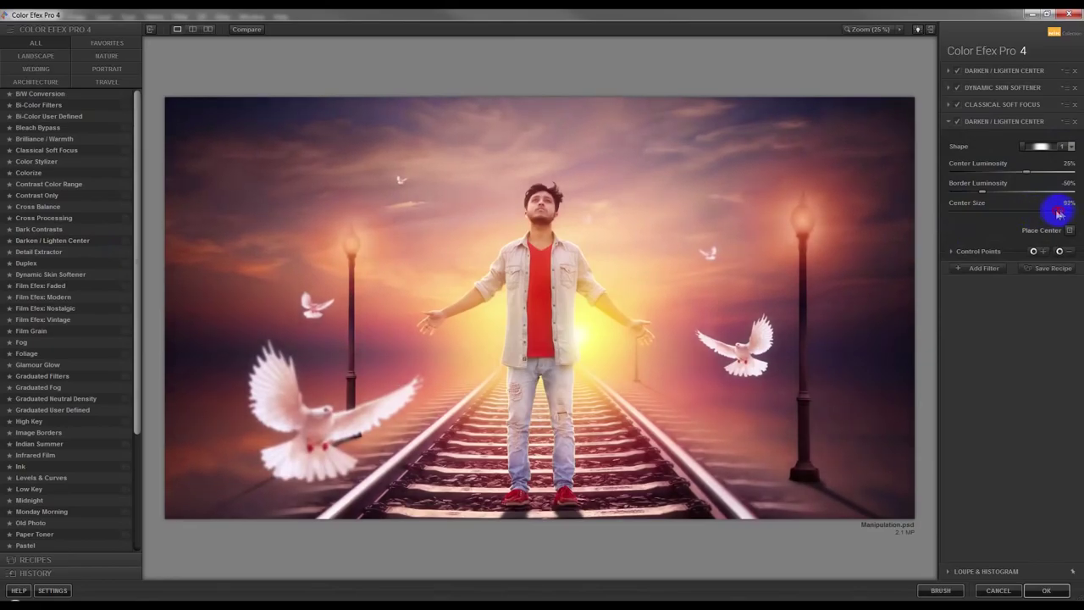
left_click(958, 122)
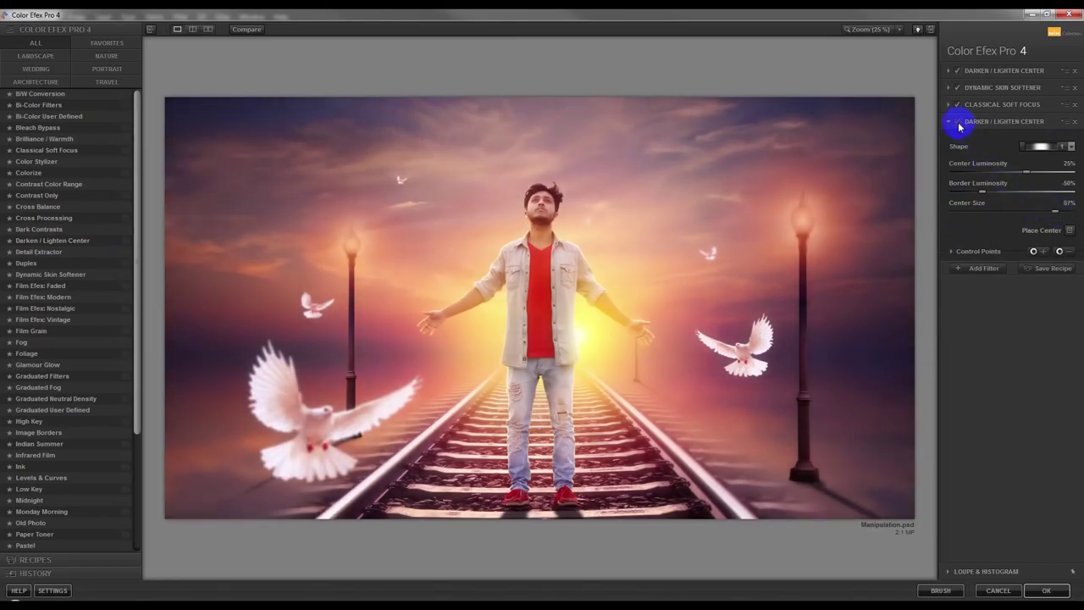
left_click(957, 122)
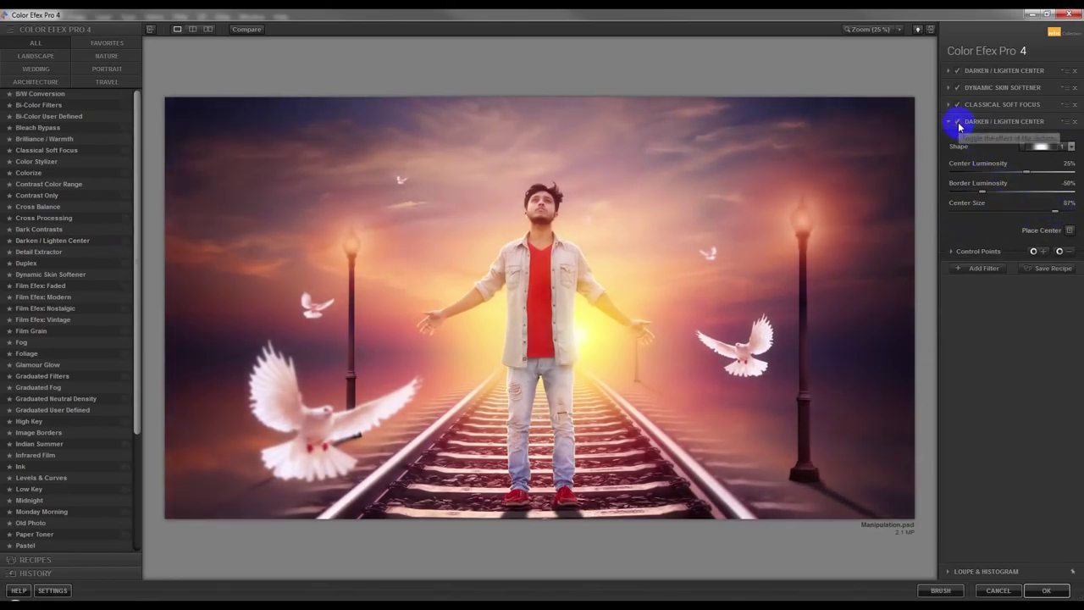
left_click(1075, 122)
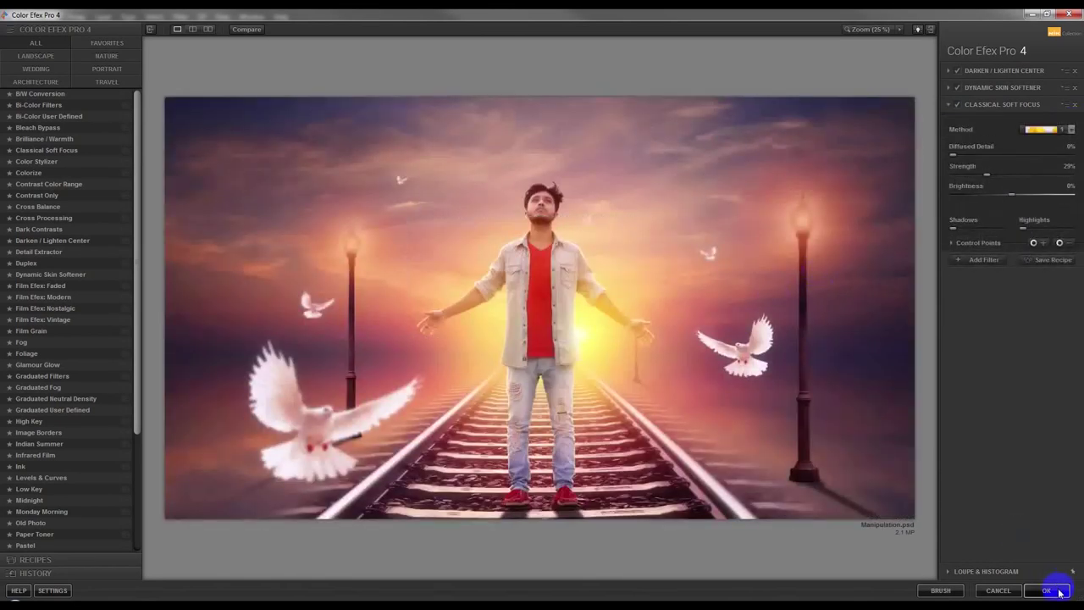
Step: Apply the Color Efex Pro 4 filter stack to the image and duplicate the resulting layer
left_click(1059, 592)
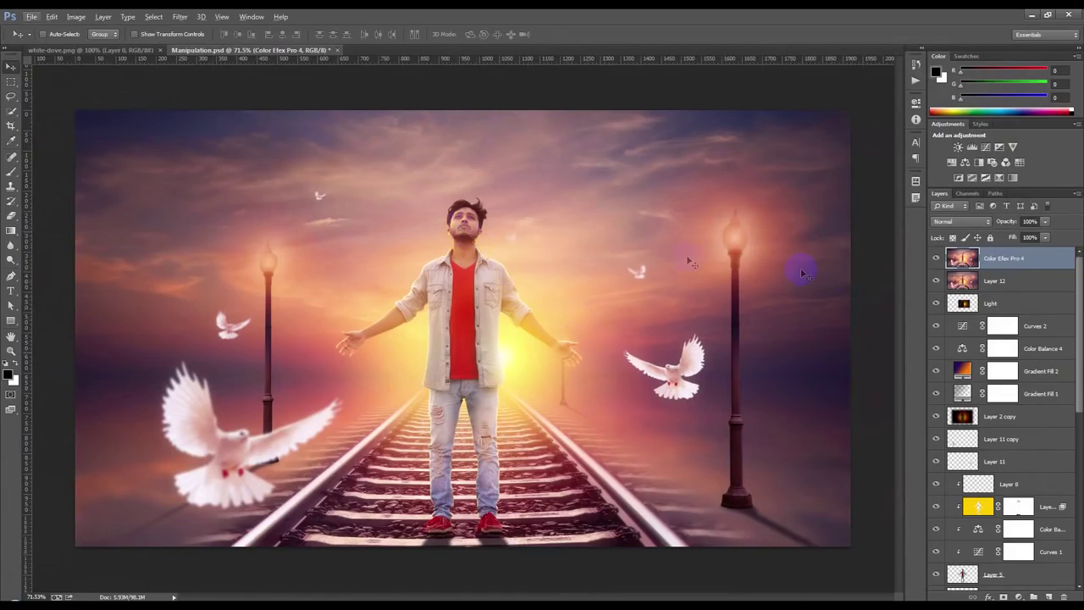
scroll(471, 225, "up", 10)
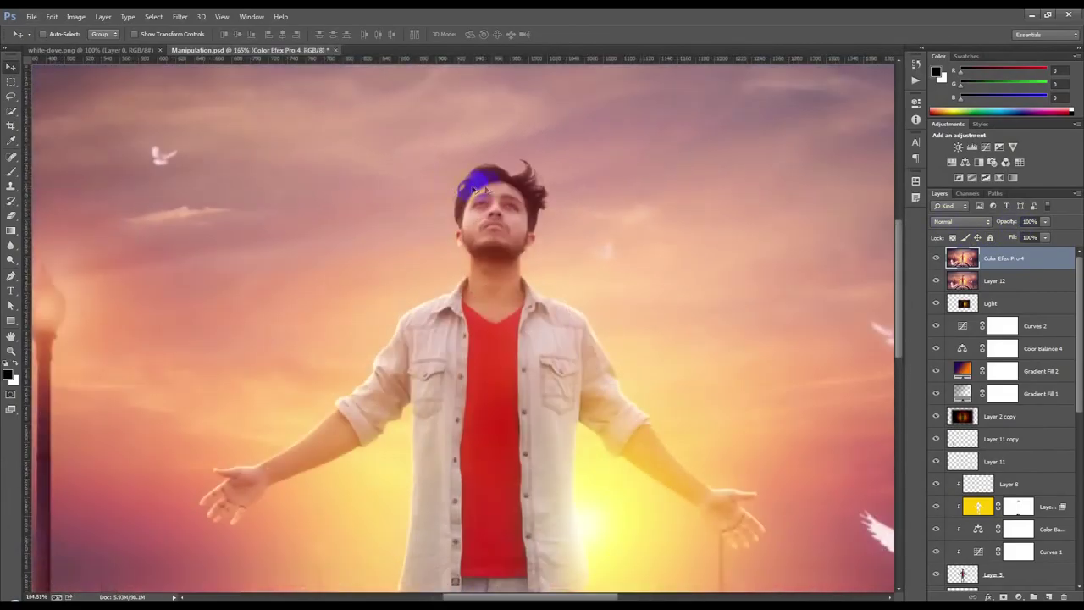
key("ctrl+j")
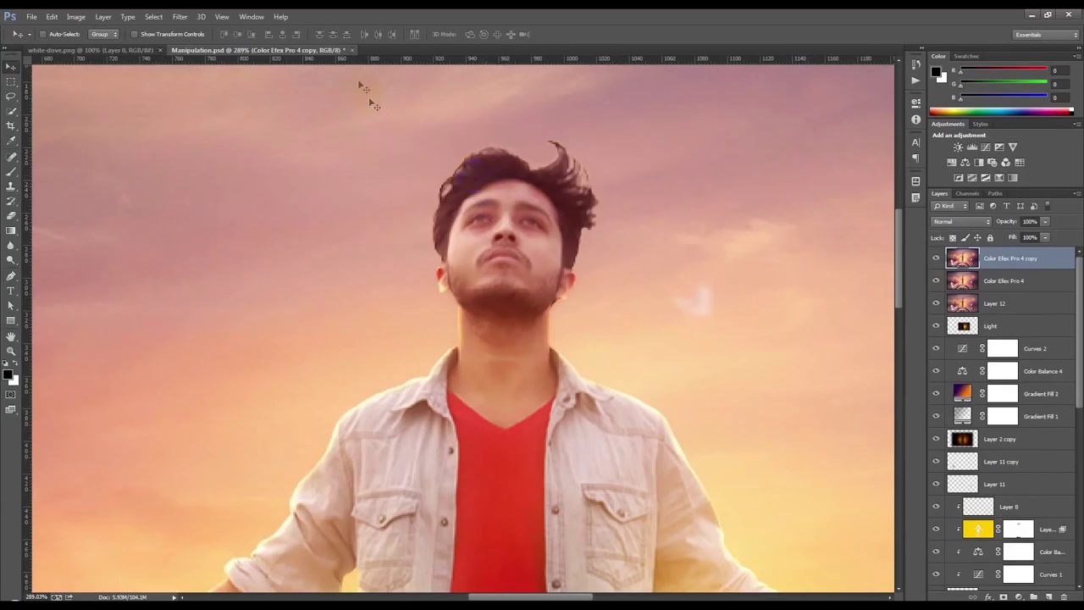
left_click(178, 17)
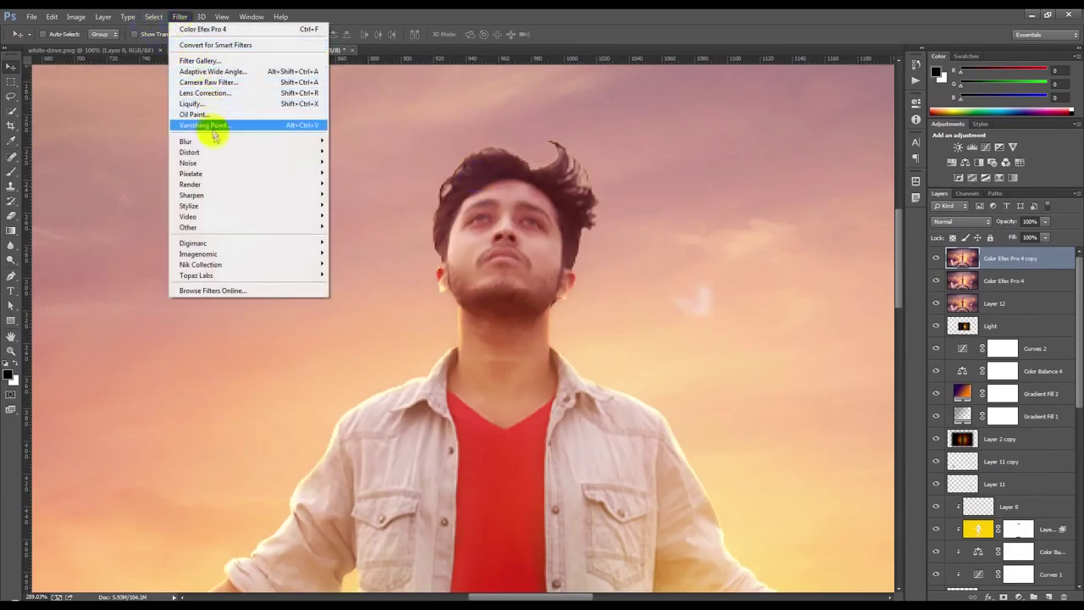
left_click(208, 104)
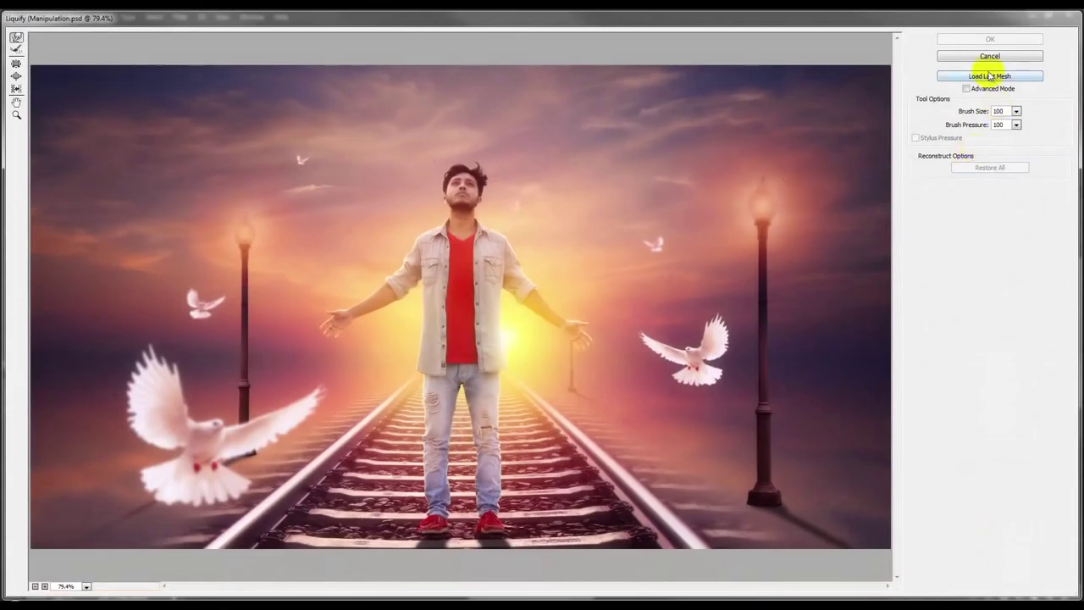
left_click(990, 39)
Step: Apply Oil Paint to the duplicated layer with Stylization 1.83, Cleanliness 0, Scale 0.15 and Shine 0
left_click(190, 15)
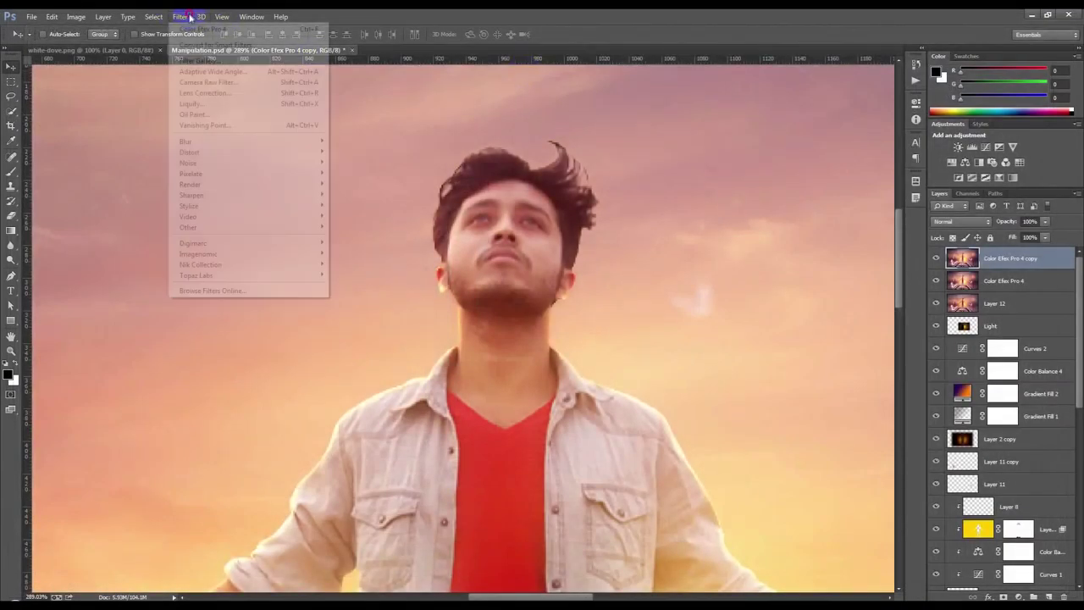
left_click(197, 114)
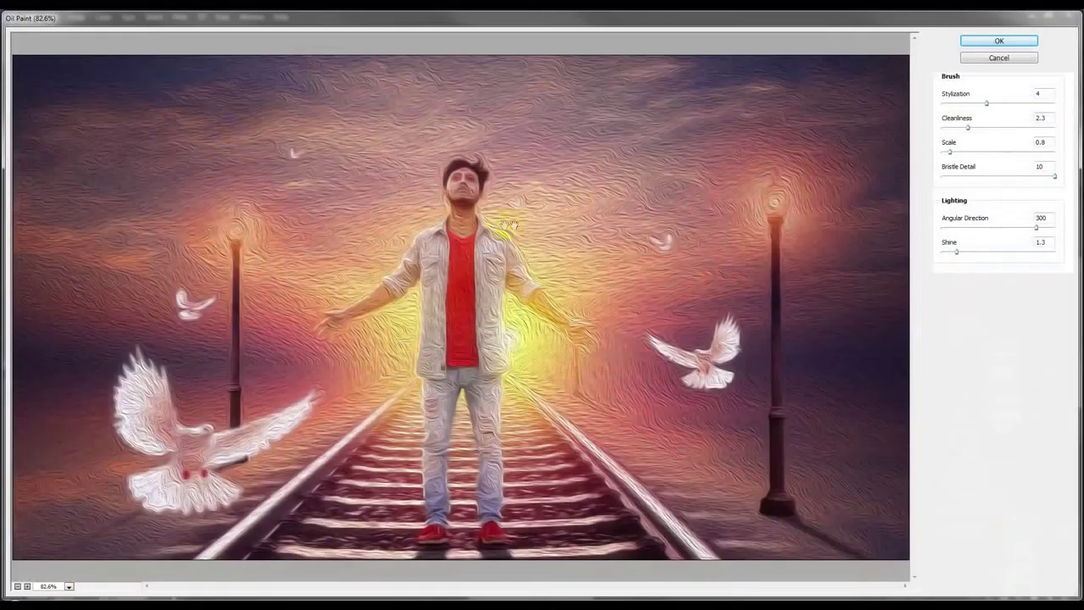
left_click_drag(956, 251, 939, 256)
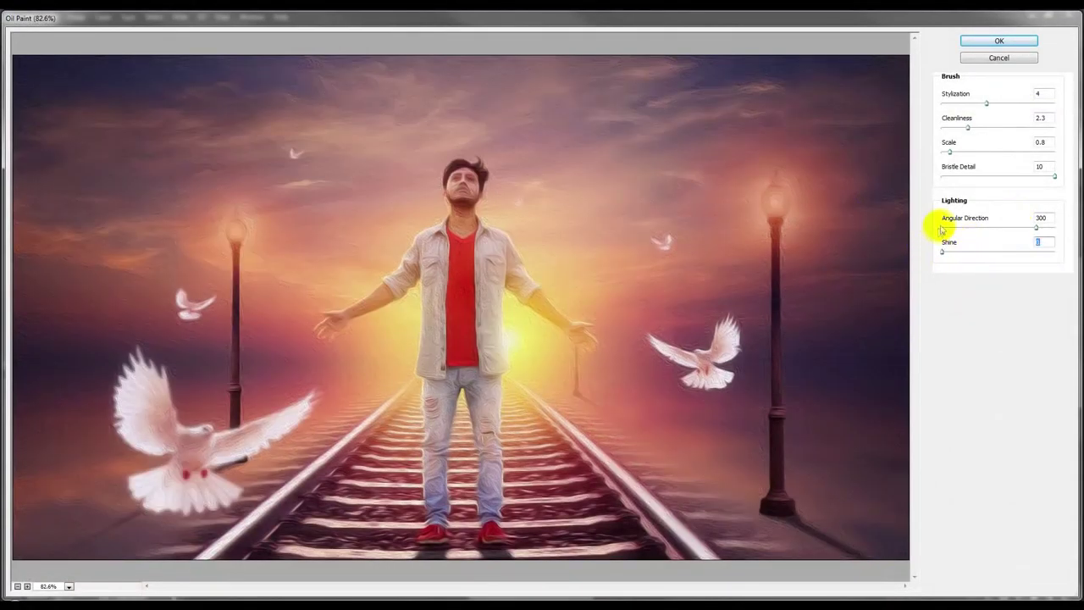
left_click_drag(950, 150, 942, 151)
left_click_drag(986, 103, 960, 106)
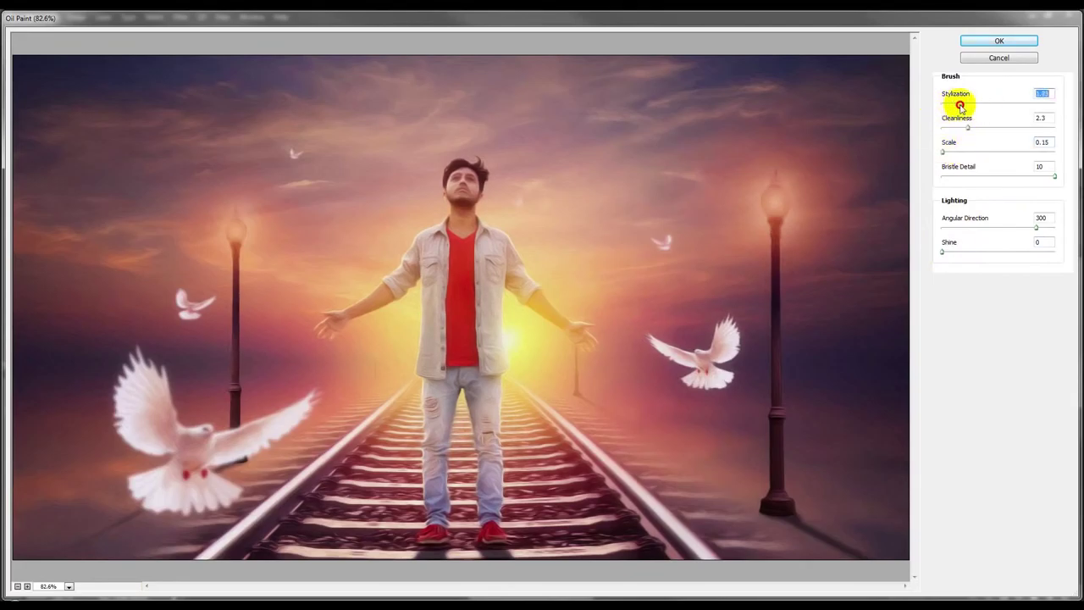
left_click_drag(968, 128, 940, 129)
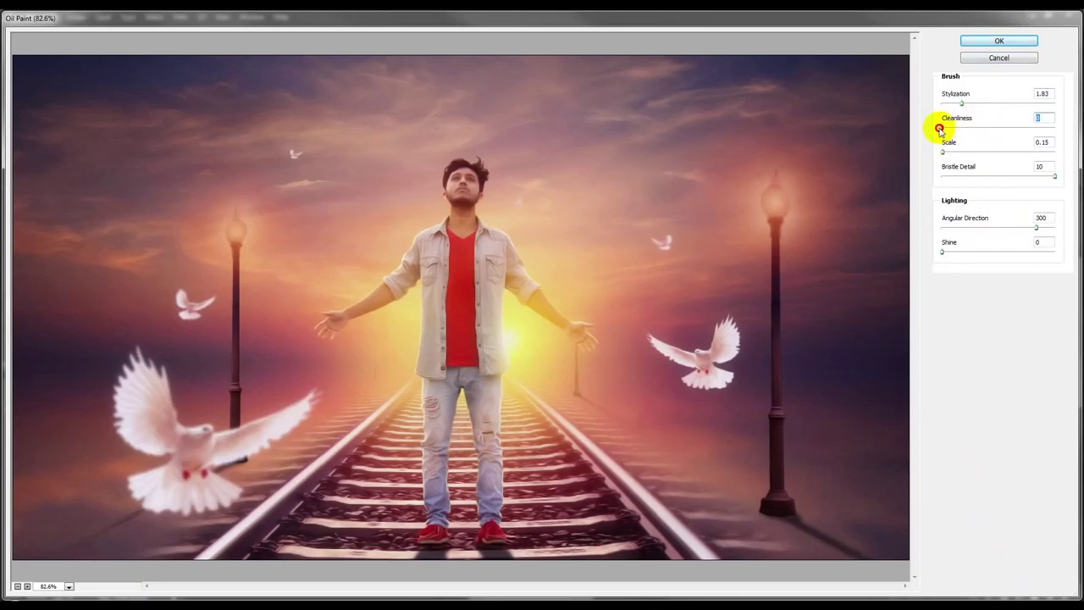
left_click(988, 43)
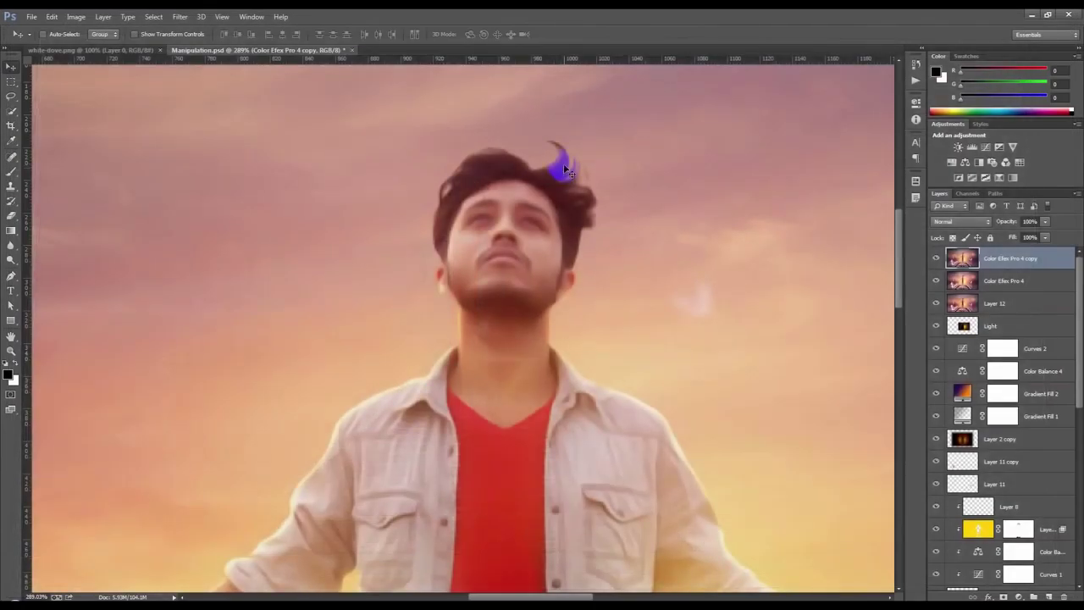
Step: Add a layer mask to the oil-painted copy and invert it to black to hide the effect
scroll(567, 172, "up", 2)
left_click(1003, 596)
key("ctrl+i")
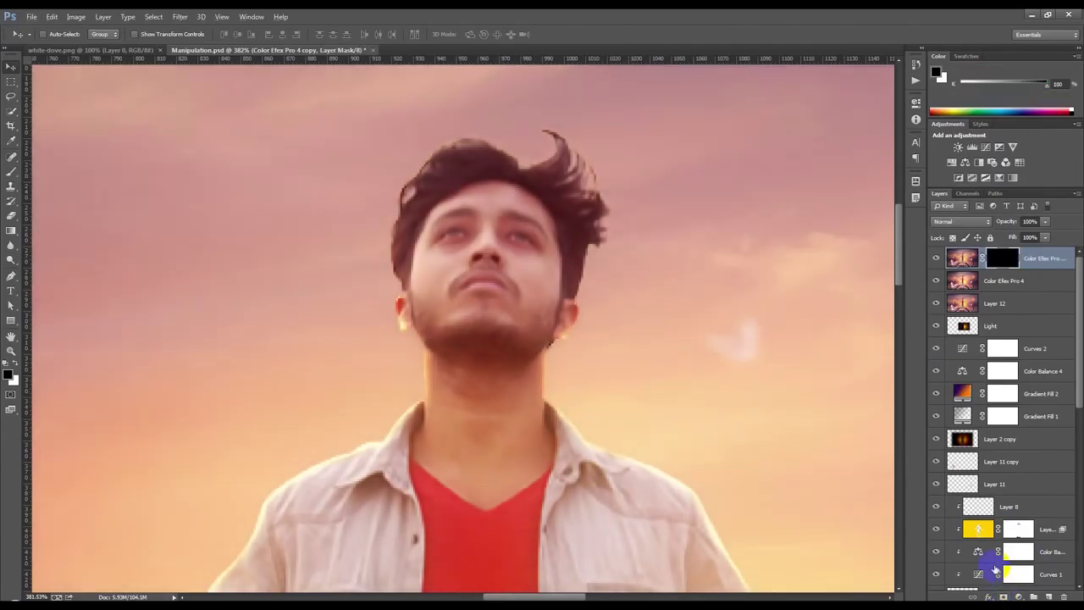
Step: Paint white on the mask with a small brush to reveal the oil-paint smoothing over the man's hair and beard edges
scroll(351, 186, "up", 1)
left_click(12, 172)
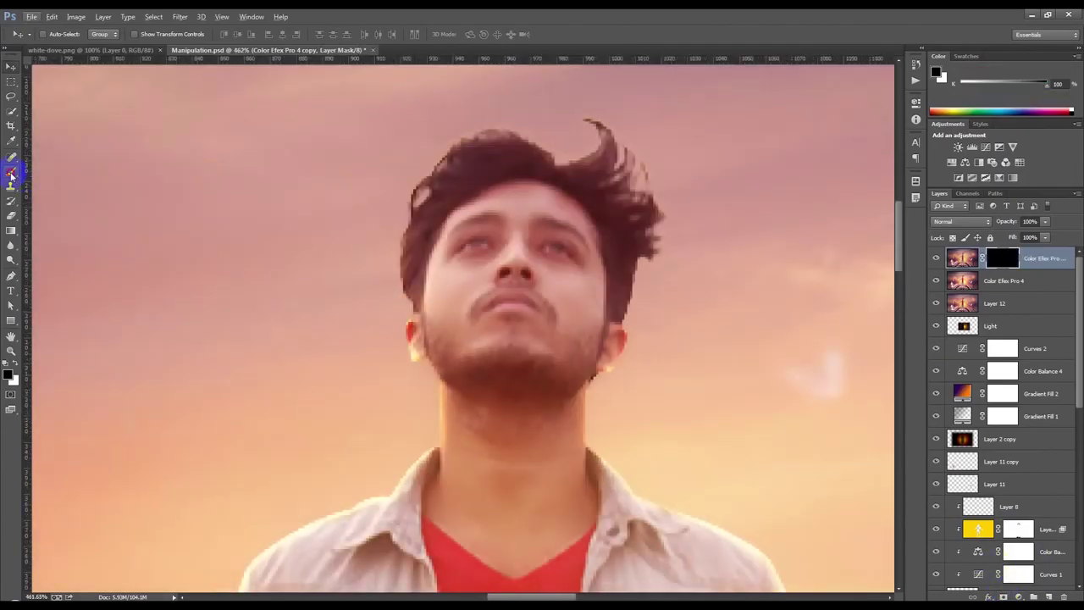
left_click_drag(397, 177, 348, 236)
mouse_move(549, 254)
left_mouse_down()
mouse_move(564, 294)
mouse_move(579, 263)
mouse_move(599, 296)
left_mouse_up()
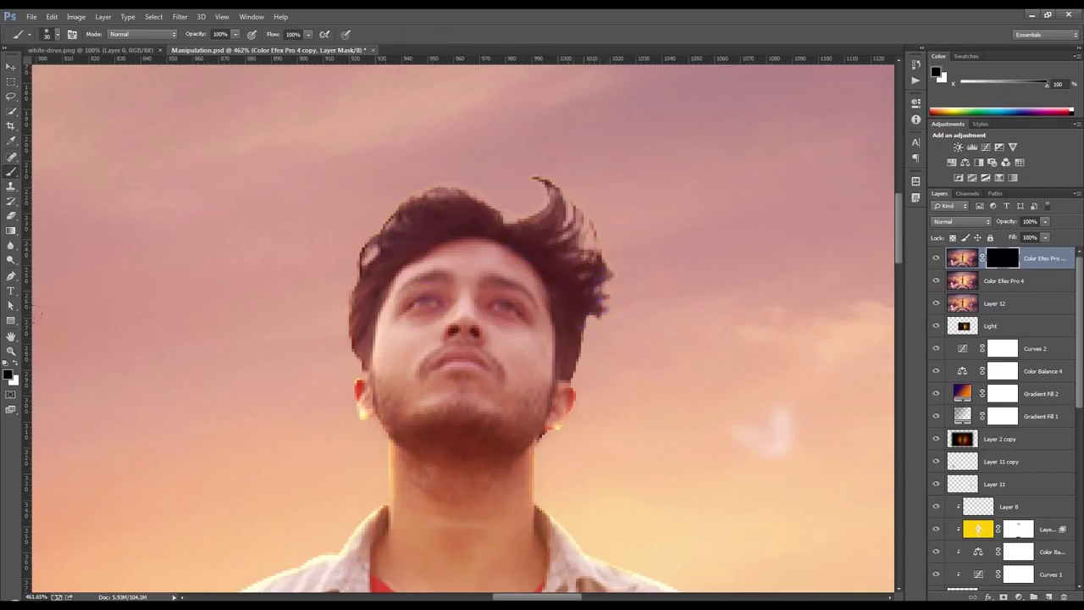
left_click(15, 362)
left_click(606, 246)
left_click(604, 215)
mouse_move(604, 215)
left_mouse_down()
mouse_move(539, 178)
mouse_move(315, 200)
mouse_move(340, 226)
mouse_move(424, 242)
mouse_move(368, 278)
mouse_move(359, 234)
mouse_move(356, 356)
mouse_move(392, 402)
mouse_move(445, 429)
mouse_move(452, 414)
mouse_move(515, 414)
mouse_move(445, 449)
mouse_move(466, 465)
mouse_move(420, 480)
mouse_move(533, 466)
left_mouse_up()
left_click(539, 431)
mouse_move(540, 430)
left_mouse_down()
mouse_move(564, 366)
mouse_move(557, 320)
mouse_move(491, 240)
mouse_move(387, 249)
mouse_move(611, 307)
left_mouse_up()
Step: Enlarge the brush to 70 and paint more of the oil-paint effect on the mask around the man's head and neck
scroll(621, 312, "down", 5)
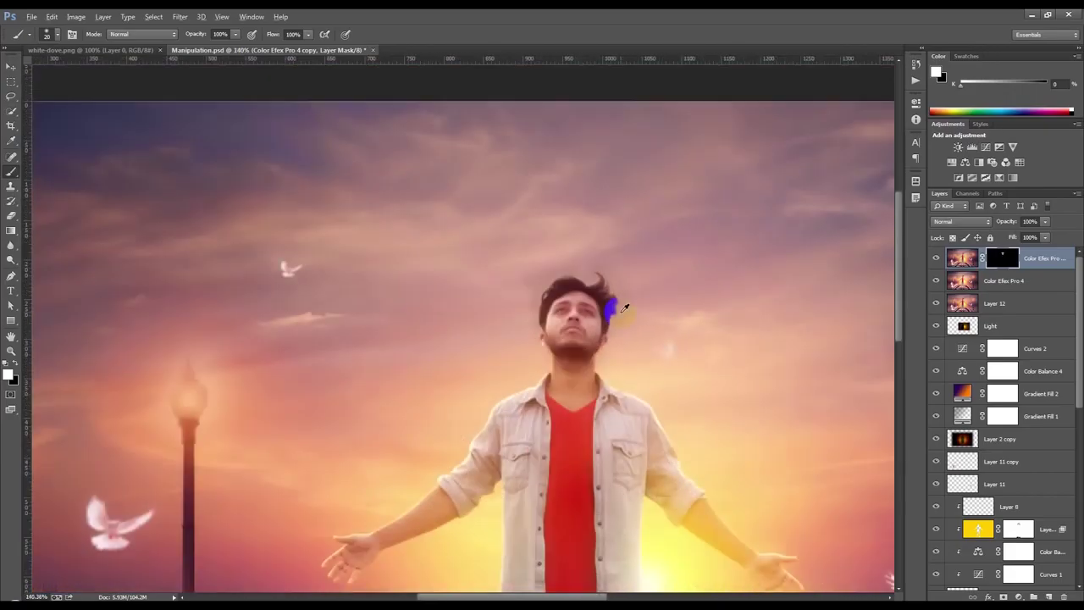
scroll(624, 310, "up", 2)
mouse_move(624, 314)
left_mouse_down()
mouse_move(511, 254)
mouse_move(484, 296)
mouse_move(489, 344)
mouse_move(527, 391)
mouse_move(617, 369)
mouse_move(620, 390)
mouse_move(556, 420)
left_mouse_up()
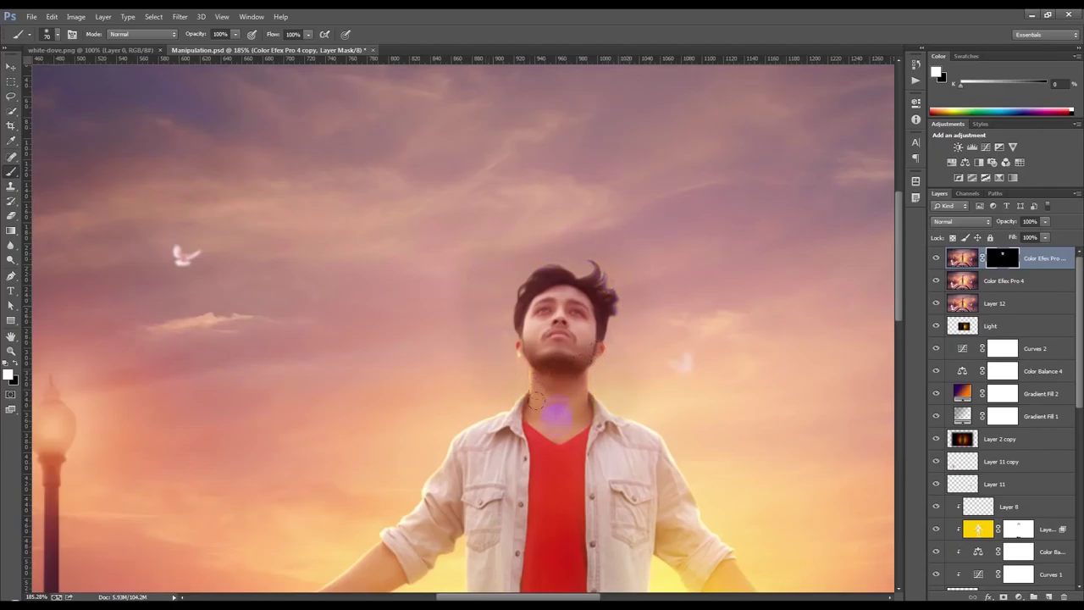
left_click(1007, 258)
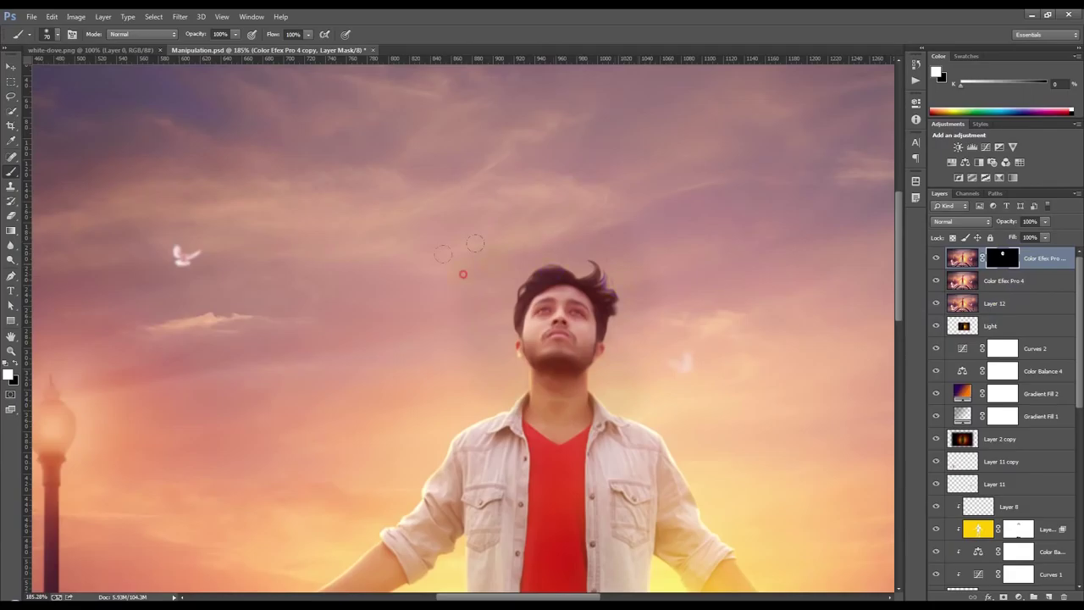
mouse_move(443, 361)
left_mouse_down()
mouse_move(566, 181)
mouse_move(727, 249)
left_mouse_up()
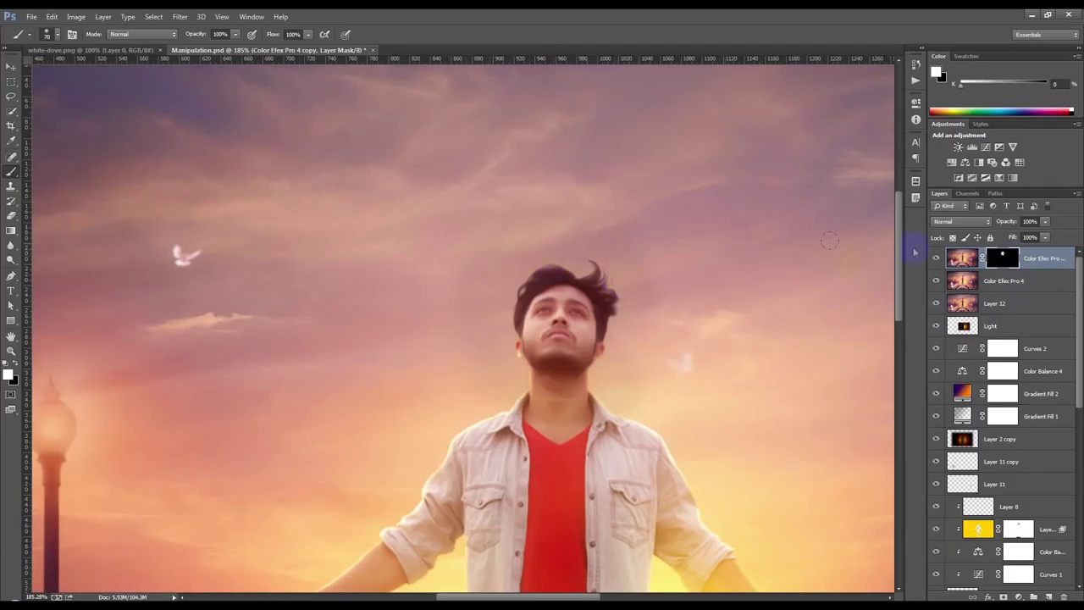
Step: Lower the opacity of the masked oil-paint layer to 64% and compare the result by toggling its visibility
left_click(1002, 220)
left_click_drag(990, 221, 986, 221)
left_click(935, 260)
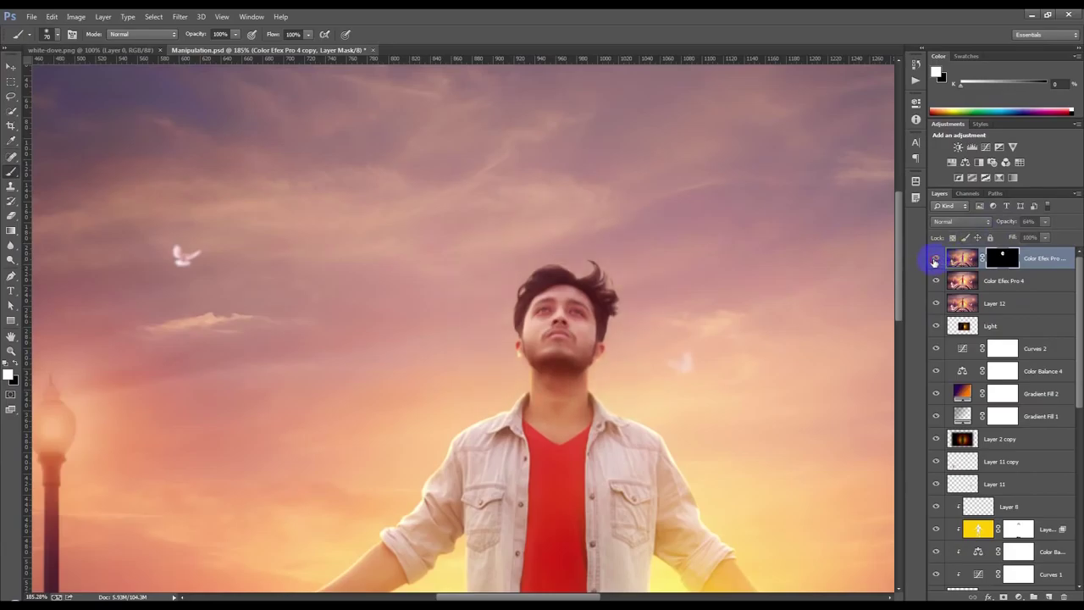
Step: Try the Screen blend mode on the masked oil-paint layer, and set it back to Normal
left_click(971, 222)
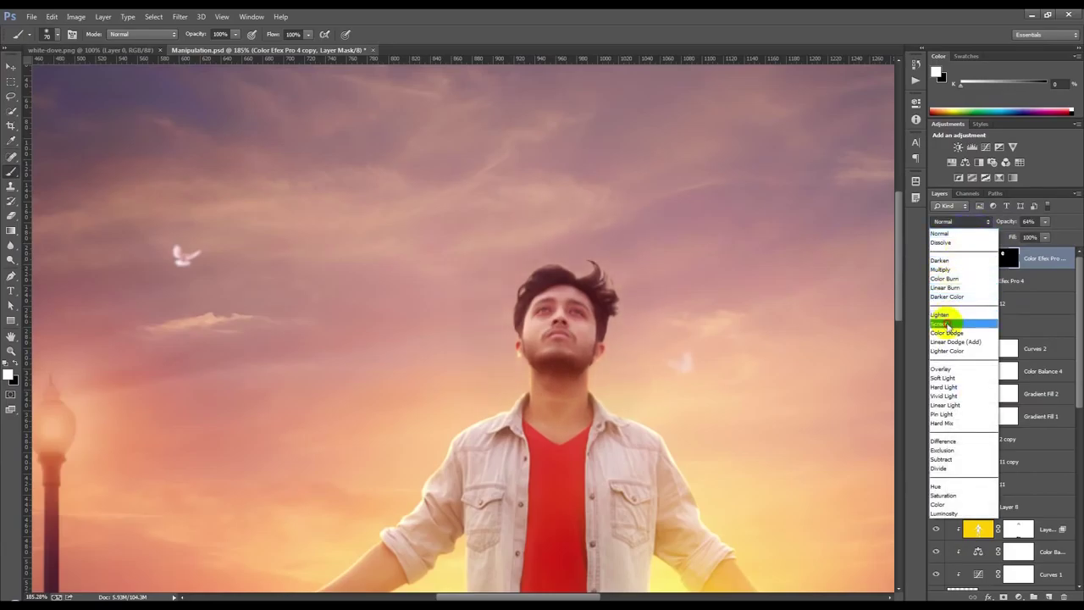
left_click(944, 324)
left_click(969, 222)
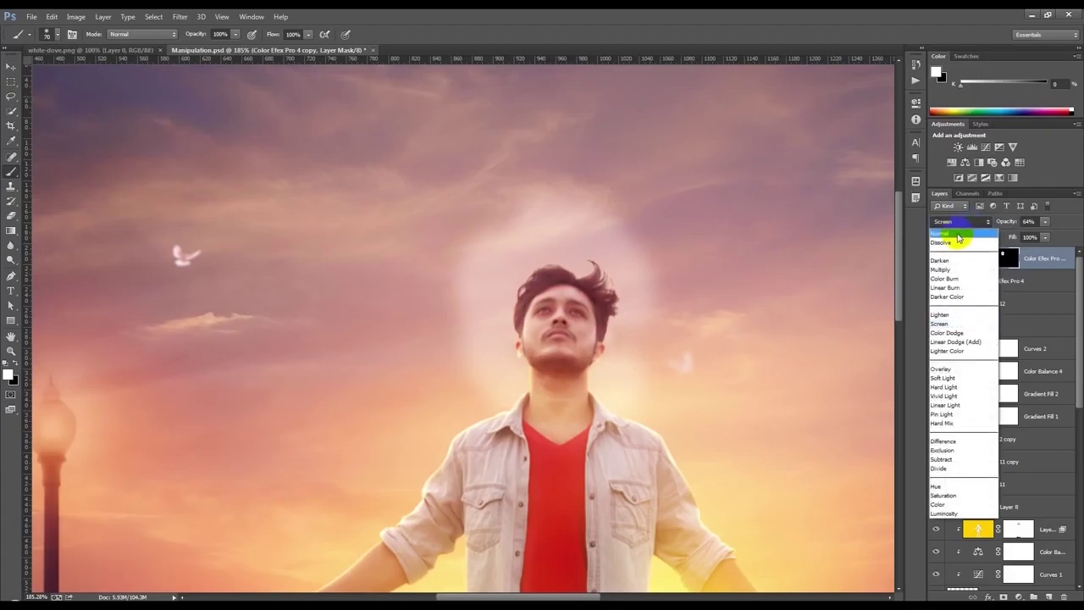
left_click(957, 238)
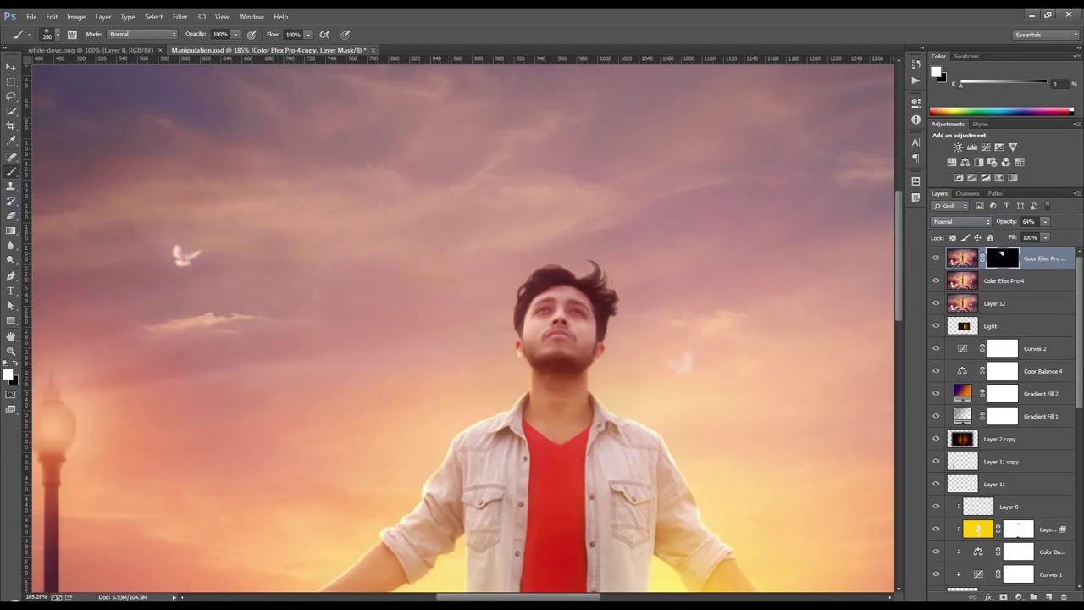
Step: Touch up the oil-paint mask around the man's head with black, and paint white over his hair with a brush reduced to 50
left_click(15, 361)
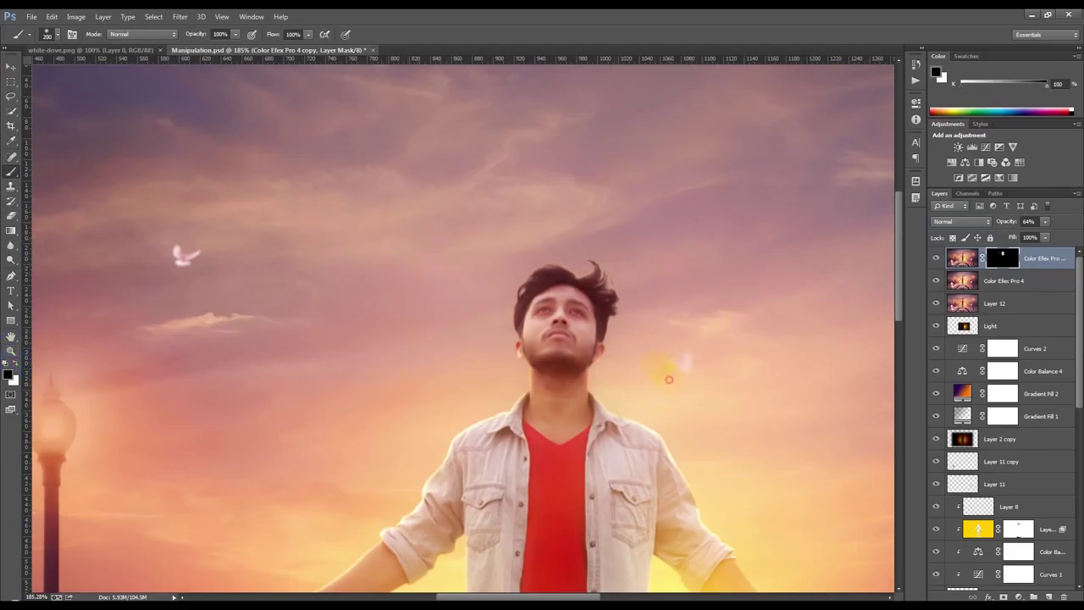
scroll(588, 330, "up", 2)
scroll(589, 326, "up", 1)
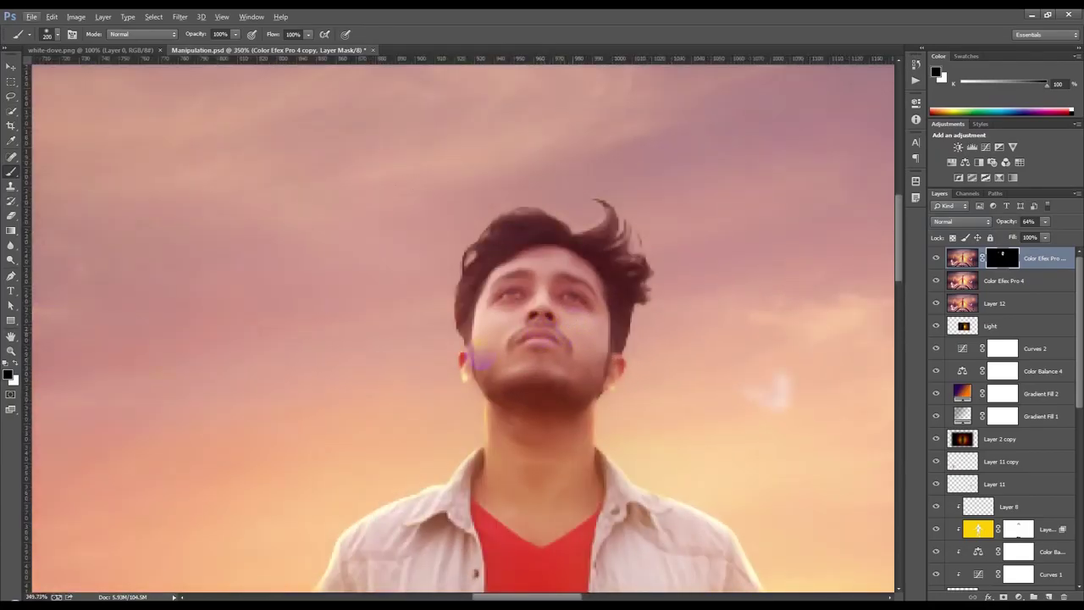
left_click(15, 363)
left_click(525, 272)
left_click_drag(514, 280, 501, 259)
key("bracketleft")
key("bracketleft")
left_click(491, 259)
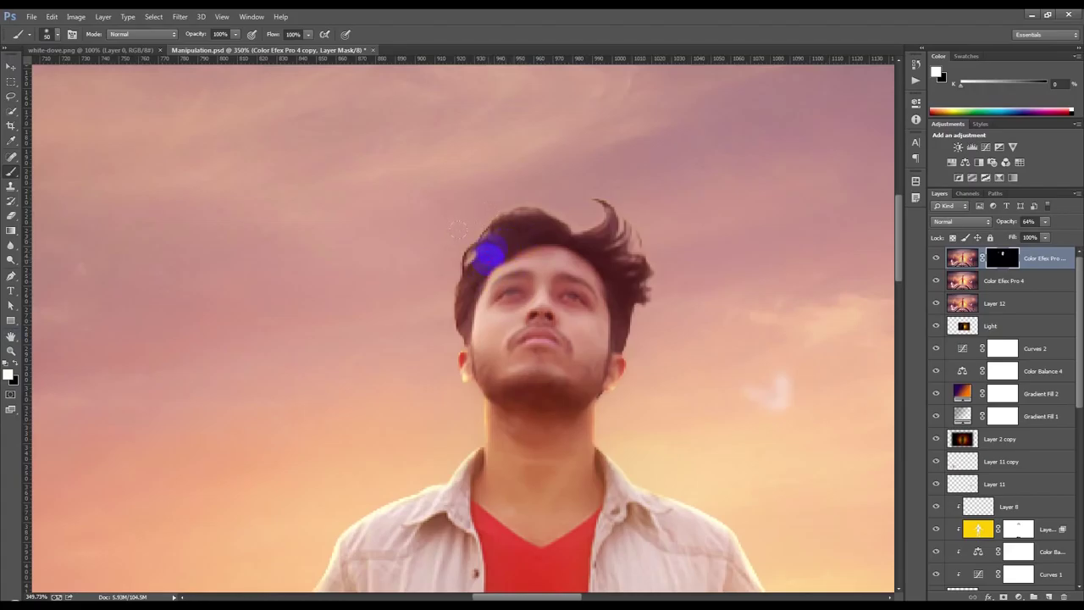
Step: Set the opacity of the masked oil-paint layer to 69%
left_click(251, 35)
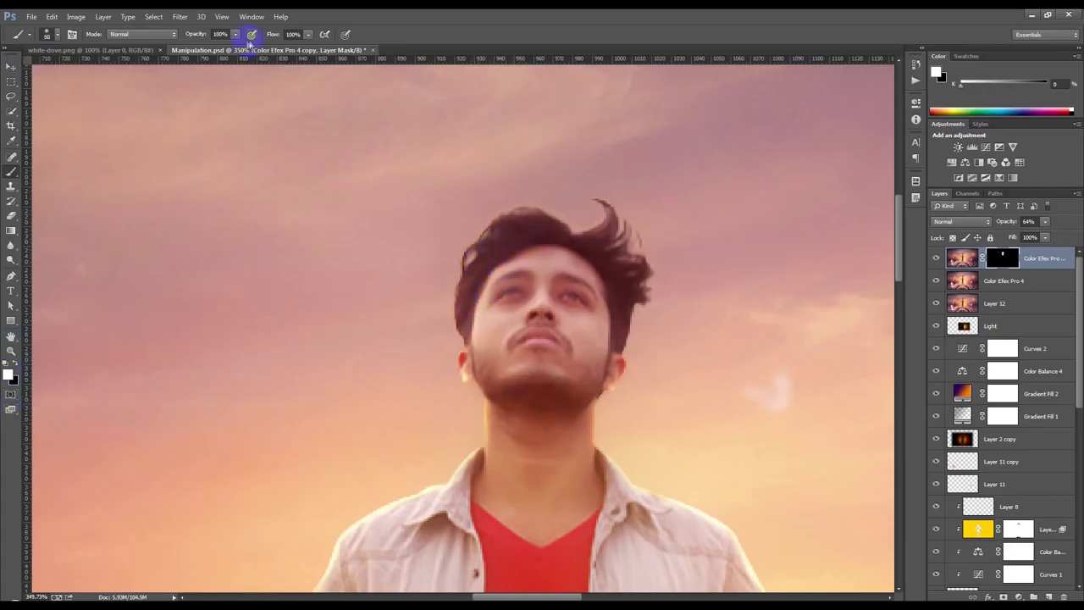
left_click(1031, 221)
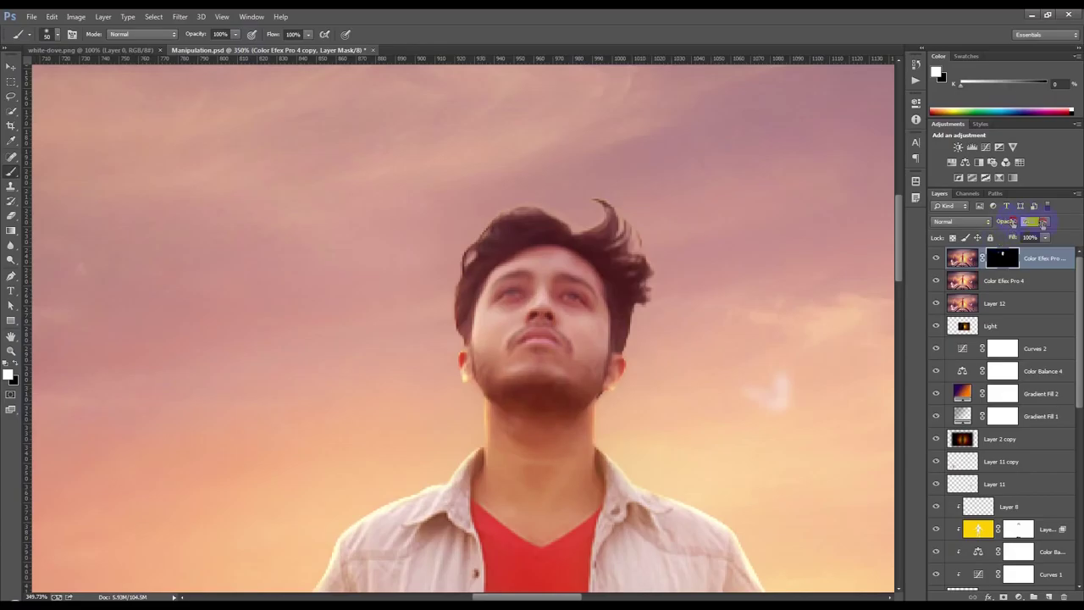
type("100")
key("Return")
left_click_drag(1012, 222, 987, 223)
Step: Paint black on the oil-paint mask over the man's eyes and face with a size 45 brush
left_click(14, 364)
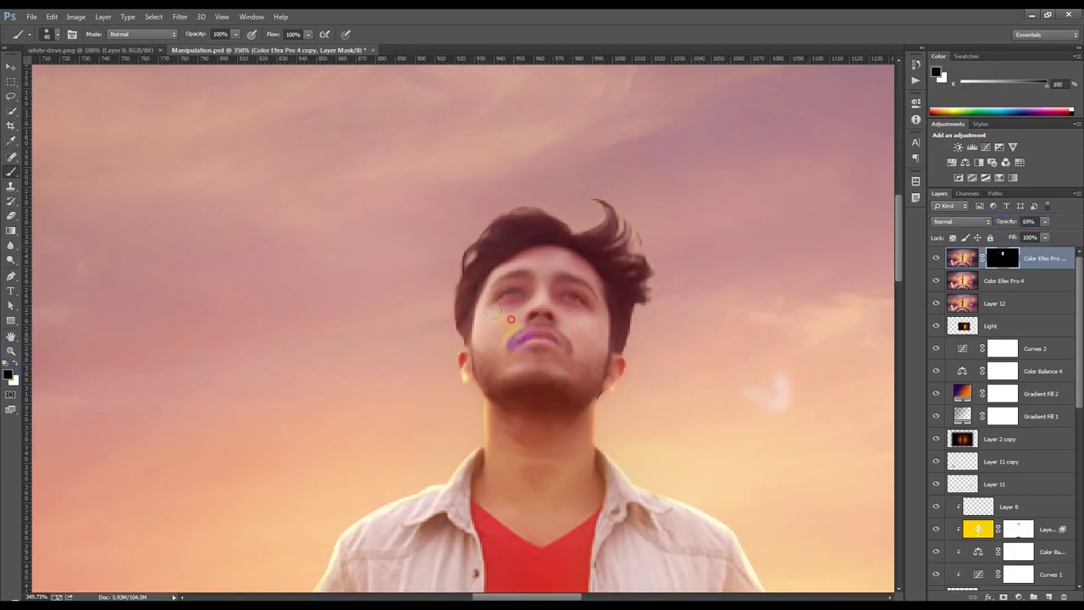
key("bracketleft")
left_click(525, 306)
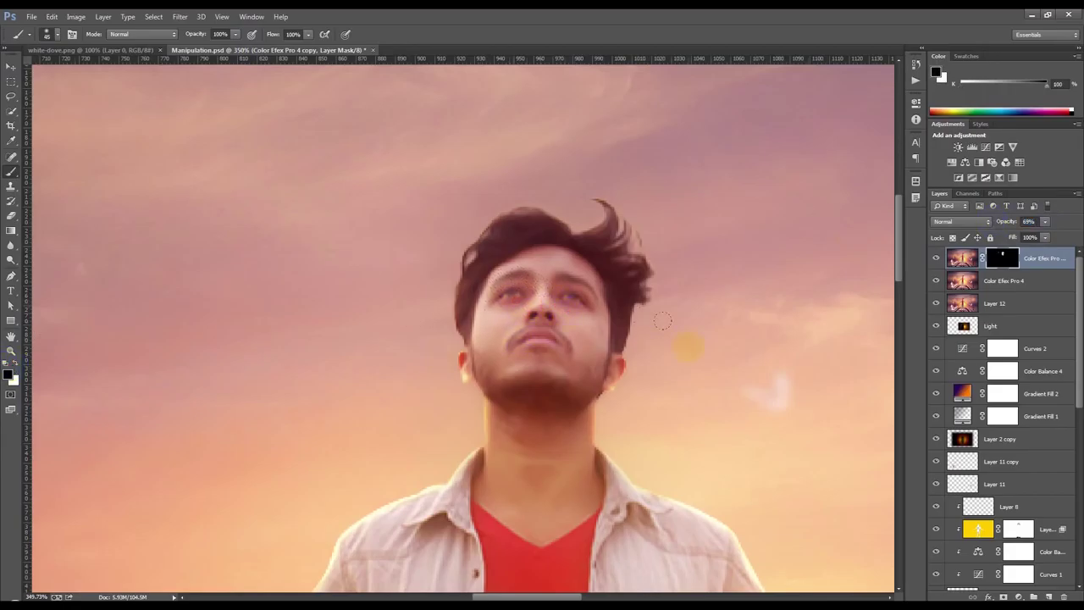
Step: Switch to the Move tool, save the document and check the whole composition
scroll(687, 344, "down", 10)
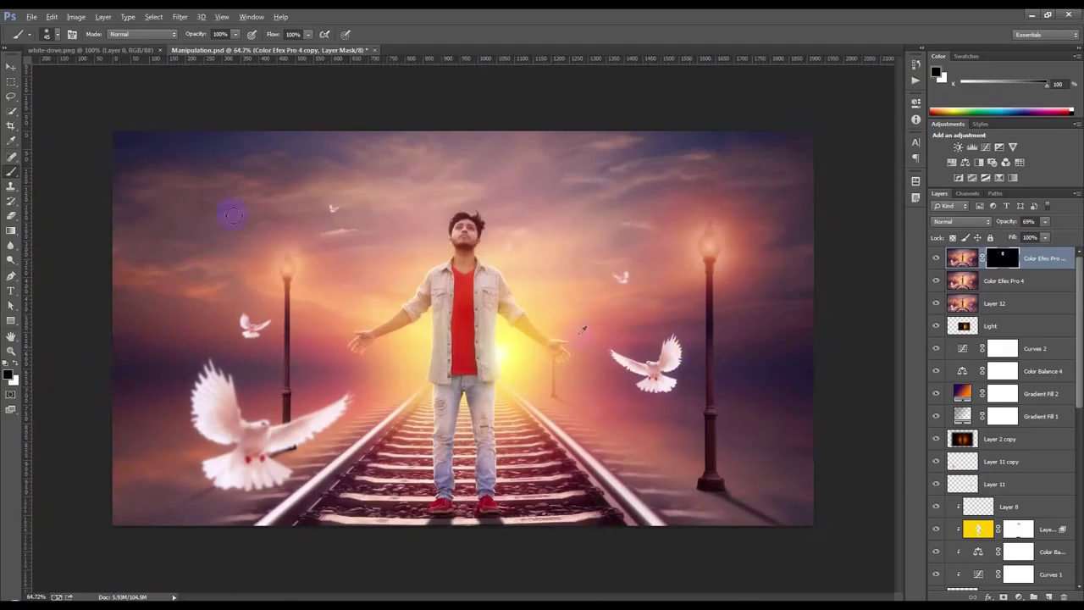
left_click(11, 66)
key("ctrl+s")
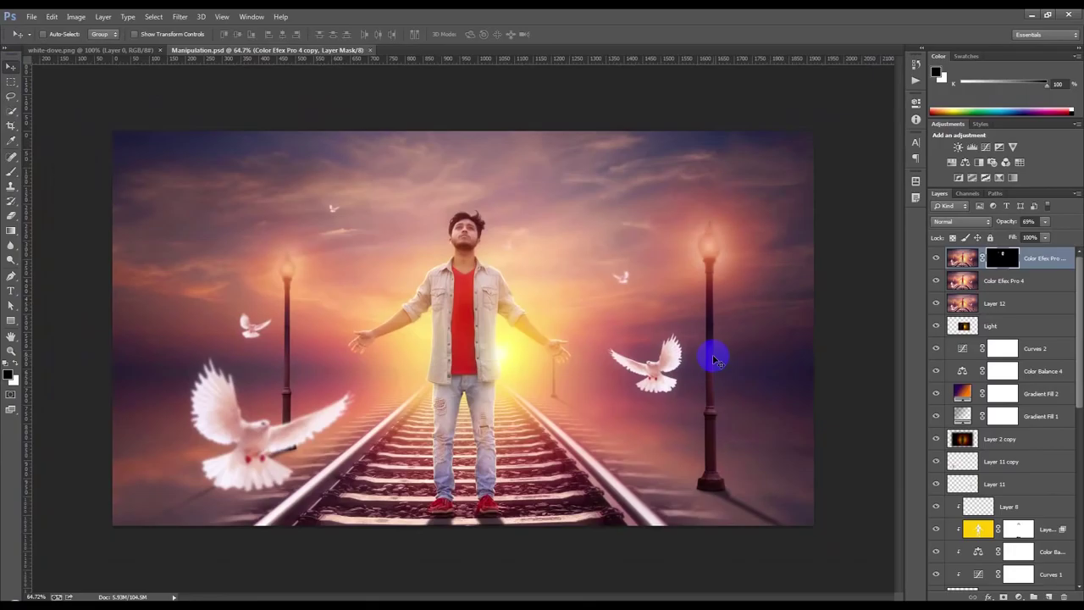
scroll(684, 428, "up", 1)
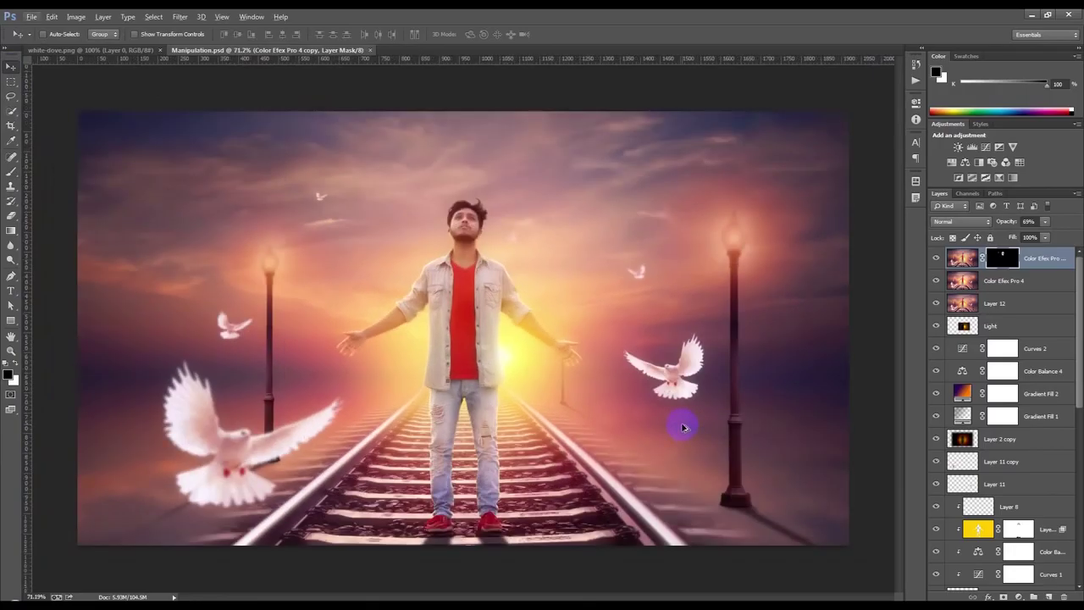
scroll(684, 428, "down", 1)
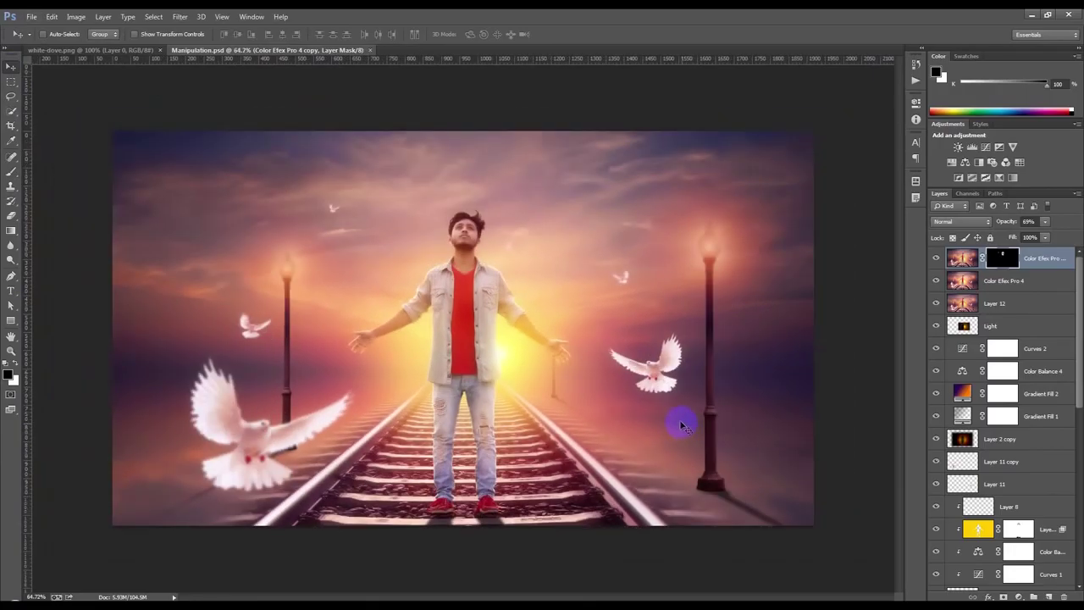
Step: Stamp all visible layers into a new top layer and open it in the Viveza 2 filter
key("ctrl+shift+alt+e")
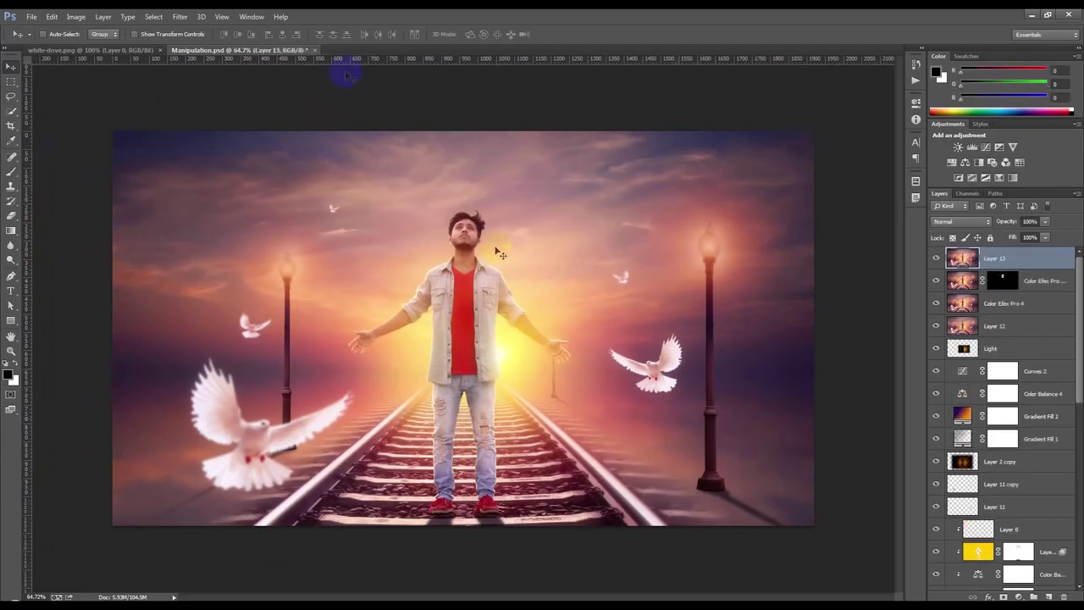
left_click(180, 16)
mouse_move(218, 264)
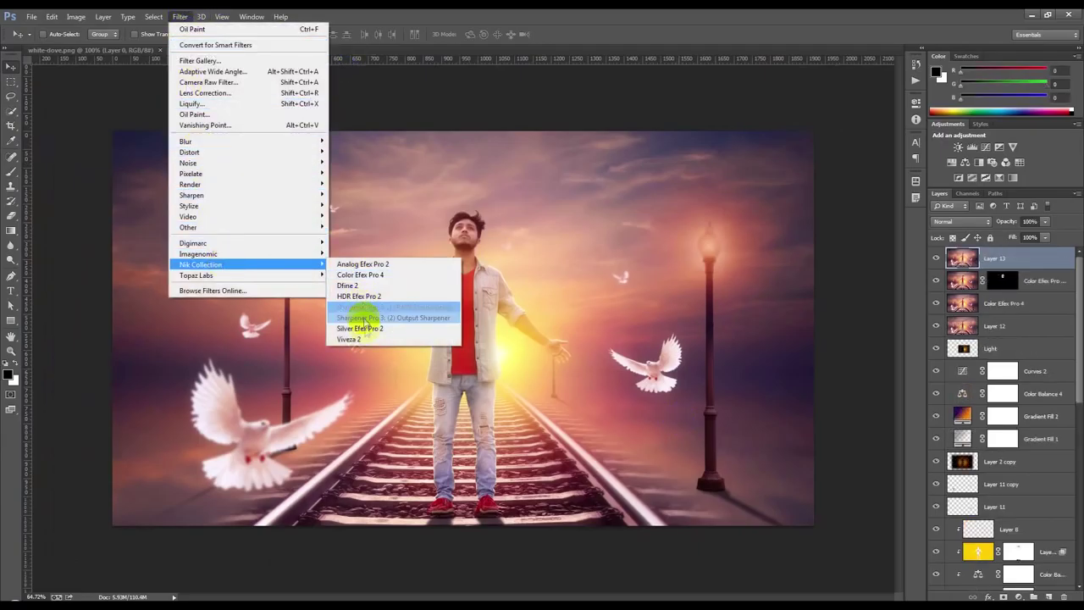
left_click(373, 334)
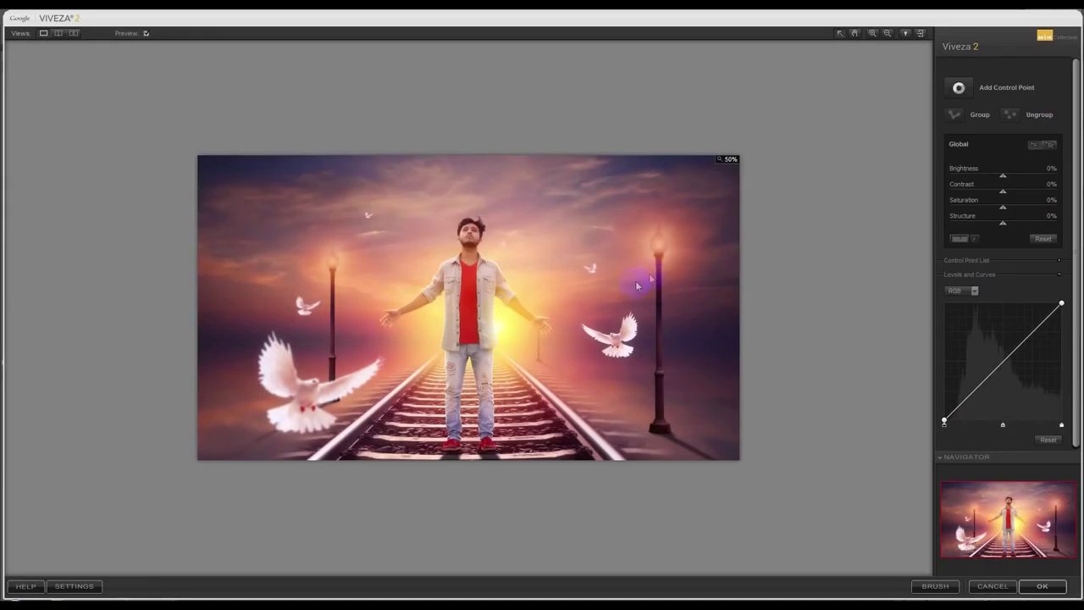
Step: Set the global Brightness to 5%, Saturation to 5% and Structure to 22%, and apply Viveza 2 to the merged layer
mouse_move(1007, 226)
left_mouse_down()
mouse_move(1028, 226)
mouse_move(990, 204)
mouse_move(1022, 211)
mouse_move(1007, 213)
left_mouse_up()
left_click_drag(1002, 176, 1006, 176)
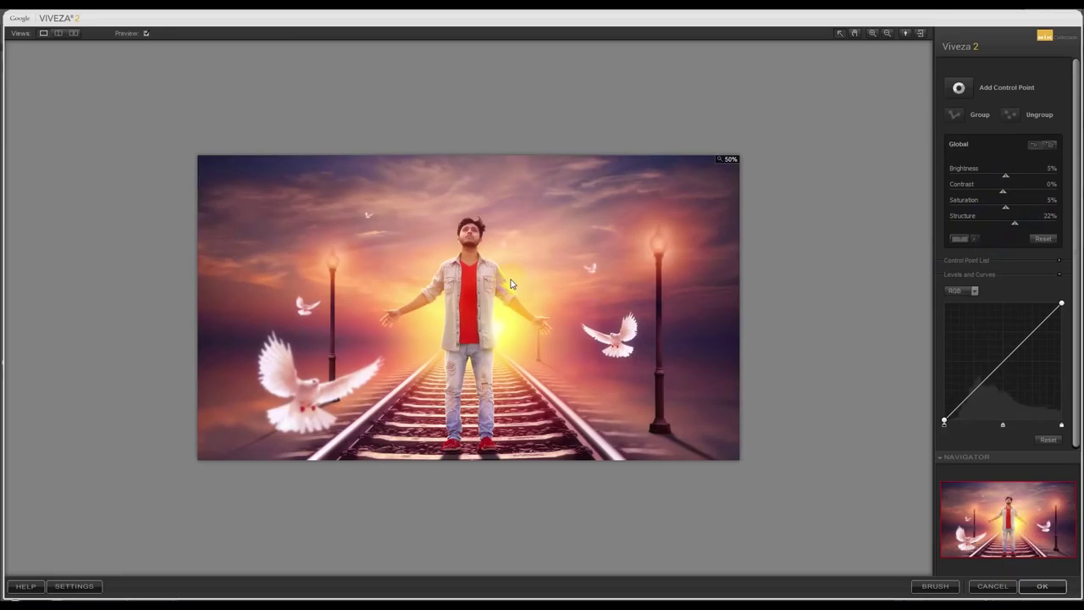
key("ctrl+plus")
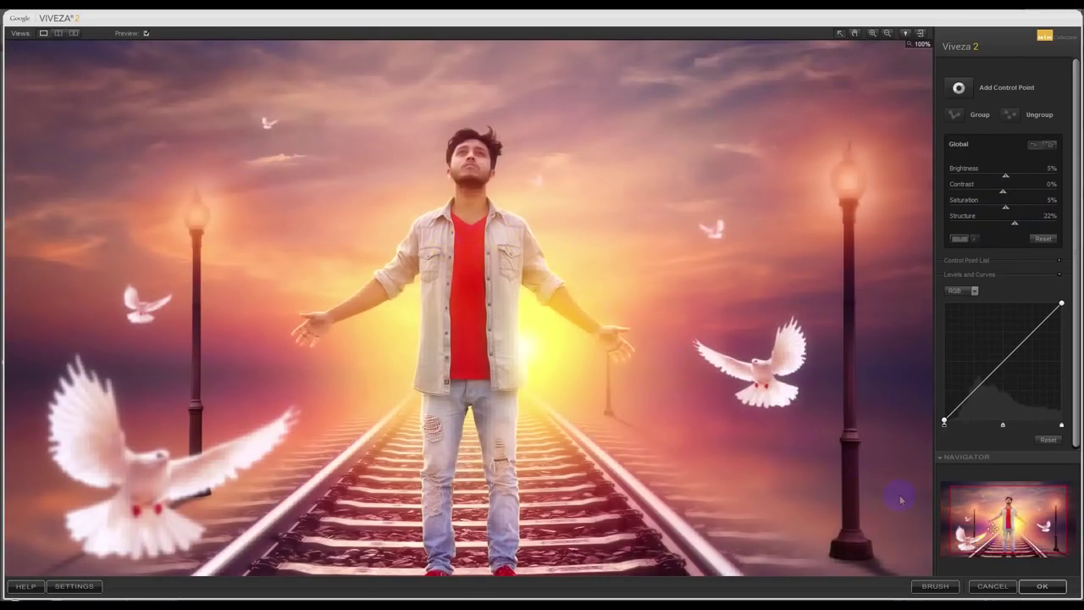
left_click(1041, 585)
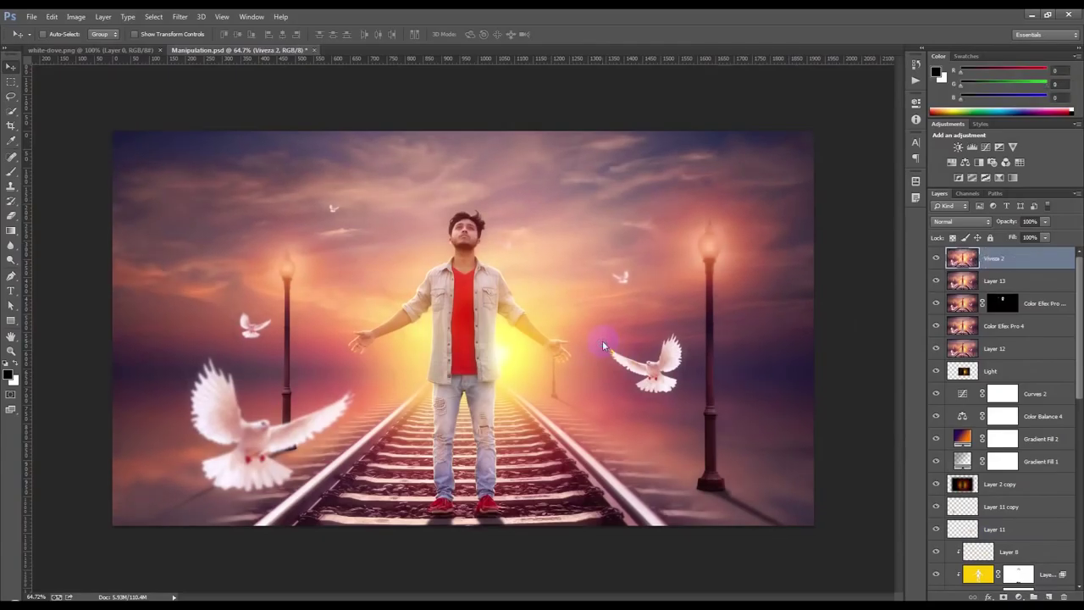
scroll(465, 331, "up", 2)
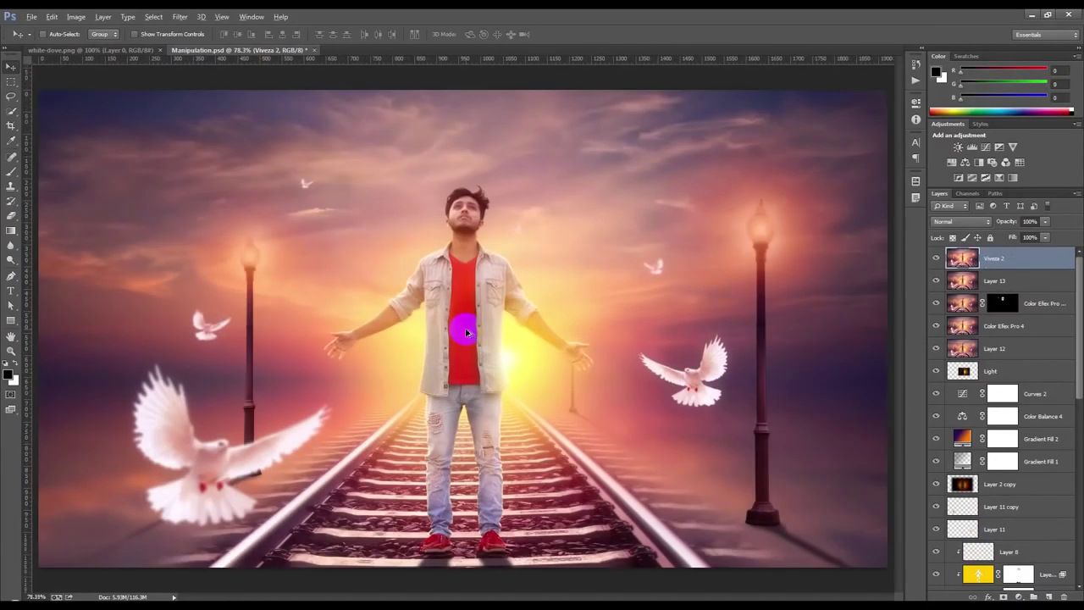
scroll(466, 332, "down", 1)
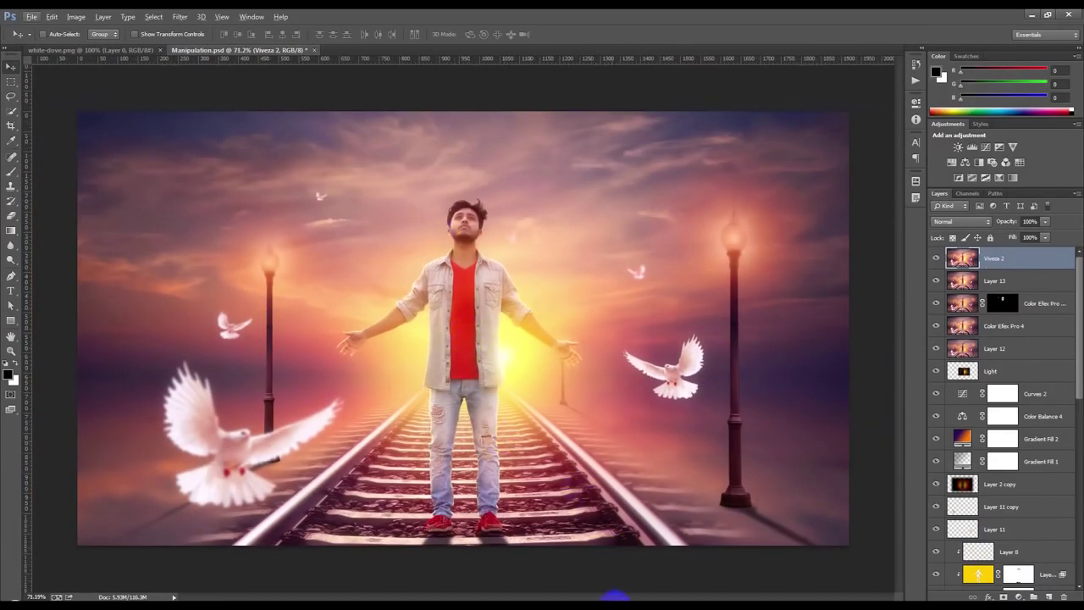